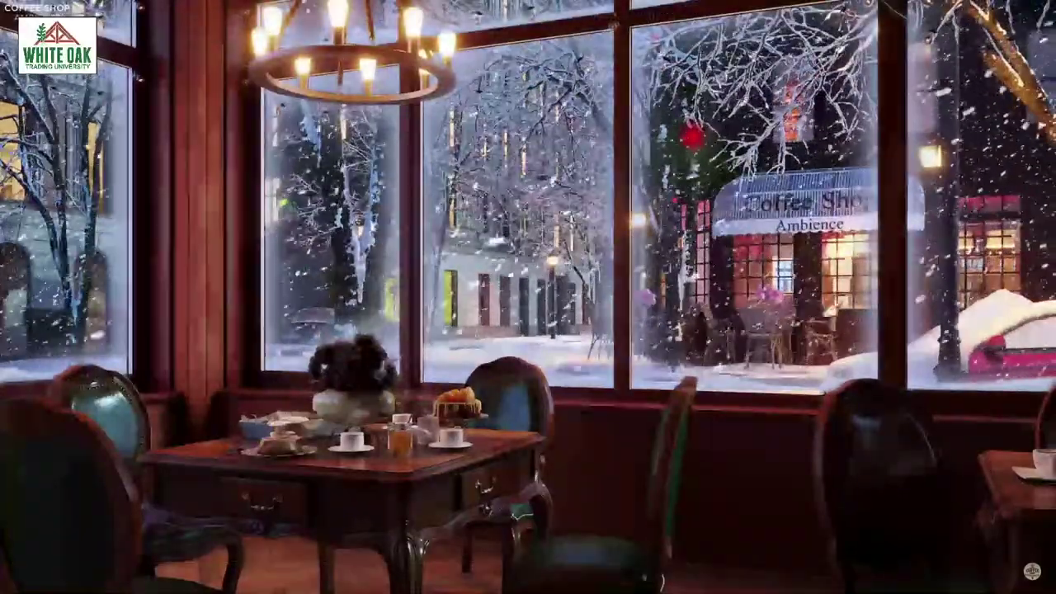
# Leave the video for the SPX500USD charts and bring the CFTC Commitments of Traders window in front, centred over them
pyautogui.moveTo(183, 330)
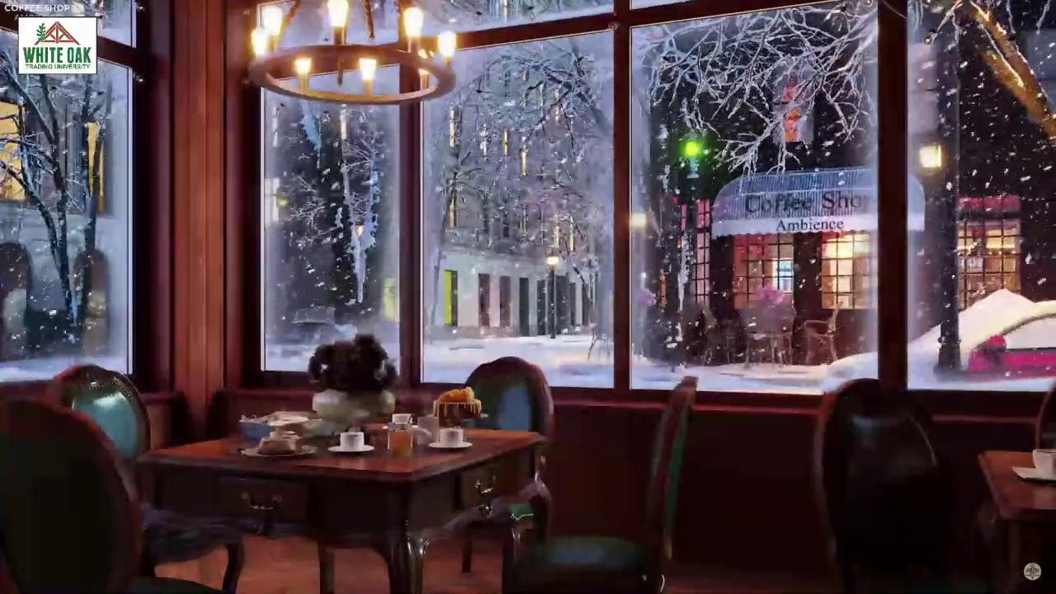
pyautogui.moveTo(312, 397)
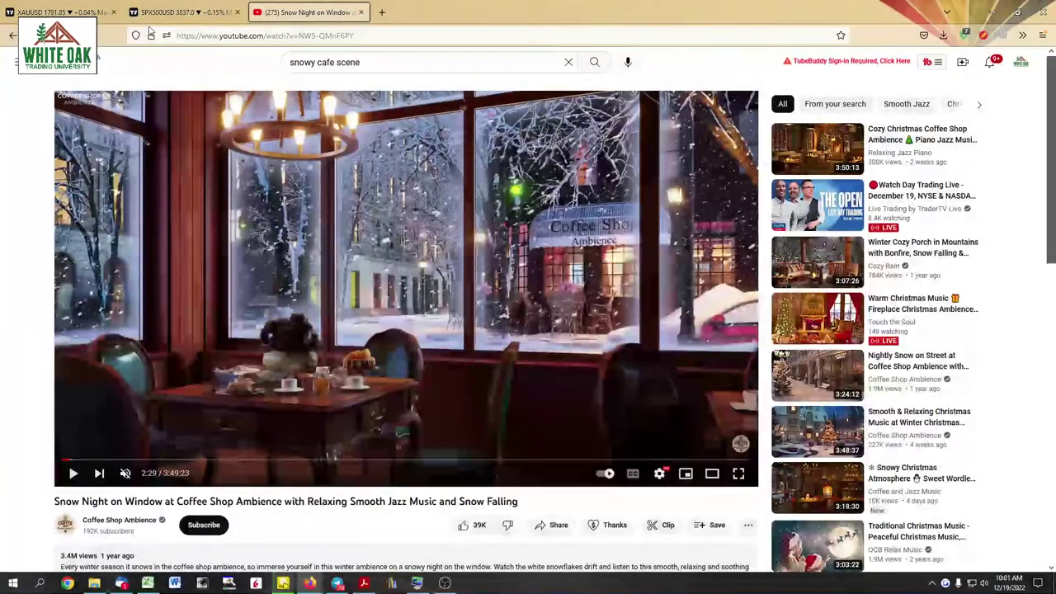
pyautogui.click(169, 12)
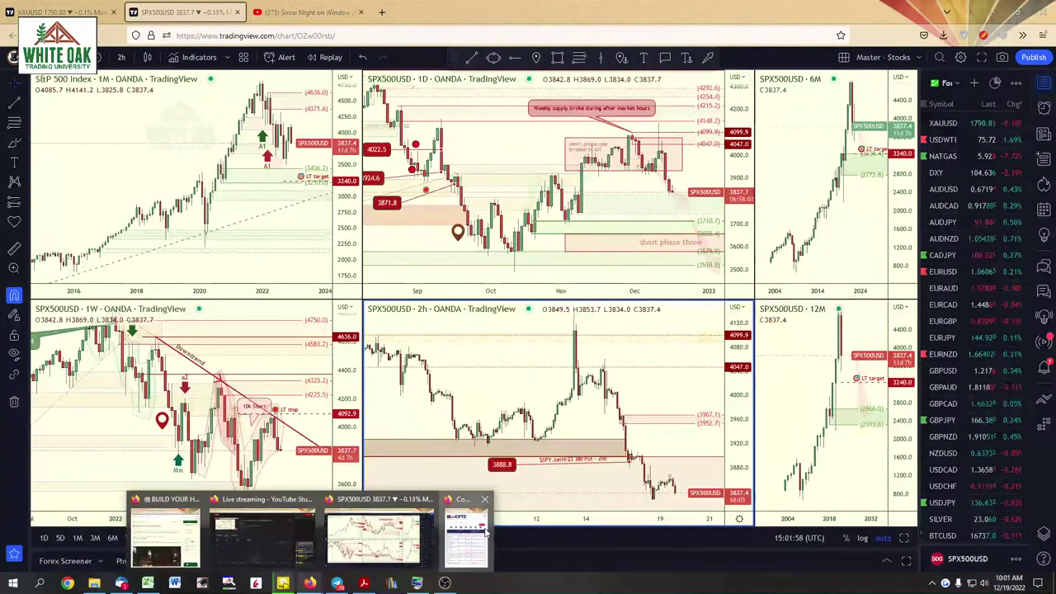
pyautogui.click(282, 583)
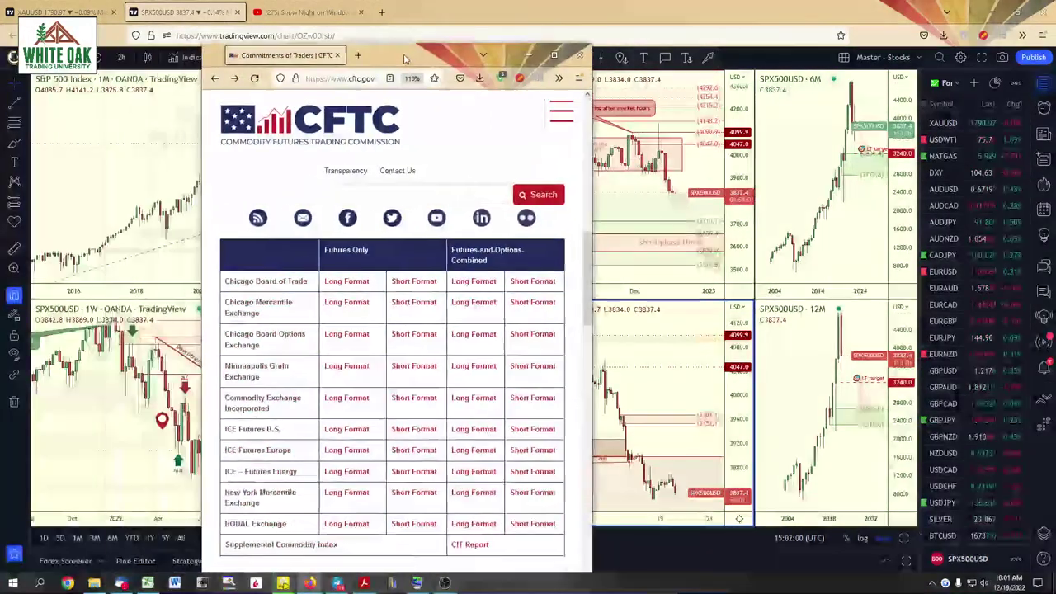
pyautogui.moveTo(403, 52); pyautogui.dragTo(544, 37)
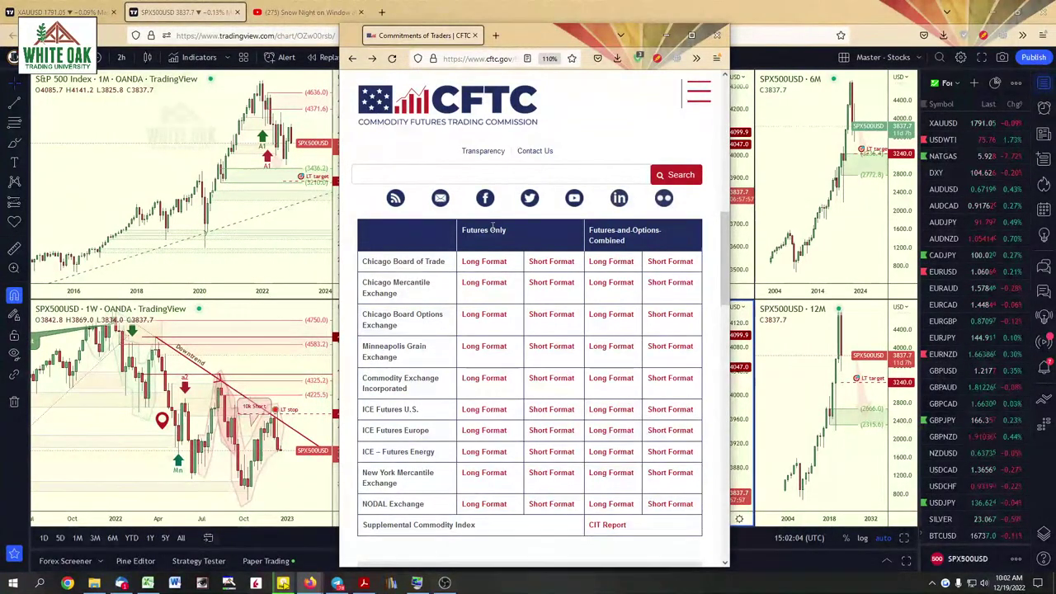
# Go to the CFTC homepage and maximize its browser window
pyautogui.scroll(10, 493, 232)
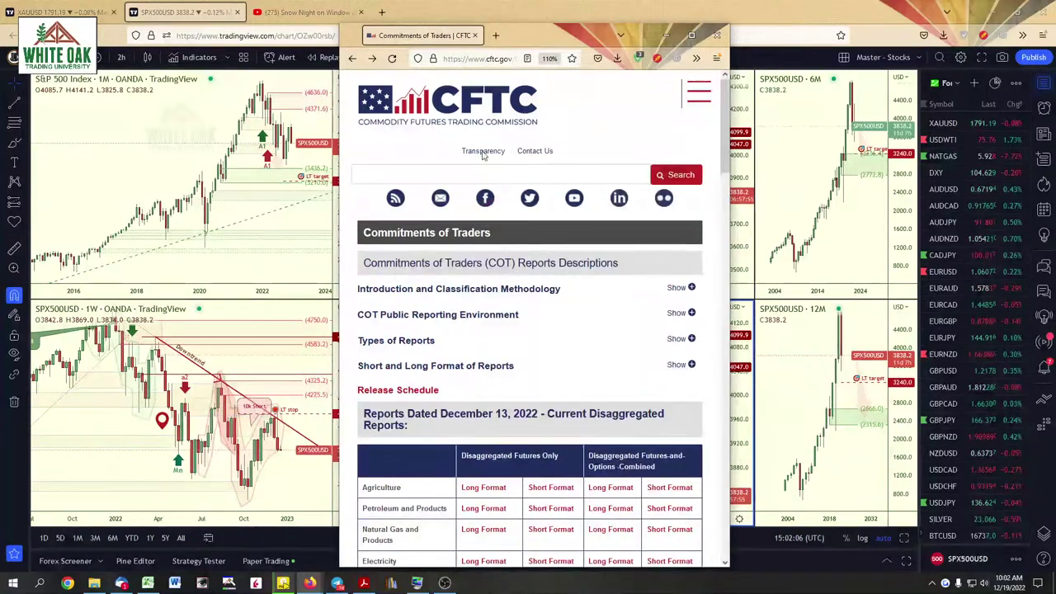
pyautogui.click(492, 232)
pyautogui.click(694, 36)
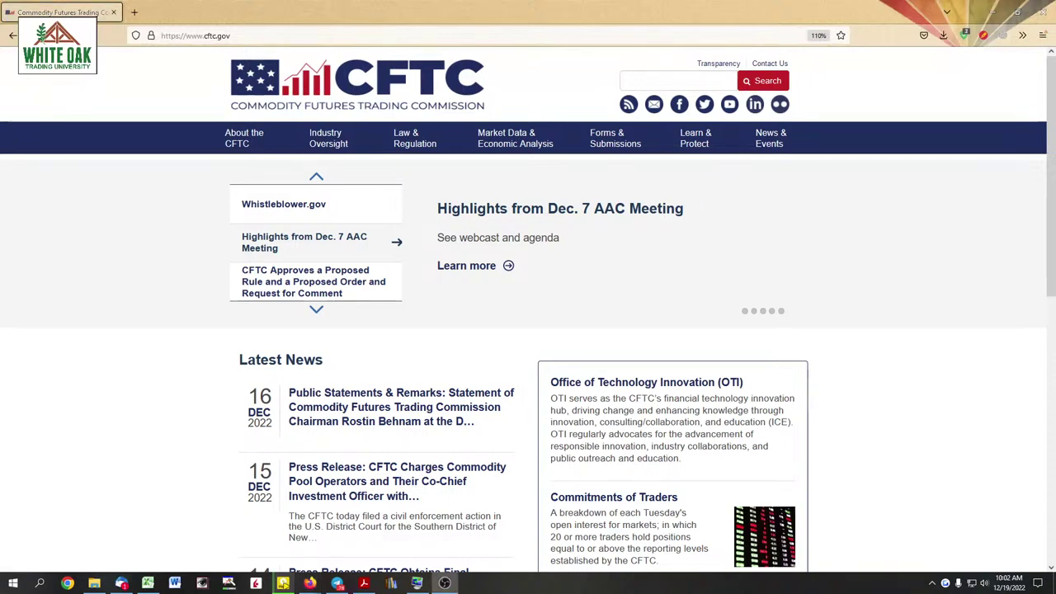
# Open the Commitments of Traders page from the CFTC site's market data and economic analysis section
pyautogui.scroll(-1, 91, 317)
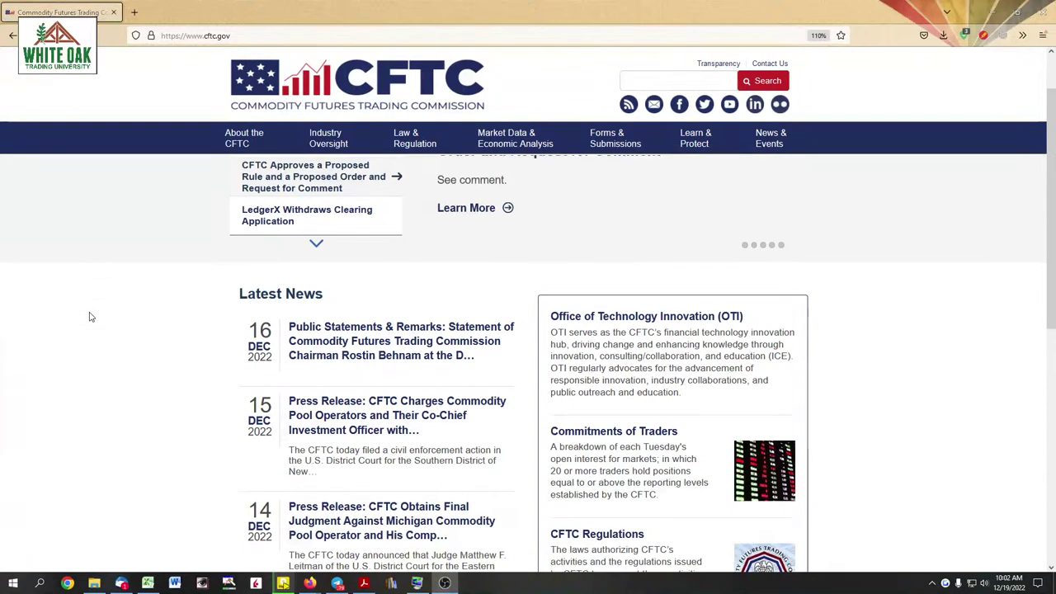
pyautogui.scroll(1, 91, 317)
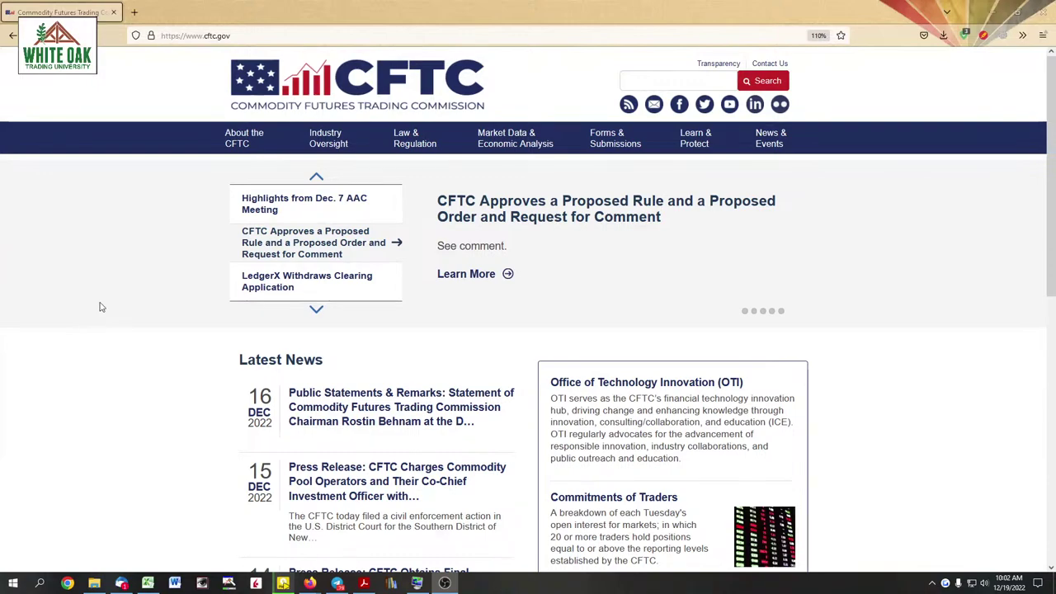
pyautogui.scroll(-7, 146, 302)
pyautogui.scroll(7, 146, 302)
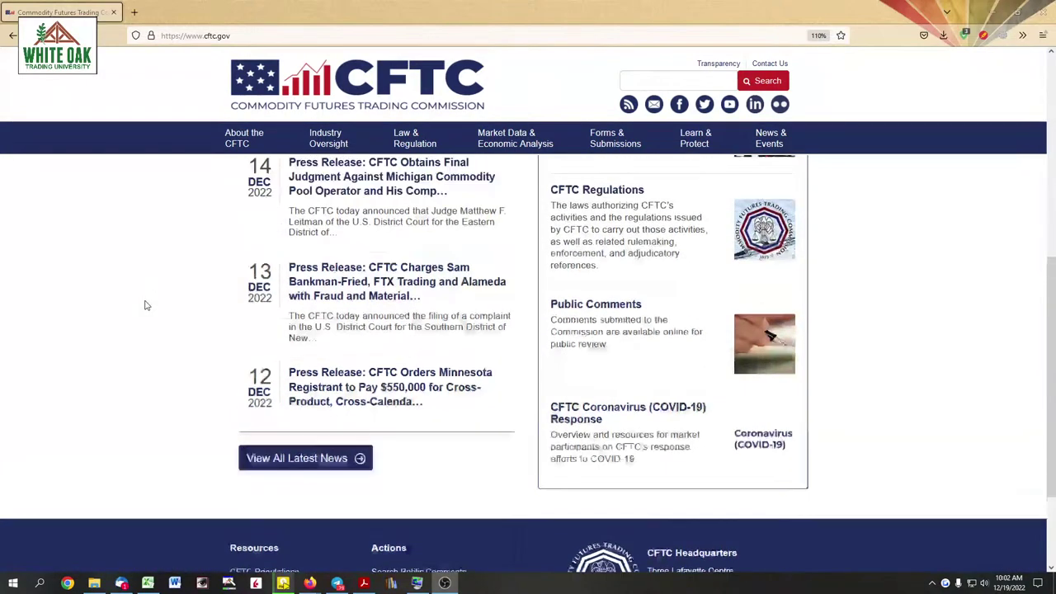
pyautogui.moveTo(516, 139)
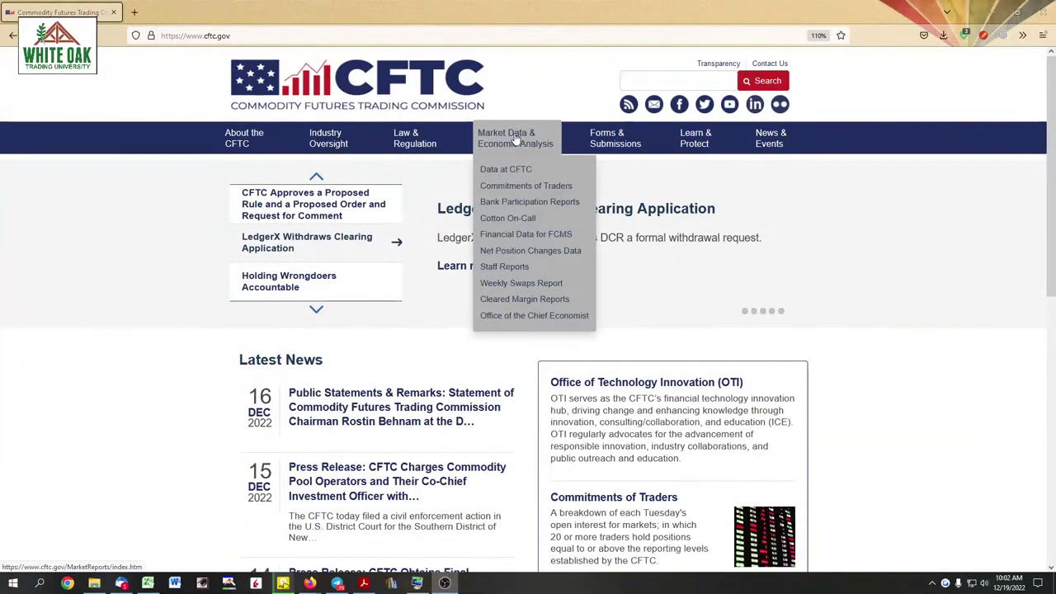
pyautogui.click(533, 187)
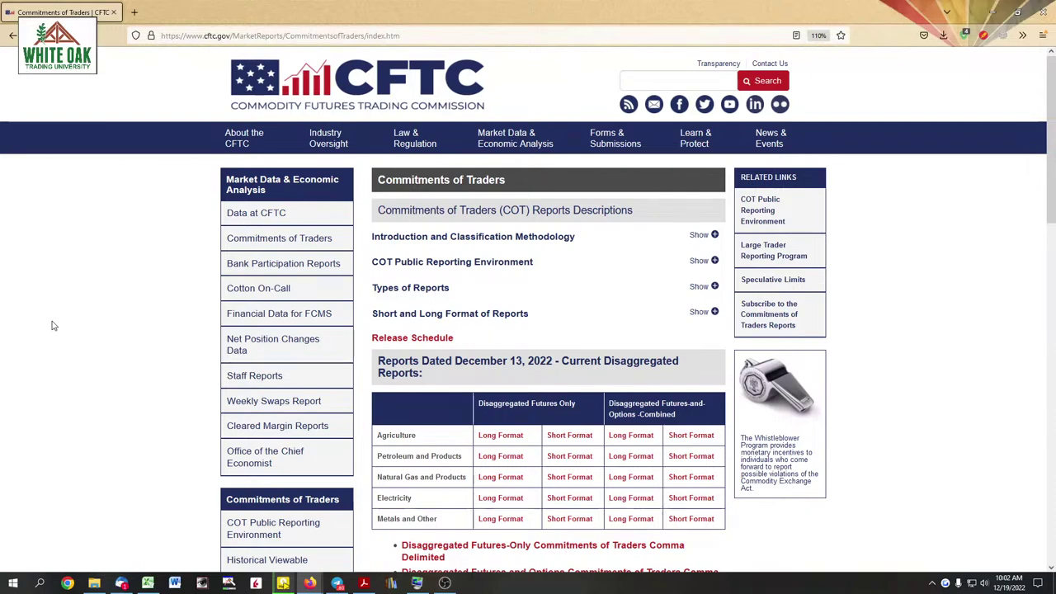
# Highlight the "Current Legacy Reports:" heading in yellow with the browser's highlighter extension
pyautogui.scroll(-3, 52, 325)
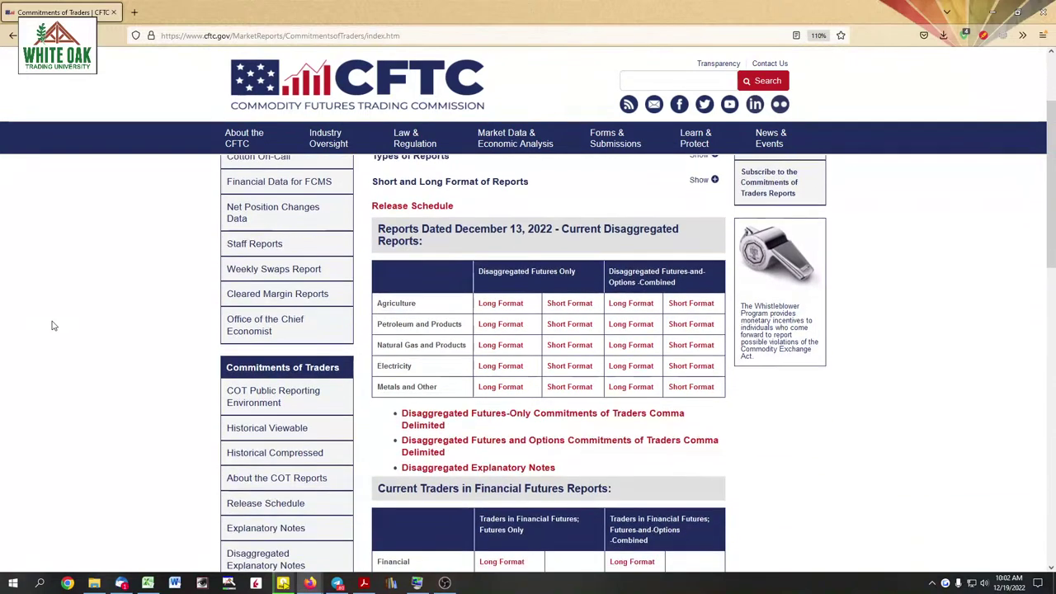
pyautogui.scroll(3, 52, 325)
pyautogui.scroll(-4, 52, 325)
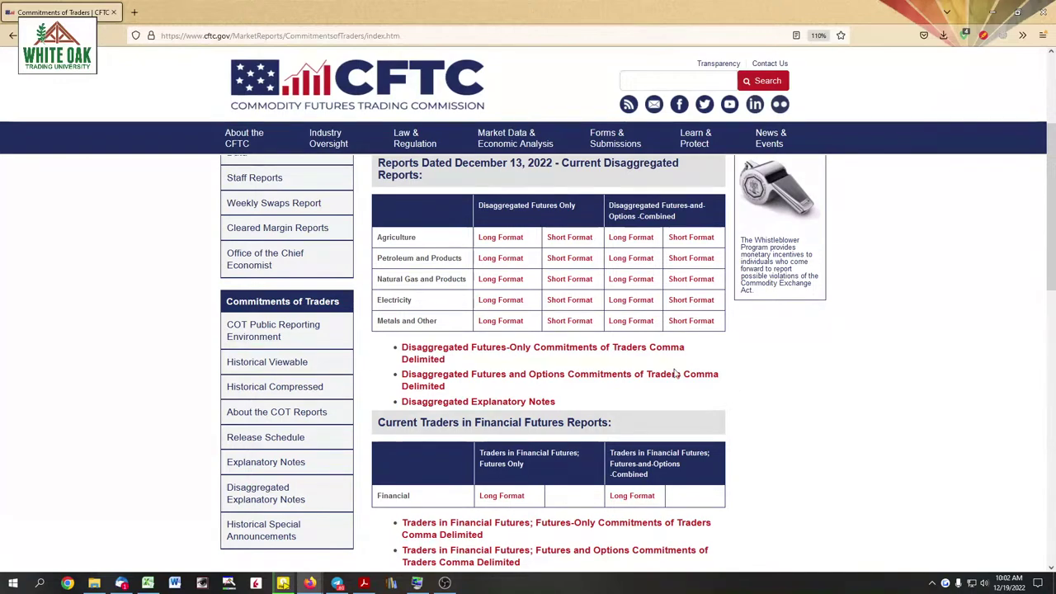
pyautogui.scroll(-3, 728, 384)
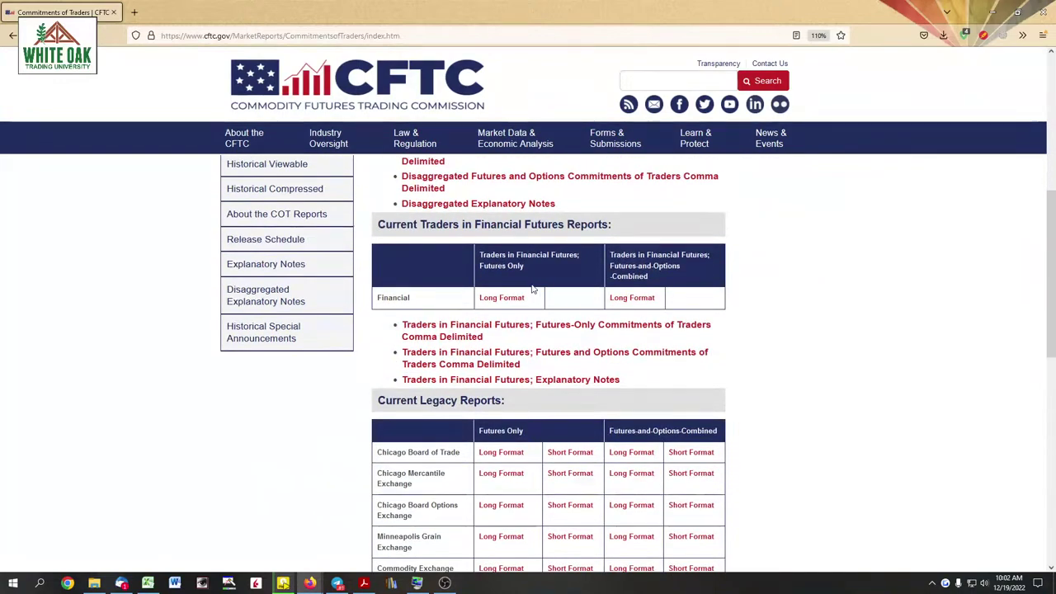
pyautogui.scroll(-3, 533, 291)
pyautogui.moveTo(820, 125)
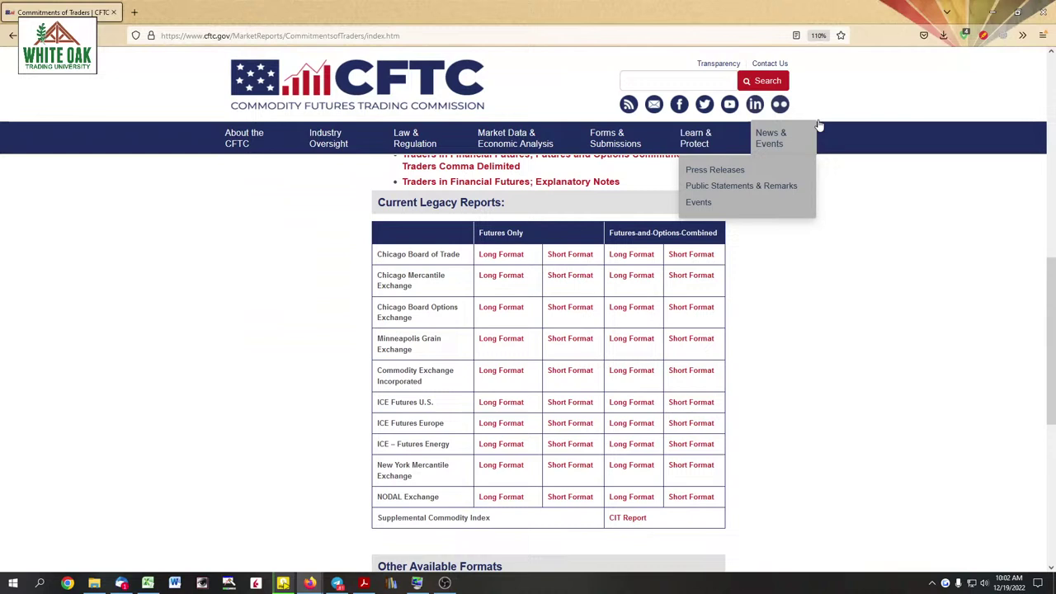
pyautogui.click(983, 34)
pyautogui.click(821, 72)
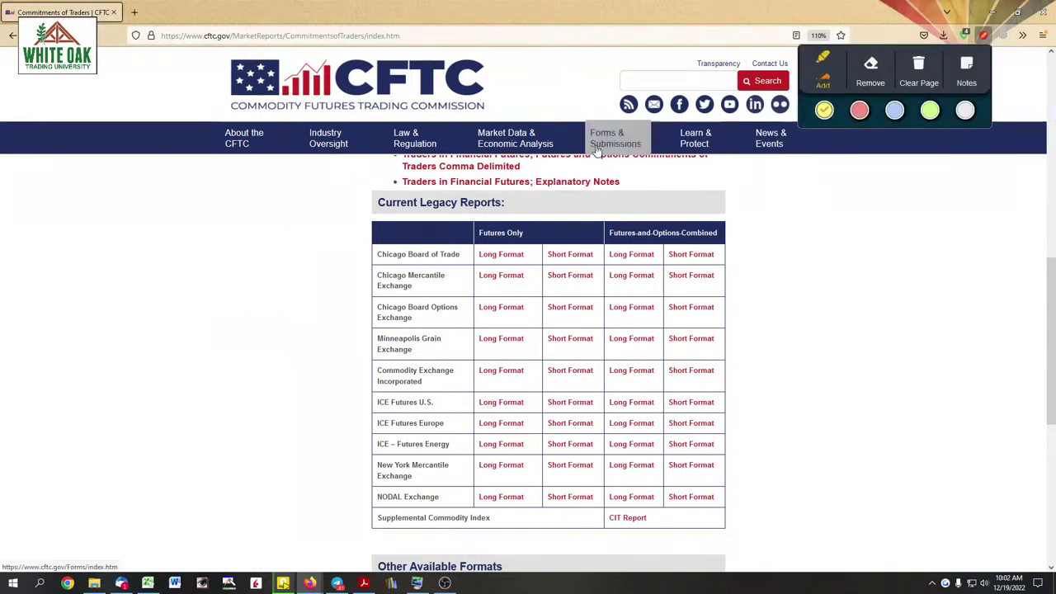
pyautogui.moveTo(380, 199); pyautogui.dragTo(512, 204)
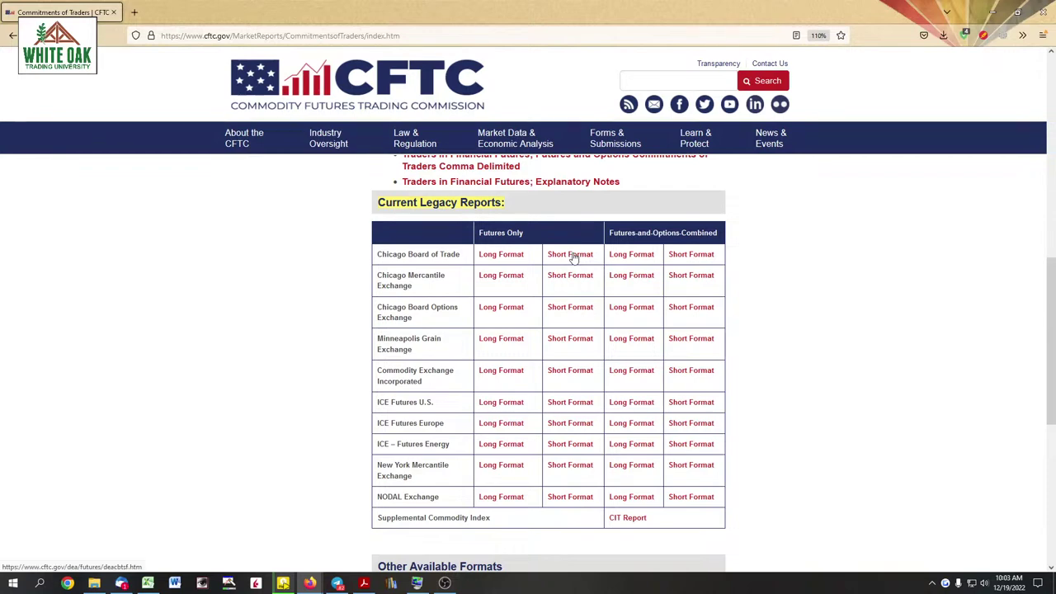
# View the Chicago Board of Trade futures-only long report, then return and open the Chicago Mercantile Exchange futures-only short report
pyautogui.click(501, 258)
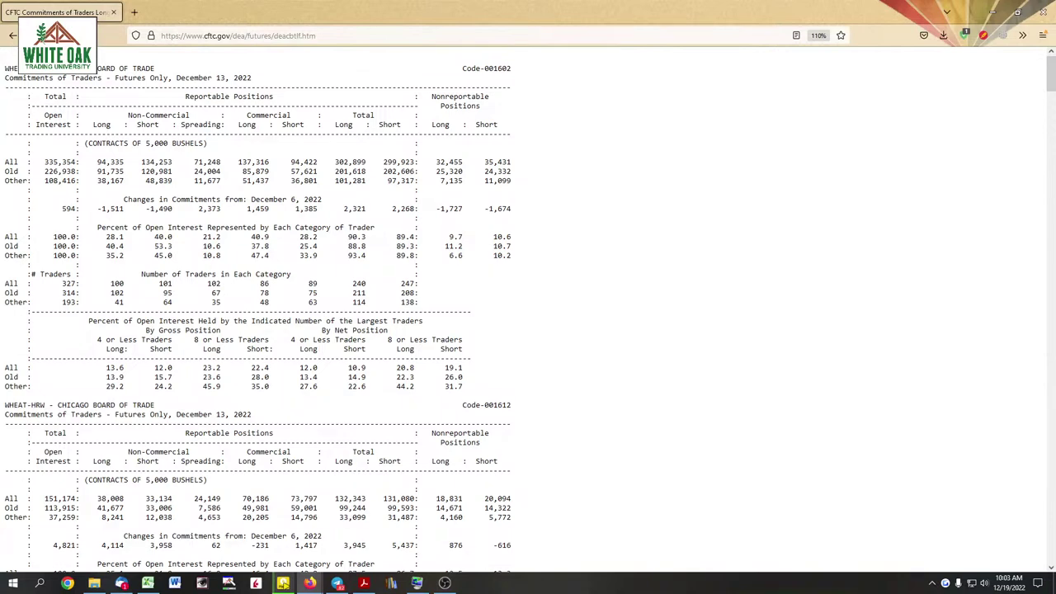
pyautogui.hotkey('alt', 'Left')
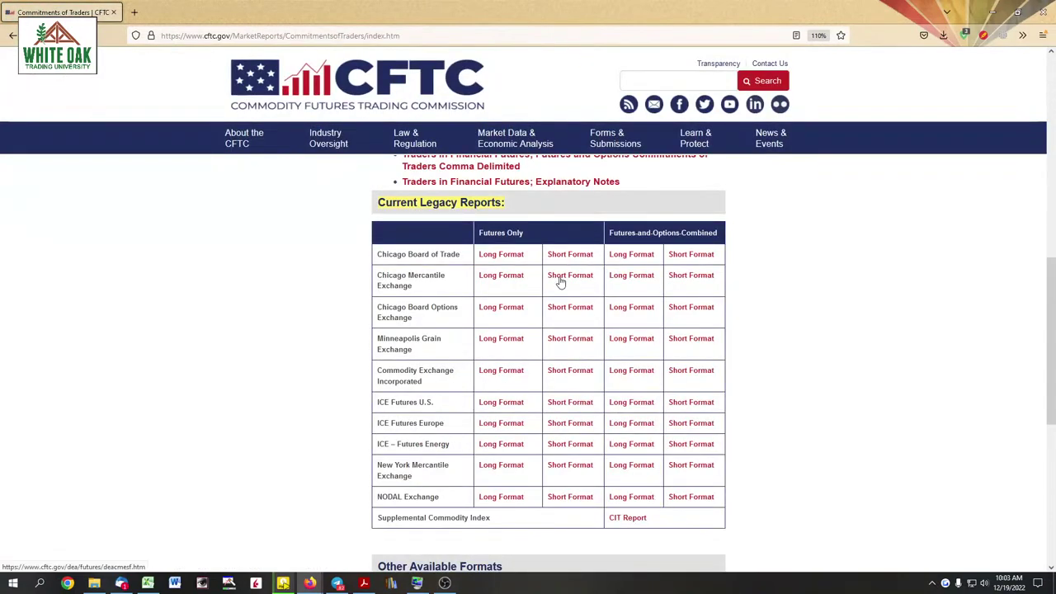
pyautogui.click(560, 281)
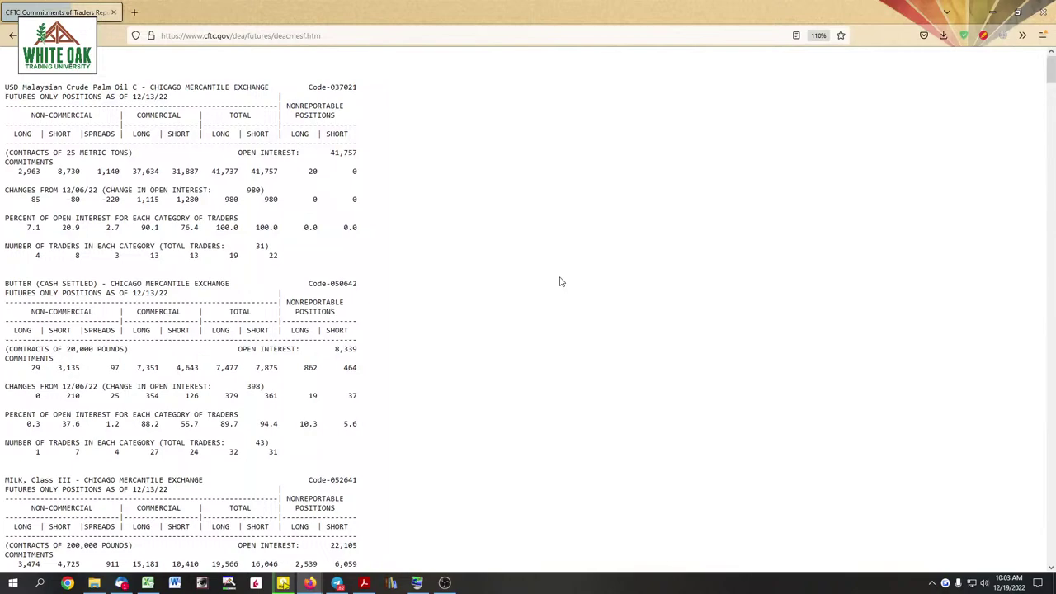
# Restore the report window to a smaller size and switch to the MAIN sheet of the US Dollar and Majors COT workbook in Excel
pyautogui.click(1018, 12)
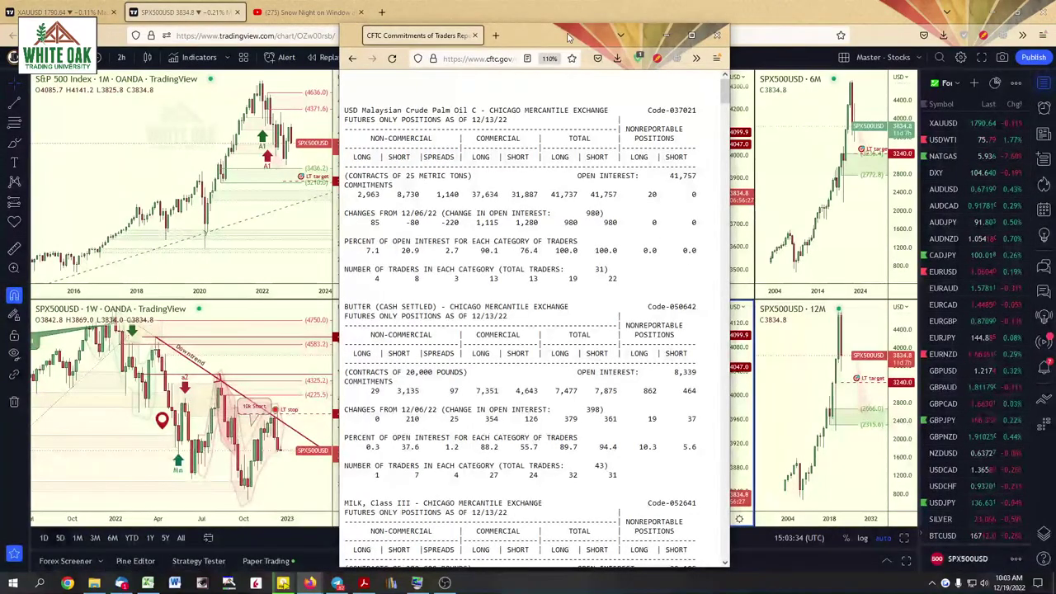
pyautogui.moveTo(565, 35); pyautogui.dragTo(502, 28)
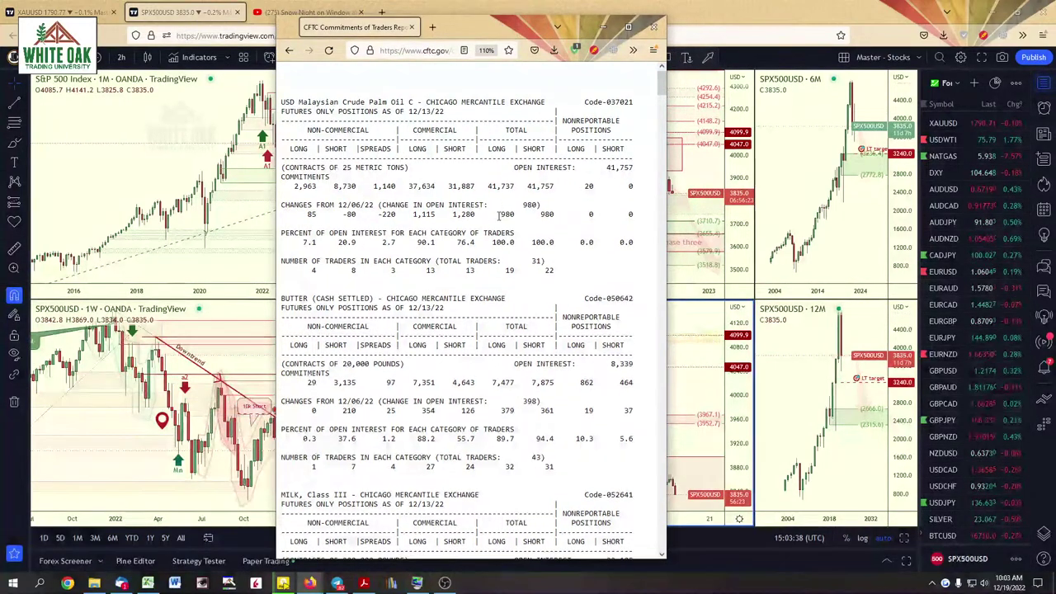
pyautogui.moveTo(146, 582)
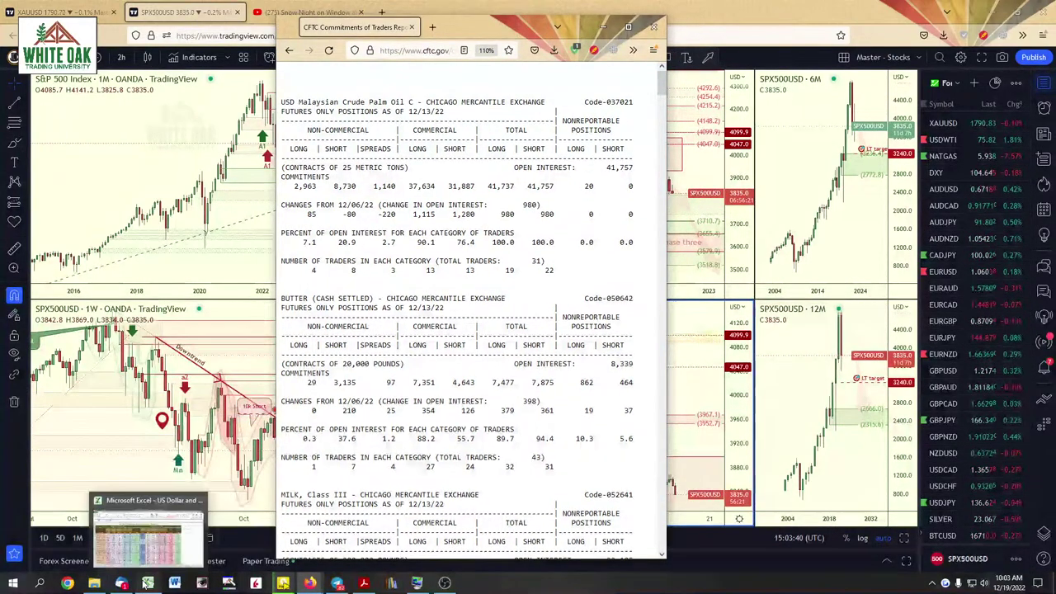
pyautogui.click(144, 558)
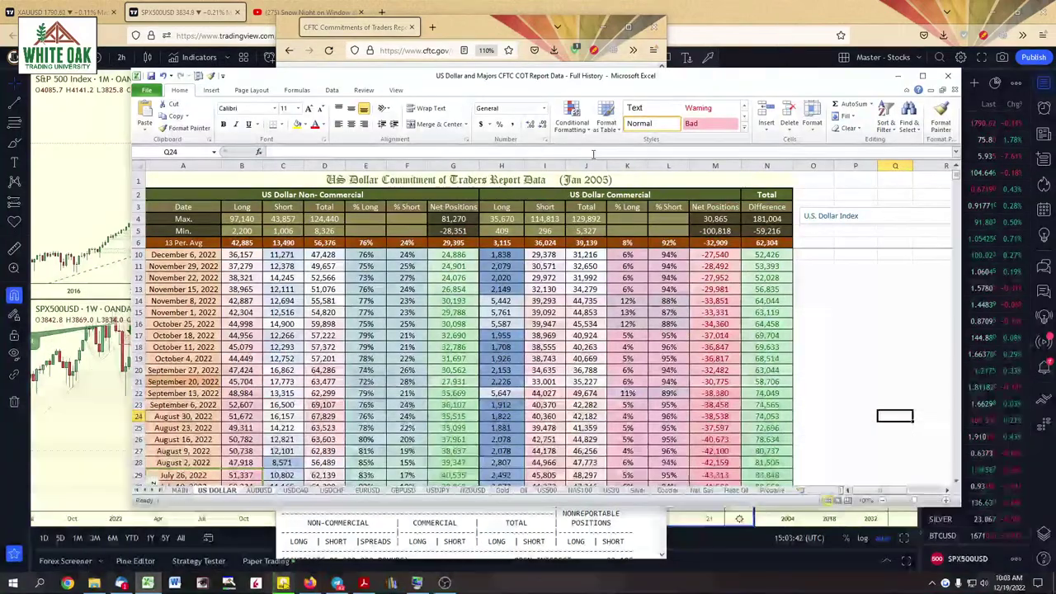
pyautogui.click(179, 490)
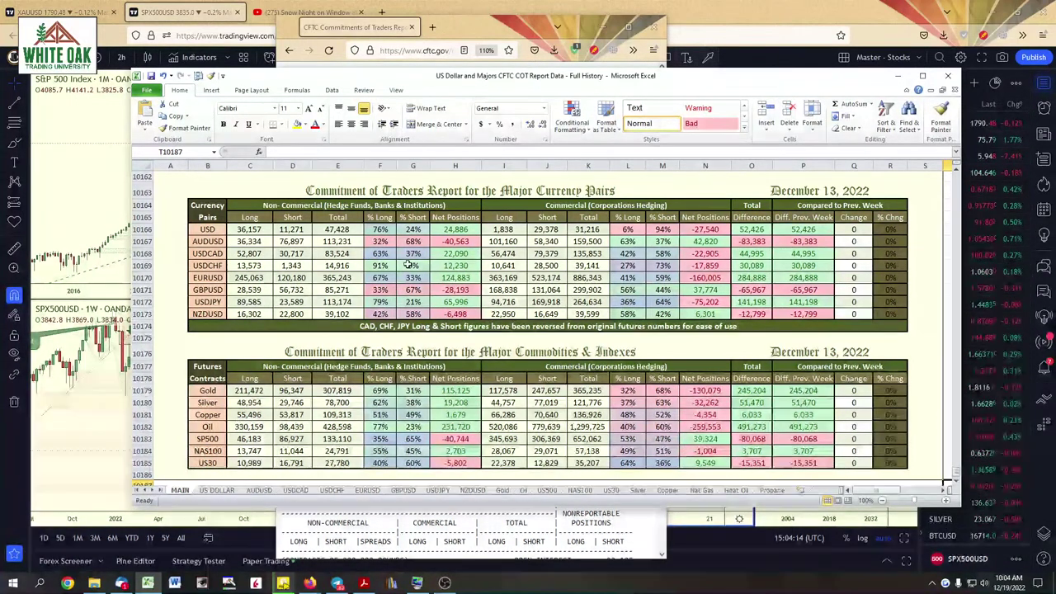
# Arrange the CFTC report and the Excel workbook side by side, giving the workbook about two thirds of the screen width
pyautogui.moveTo(476, 84); pyautogui.dragTo(817, 9)
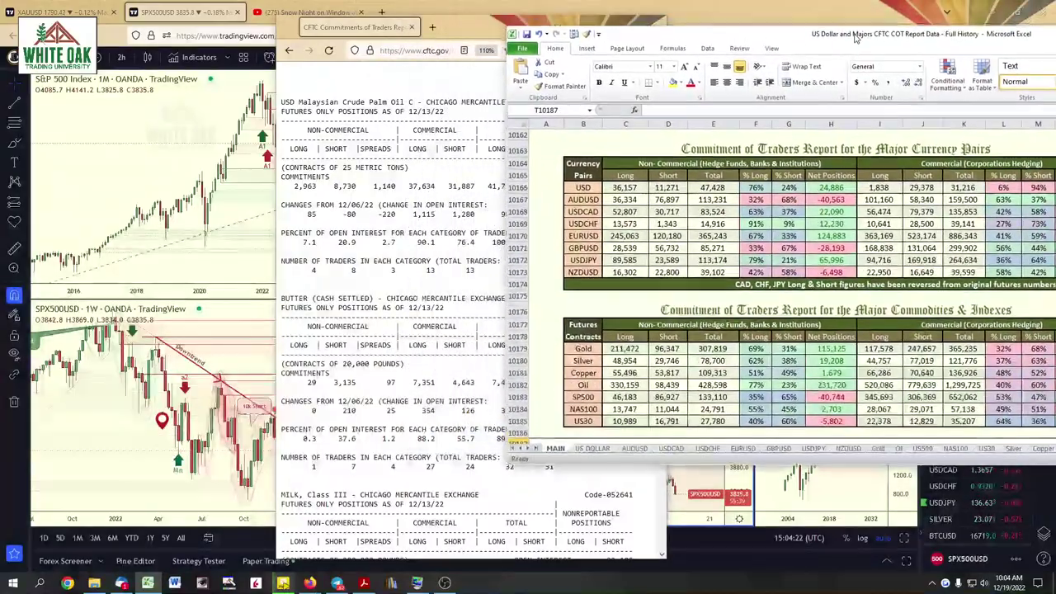
pyautogui.moveTo(845, 12); pyautogui.dragTo(797, 0)
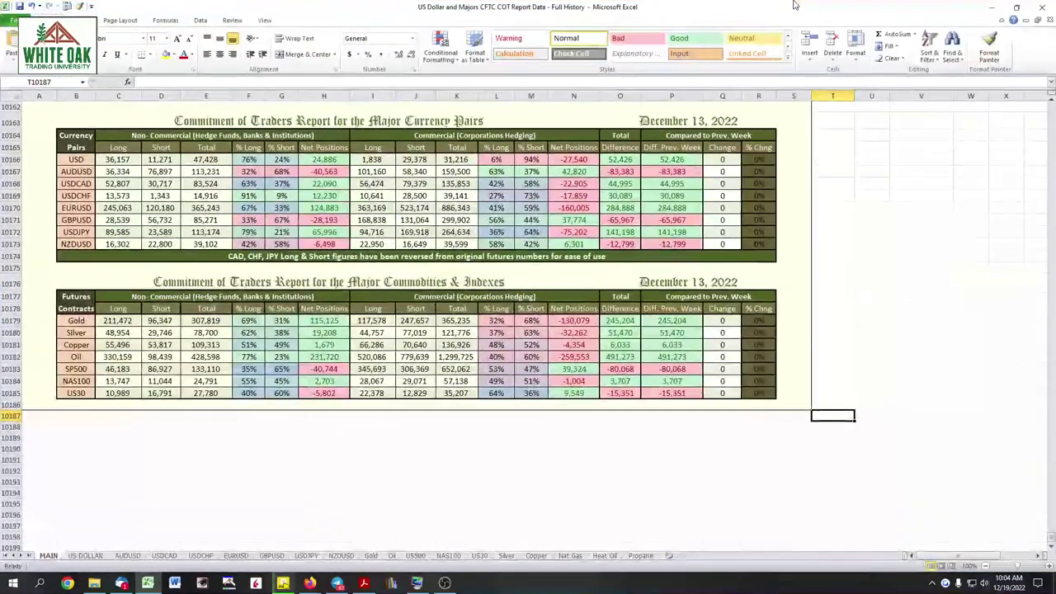
pyautogui.click(1016, 6)
pyautogui.moveTo(560, 89); pyautogui.dragTo(1055, 66)
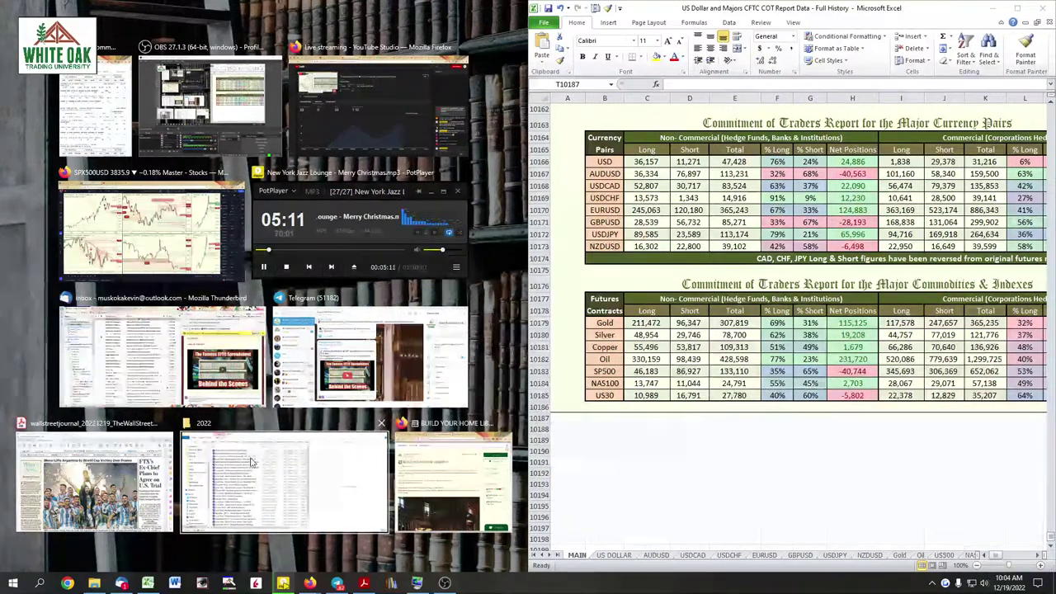
pyautogui.click(105, 133)
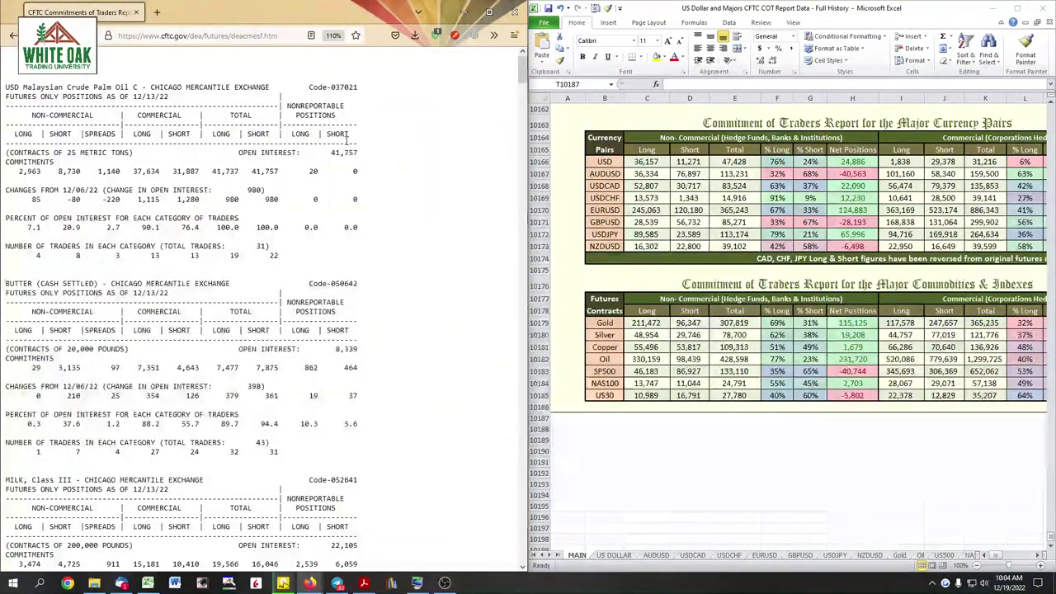
pyautogui.moveTo(528, 221); pyautogui.dragTo(367, 221)
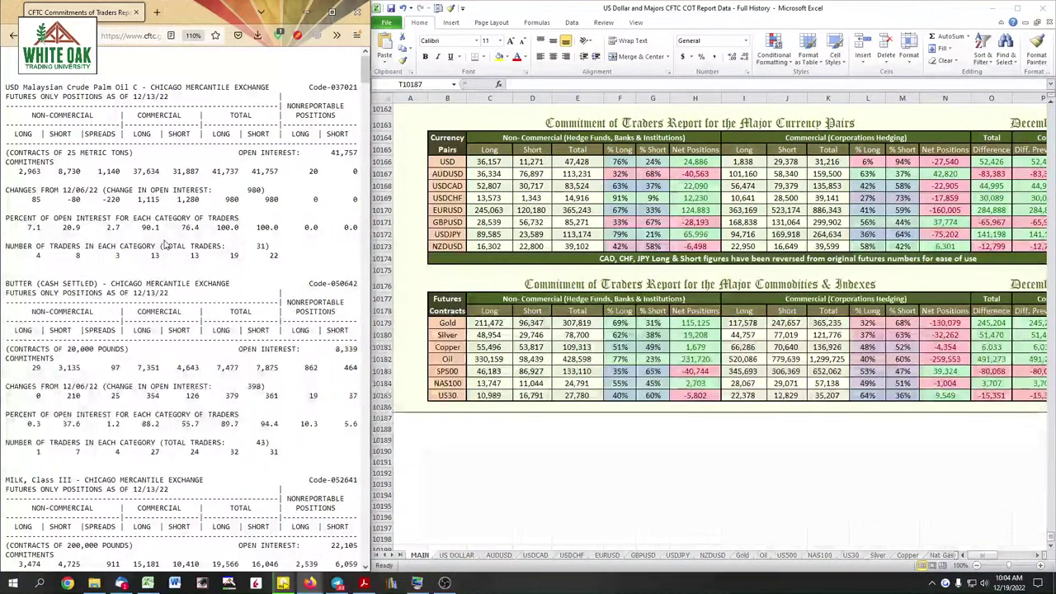
# Find the Canadian Dollar section in the CFTC report and set the USDCAD non-commercial Long value to 58,968
pyautogui.scroll(-5, 165, 239)
pyautogui.scroll(-7, 165, 245)
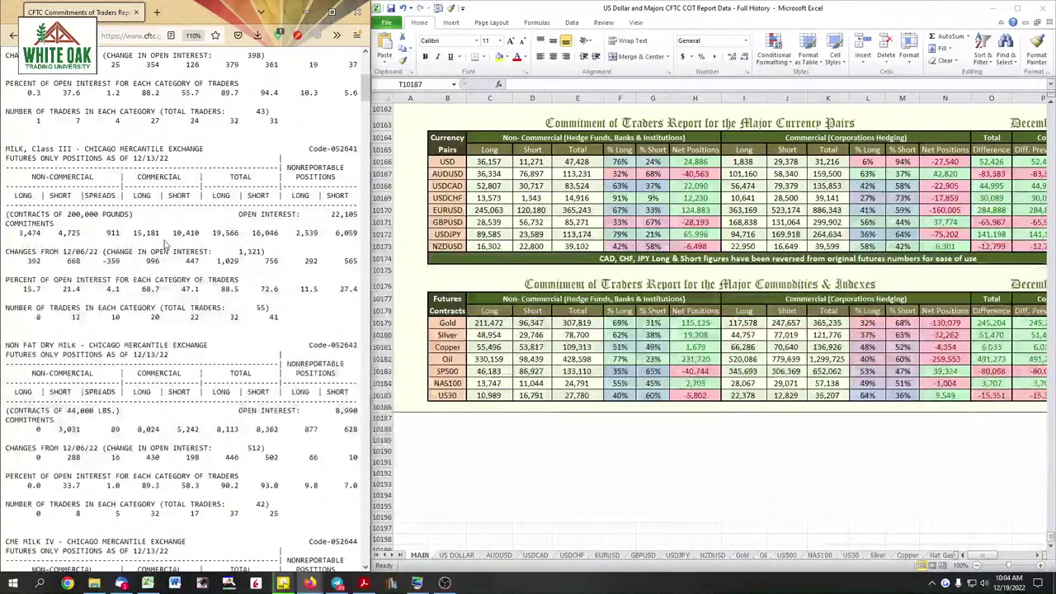
pyautogui.scroll(-12, 165, 240)
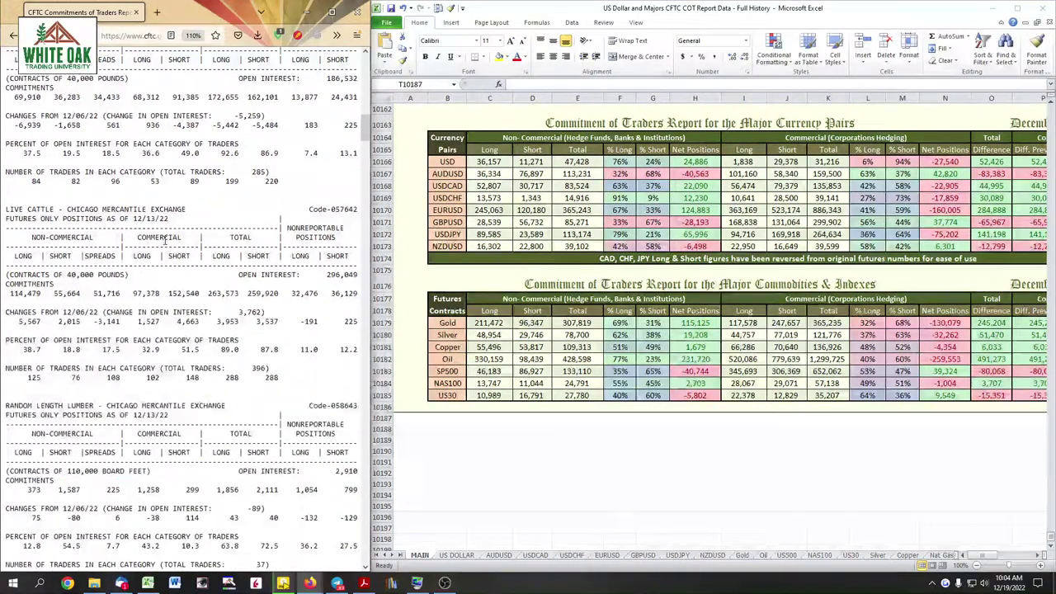
pyautogui.scroll(-20, 165, 239)
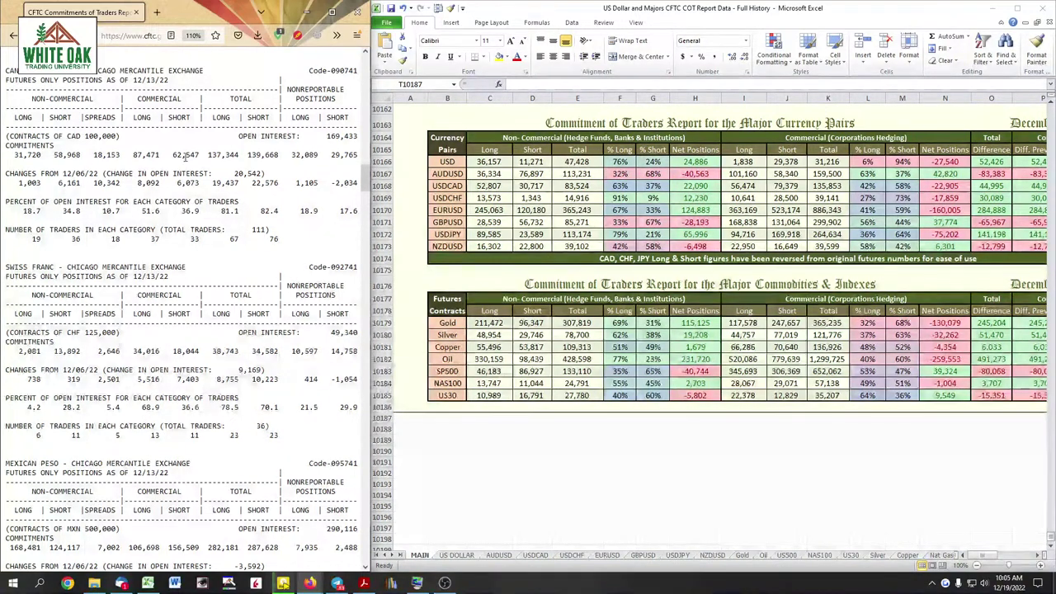
pyautogui.click(494, 186)
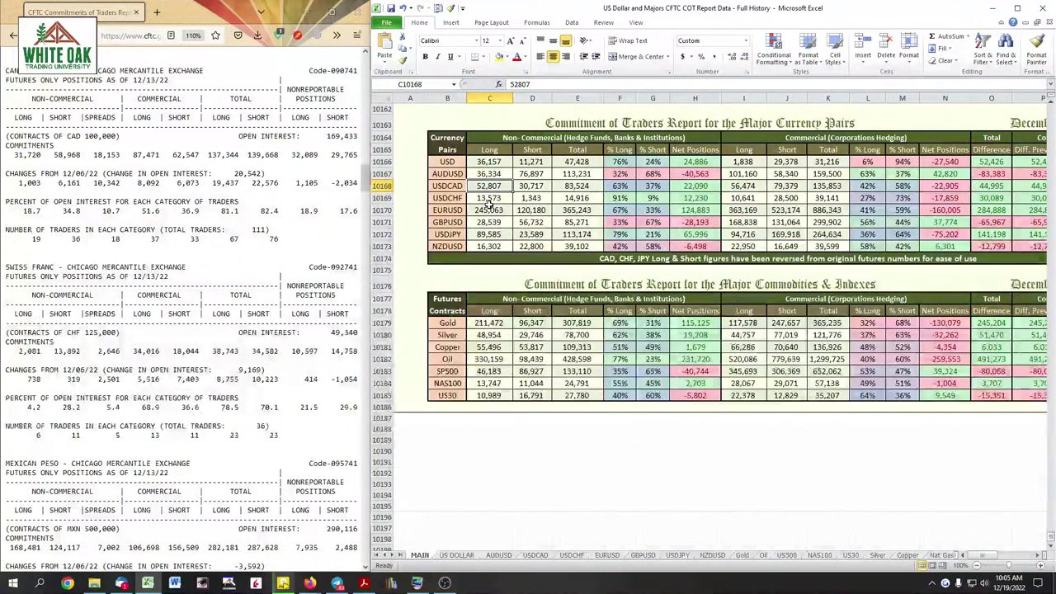
pyautogui.write('58968')
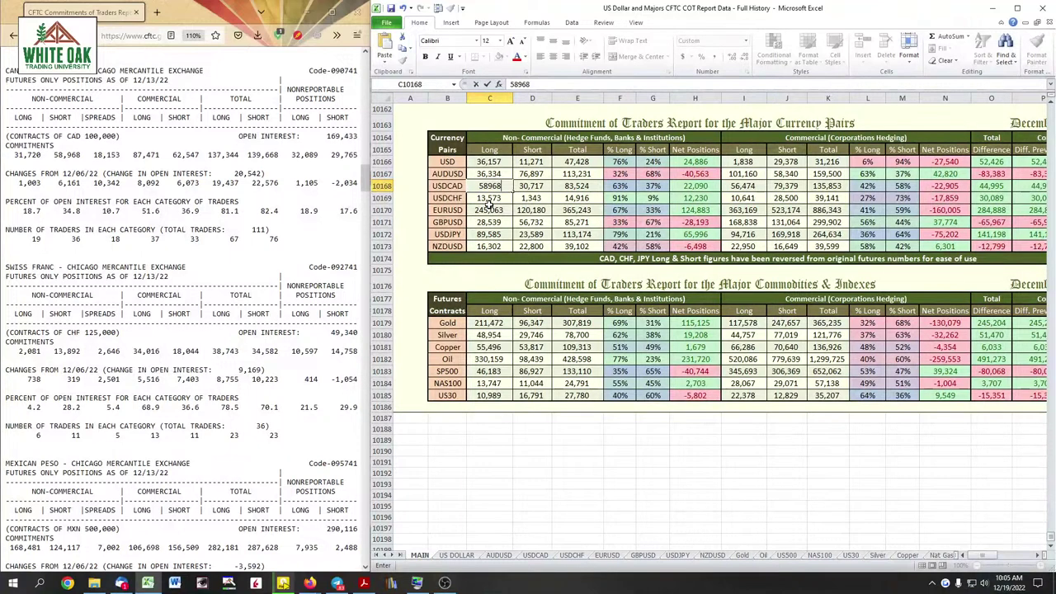
pyautogui.press('Tab')
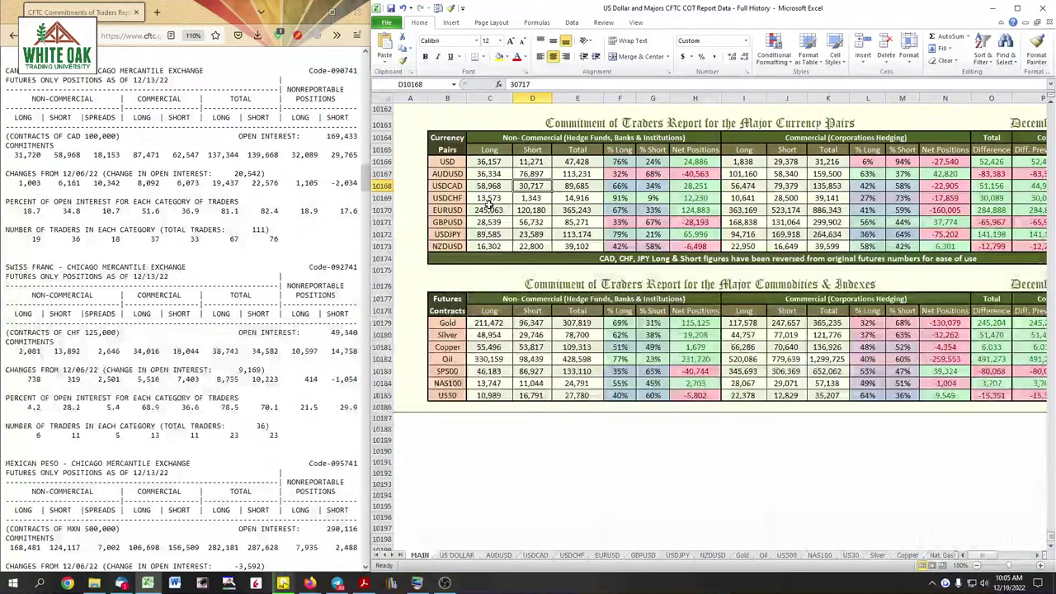
# Set the USDCAD non-commercial Short value to 31,720
pyautogui.write('3')
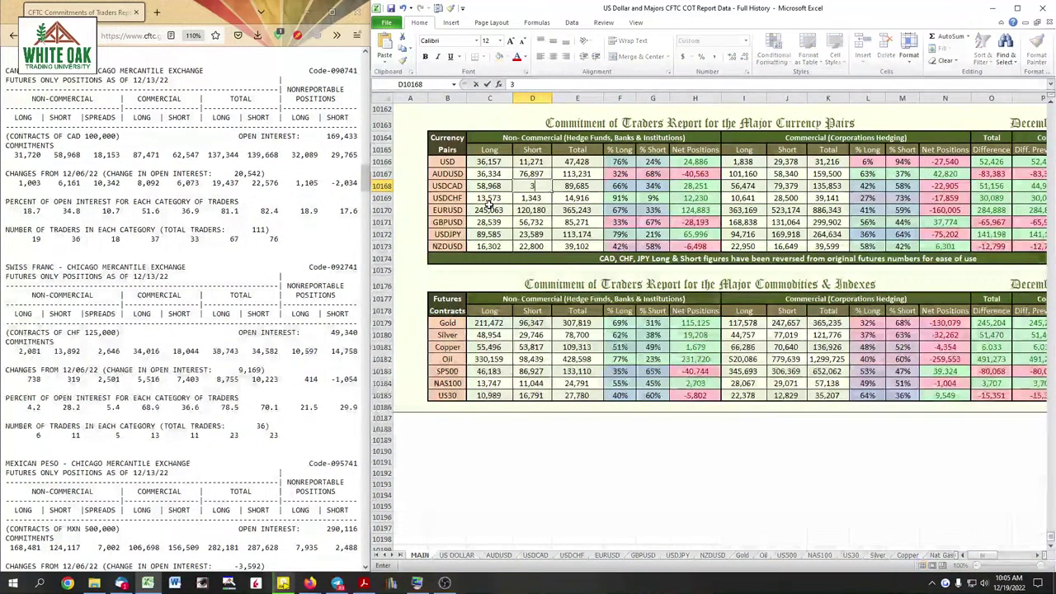
pyautogui.write('17')
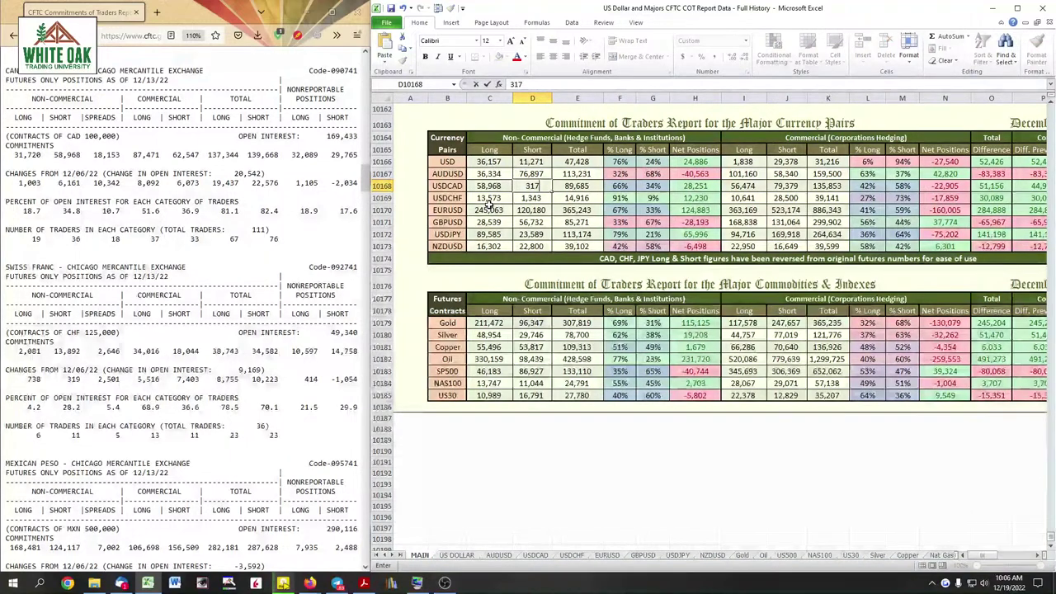
pyautogui.write('20')
pyautogui.press('BackSpace')
pyautogui.press('BackSpace')
pyautogui.press('BackSpace')
pyautogui.press('BackSpace')
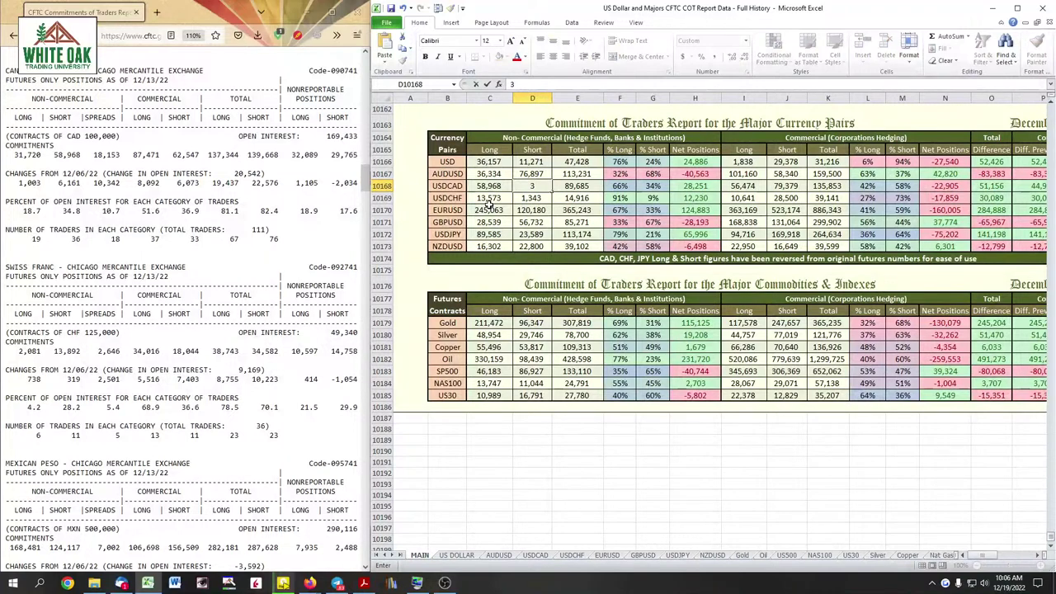
pyautogui.write('1720')
pyautogui.press('Right')
# Set the USDCAD commercial positions to 62,547 Long and 87,471 Short
pyautogui.press('Right')
pyautogui.press('Right')
pyautogui.press('Right')
pyautogui.press('Right')
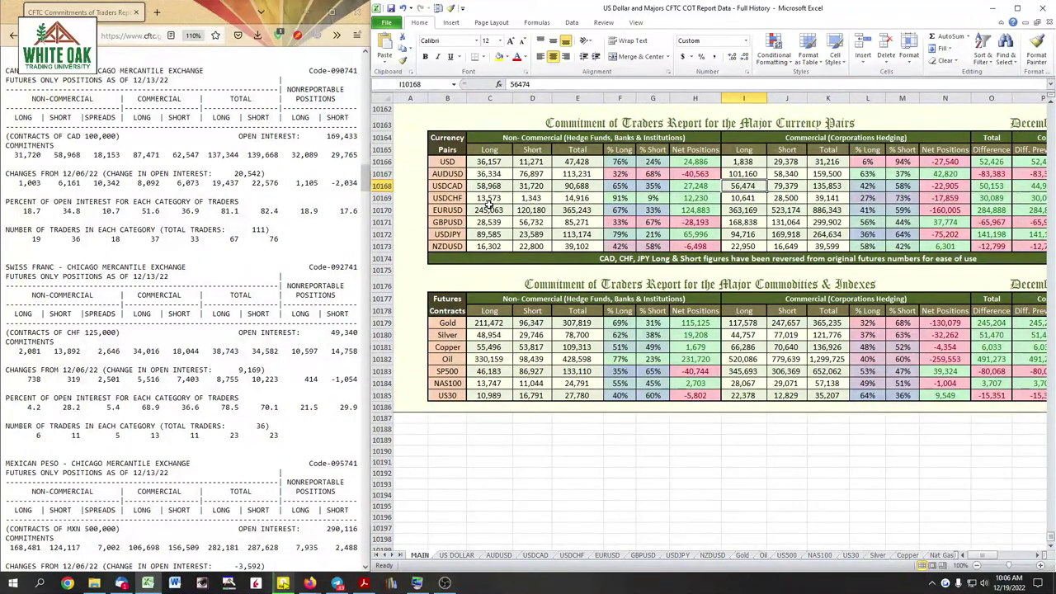
pyautogui.write('6')
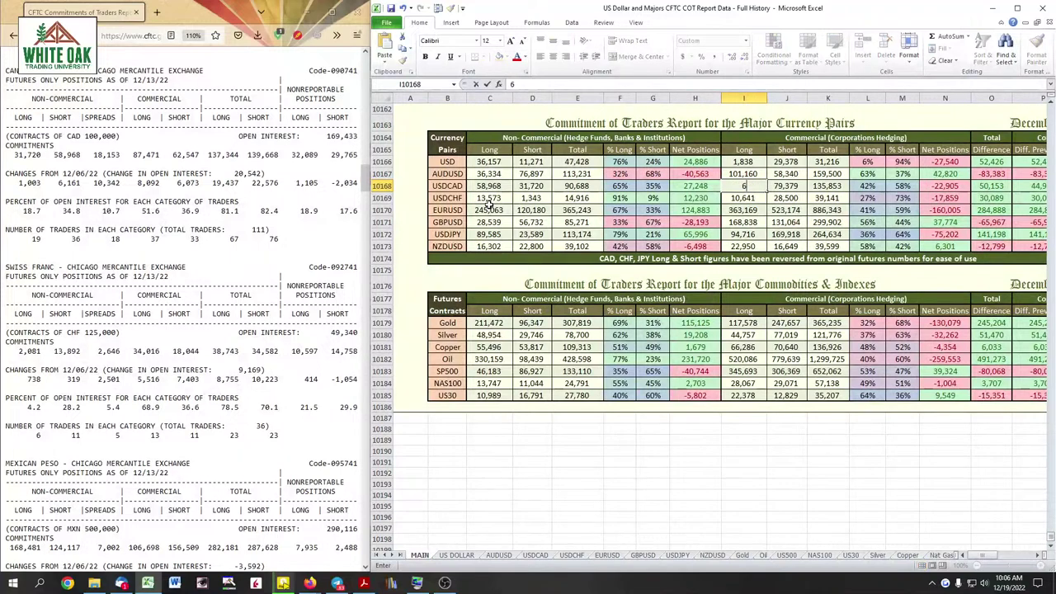
pyautogui.write('2,547')
pyautogui.press('Tab')
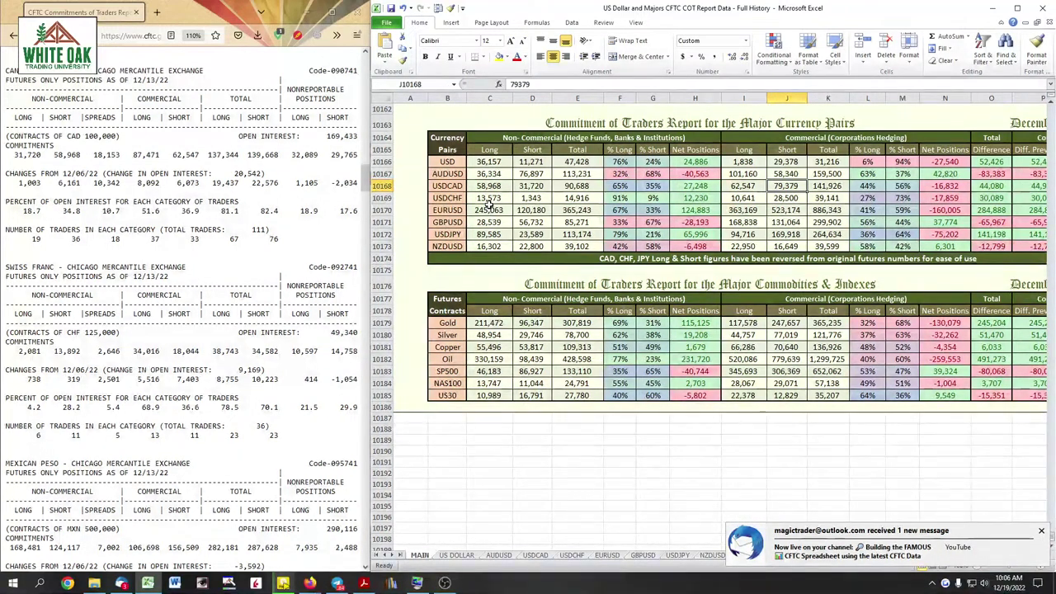
pyautogui.write('87,4')
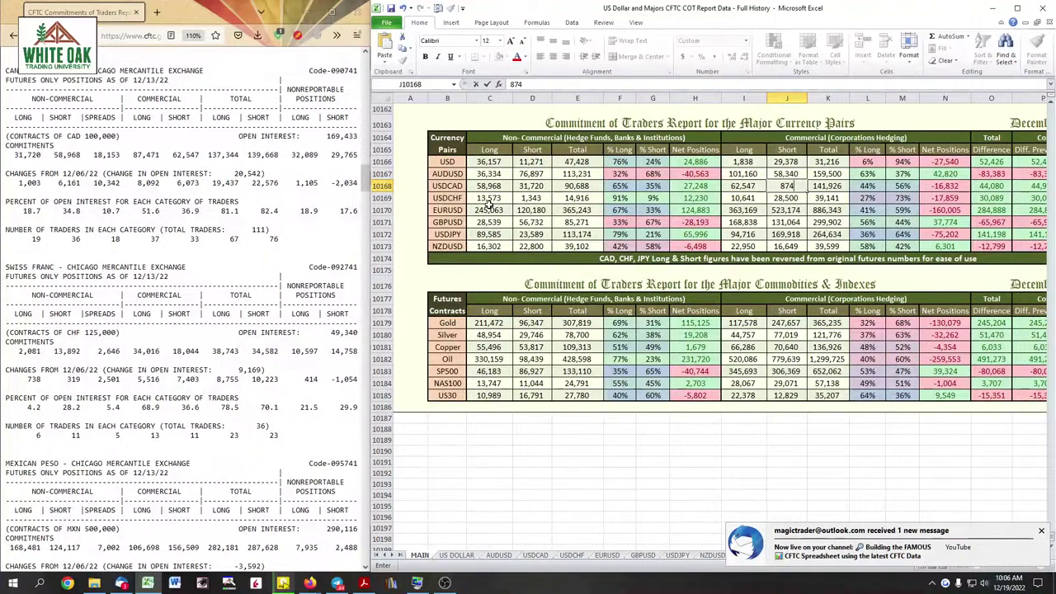
pyautogui.write('71')
pyautogui.press('Return')
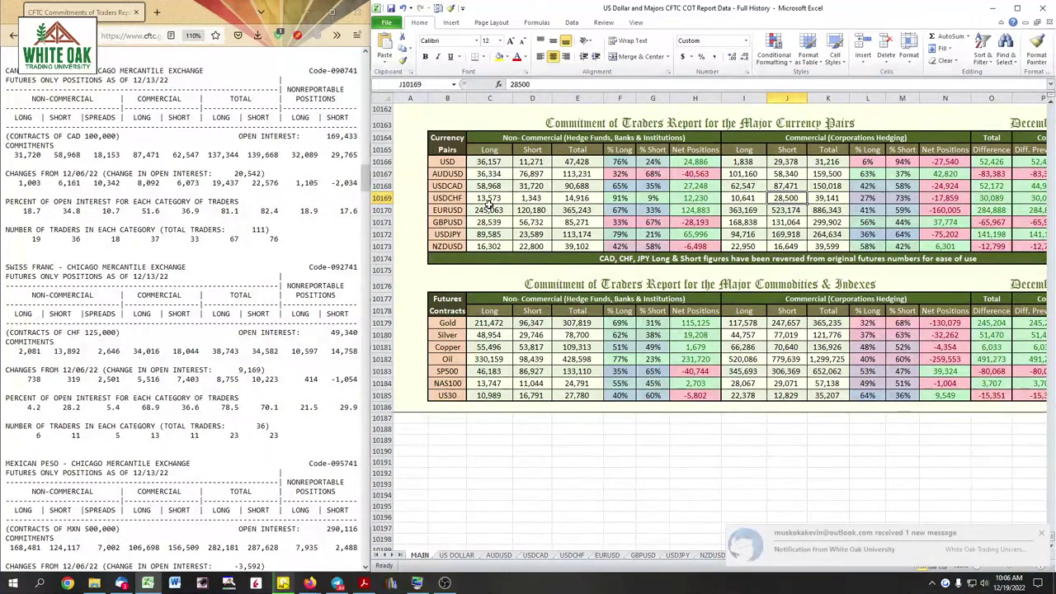
# From the report's Swiss Franc section, set the USDCHF non-commercial positions to 13,892 Long and 2,081 Short
pyautogui.click(38, 240)
pyautogui.scroll(-4, 89, 251)
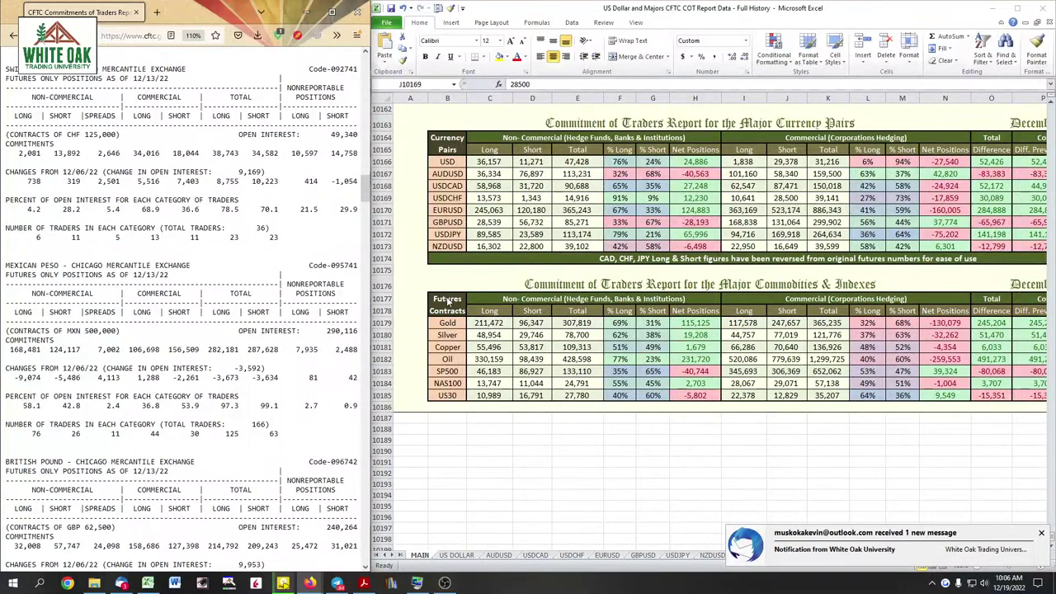
pyautogui.click(489, 199)
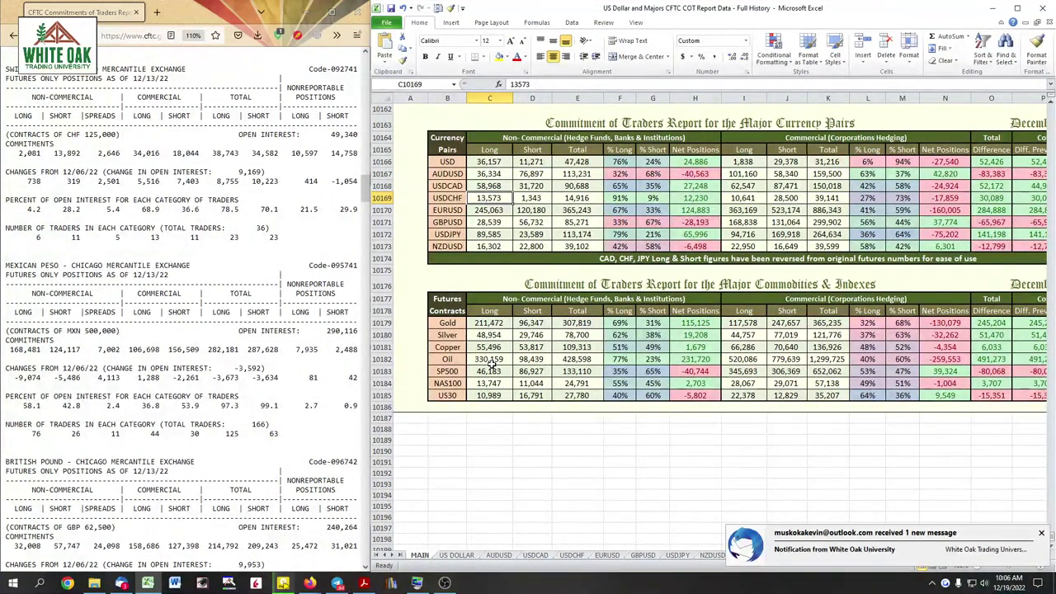
pyautogui.write('13,8')
pyautogui.write('92')
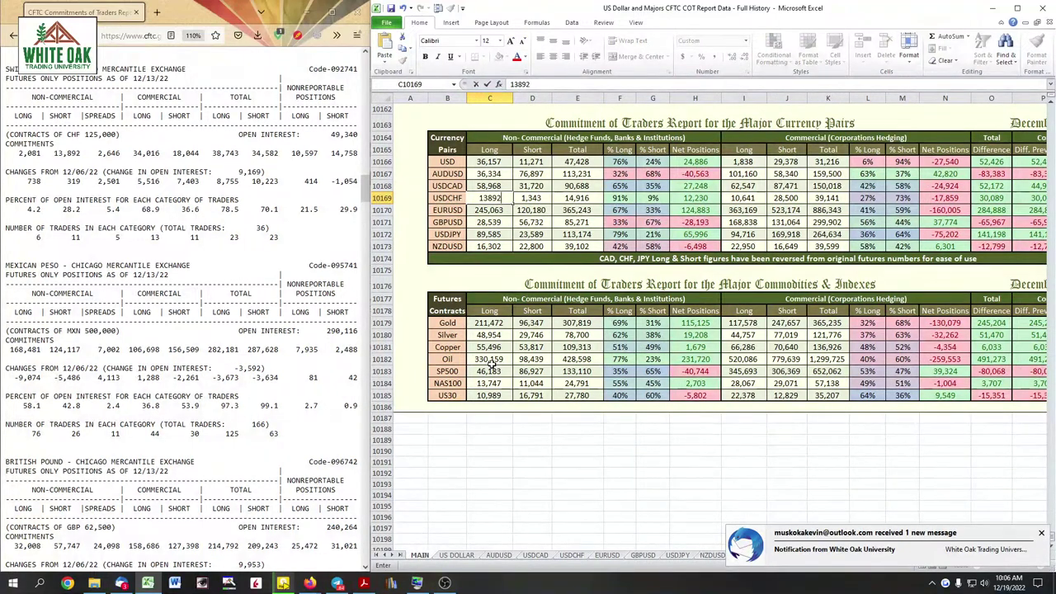
pyautogui.press('Tab')
pyautogui.write('2,0')
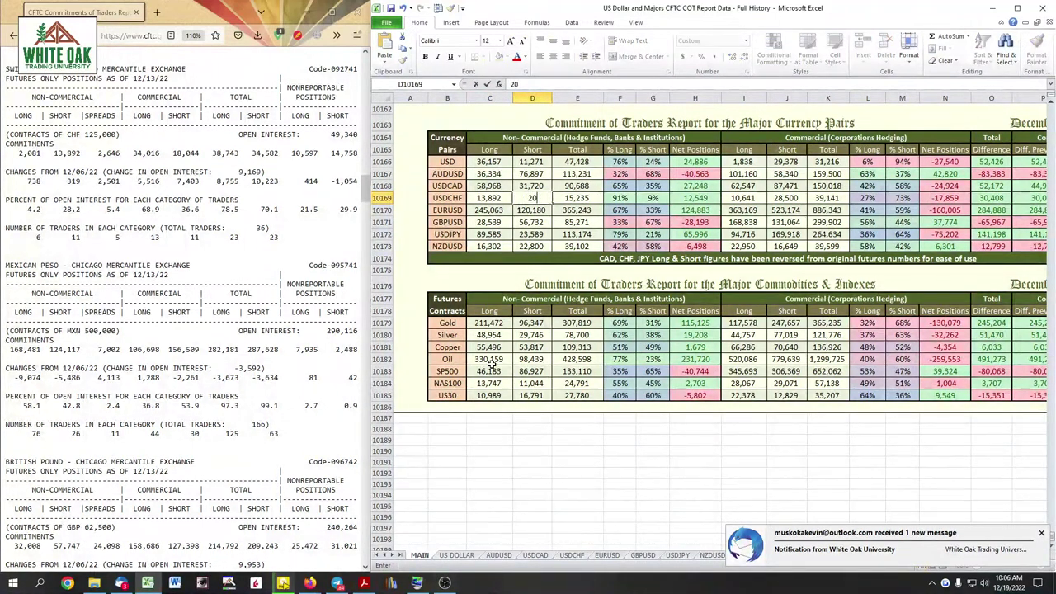
pyautogui.write('81')
pyautogui.press('Tab')
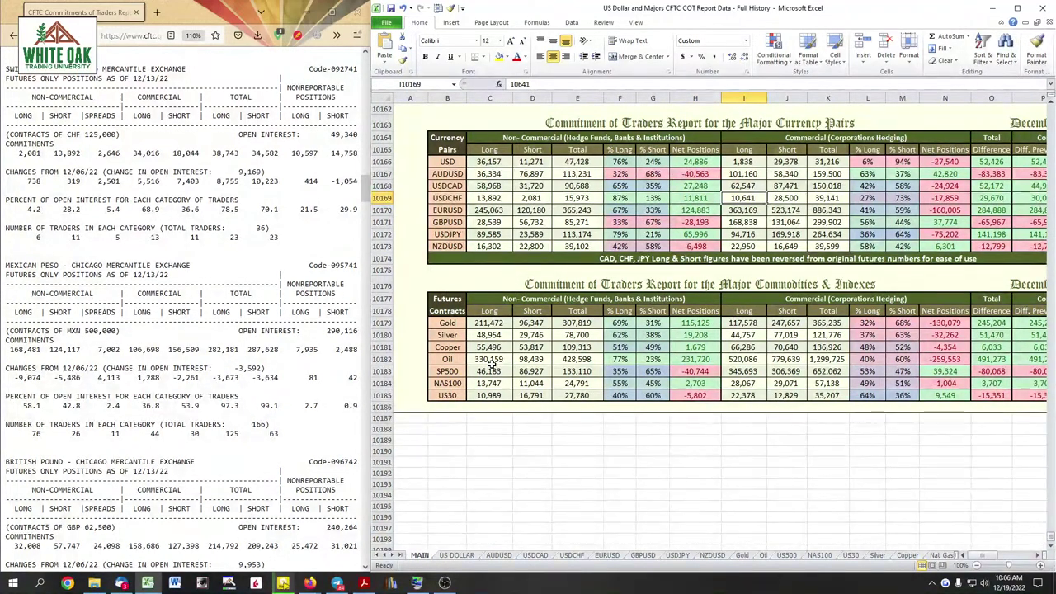
# Set the USDCHF commercial positions to 18,044 Long and 34,016 Short
pyautogui.write('18044')
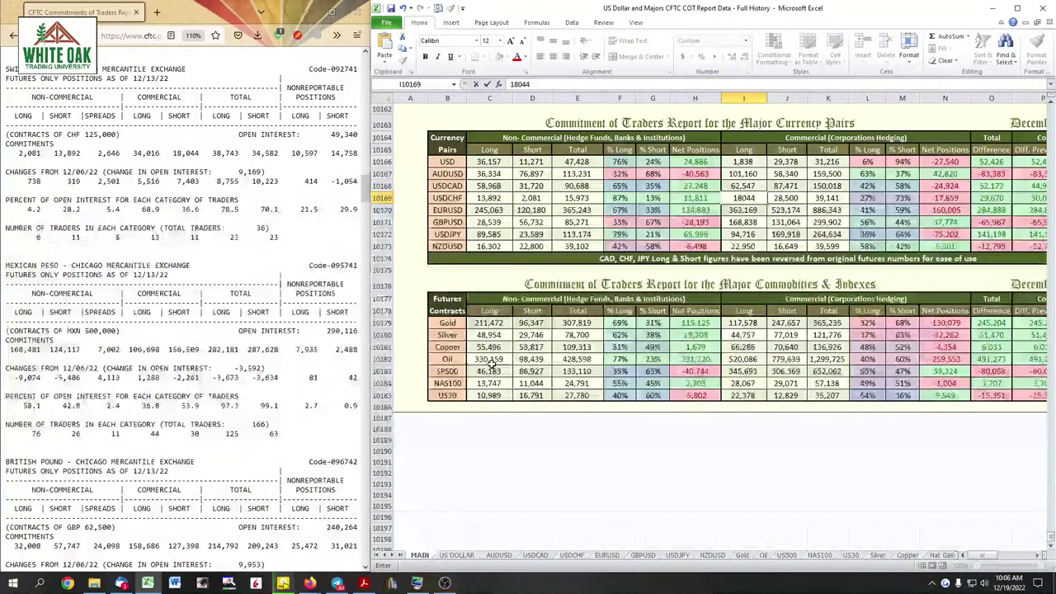
pyautogui.press('Tab')
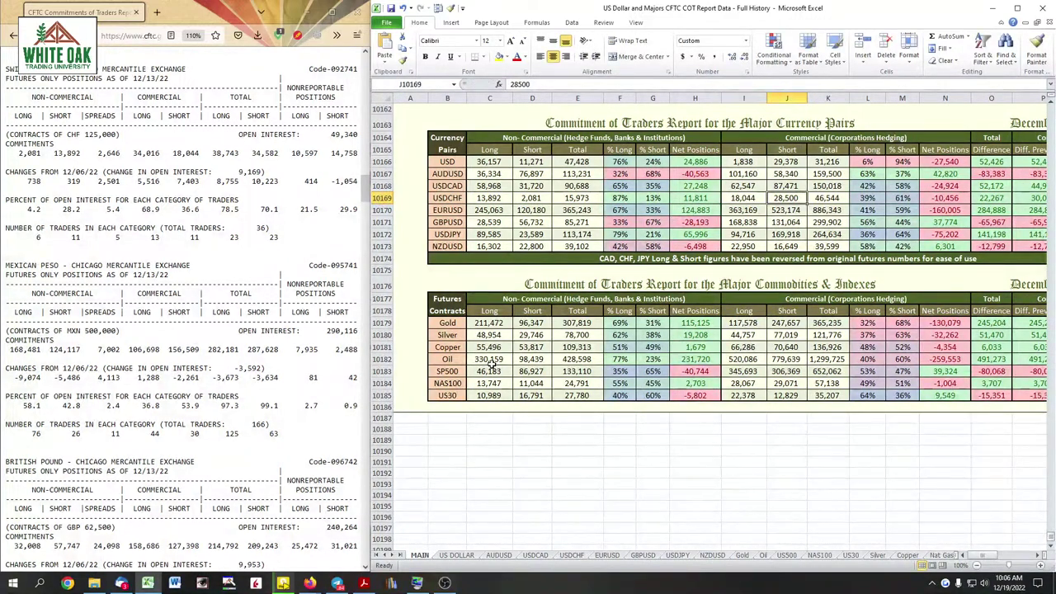
pyautogui.write('34')
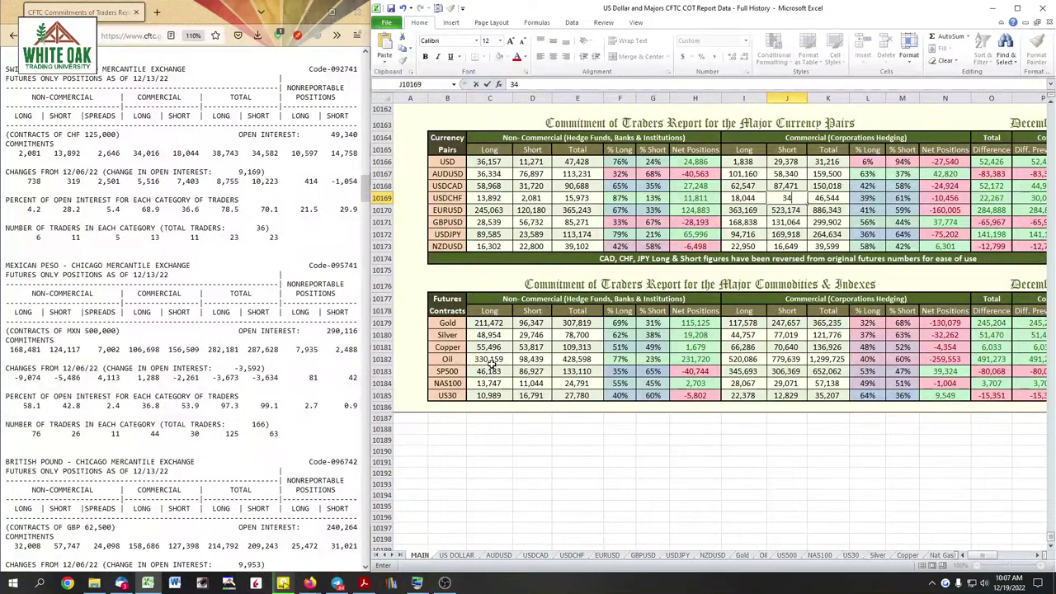
pyautogui.write(',016')
pyautogui.press('Return')
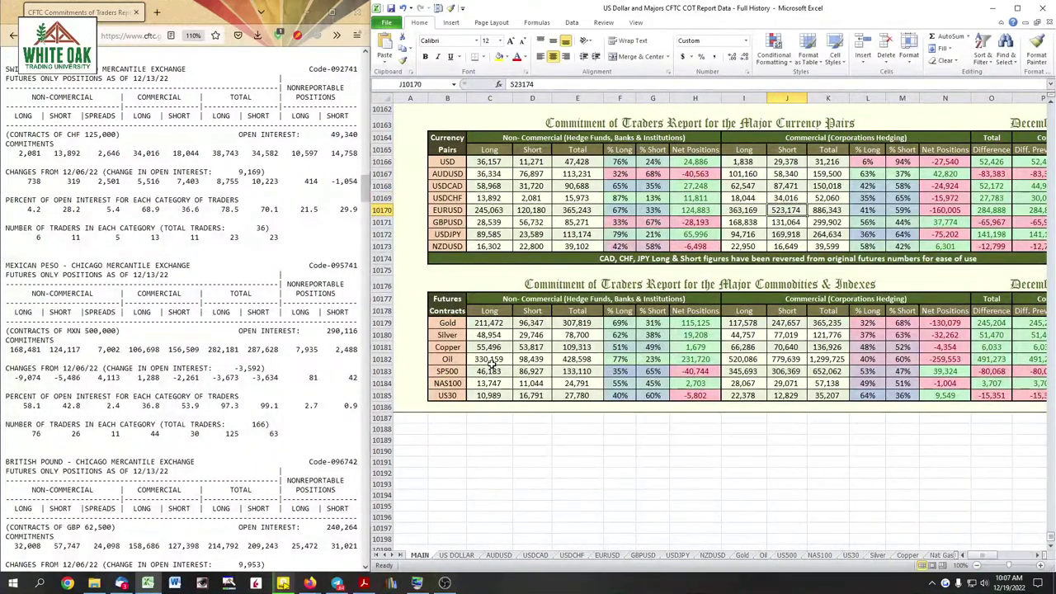
# From the report's British Pound section, set the GBPUSD non-commercial positions to 32,008 Long and 57,747 Short
pyautogui.scroll(-3, 78, 263)
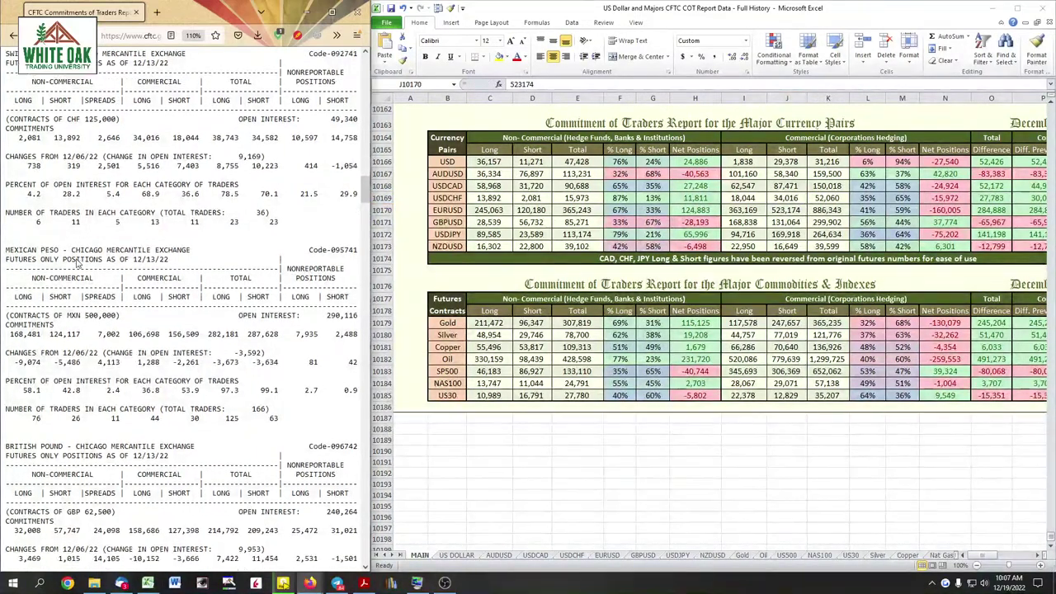
pyautogui.scroll(-3, 79, 263)
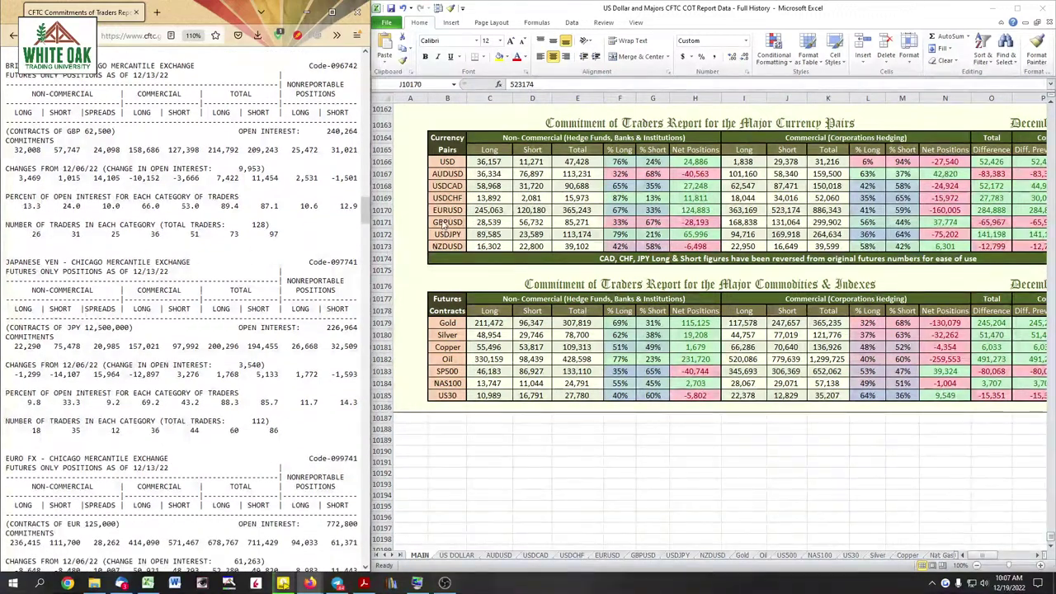
pyautogui.click(494, 221)
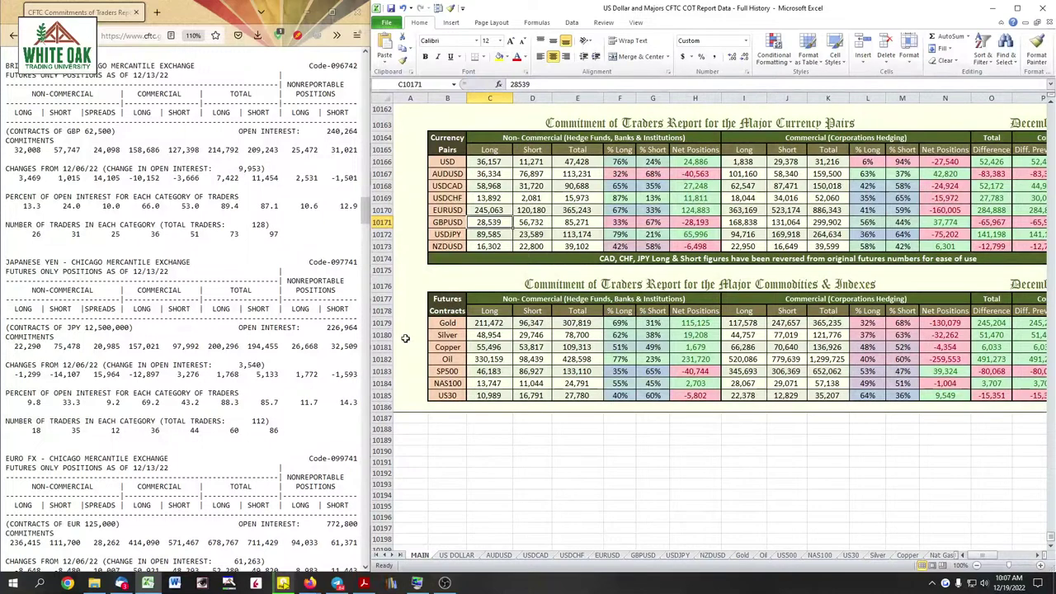
pyautogui.write('32088')
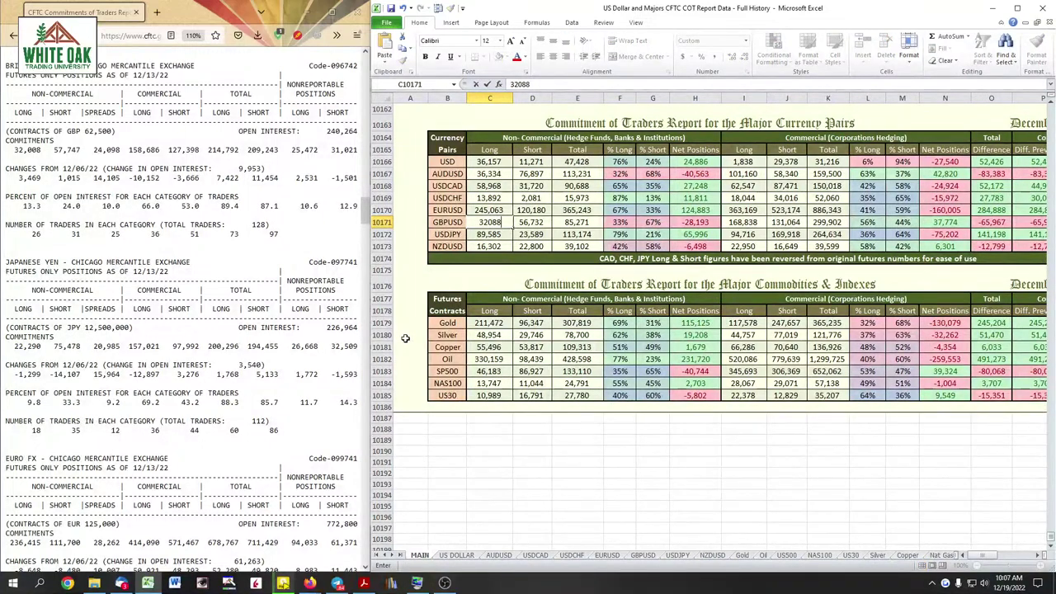
pyautogui.press('BackSpace')
pyautogui.press('BackSpace')
pyautogui.write('08')
pyautogui.press('Tab')
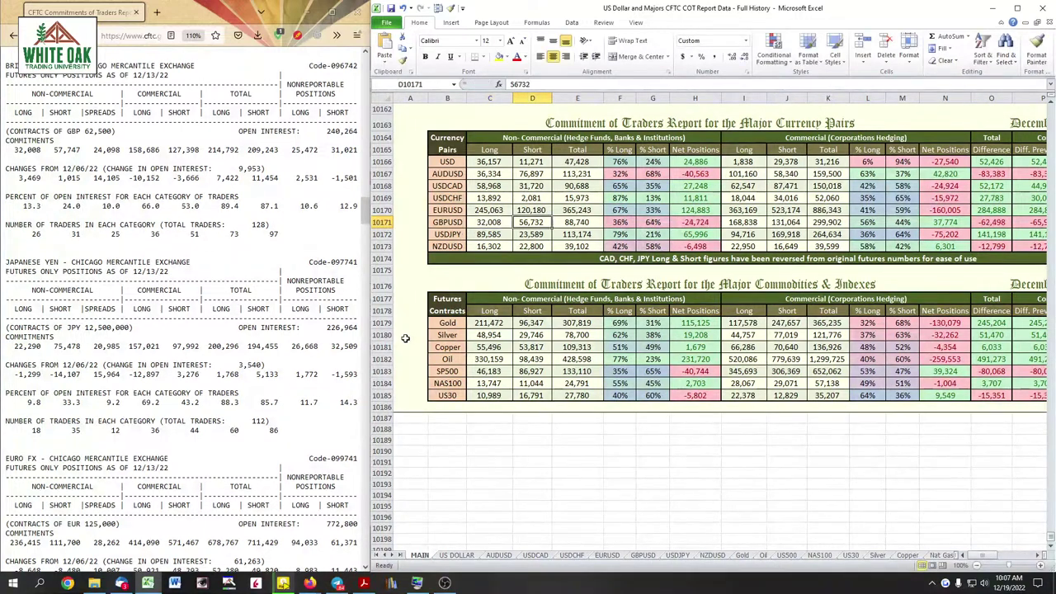
pyautogui.write('57')
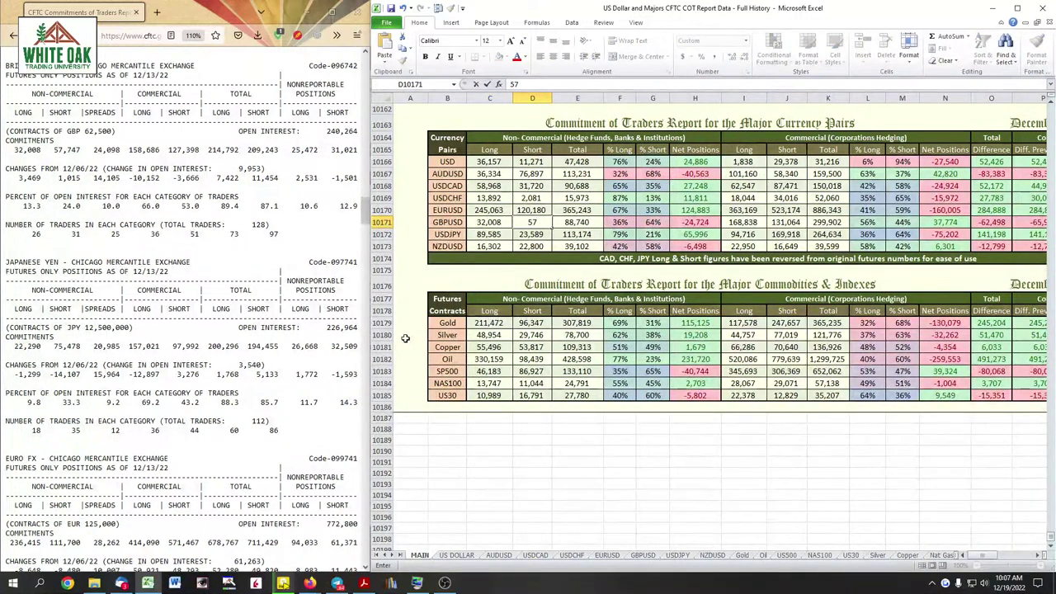
pyautogui.write(',747')
pyautogui.press('Tab')
# Set the GBPUSD commercial positions to 158,686 Long and 127,398 Short
pyautogui.press('Tab')
pyautogui.press('Tab')
pyautogui.press('Tab')
pyautogui.press('Tab')
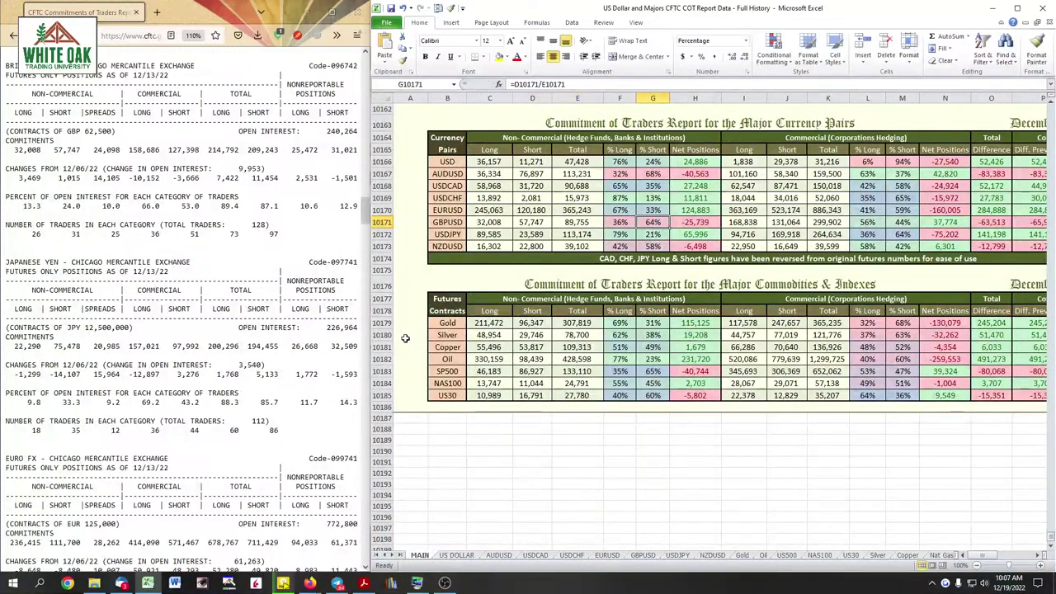
pyautogui.write('1')
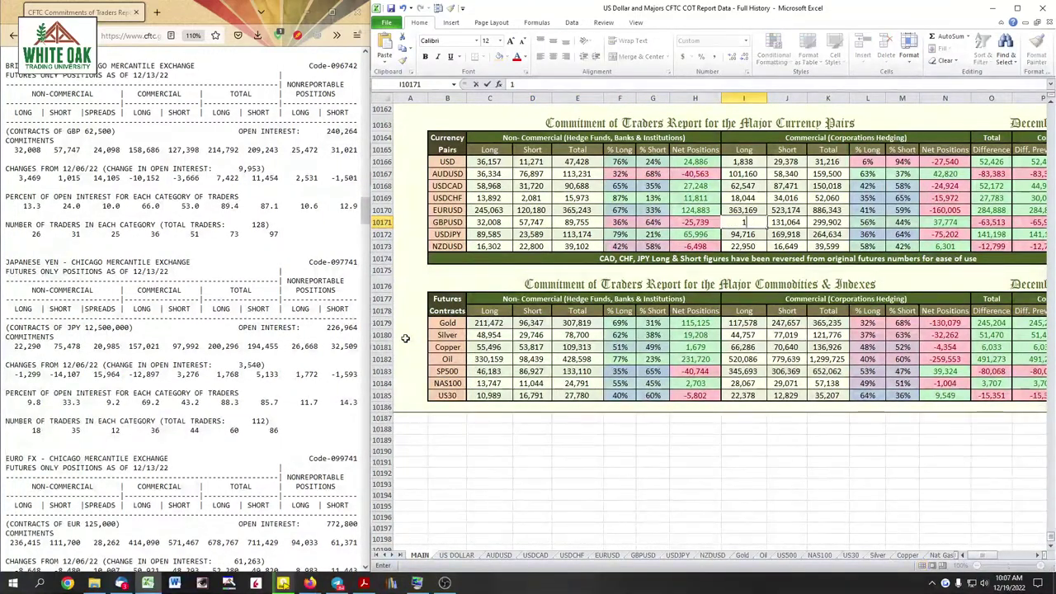
pyautogui.write('58686')
pyautogui.press('Tab')
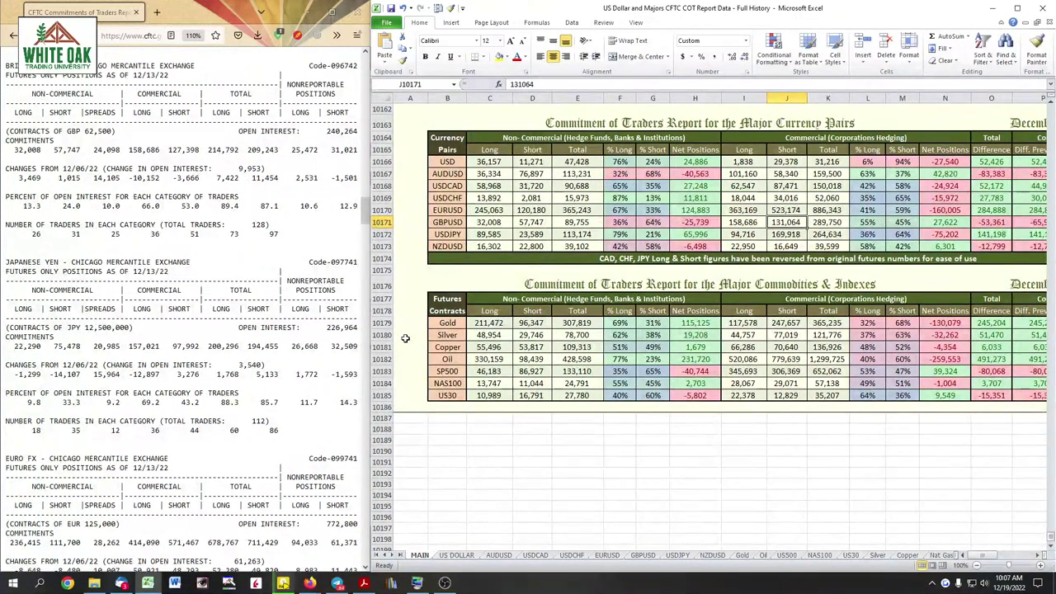
pyautogui.write('127')
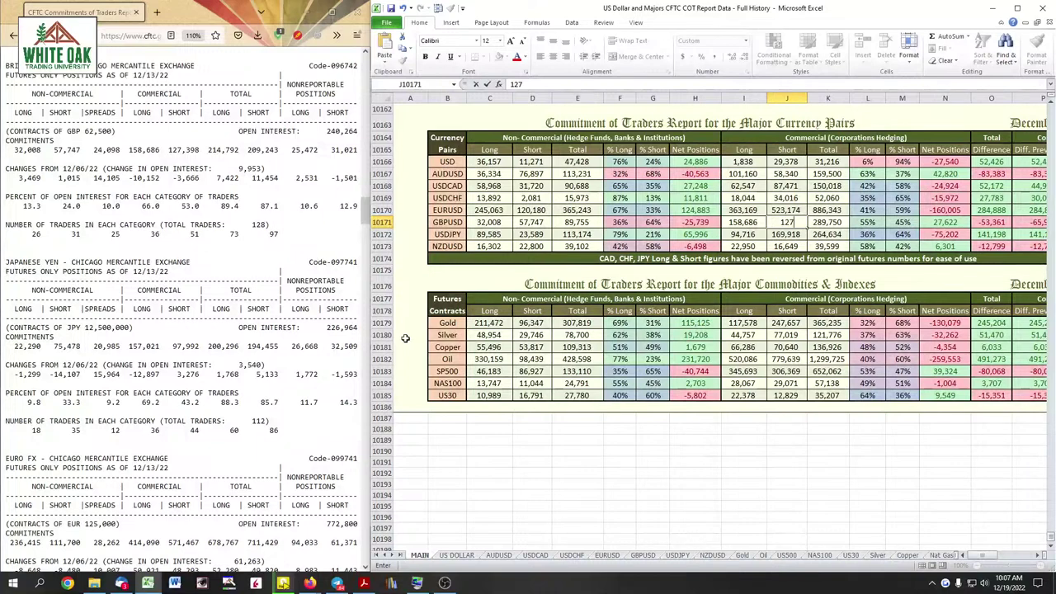
pyautogui.write('398')
pyautogui.press('Return')
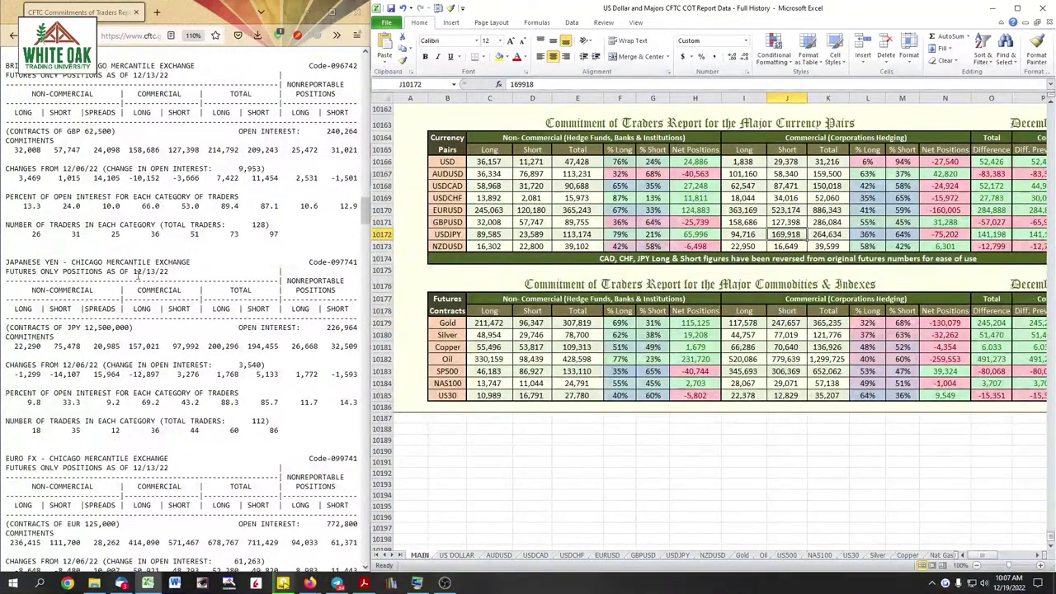
# From the report's Japanese Yen section, set the USDJPY non-commercial positions to 75,478 Long and 22,290 Short, reversing the futures figures
pyautogui.scroll(-5, 138, 276)
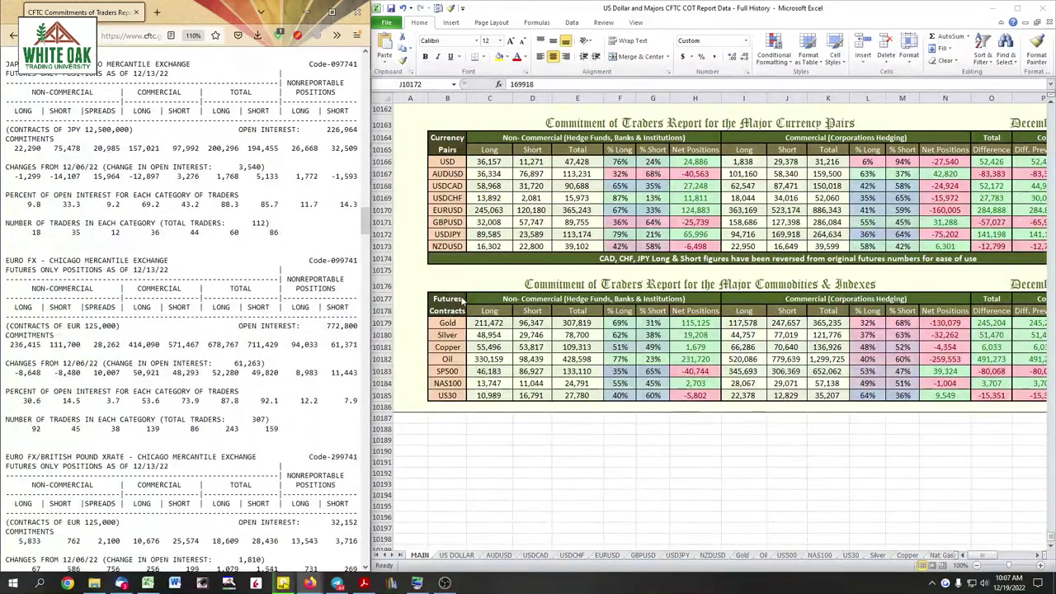
pyautogui.click(487, 234)
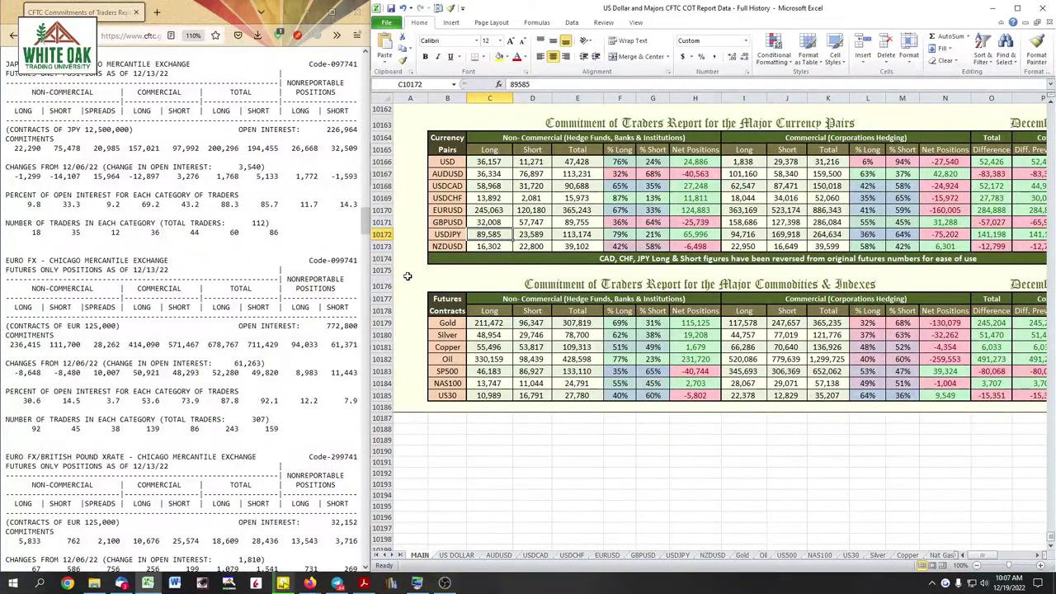
pyautogui.write('75')
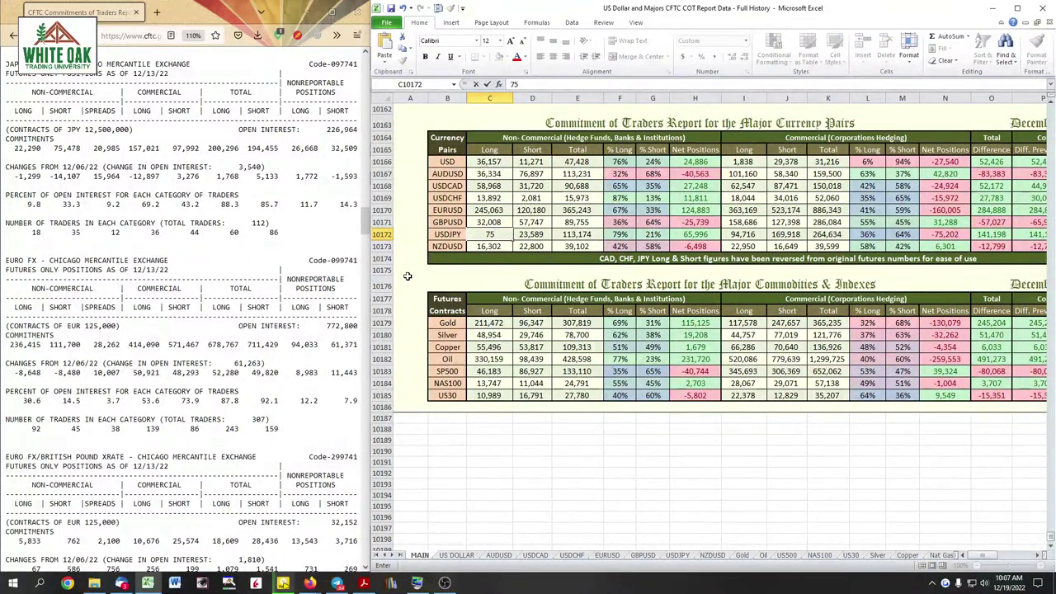
pyautogui.write(',478')
pyautogui.press('Tab')
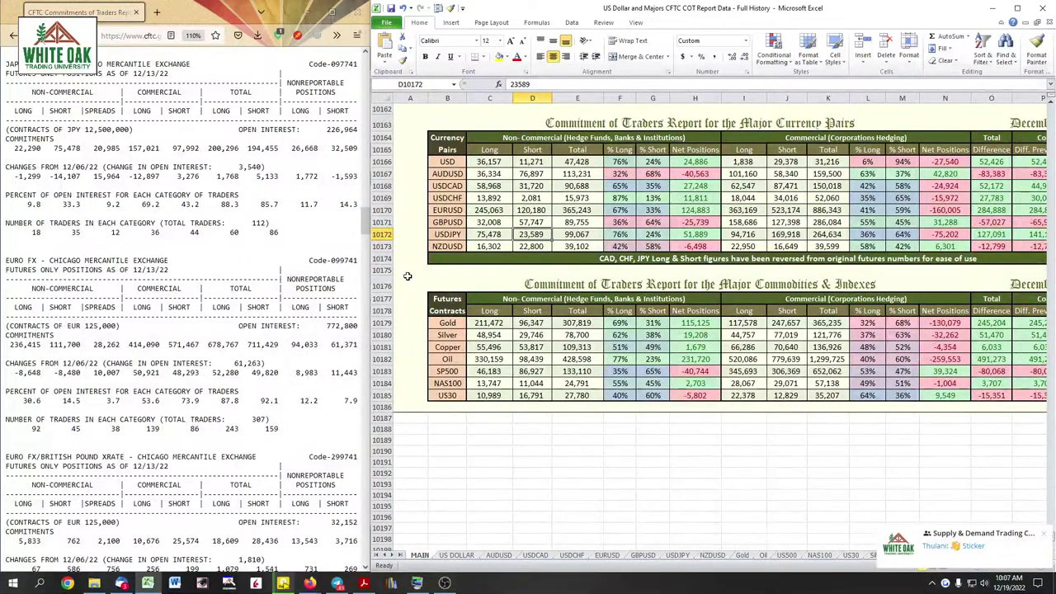
pyautogui.write('22')
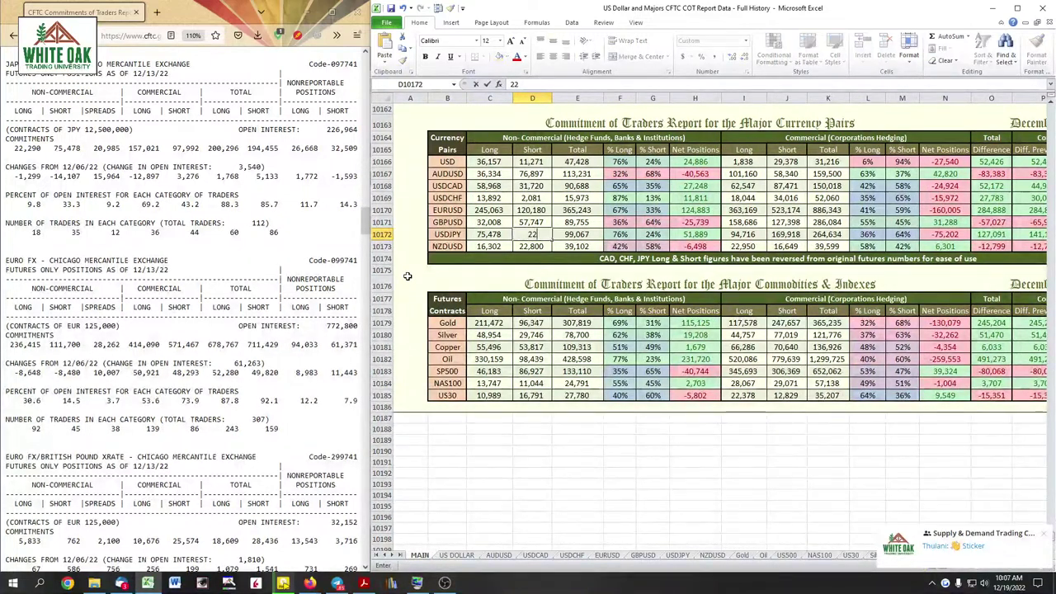
pyautogui.write(',290')
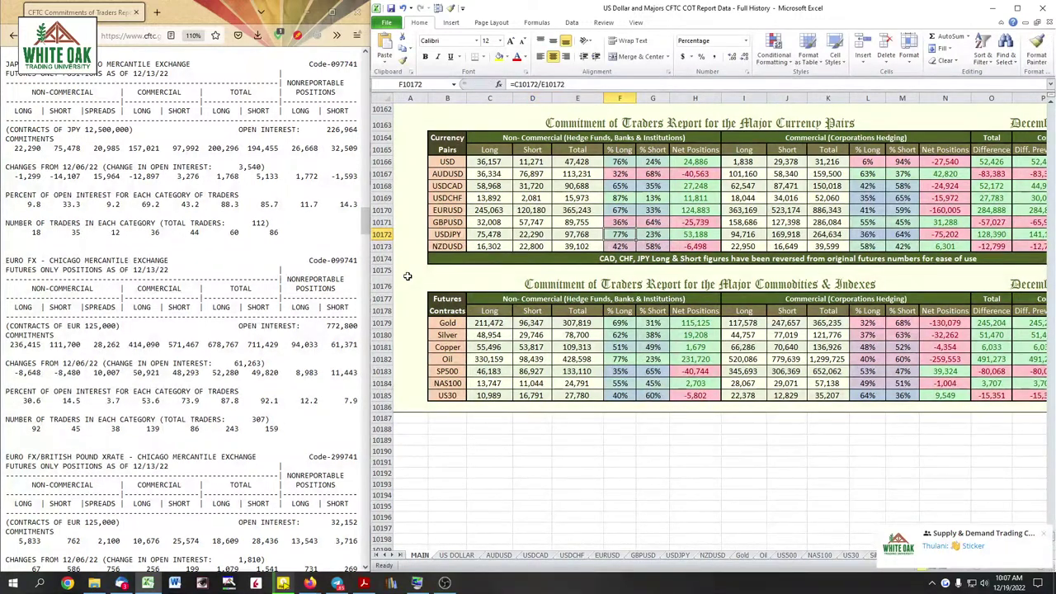
pyautogui.press('Tab')
# Set the USDJPY commercial positions to 97,992 Long and 157,021 Short, reversing the report's futures figures
pyautogui.press('Tab')
pyautogui.press('Tab')
pyautogui.press('Tab')
pyautogui.press('Tab')
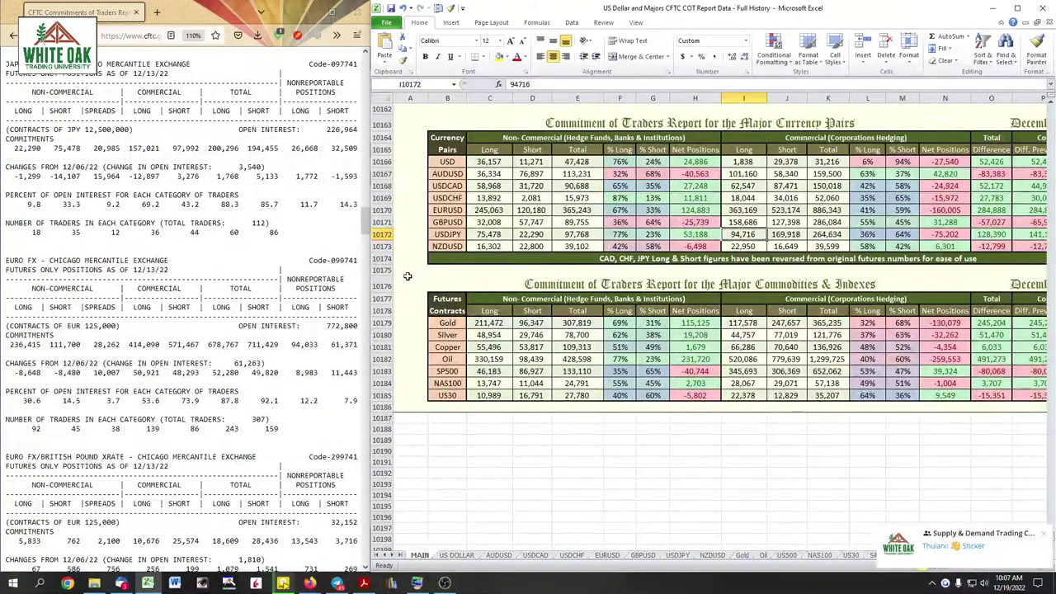
pyautogui.write('97,')
pyautogui.write('99')
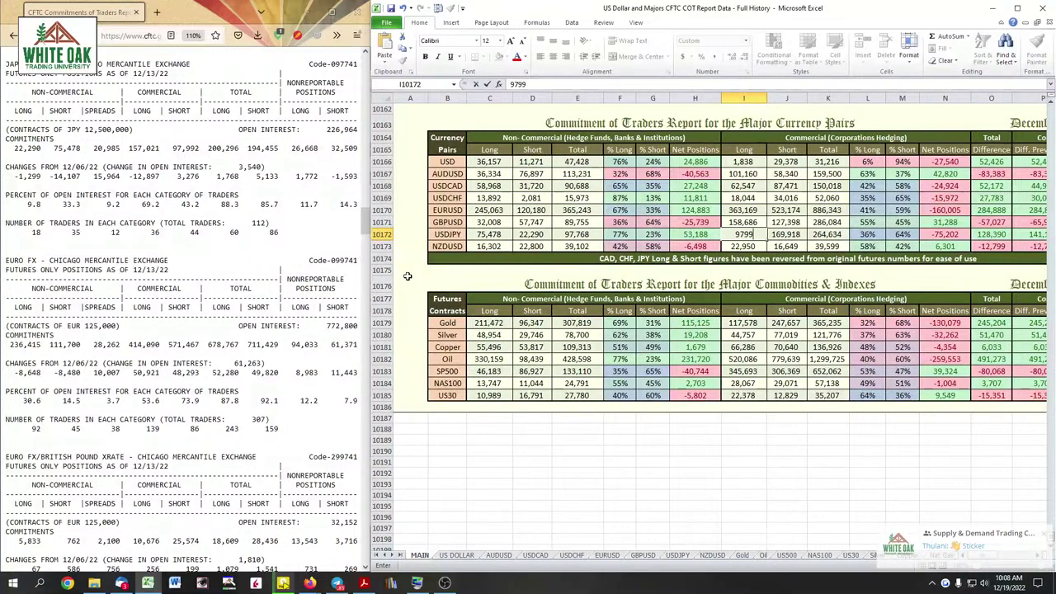
pyautogui.write('2')
pyautogui.press('Tab')
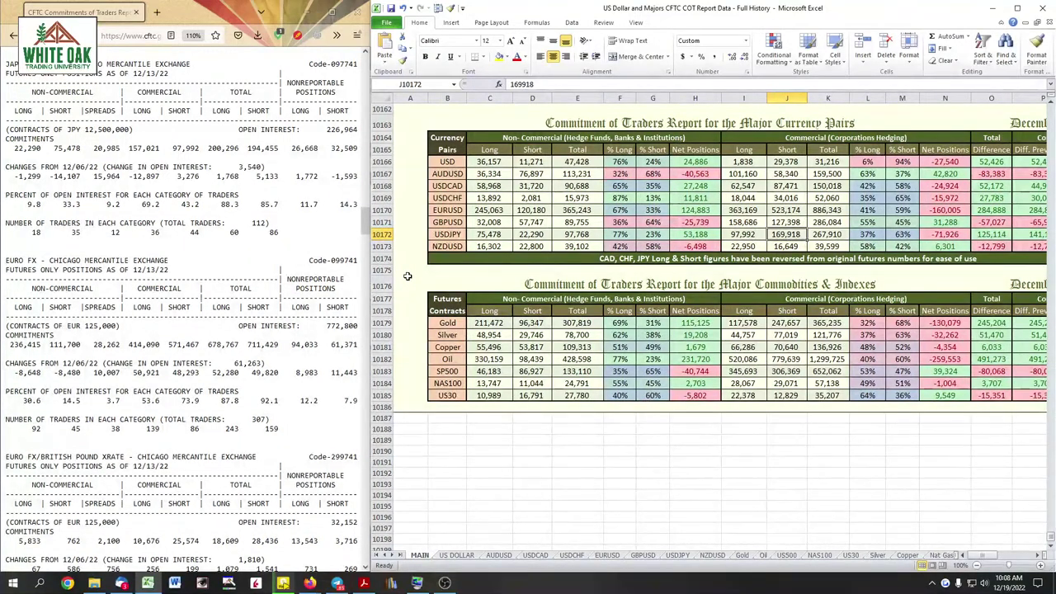
pyautogui.write('157')
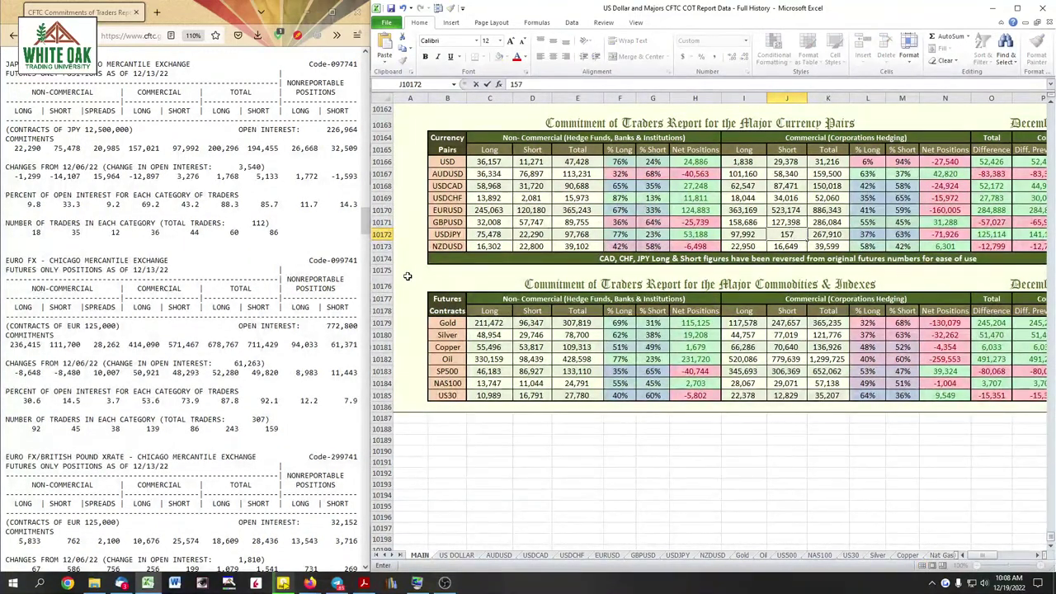
pyautogui.write(',021')
pyautogui.press('Return')
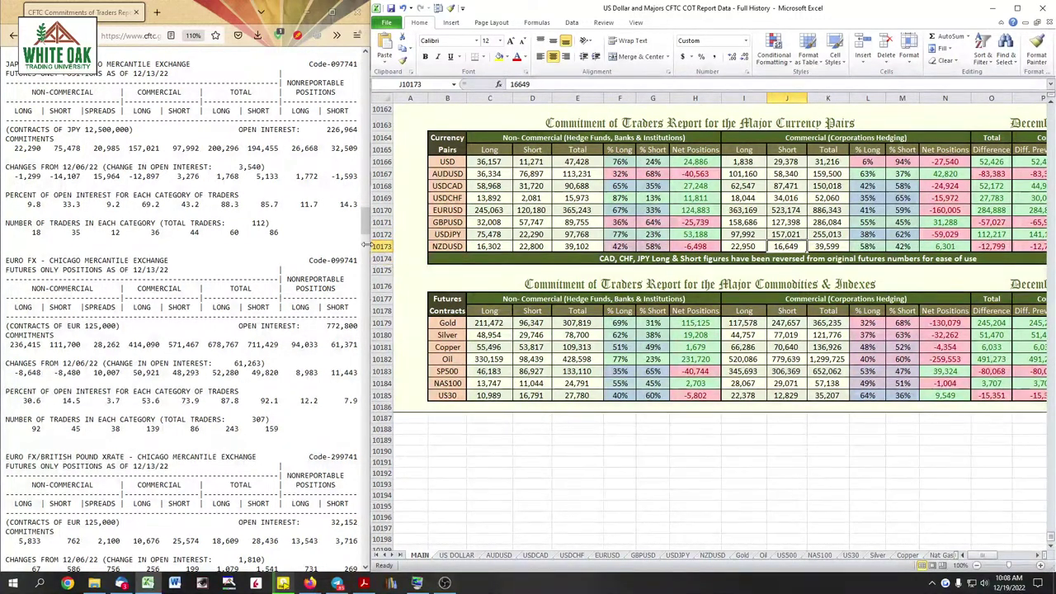
# From the report's Euro FX section, set the EURUSD non-commercial positions to 236,415 Long and 111,700 Short
pyautogui.click(206, 204)
pyautogui.scroll(-3, 203, 204)
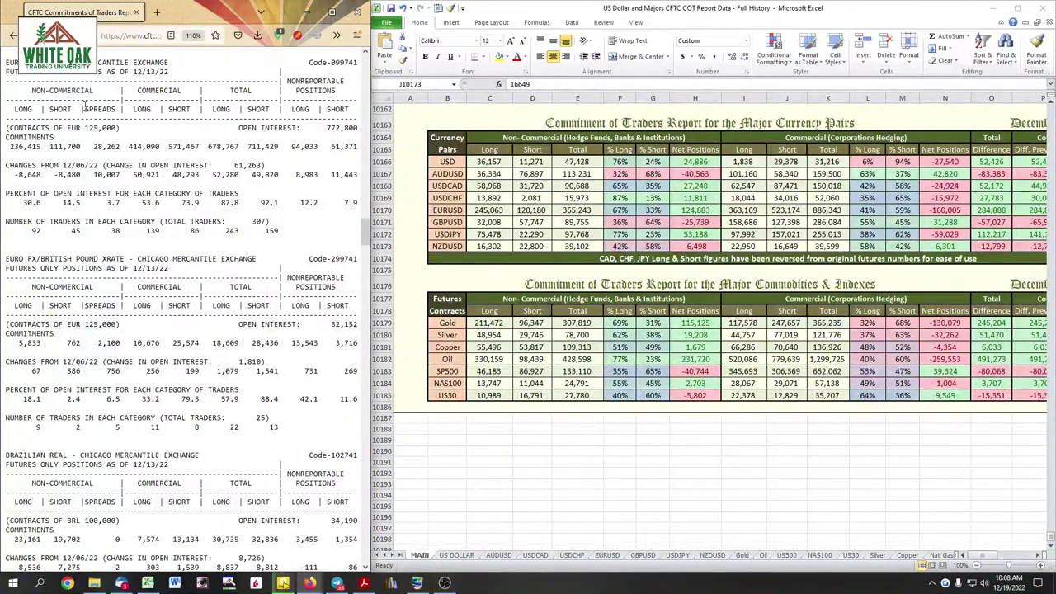
pyautogui.click(481, 211)
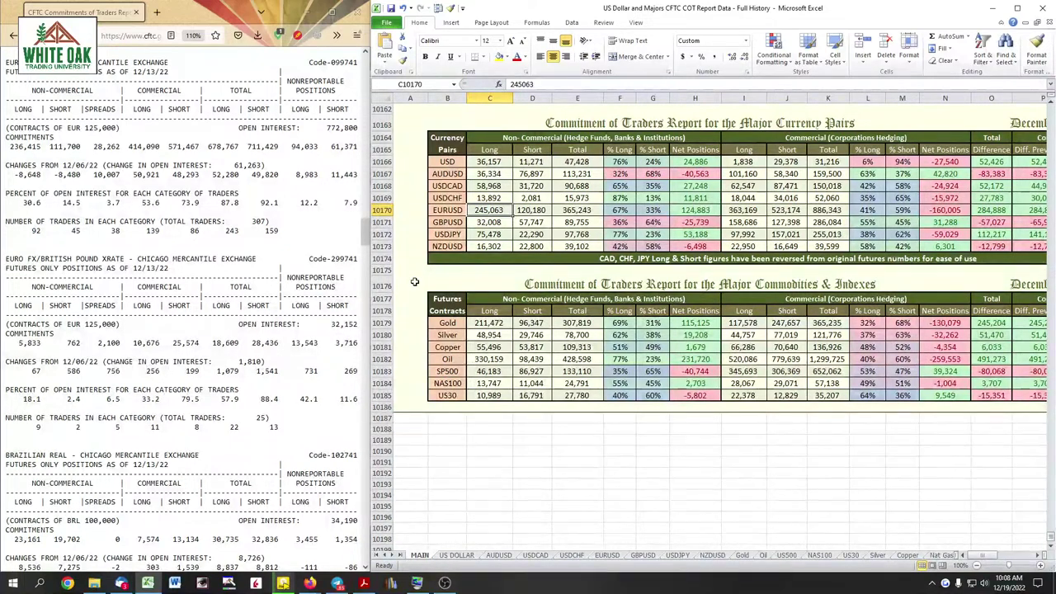
pyautogui.write('2')
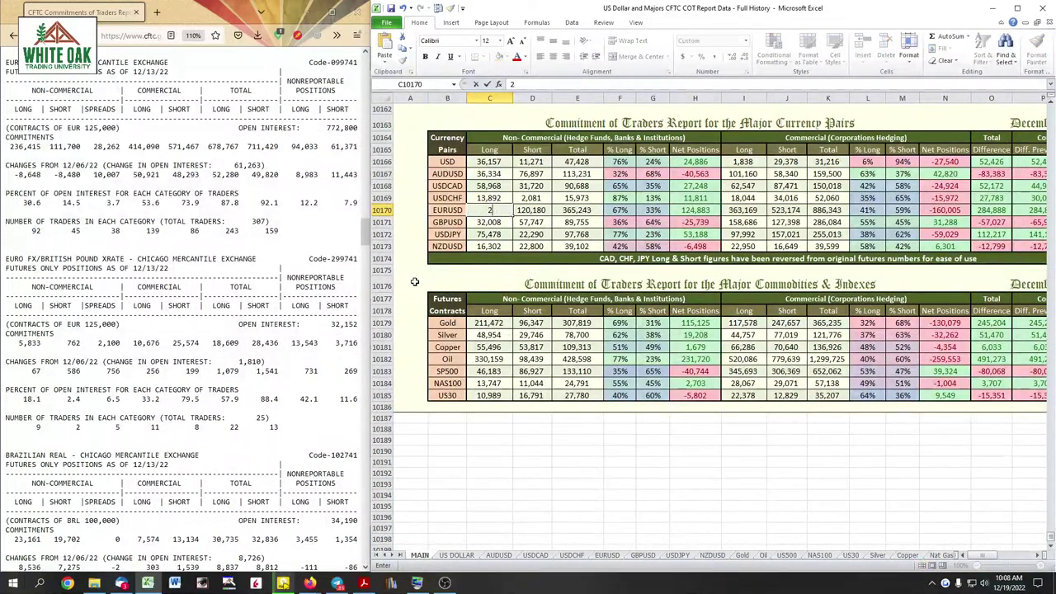
pyautogui.write('36,')
pyautogui.write('415')
pyautogui.press('Tab')
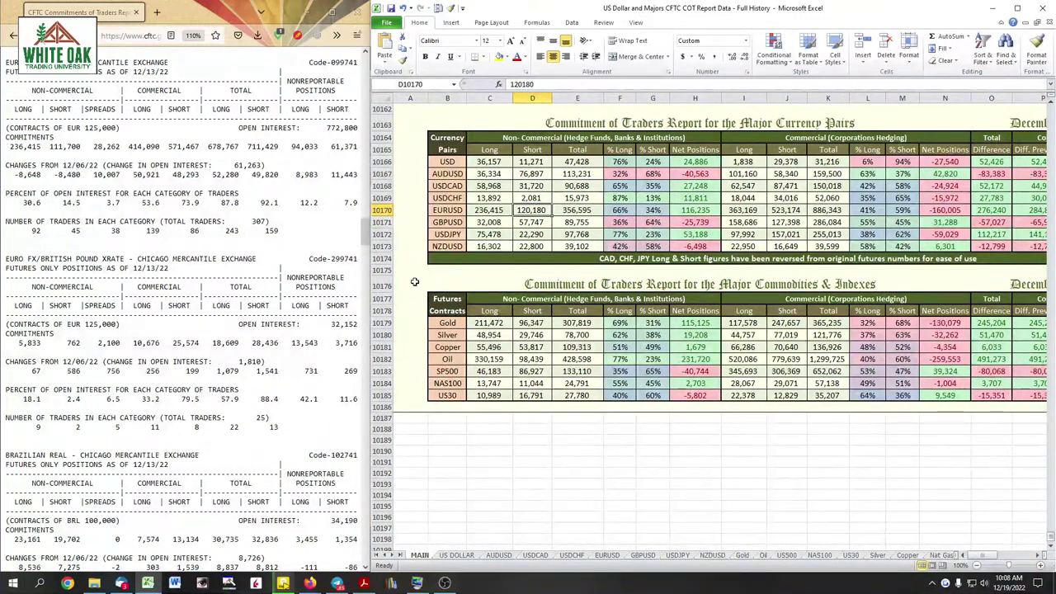
pyautogui.write('111700')
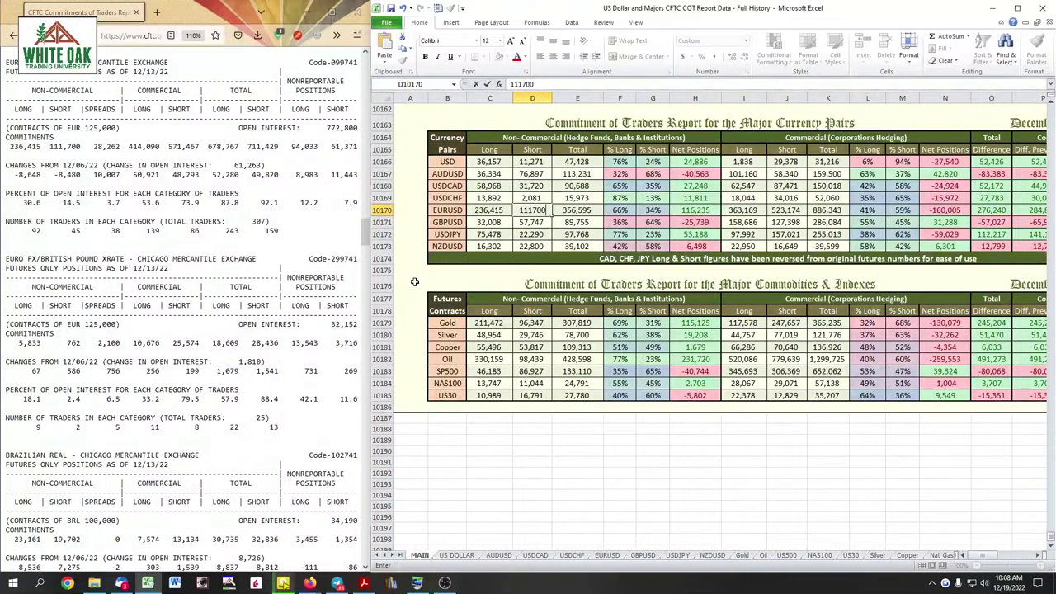
pyautogui.press('Tab')
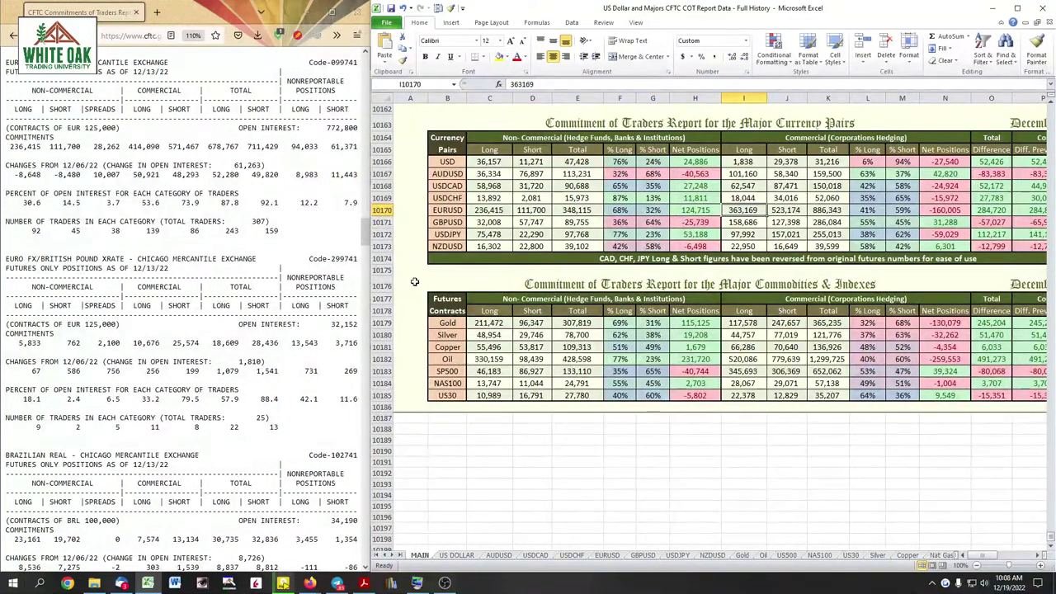
# Set the EURUSD commercial positions to 414,090 Long and 571,467 Short
pyautogui.write('41')
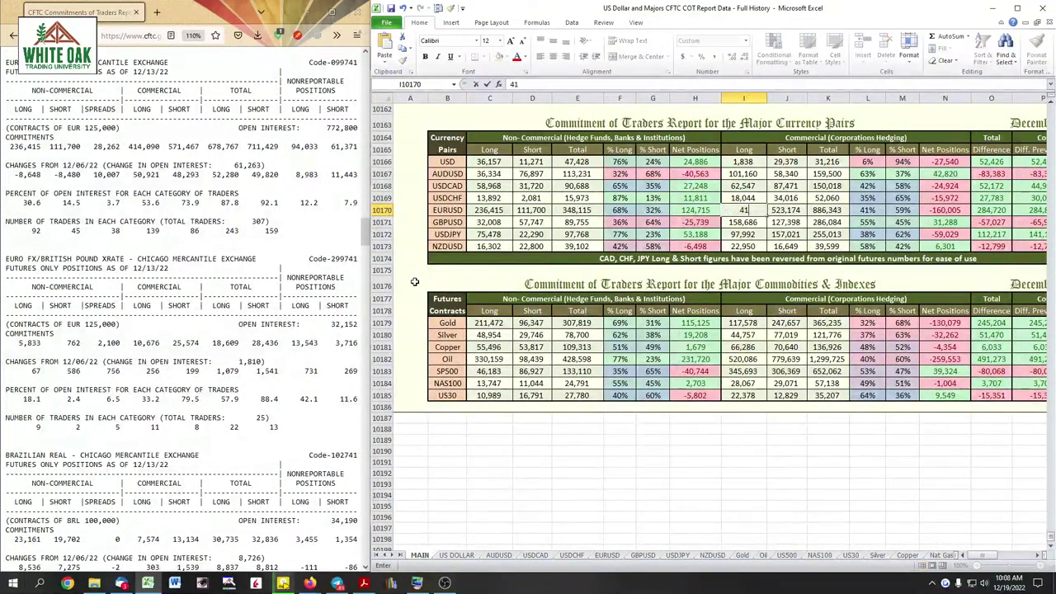
pyautogui.write('4,090')
pyautogui.press('Tab')
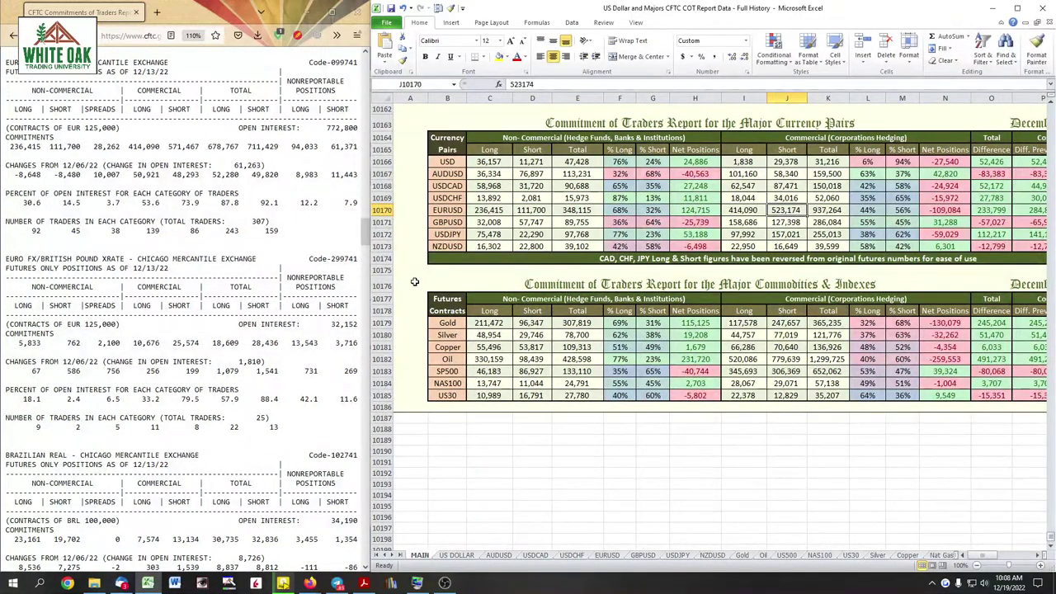
pyautogui.write('571')
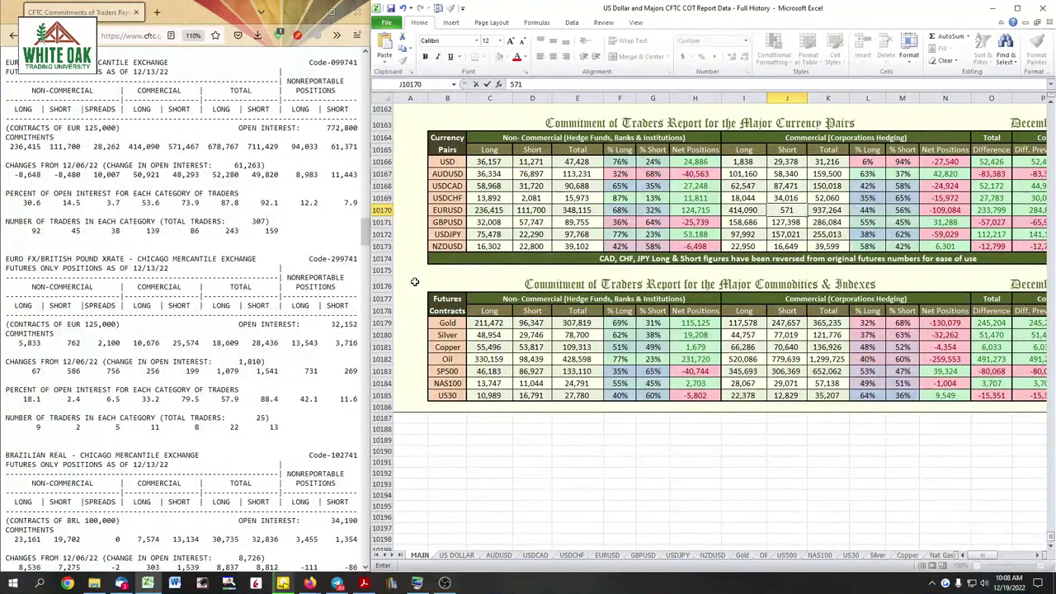
pyautogui.write('467')
pyautogui.press('Return')
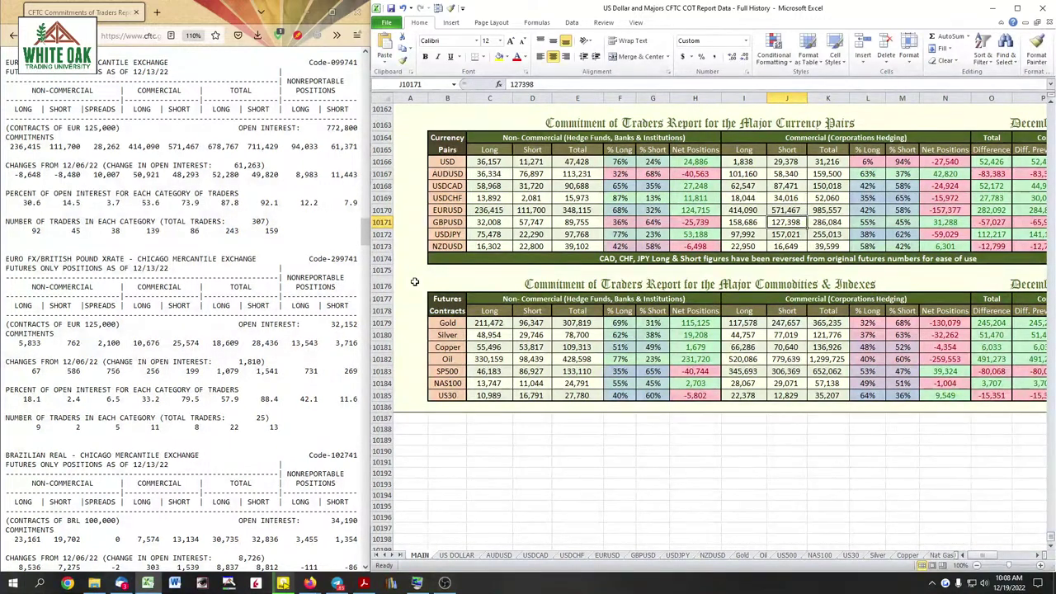
# Maximize the workbook window and launch the Epic Pen annotation tool over it
pyautogui.click(1018, 10)
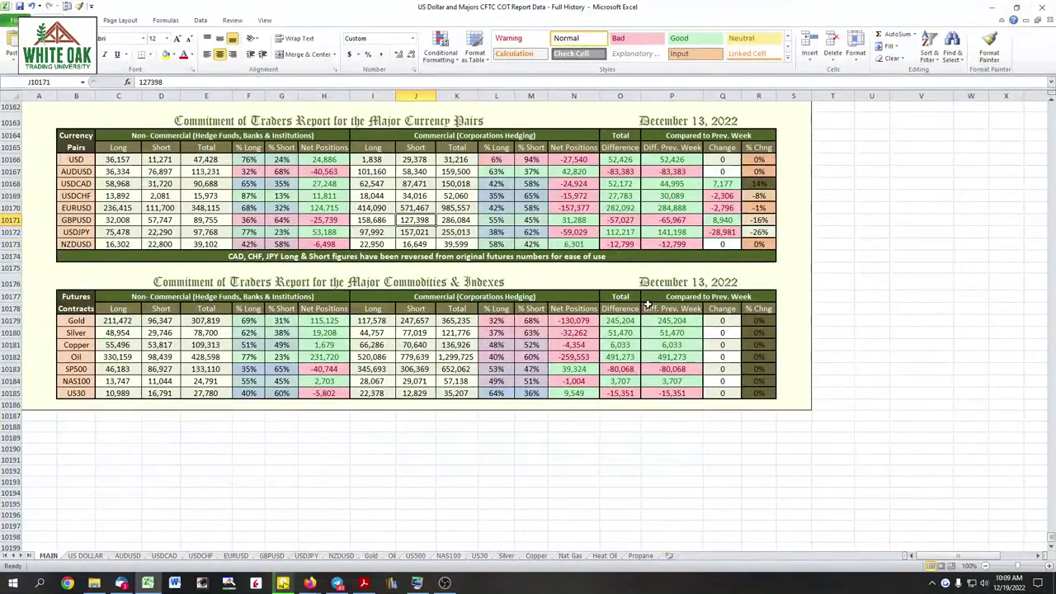
pyautogui.click(534, 456)
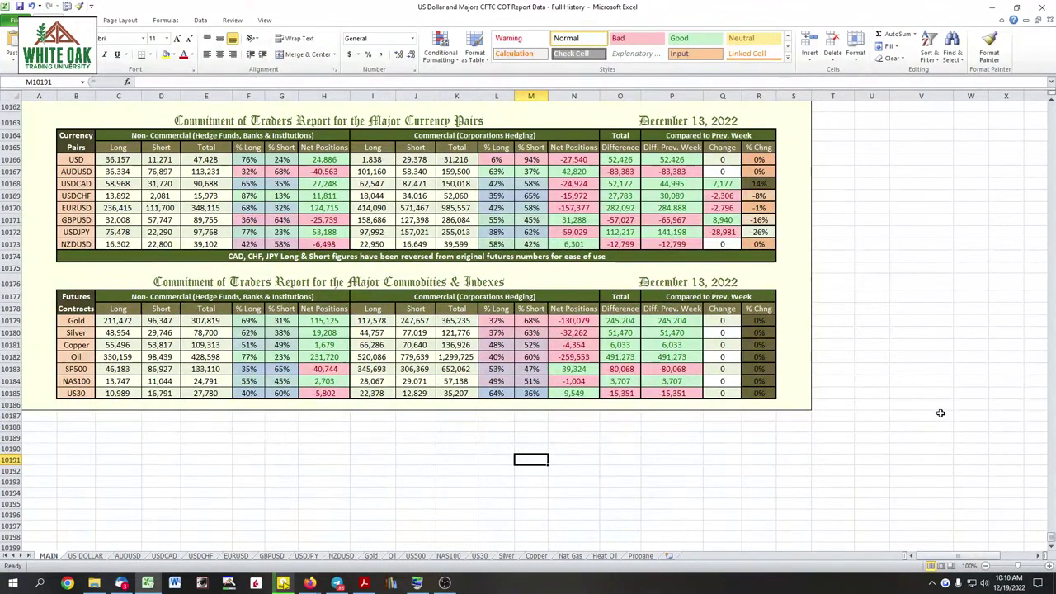
pyautogui.press('super')
pyautogui.write('epic')
pyautogui.press('Return')
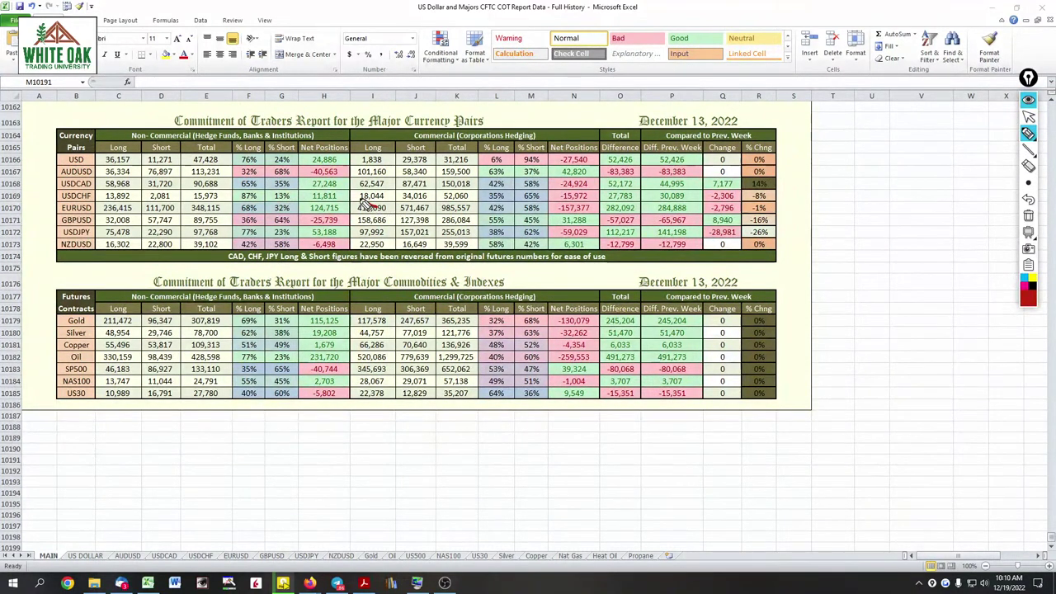
# Circle the EURUSD commercial Long and Short figures in red and clear the markings
pyautogui.moveTo(379, 208)
pyautogui.mouseDown()
pyautogui.moveTo(363, 223)
pyautogui.moveTo(429, 200)
pyautogui.moveTo(390, 207)
pyautogui.moveTo(450, 222)
pyautogui.moveTo(403, 206)
pyautogui.mouseUp()
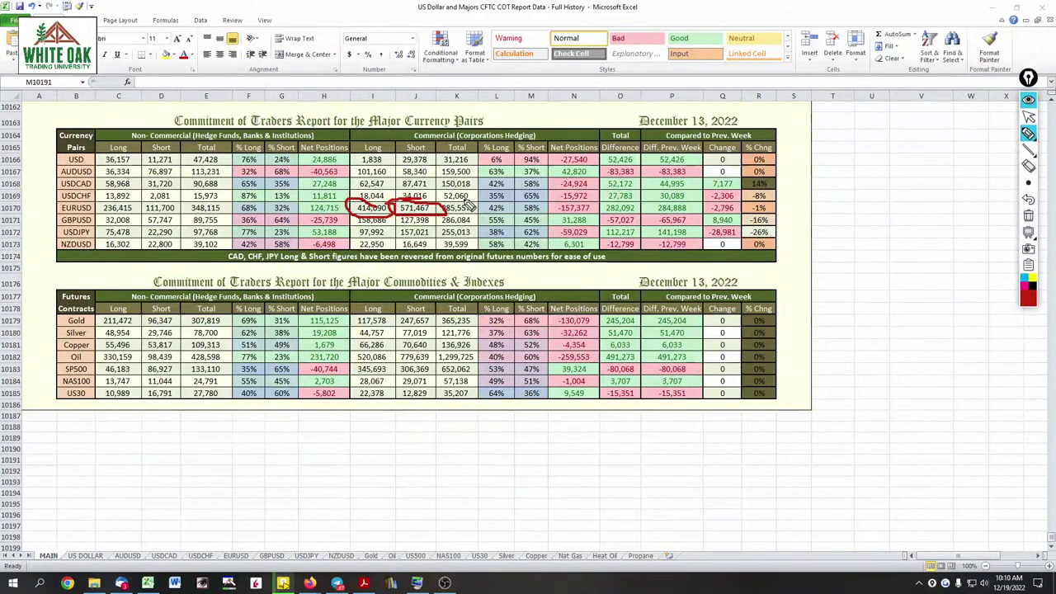
pyautogui.click(1029, 218)
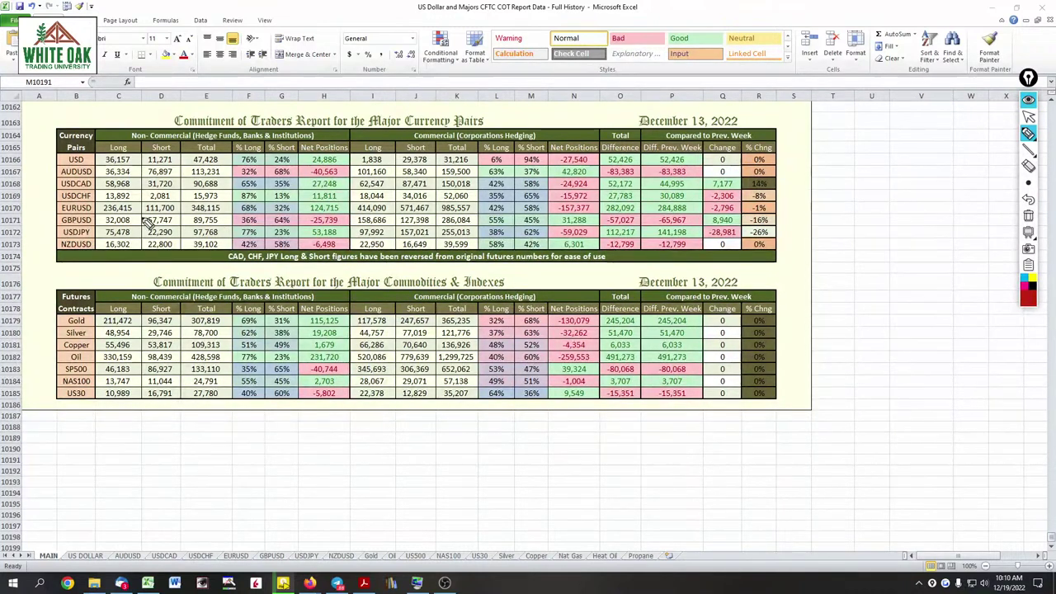
# Mark the EURUSD Long, Short, Net Positions, Difference, previous-week difference and Change figures in red, and clear the markings
pyautogui.moveTo(112, 221); pyautogui.dragTo(177, 220)
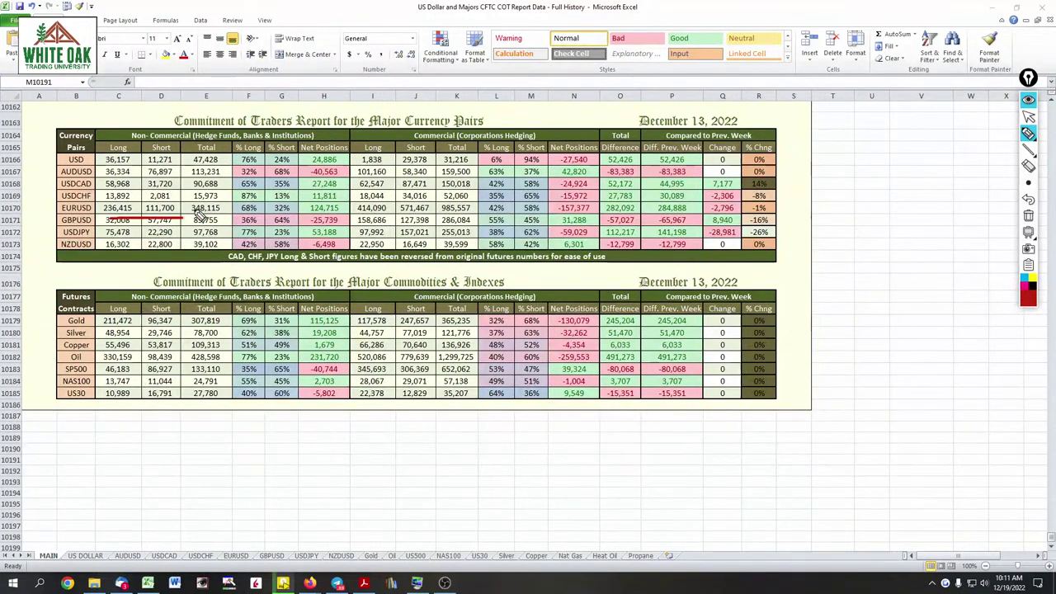
pyautogui.moveTo(342, 203)
pyautogui.mouseDown()
pyautogui.moveTo(294, 208)
pyautogui.moveTo(330, 225)
pyautogui.moveTo(345, 212)
pyautogui.mouseUp()
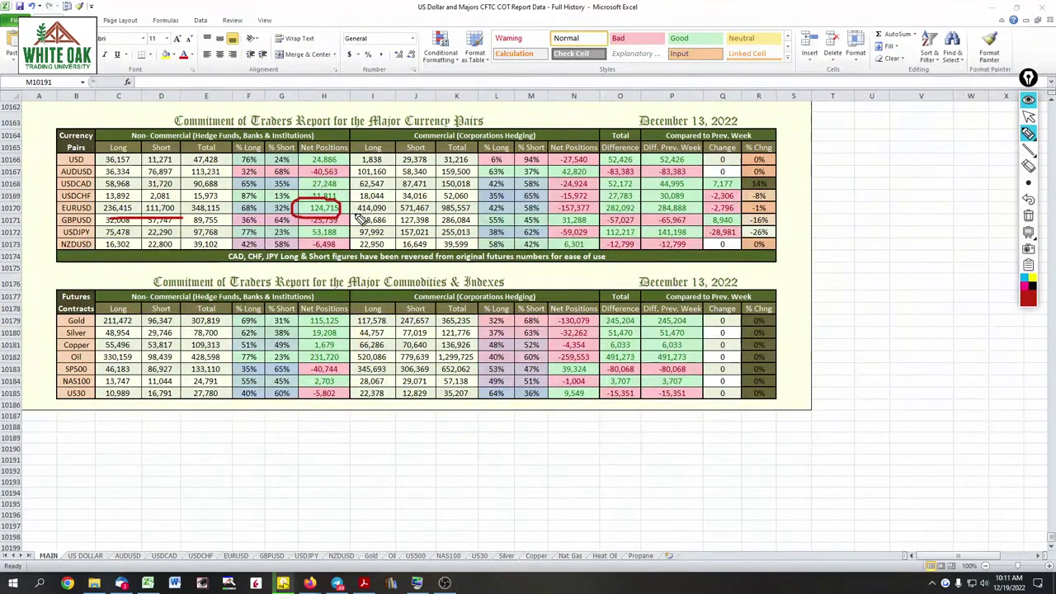
pyautogui.moveTo(357, 213); pyautogui.dragTo(435, 214)
pyautogui.moveTo(591, 204)
pyautogui.mouseDown()
pyautogui.moveTo(562, 200)
pyautogui.moveTo(549, 225)
pyautogui.moveTo(600, 221)
pyautogui.moveTo(578, 199)
pyautogui.moveTo(557, 216)
pyautogui.mouseUp()
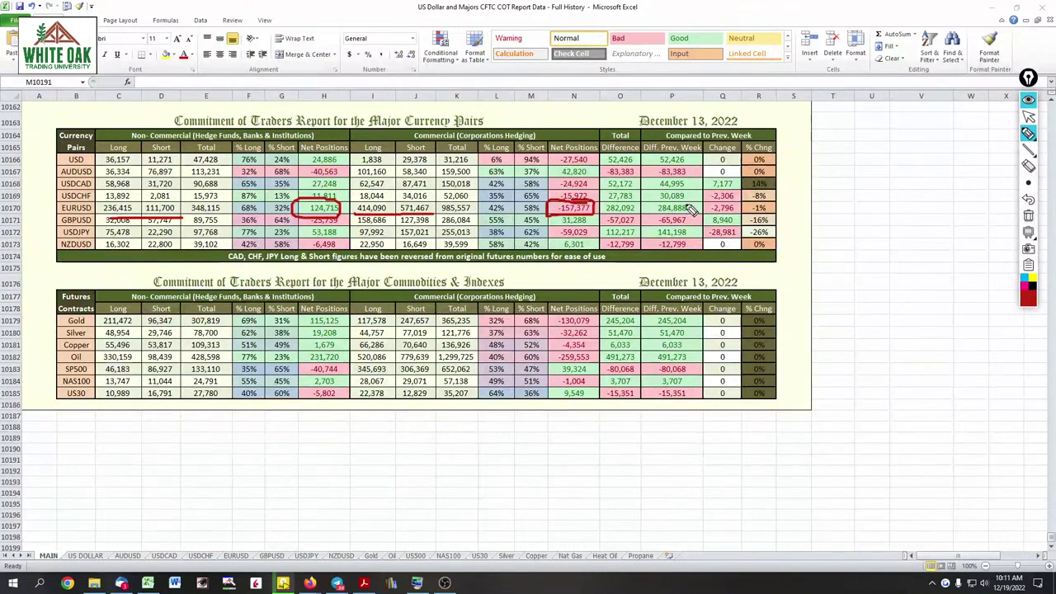
pyautogui.moveTo(621, 201)
pyautogui.mouseDown()
pyautogui.moveTo(594, 205)
pyautogui.moveTo(597, 221)
pyautogui.moveTo(635, 221)
pyautogui.moveTo(637, 202)
pyautogui.moveTo(621, 204)
pyautogui.mouseUp()
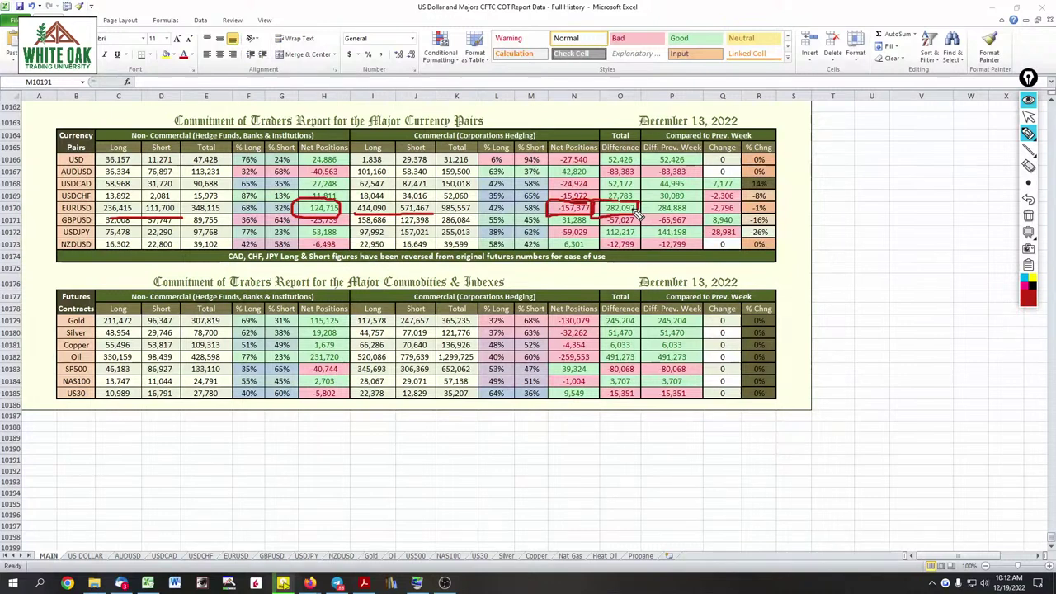
pyautogui.moveTo(652, 213)
pyautogui.mouseDown()
pyautogui.moveTo(700, 205)
pyautogui.moveTo(670, 202)
pyautogui.moveTo(652, 218)
pyautogui.mouseUp()
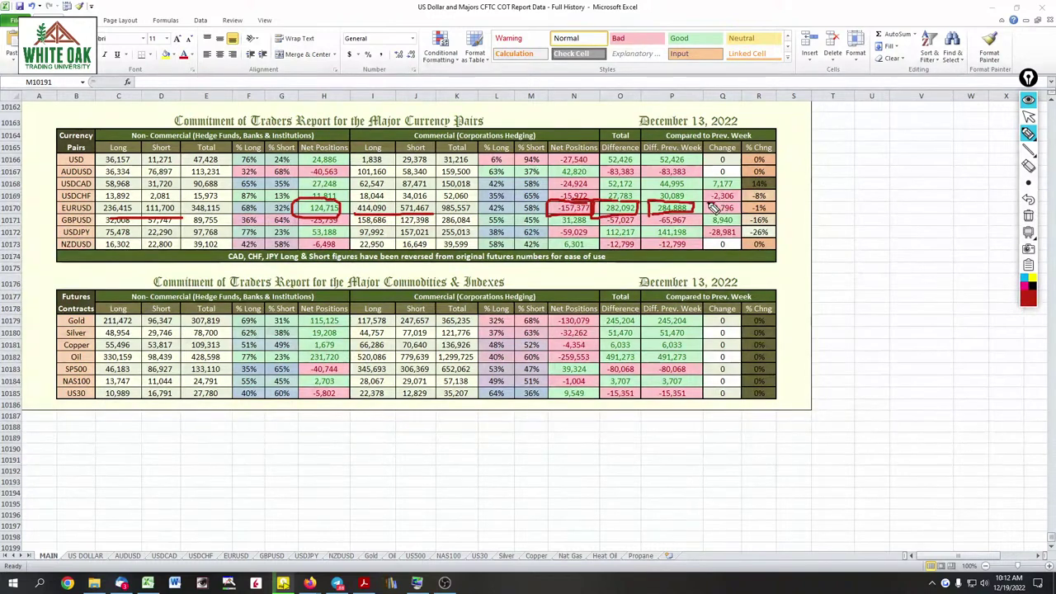
pyautogui.moveTo(708, 210)
pyautogui.mouseDown()
pyautogui.moveTo(743, 218)
pyautogui.moveTo(748, 204)
pyautogui.moveTo(720, 206)
pyautogui.mouseUp()
pyautogui.click(1029, 217)
# Restore the workbook window and dock it beside the CFTC report with both December 13, 2022 tables in view
pyautogui.click(1019, 9)
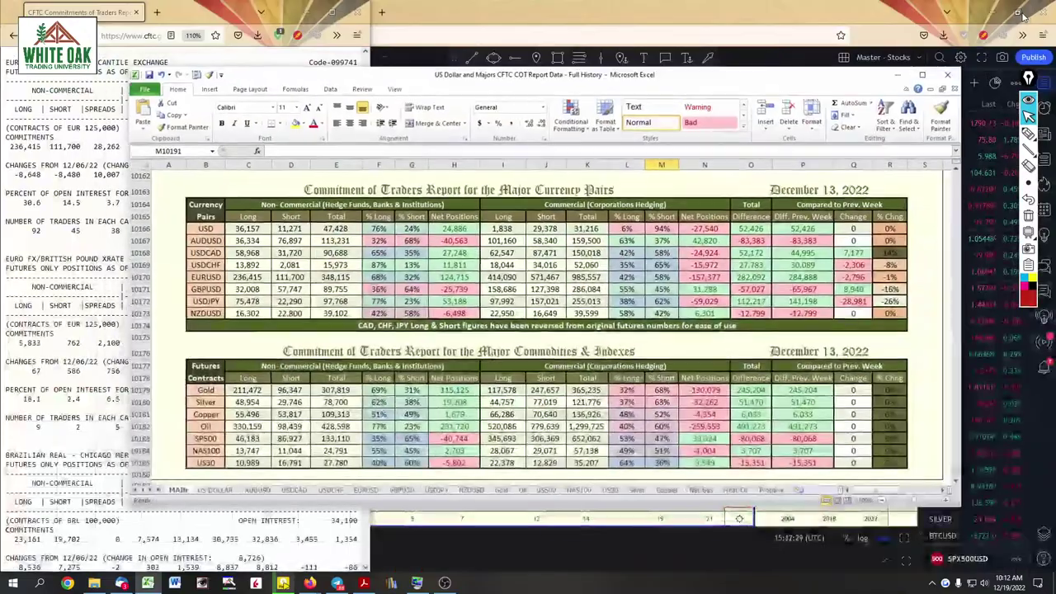
pyautogui.moveTo(602, 80); pyautogui.dragTo(1023, 49)
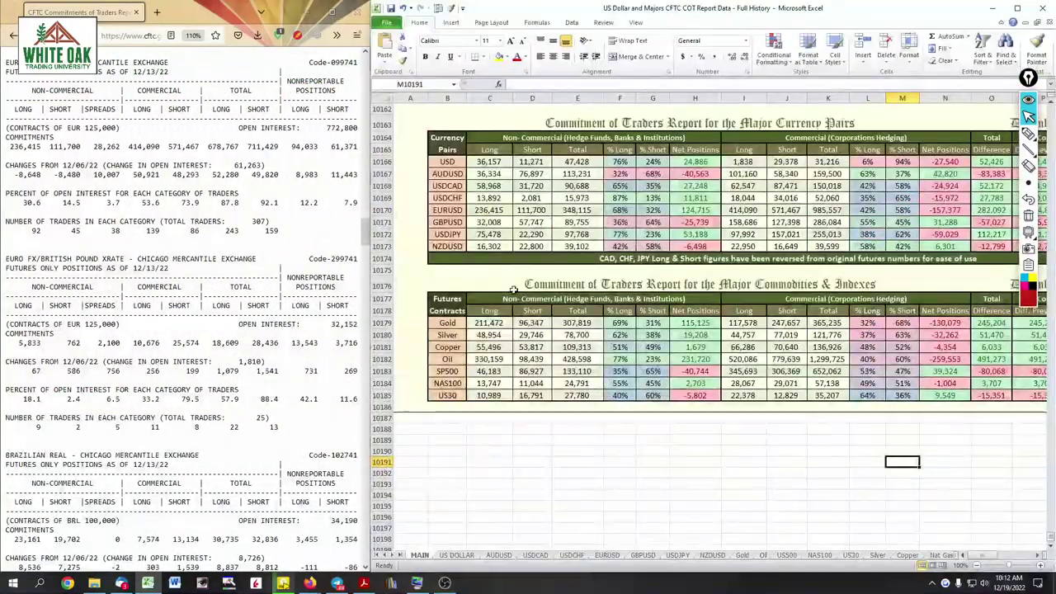
pyautogui.scroll(1, 513, 289)
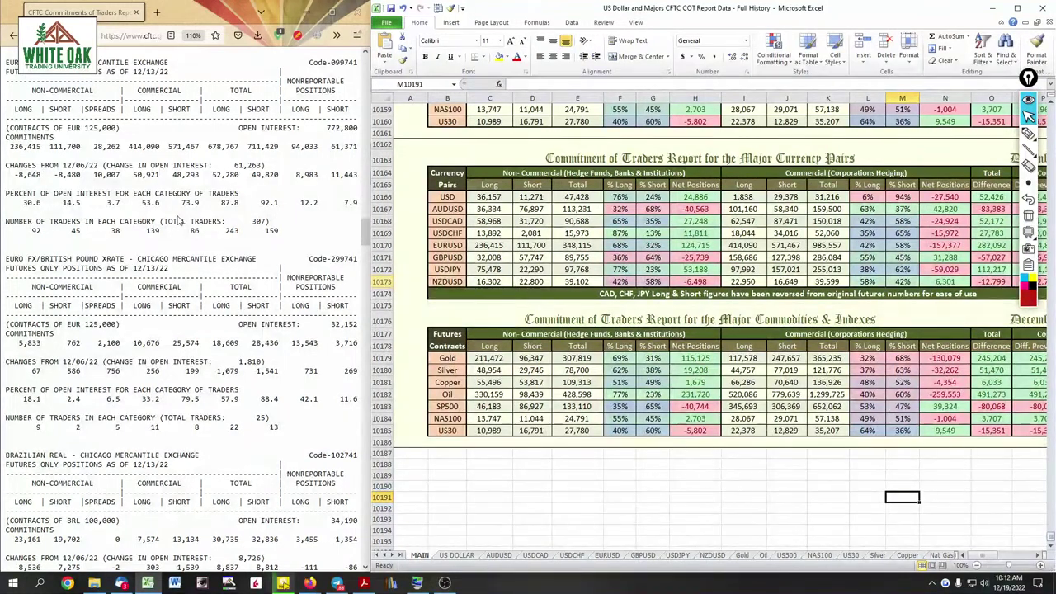
pyautogui.scroll(-1, 178, 219)
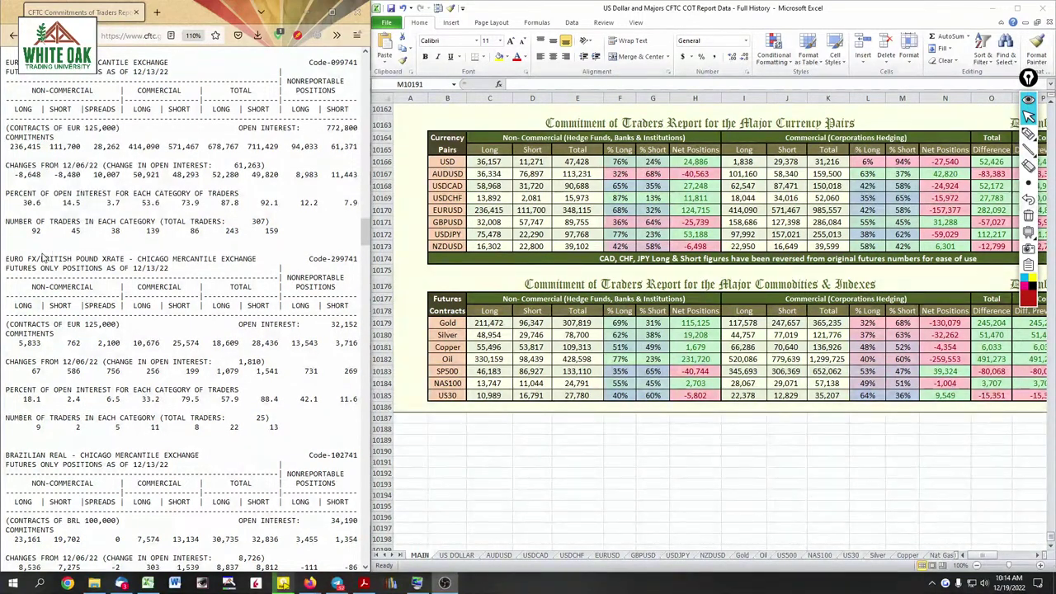
# Enter the NZ Dollar non-commercial positions from the CFTC report in the NZDUSD row: Long 19,700 and Short 27,206
pyautogui.scroll(-5, 43, 256)
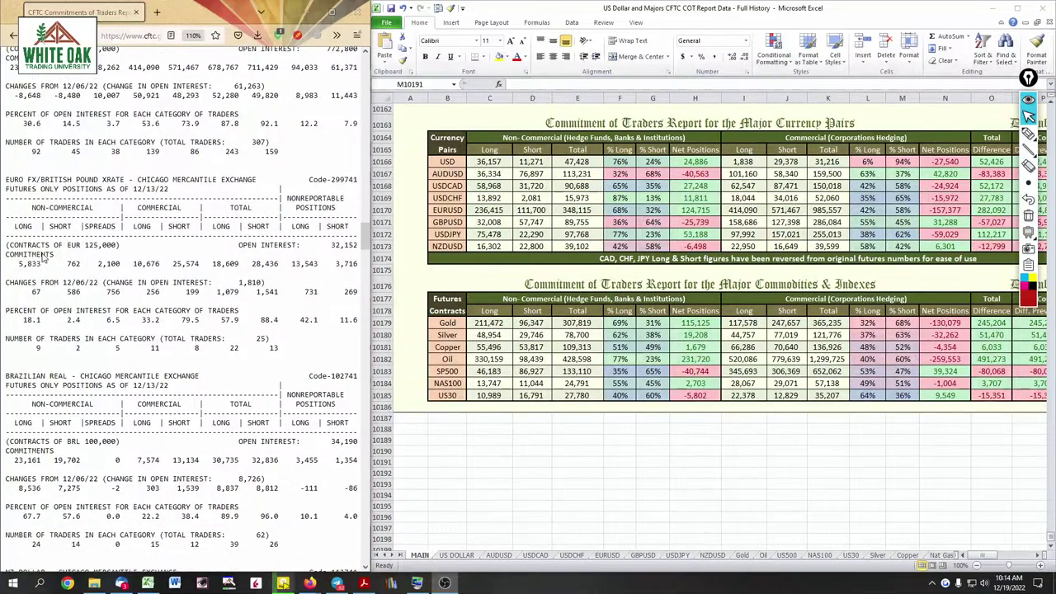
pyautogui.scroll(-1, 43, 257)
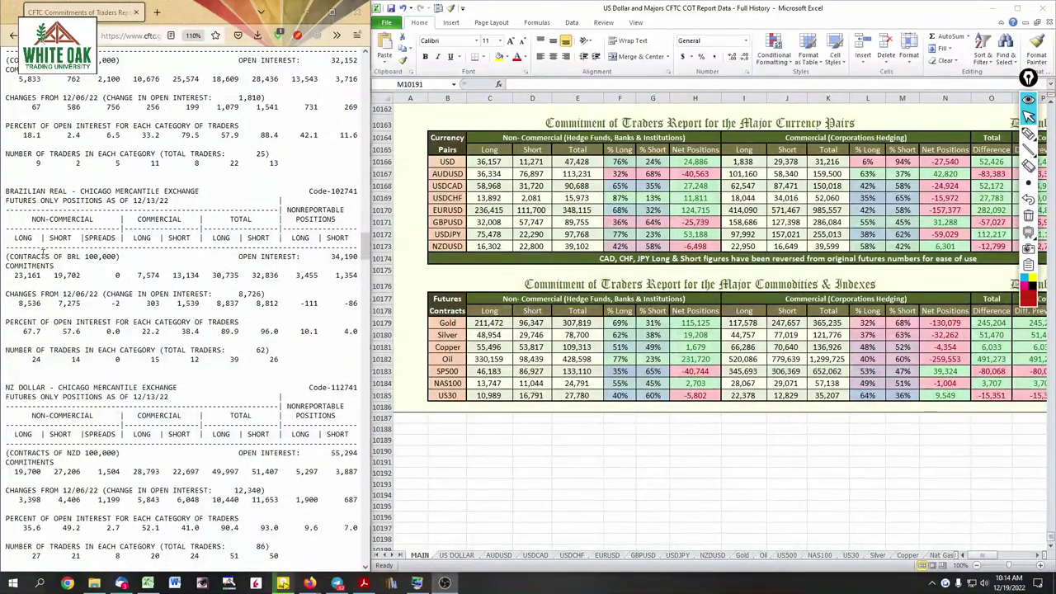
pyautogui.scroll(-3, 43, 252)
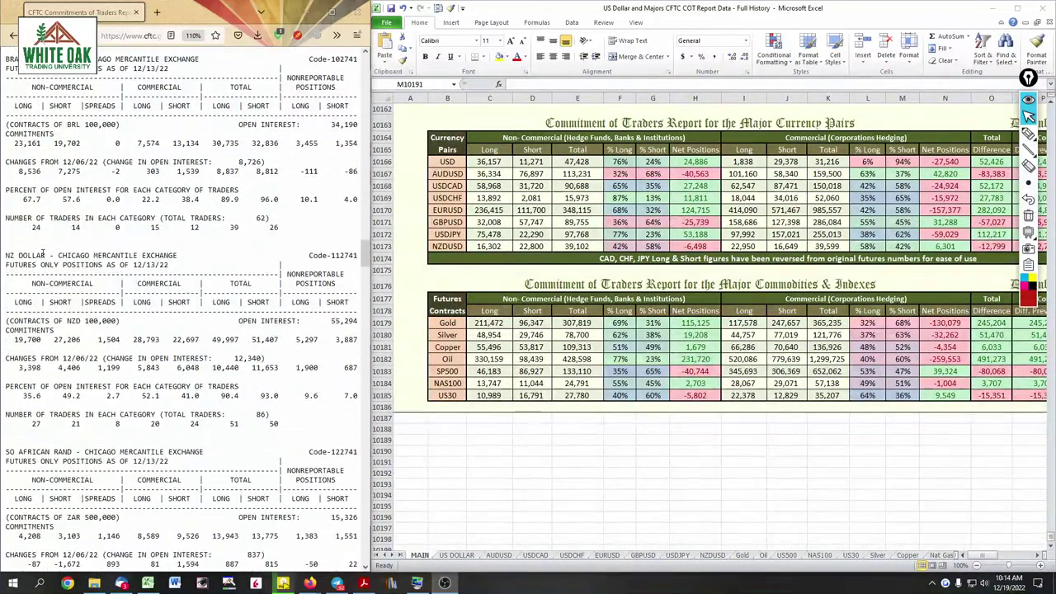
pyautogui.scroll(-3, 42, 257)
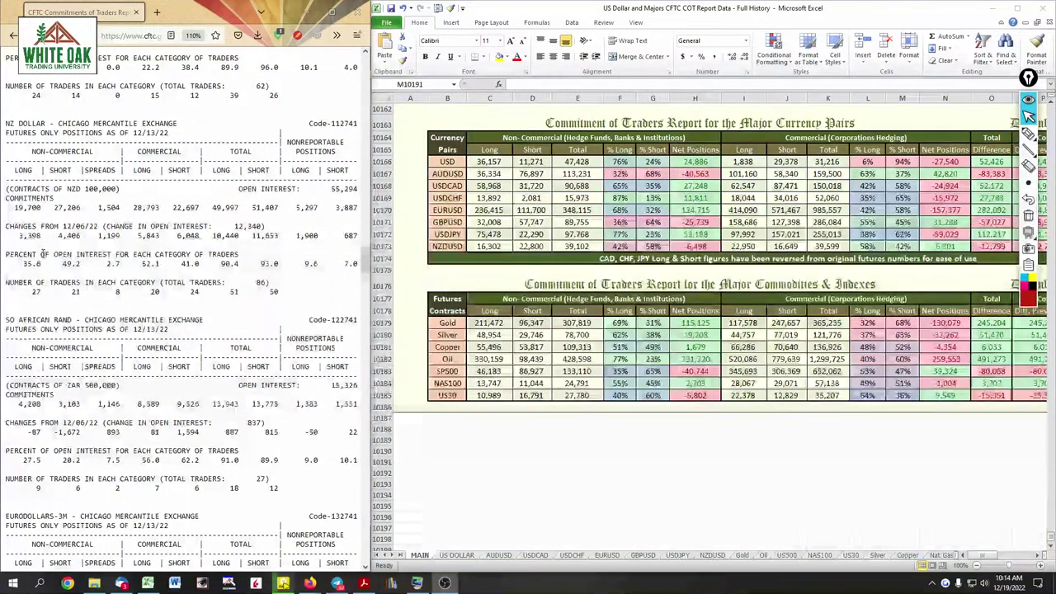
pyautogui.click(493, 249)
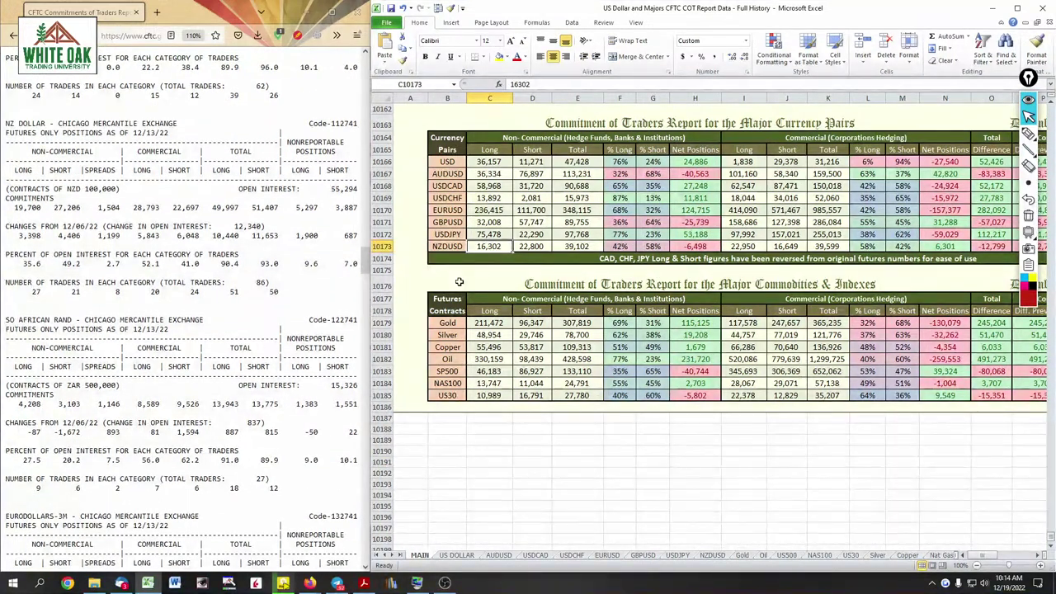
pyautogui.write('19')
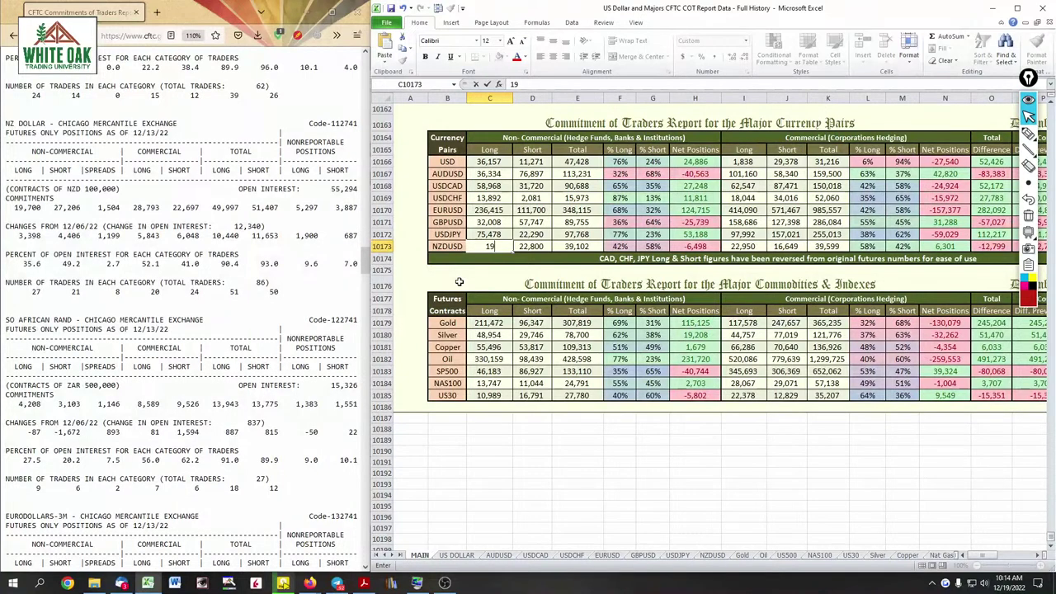
pyautogui.write(',700')
pyautogui.press('Tab')
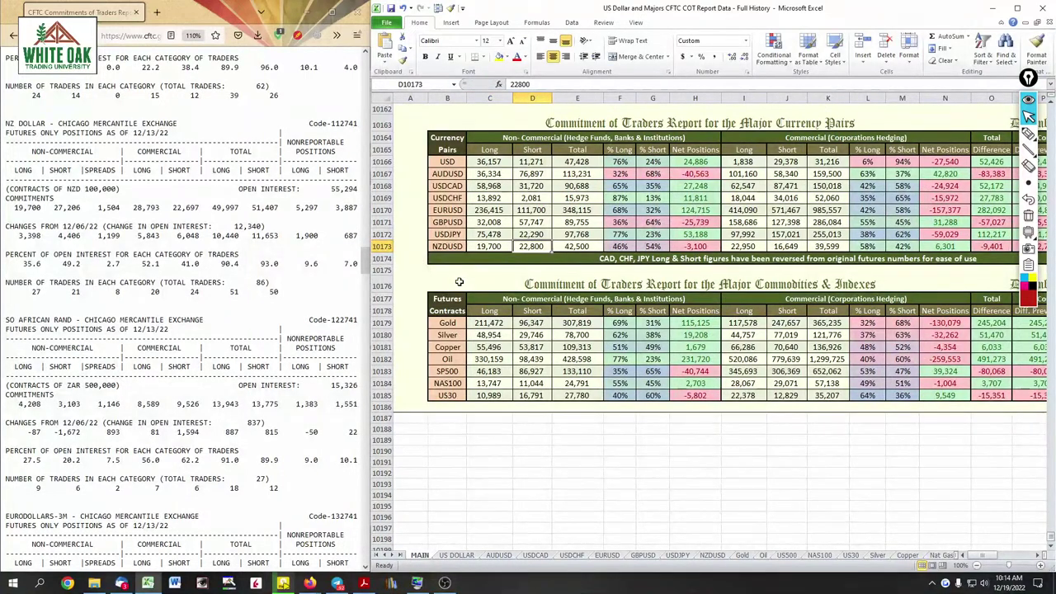
pyautogui.write('27')
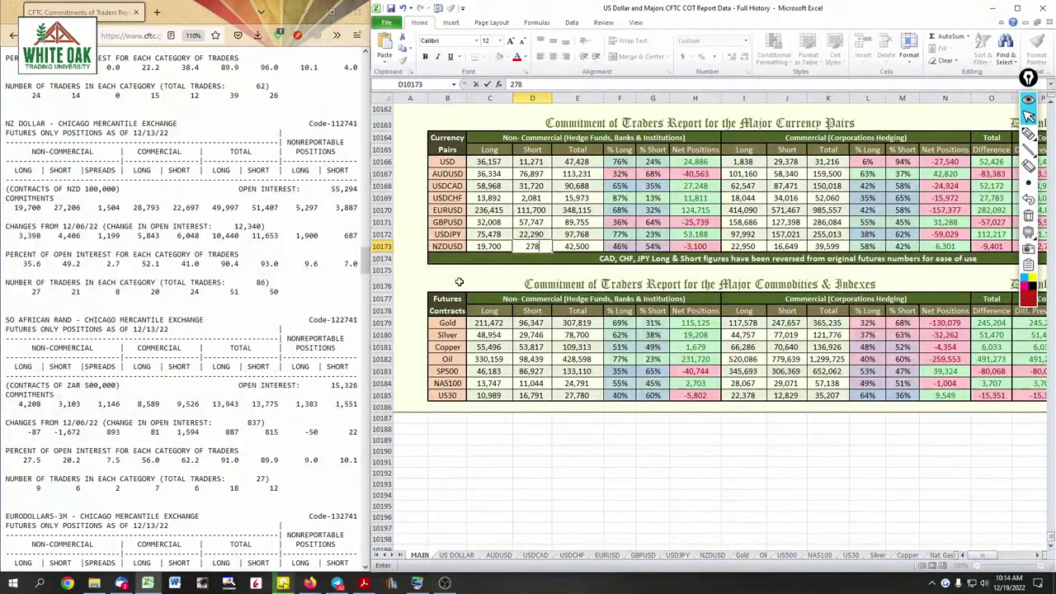
pyautogui.write('8')
pyautogui.press('BackSpace')
pyautogui.write('206')
pyautogui.press('Tab')
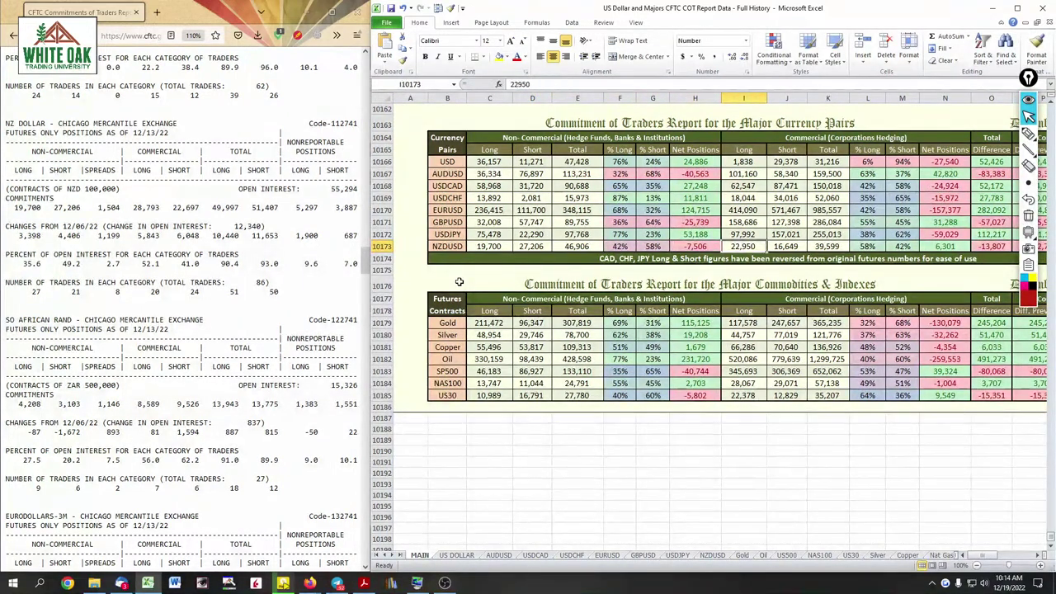
# Enter the NZDUSD commercial positions in the currency table: Long 28,793 and Short 22,697
pyautogui.write('28')
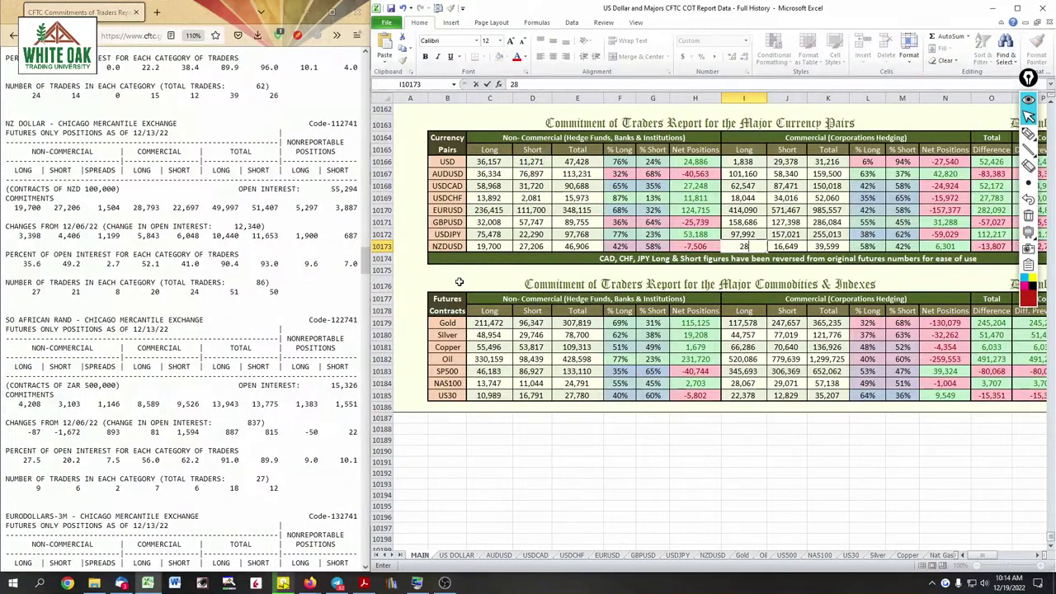
pyautogui.write('793')
pyautogui.press('Tab')
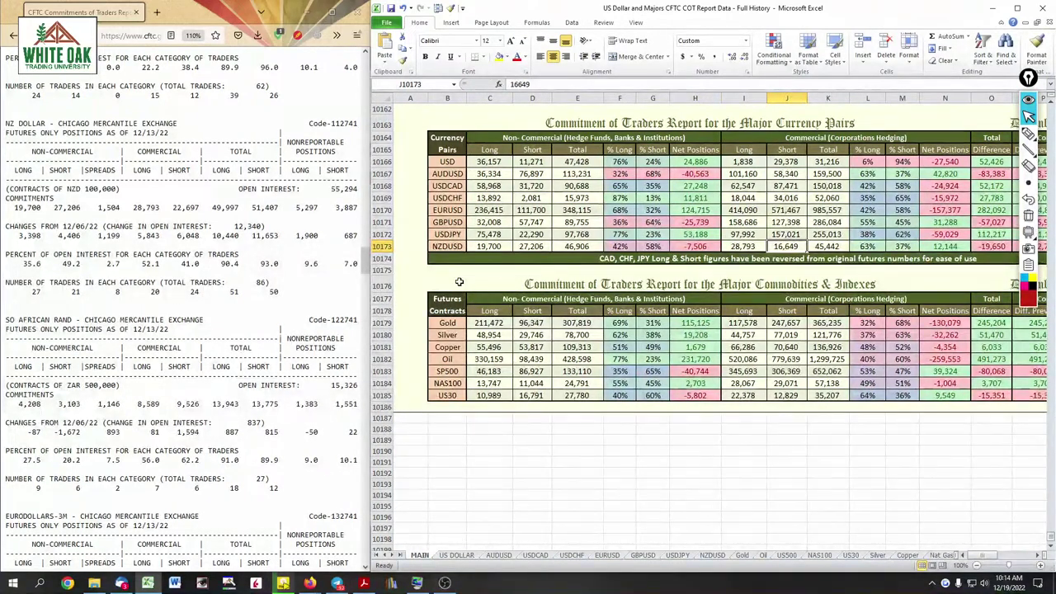
pyautogui.write('22,6')
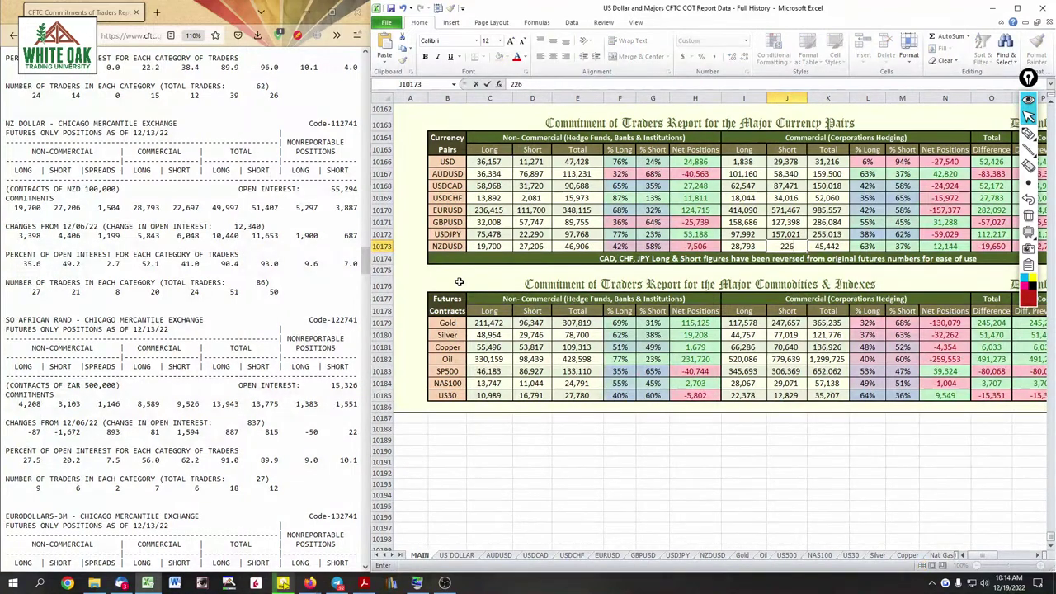
pyautogui.write('97')
pyautogui.press('Return')
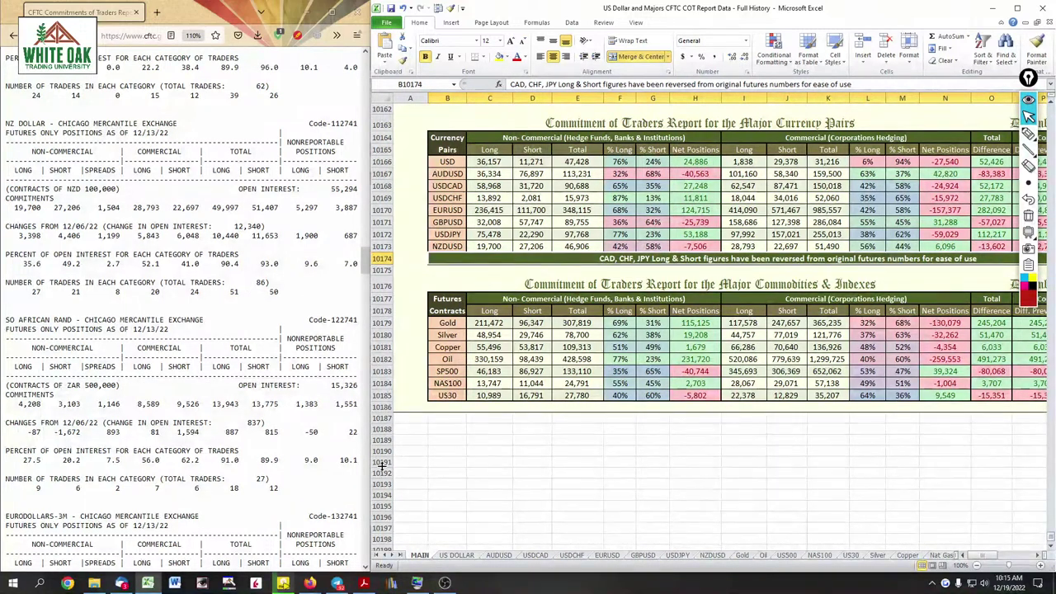
# Switch to the TradingView forex layout in Firefox and bring up the NZDUSD charts
pyautogui.moveTo(320, 584)
pyautogui.click(379, 529)
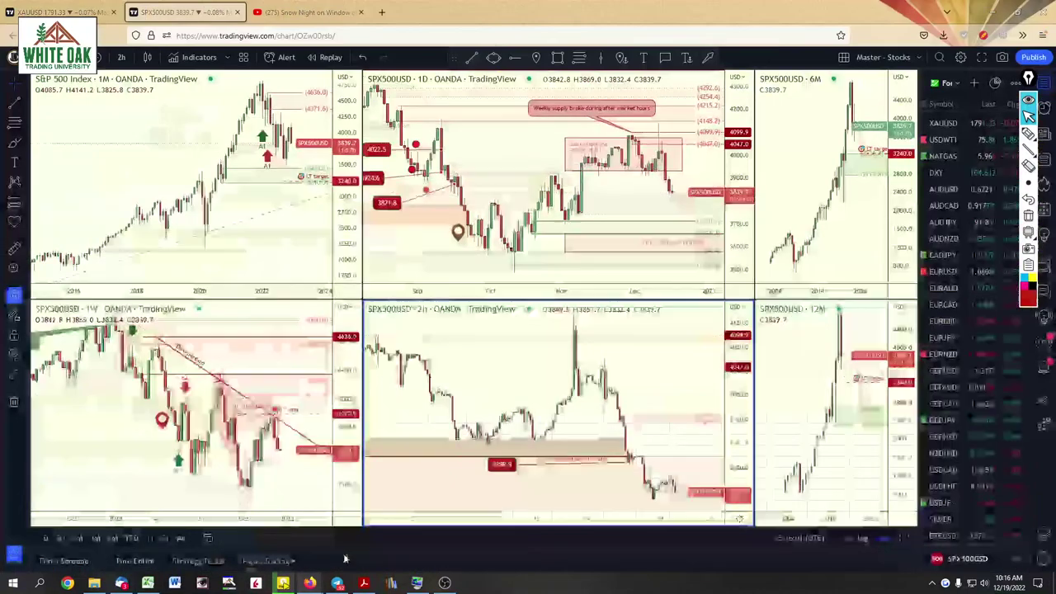
pyautogui.hotkey('ctrl', 'shift', 'Tab')
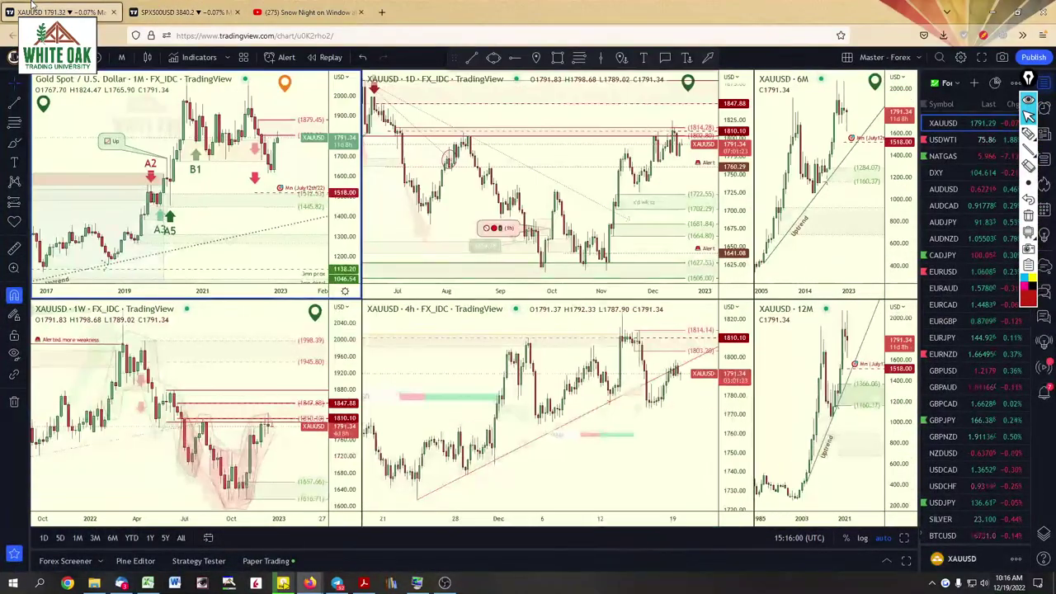
pyautogui.click(944, 453)
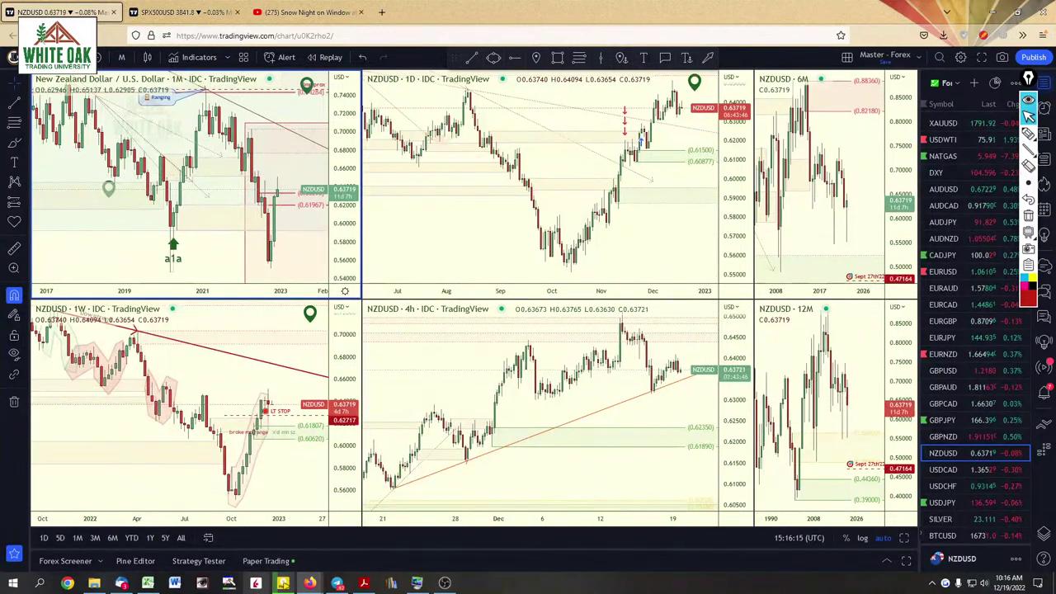
# Switch back to the Excel workbook with the CFTC report window beside it
pyautogui.moveTo(148, 582)
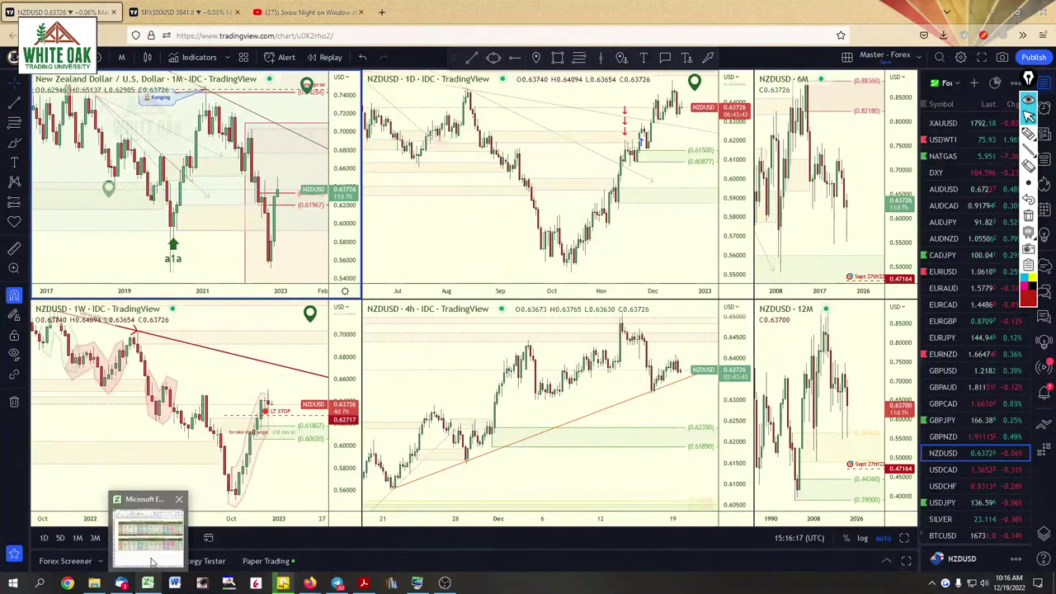
pyautogui.click(155, 563)
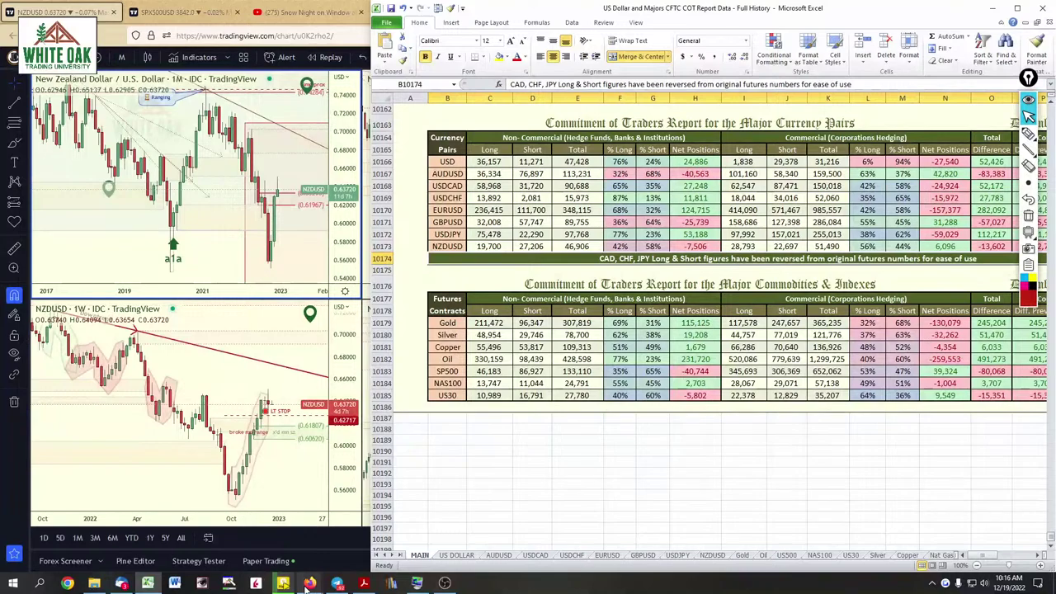
pyautogui.moveTo(312, 583)
pyautogui.click(464, 535)
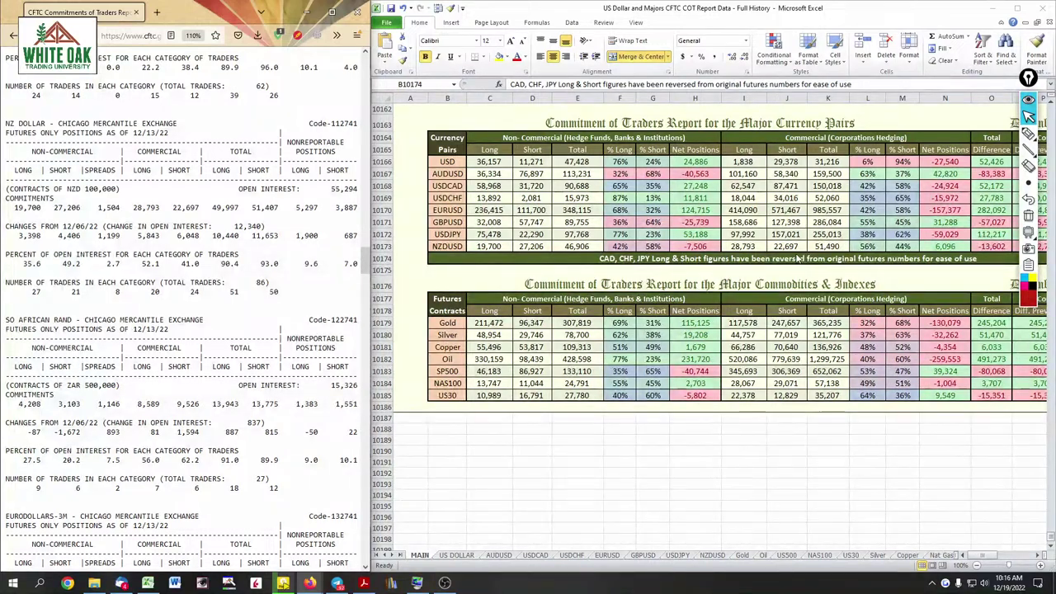
# Find the Bitcoin contract in the CFTC report and highlight its heading and 12/13/22 date line
pyautogui.scroll(-4, 149, 307)
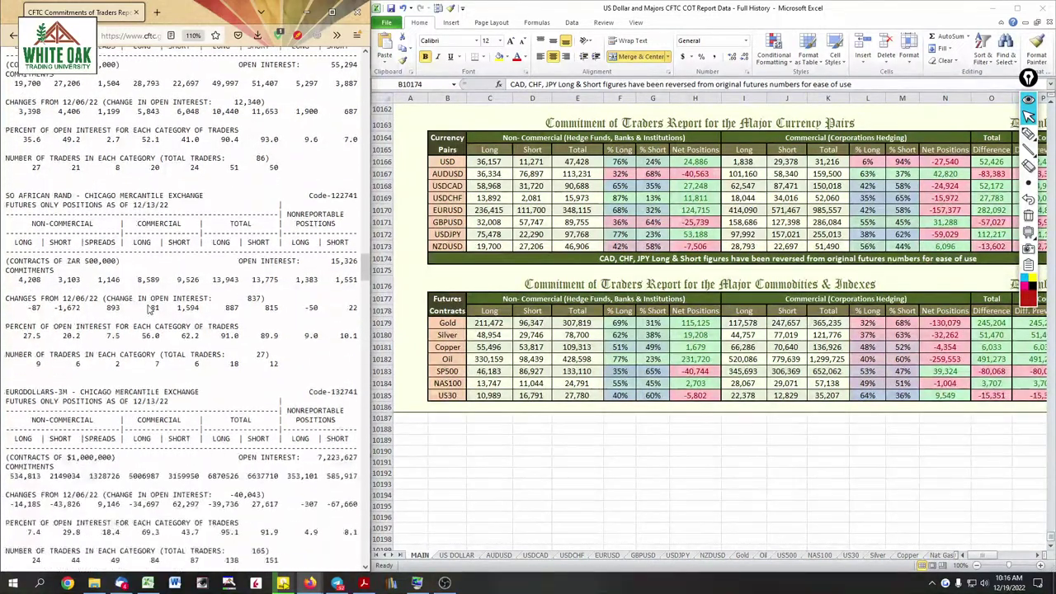
pyautogui.scroll(-2, 150, 307)
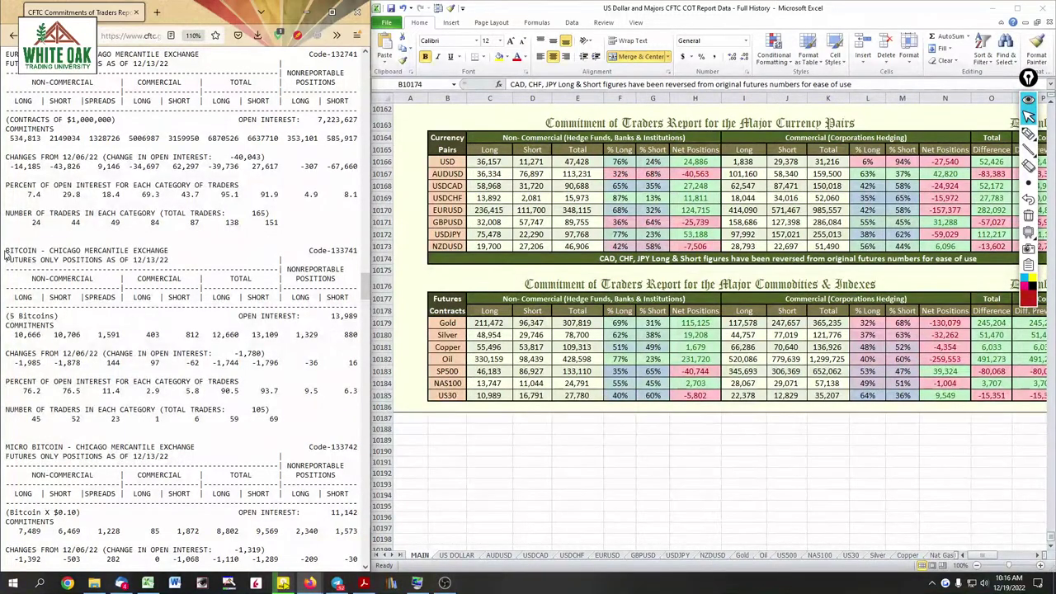
pyautogui.moveTo(6, 250); pyautogui.dragTo(177, 263)
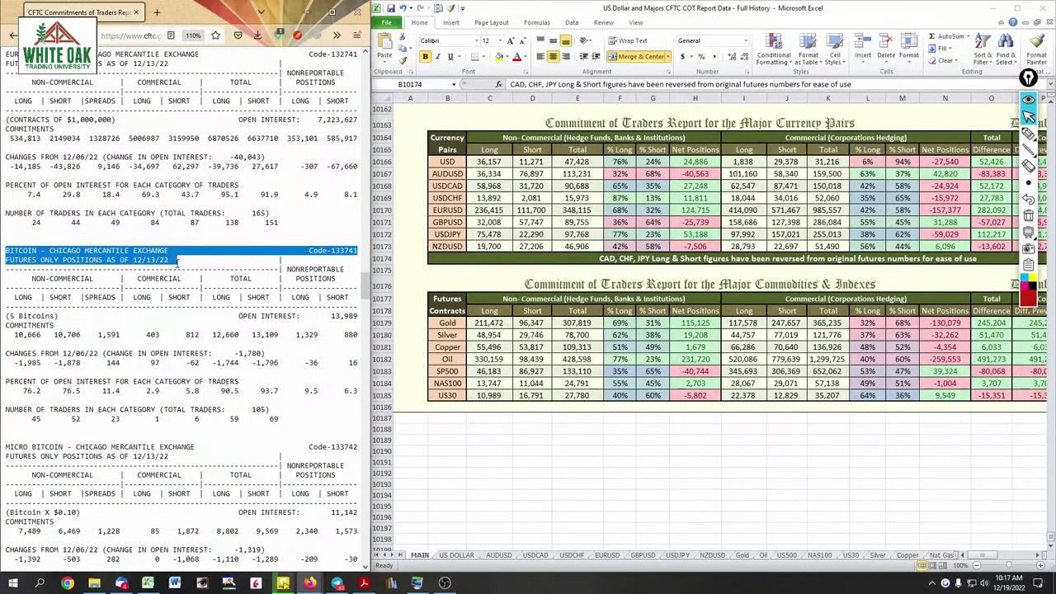
# Enter the S&P 500 Consolidated non-commercial positions from the CFTC report in the SP500 row: Long 45,301 and Short 91,326
pyautogui.scroll(-6, 176, 263)
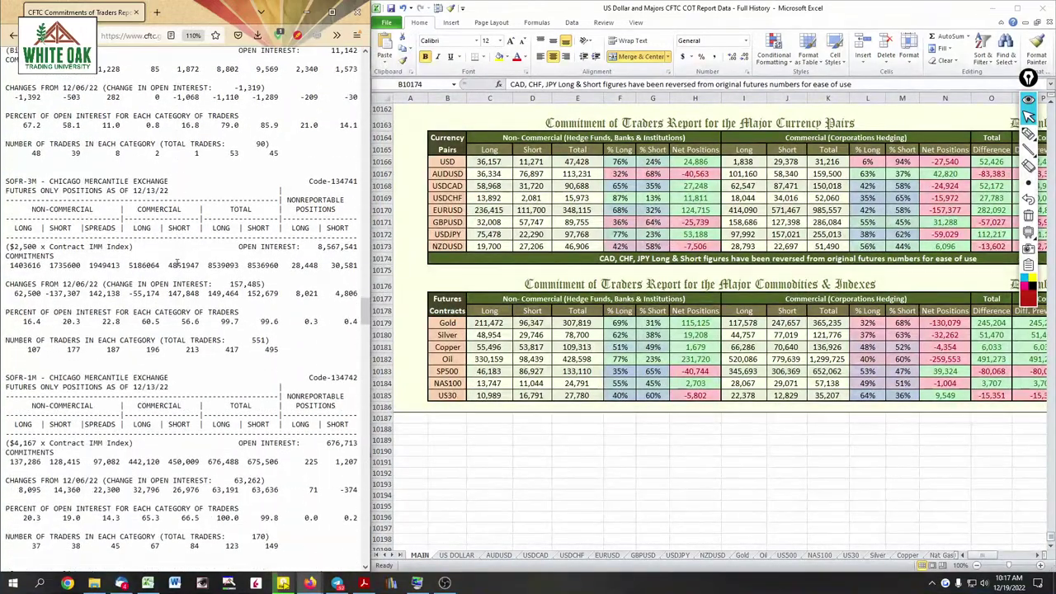
pyautogui.scroll(-6, 176, 263)
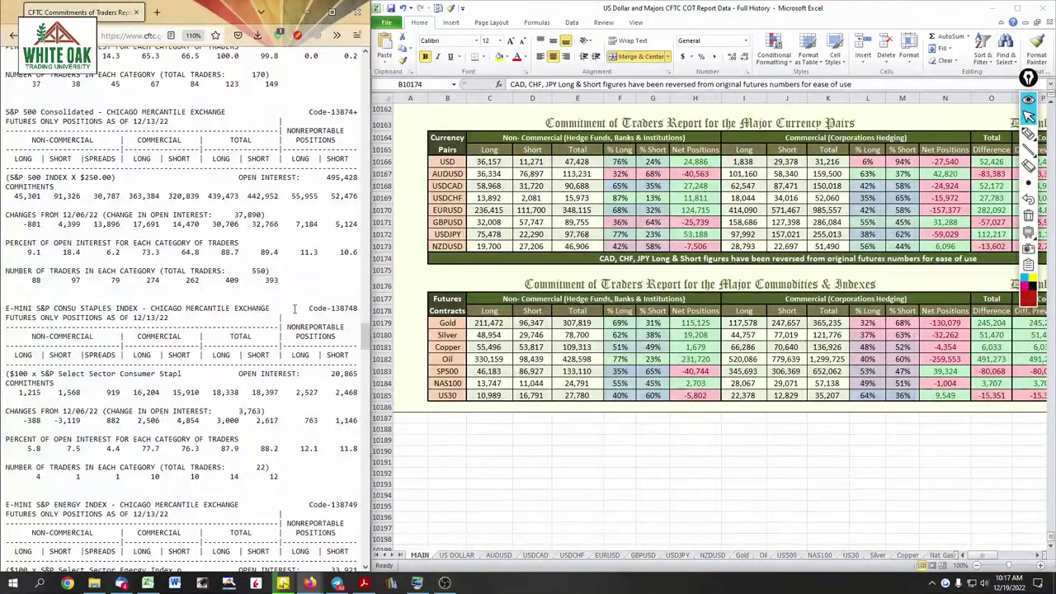
pyautogui.click(481, 372)
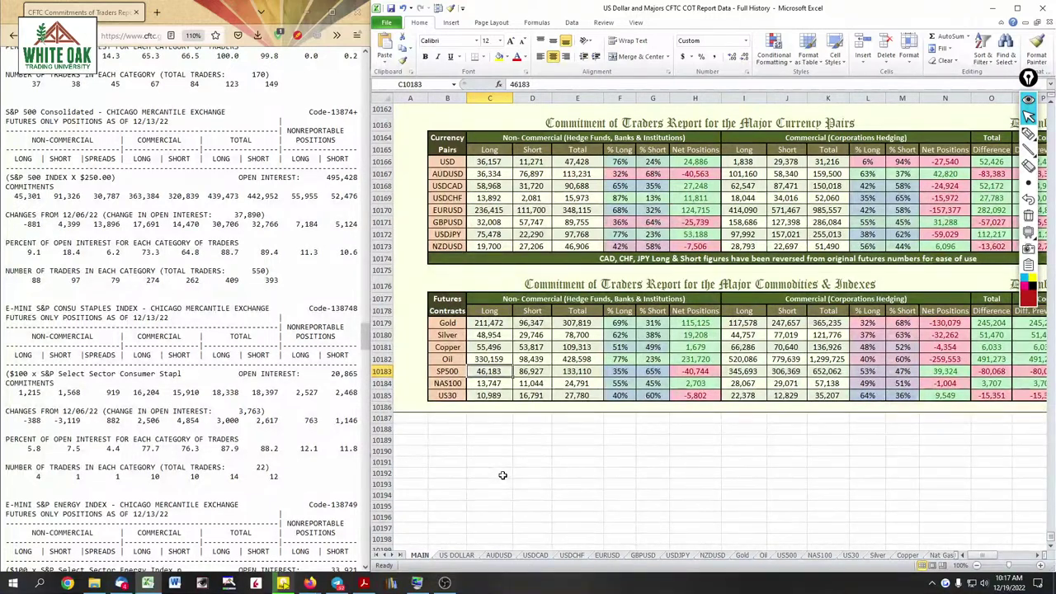
pyautogui.write('45,')
pyautogui.write('3')
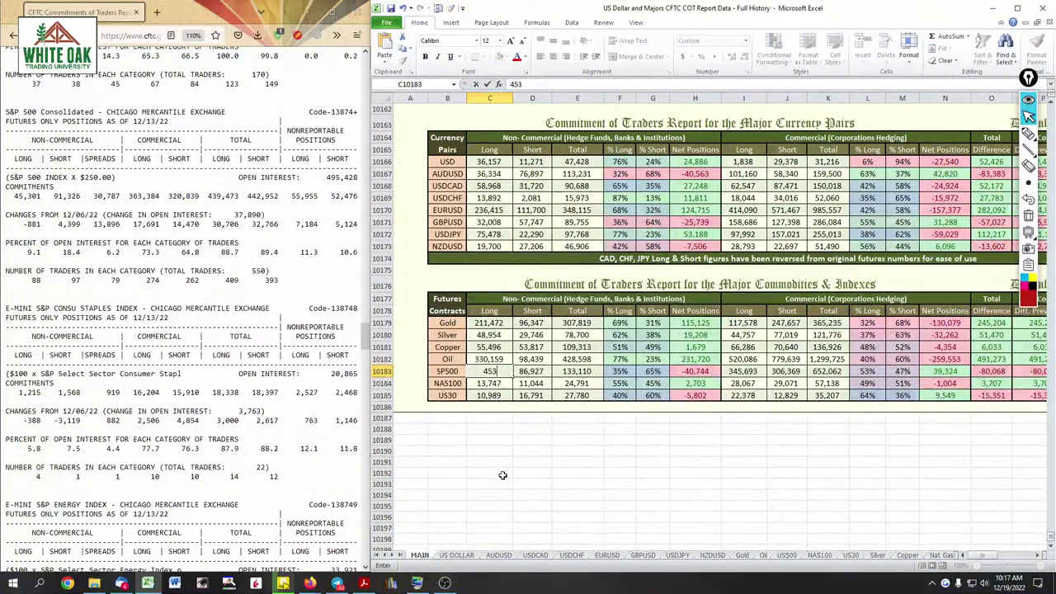
pyautogui.write('01')
pyautogui.press('Tab')
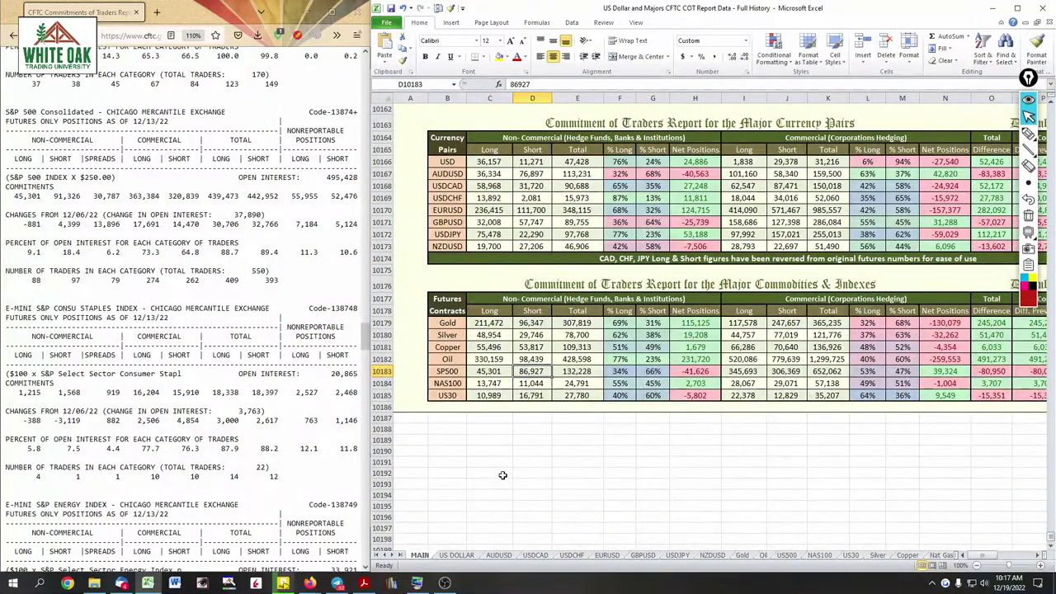
pyautogui.write('9132')
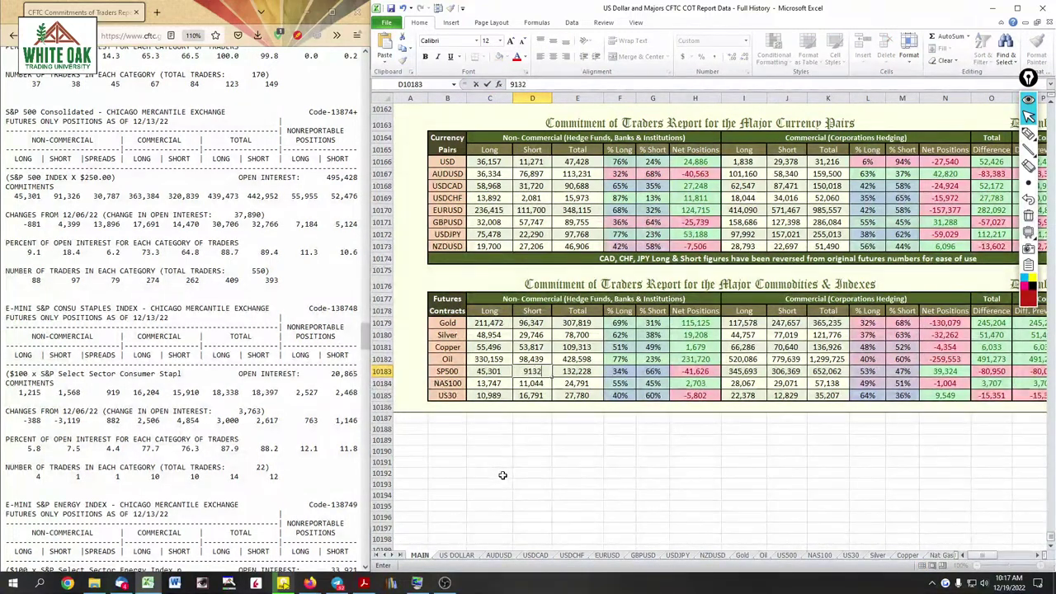
pyautogui.write('6')
pyautogui.press('Tab')
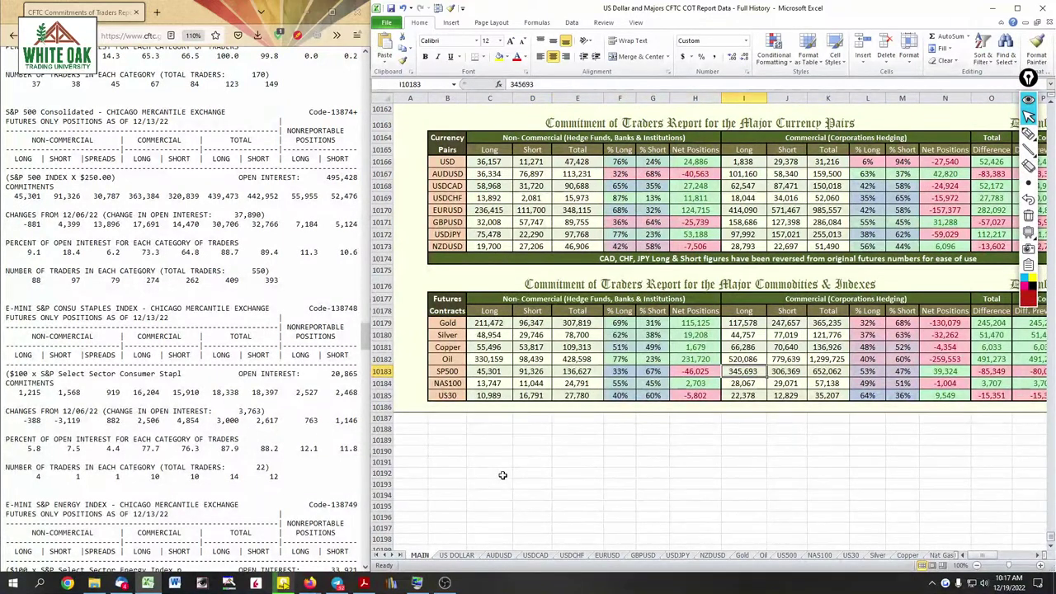
# Enter the SP500 commercial positions in the commodities and indexes table: Long 363,384 and Short 320,839
pyautogui.write('3')
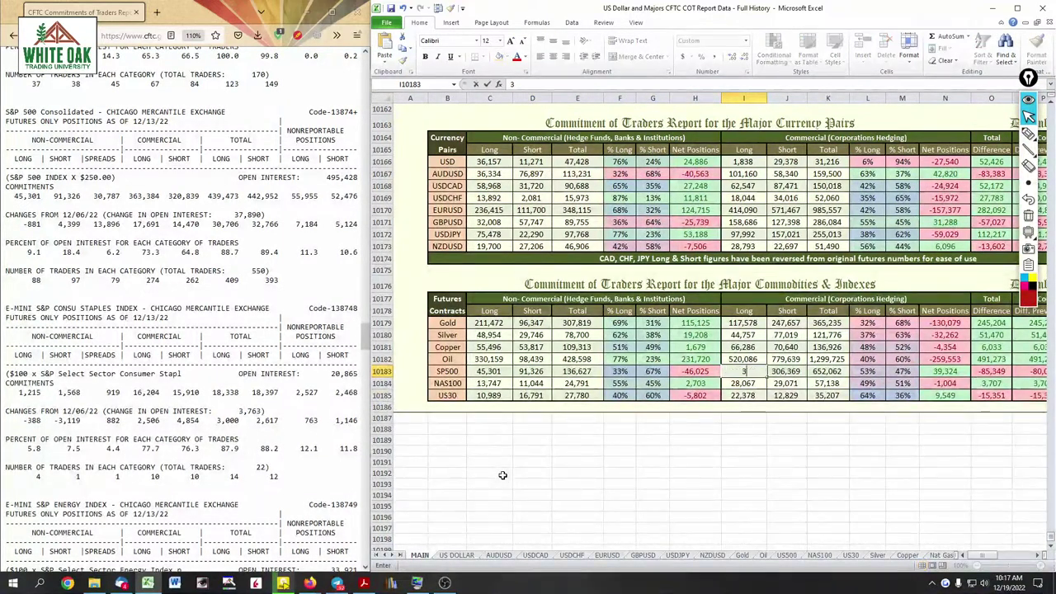
pyautogui.write('63384')
pyautogui.press('Tab')
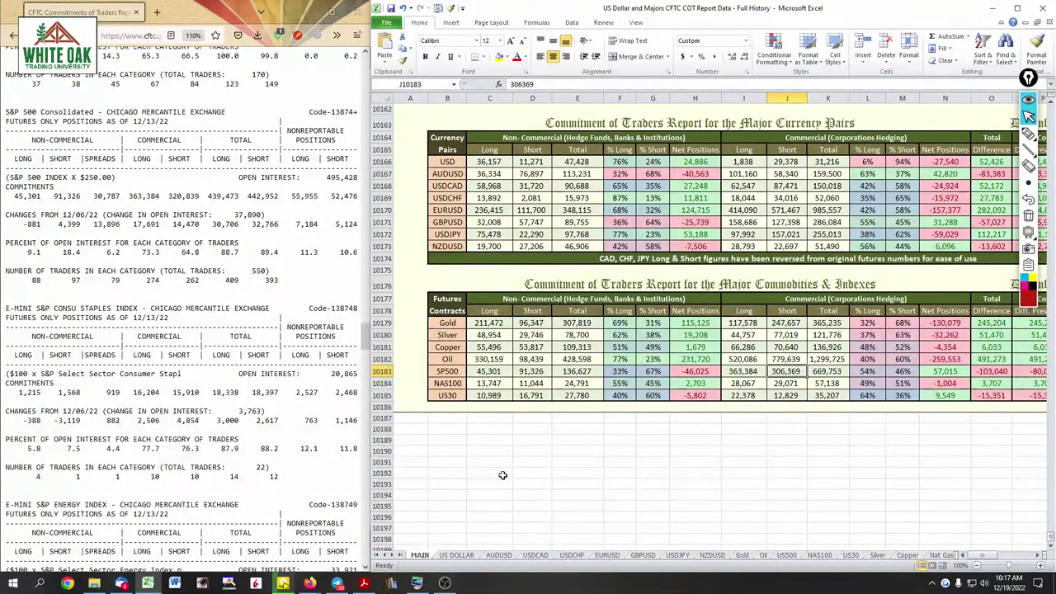
pyautogui.write('3208')
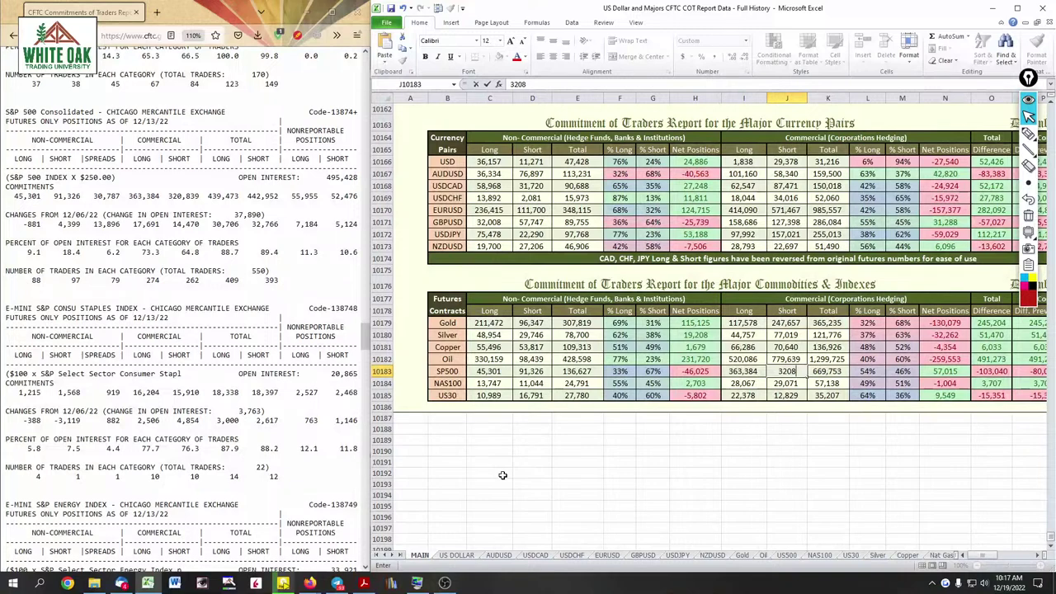
pyautogui.press('Return')
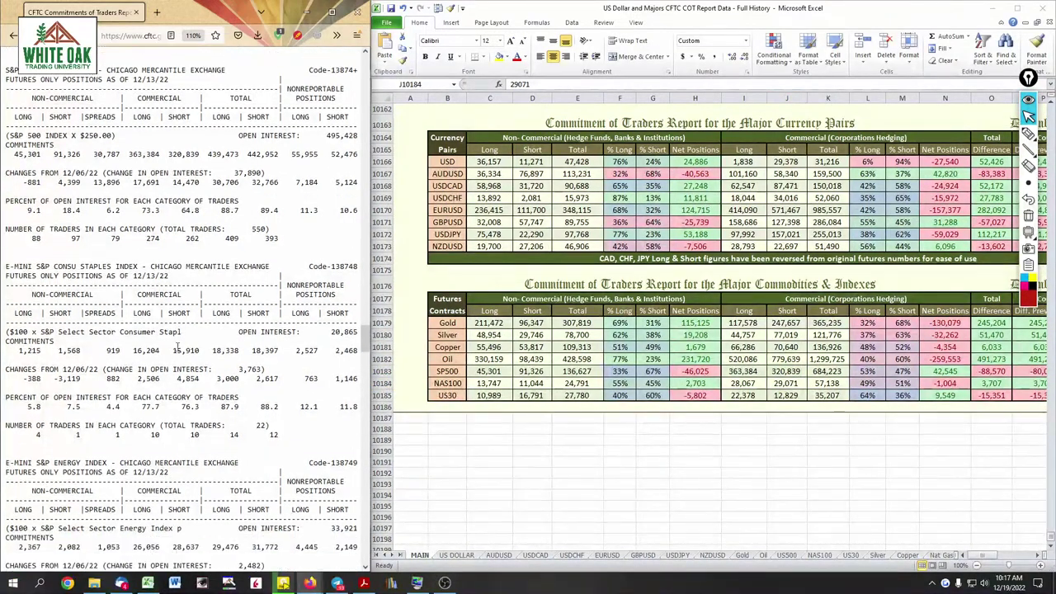
# Find the NASDAQ-100 Consolidated contract in the CFTC Chicago Mercantile Exchange report
pyautogui.scroll(-1, 147, 295)
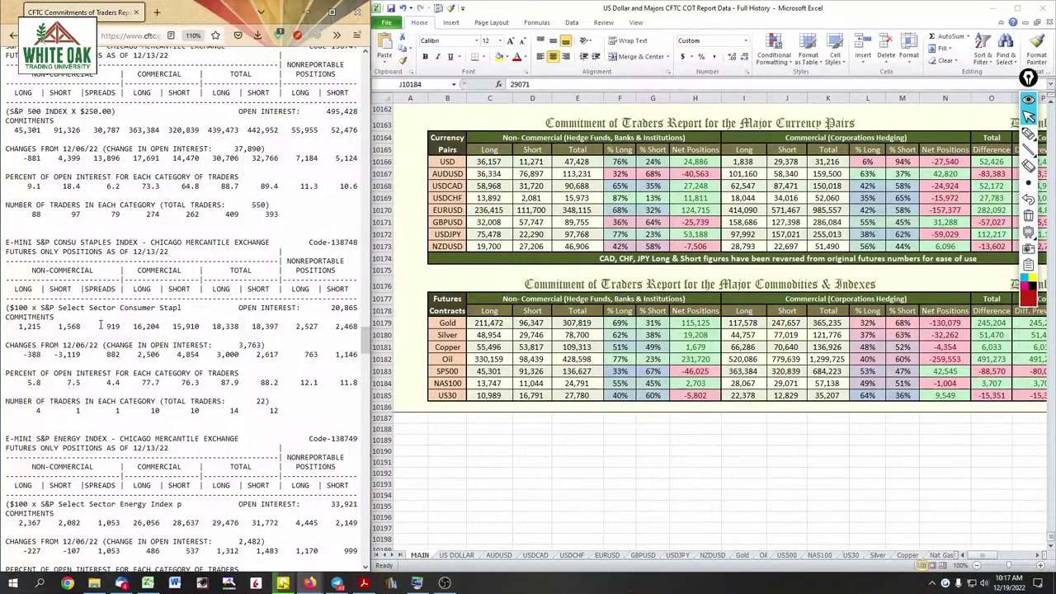
pyautogui.scroll(-6, 101, 325)
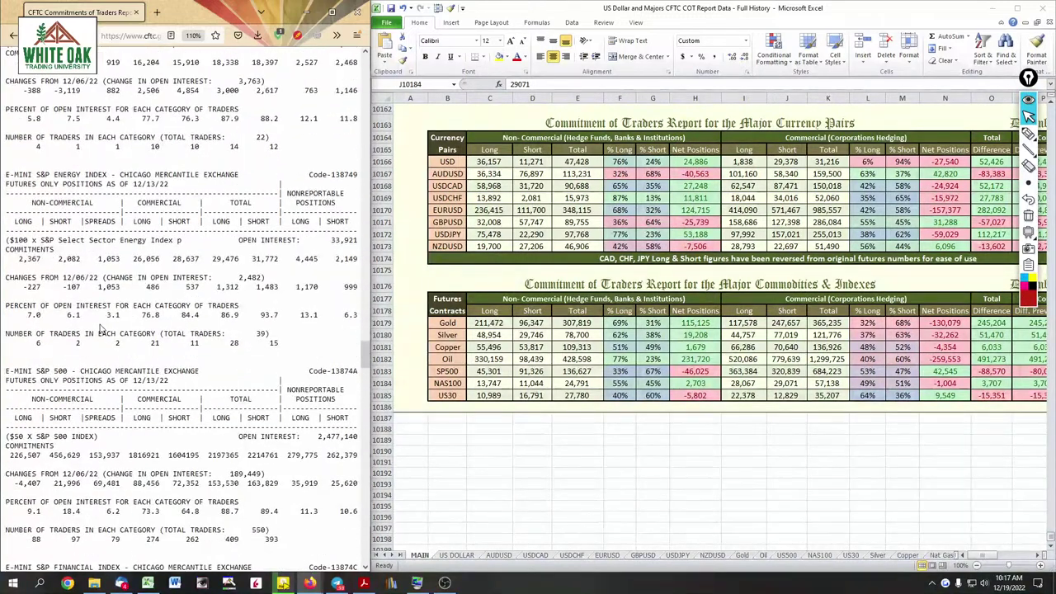
pyautogui.scroll(4, 101, 327)
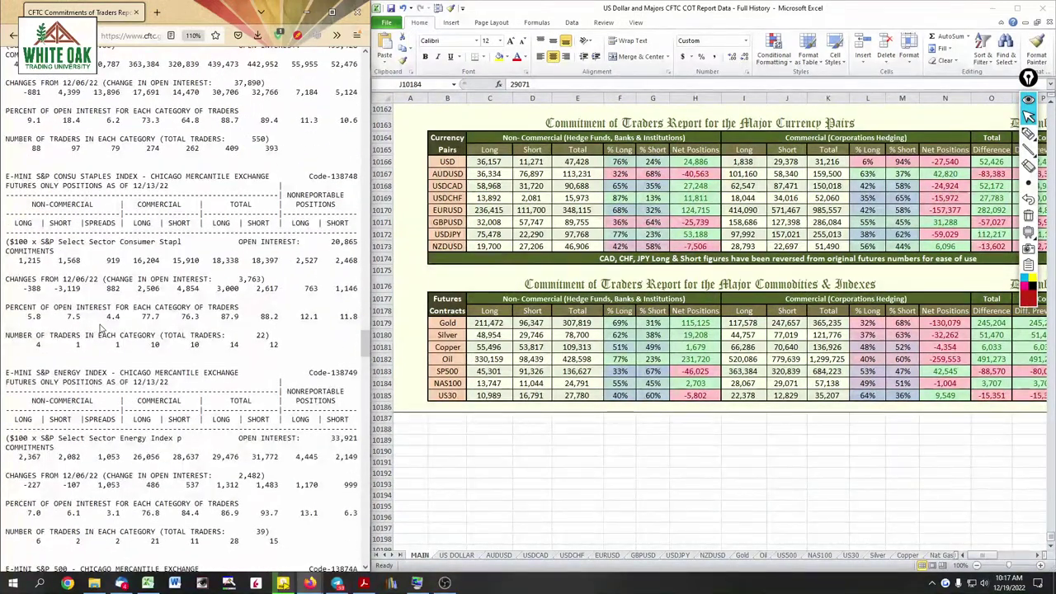
pyautogui.scroll(-7, 175, 314)
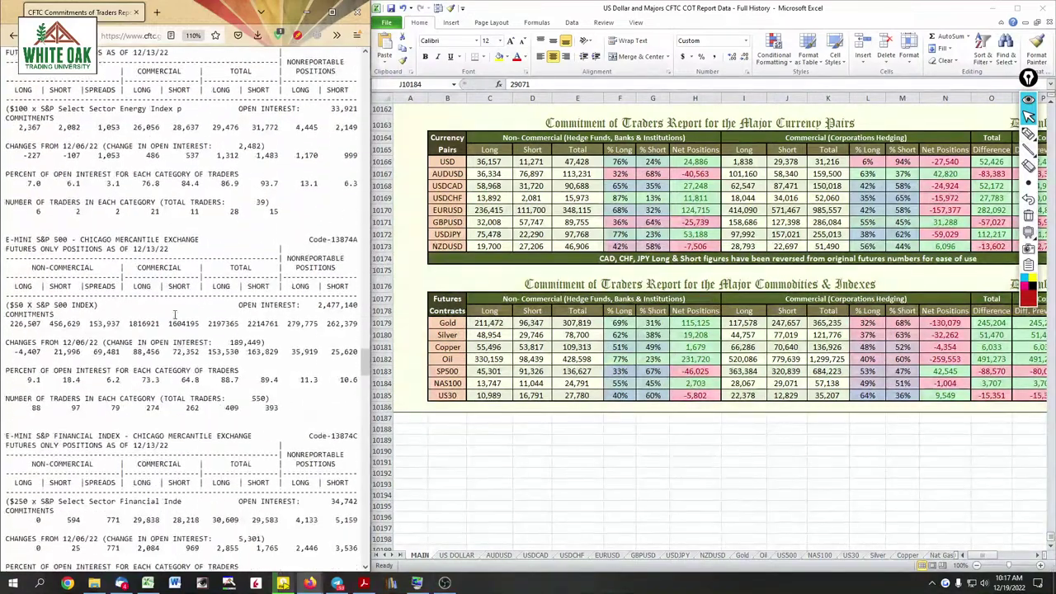
pyautogui.scroll(-3, 175, 315)
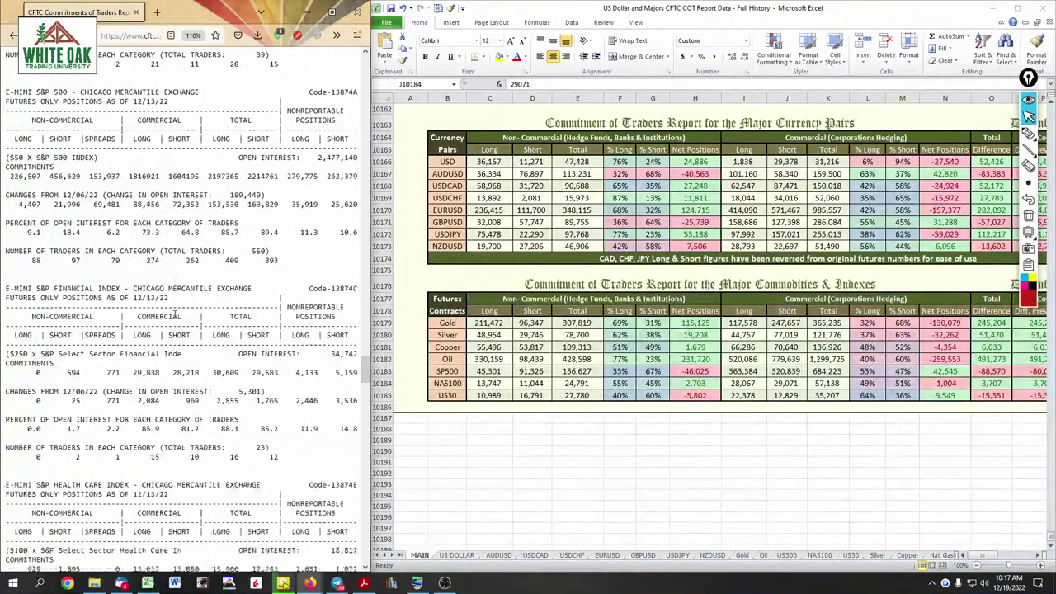
pyautogui.scroll(-9, 175, 315)
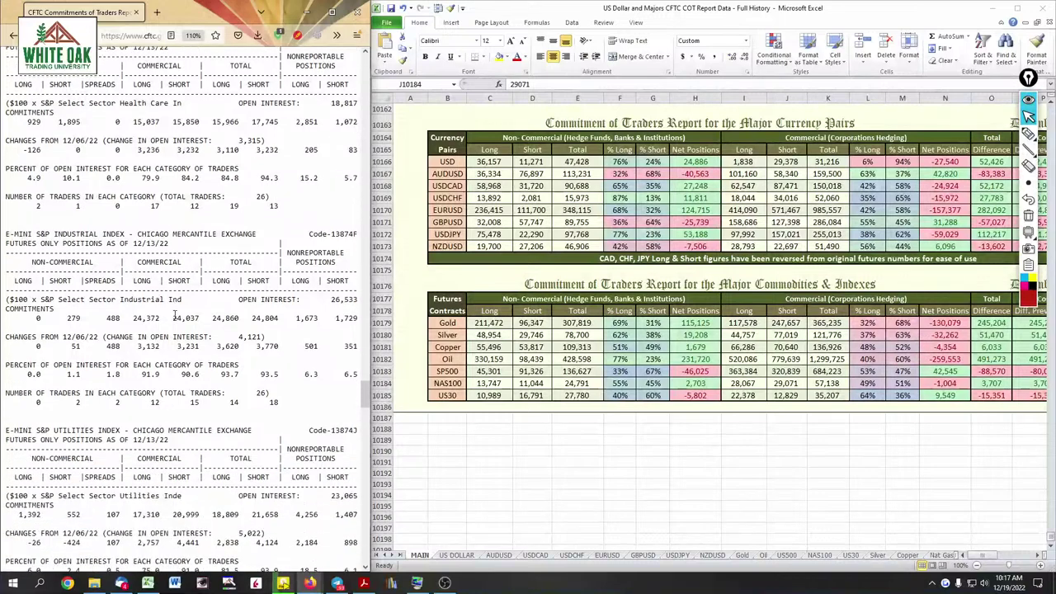
pyautogui.scroll(-1, 175, 315)
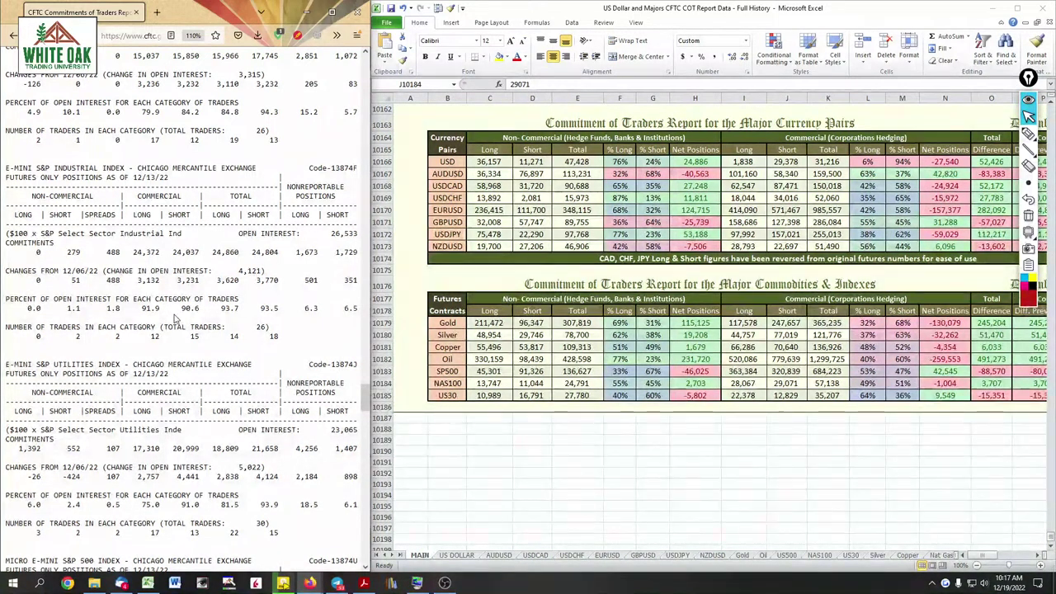
pyautogui.scroll(-3, 175, 318)
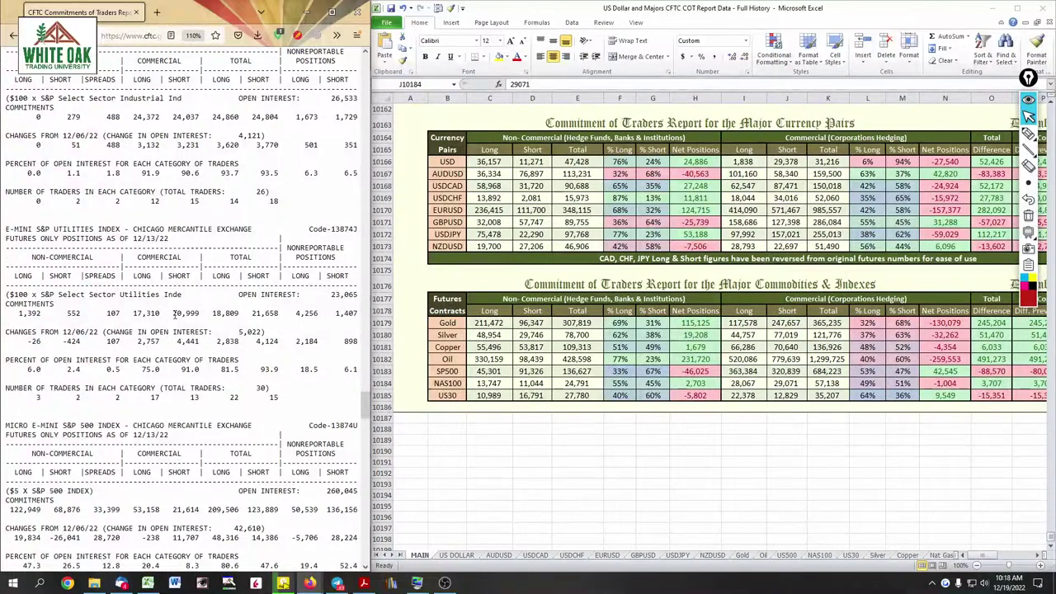
pyautogui.scroll(-9, 175, 314)
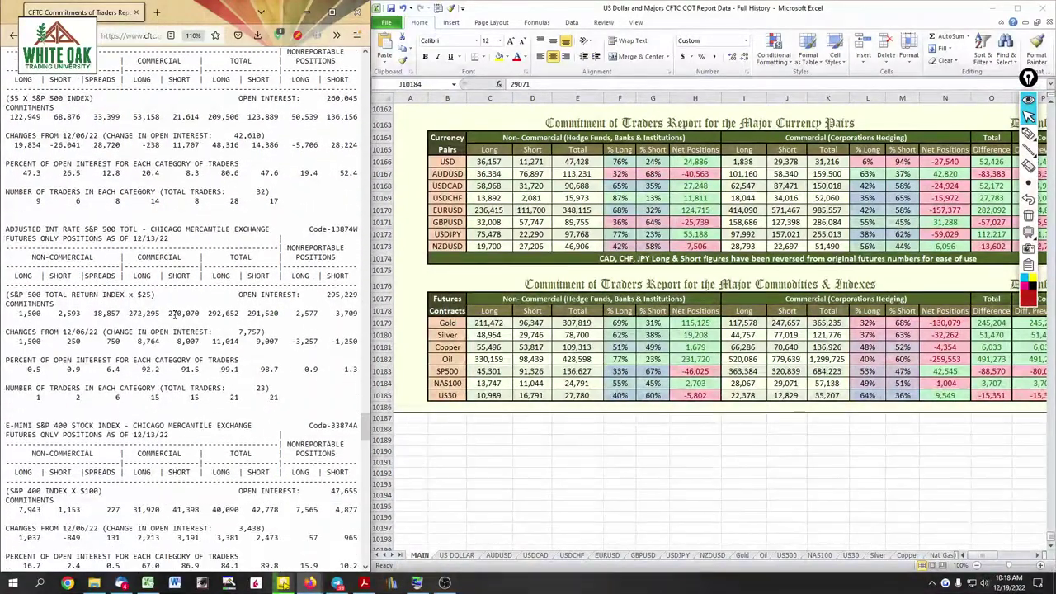
pyautogui.scroll(-4, 174, 314)
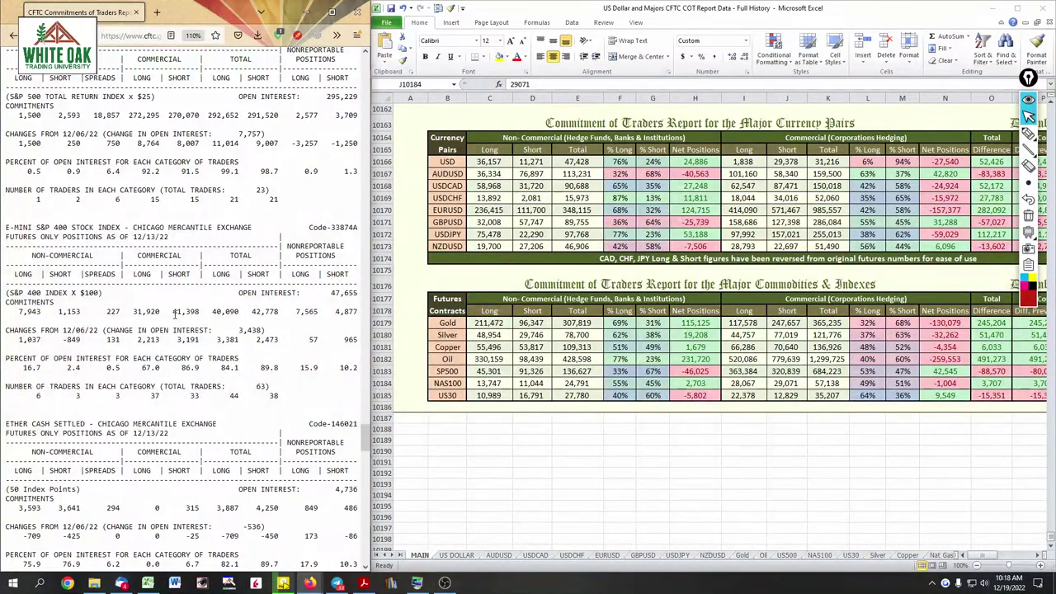
pyautogui.scroll(-9, 175, 315)
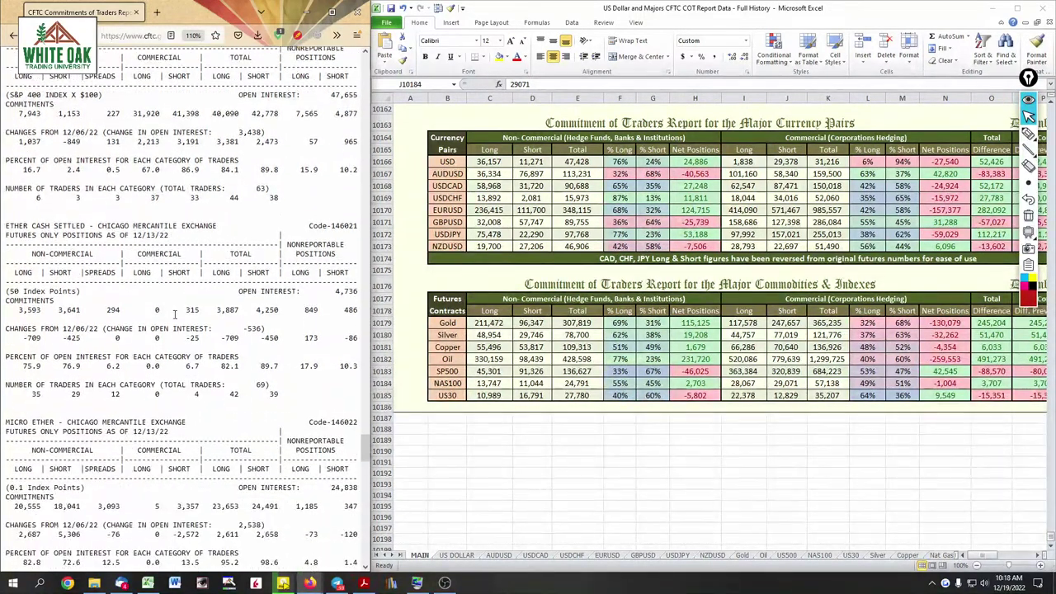
pyautogui.scroll(-4, 175, 318)
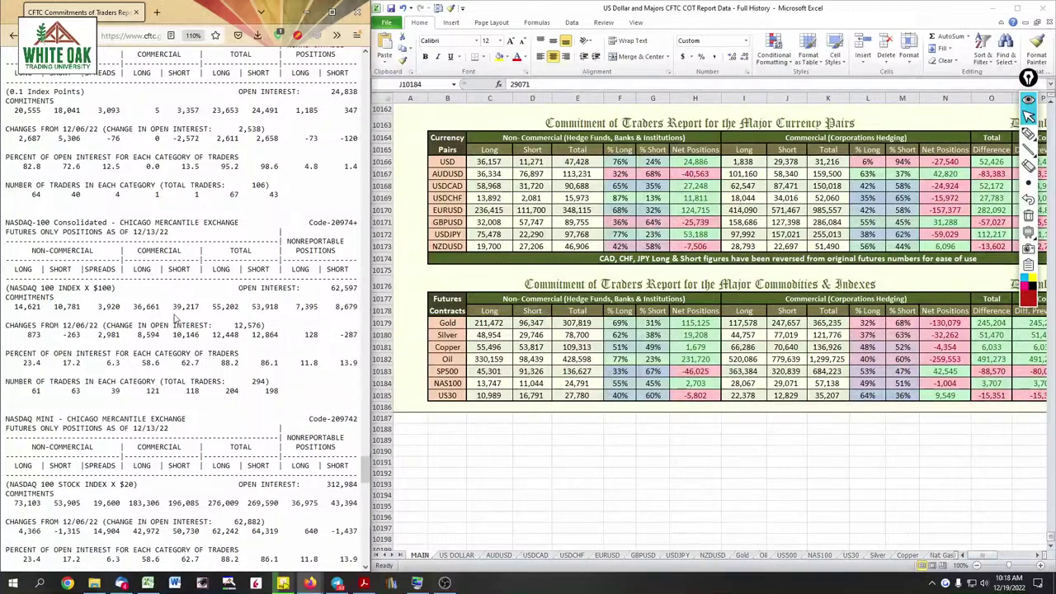
pyautogui.scroll(-3, 278, 307)
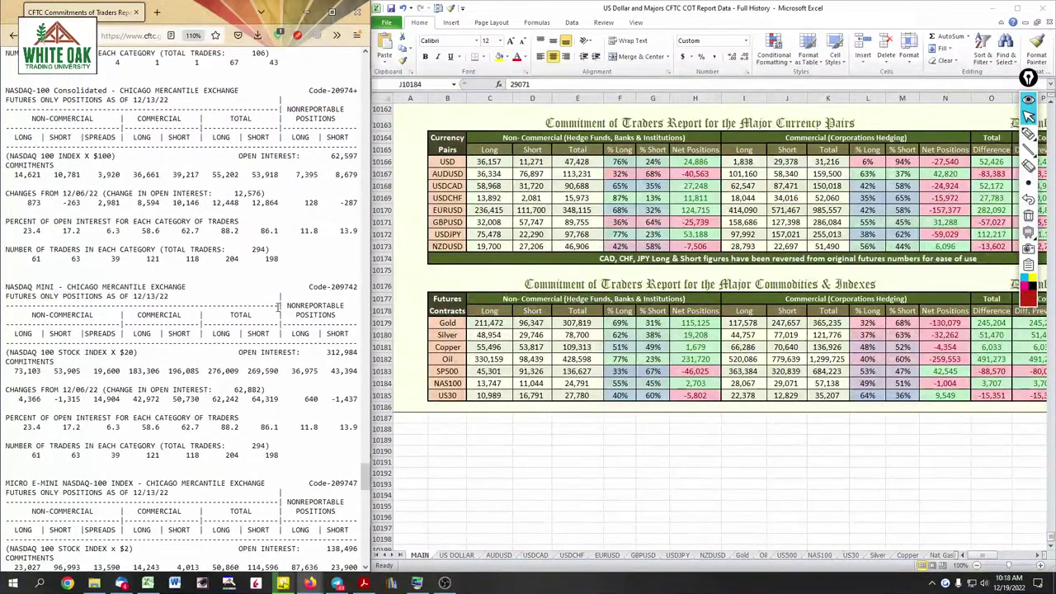
# Enter the NASDAQ-100 Consolidated non-commercial positions in the NAS100 row: Long 14,621 and Short 10,781
pyautogui.click(487, 384)
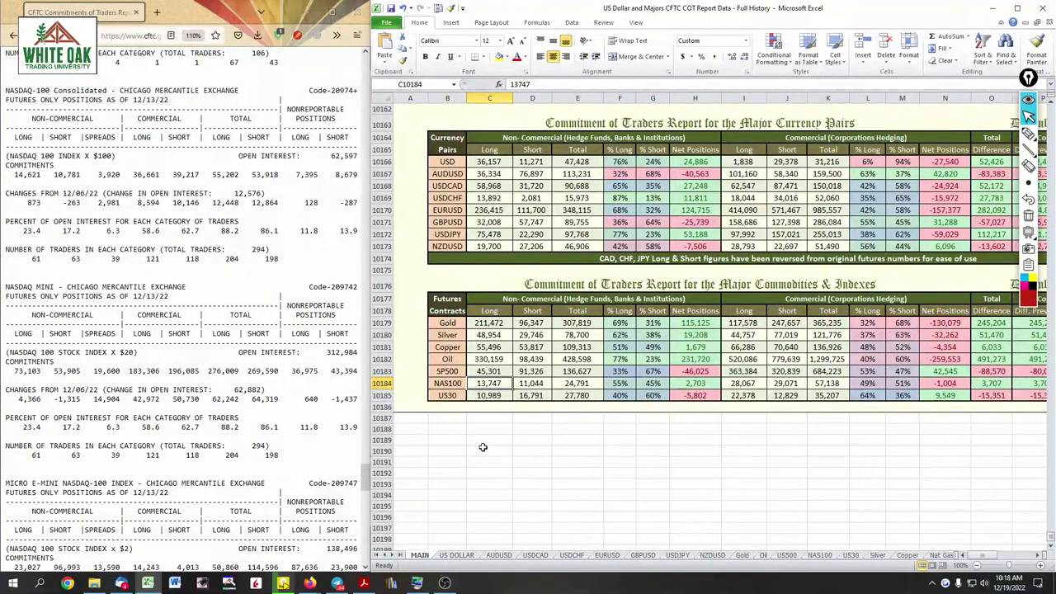
pyautogui.write('14')
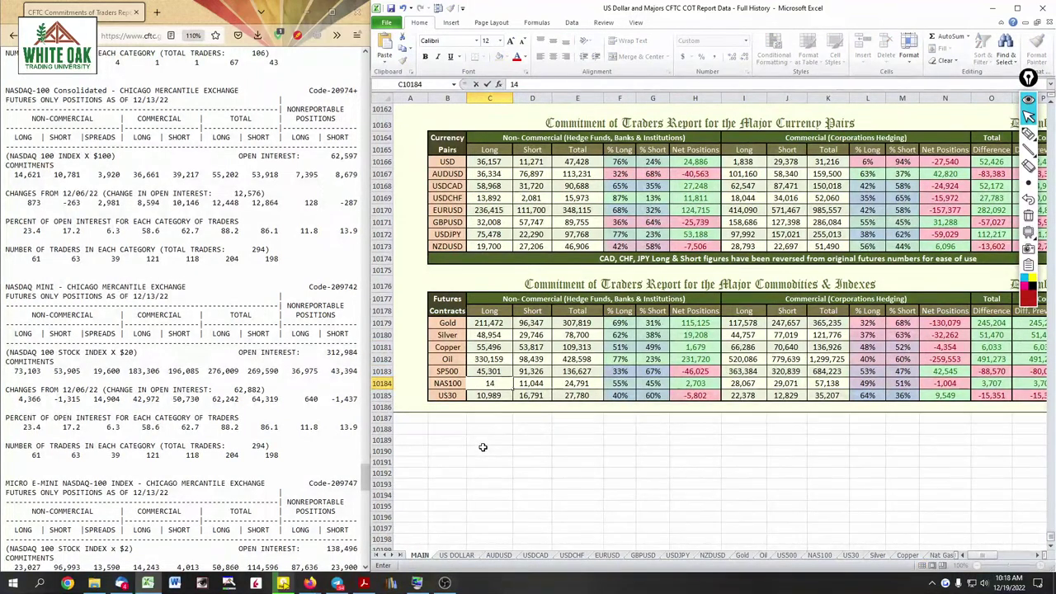
pyautogui.write(',621')
pyautogui.press('Tab')
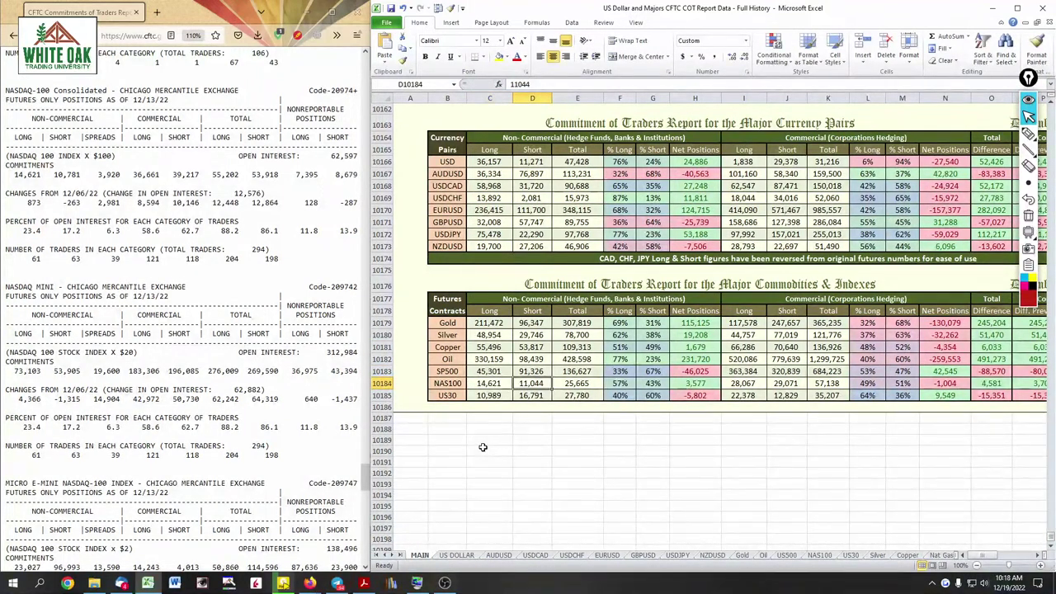
pyautogui.write('10781')
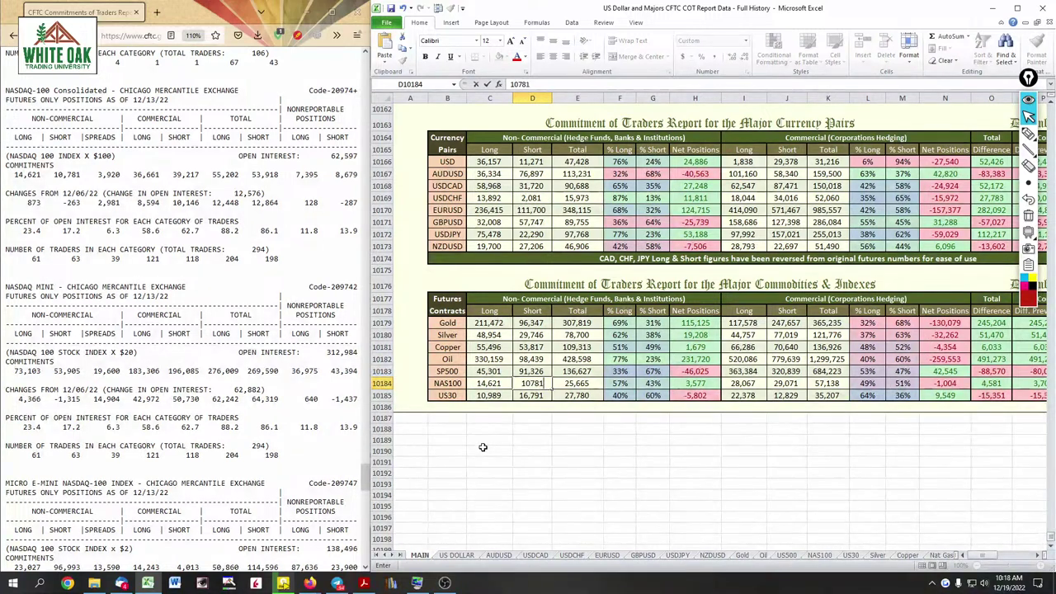
pyautogui.press('Tab')
# Enter the NAS100 commercial positions in the commodities and indexes table: Long 36,661 and Short 39,217
pyautogui.press('Tab')
pyautogui.press('Tab')
pyautogui.press('Tab')
pyautogui.press('Tab')
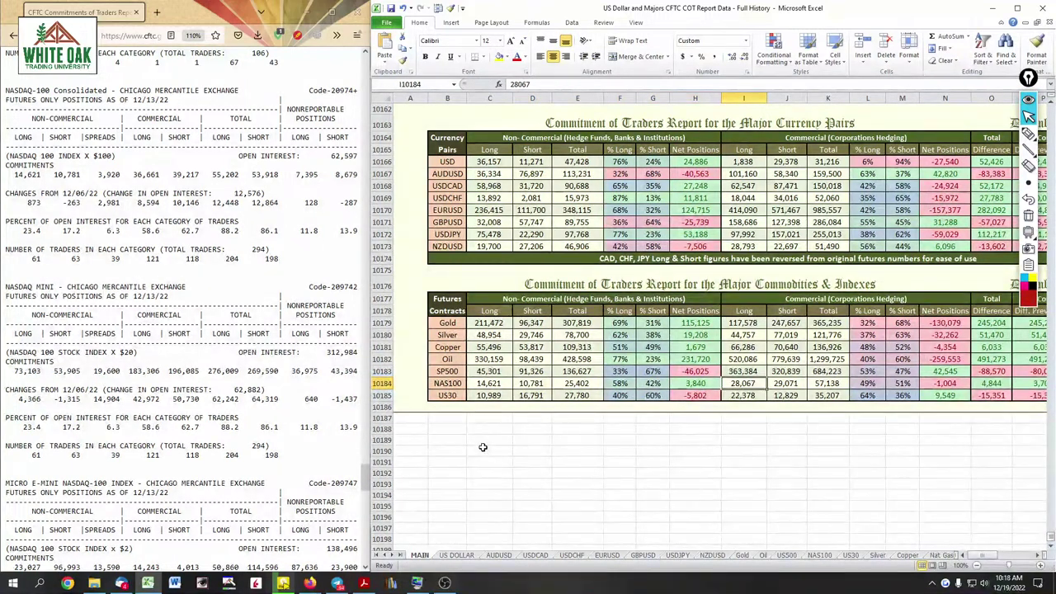
pyautogui.write('3')
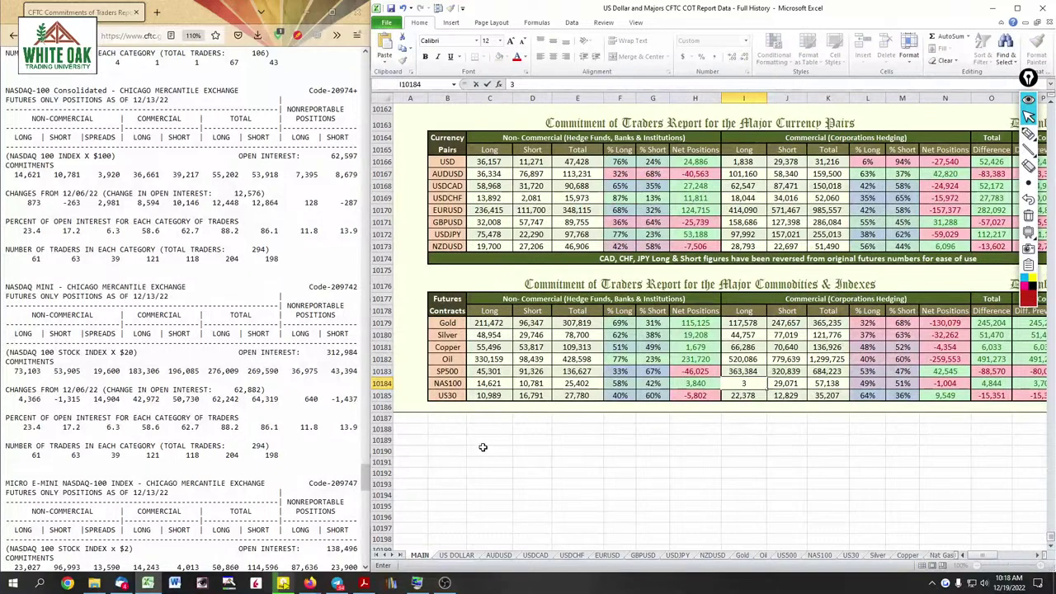
pyautogui.write('6,66')
pyautogui.write('1')
pyautogui.press('Tab')
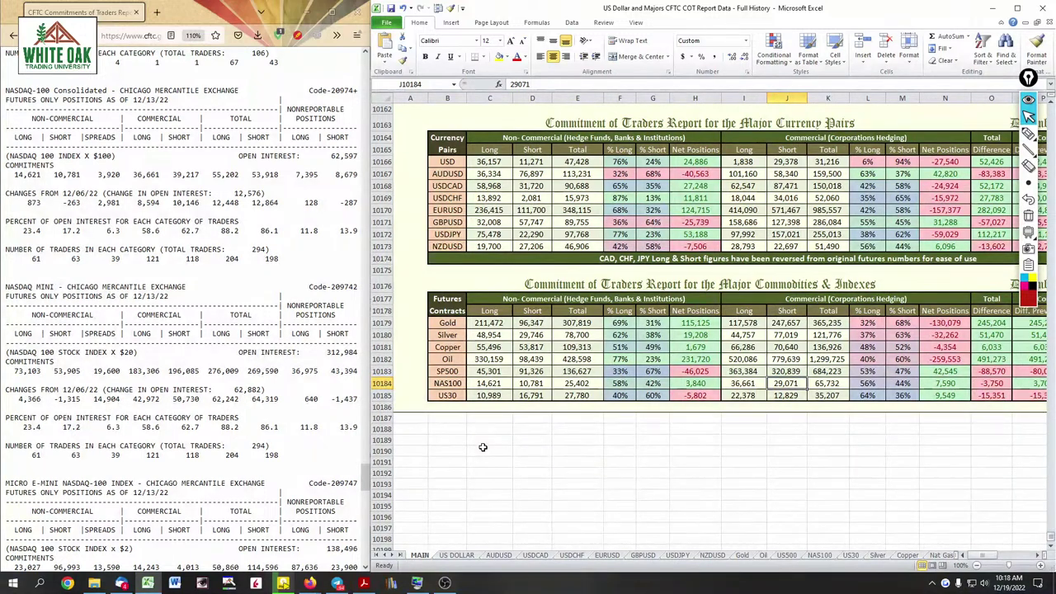
pyautogui.write('39')
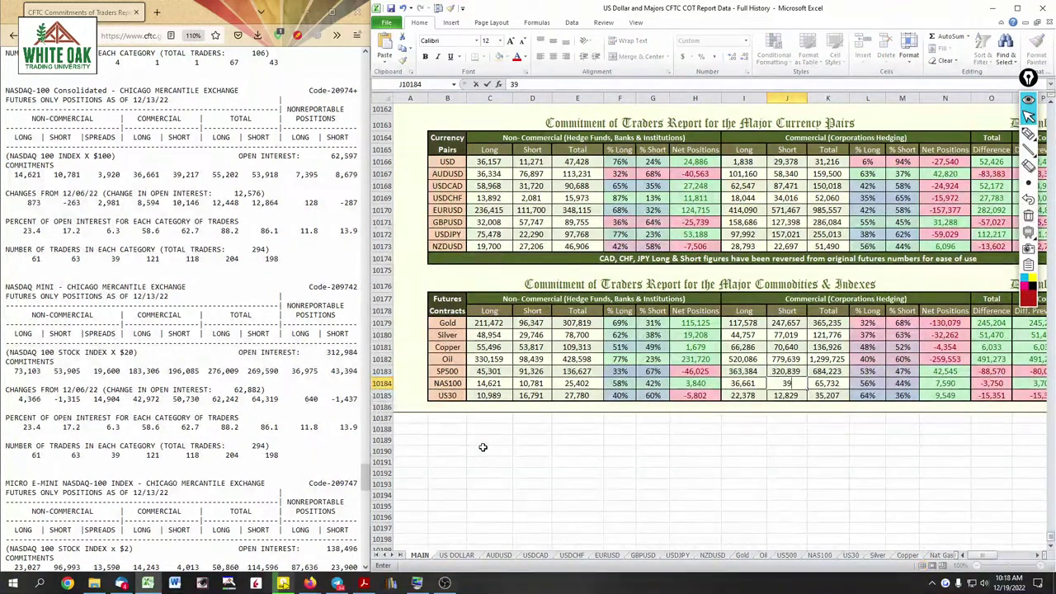
pyautogui.write(',217')
pyautogui.press('Return')
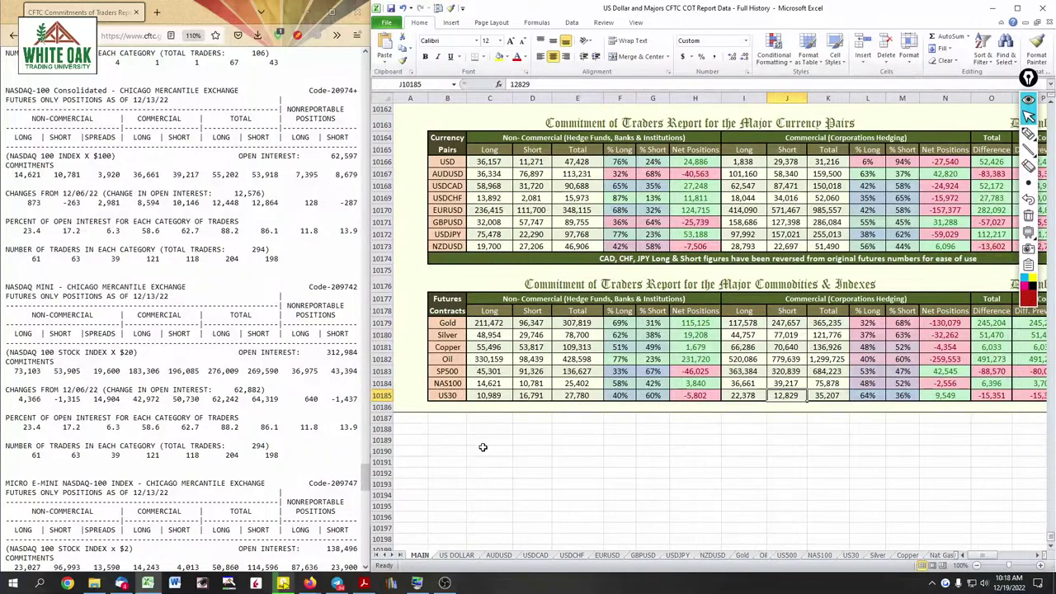
# Find the Australian Dollar contract in the CFTC report and enter its non-commercial positions in the AUDUSD row: Long 35,825 and Short 73,662
pyautogui.click(201, 314)
pyautogui.scroll(-6, 201, 314)
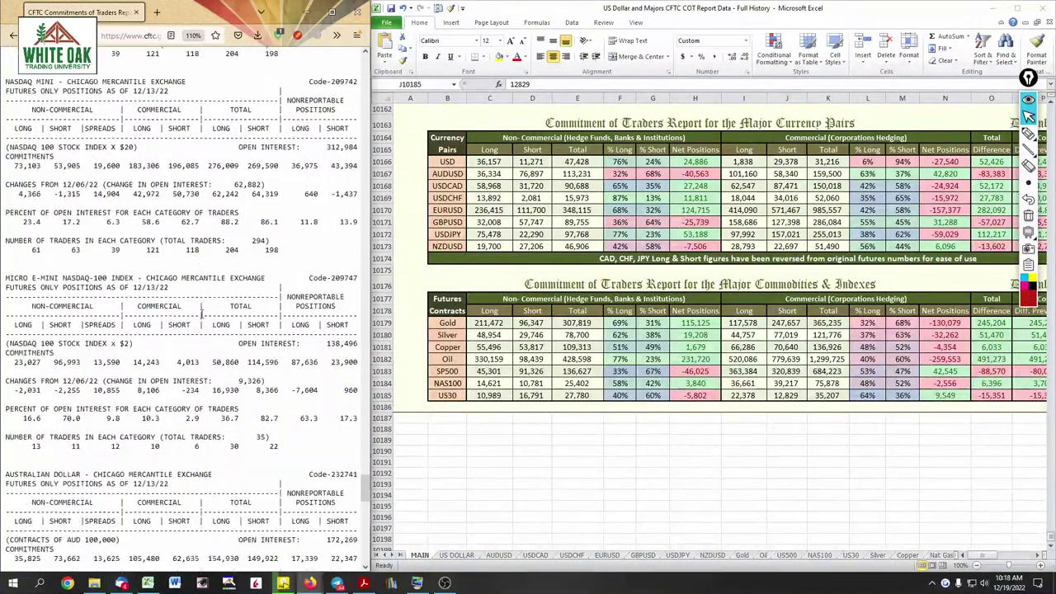
pyautogui.scroll(-2, 201, 313)
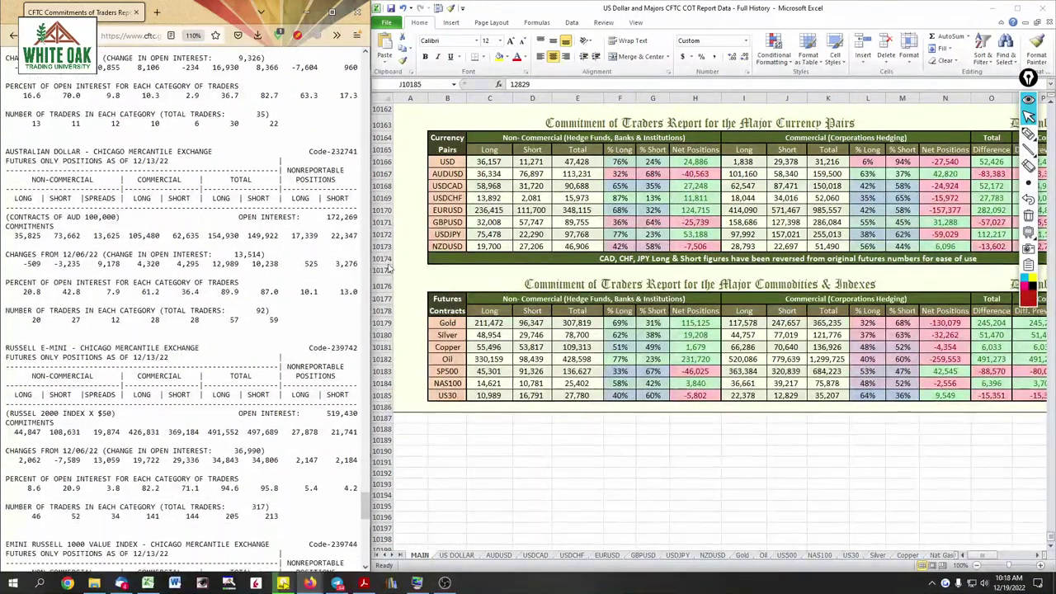
pyautogui.click(496, 174)
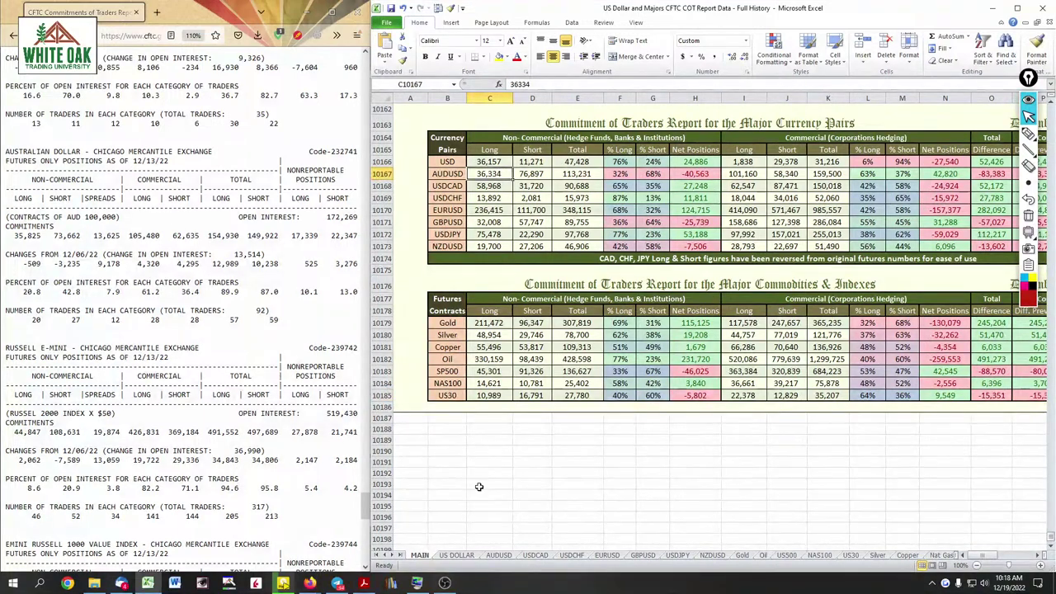
pyautogui.write('35')
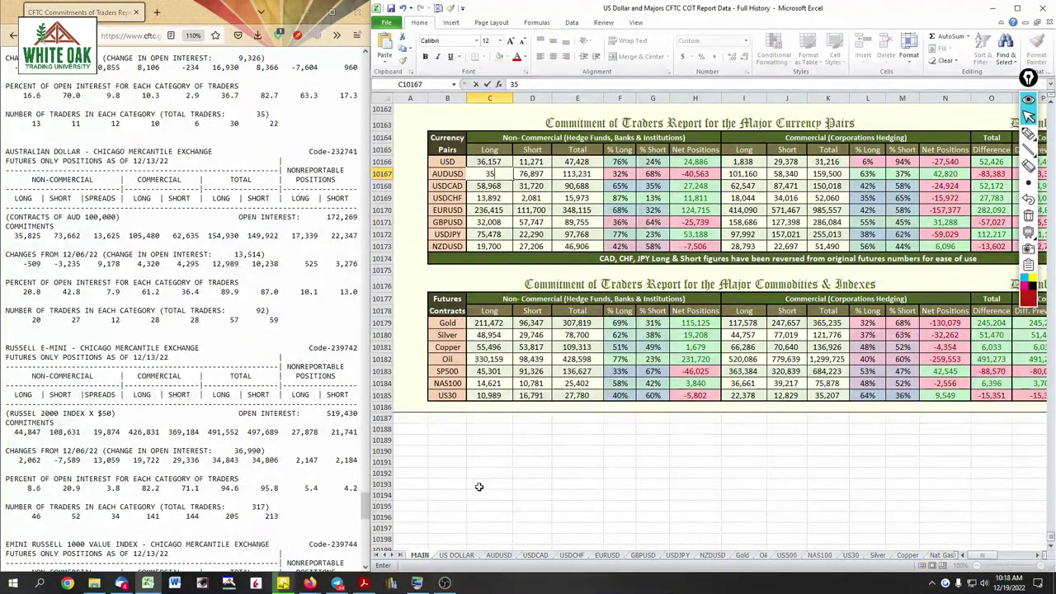
pyautogui.write(',825')
pyautogui.press('Tab')
pyautogui.write('73')
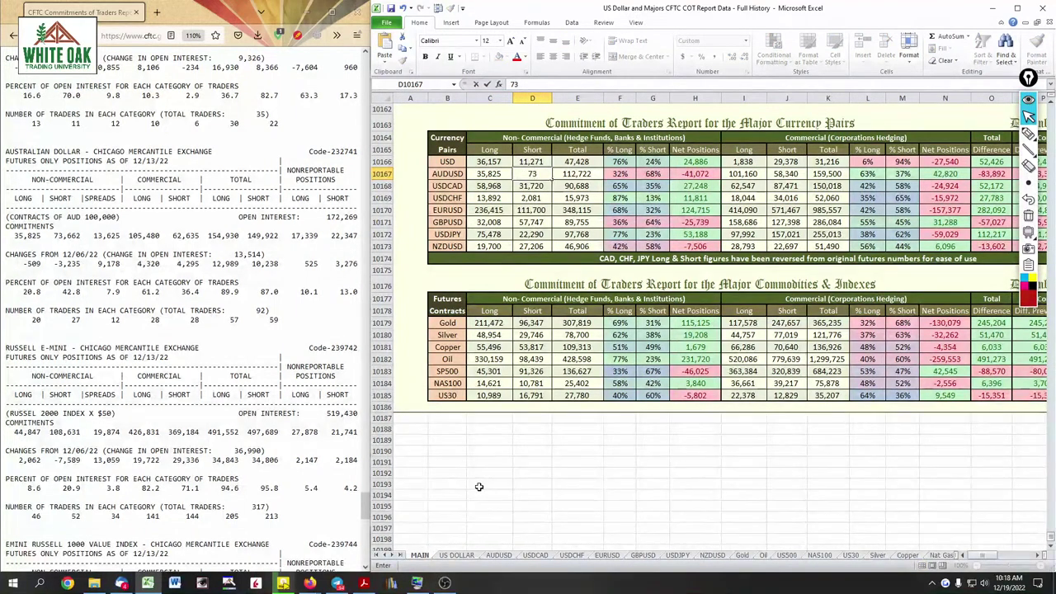
pyautogui.write(',662')
pyautogui.press('Tab')
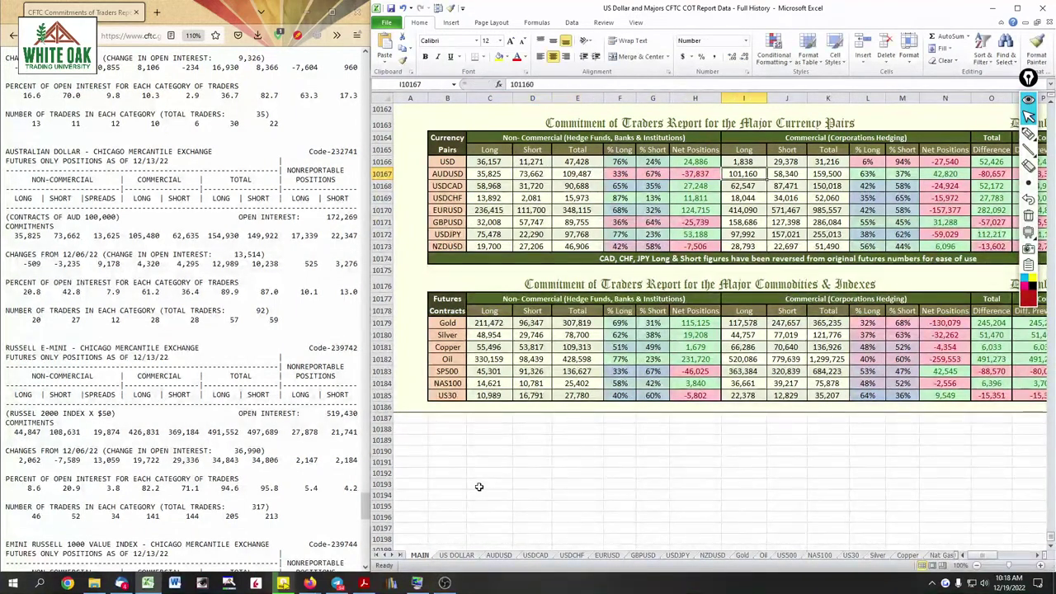
# Enter the AUDUSD commercial positions in the currency pairs table: Long 105,480 and Short 62,635
pyautogui.write('105')
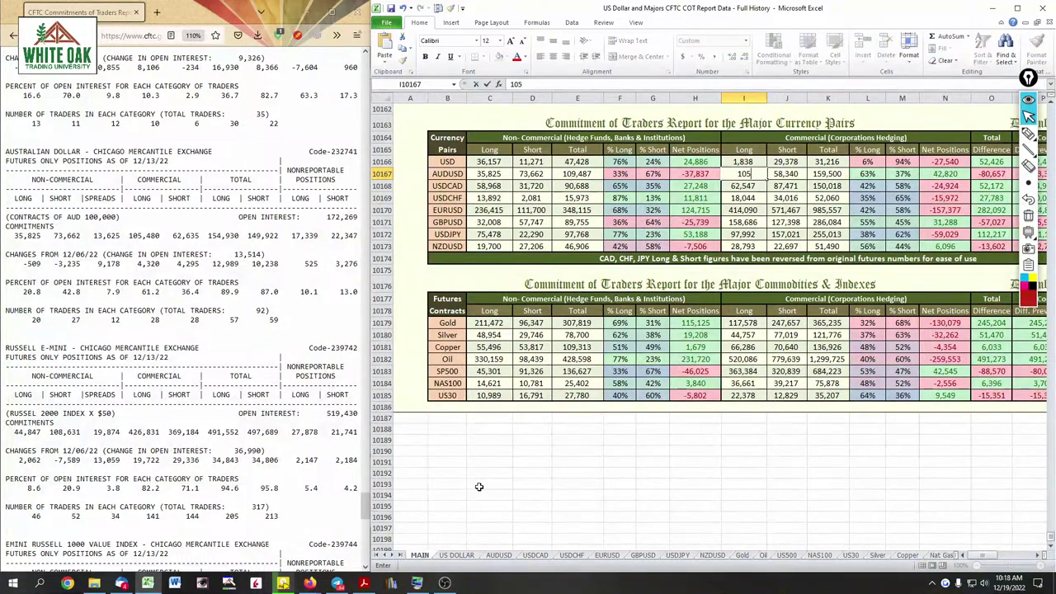
pyautogui.write(',480')
pyautogui.press('Tab')
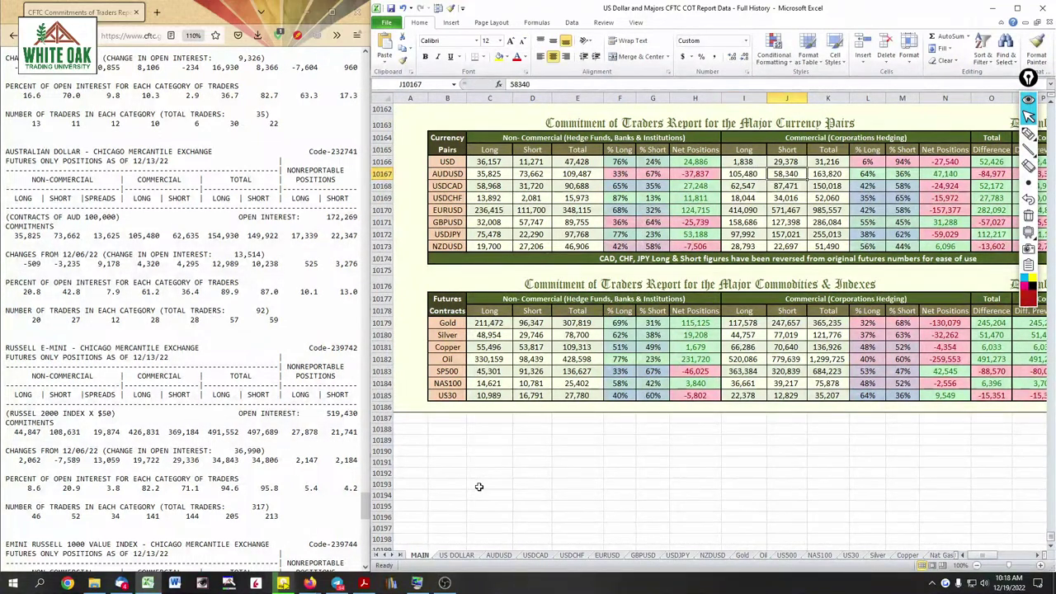
pyautogui.write('62')
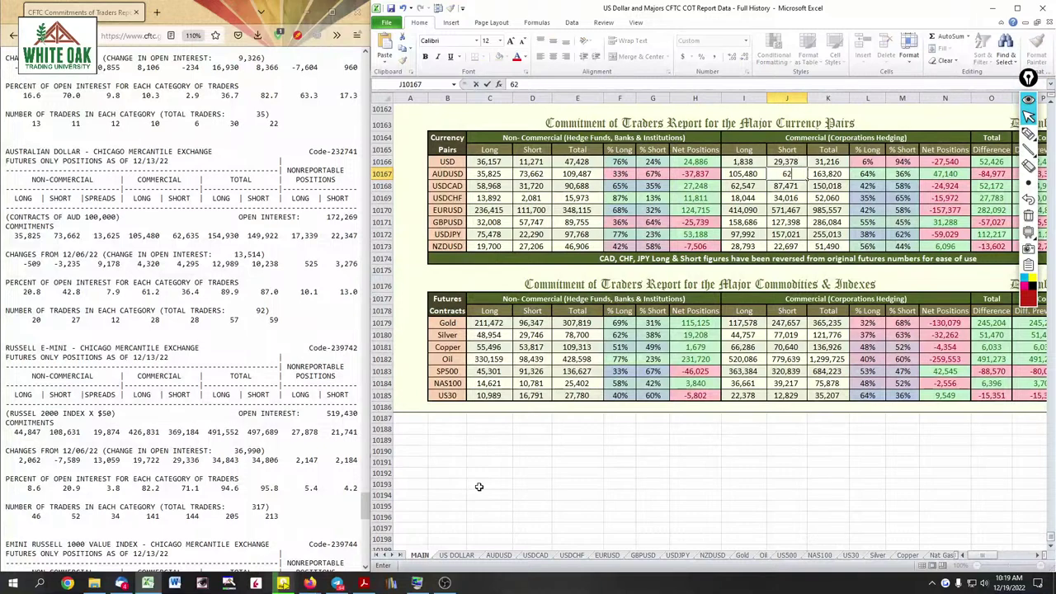
pyautogui.write(',635')
pyautogui.press('Return')
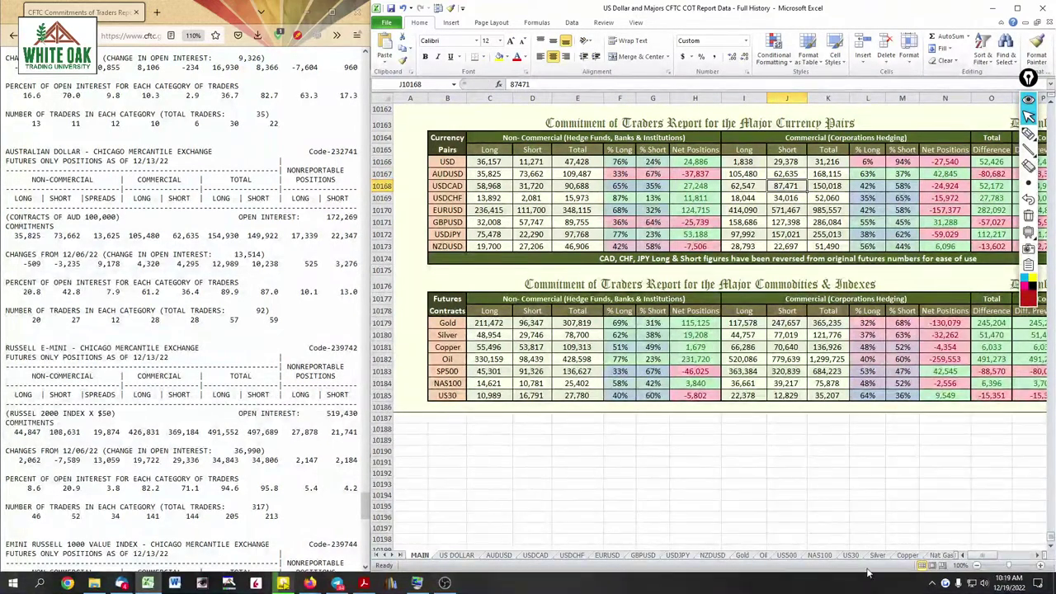
# Return to the CFTC list of current legacy reports and open the Commodity Exchange Incorporated futures-only report in short format
pyautogui.moveTo(987, 557)
pyautogui.mouseDown()
pyautogui.moveTo(997, 561)
pyautogui.moveTo(979, 561)
pyautogui.mouseUp()
pyautogui.click(13, 34)
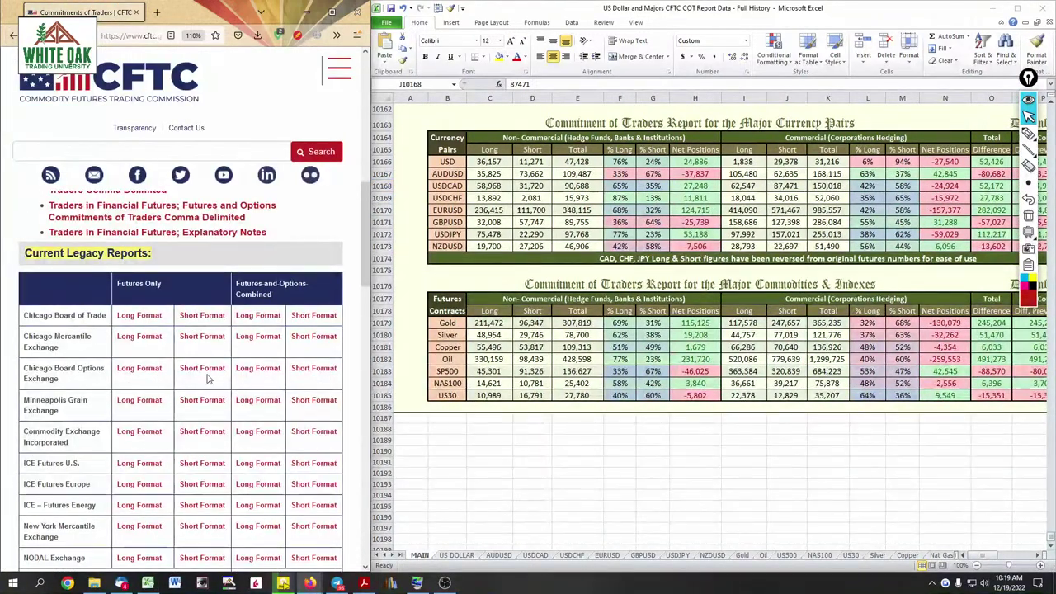
pyautogui.scroll(-1, 208, 378)
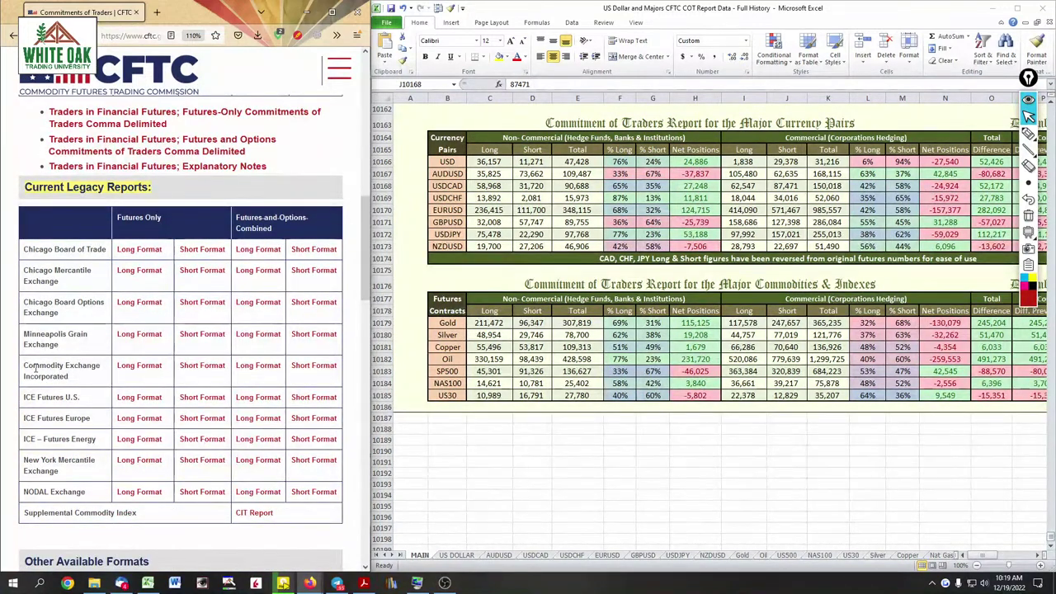
pyautogui.click(191, 367)
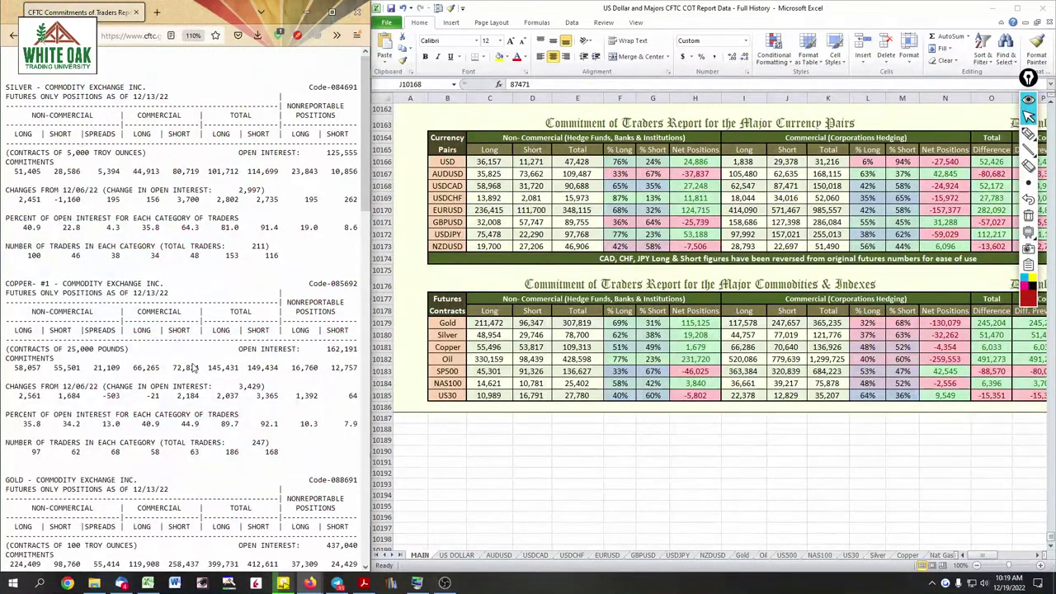
# Enter the Silver non-commercial positions in the commodities and indexes table: Long 51,405 and Short 28,586
pyautogui.click(492, 335)
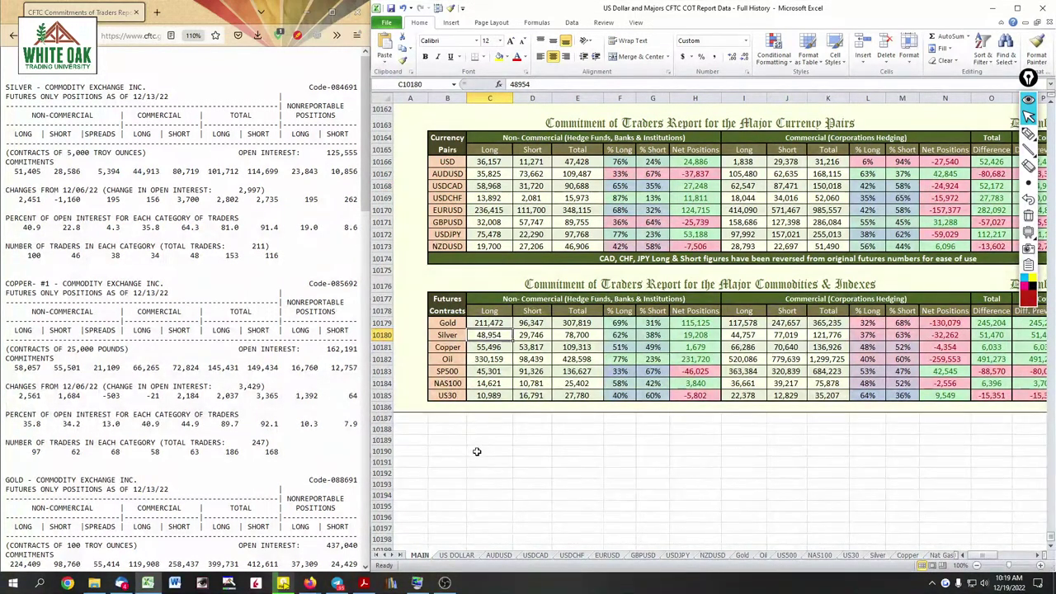
pyautogui.write('51405')
pyautogui.press('Tab')
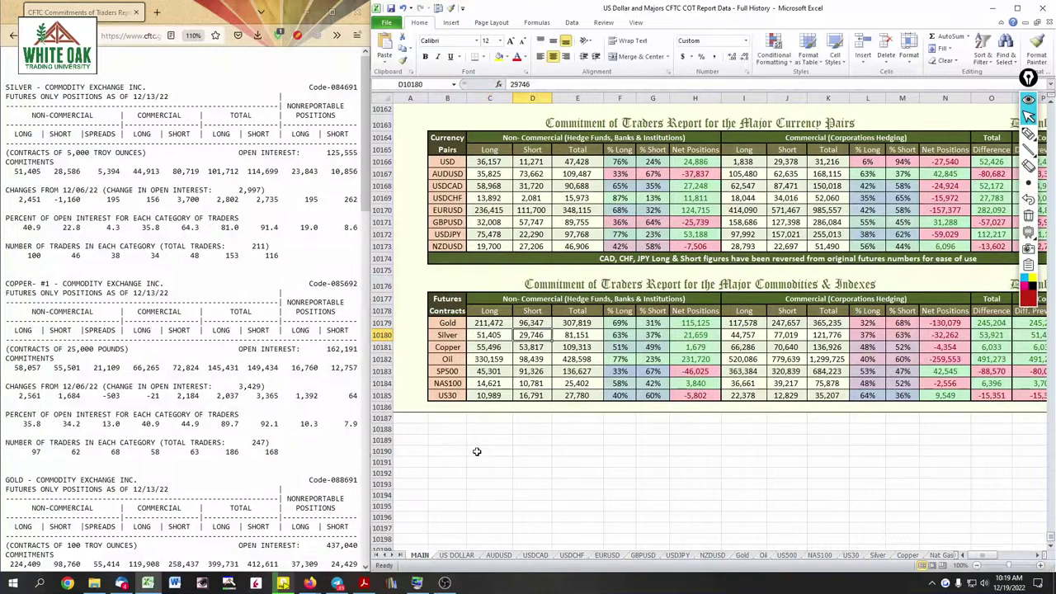
pyautogui.write('28')
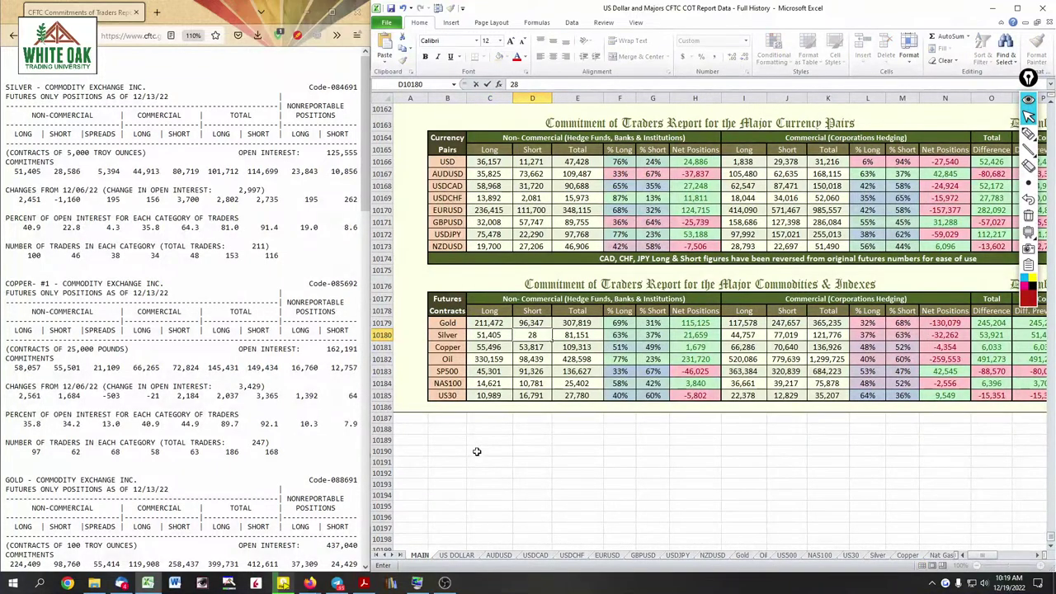
pyautogui.write(',586')
pyautogui.press('Tab')
# Enter the Silver commercial positions in the commodities and indexes table: Long 44,913 and Short 80,719
pyautogui.press('Tab')
pyautogui.press('Tab')
pyautogui.press('Tab')
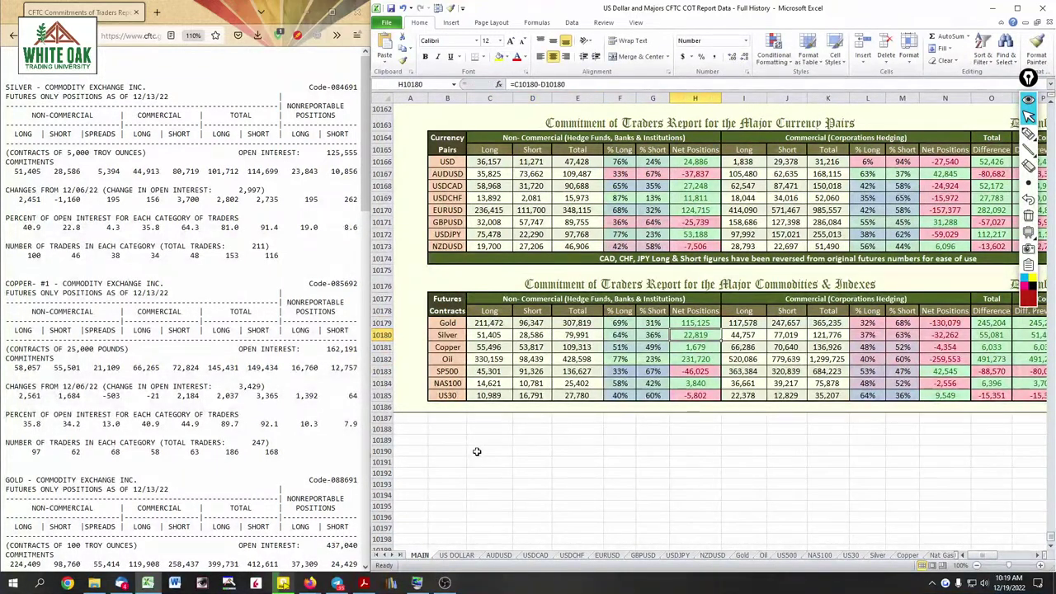
pyautogui.press('Tab')
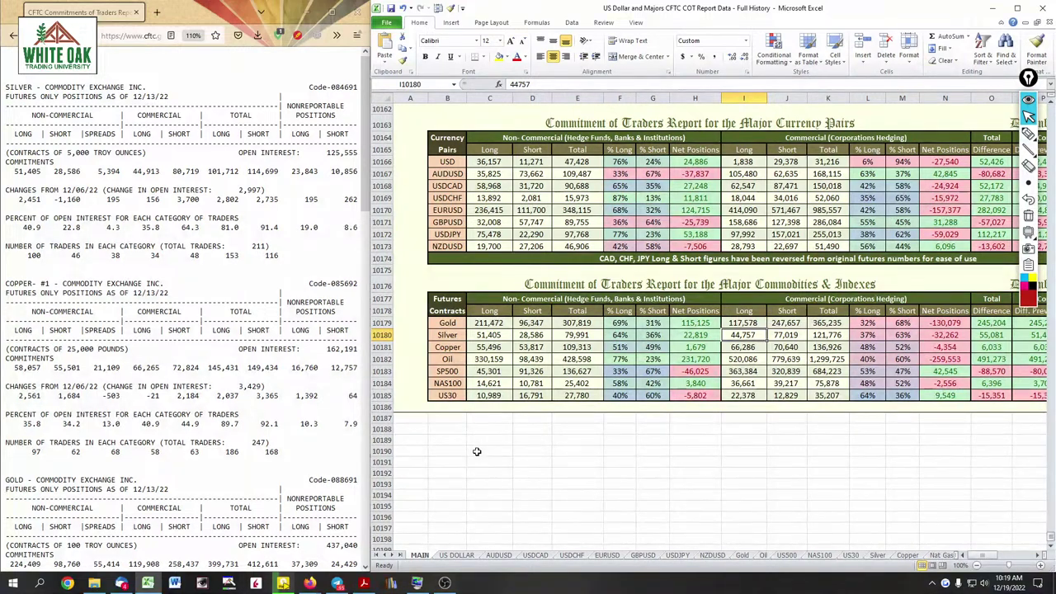
pyautogui.write('44913')
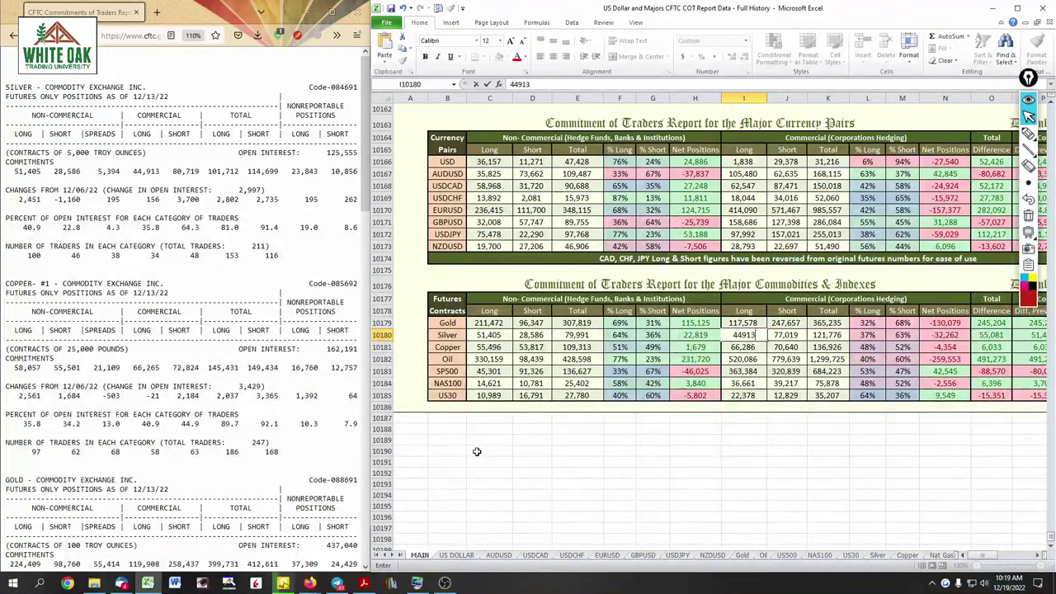
pyautogui.press('Tab')
pyautogui.write('80')
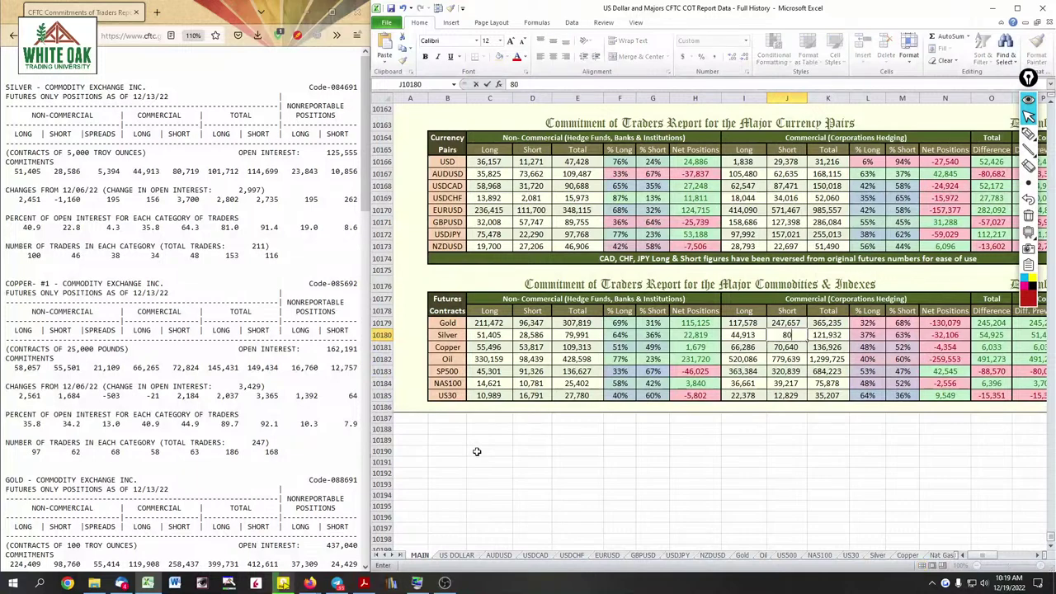
pyautogui.write(',719')
pyautogui.press('Down')
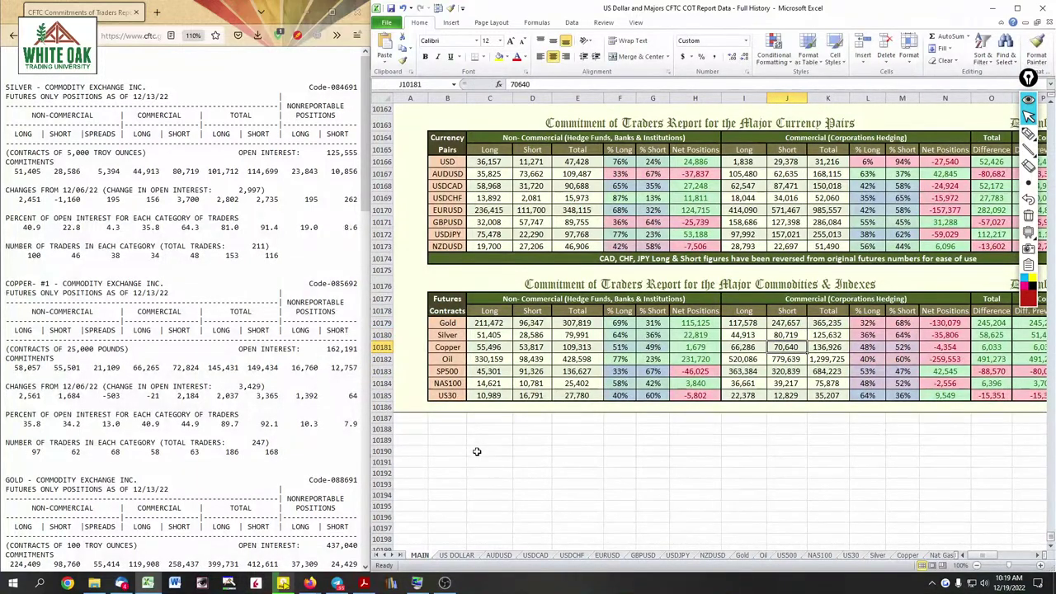
# Bring the Copper contract into view in the CFTC report and enter its non-commercial positions in the Copper row: Long 58,057 and Short 55,501
pyautogui.click(218, 295)
pyautogui.scroll(-3, 219, 296)
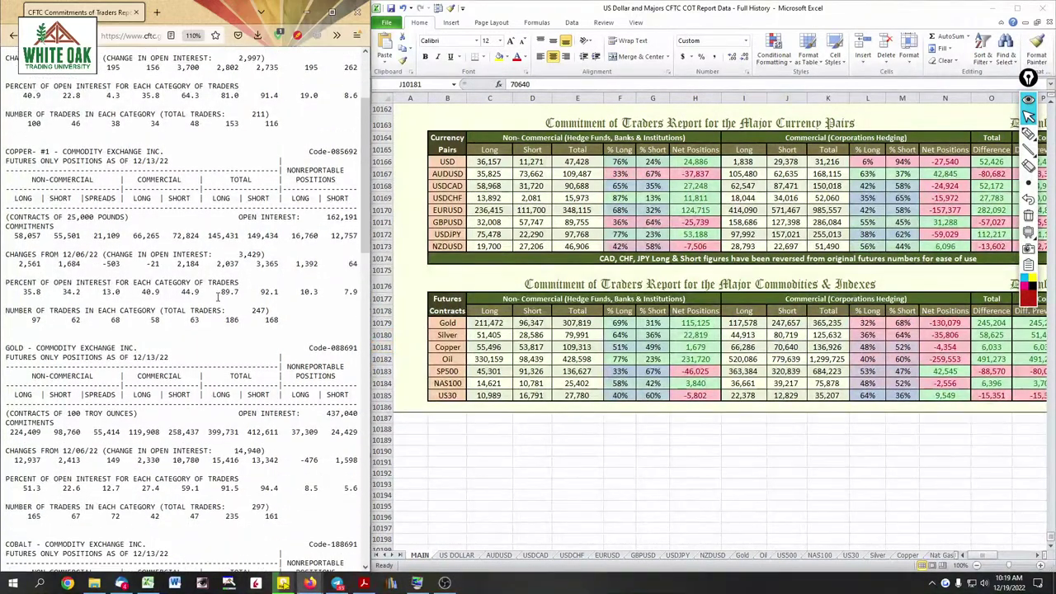
pyautogui.click(483, 351)
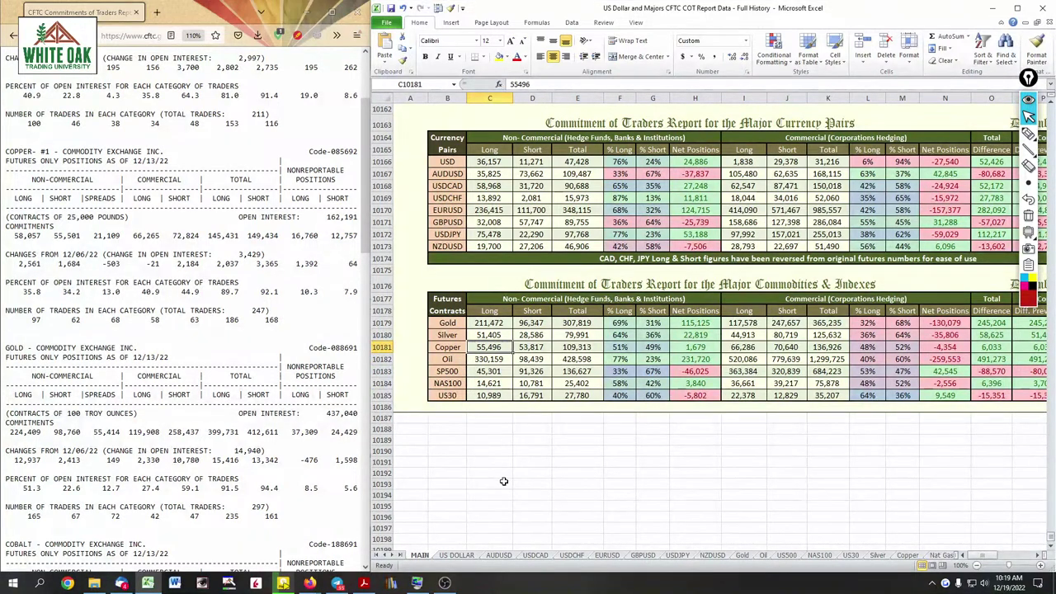
pyautogui.write('58057')
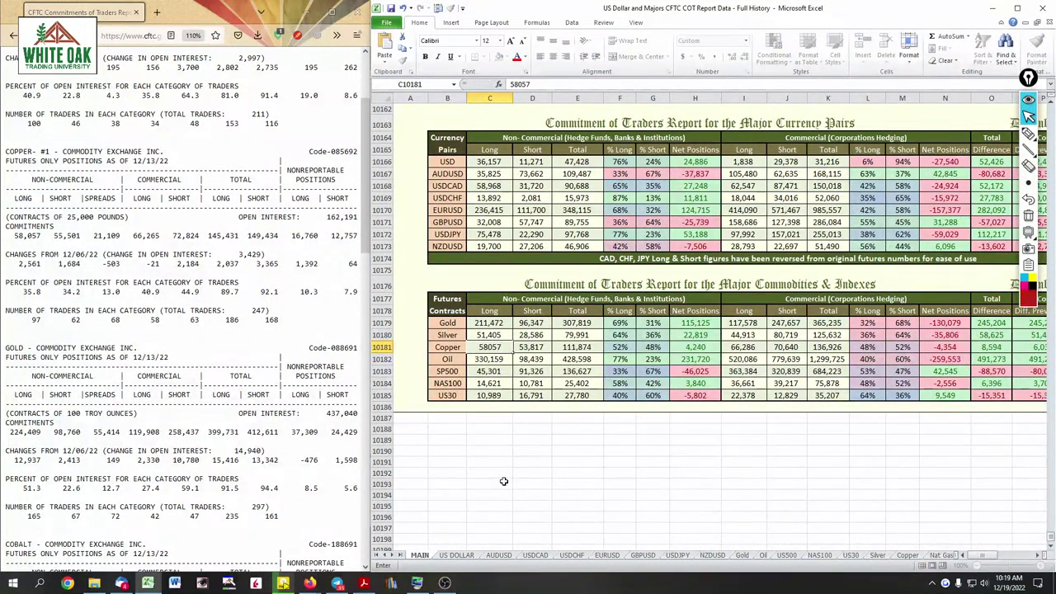
pyautogui.press('Tab')
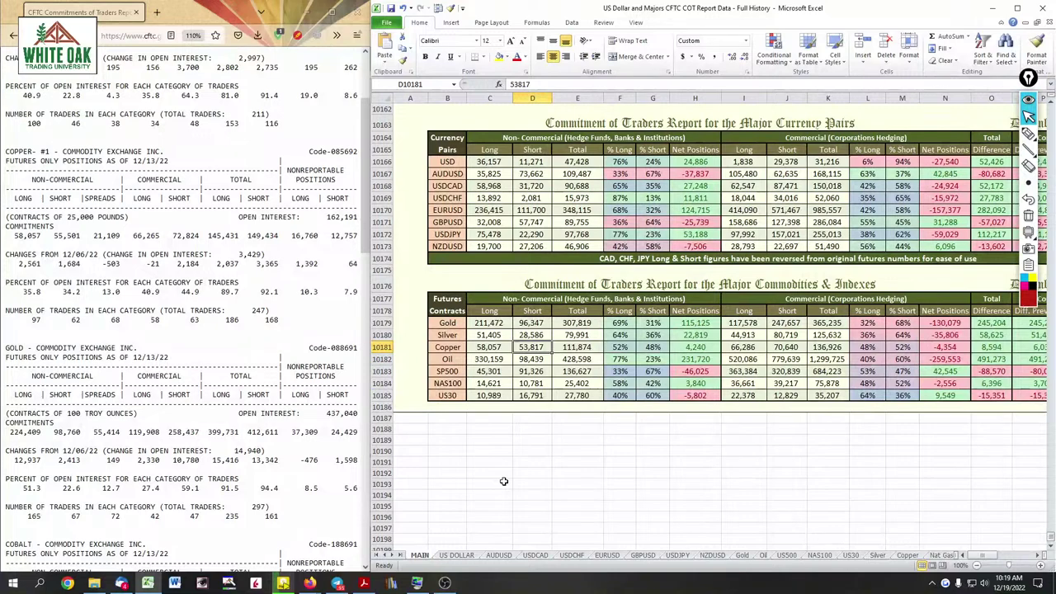
pyautogui.write('55501')
pyautogui.press('Tab')
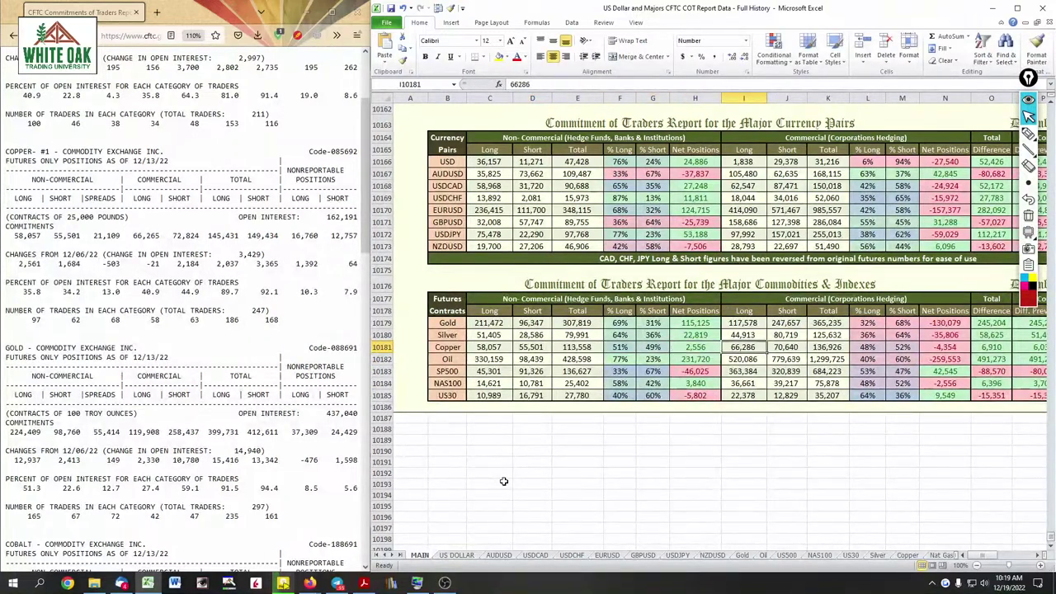
# Enter the Copper commercial positions in the commodities and indexes table: Long 66,265 and Short 72,824
pyautogui.write('66,26')
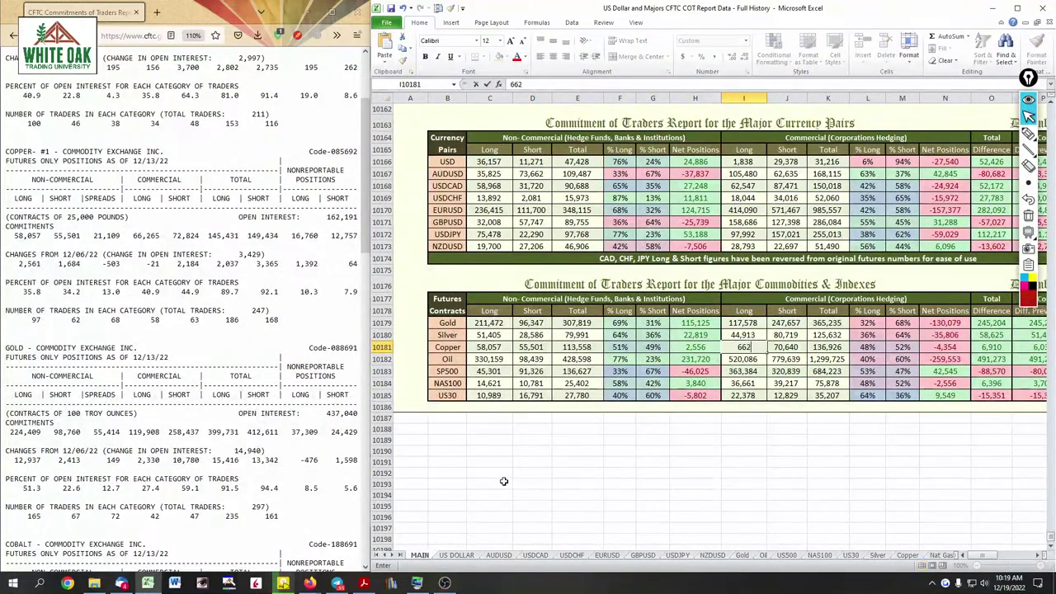
pyautogui.write('5')
pyautogui.press('Tab')
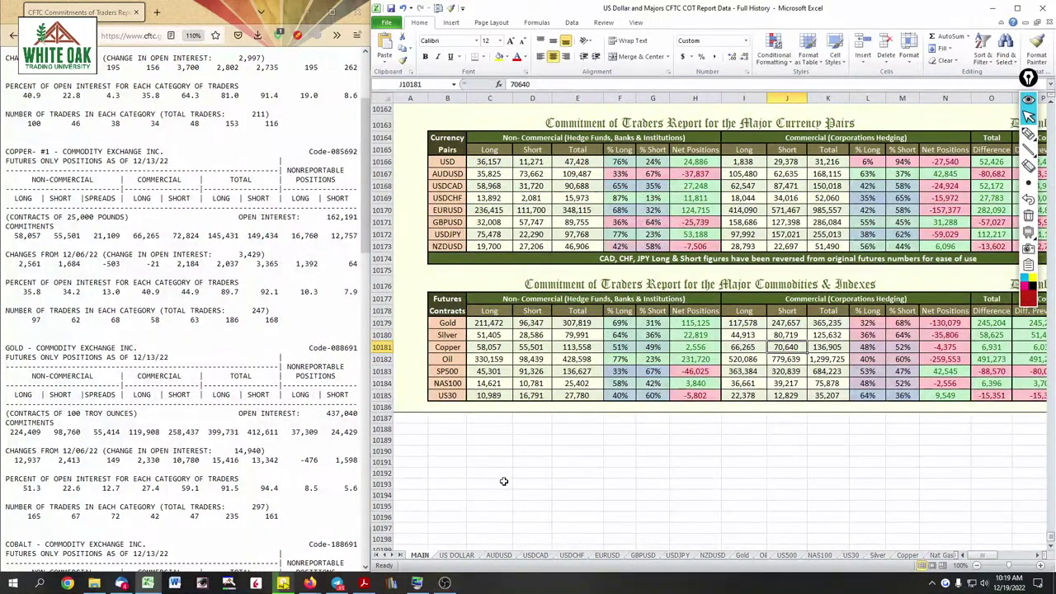
pyautogui.write('72')
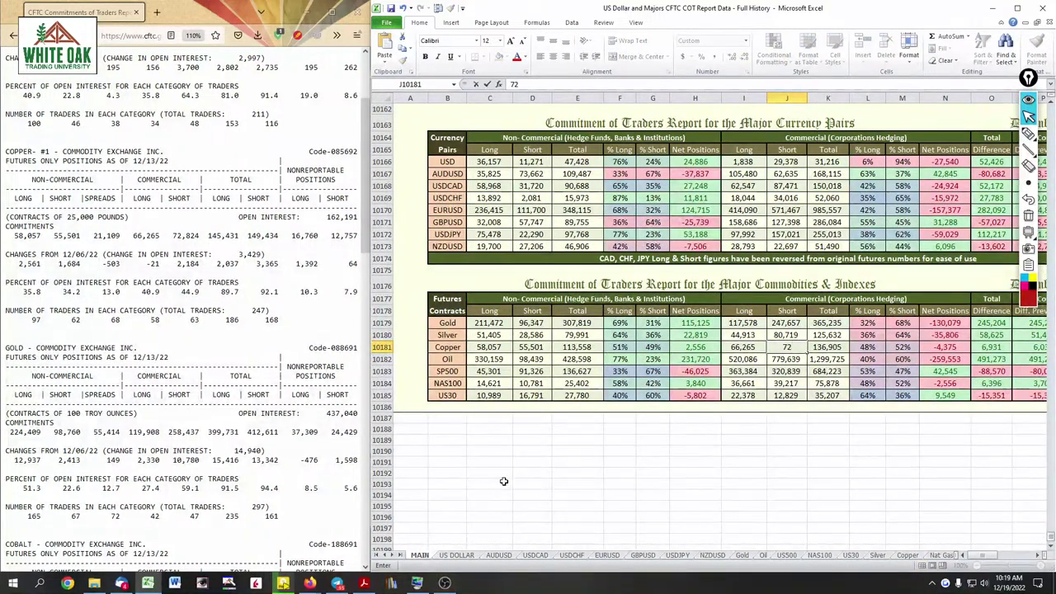
pyautogui.write(',824')
pyautogui.press('Return')
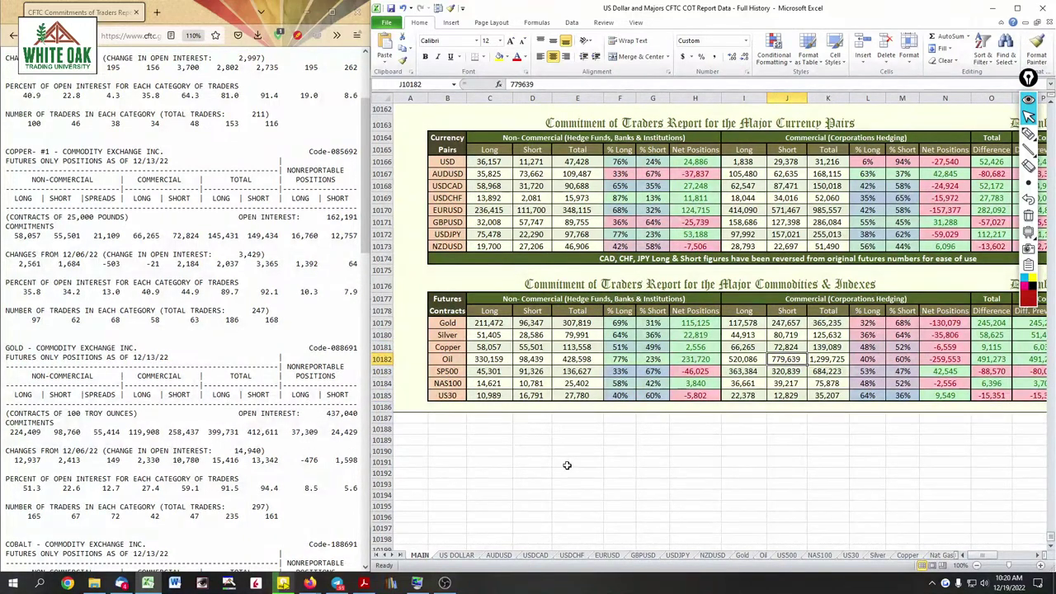
# Find the Gold contract in the CFTC report, circle its non-commercial long figure and draw an arrow from it to the Gold row
pyautogui.click(152, 414)
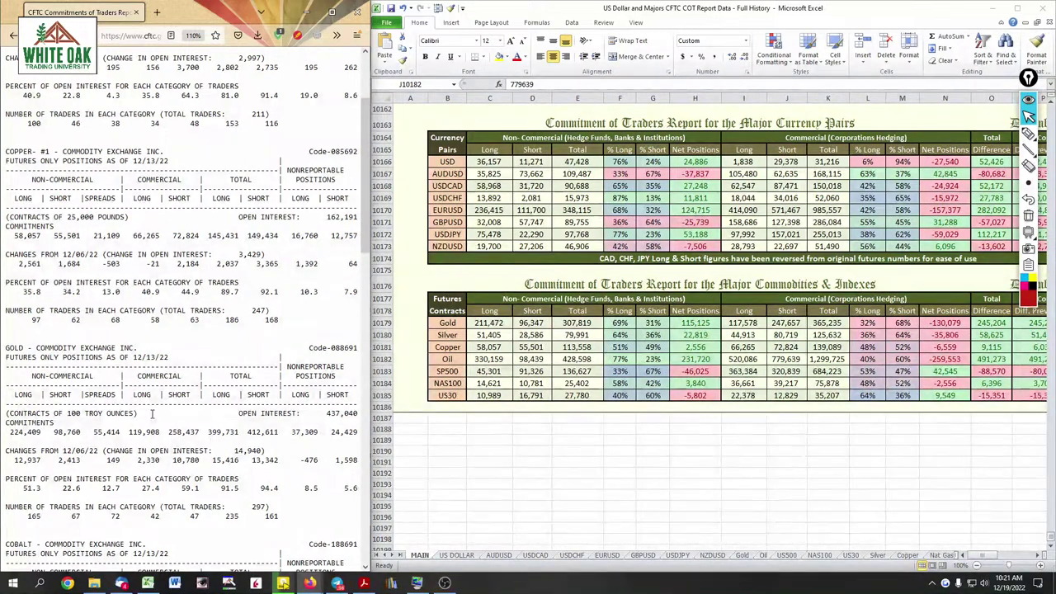
pyautogui.scroll(-2, 172, 392)
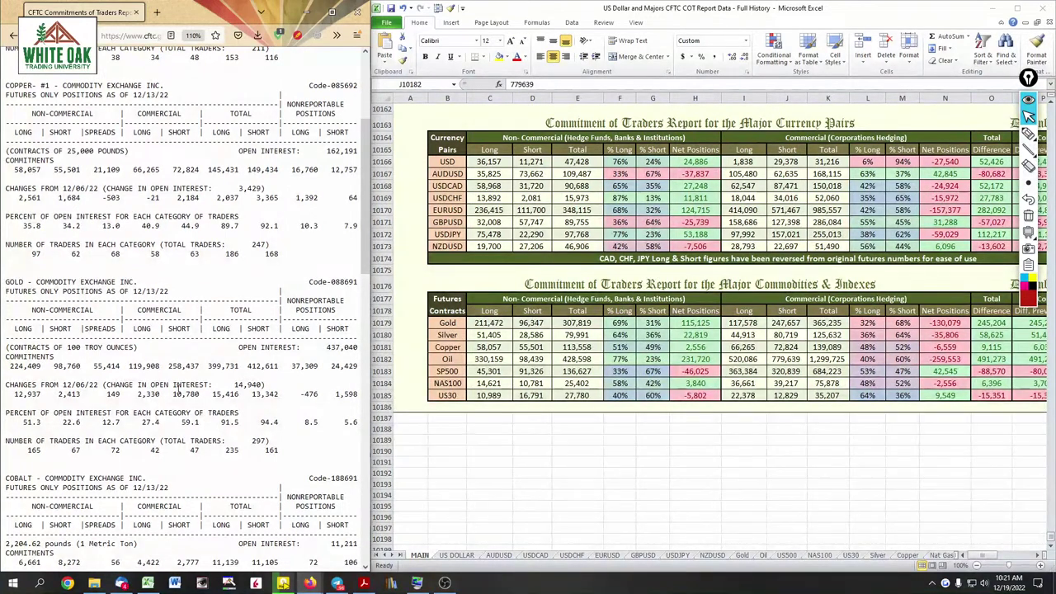
pyautogui.scroll(-2, 177, 393)
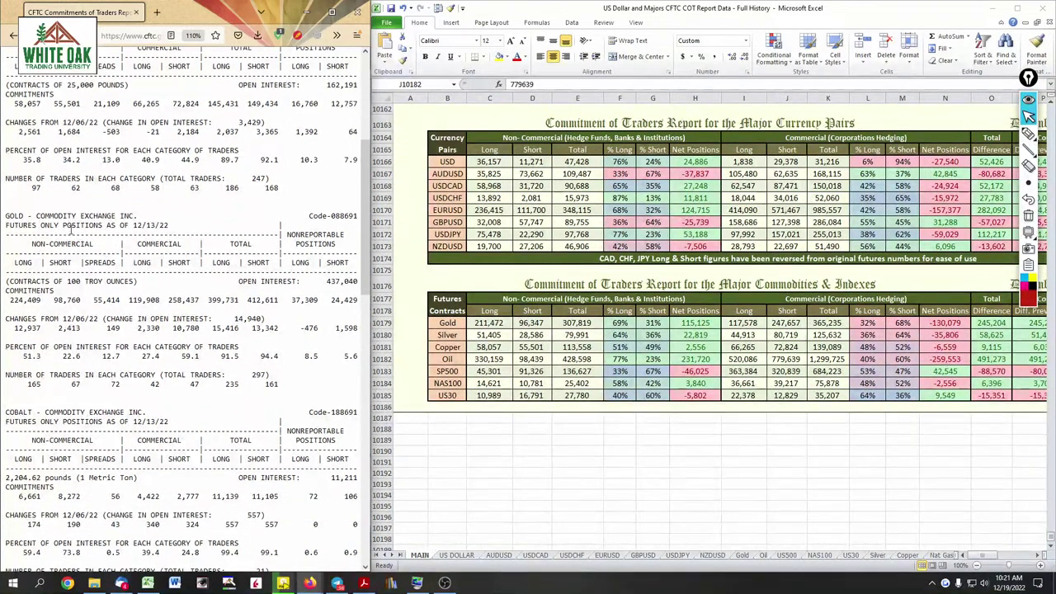
pyautogui.scroll(-3, 72, 231)
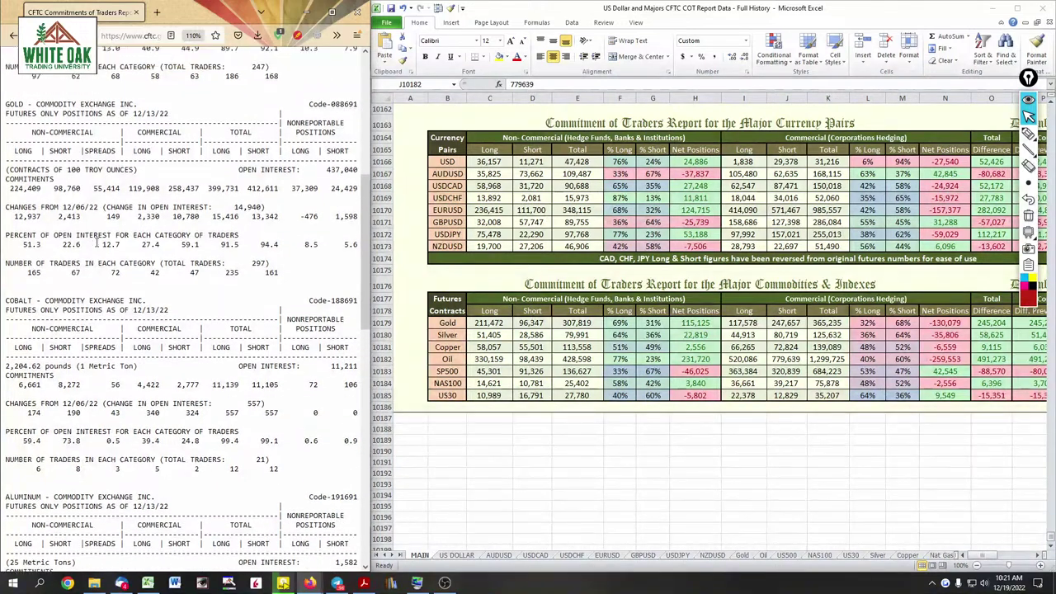
pyautogui.scroll(2, 97, 242)
pyautogui.scroll(-3, 96, 242)
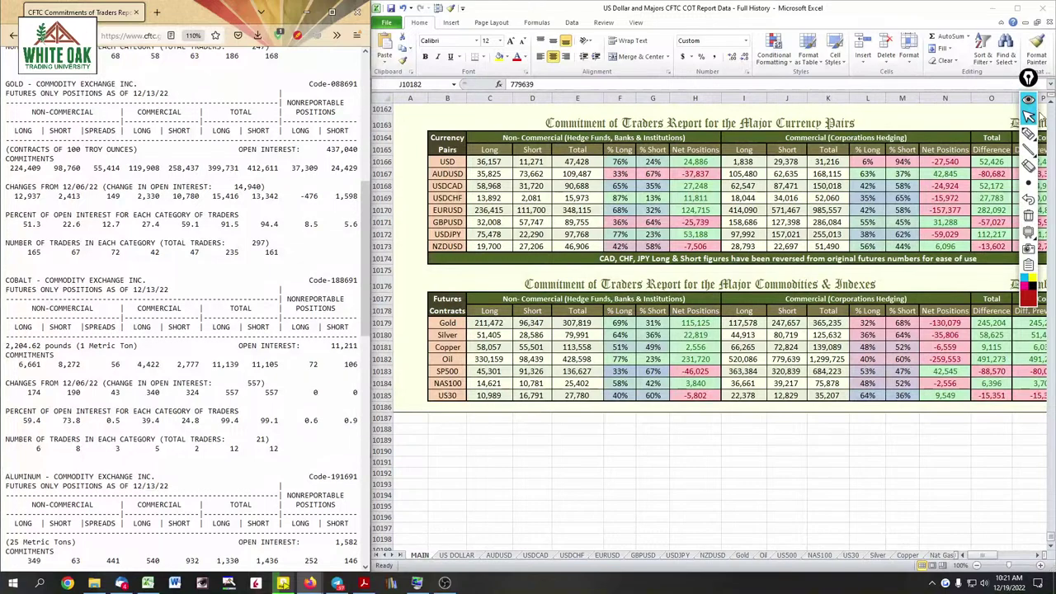
pyautogui.click(1030, 134)
pyautogui.moveTo(52, 150)
pyautogui.mouseDown()
pyautogui.moveTo(5, 175)
pyautogui.moveTo(53, 180)
pyautogui.moveTo(54, 157)
pyautogui.moveTo(49, 180)
pyautogui.moveTo(467, 327)
pyautogui.mouseUp()
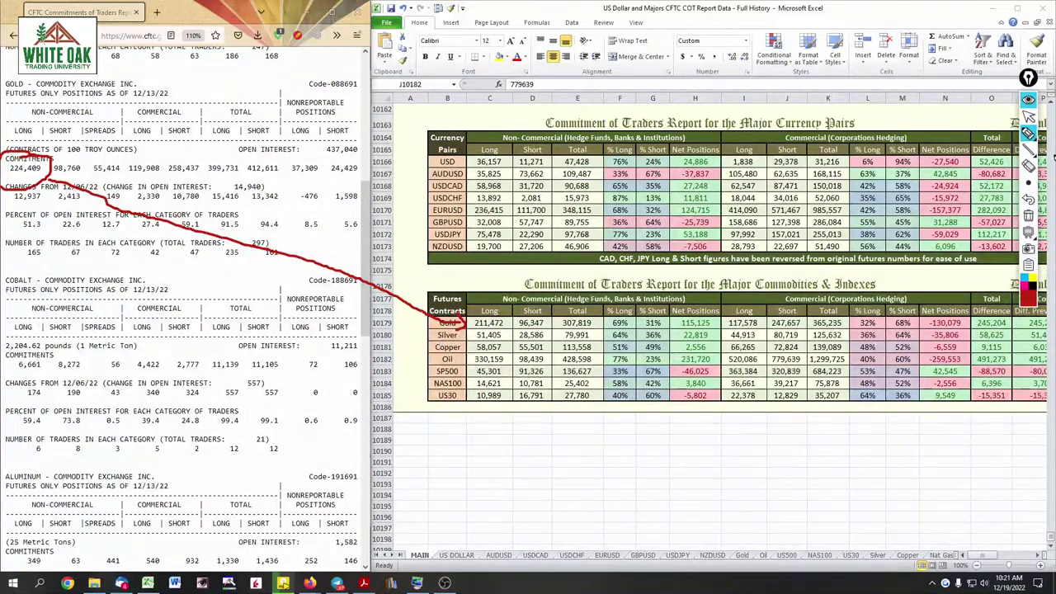
pyautogui.click(1029, 116)
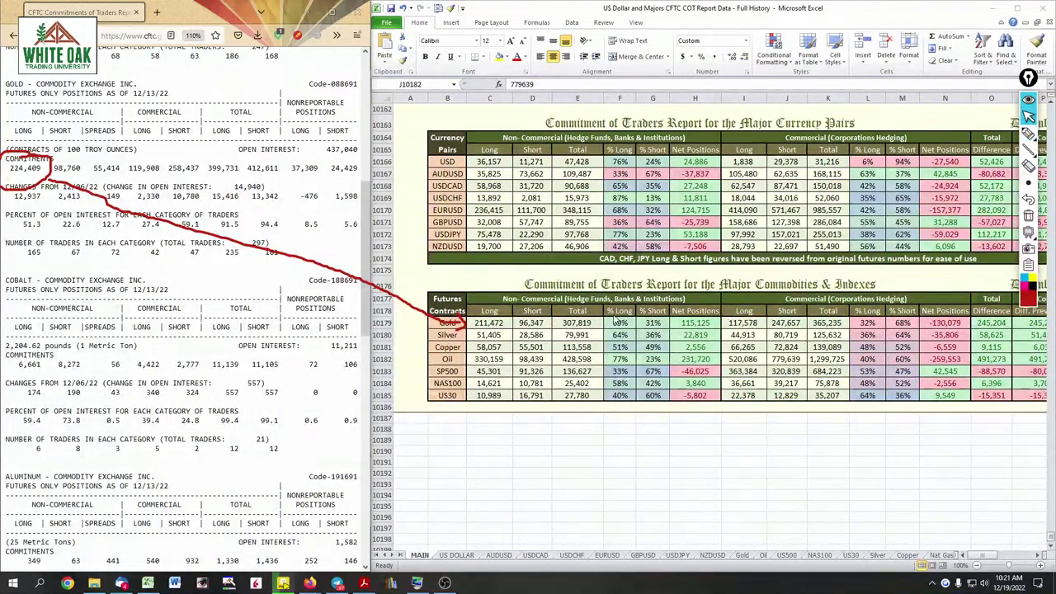
# Switch to TradingView, load the XAUUSD charts and draw an arrow pointing at the latest candles on the weekly chart
pyautogui.moveTo(309, 582)
pyautogui.click(357, 529)
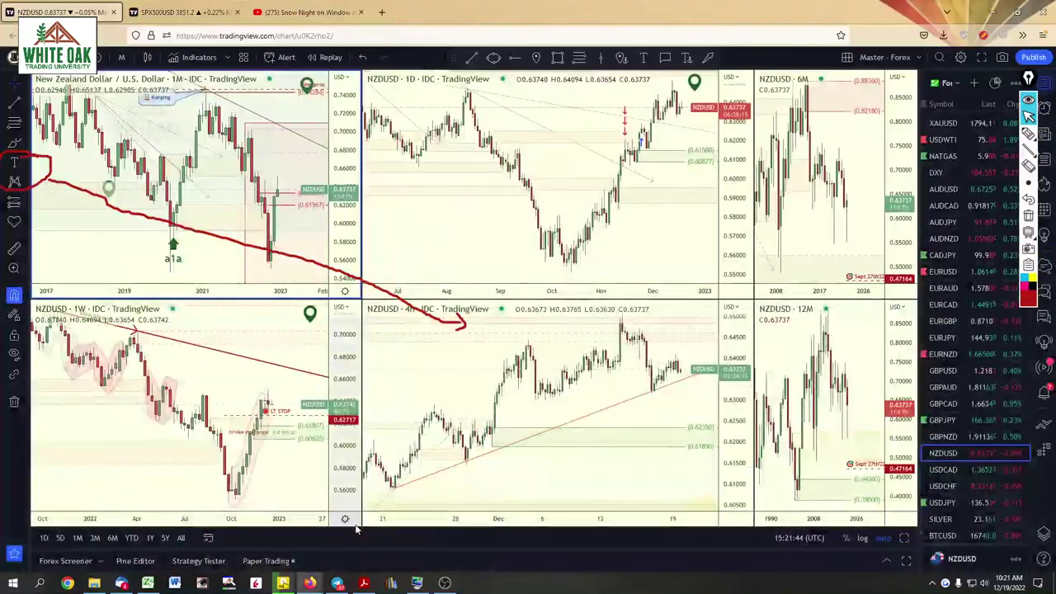
pyautogui.click(948, 122)
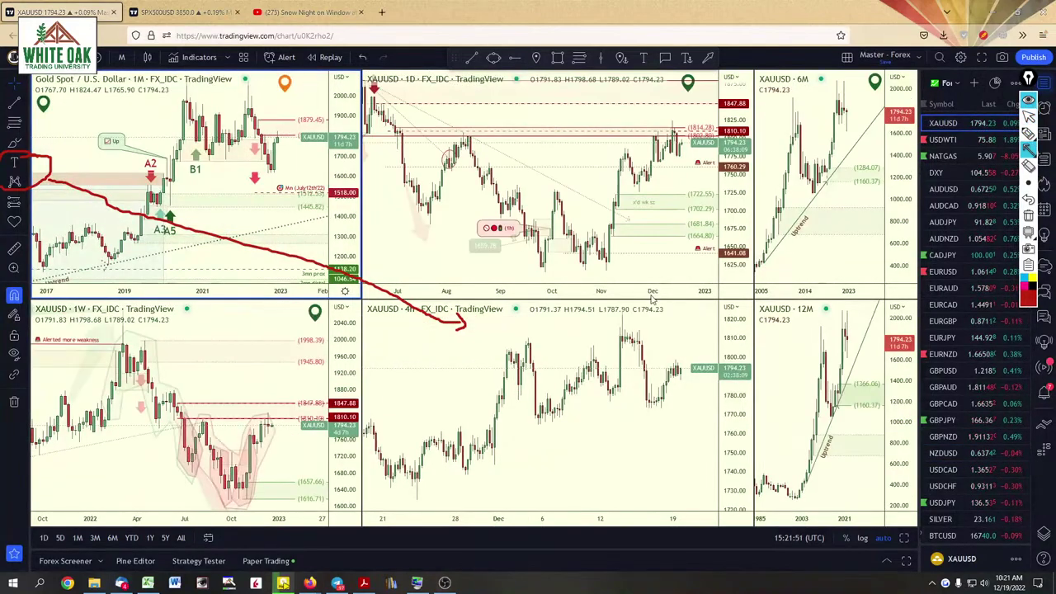
pyautogui.moveTo(238, 376); pyautogui.dragTo(261, 419)
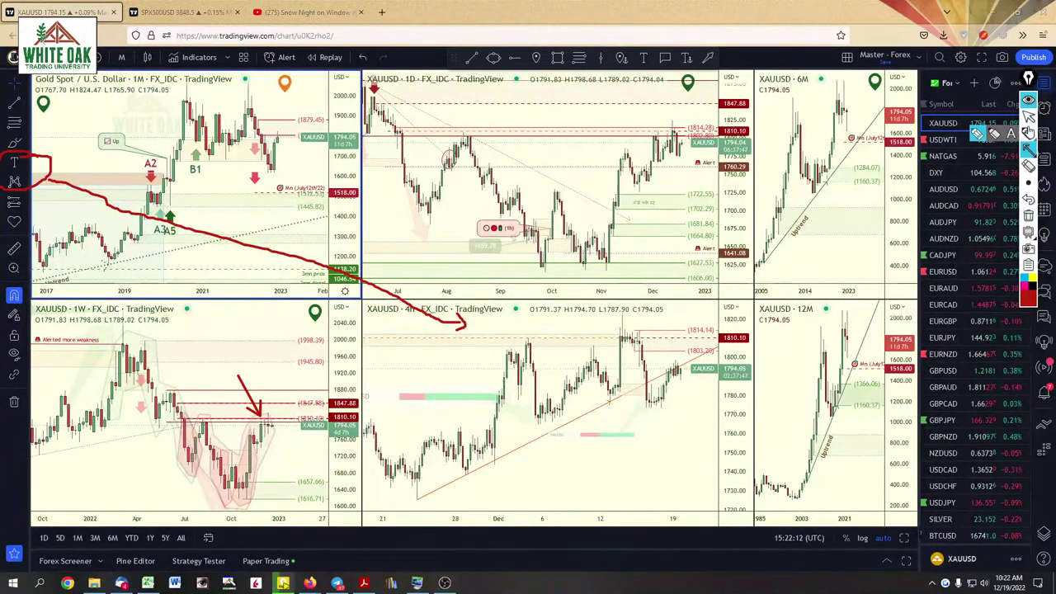
pyautogui.click(994, 11)
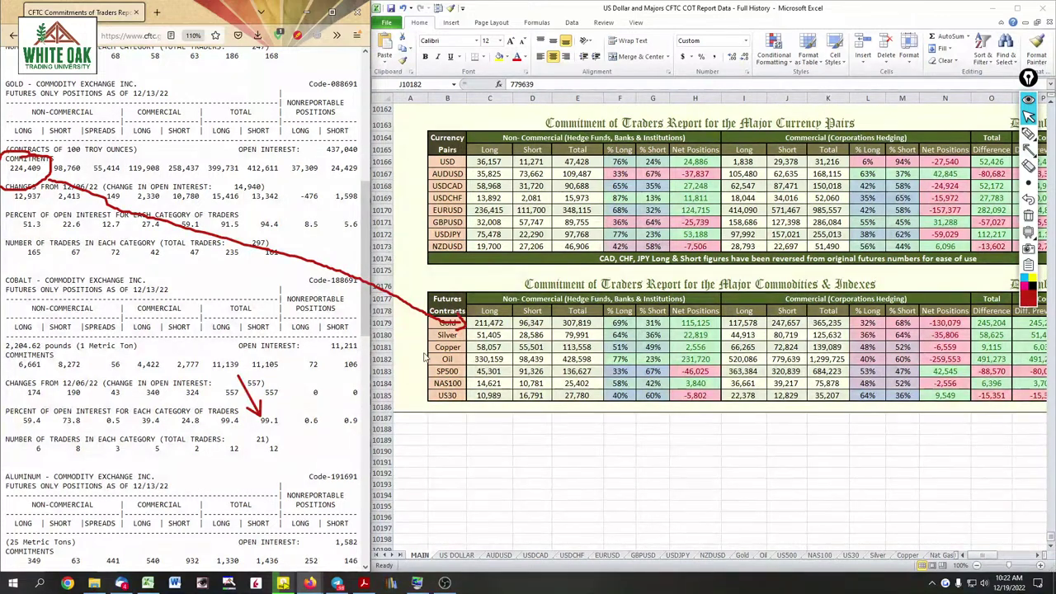
# Enter the Gold non-commercial Long position of 224,409 in the commodities and indexes table
pyautogui.click(505, 326)
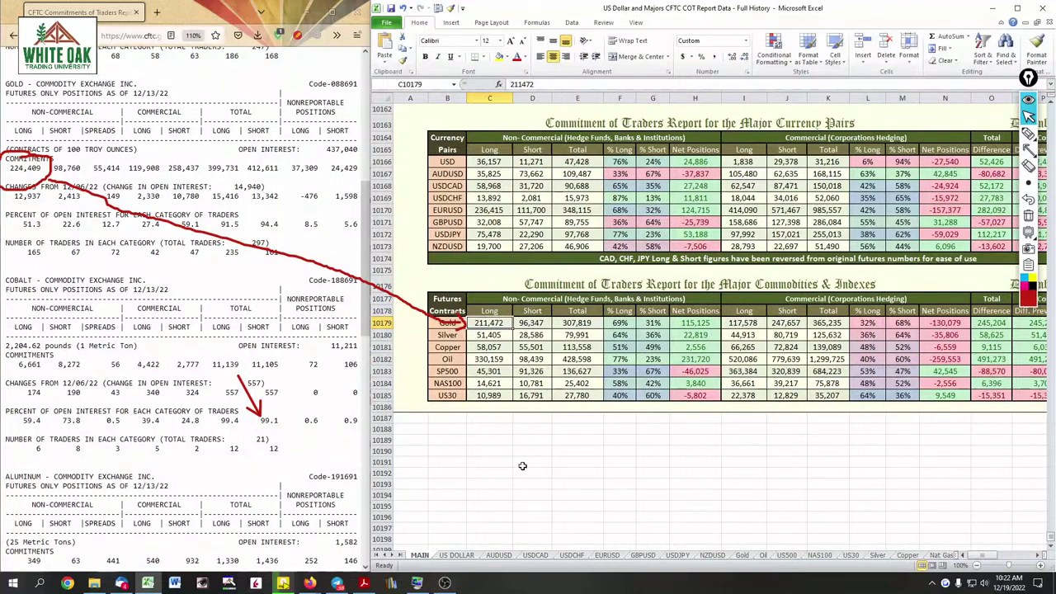
pyautogui.write('224')
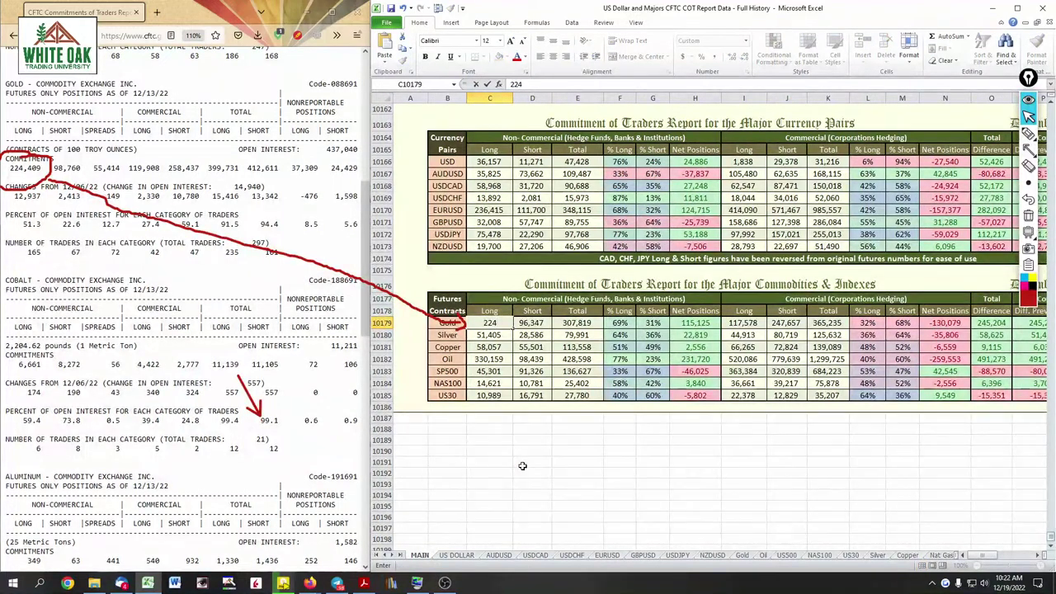
pyautogui.write(',409')
pyautogui.press('Tab')
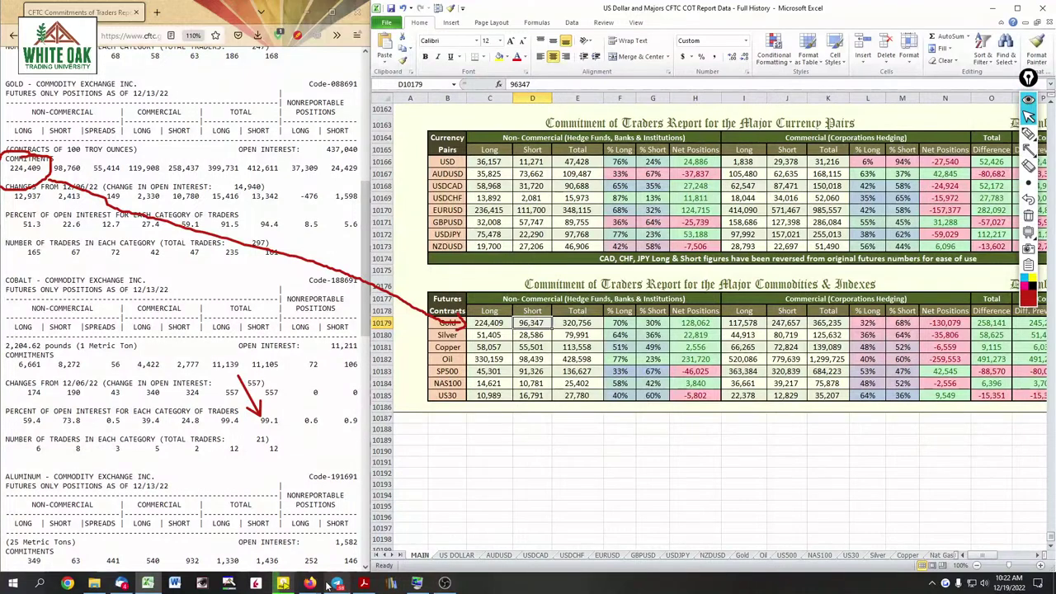
# Switch back to TradingView and review gold's recent price movement on the XAUUSD charts
pyautogui.moveTo(314, 586)
pyautogui.click(359, 532)
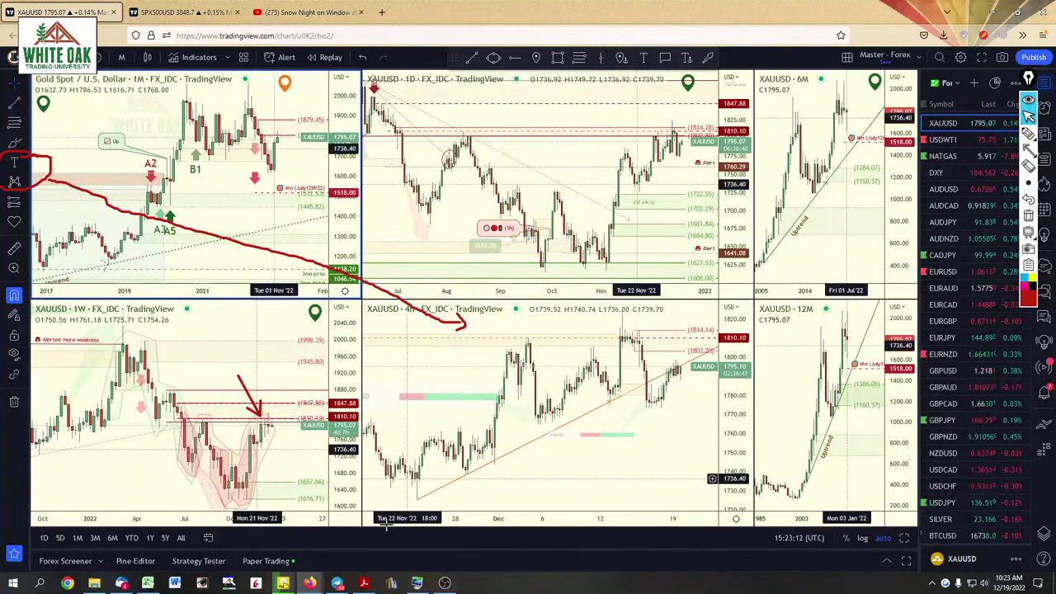
pyautogui.moveTo(321, 583)
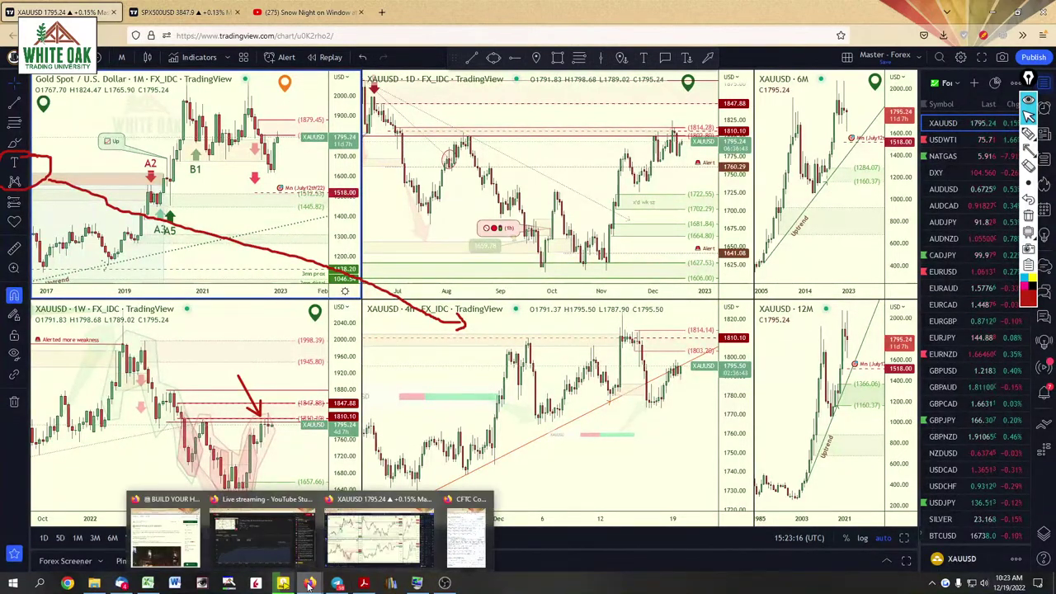
# Switch to the Excel spreadsheet, circle Gold's non-commercial short figure in the CFTC report and draw an arrow from it to Gold's Short cell
pyautogui.click(147, 582)
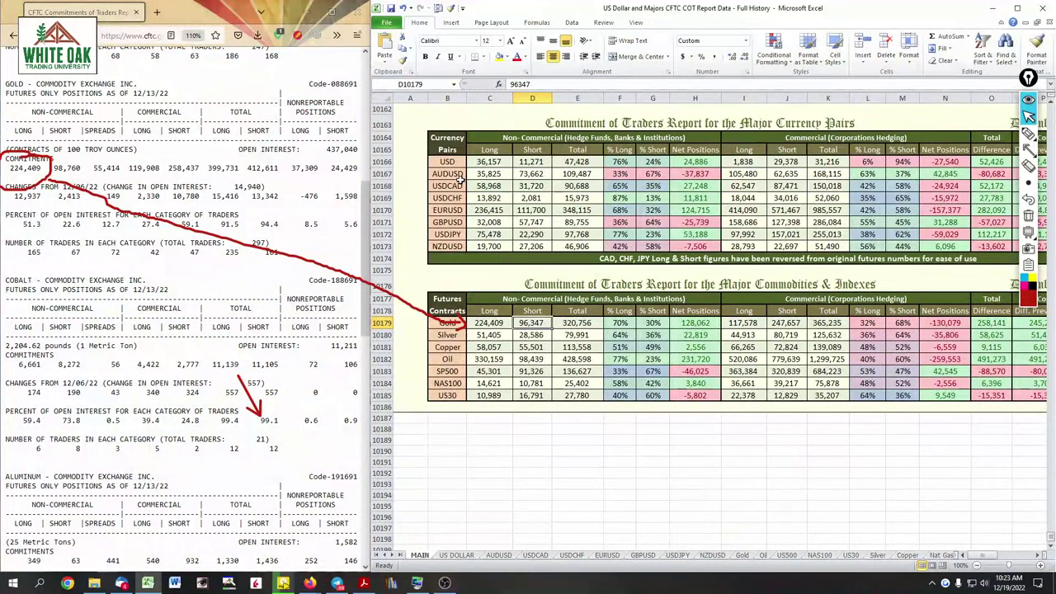
pyautogui.click(1029, 133)
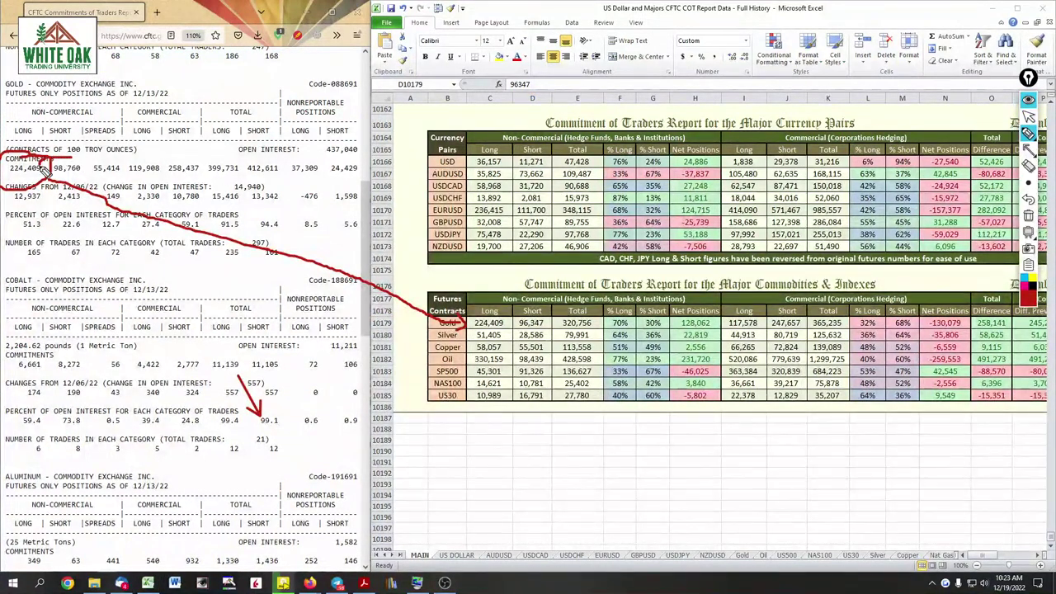
pyautogui.moveTo(46, 169)
pyautogui.mouseDown()
pyautogui.moveTo(74, 197)
pyautogui.moveTo(90, 177)
pyautogui.moveTo(72, 165)
pyautogui.mouseUp()
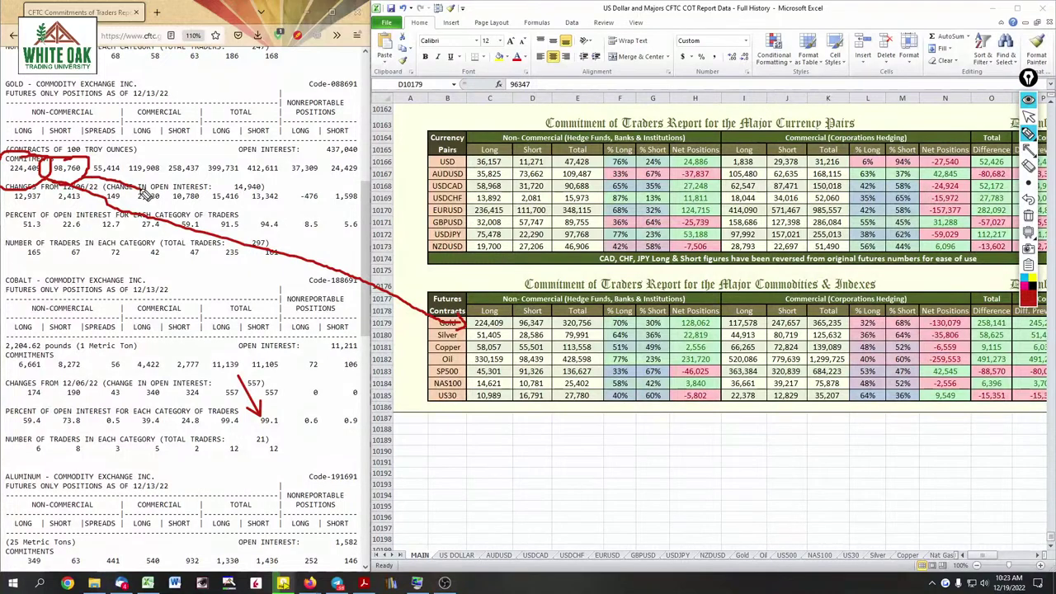
pyautogui.moveTo(198, 210)
pyautogui.mouseDown()
pyautogui.moveTo(478, 274)
pyautogui.moveTo(521, 317)
pyautogui.mouseUp()
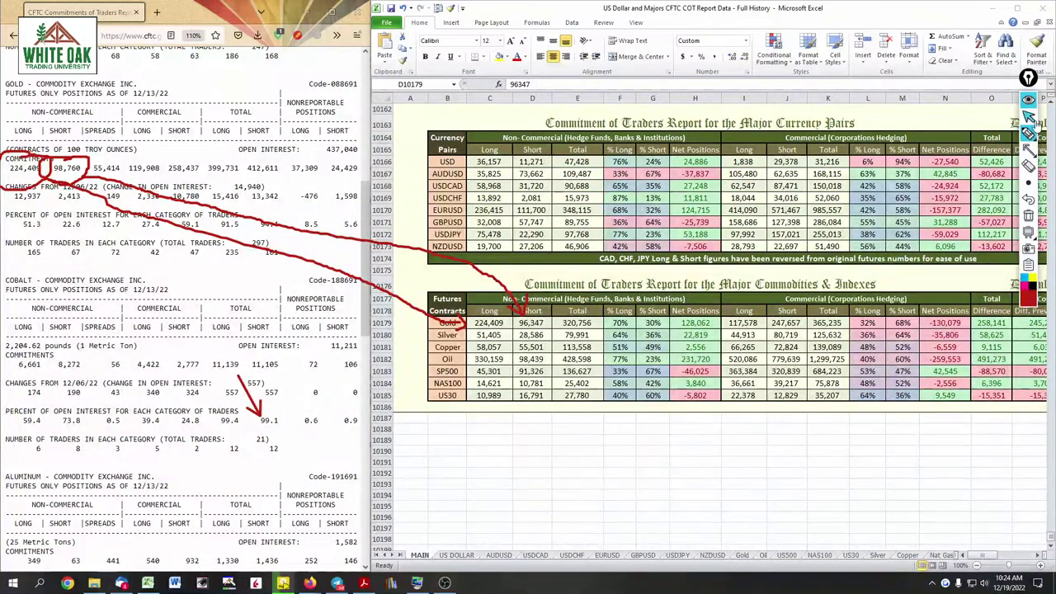
# Enter the Gold non-commercial Short position of 98,760 in the commodities and indexes table
pyautogui.click(1029, 116)
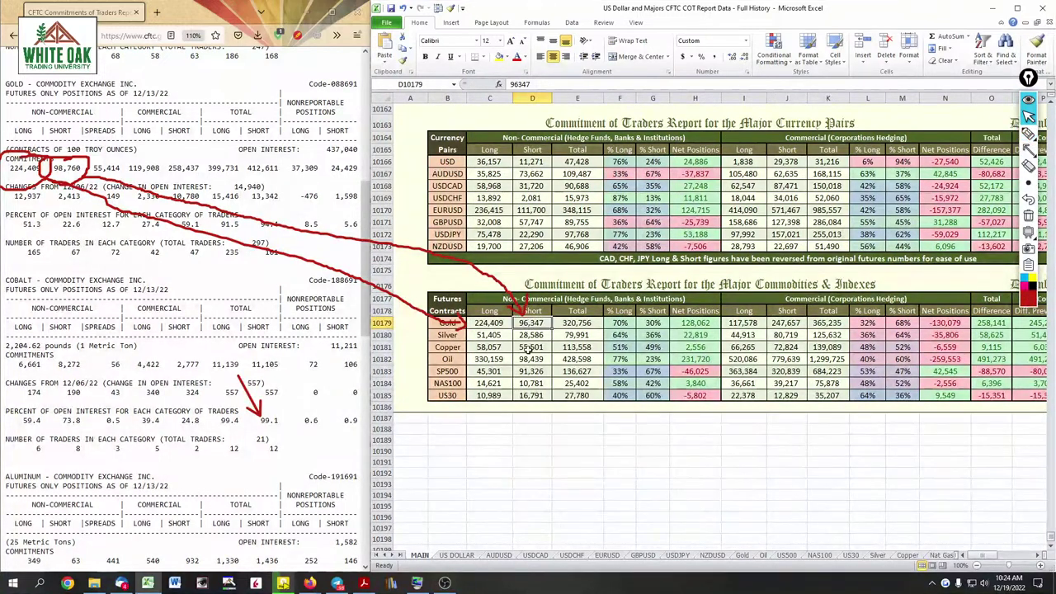
pyautogui.write('98')
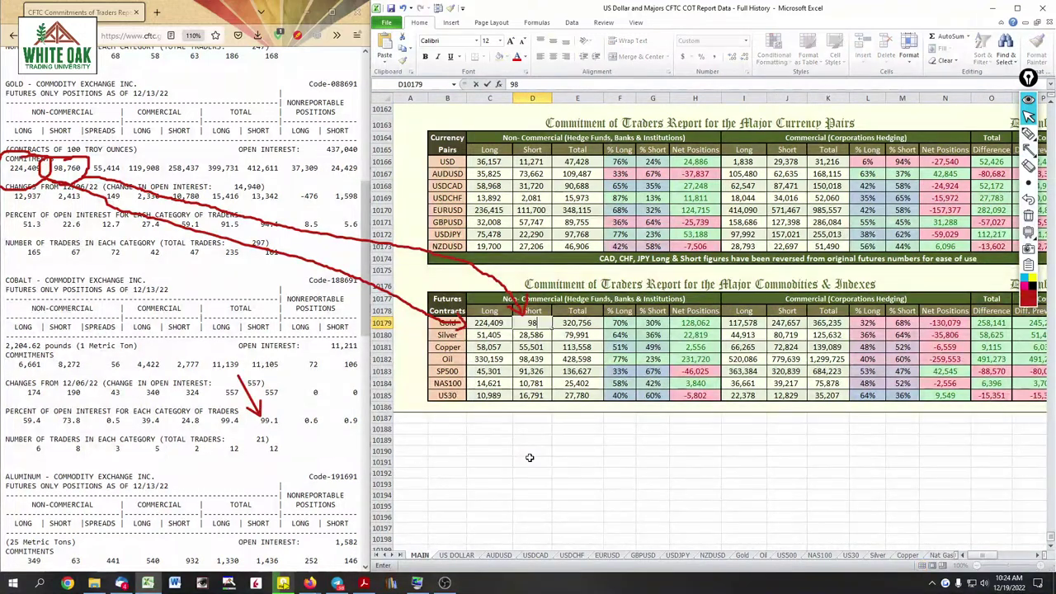
pyautogui.write(',760')
pyautogui.press('Tab')
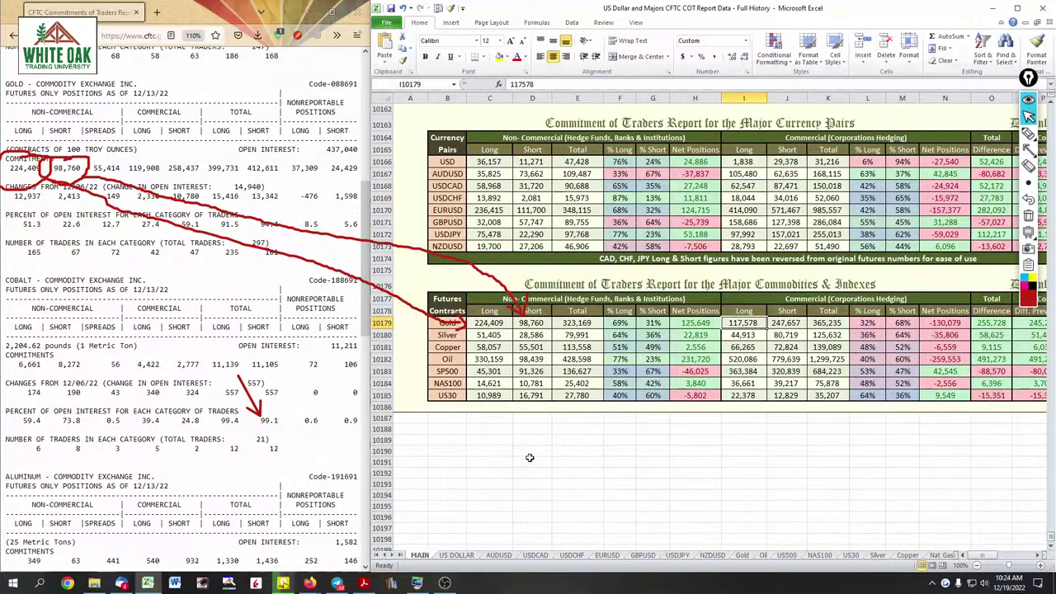
# Enter the Gold commercial positions of 119,908 Long and 258,437 Short, and clear the drawn annotations from the screen
pyautogui.write('11')
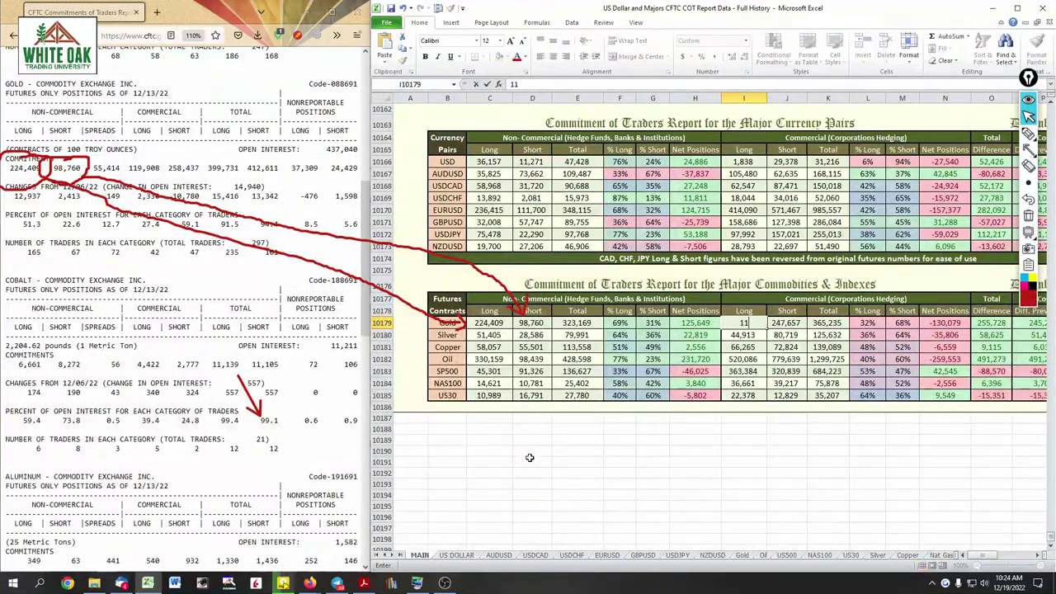
pyautogui.write('9,908')
pyautogui.press('Tab')
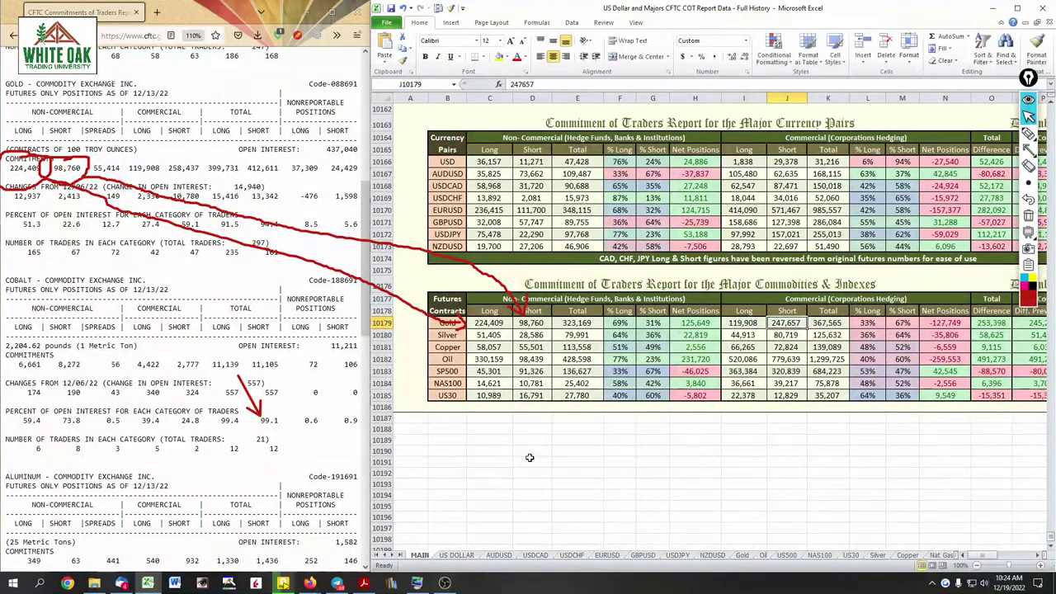
pyautogui.write('25')
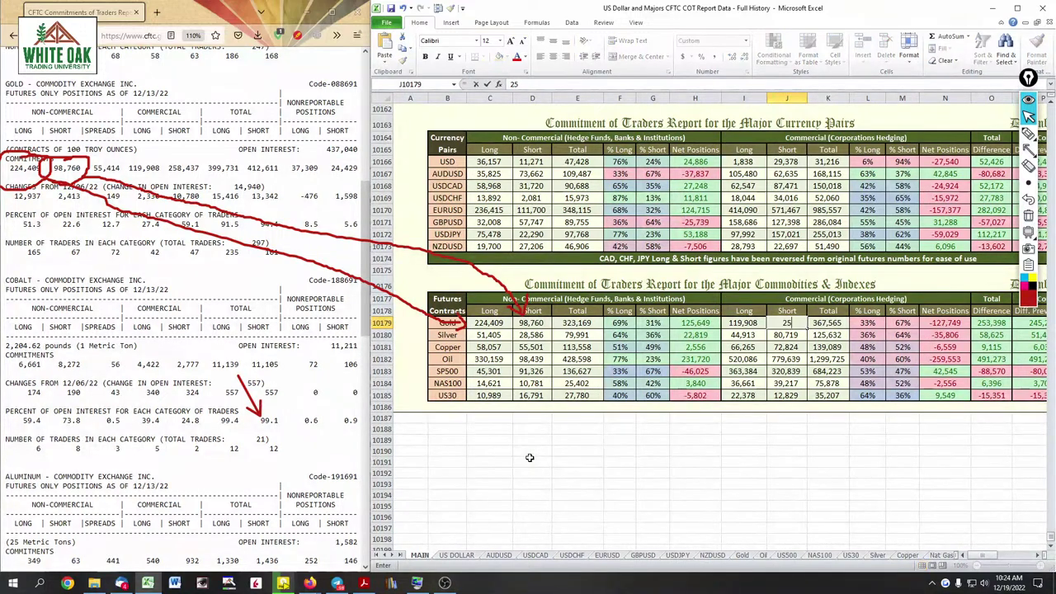
pyautogui.write('8,437')
pyautogui.press('Return')
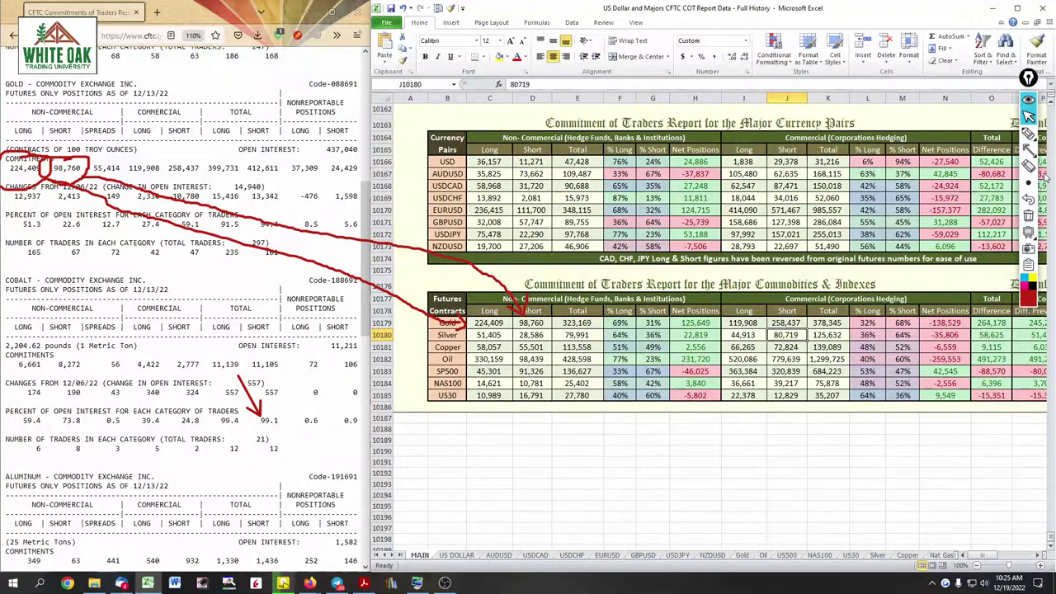
pyautogui.click(1030, 216)
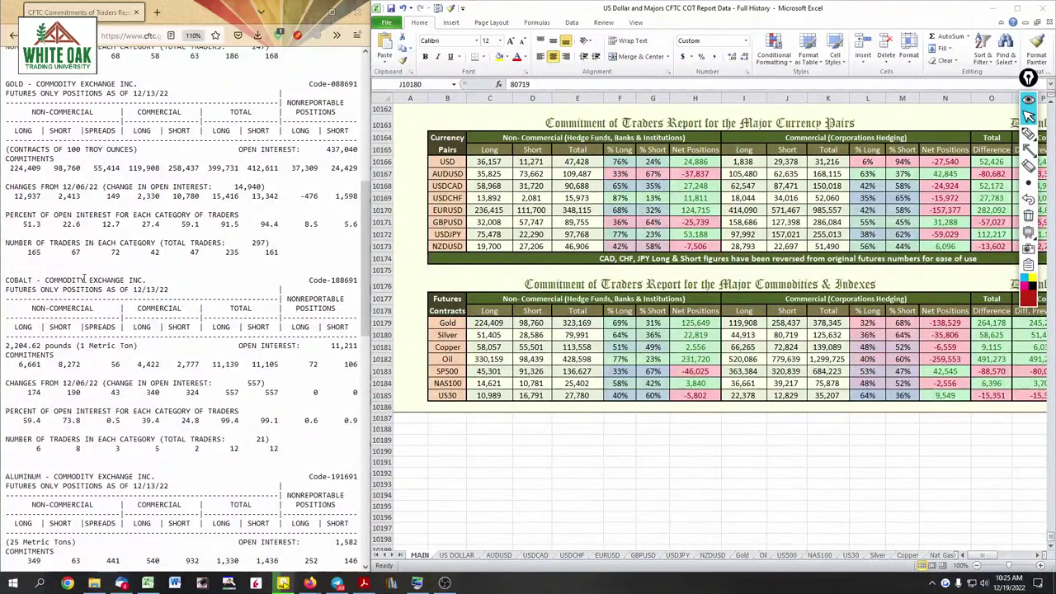
# Open the ICE Futures U.S. futures-only short format report from the CFTC report list and highlight the USD Index contract heading
pyautogui.hotkey('alt', 'Left')
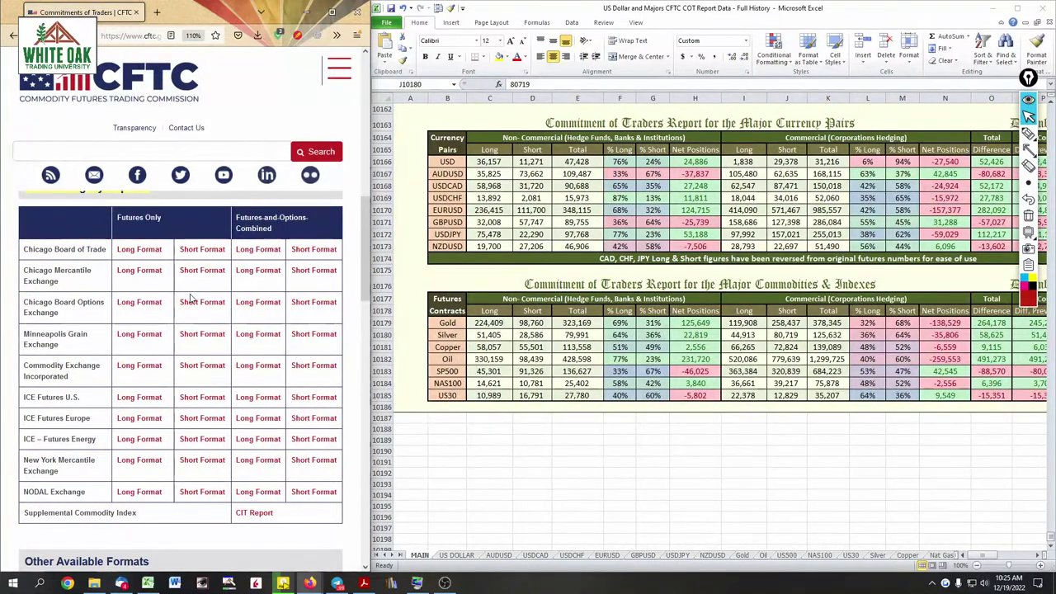
pyautogui.click(185, 400)
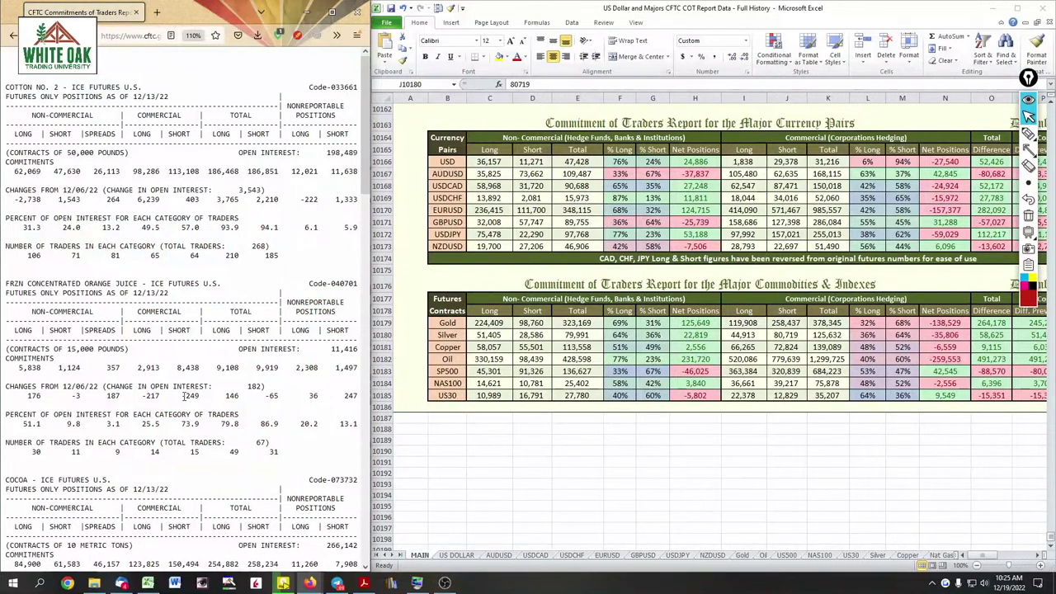
pyautogui.scroll(-5, 185, 396)
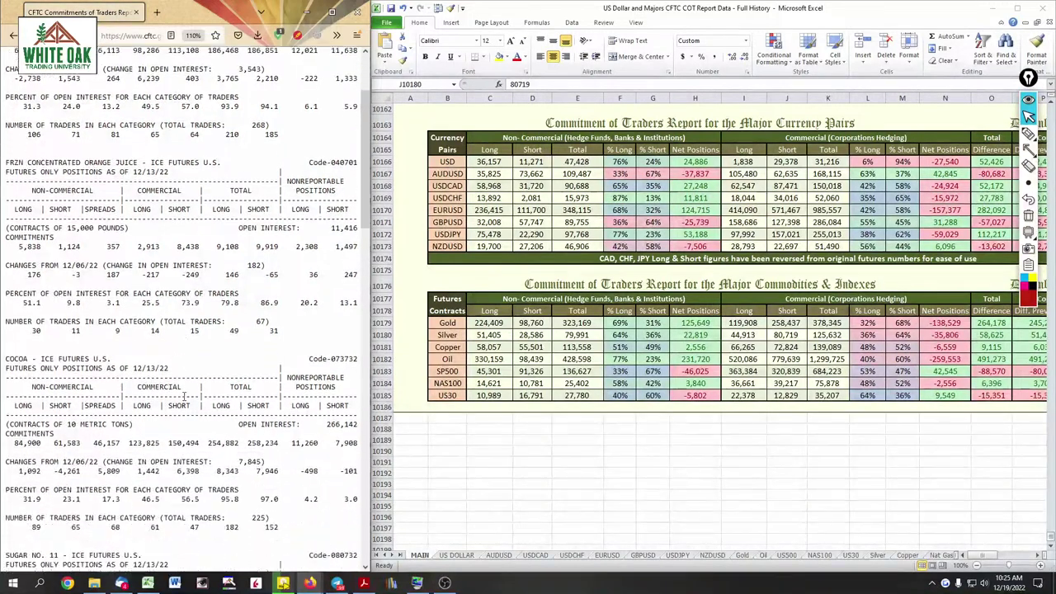
pyautogui.scroll(-12, 185, 396)
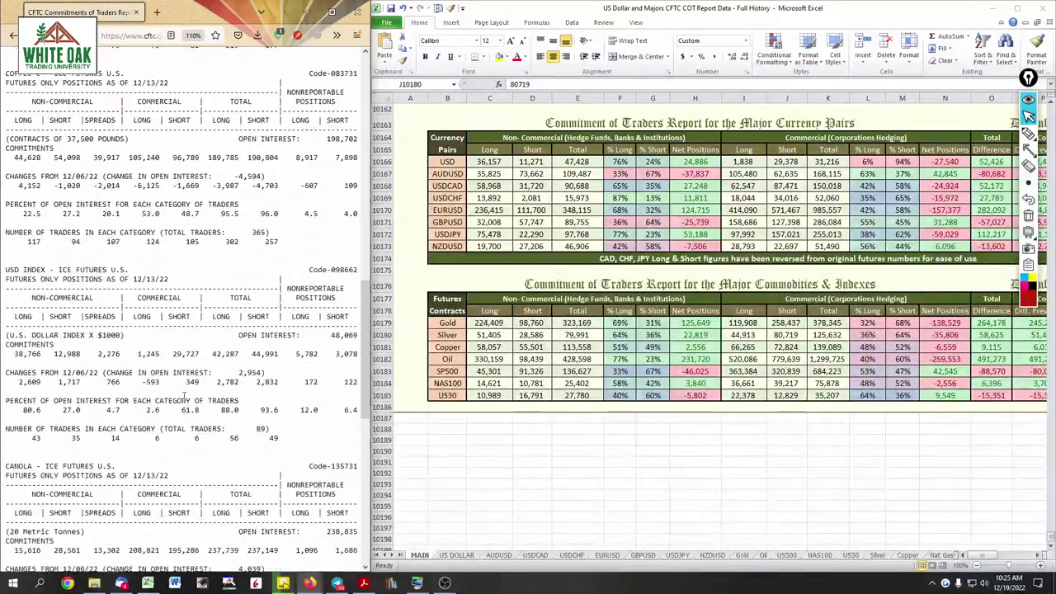
pyautogui.scroll(-3, 184, 396)
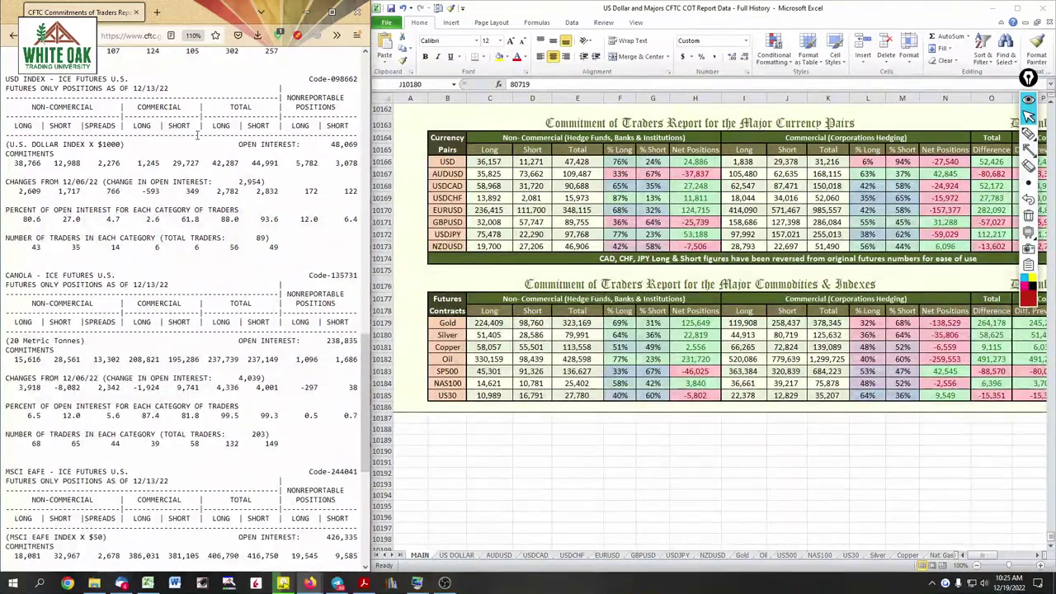
pyautogui.moveTo(183, 91); pyautogui.dragTo(8, 71)
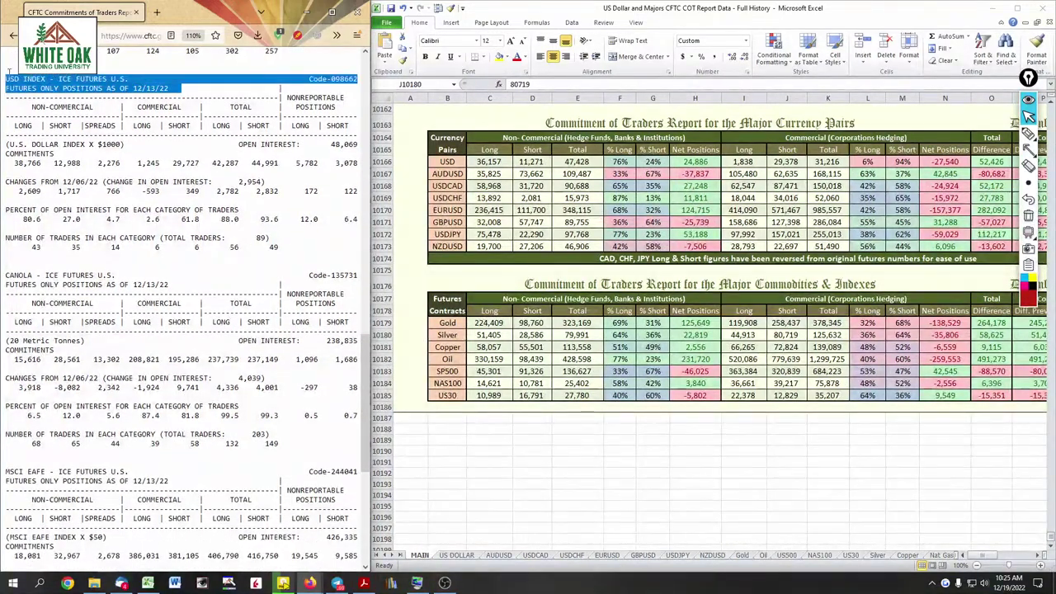
# Enter the USD non-commercial Long position of 38,766 in the major currency pairs table
pyautogui.click(482, 161)
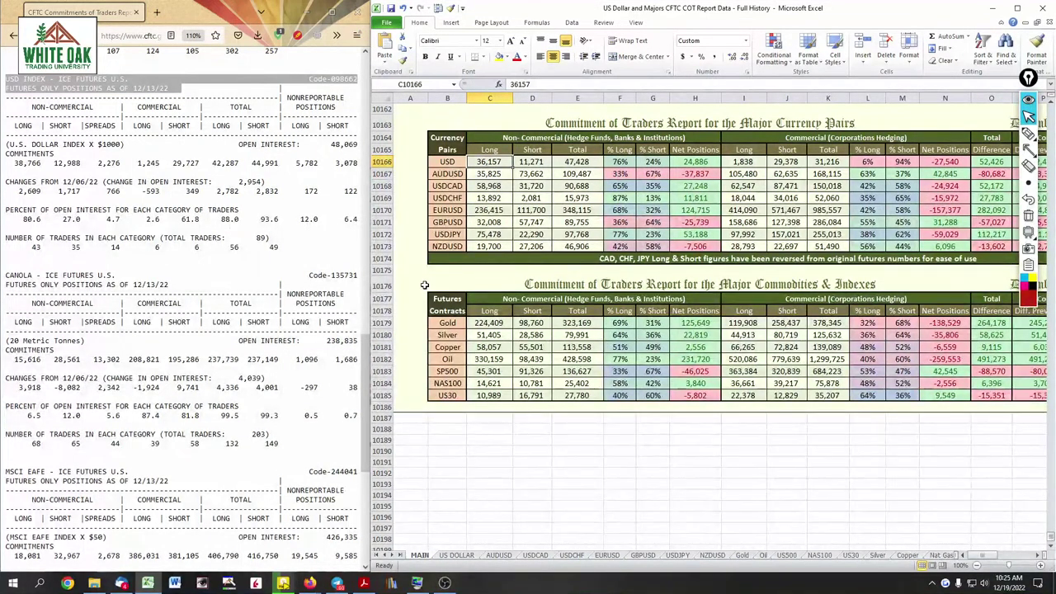
pyautogui.write('38')
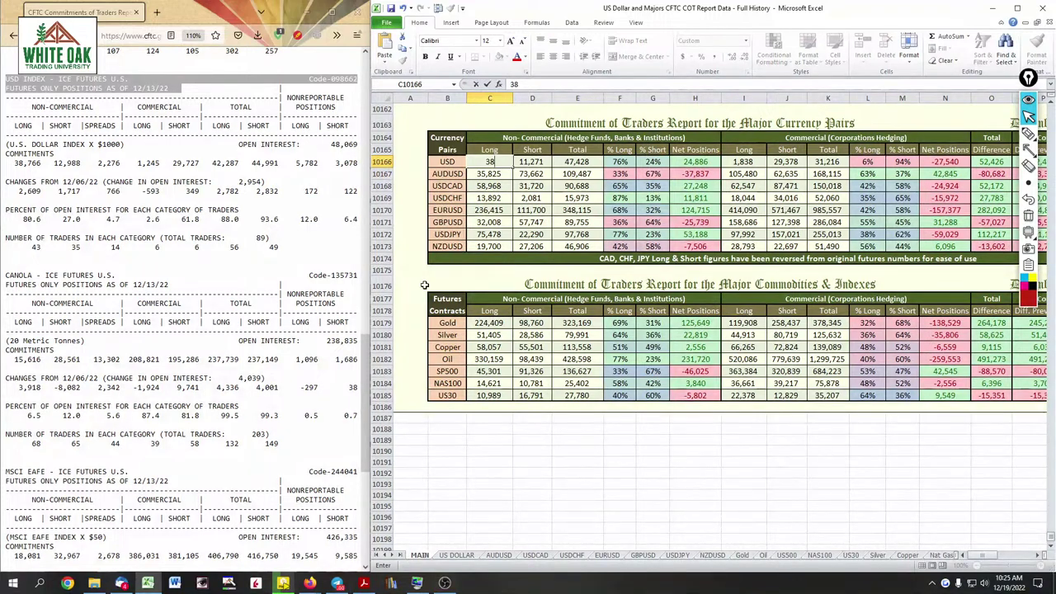
pyautogui.write('766')
pyautogui.press('Tab')
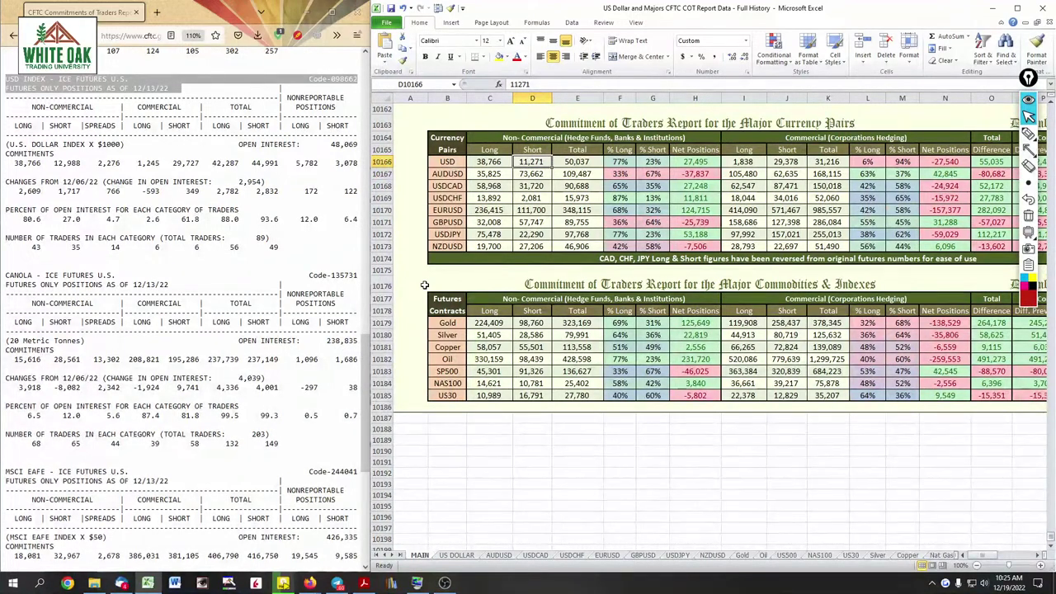
# Switch to TradingView, load the DXY charts and examine the monthly chart at full size before restoring the multi-chart layout
pyautogui.moveTo(282, 581)
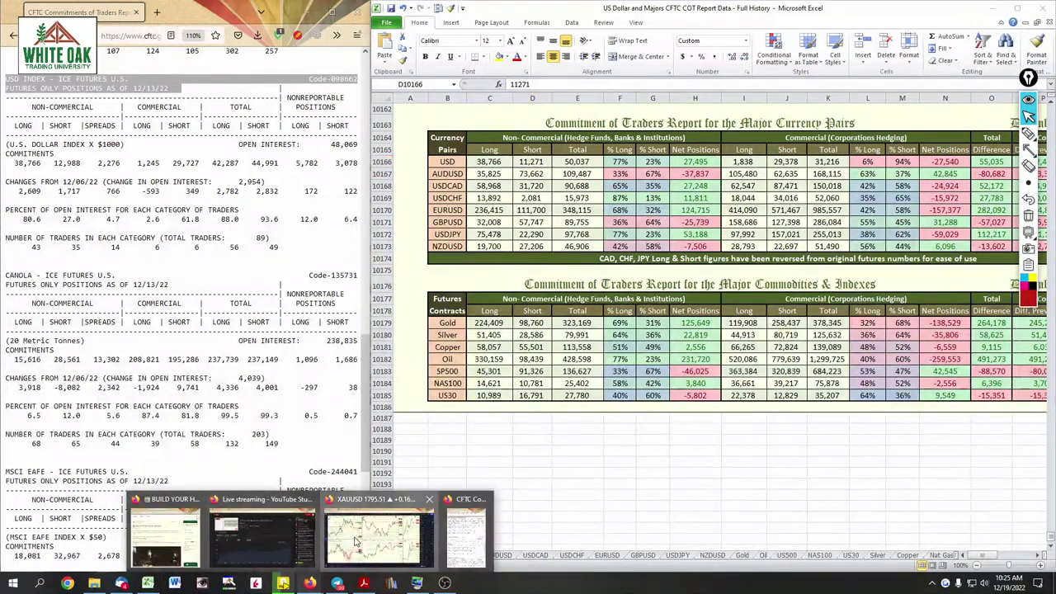
pyautogui.click(170, 537)
pyautogui.press('Down')
pyautogui.press('Down')
pyautogui.press('Down')
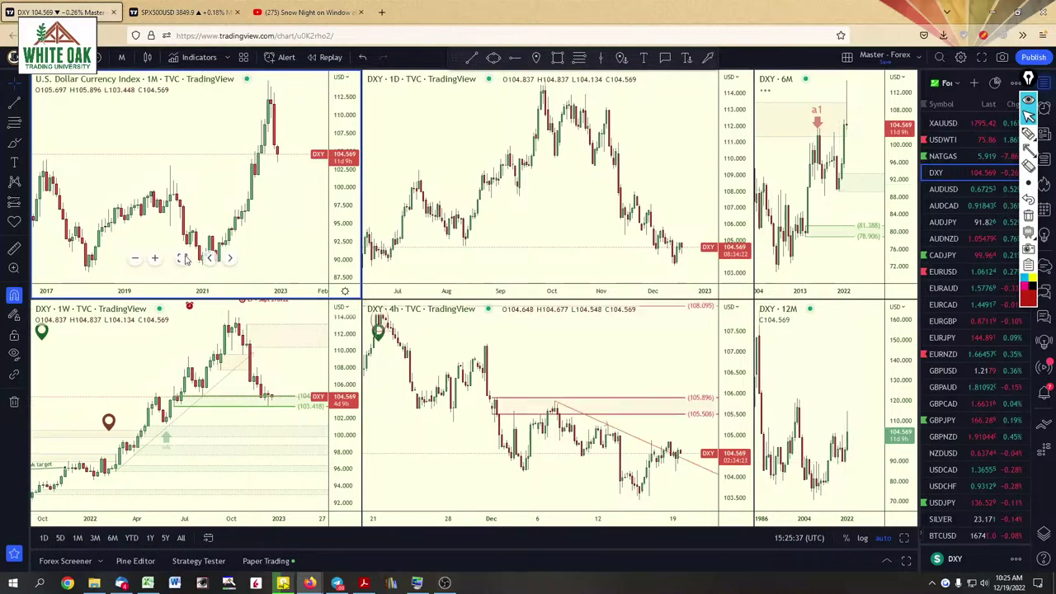
pyautogui.hotkey('alt', 'Return')
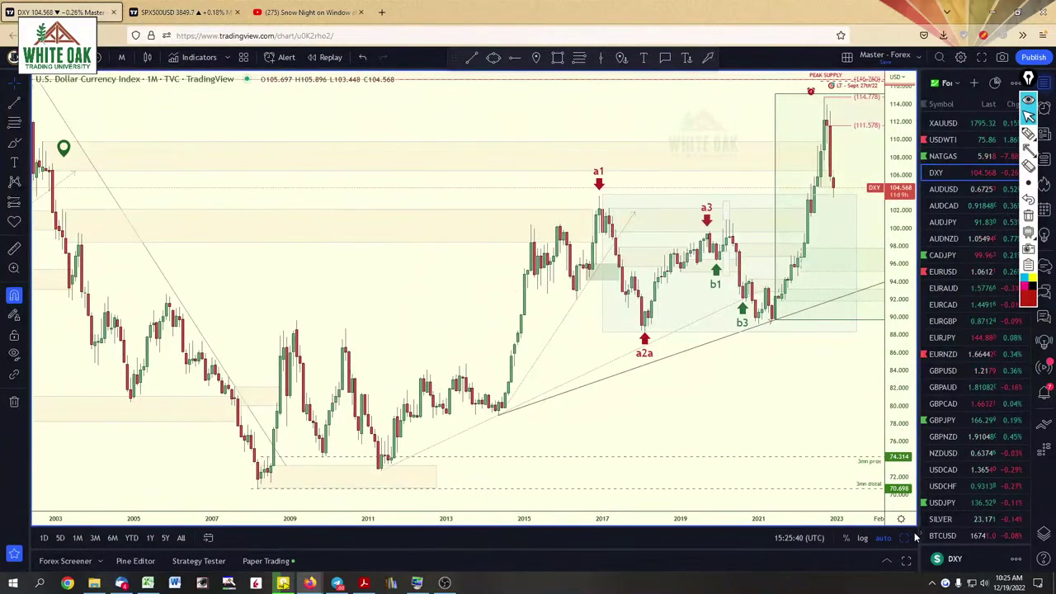
pyautogui.click(907, 539)
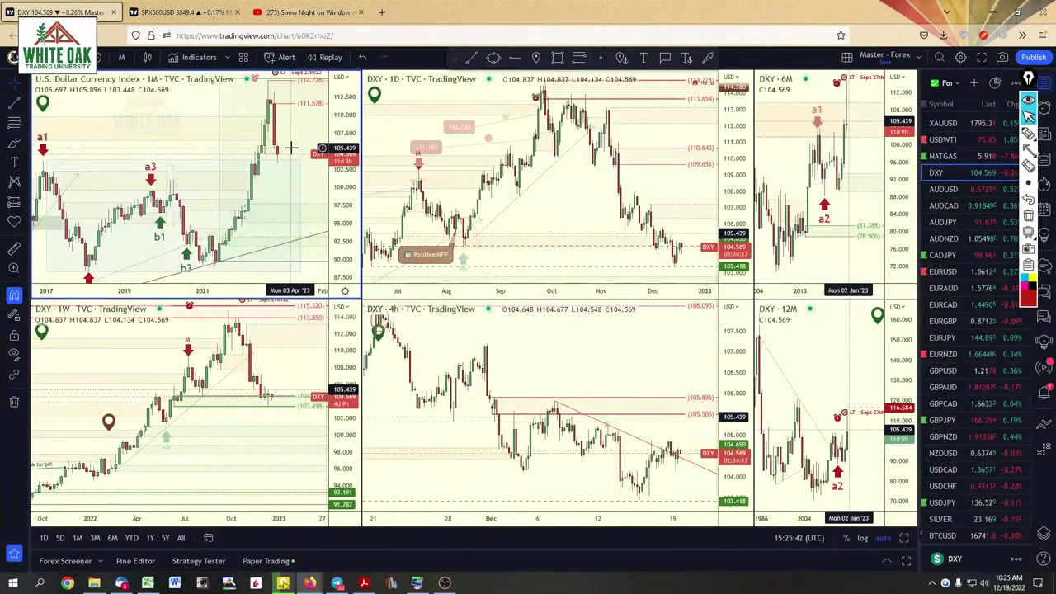
# Enlarge the weekly DXY chart and circle the August low and the latest candles, clearing the marks when finished
pyautogui.click(213, 414)
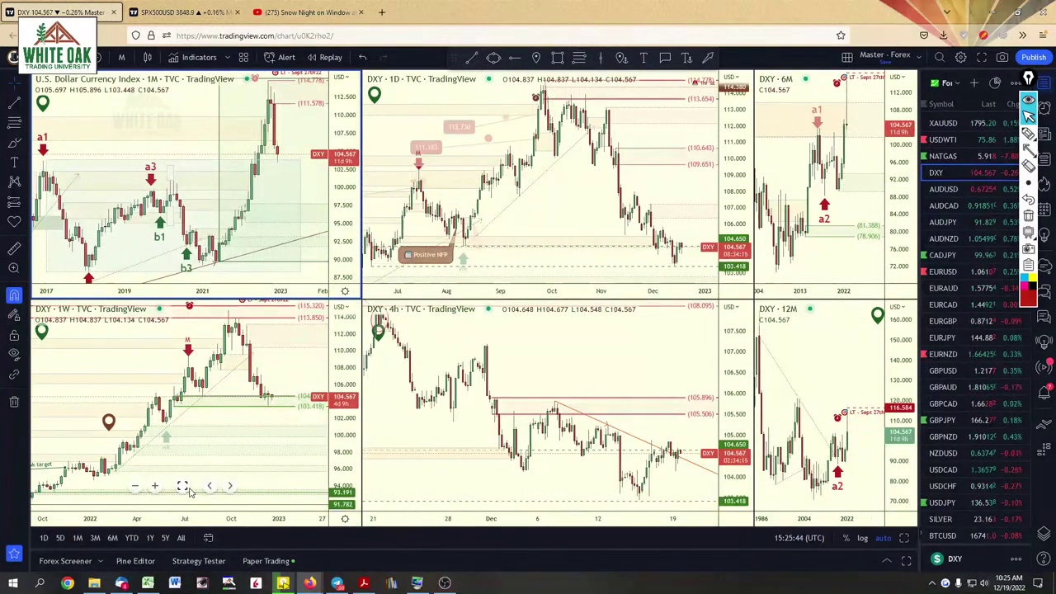
pyautogui.hotkey('alt', 'Return')
pyautogui.scroll(5, 309, 410)
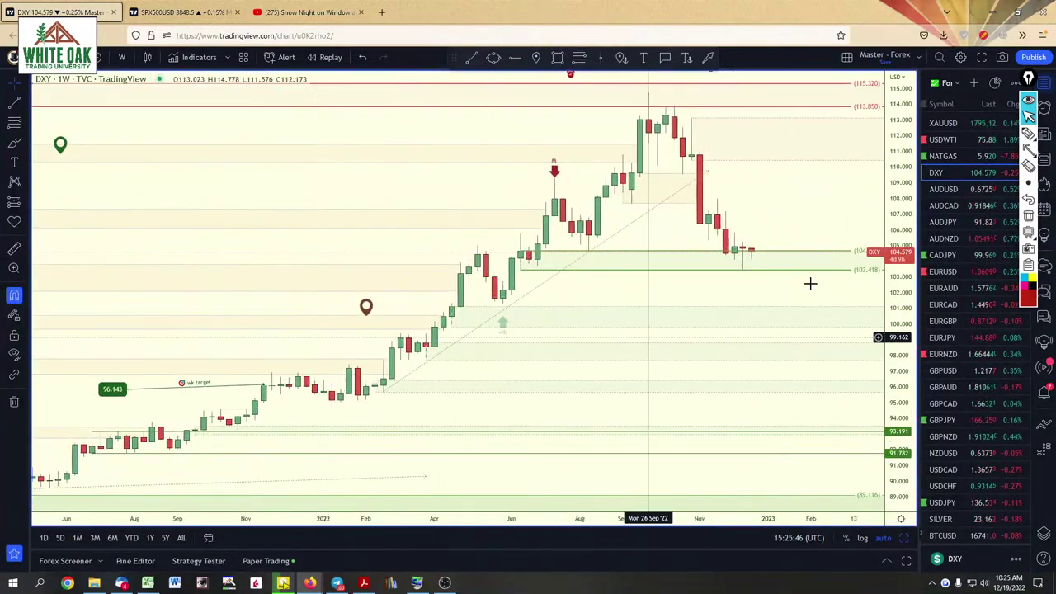
pyautogui.click(1029, 133)
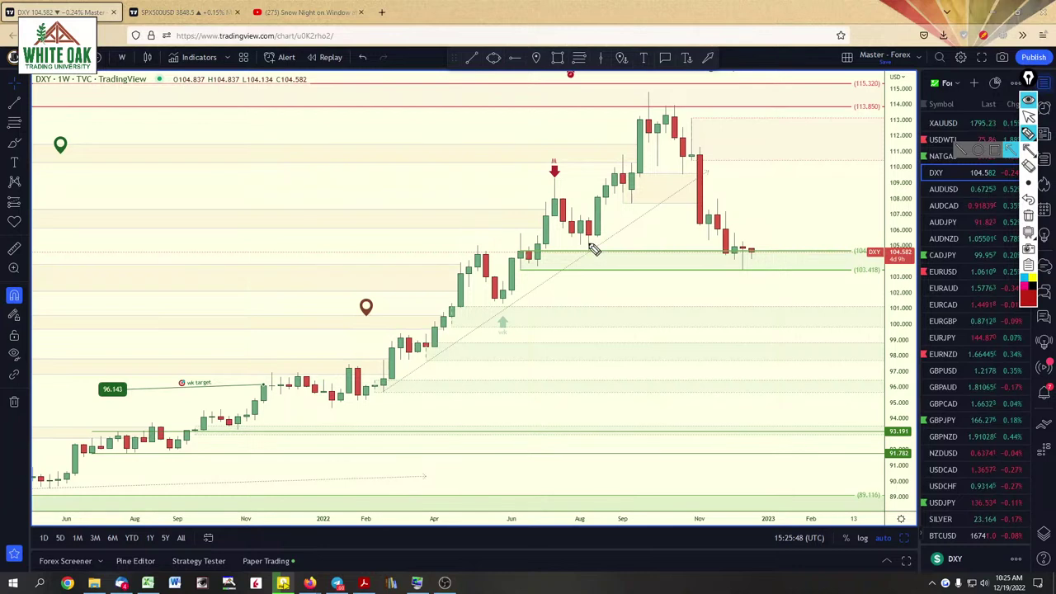
pyautogui.moveTo(589, 244)
pyautogui.mouseDown()
pyautogui.moveTo(595, 267)
pyautogui.moveTo(598, 245)
pyautogui.moveTo(578, 242)
pyautogui.mouseUp()
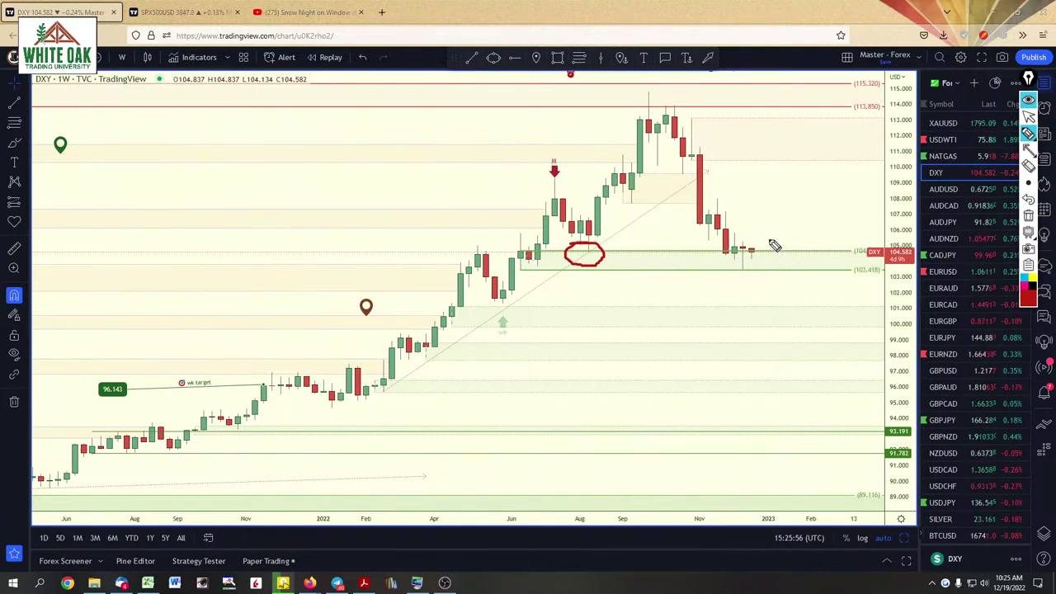
pyautogui.moveTo(767, 239)
pyautogui.mouseDown()
pyautogui.moveTo(686, 272)
pyautogui.moveTo(813, 258)
pyautogui.moveTo(693, 232)
pyautogui.mouseUp()
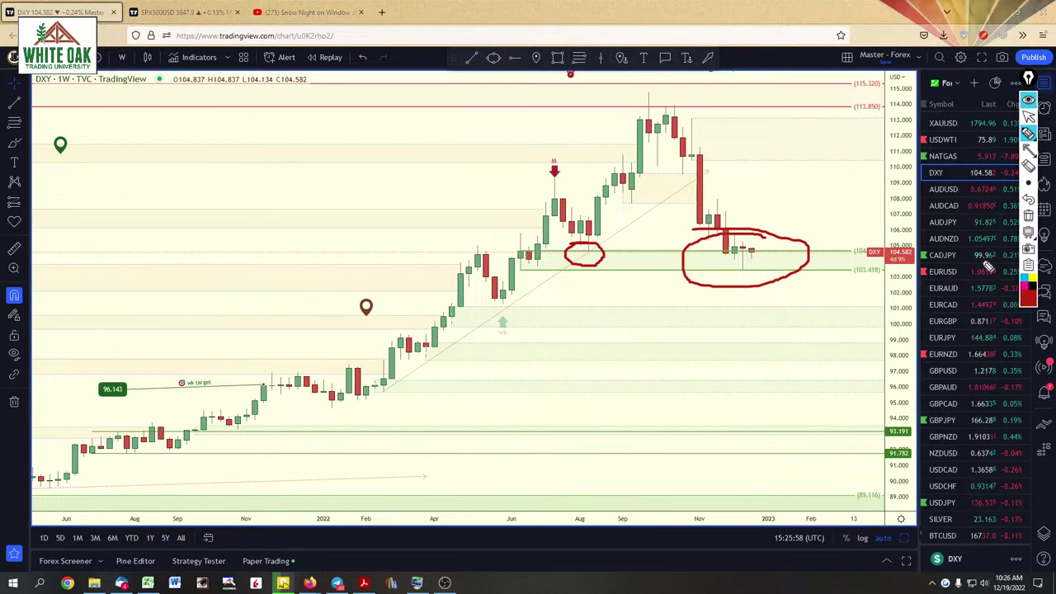
pyautogui.click(1029, 216)
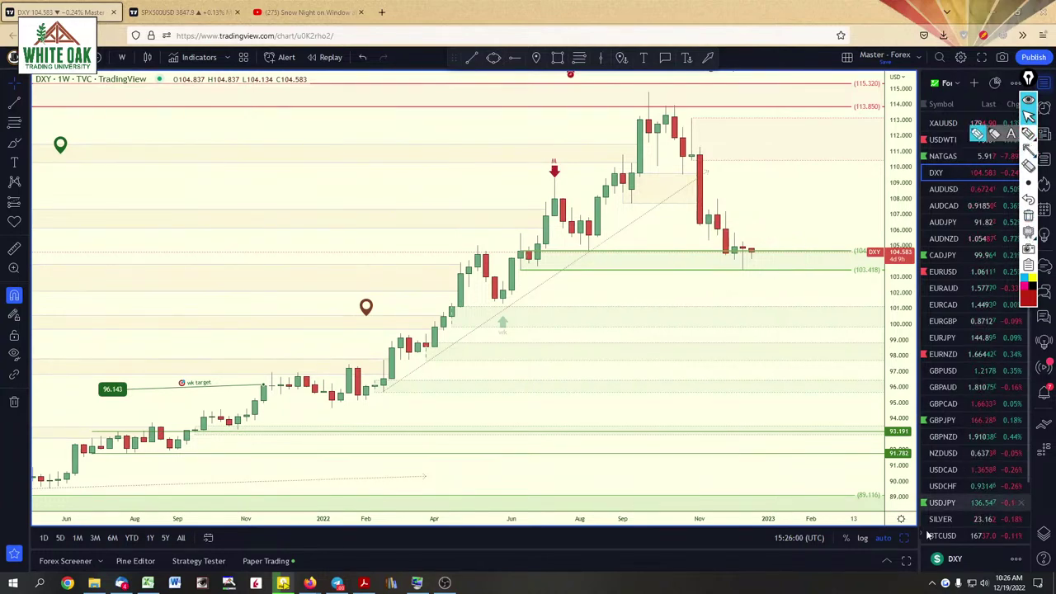
pyautogui.click(309, 583)
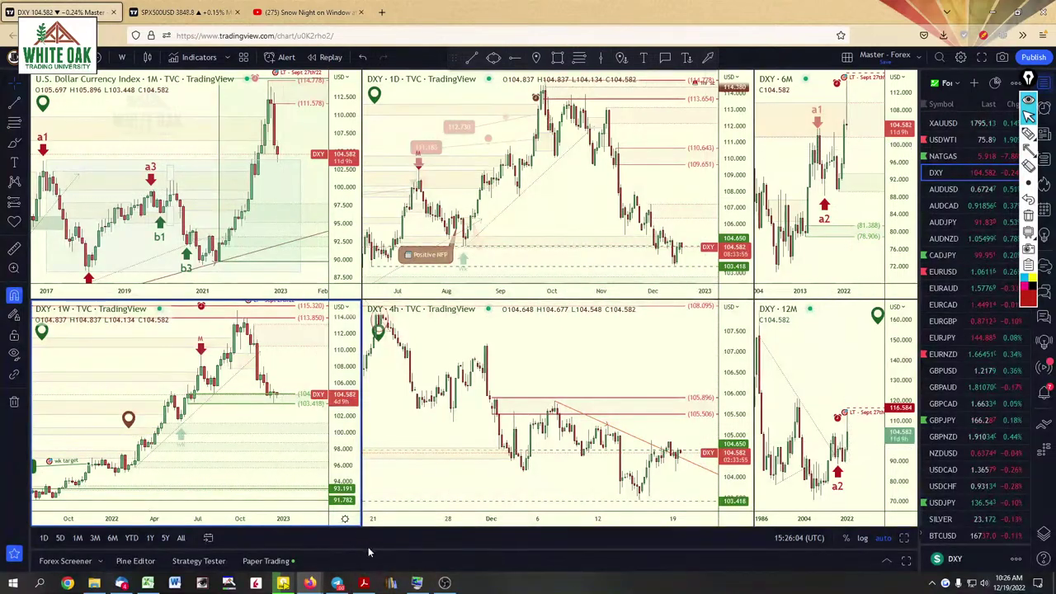
# Switch back to the Excel workbook and enter the USD non-commercial Short position of 12,988 in the major currency pairs table
pyautogui.click(993, 12)
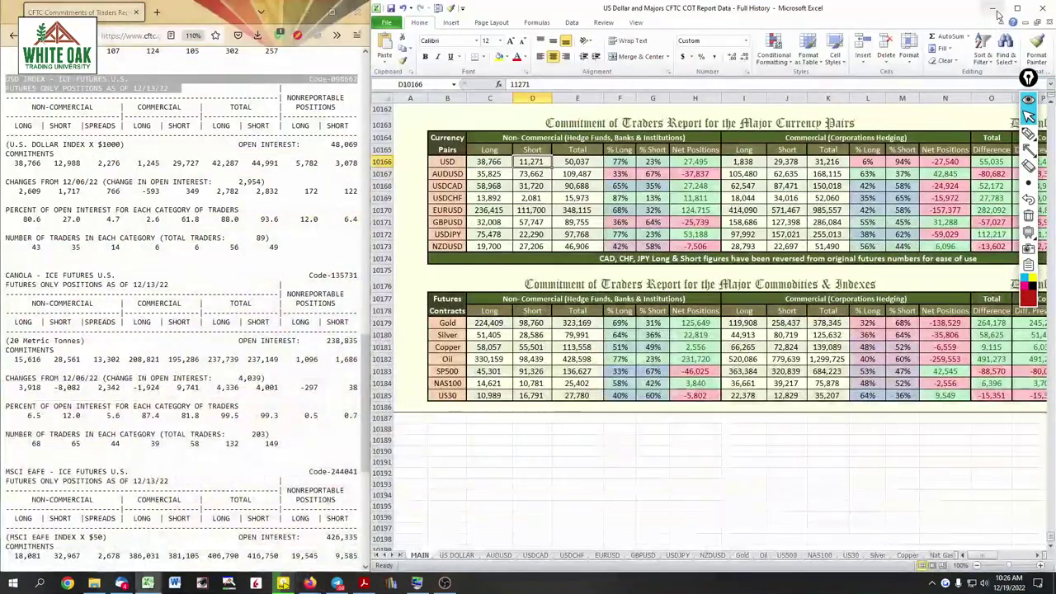
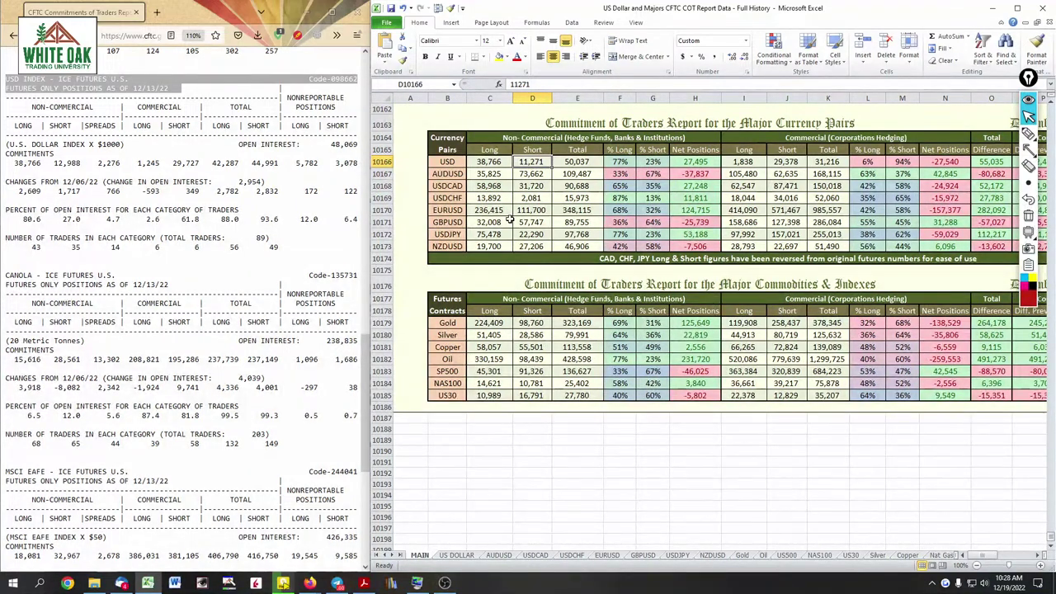
pyautogui.write('12')
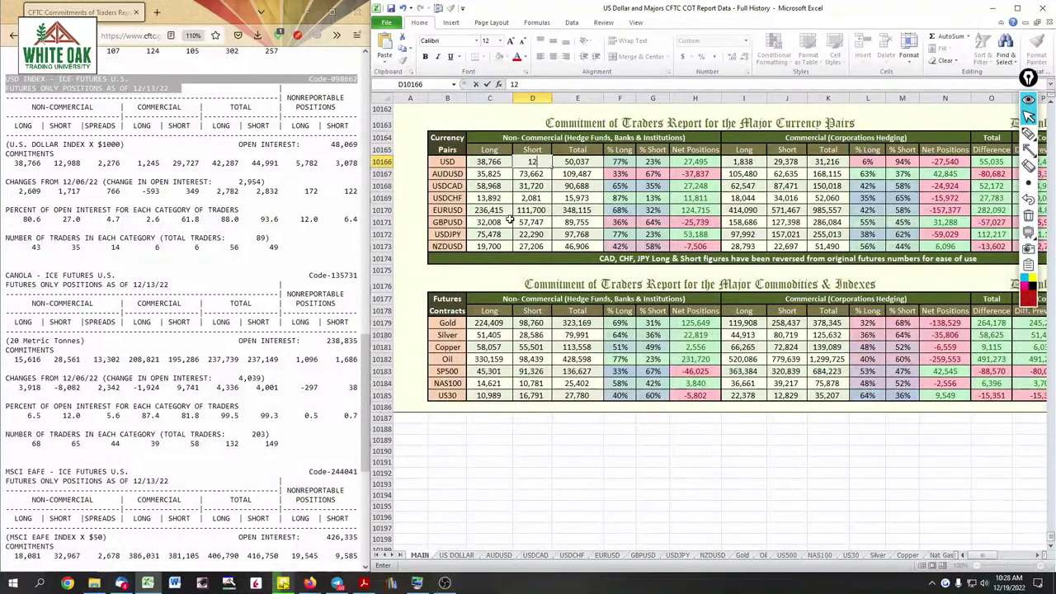
pyautogui.write(',988')
pyautogui.press('Tab')
# Enter the USD commercial positions in the major currency pairs table: Long 1,245 and Short 29,727
pyautogui.press('Tab')
pyautogui.press('Tab')
pyautogui.press('Tab')
pyautogui.press('Tab')
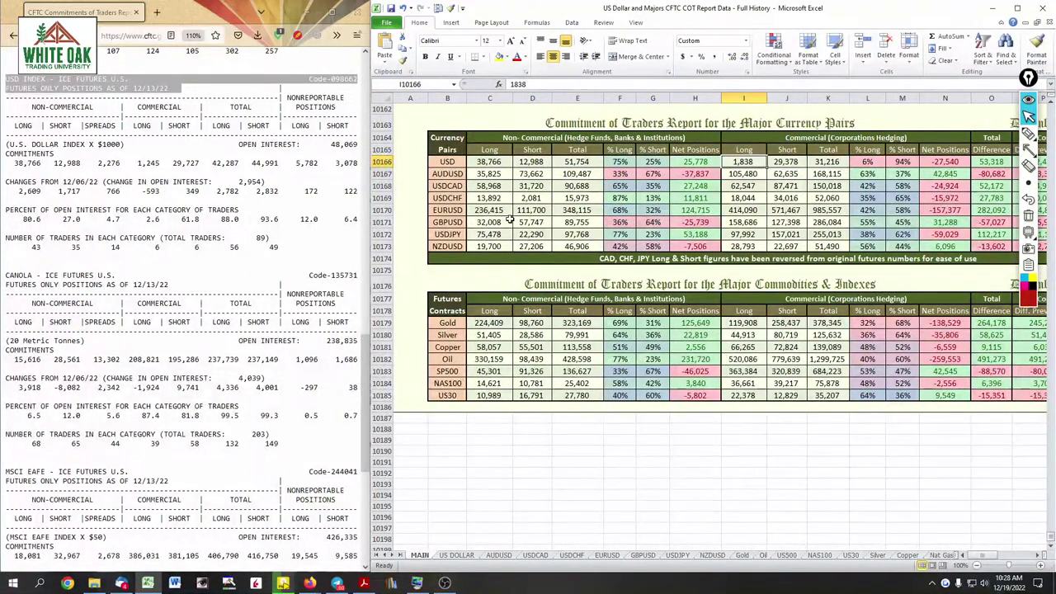
pyautogui.write('1245')
pyautogui.press('Tab')
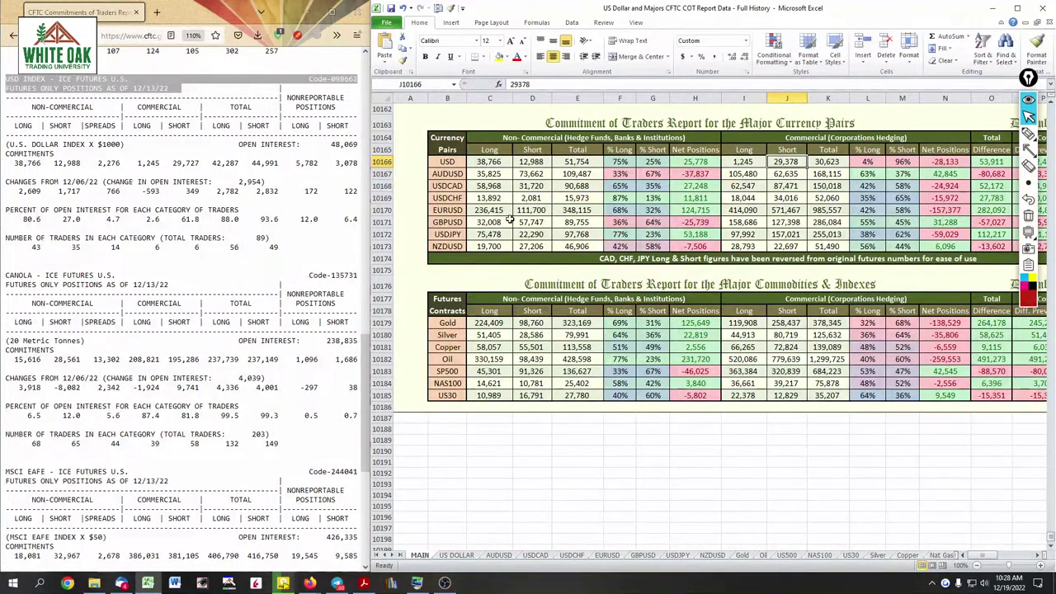
pyautogui.write('29')
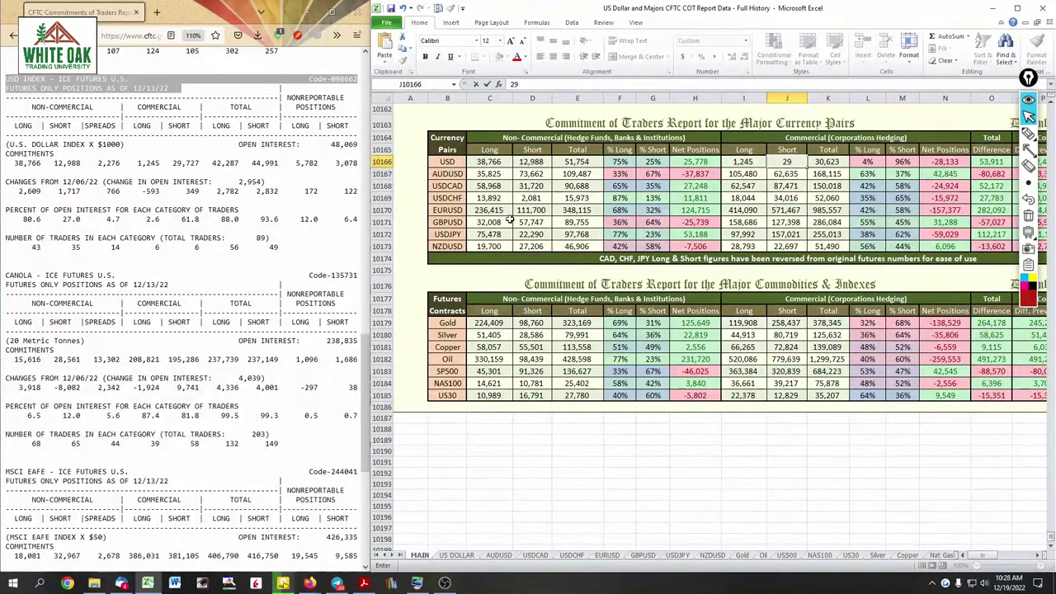
pyautogui.write(',727')
pyautogui.press('Return')
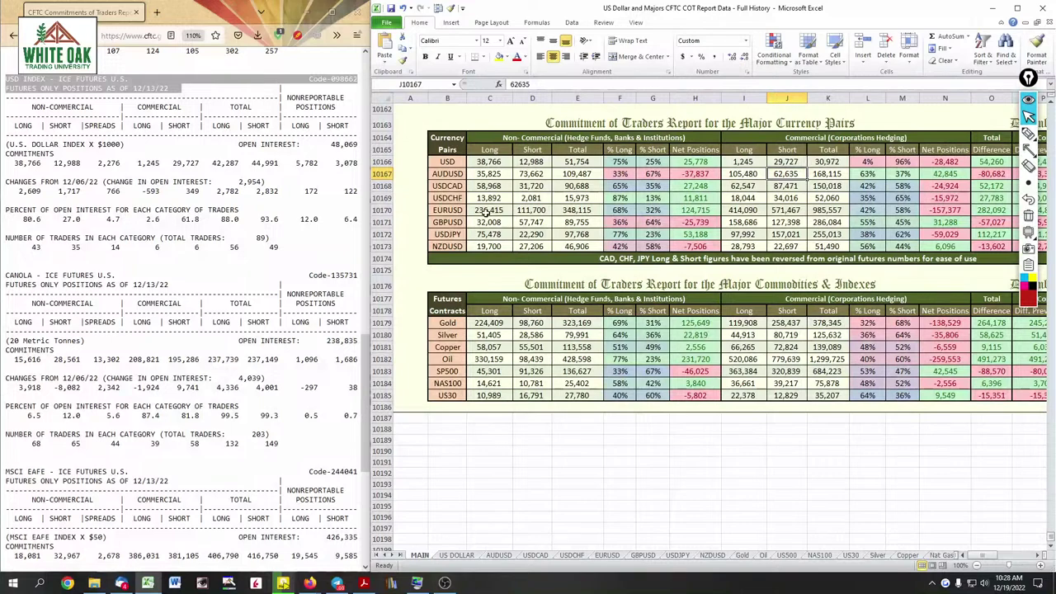
# Return to the CFTC report list and check the previous-week comparison columns of both tables in the spreadsheet
pyautogui.click(11, 36)
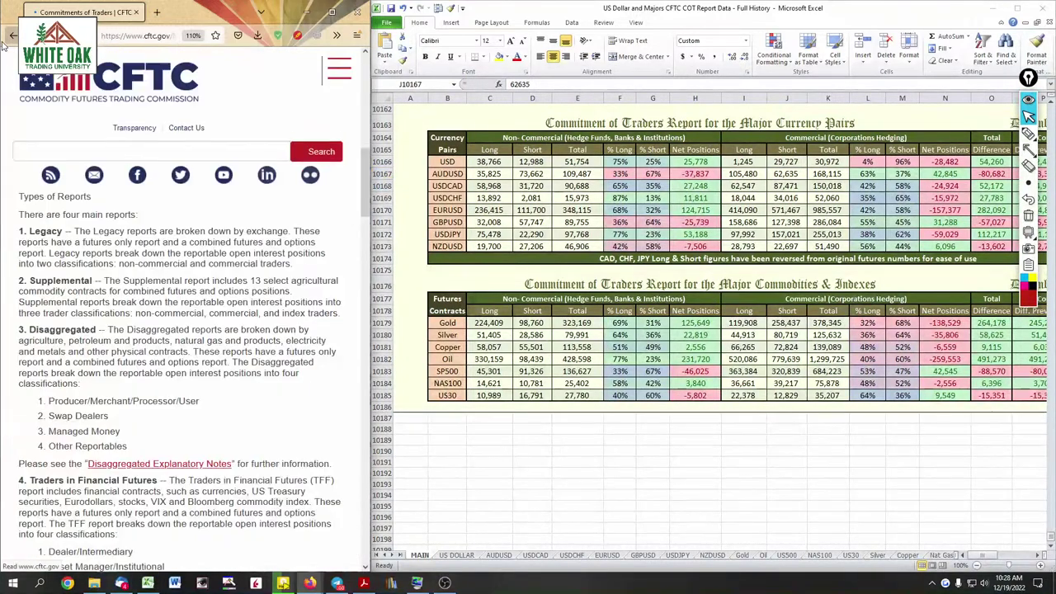
pyautogui.click(998, 561)
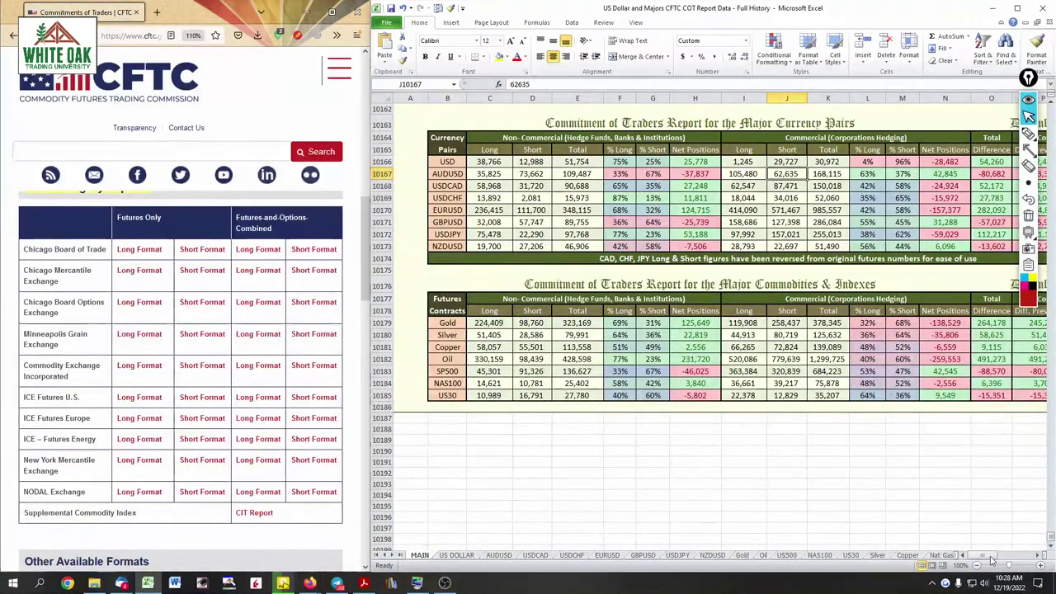
pyautogui.click(1009, 559)
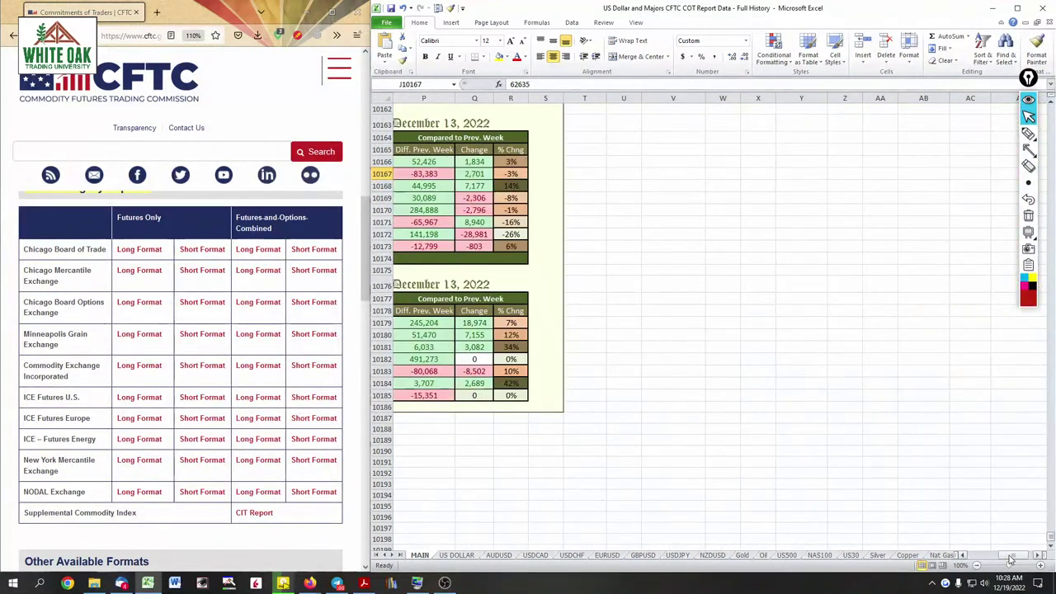
pyautogui.moveTo(1010, 561); pyautogui.dragTo(976, 566)
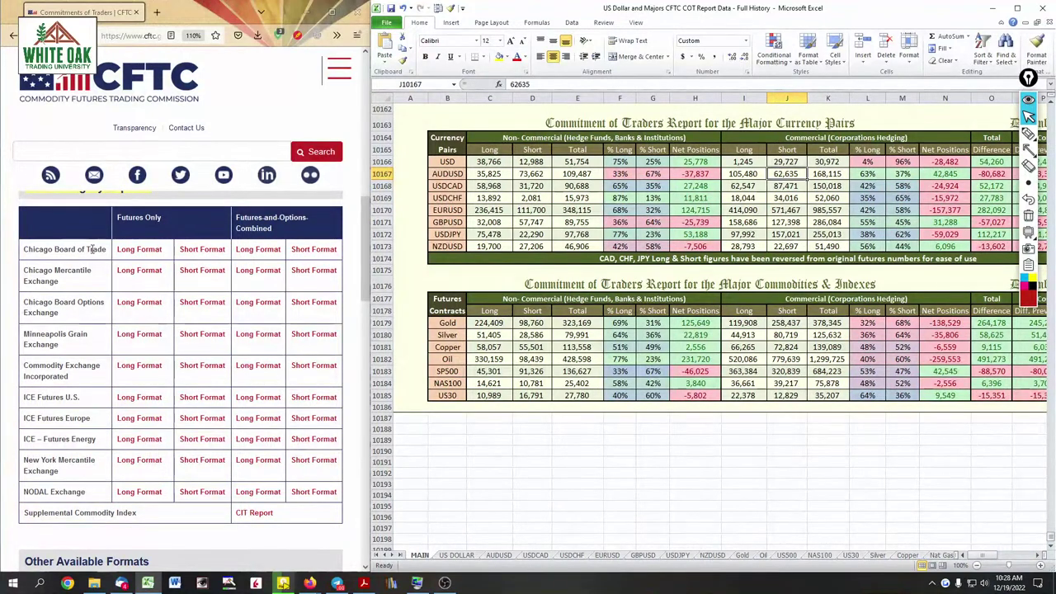
# Open the Chicago Board of Trade futures-only short format report and locate the DJIA Consolidated contract
pyautogui.moveTo(105, 249); pyautogui.dragTo(25, 250)
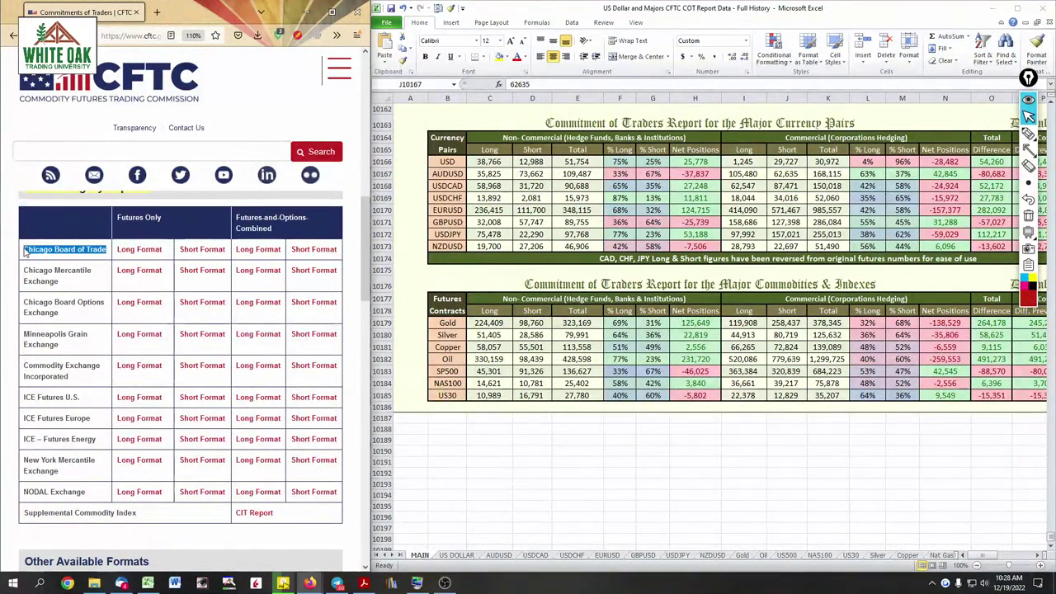
pyautogui.scroll(-1, 173, 264)
pyautogui.click(205, 185)
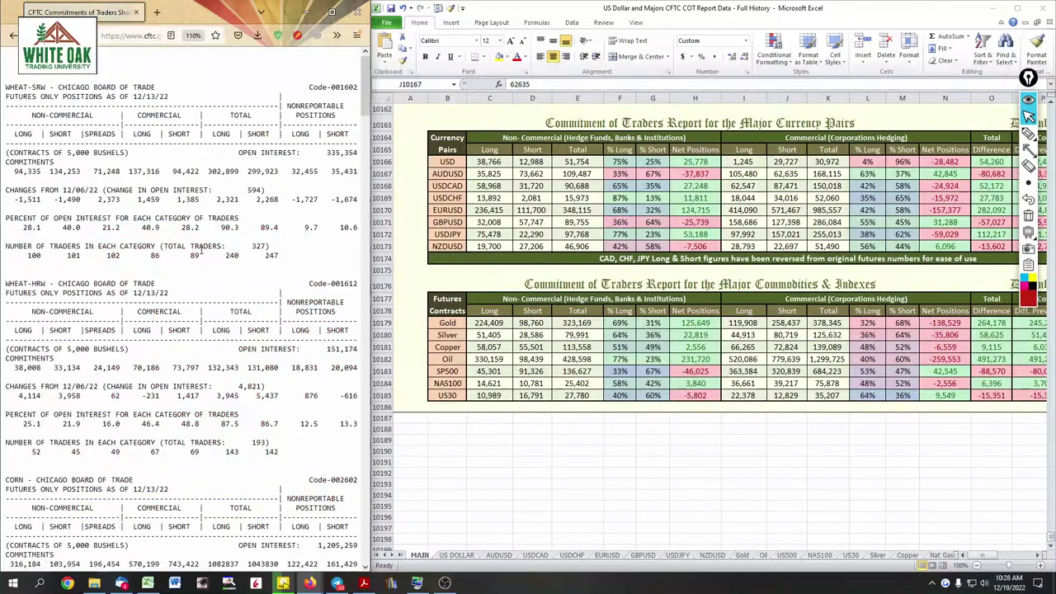
pyautogui.scroll(-5, 201, 252)
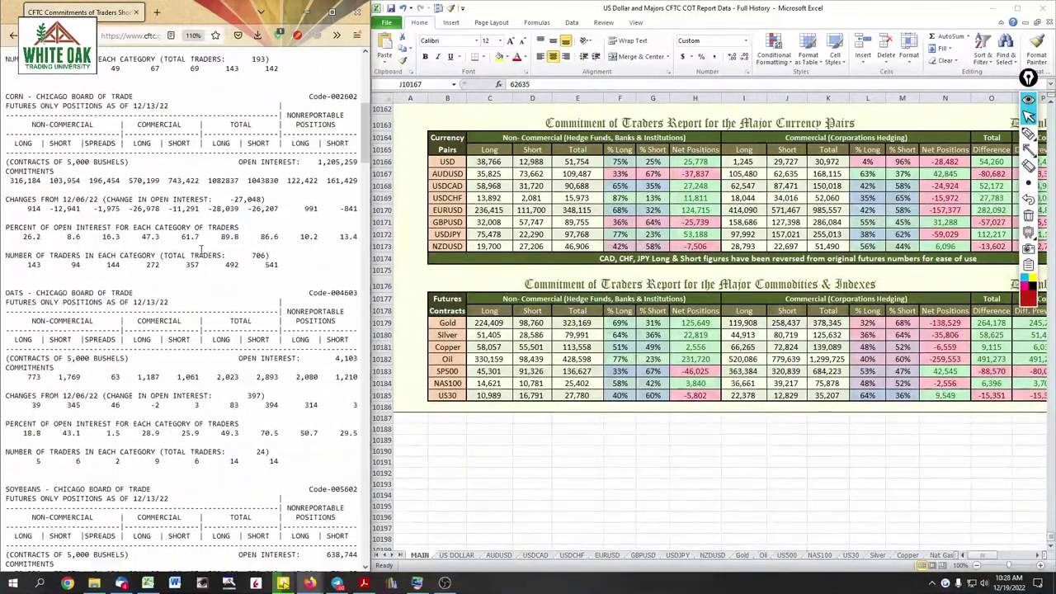
pyautogui.scroll(-8, 201, 252)
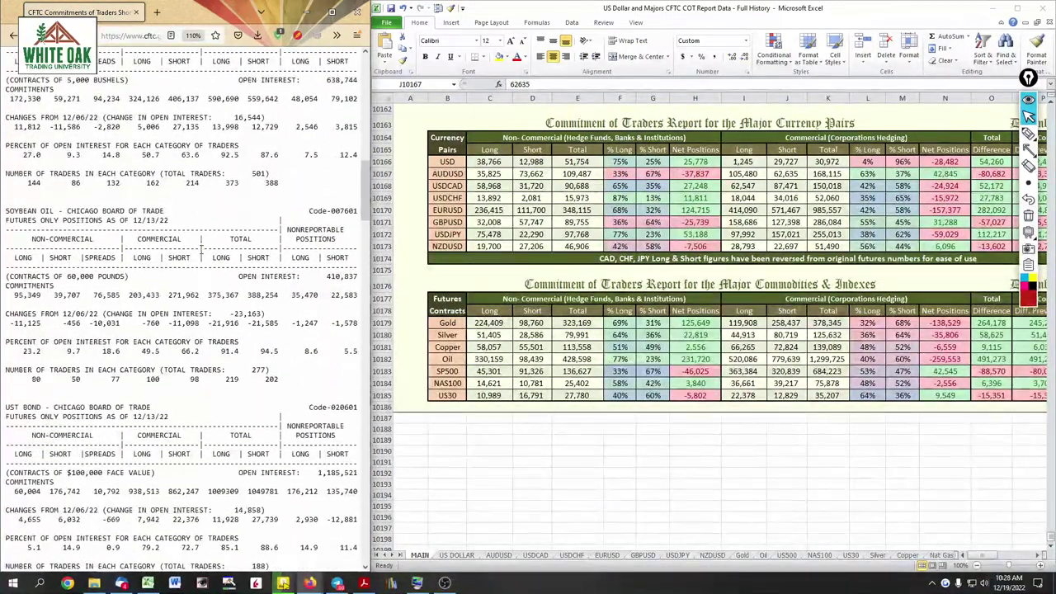
pyautogui.scroll(-10, 201, 251)
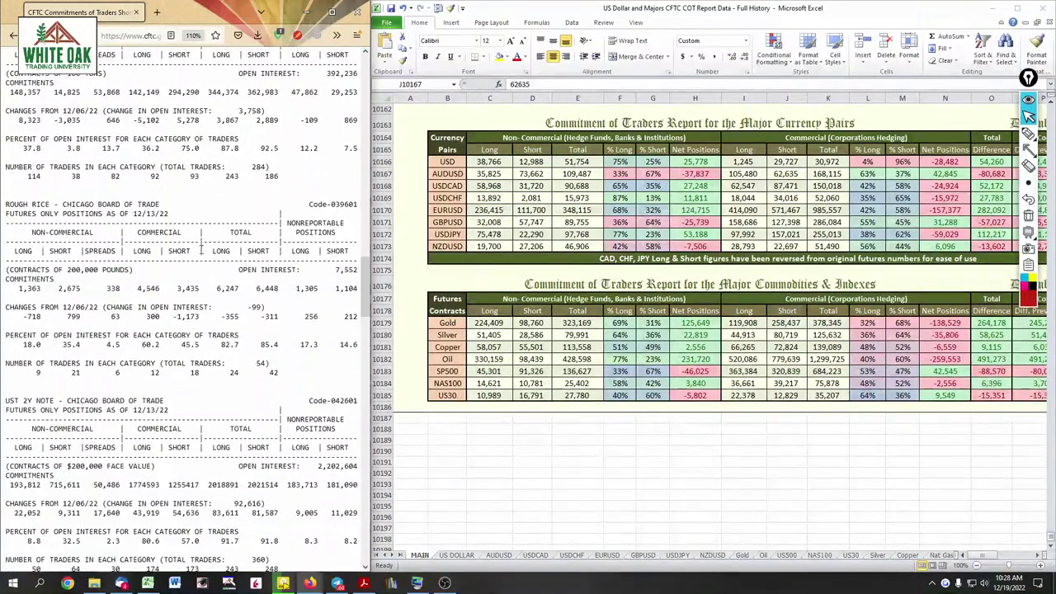
pyautogui.scroll(-8, 201, 250)
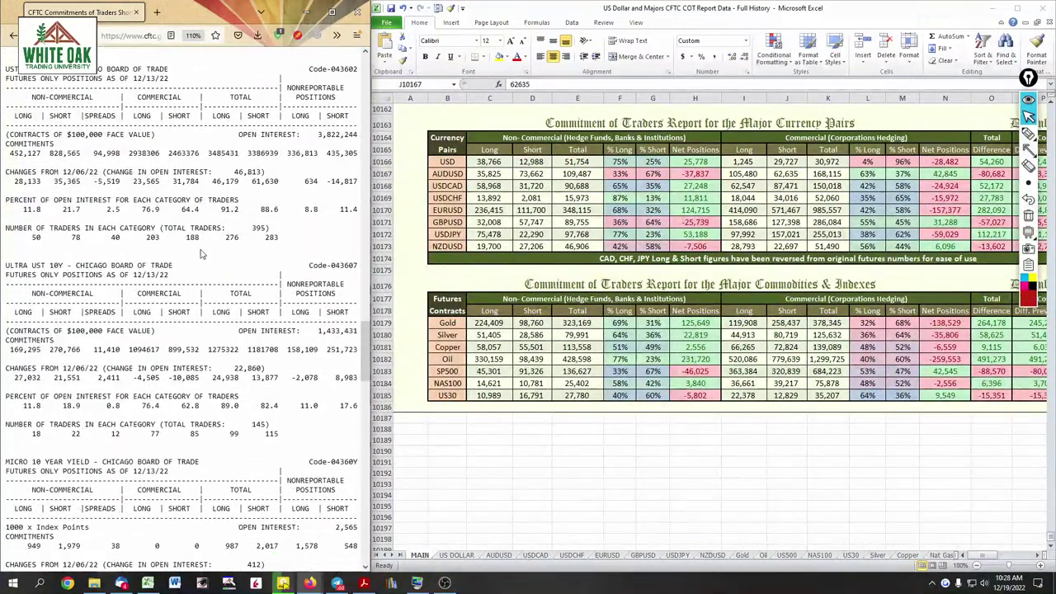
pyautogui.scroll(-10, 201, 251)
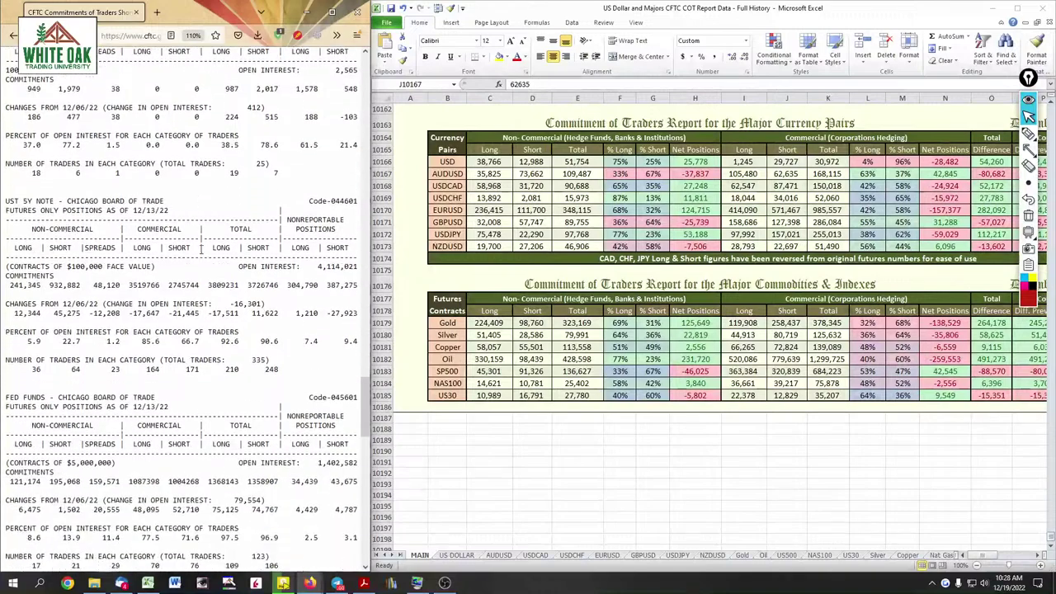
pyautogui.scroll(-6, 201, 250)
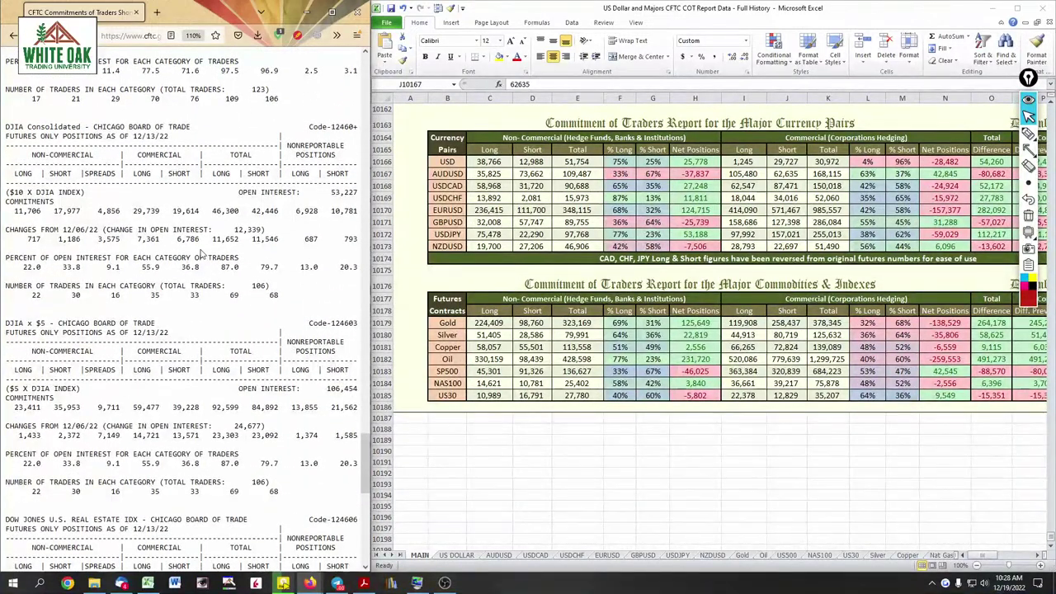
# Enter the US30 non-commercial positions in the commodities and indexes table: Long 11,706 and Short 17,977
pyautogui.click(487, 396)
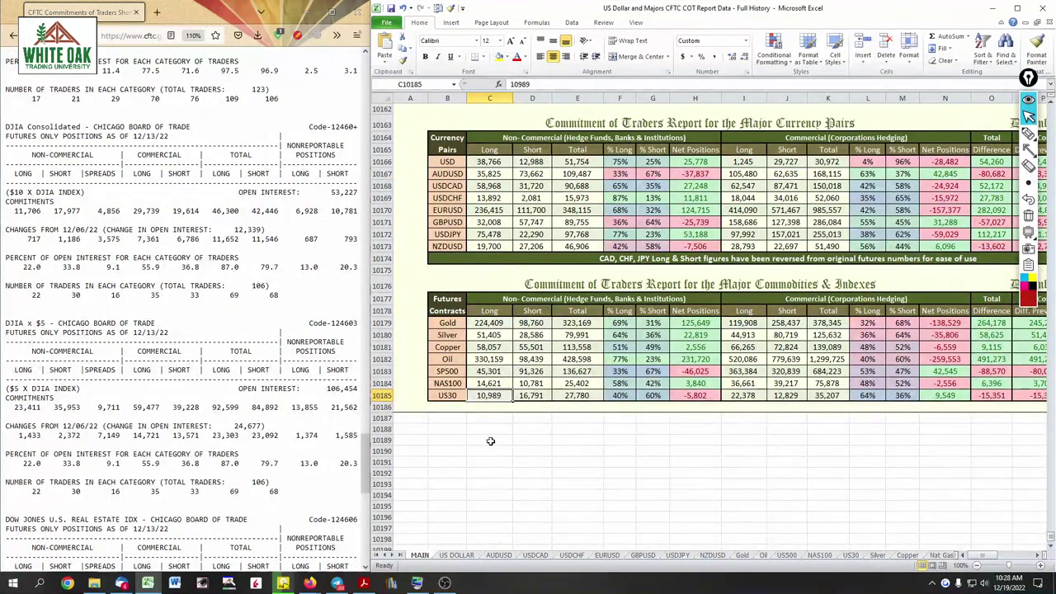
pyautogui.write('11')
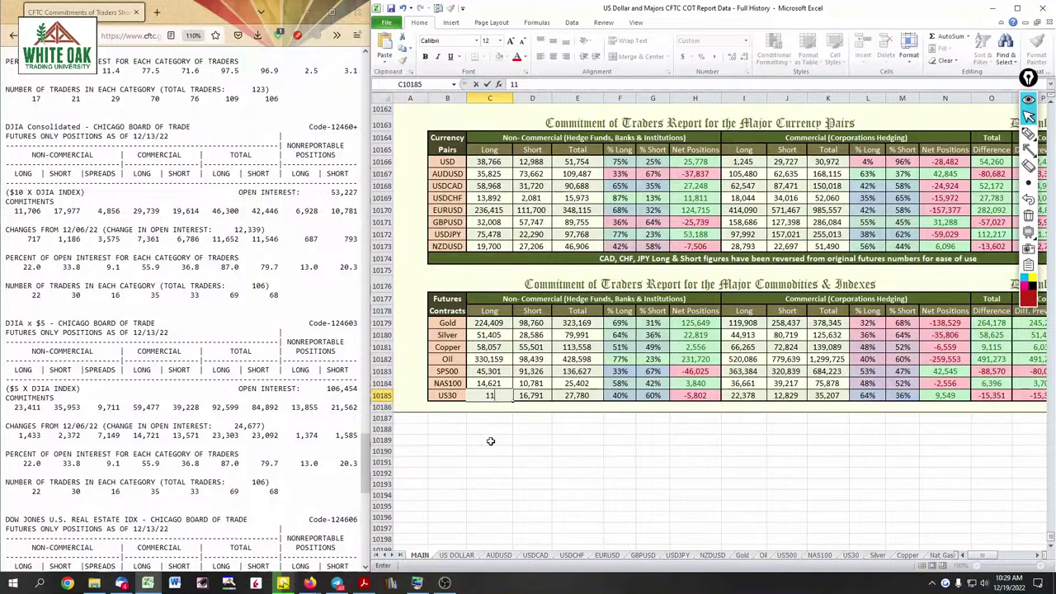
pyautogui.write(',706')
pyautogui.press('Tab')
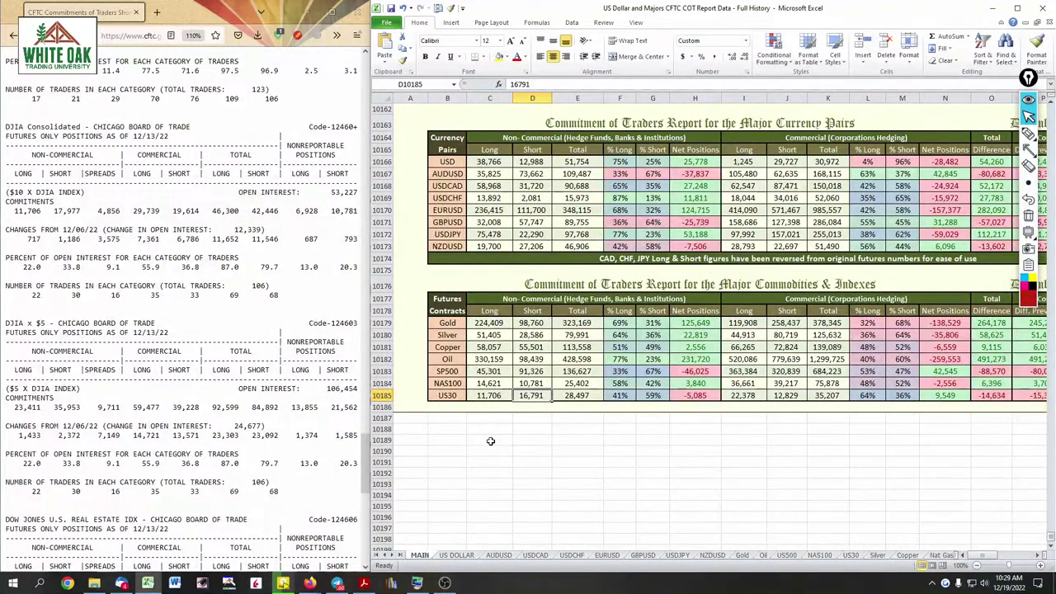
pyautogui.write('17,9')
pyautogui.write('77')
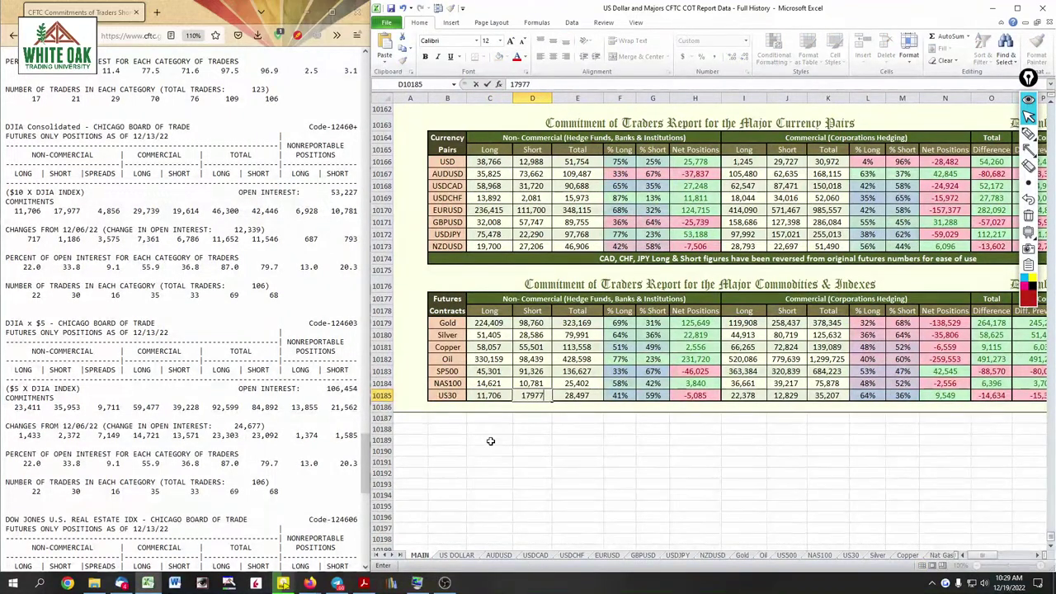
pyautogui.press('Tab')
# Enter the US30 commercial positions in the commodities and indexes table: Long 29,739 and Short 19,614
pyautogui.press('Tab')
pyautogui.press('Tab')
pyautogui.press('Tab')
pyautogui.press('Tab')
pyautogui.write('2')
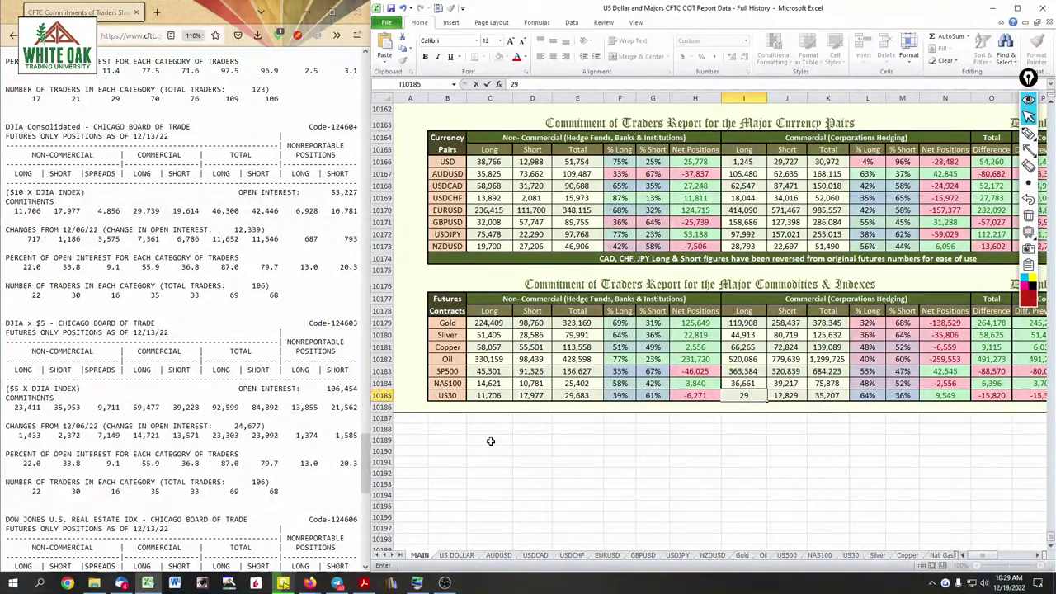
pyautogui.write('9,739')
pyautogui.press('Tab')
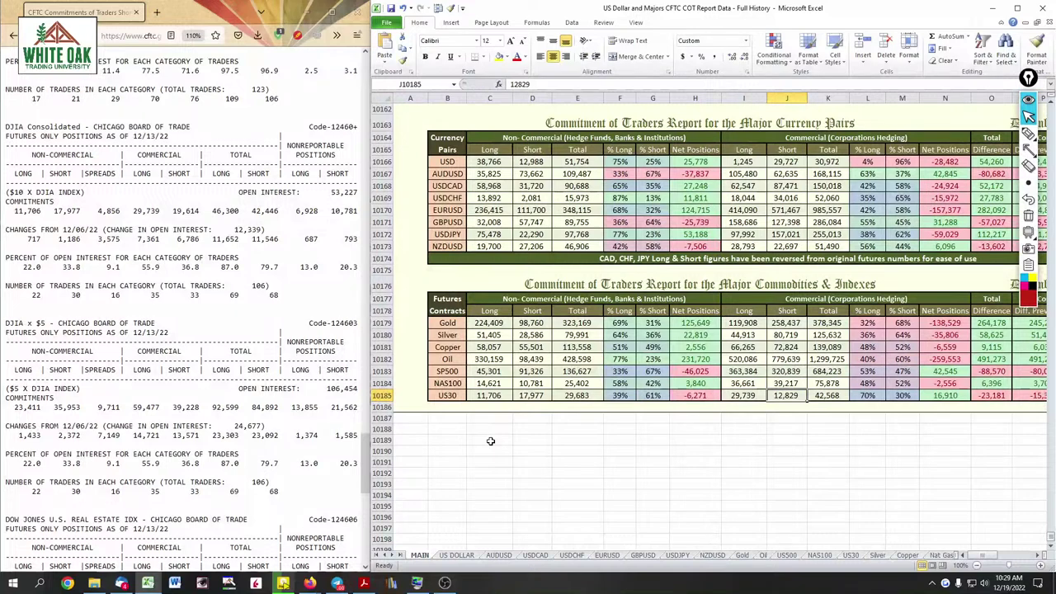
pyautogui.write('19')
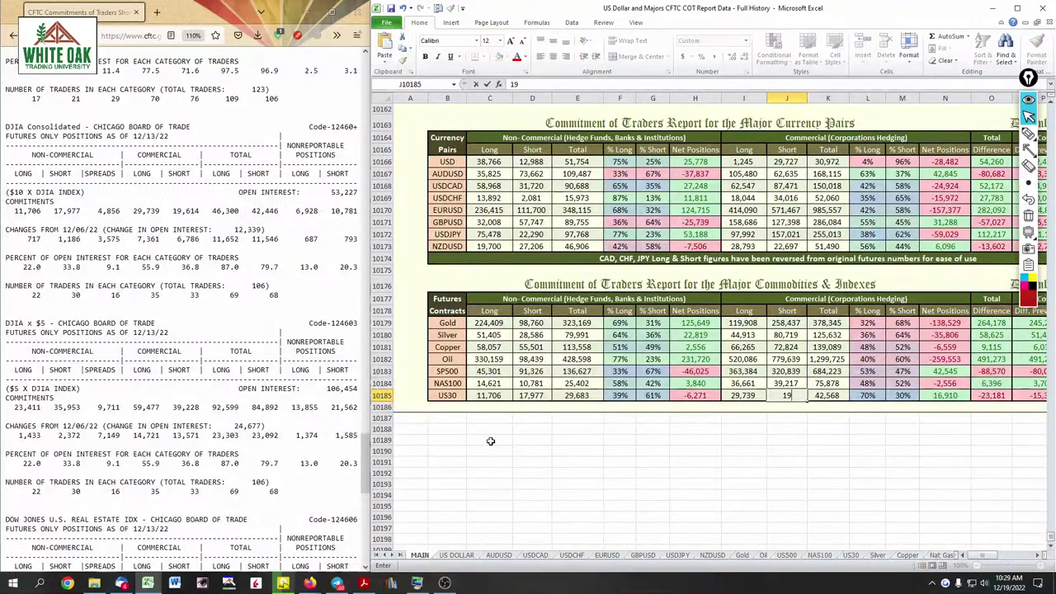
pyautogui.write(',614')
pyautogui.press('Return')
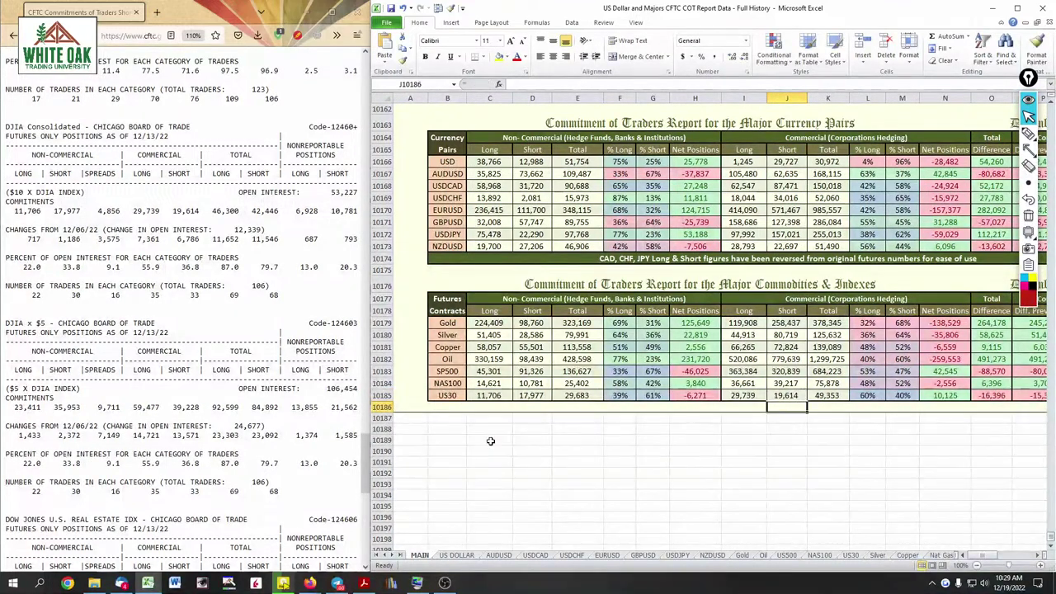
# Return to the CFTC report list and open the New York Mercantile Exchange futures-only short format report
pyautogui.click(217, 320)
pyautogui.hotkey('alt', 'Left')
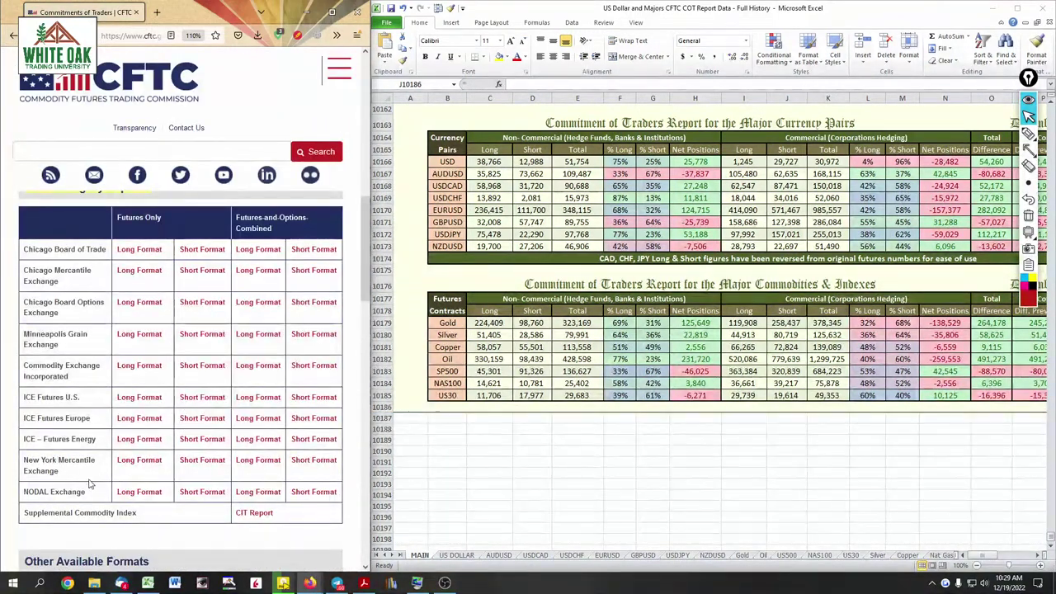
pyautogui.moveTo(57, 471); pyautogui.dragTo(23, 466)
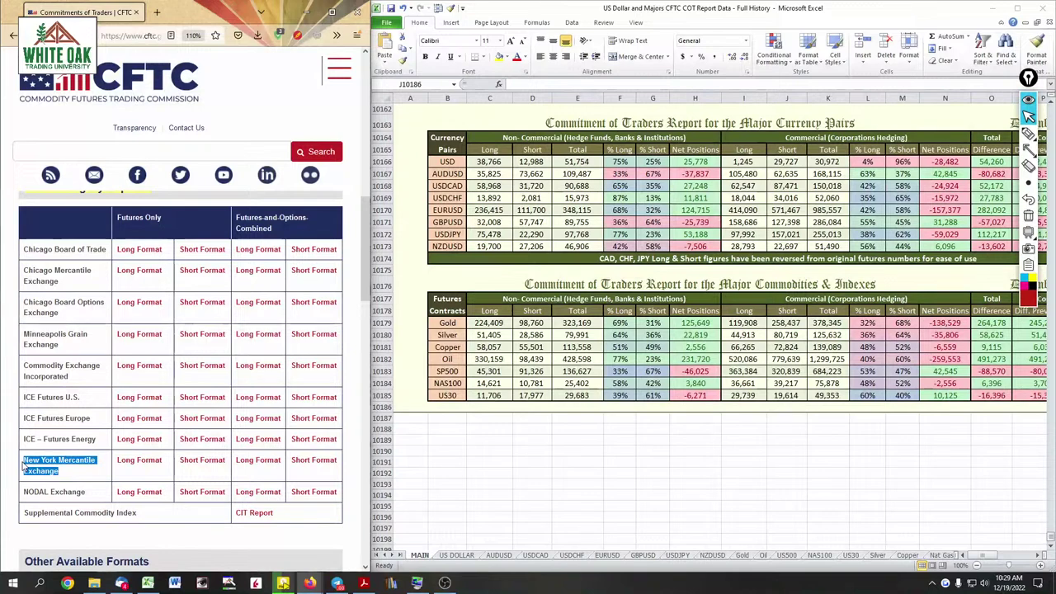
pyautogui.click(198, 467)
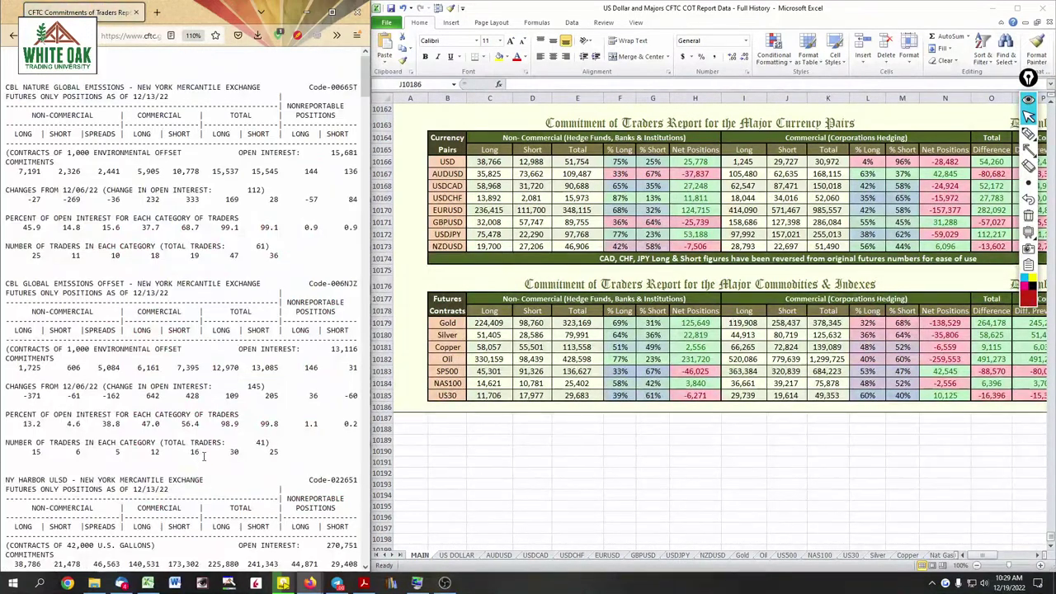
# Locate the WTI-Physical contract in the report, highlight its heading, and select the Oil non-commercial Long cell in the spreadsheet
pyautogui.scroll(-15, 208, 460)
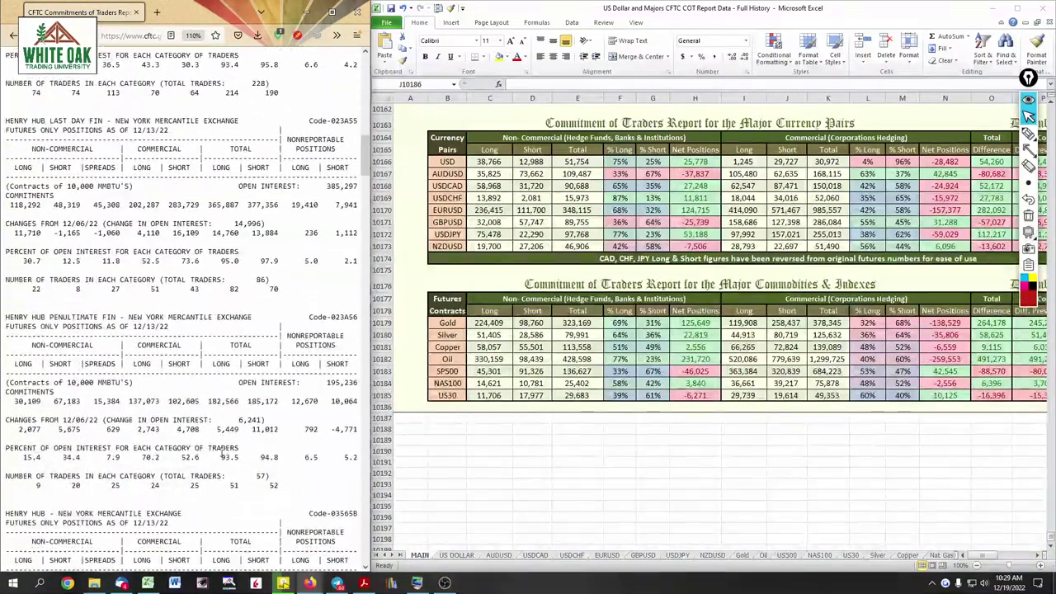
pyautogui.scroll(-15, 223, 452)
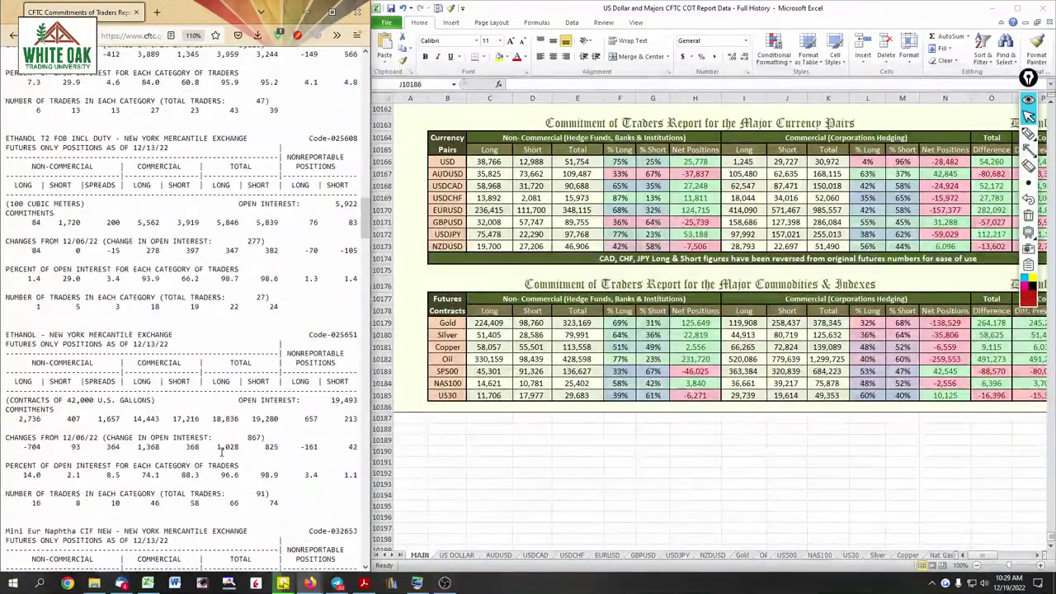
pyautogui.scroll(-15, 223, 452)
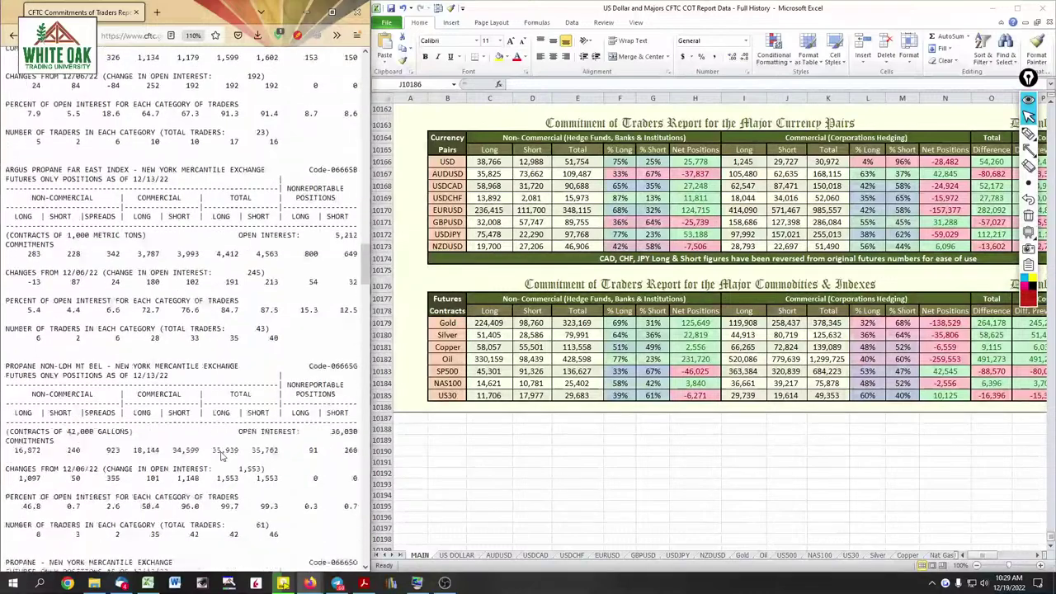
pyautogui.scroll(-15, 221, 454)
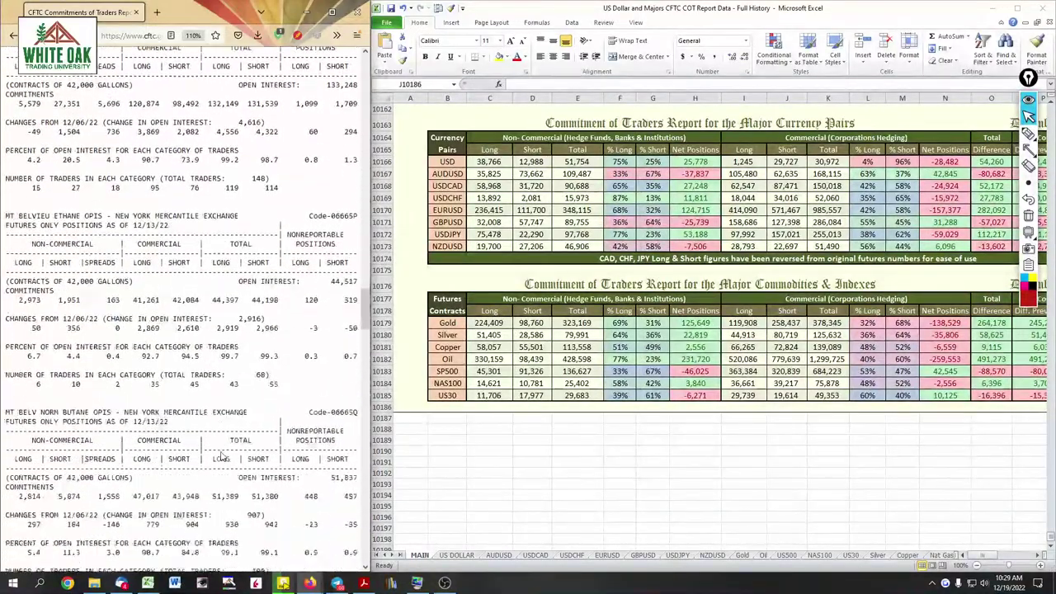
pyautogui.scroll(-15, 221, 452)
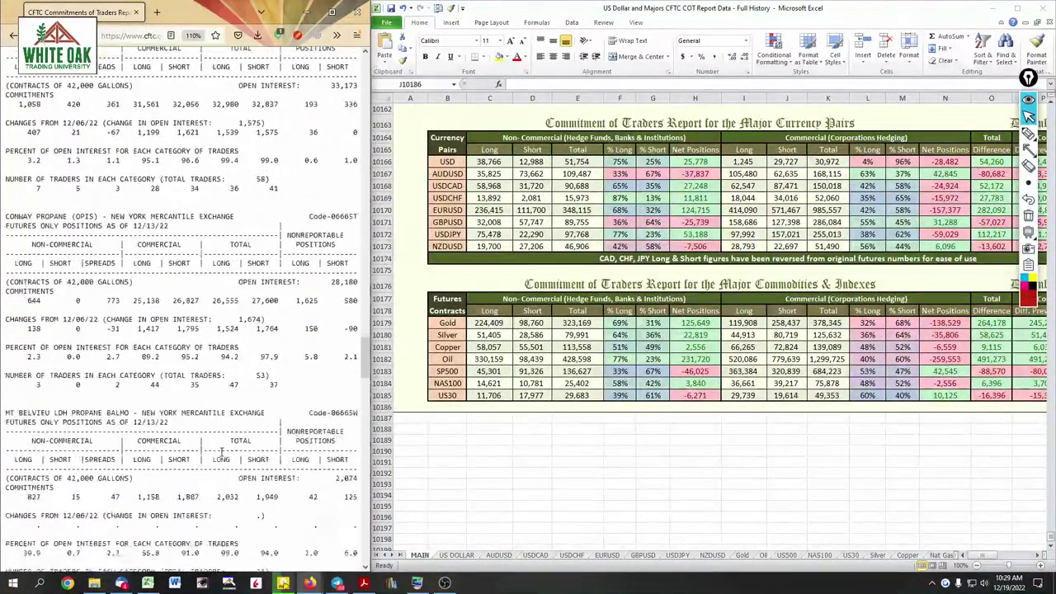
pyautogui.scroll(-15, 221, 452)
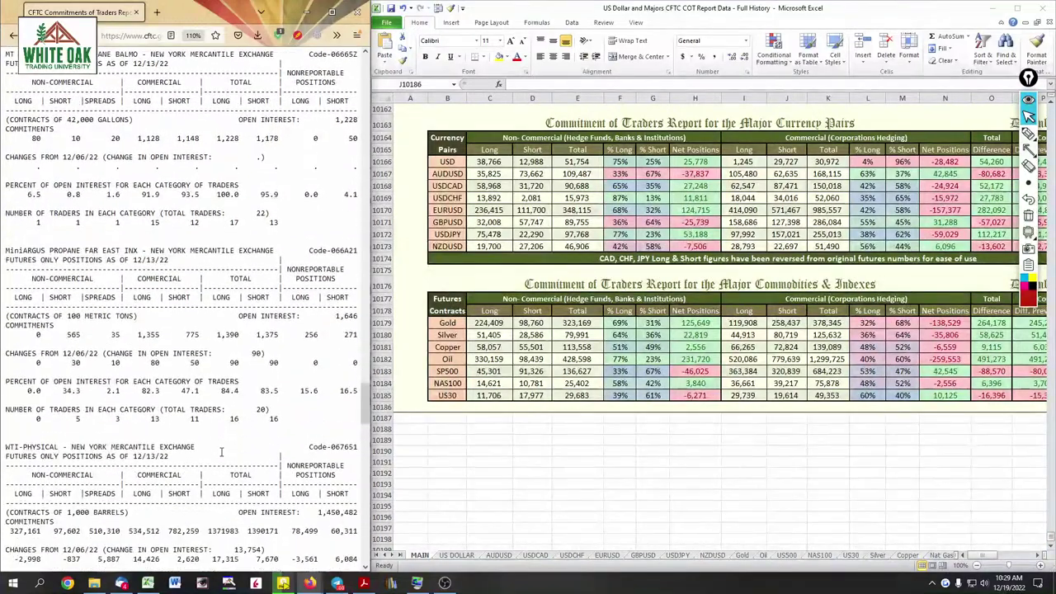
pyautogui.scroll(-11, 222, 452)
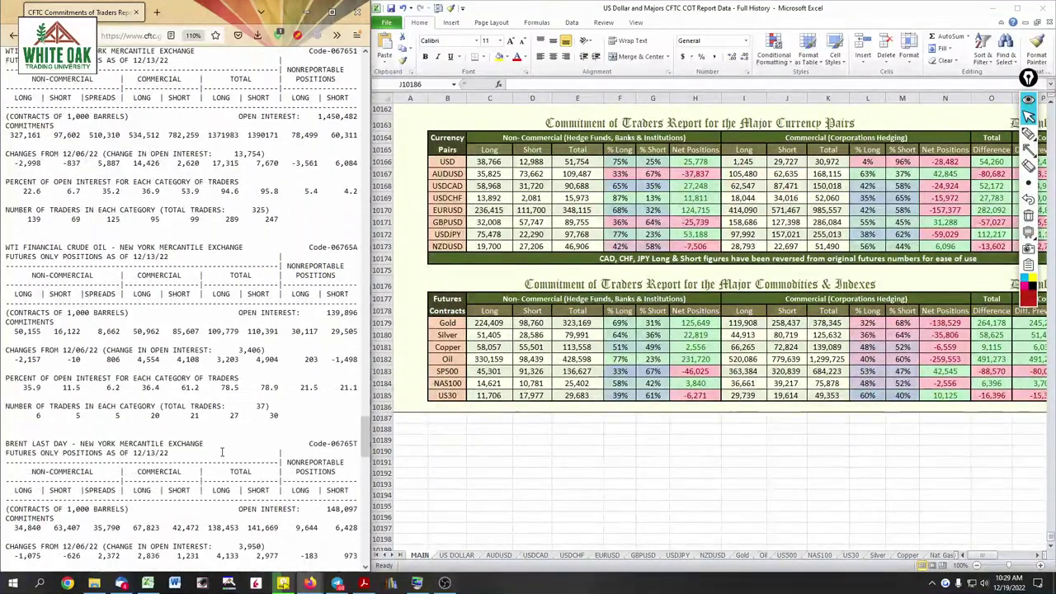
pyautogui.moveTo(179, 61); pyautogui.dragTo(15, 49)
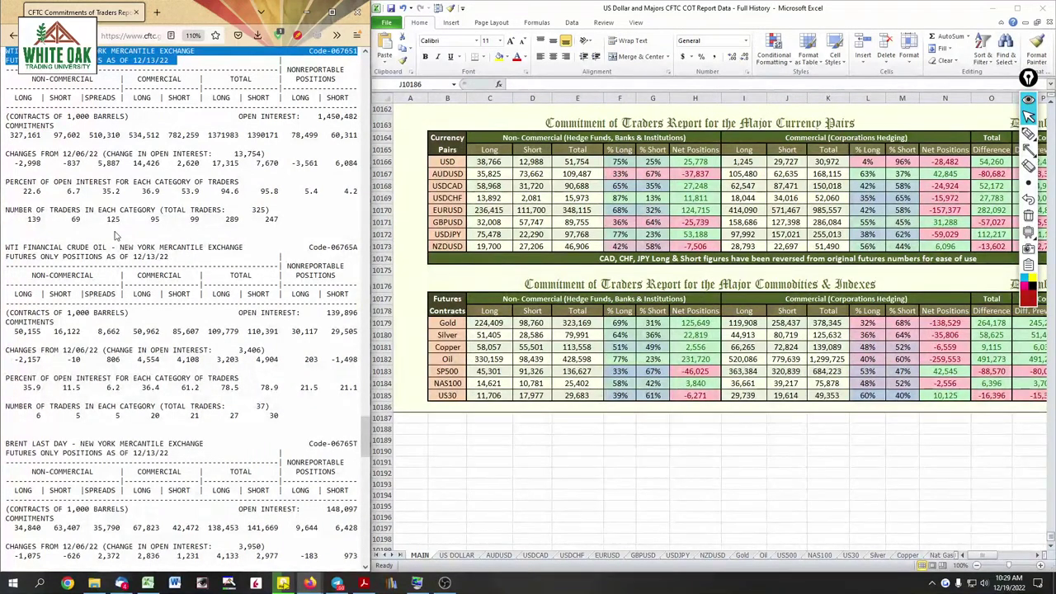
pyautogui.click(495, 361)
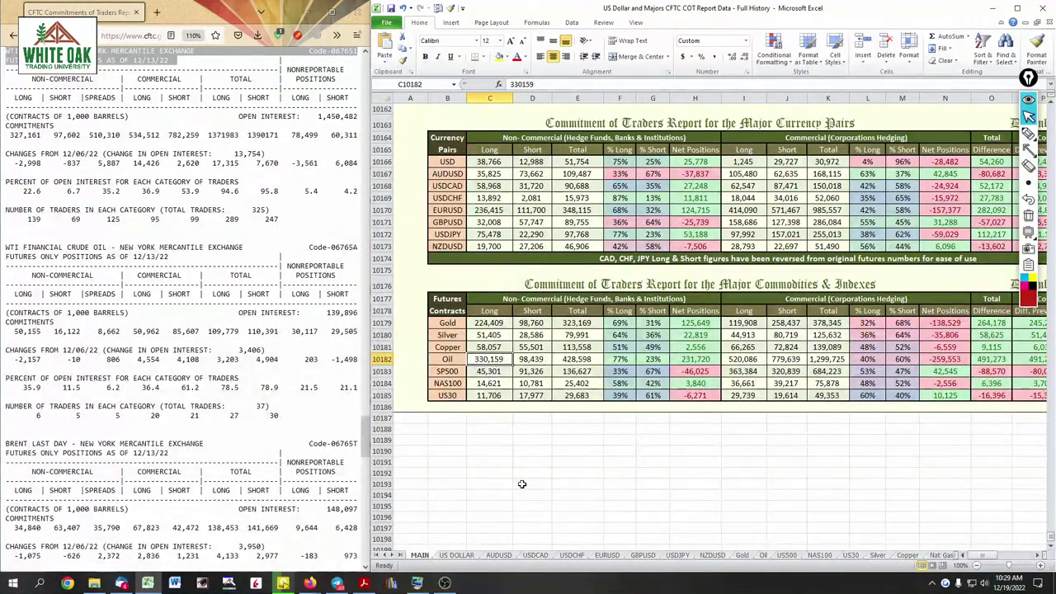
# Switch to the TradingView charts, load USDWTI and maximize its weekly chart
pyautogui.click(323, 584)
pyautogui.click(351, 545)
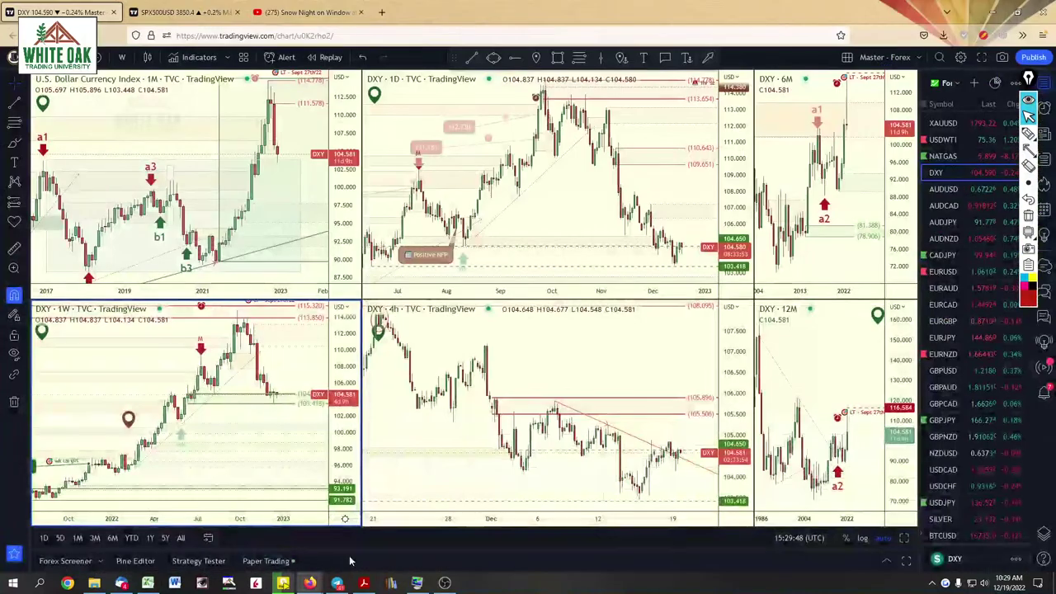
pyautogui.click(945, 140)
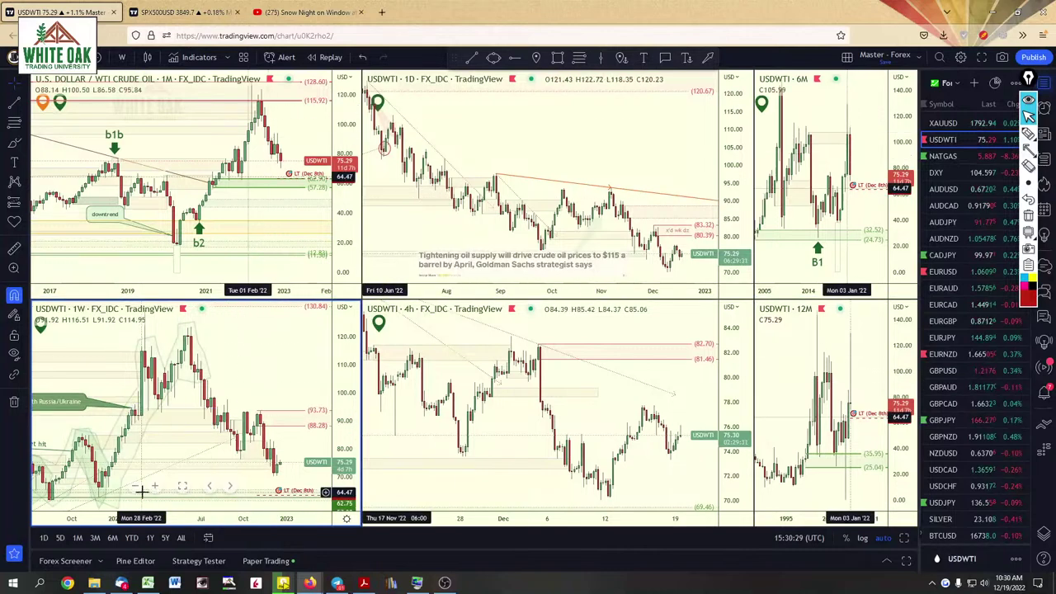
pyautogui.click(183, 487)
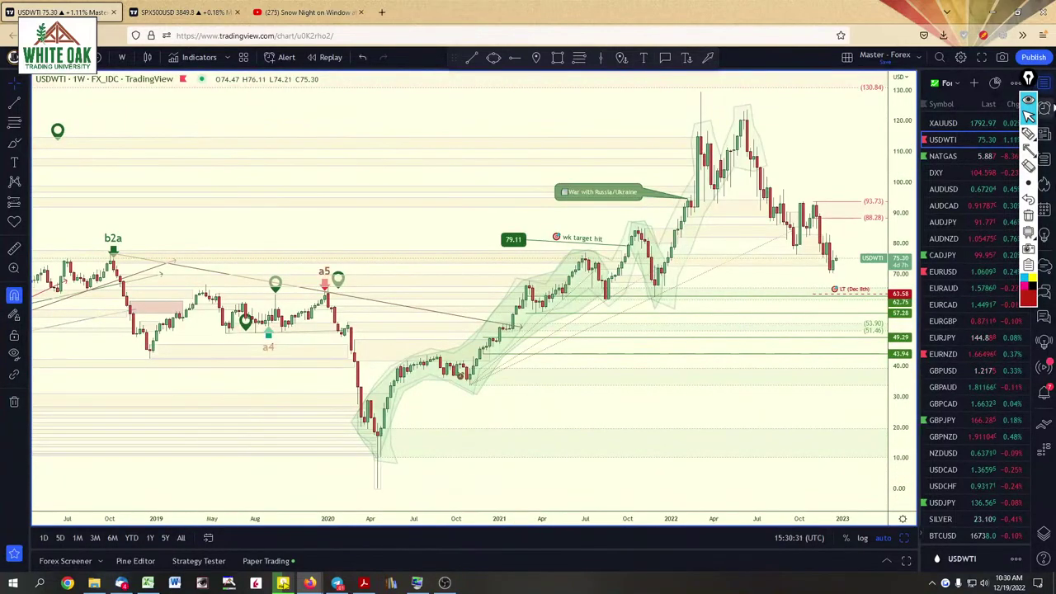
# Outline the 2020–2021 price rise, the late-2021 peak and the 2022 highs on the weekly USDWTI chart with the freehand pen
pyautogui.click(1028, 134)
pyautogui.moveTo(367, 414); pyautogui.dragTo(363, 415)
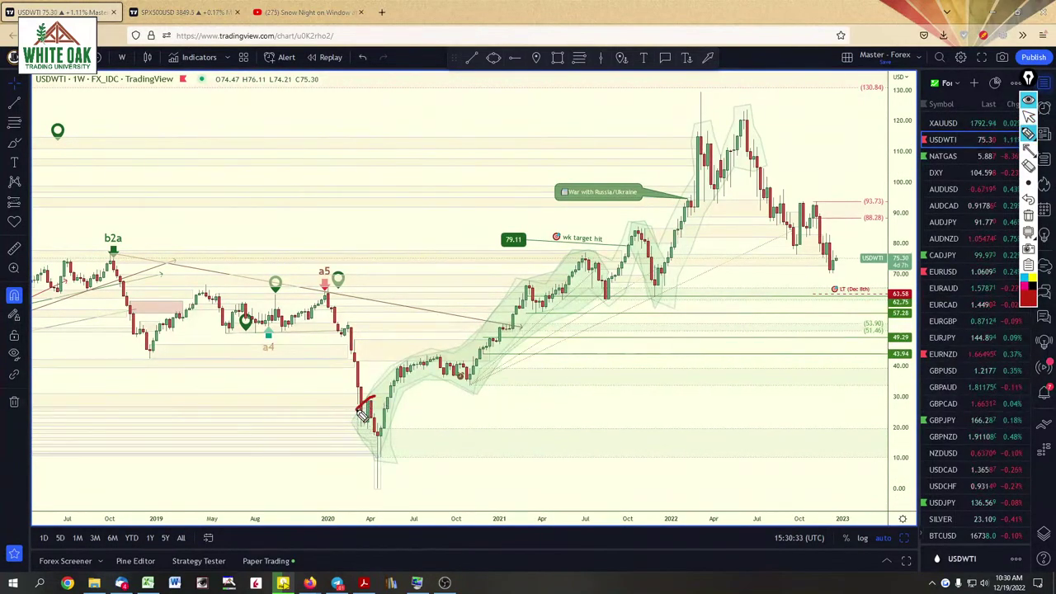
pyautogui.moveTo(366, 455); pyautogui.dragTo(395, 420)
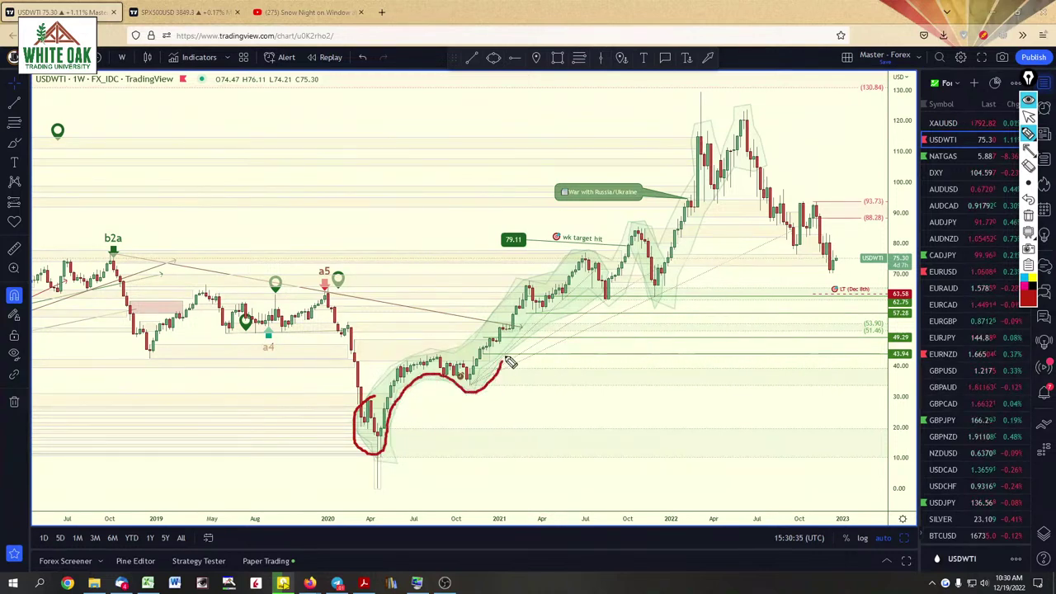
pyautogui.moveTo(510, 363); pyautogui.dragTo(592, 317)
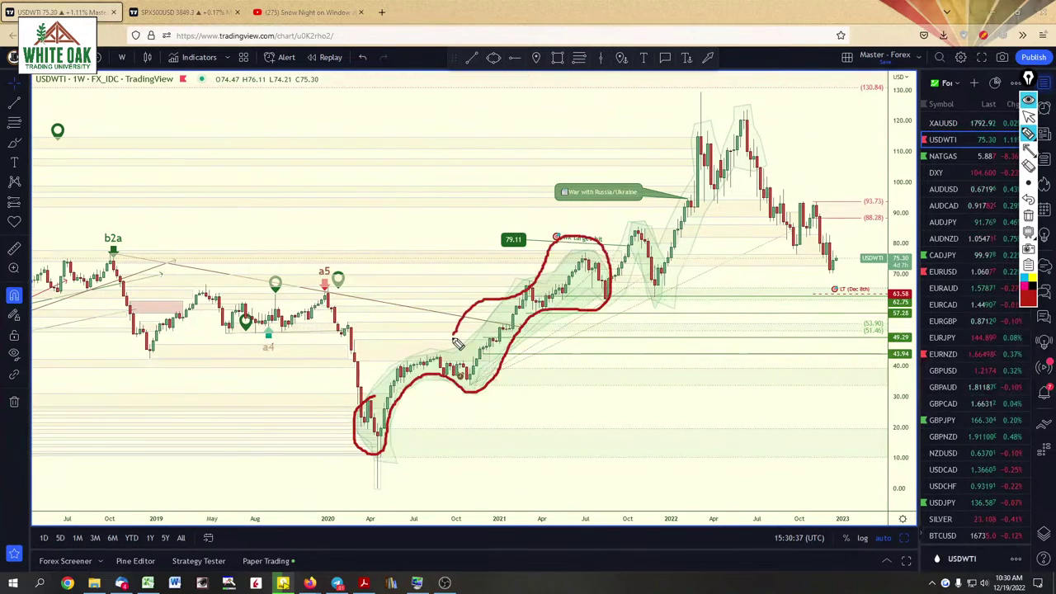
pyautogui.moveTo(369, 399); pyautogui.dragTo(355, 410)
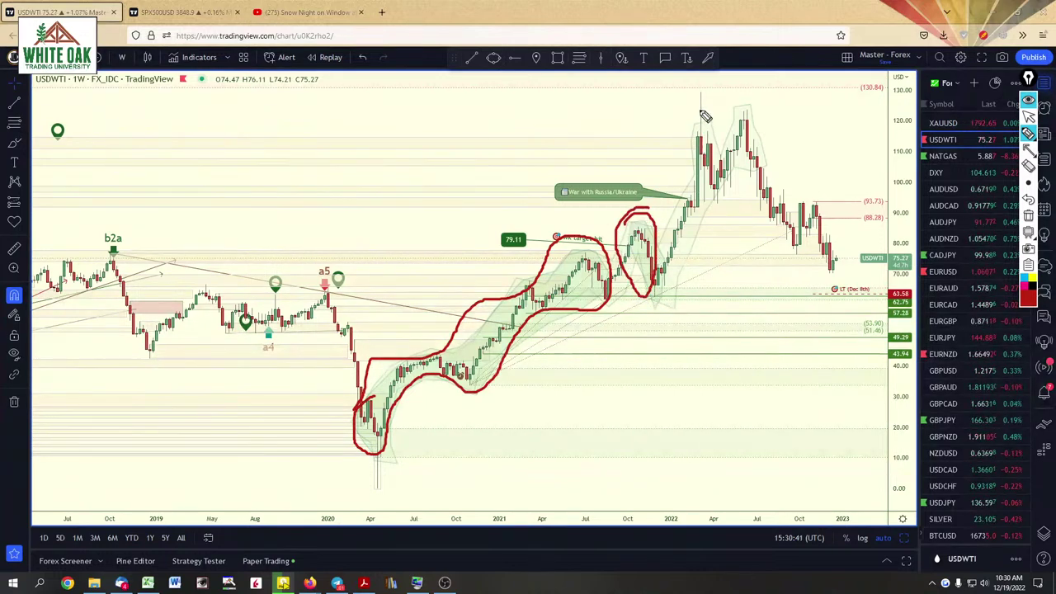
pyautogui.moveTo(800, 159); pyautogui.dragTo(672, 137)
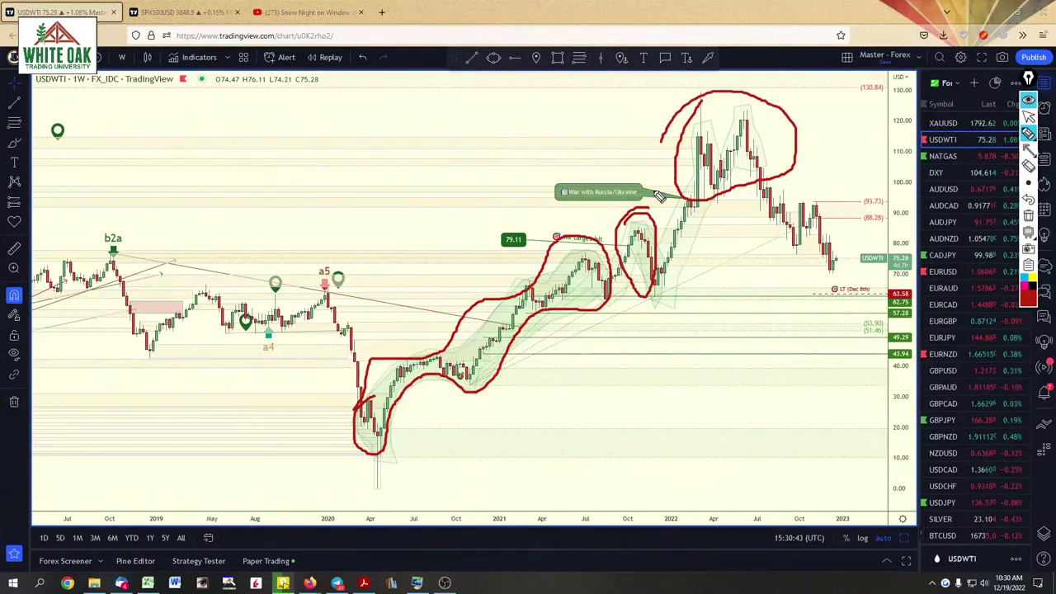
# Restore the multi-chart layout and erase all pen marks from the screen
pyautogui.click(1030, 216)
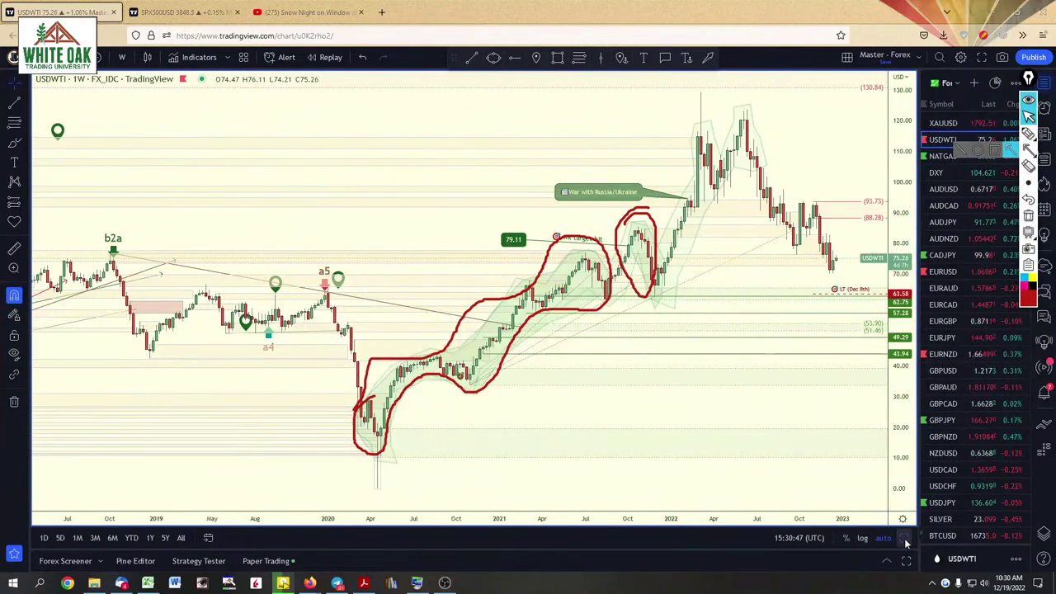
pyautogui.hotkey('alt', 'Tab')
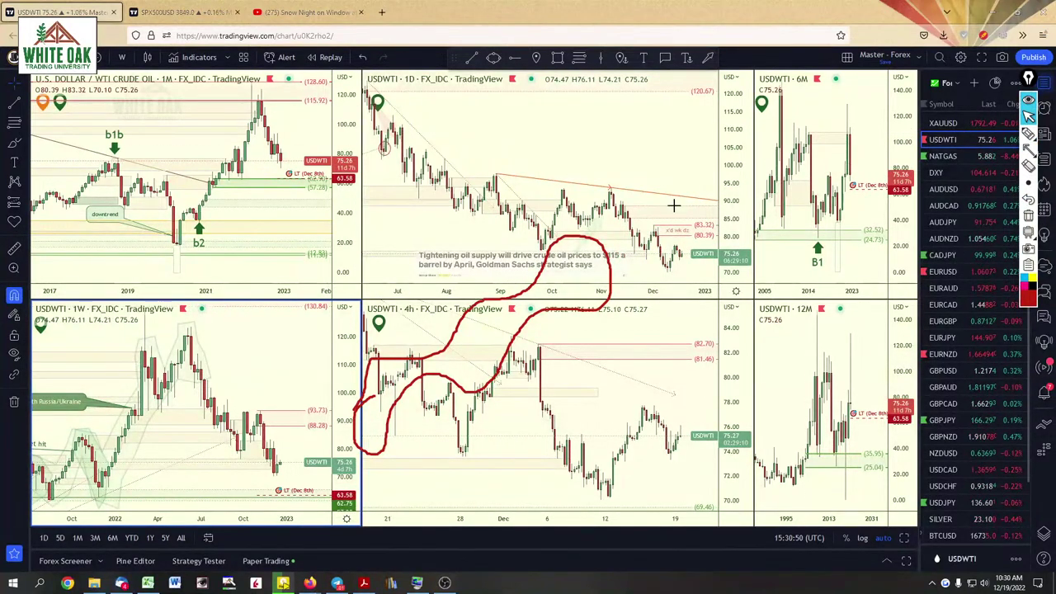
pyautogui.click(1029, 221)
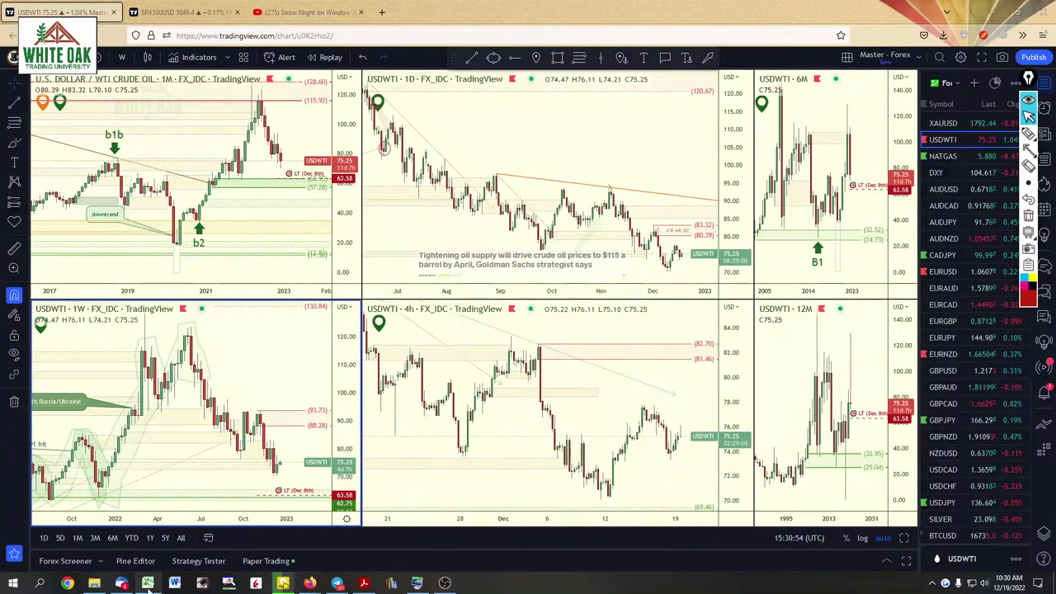
# Switch back to the Excel spreadsheet with the CFTC New York Mercantile Exchange report beside it
pyautogui.moveTo(148, 583)
pyautogui.click(145, 559)
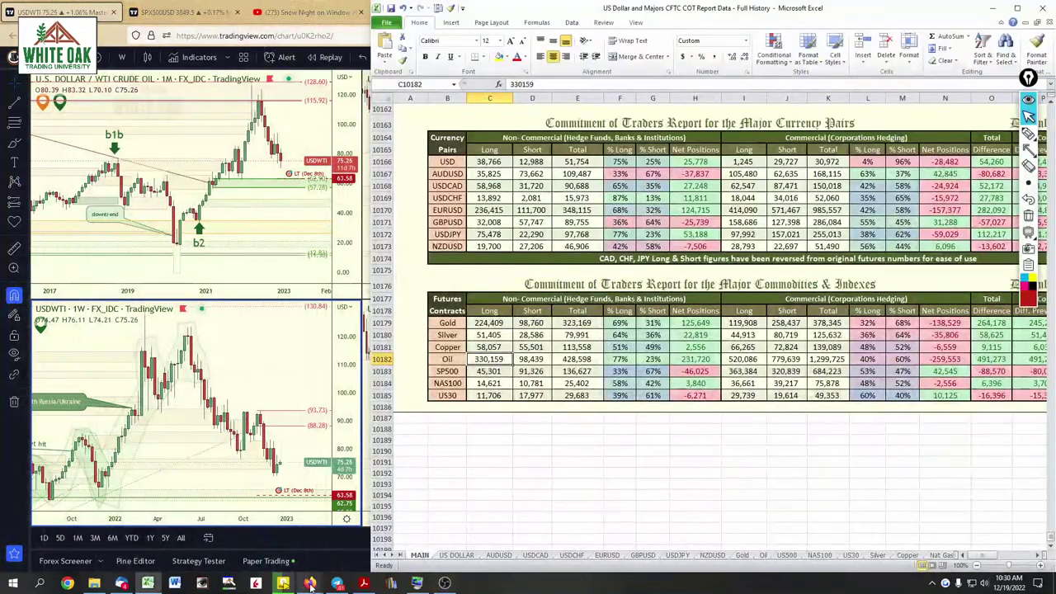
pyautogui.moveTo(312, 585)
pyautogui.click(485, 543)
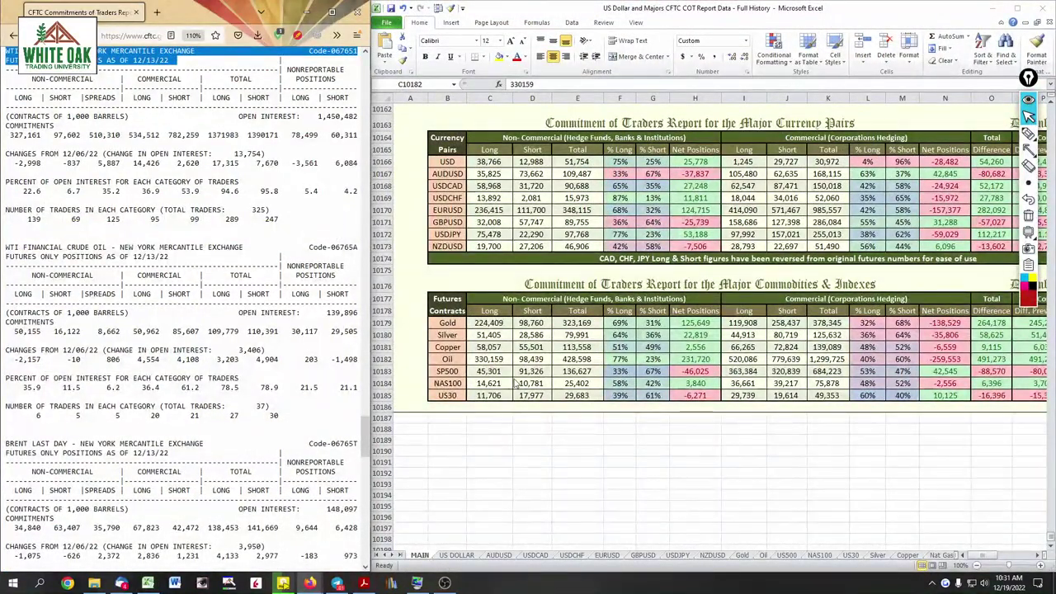
# Enter the Oil non-commercial positions in the commodities and indexes table: Long 327,161 and Short 97,602
pyautogui.click(489, 361)
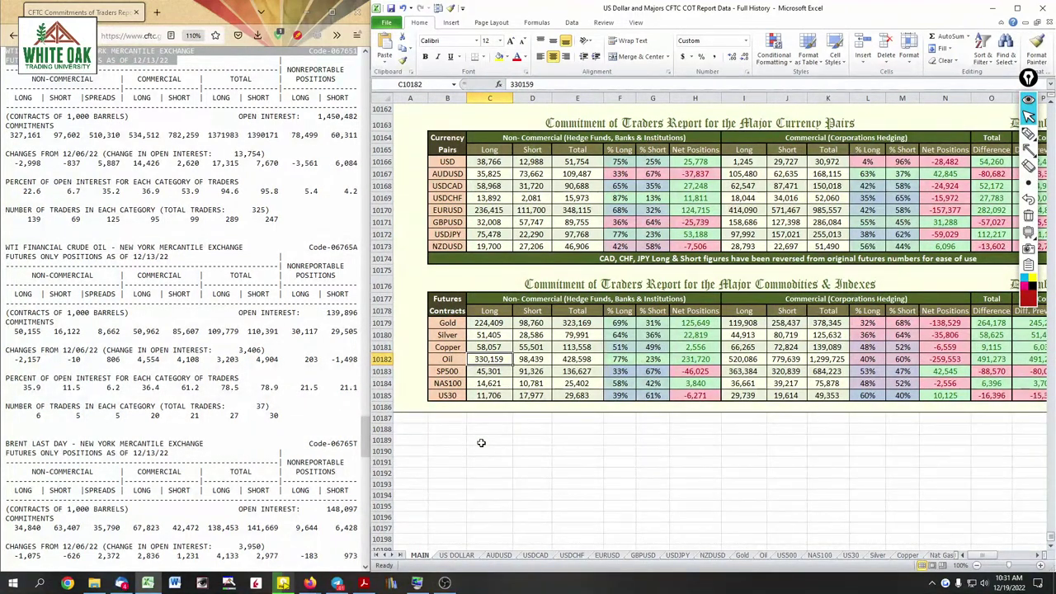
pyautogui.write('327')
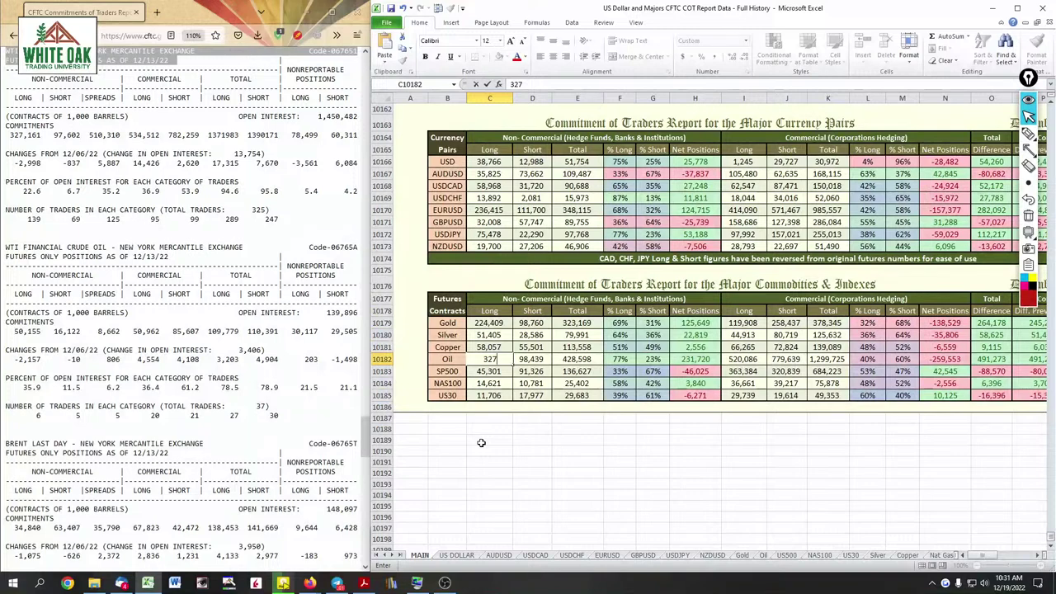
pyautogui.write(',161')
pyautogui.press('Tab')
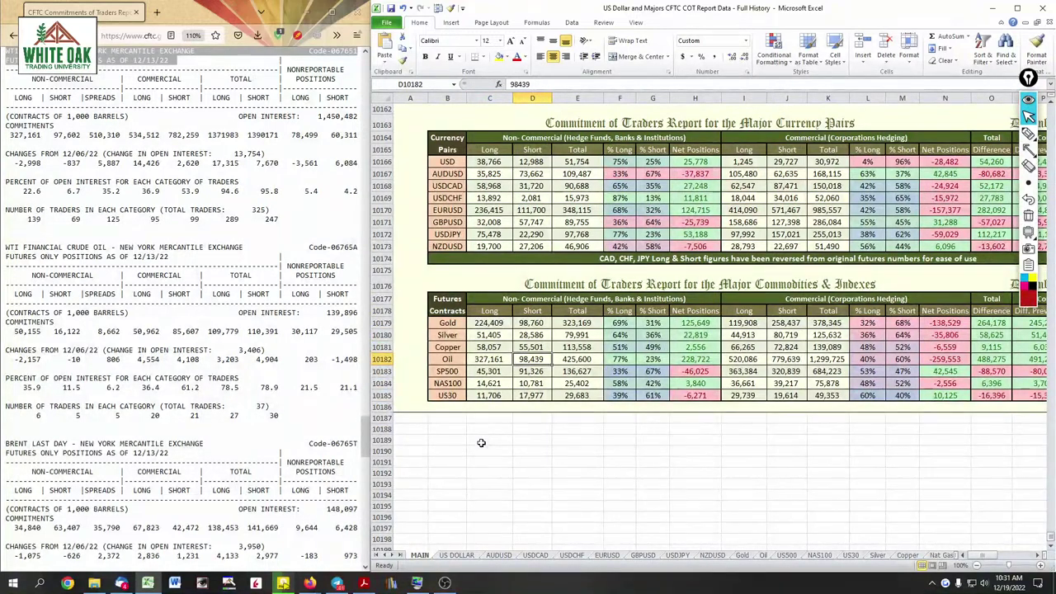
pyautogui.write('97')
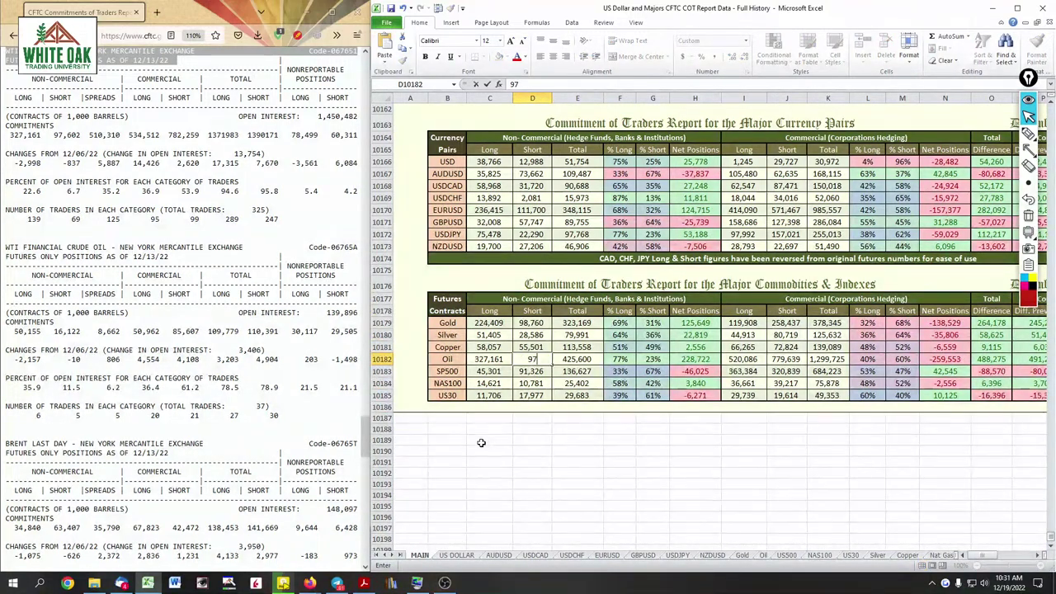
pyautogui.write(',602')
pyautogui.press('Tab')
pyautogui.press('Tab')
pyautogui.press('Tab')
pyautogui.press('Tab')
pyautogui.press('Tab')
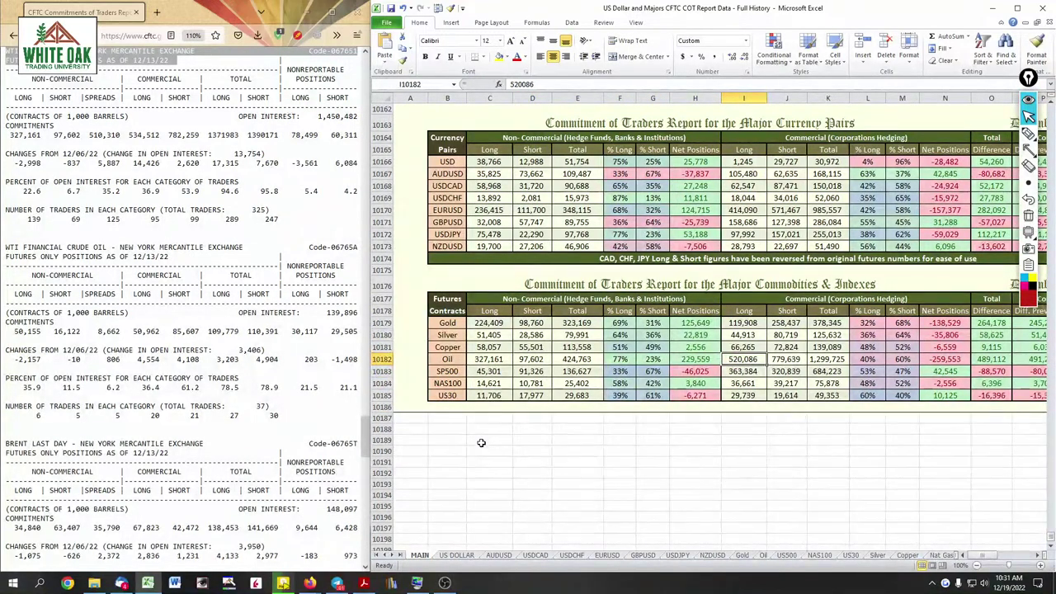
# Enter the Oil commercial positions in the commodities and indexes table: Long 534,512 and Short 782,259
pyautogui.write('534')
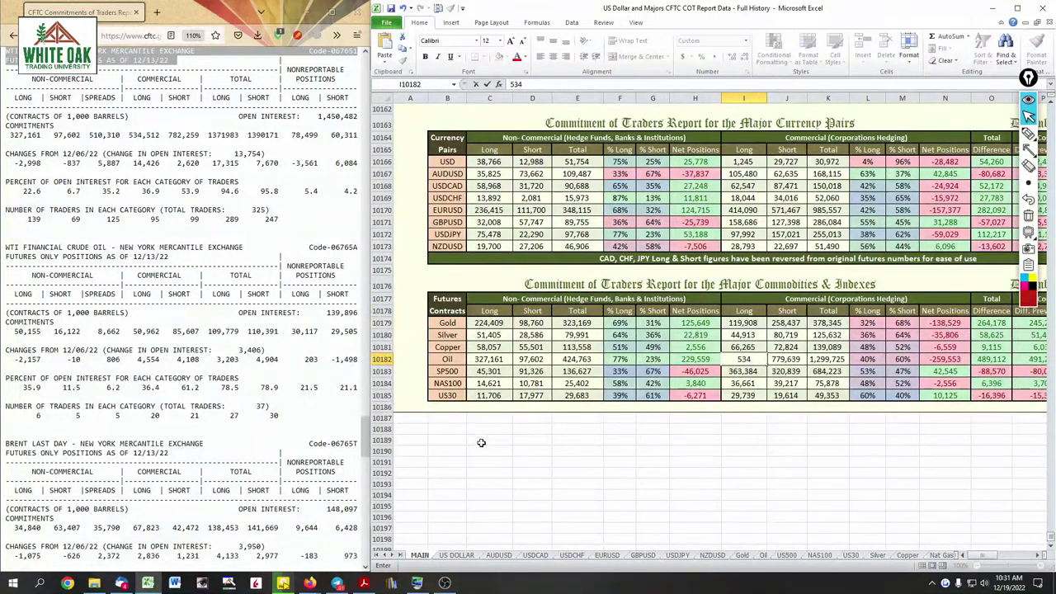
pyautogui.write(',512')
pyautogui.press('Tab')
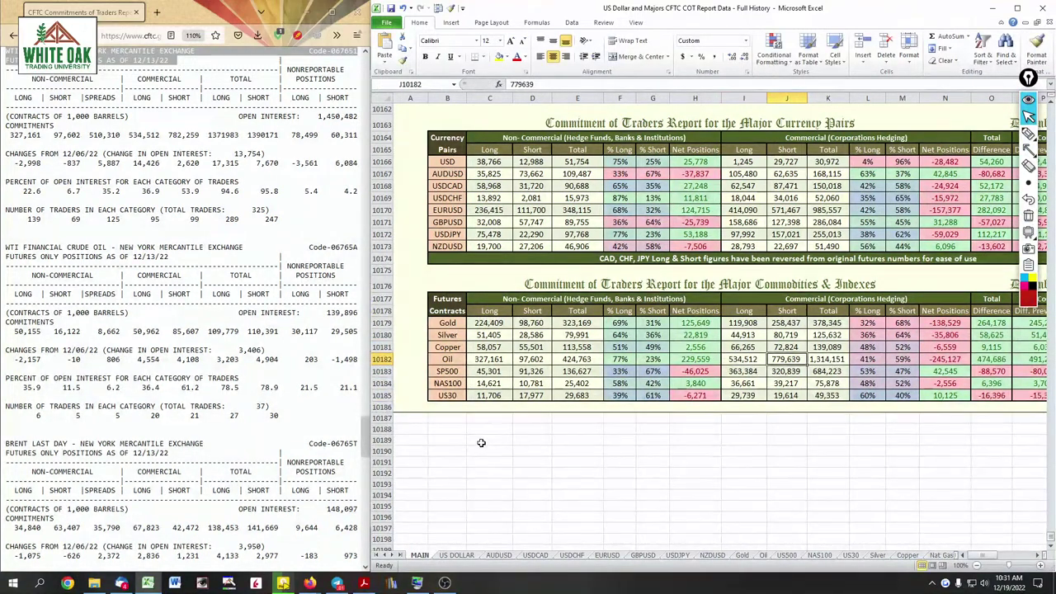
pyautogui.write('782')
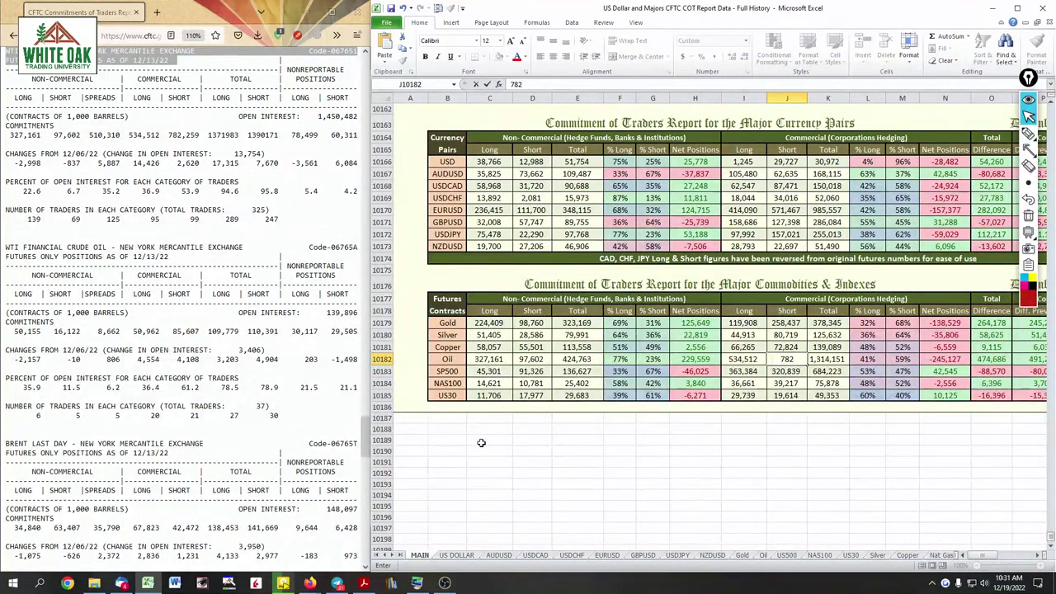
pyautogui.write('259')
pyautogui.press('Return')
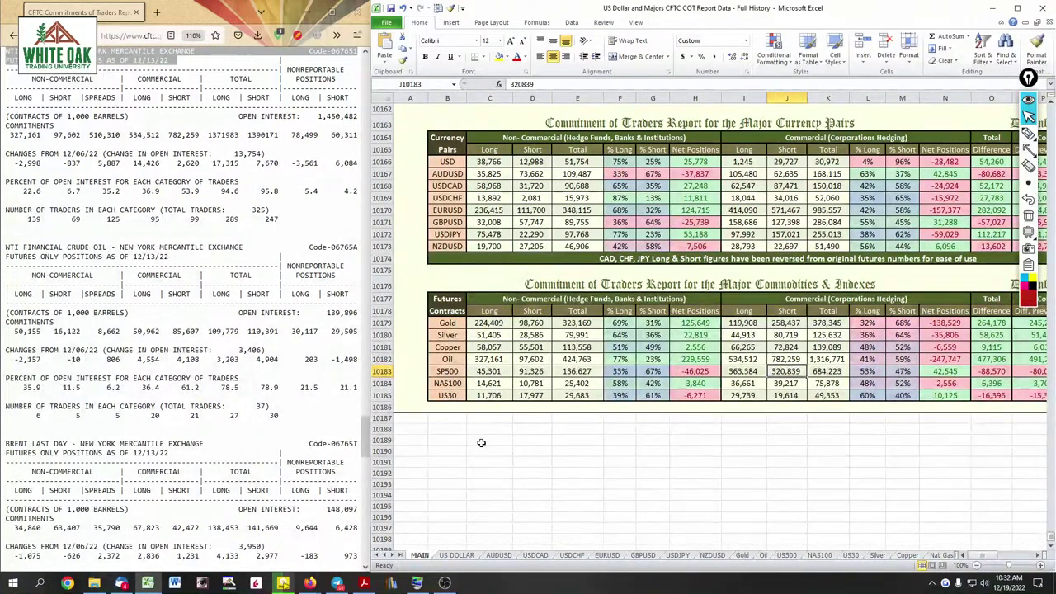
pyautogui.moveTo(978, 555)
pyautogui.mouseDown()
pyautogui.moveTo(996, 554)
pyautogui.moveTo(982, 554)
pyautogui.mouseUp()
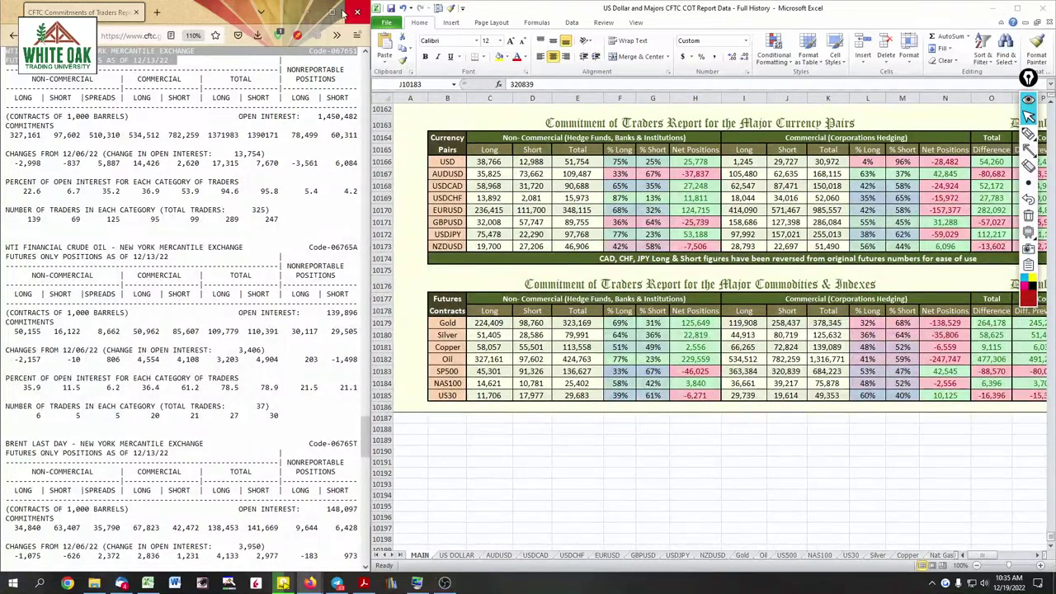
# Minimize the CFTC report window and place the spreadsheet over the price charts with both tables shown at full width
pyautogui.click(305, 13)
pyautogui.moveTo(921, 15); pyautogui.dragTo(777, 74)
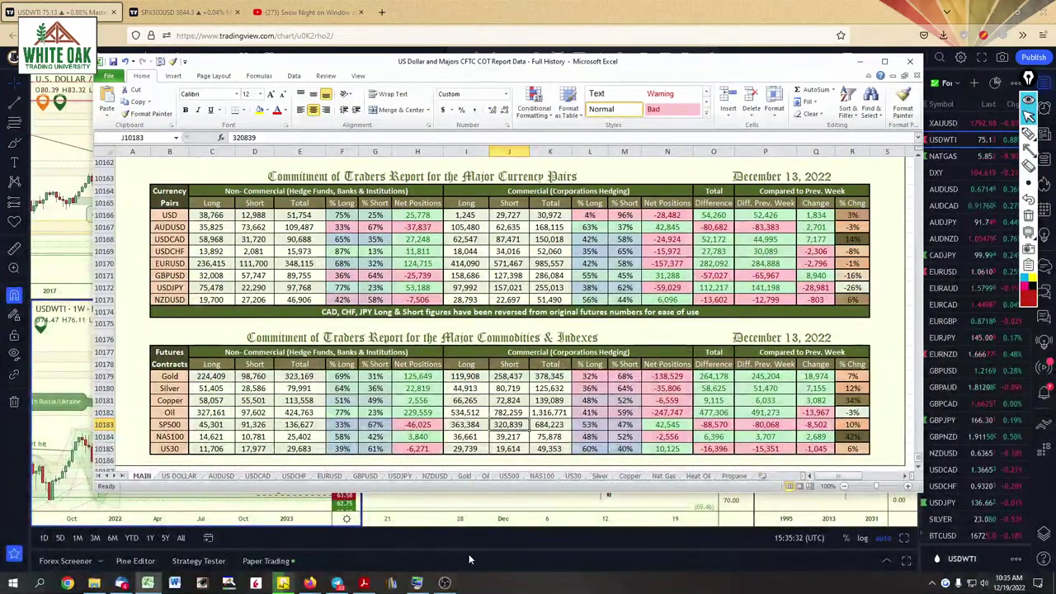
pyautogui.click(444, 583)
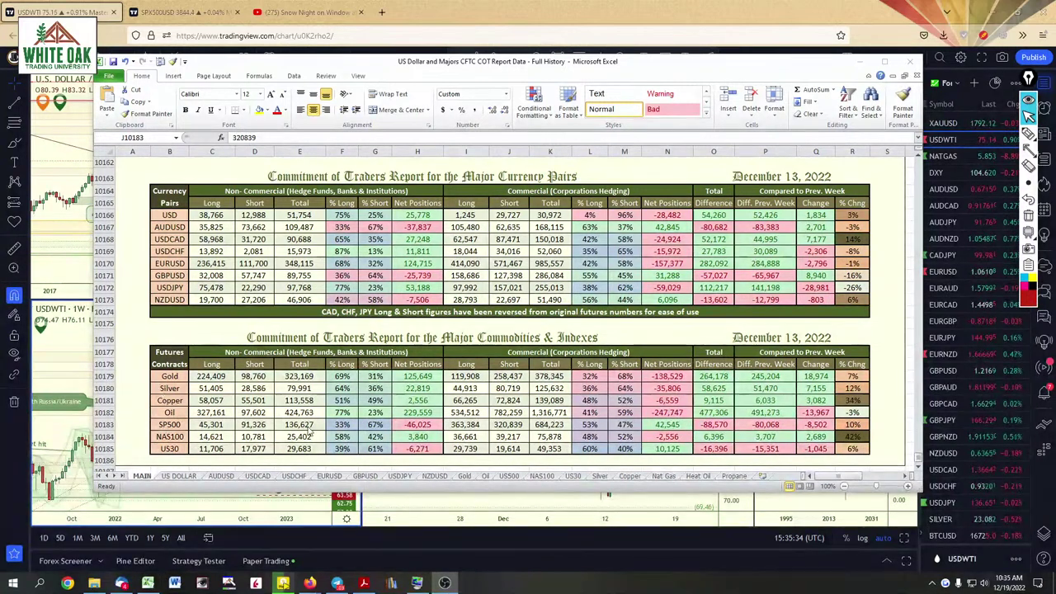
# Open the US DOLLAR sheet and review its weekly history back to early 2021, returning to the most recent rows
pyautogui.click(179, 483)
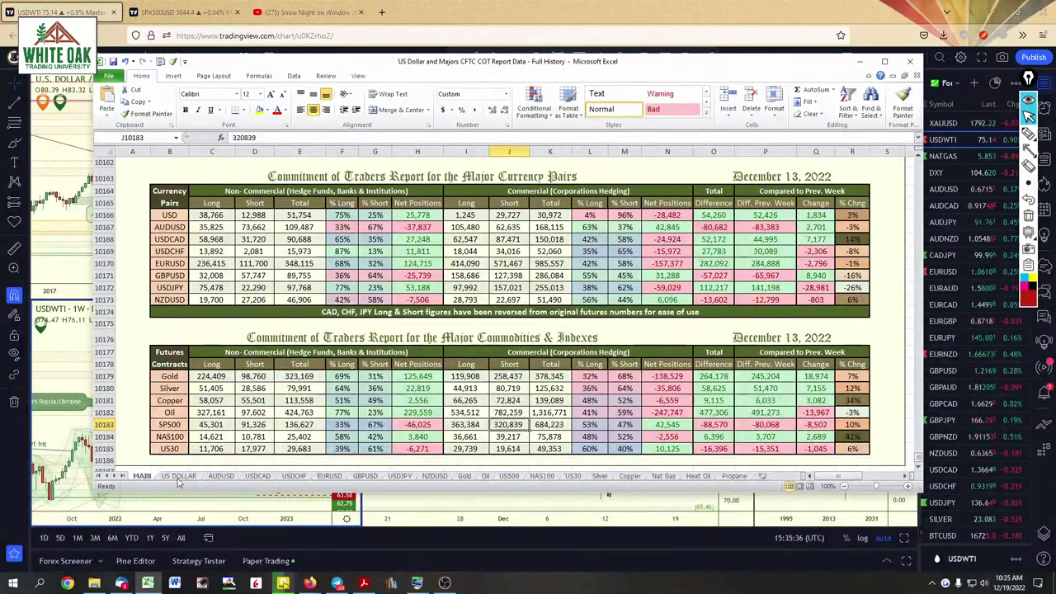
pyautogui.click(177, 479)
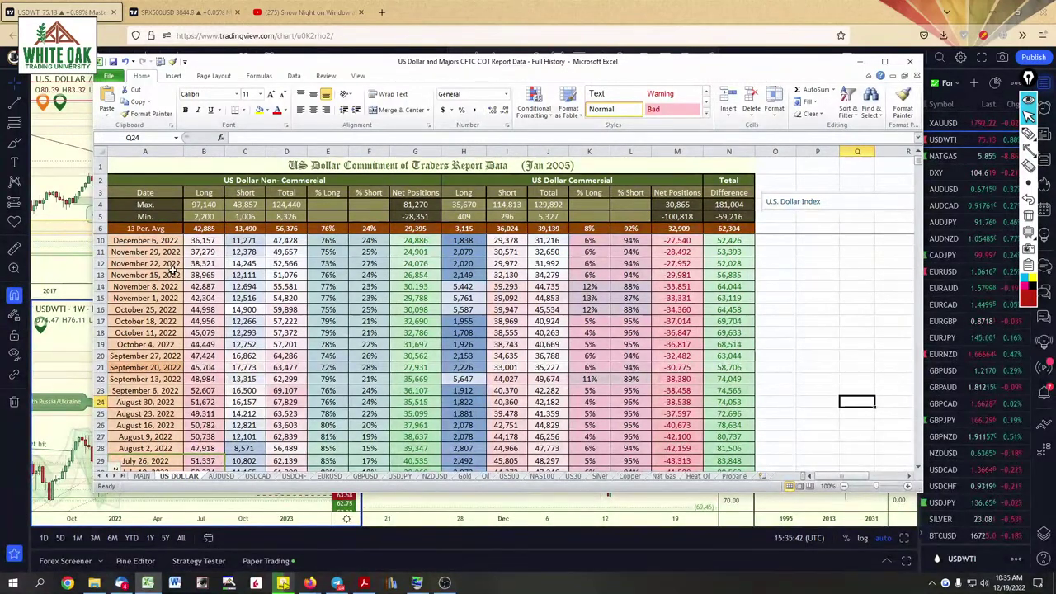
pyautogui.scroll(-17, 174, 269)
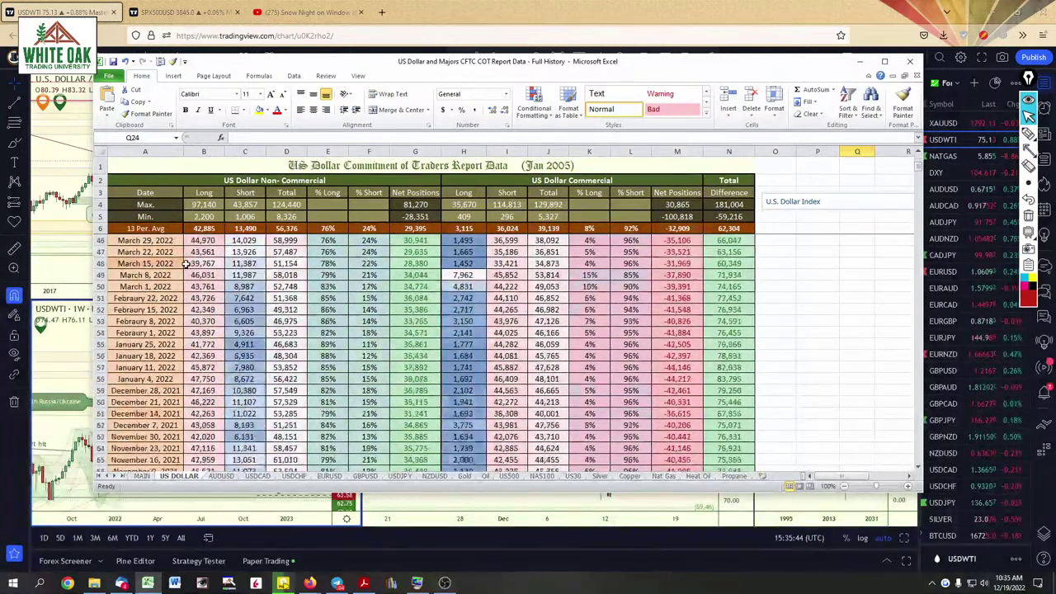
pyautogui.scroll(-10, 185, 264)
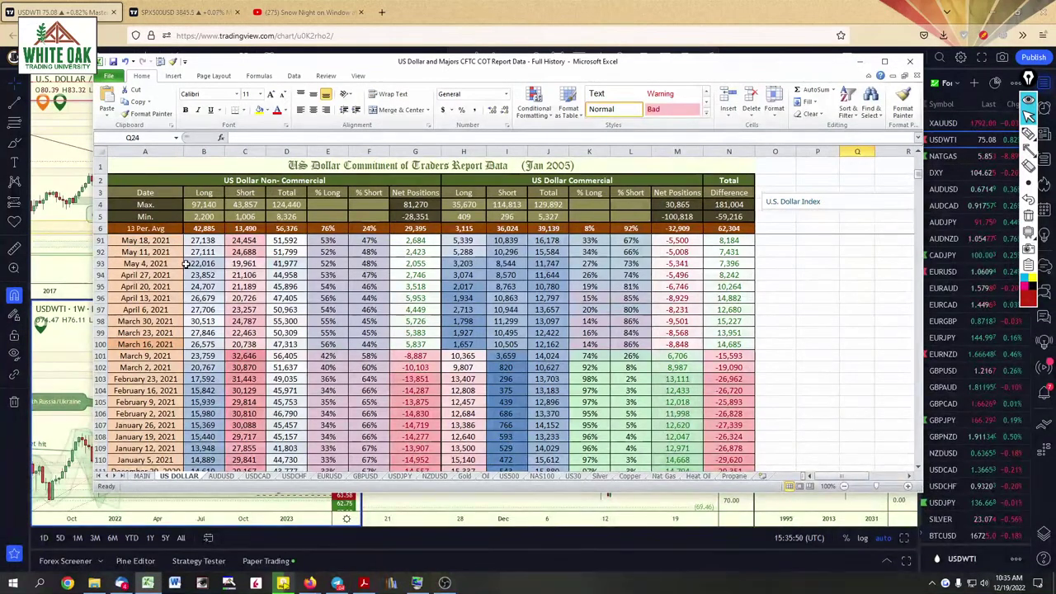
pyautogui.scroll(17, 233, 343)
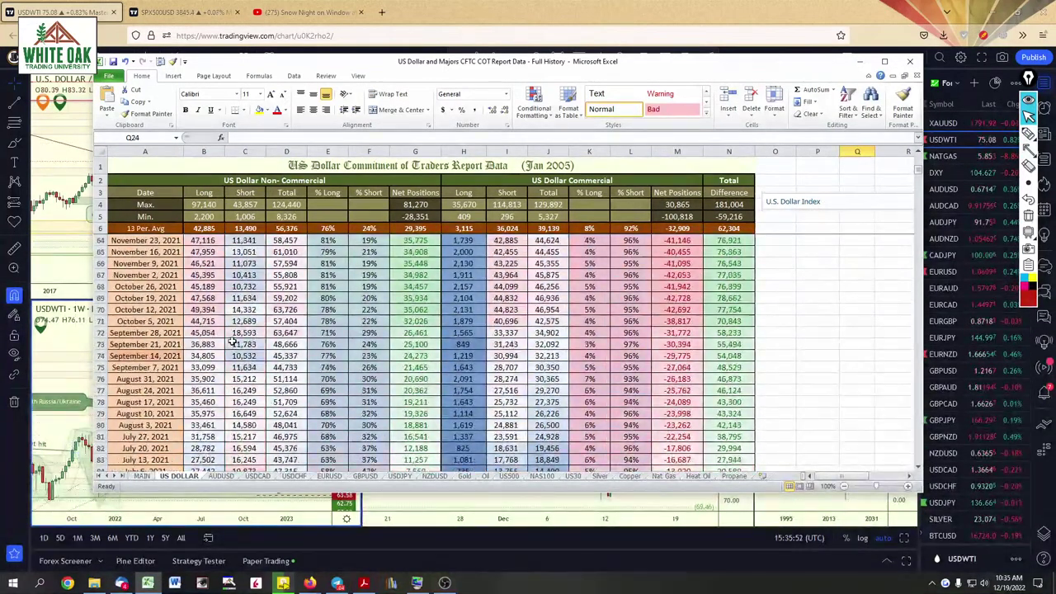
pyautogui.scroll(10, 233, 343)
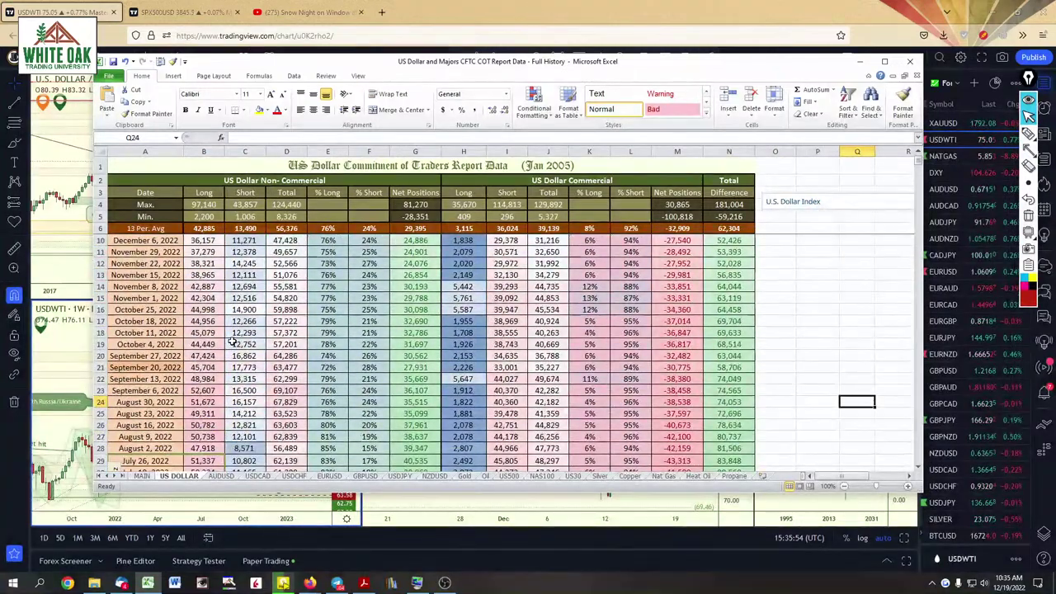
# Switch to the browser and load whiteoakfx.com in a new tab
pyautogui.scroll(1, 247, 371)
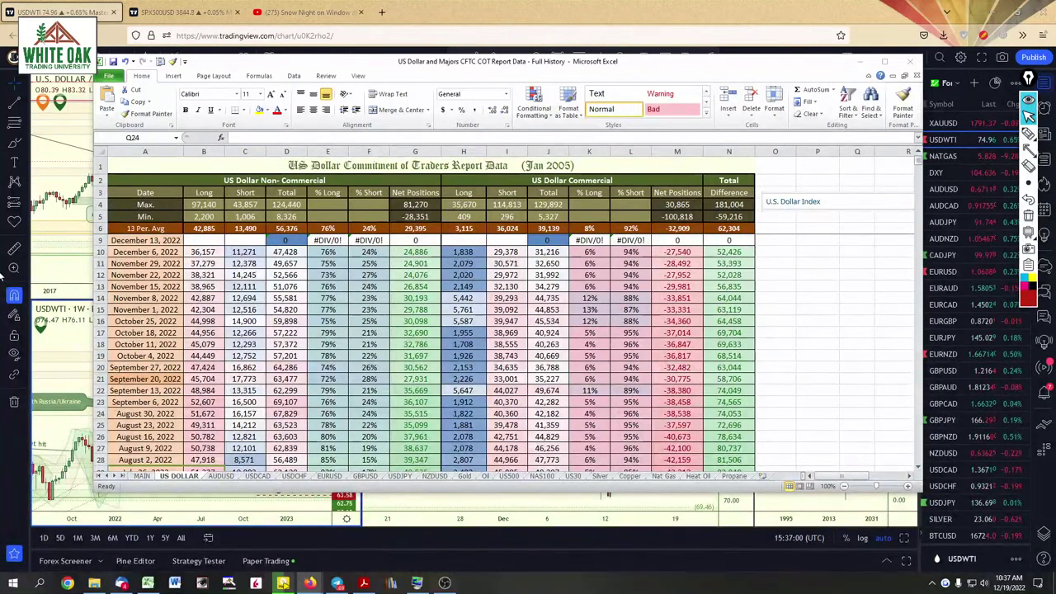
pyautogui.click(481, 25)
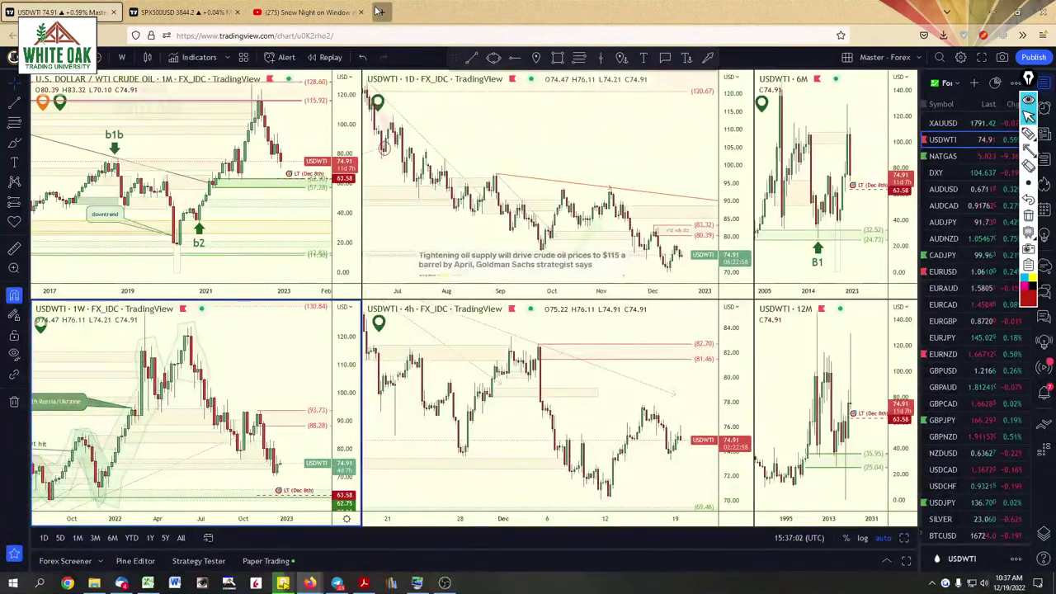
pyautogui.click(382, 11)
pyautogui.write('whiteoakfx.com/')
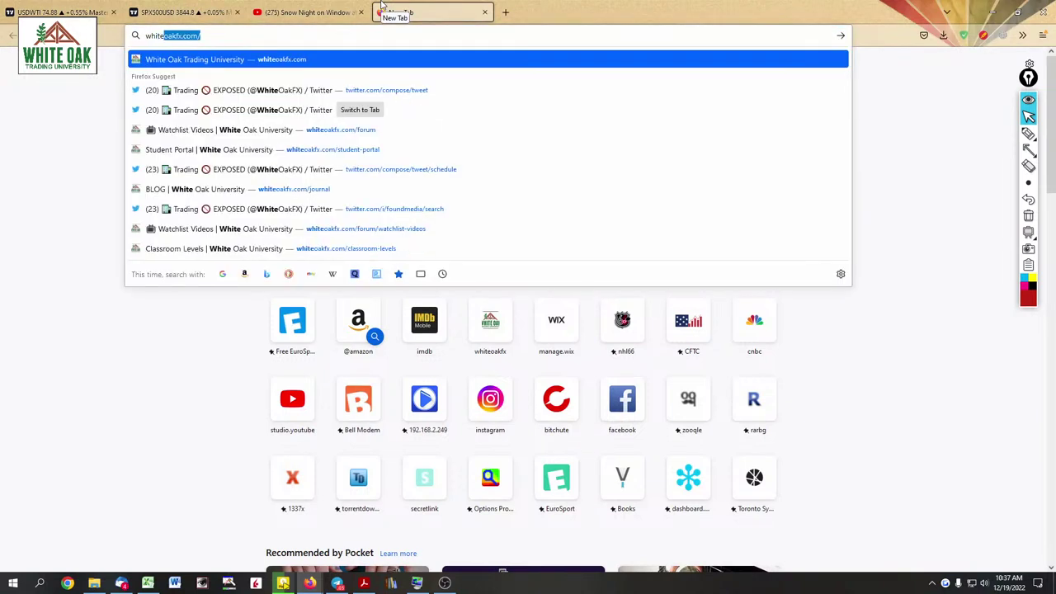
pyautogui.press('Return')
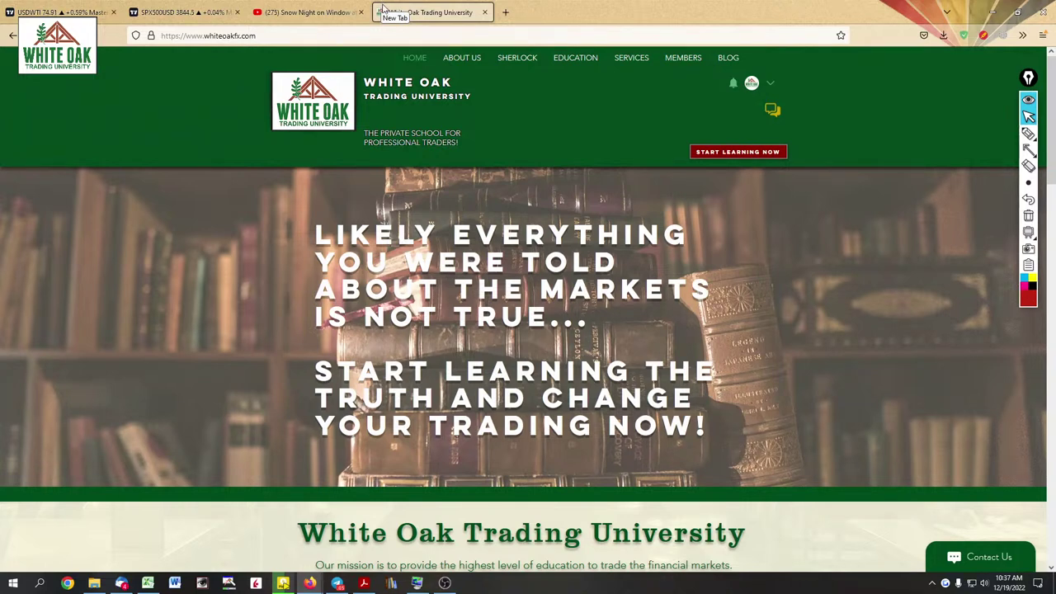
# Go to the site's Student Membership page, dismiss the promotion pop-up, and review the membership benefits and payment options
pyautogui.click(748, 154)
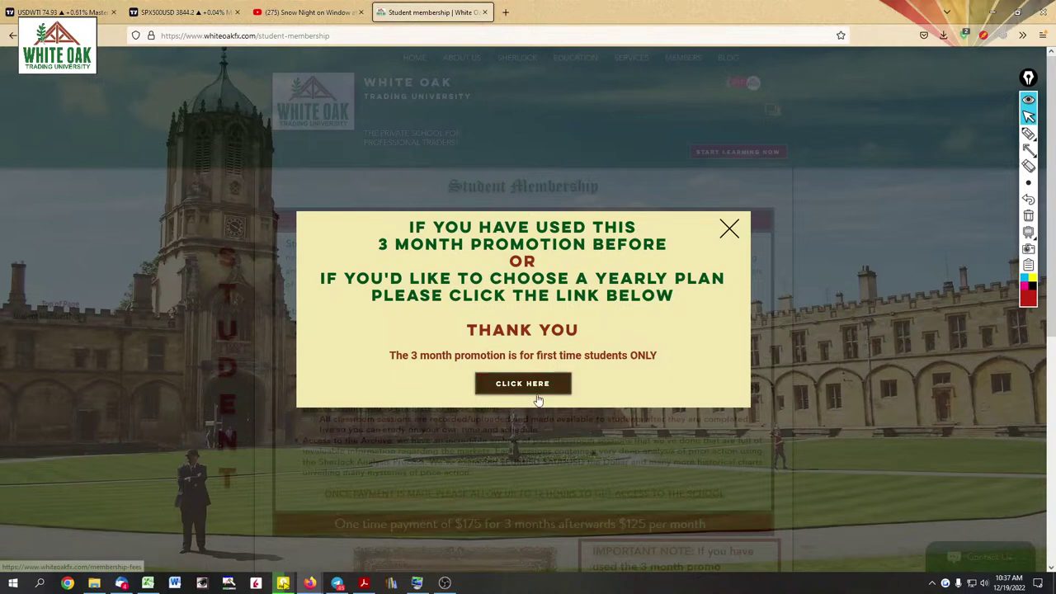
pyautogui.click(728, 229)
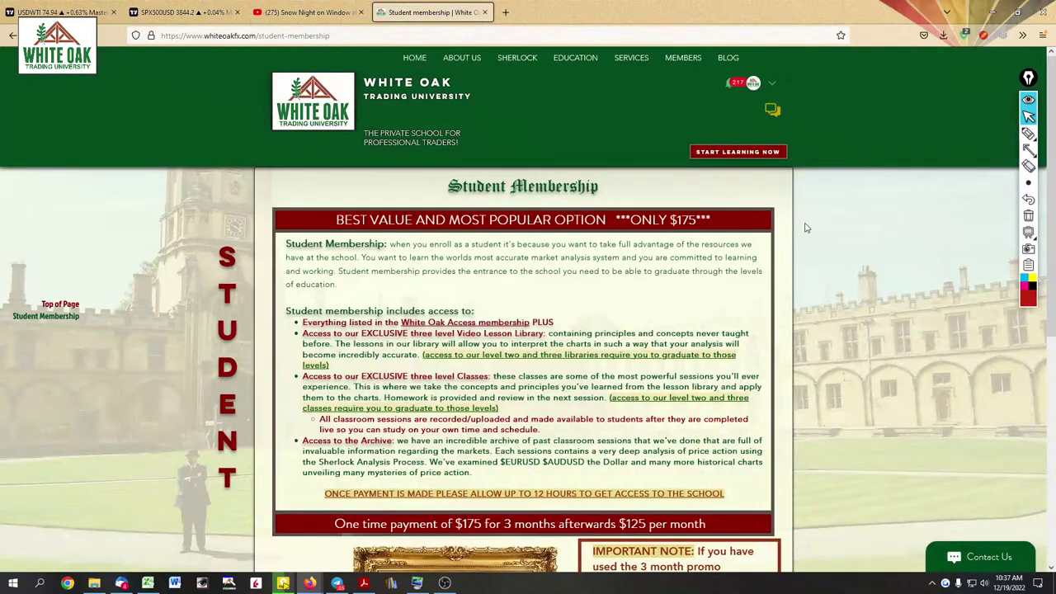
pyautogui.scroll(-1, 867, 227)
pyautogui.scroll(-2, 871, 226)
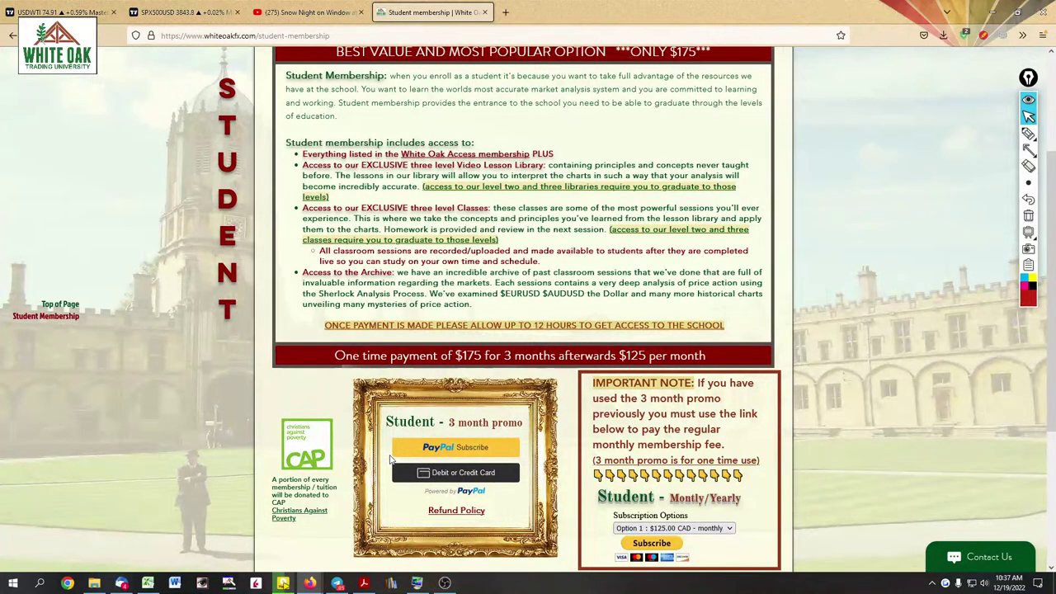
pyautogui.scroll(3, 234, 332)
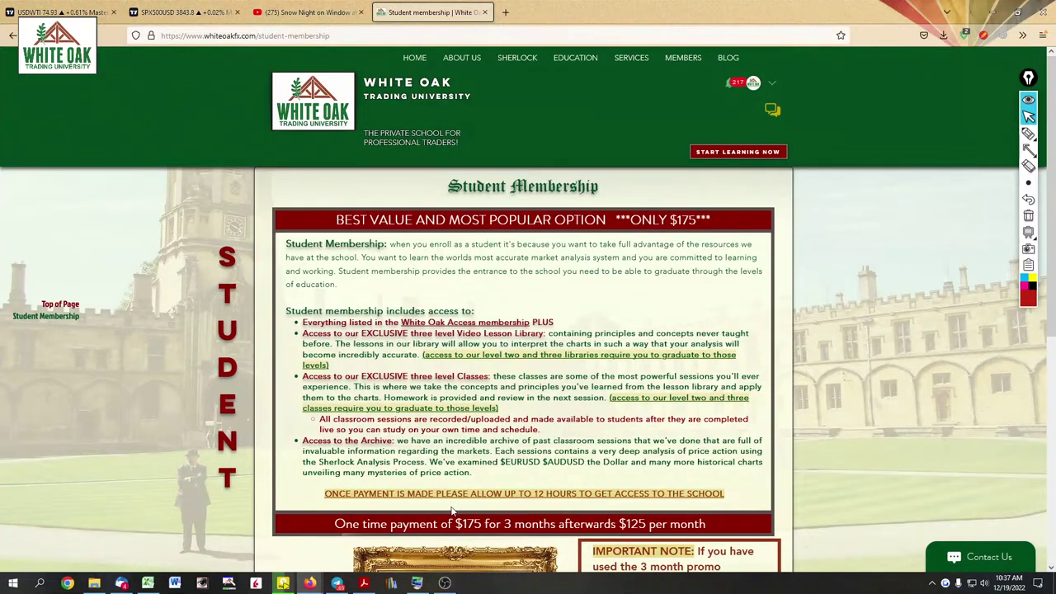
# Open the Level One video library from the White Oak student portal
pyautogui.click(189, 15)
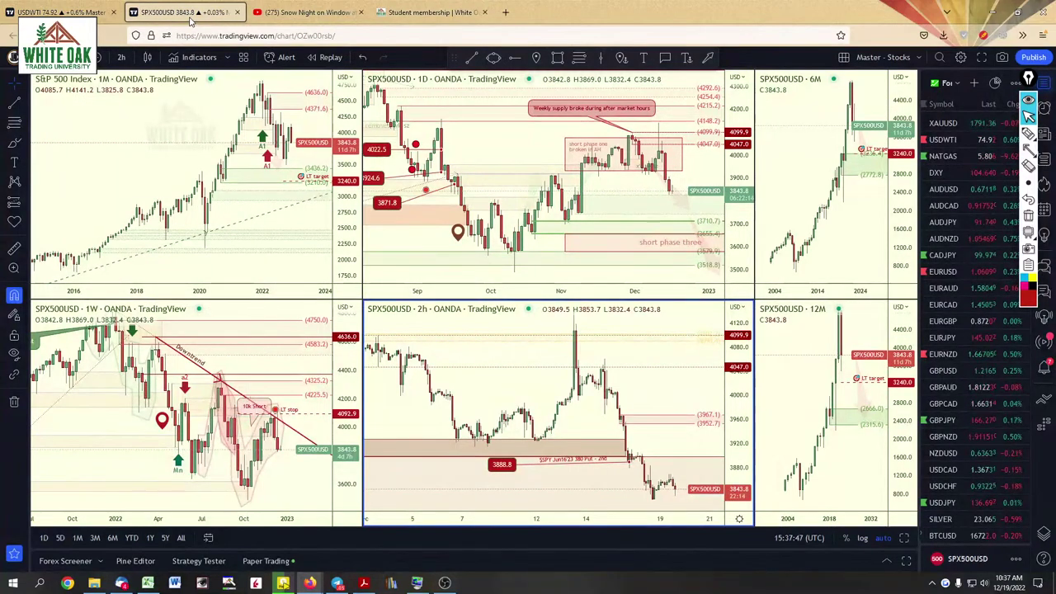
pyautogui.click(433, 12)
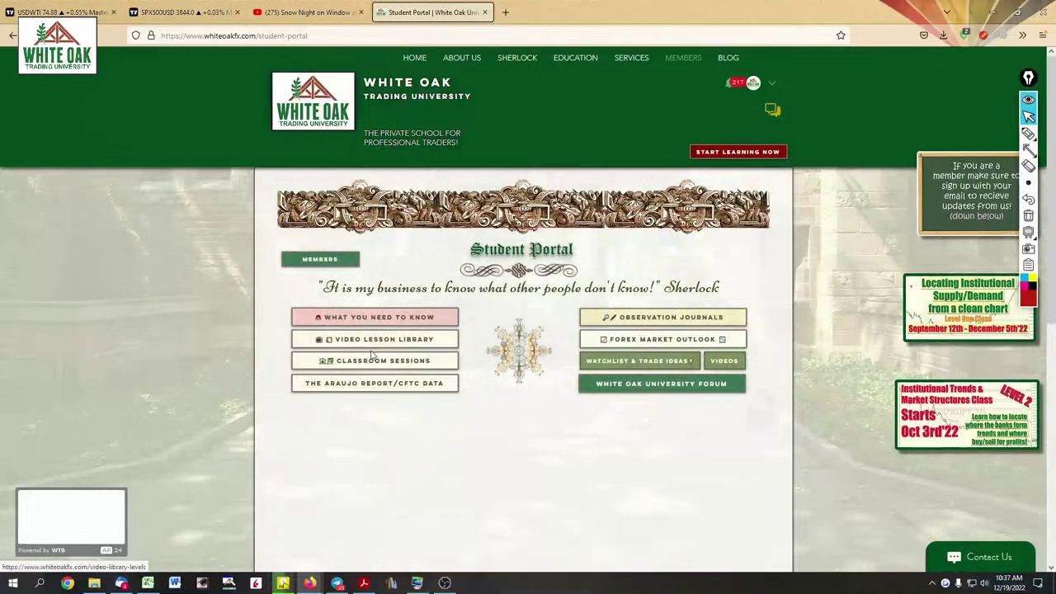
pyautogui.click(378, 341)
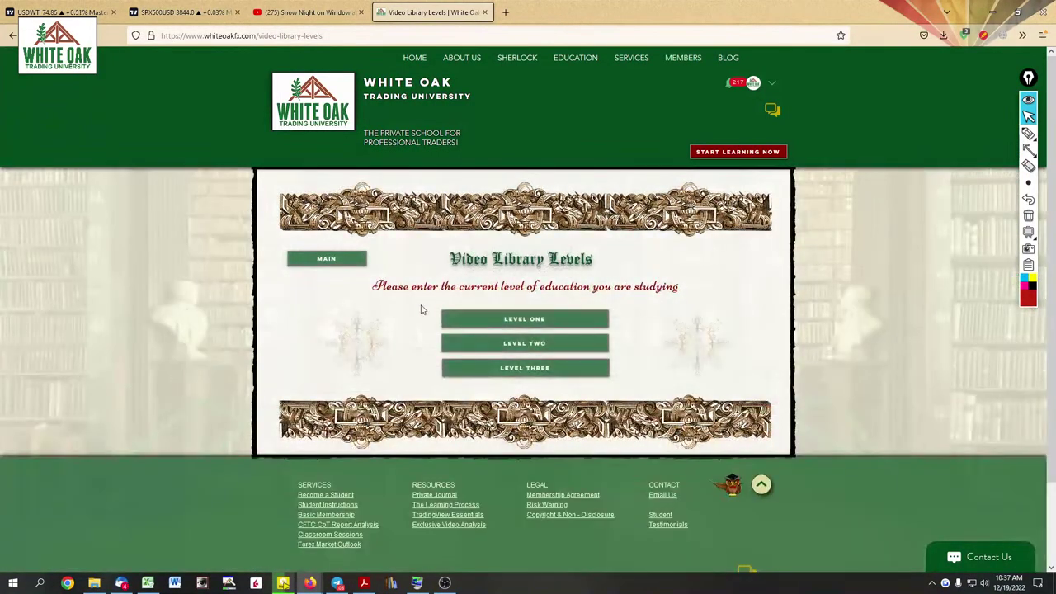
pyautogui.click(487, 319)
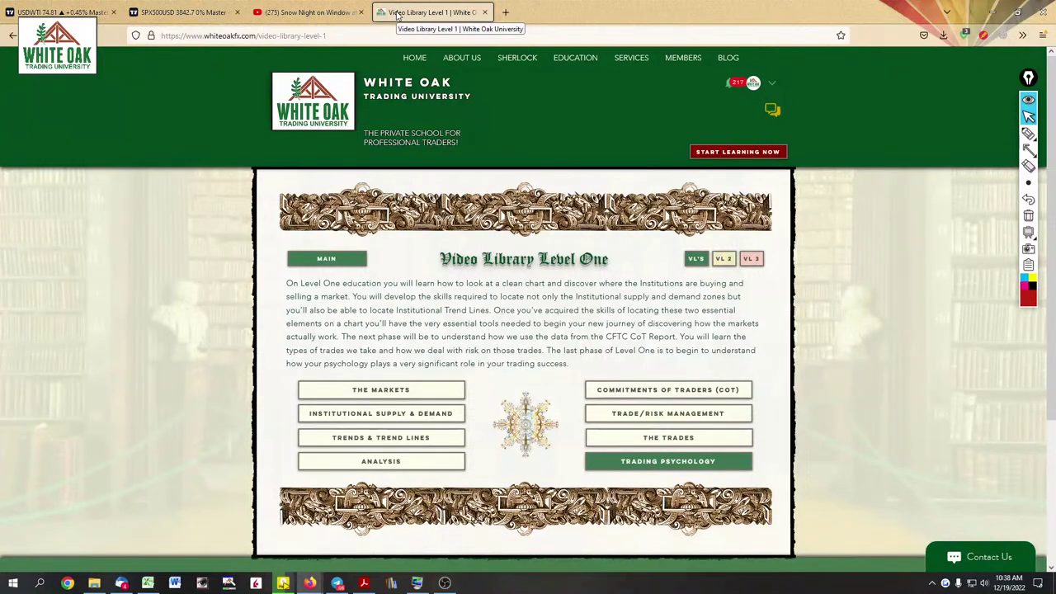
# View the US DOLLAR sheet of the COT workbook in Excel, and return to the SPX500USD charts in the browser
pyautogui.click(210, 24)
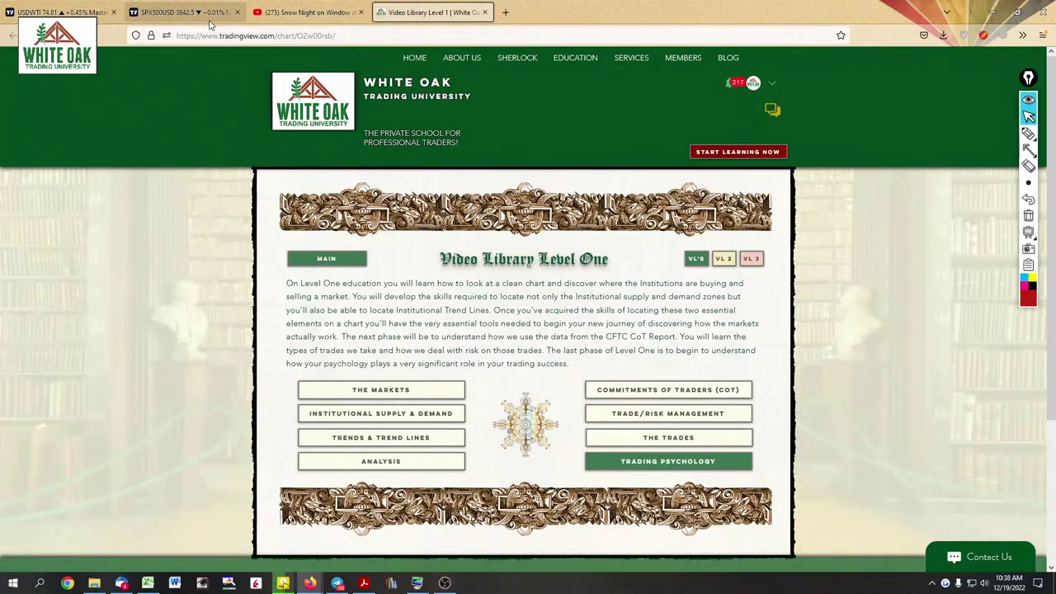
pyautogui.click(148, 585)
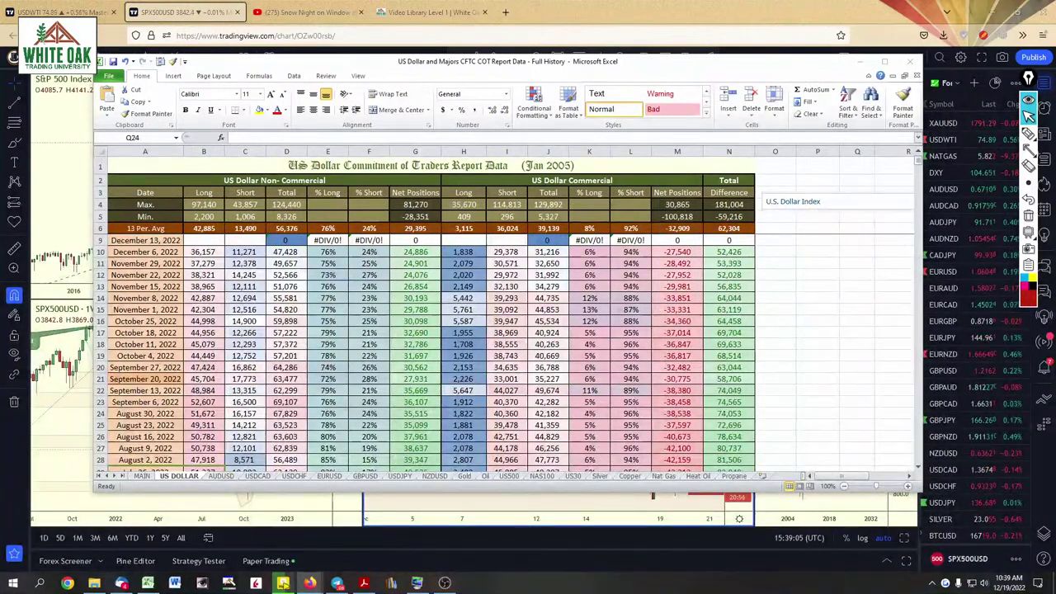
pyautogui.hotkey('alt', 'Tab')
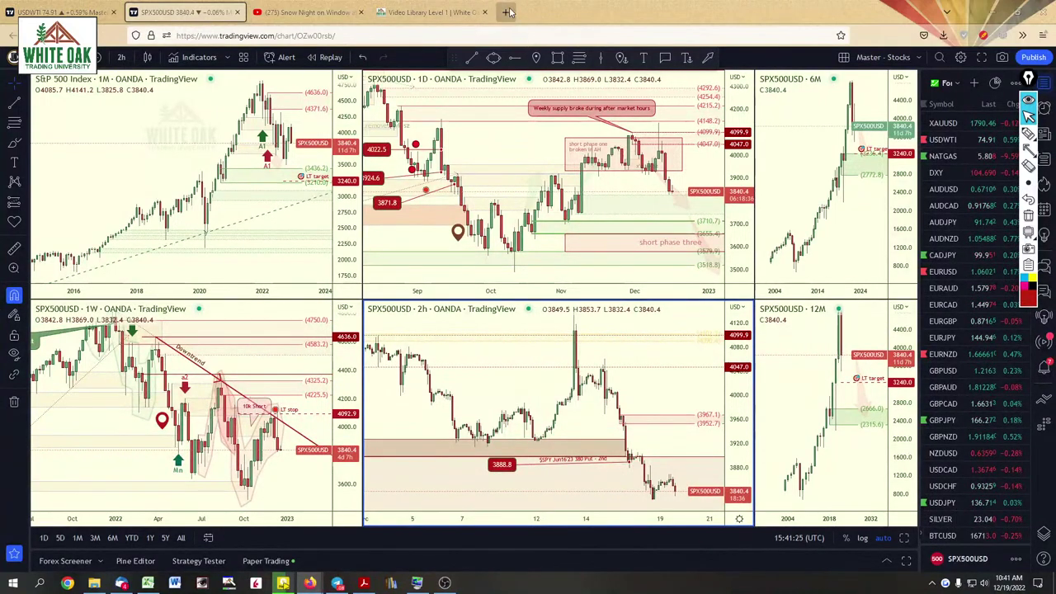
# Open the White Oak site's Membership Options page and review the White Oak Access membership
pyautogui.click(450, 20)
pyautogui.moveTo(632, 58)
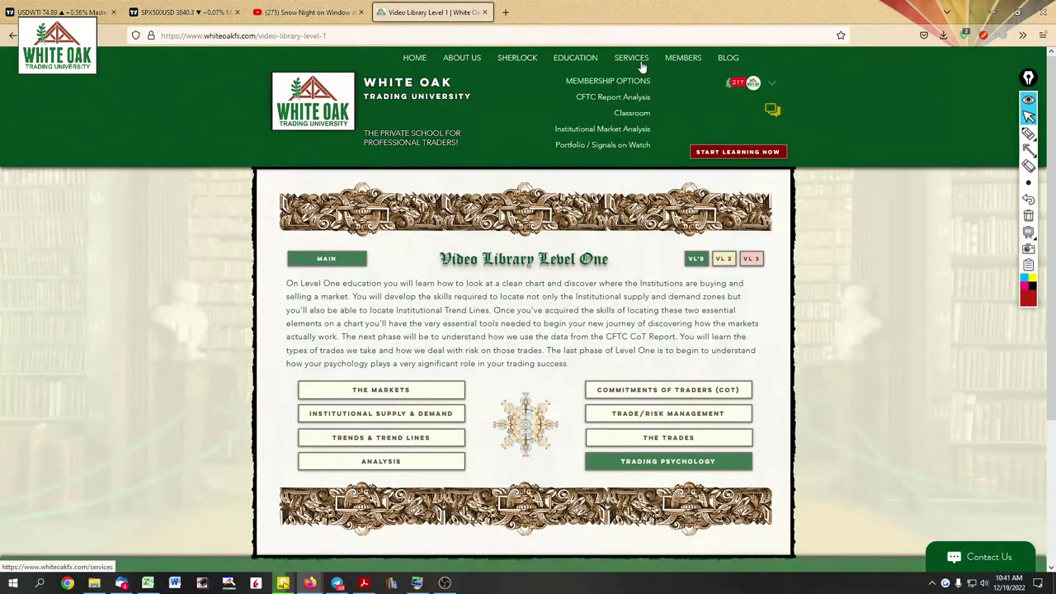
pyautogui.click(623, 83)
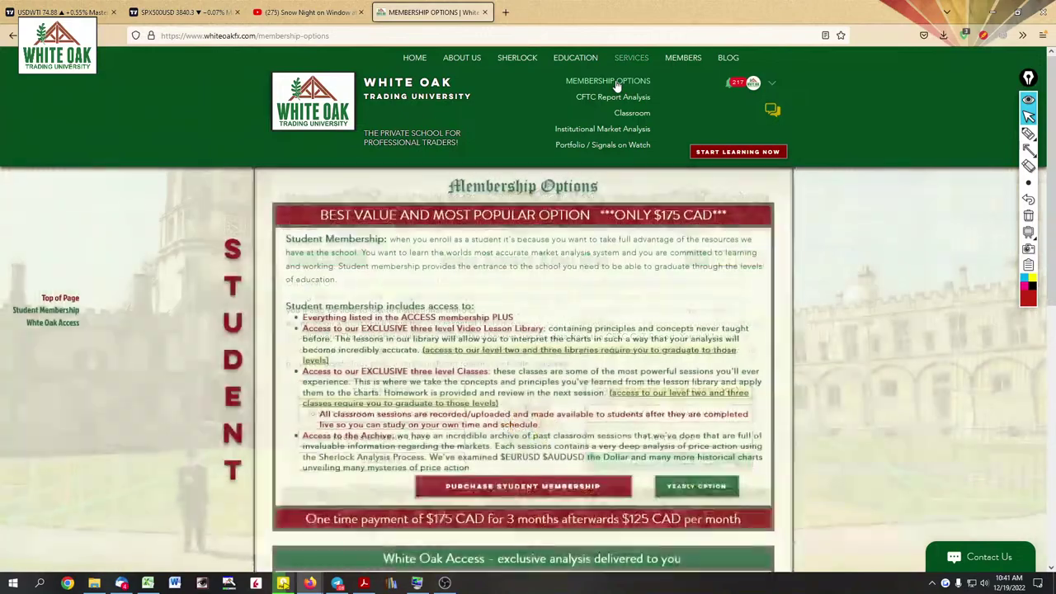
pyautogui.scroll(-5, 617, 88)
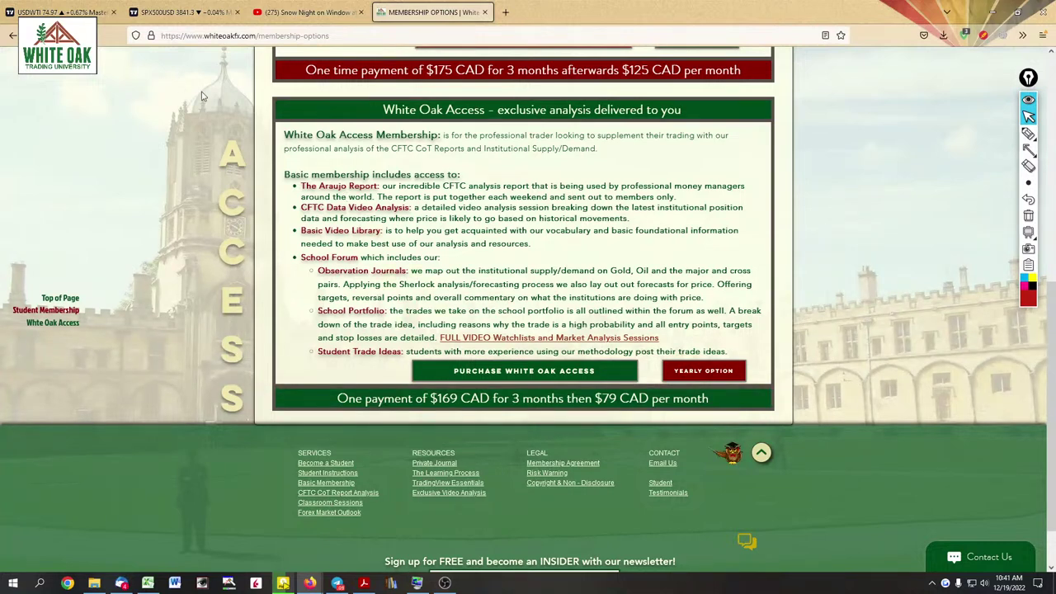
# Return to the SPX500USD charts, enlarge the daily chart and examine its marked supply and demand zones
pyautogui.click(167, 13)
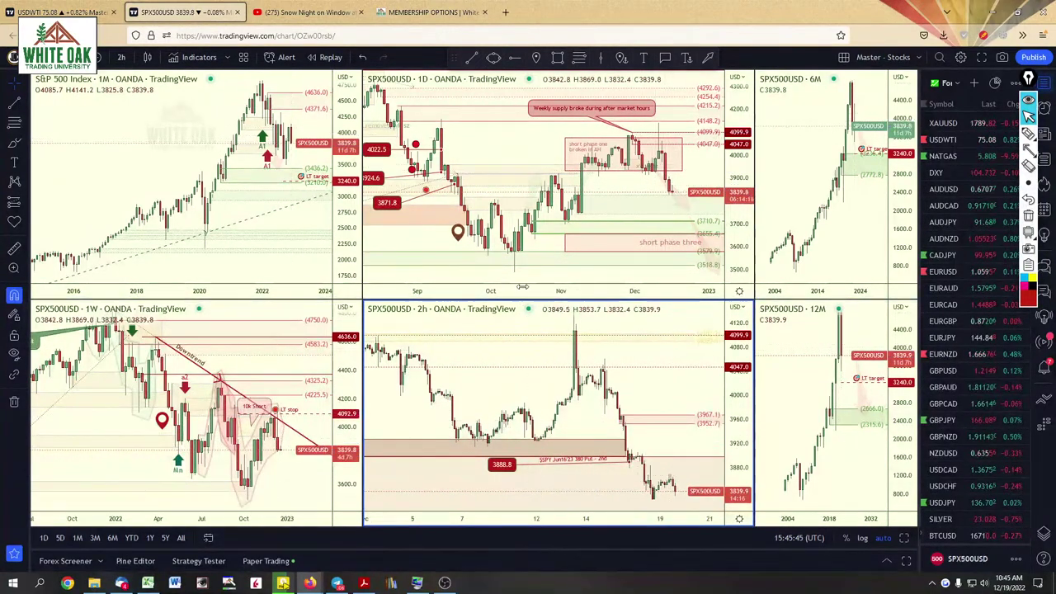
pyautogui.click(545, 259)
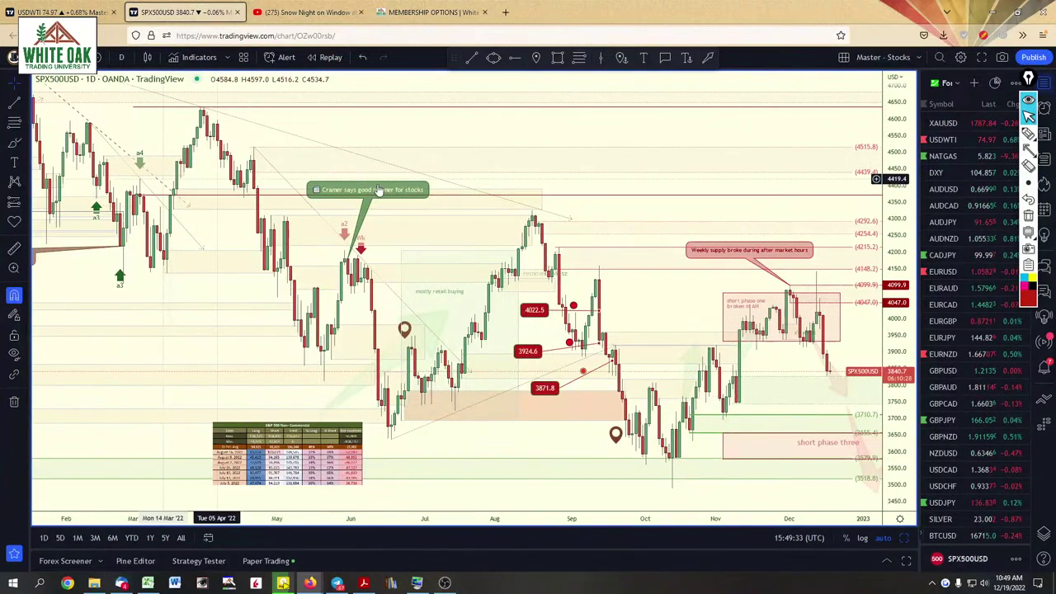
pyautogui.click(740, 382)
pyautogui.click(766, 394)
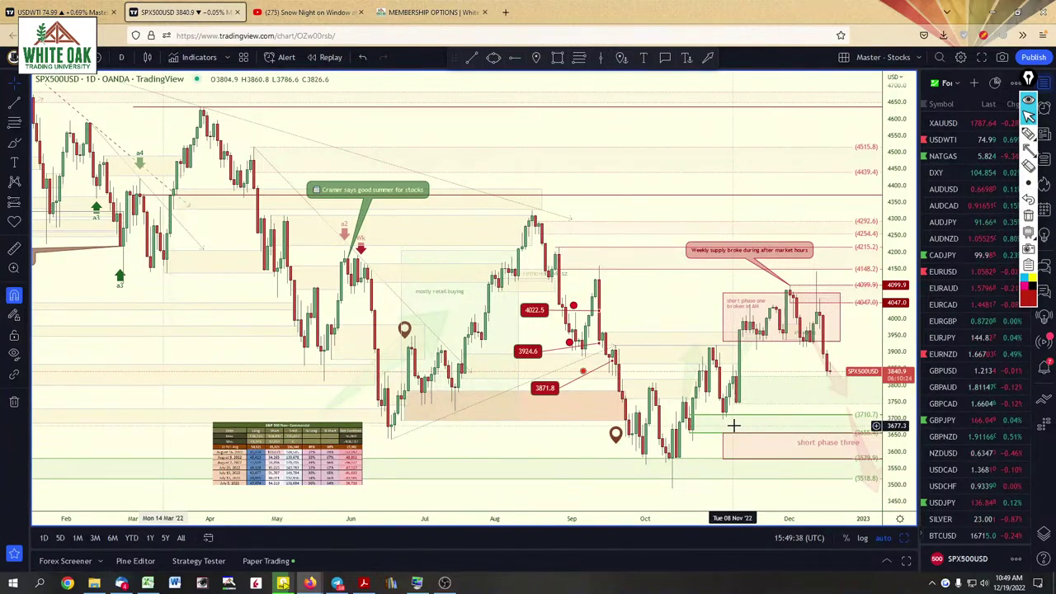
pyautogui.scroll(2, 521, 425)
pyautogui.click(524, 425)
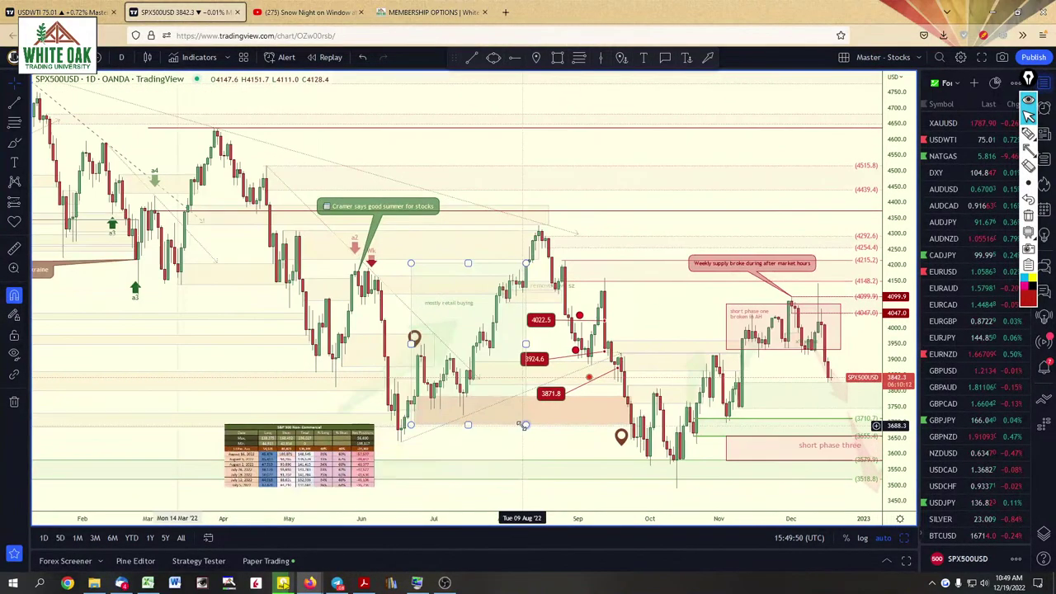
pyautogui.click(504, 448)
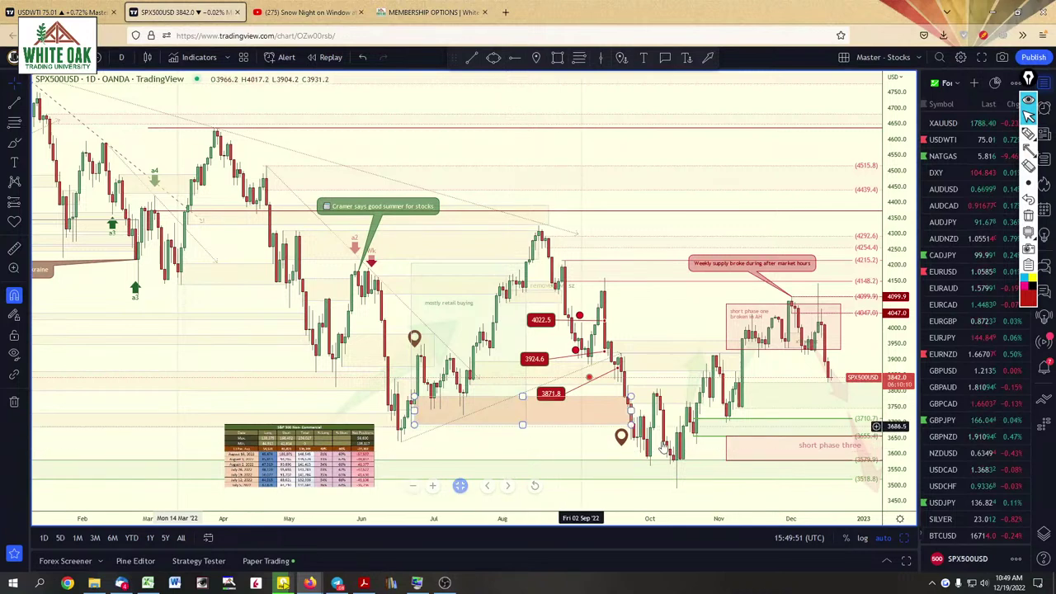
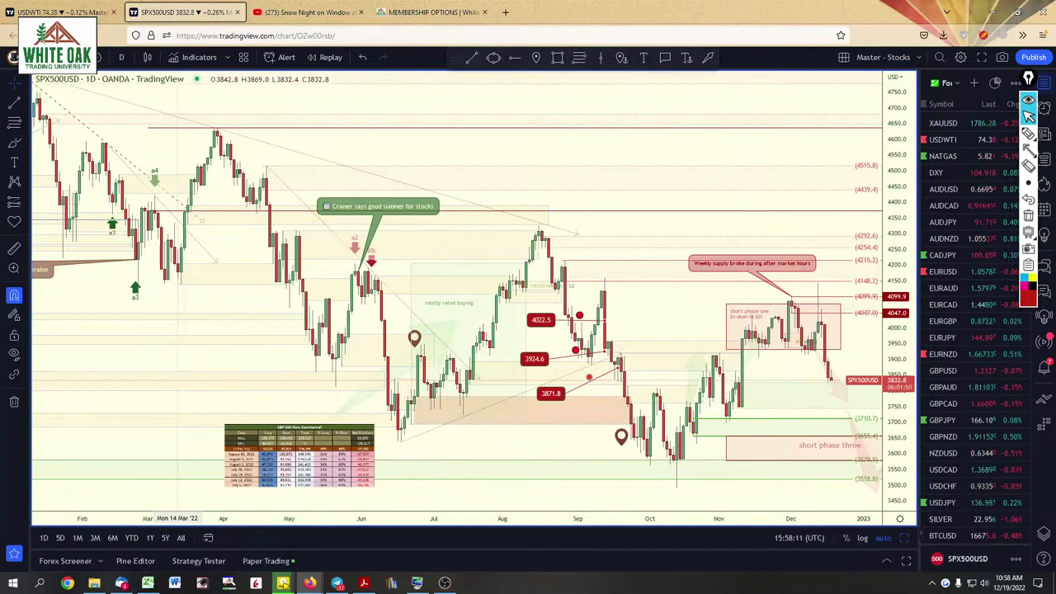
# In the Excel workbook's US DOLLAR sheet, link the December 13, 2022 non-commercial Long cell to the USD figure in MAIN!C10166
pyautogui.click(145, 583)
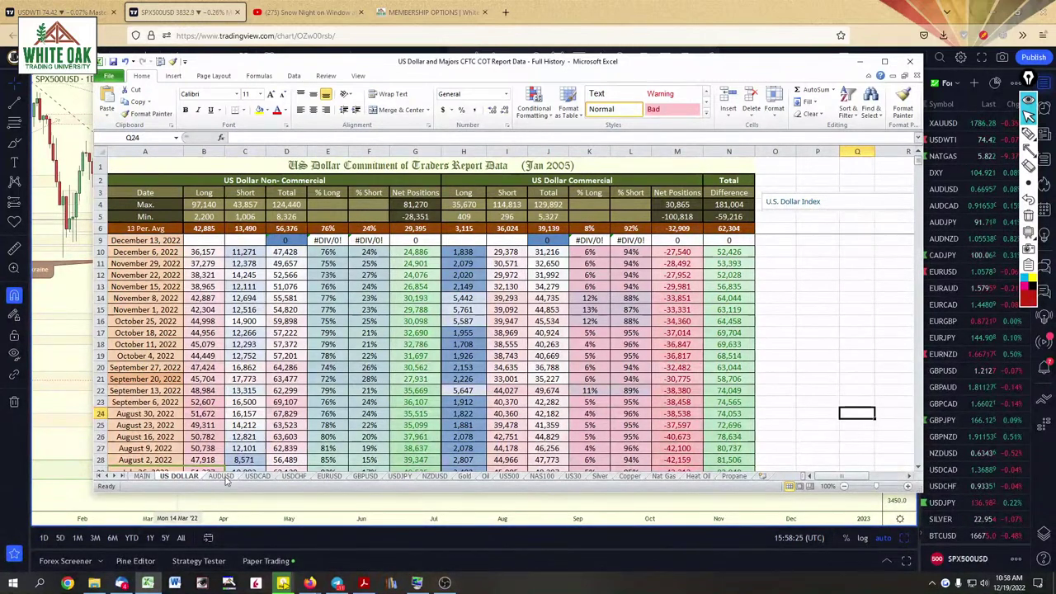
pyautogui.click(195, 239)
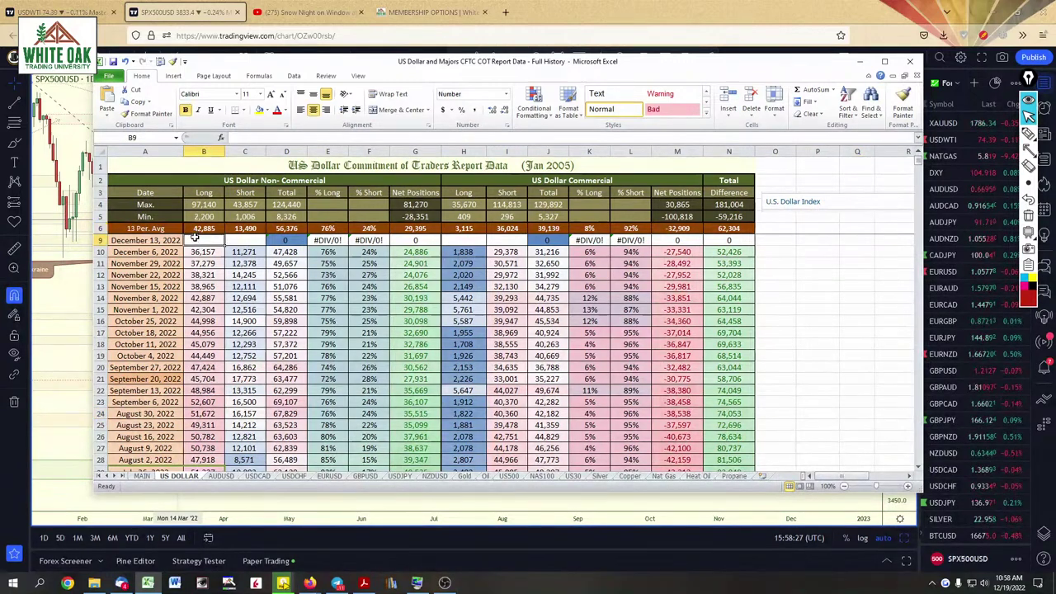
pyautogui.write('=')
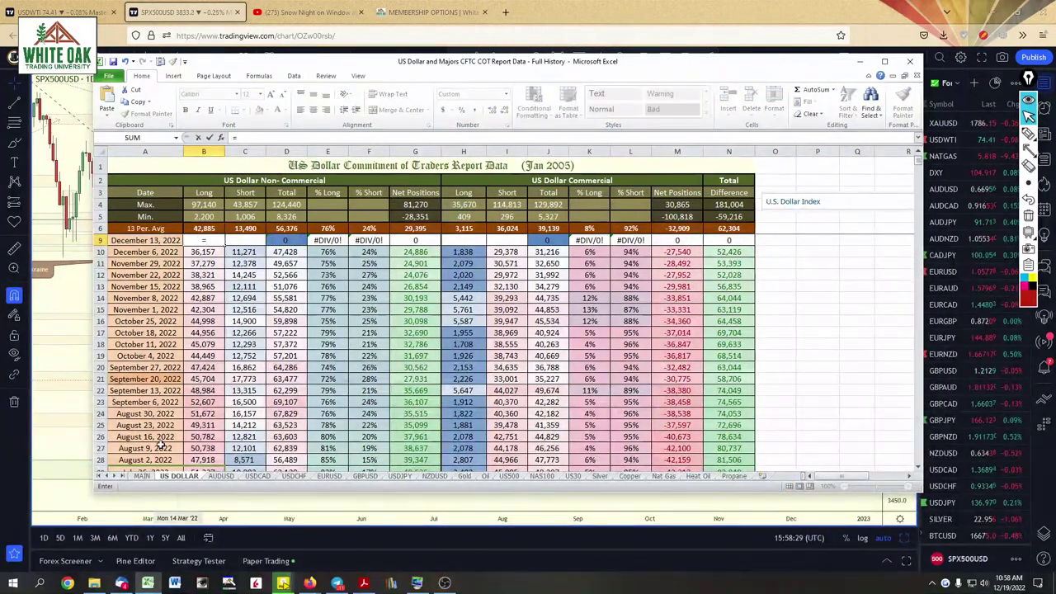
pyautogui.click(140, 477)
pyautogui.click(211, 211)
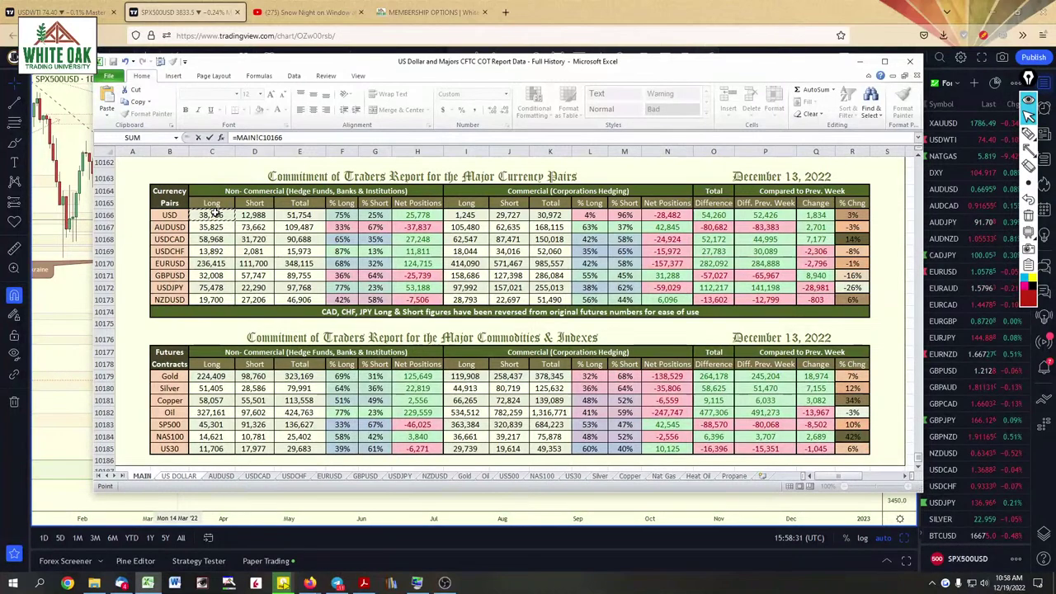
pyautogui.press('Return')
# Link the December 13, 2022 non-commercial Short cell to the USD short figure in MAIN!D10166
pyautogui.click(248, 241)
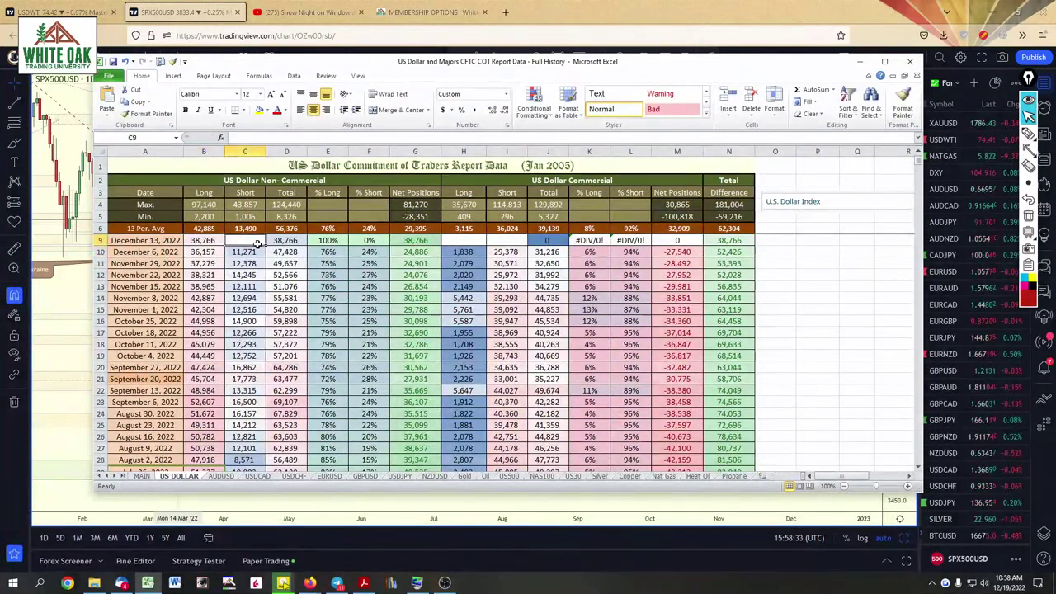
pyautogui.write('=')
pyautogui.click(142, 477)
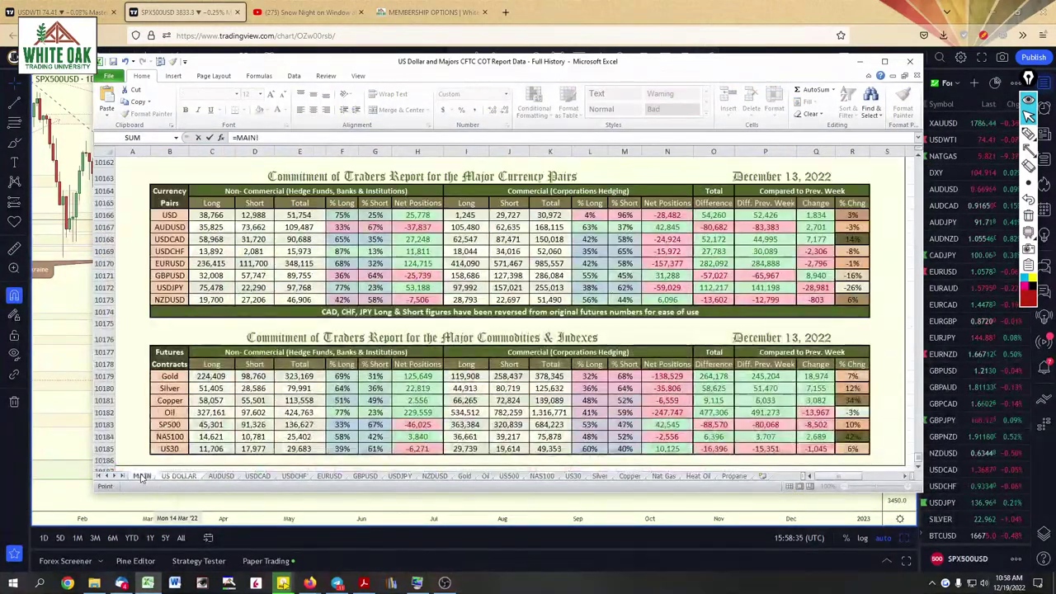
pyautogui.click(250, 216)
pyautogui.press('Return')
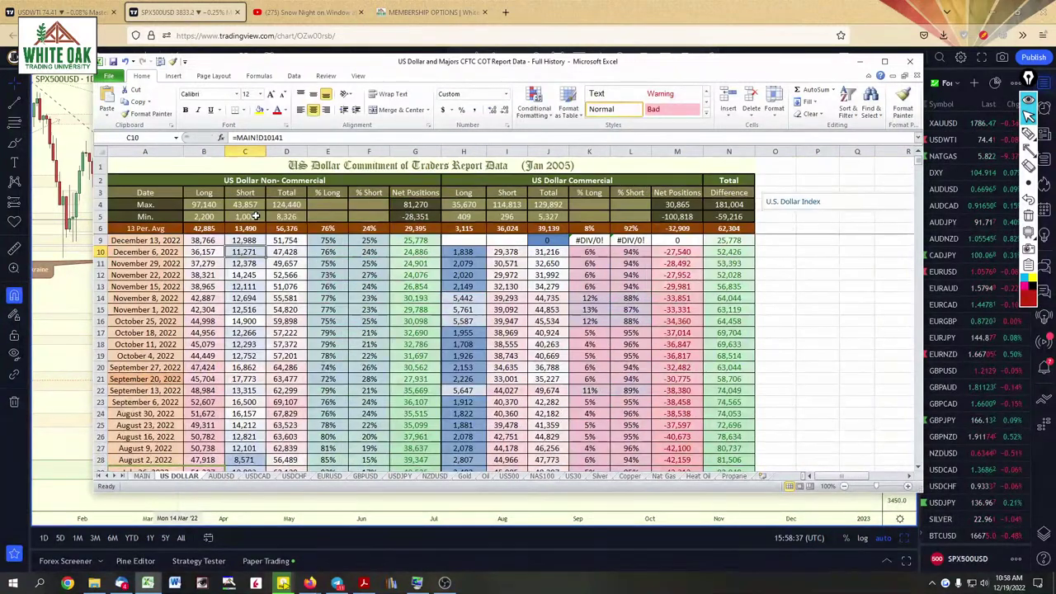
# Link the December 13, 2022 commercial Long cell to the USD long figure in MAIN!I10166
pyautogui.click(464, 238)
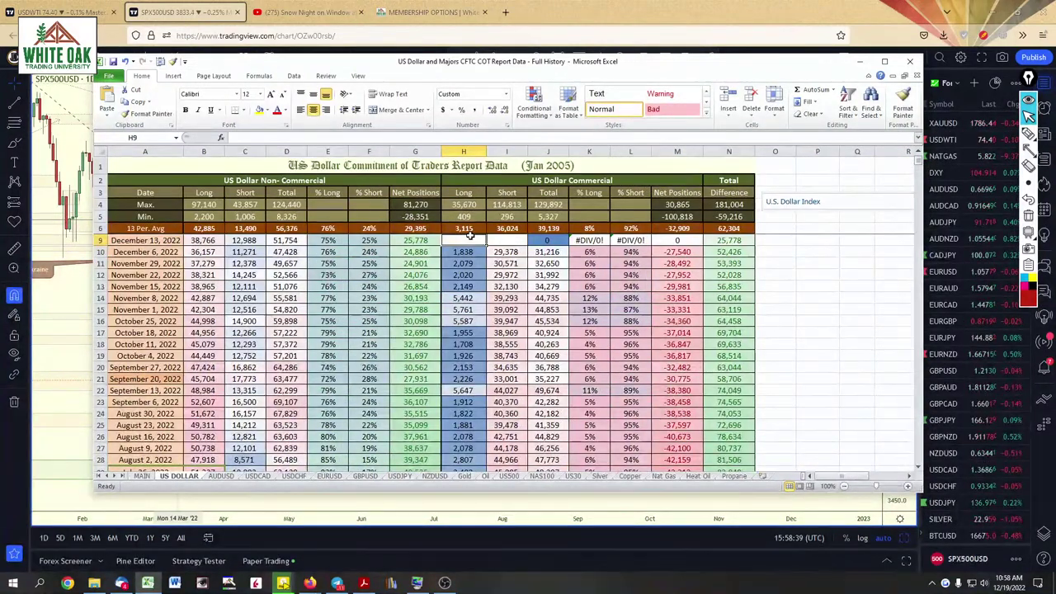
pyautogui.write('=')
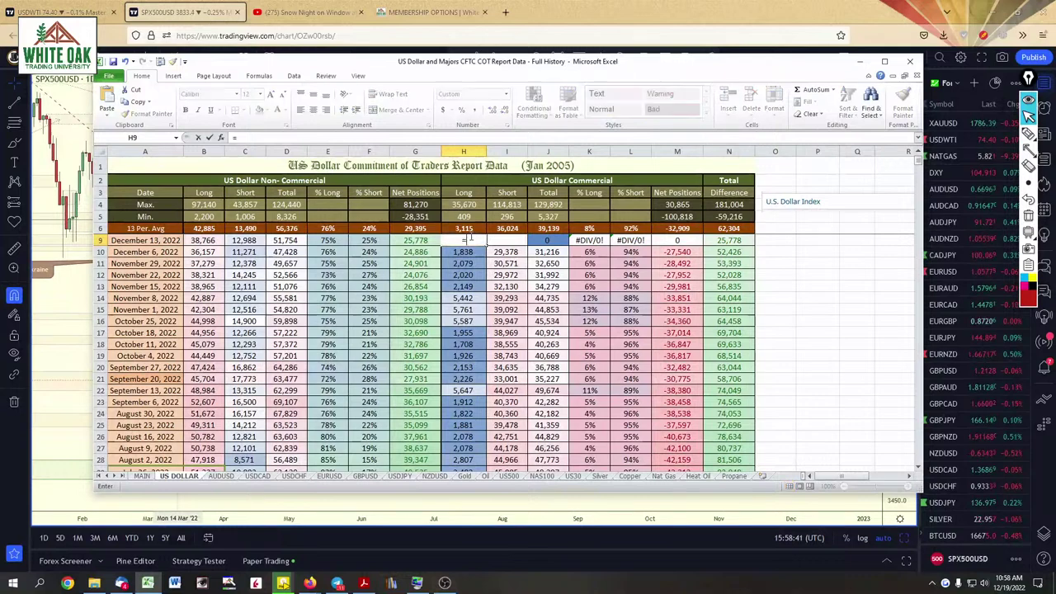
pyautogui.click(140, 477)
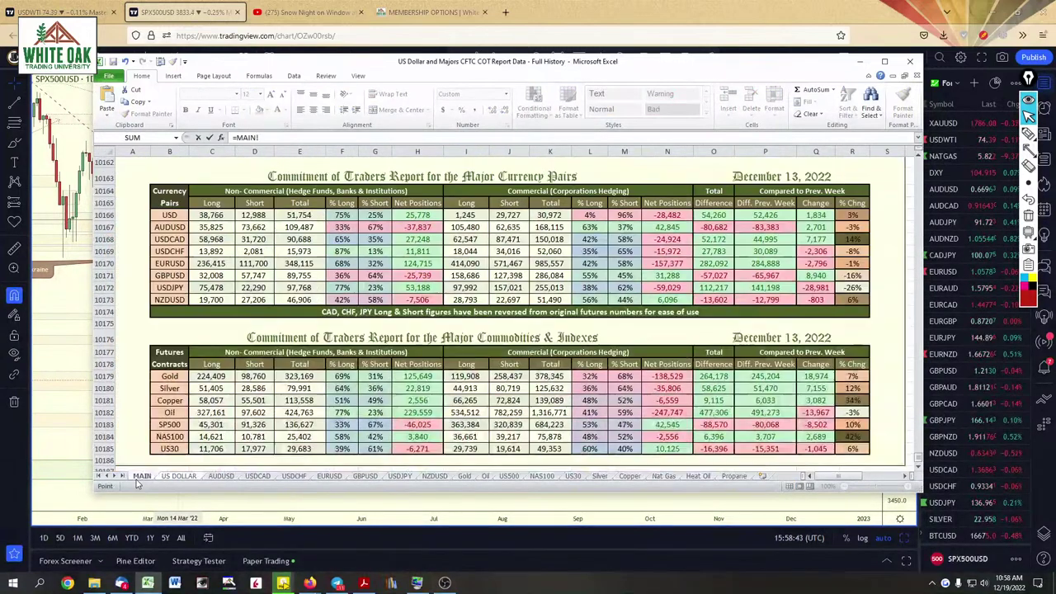
pyautogui.click(467, 215)
pyautogui.press('Return')
# Link the December 13, 2022 commercial Short cell to the USD short figure in MAIN!J10166
pyautogui.click(507, 240)
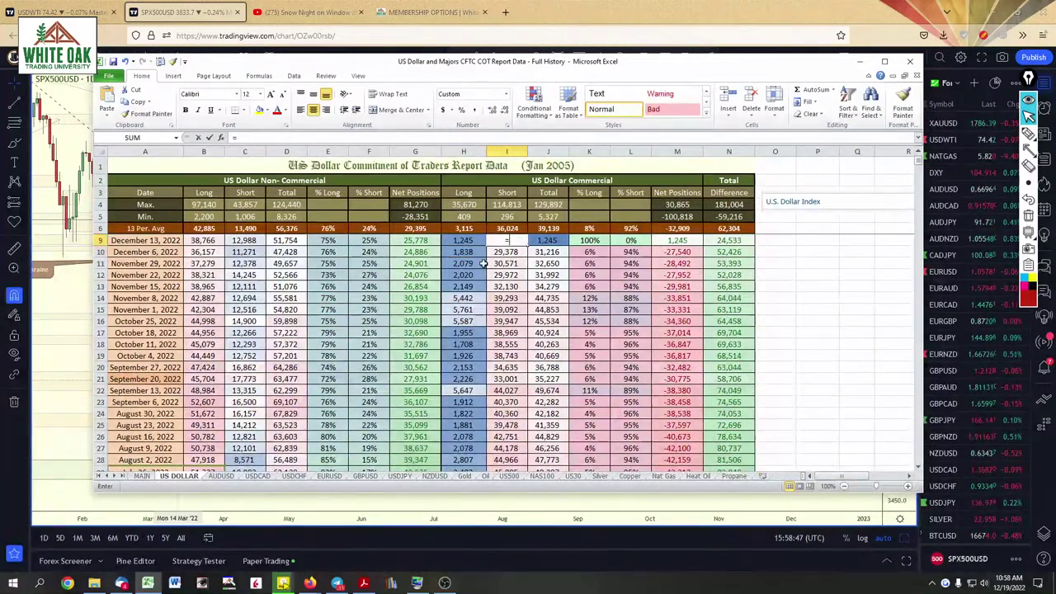
pyautogui.write('=')
pyautogui.click(142, 477)
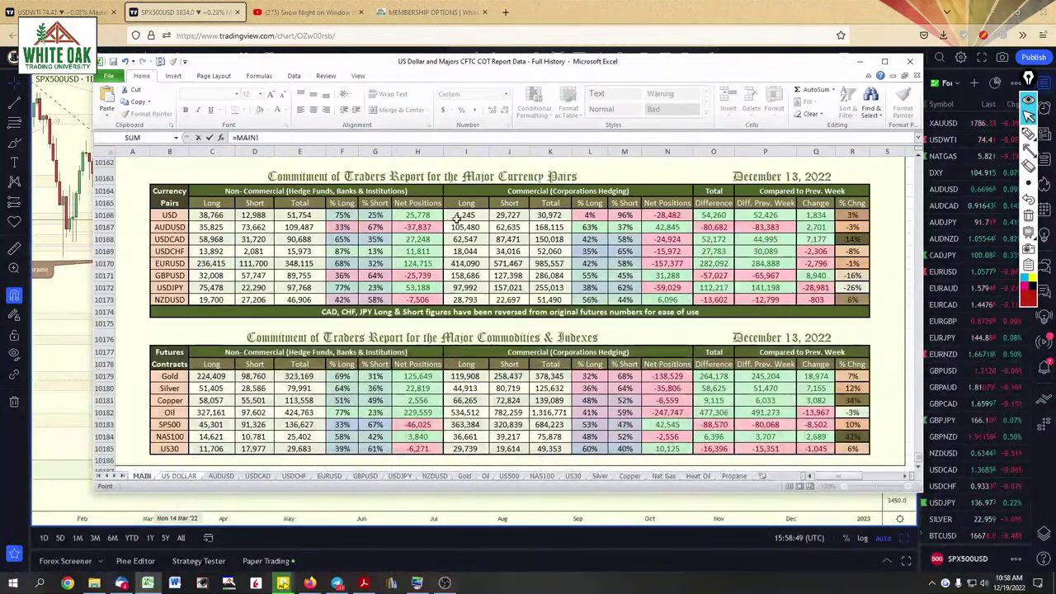
pyautogui.click(506, 215)
pyautogui.press('Return')
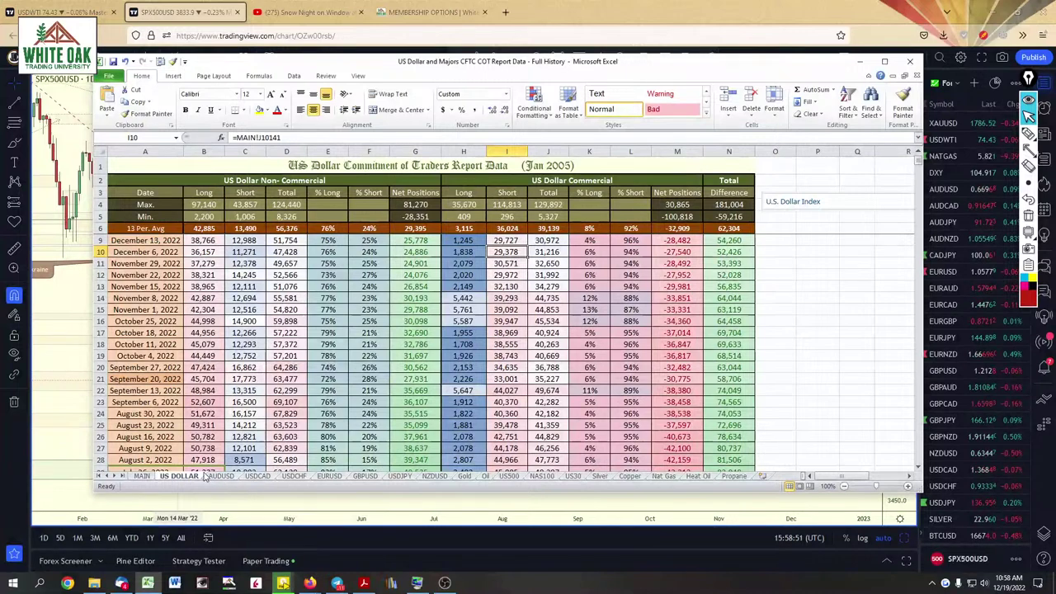
# In the AUDUSD sheet, link the December 13, 2022 non-commercial Long cell to the AUDUSD long figure in MAIN!C10167
pyautogui.click(221, 476)
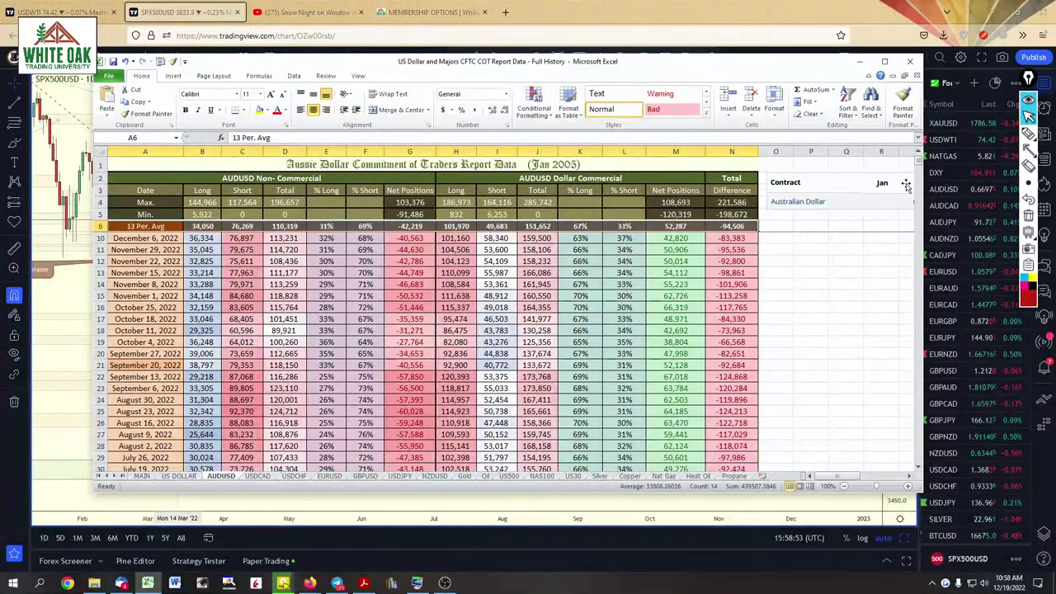
pyautogui.click(918, 157)
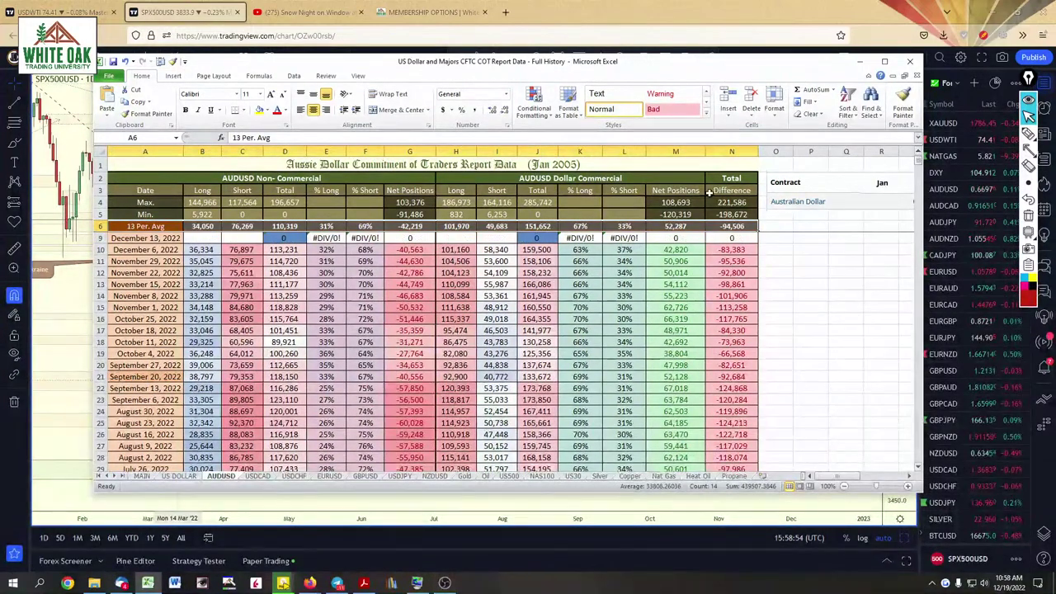
pyautogui.click(201, 236)
pyautogui.write('=')
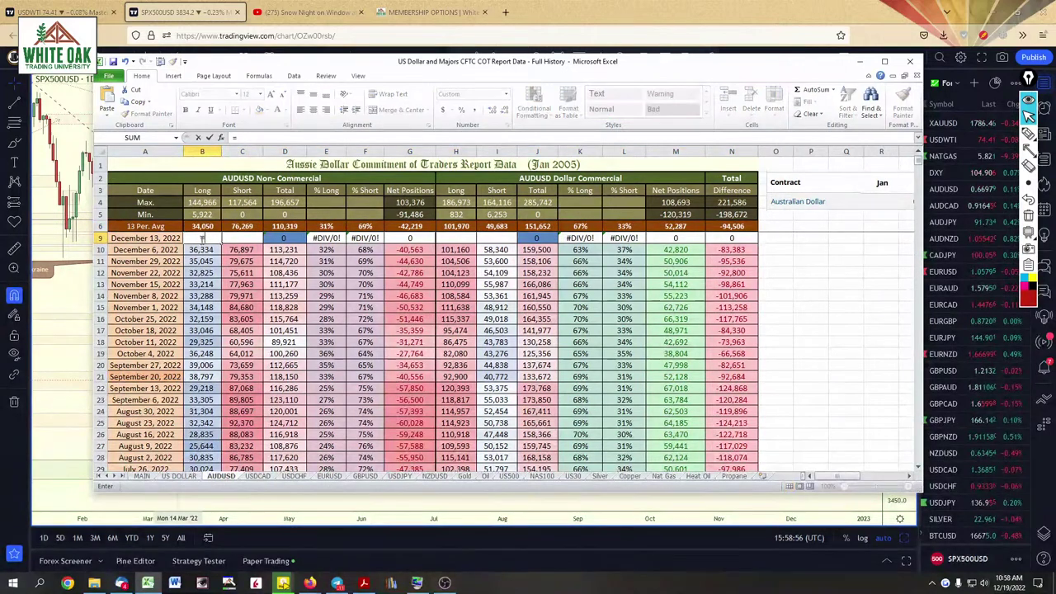
pyautogui.click(142, 477)
pyautogui.click(192, 284)
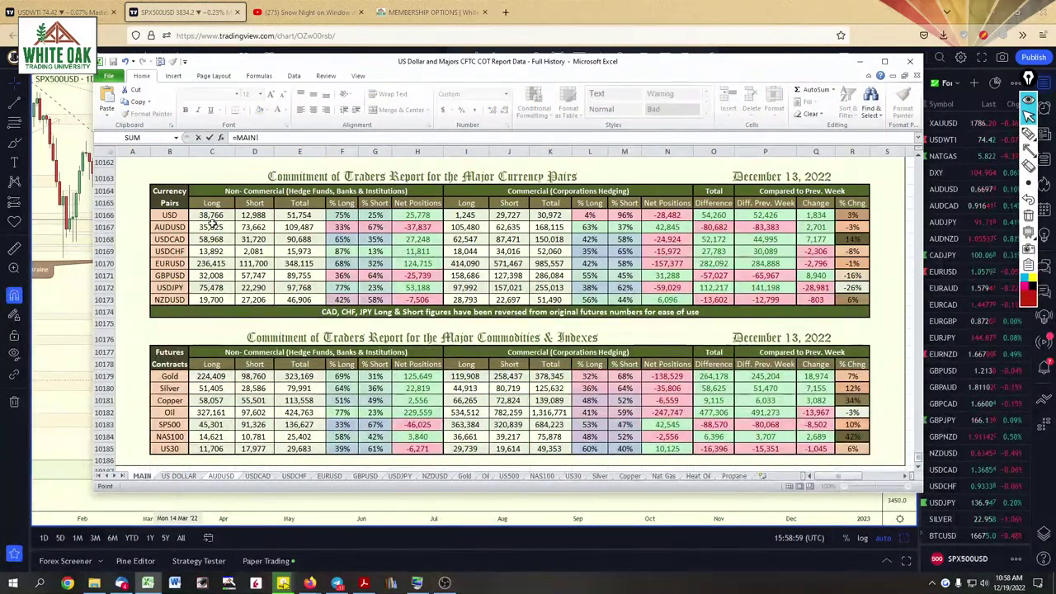
pyautogui.press('Return')
# Link the December 13, 2022 non-commercial Short cell to the AUDUSD short figure in MAIN!D10167
pyautogui.click(241, 238)
pyautogui.write('=')
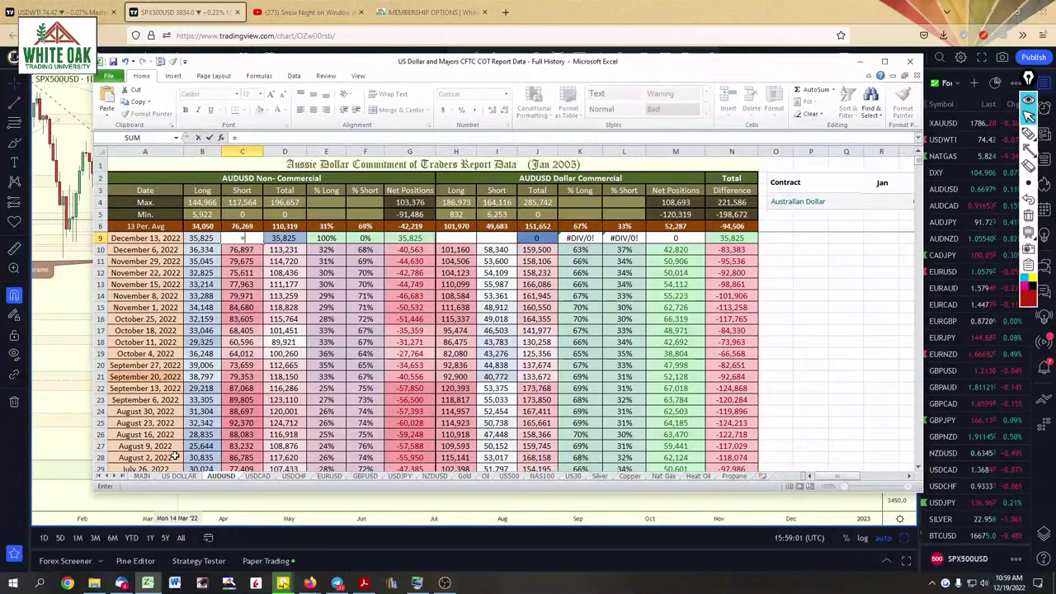
pyautogui.click(142, 477)
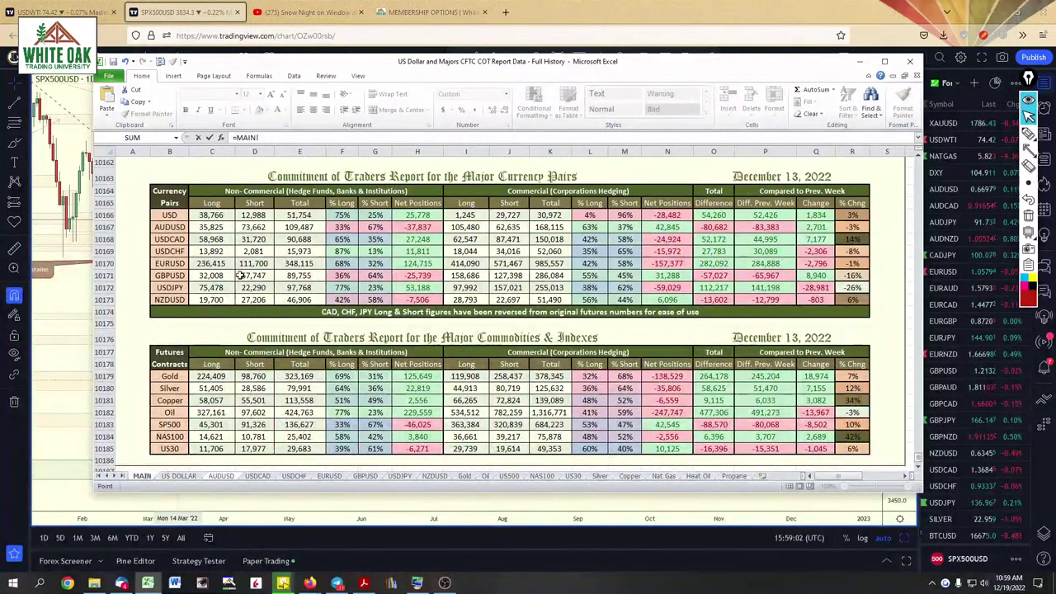
pyautogui.click(249, 231)
pyautogui.press('Return')
pyautogui.click(455, 249)
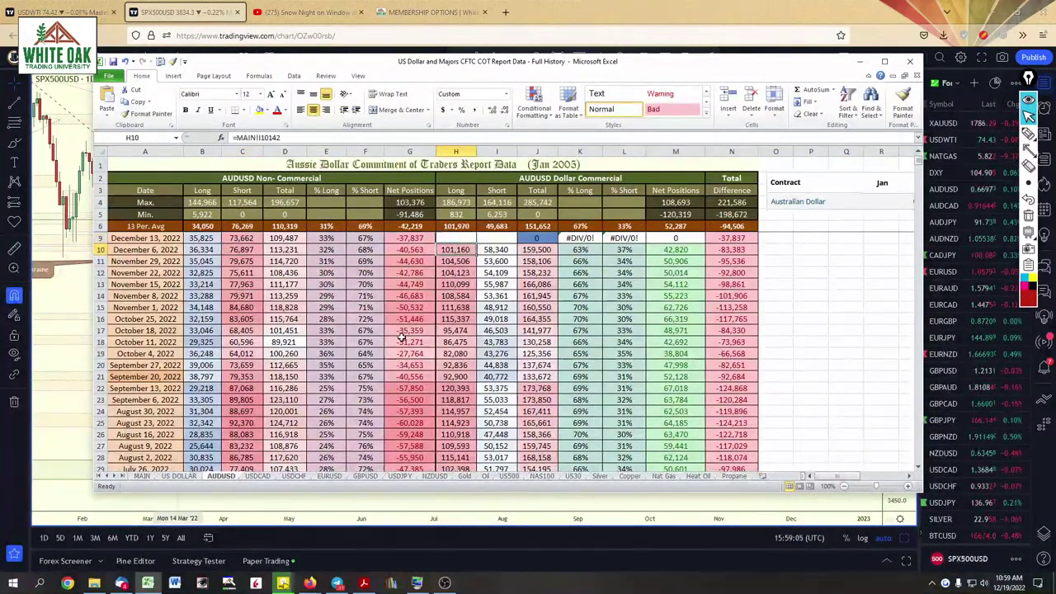
pyautogui.click(142, 477)
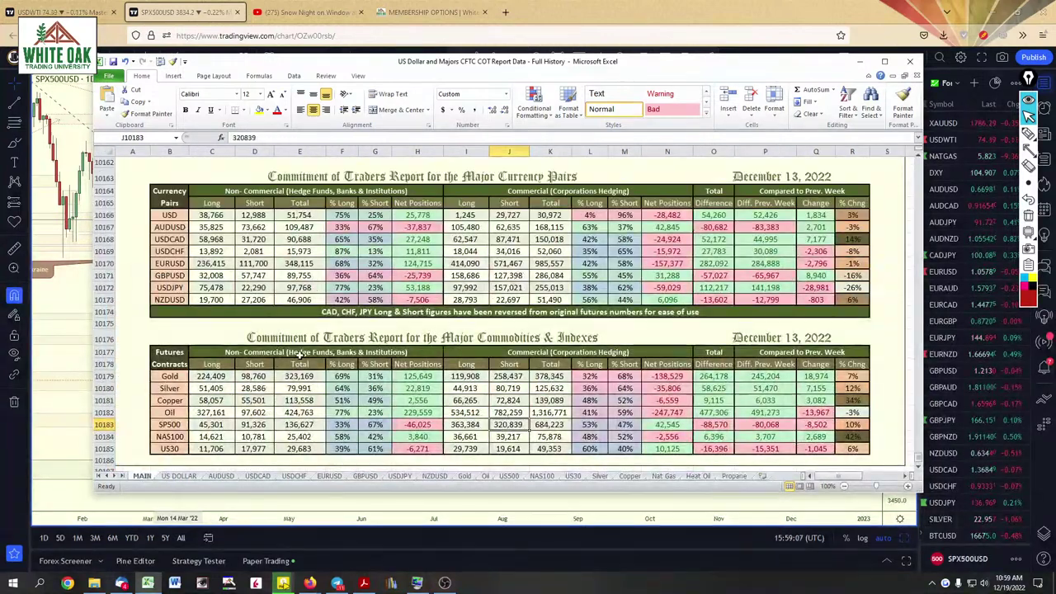
pyautogui.click(465, 240)
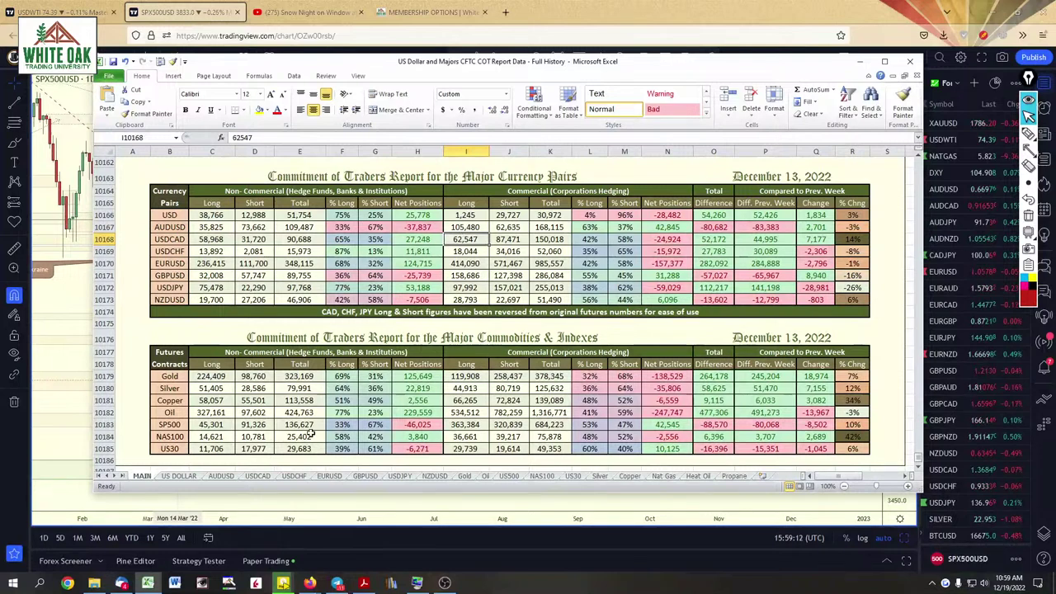
# In the AUDUSD sheet, link the December 13, 2022 commercial Long cell to the AUDUSD long figure in MAIN!I10167
pyautogui.click(221, 476)
pyautogui.click(464, 240)
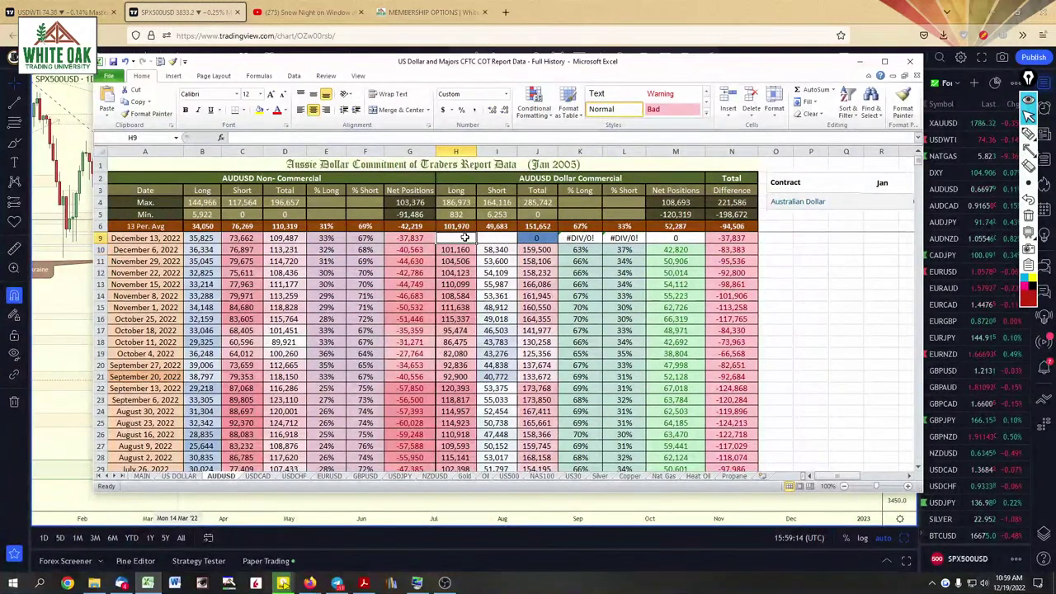
pyautogui.write('=')
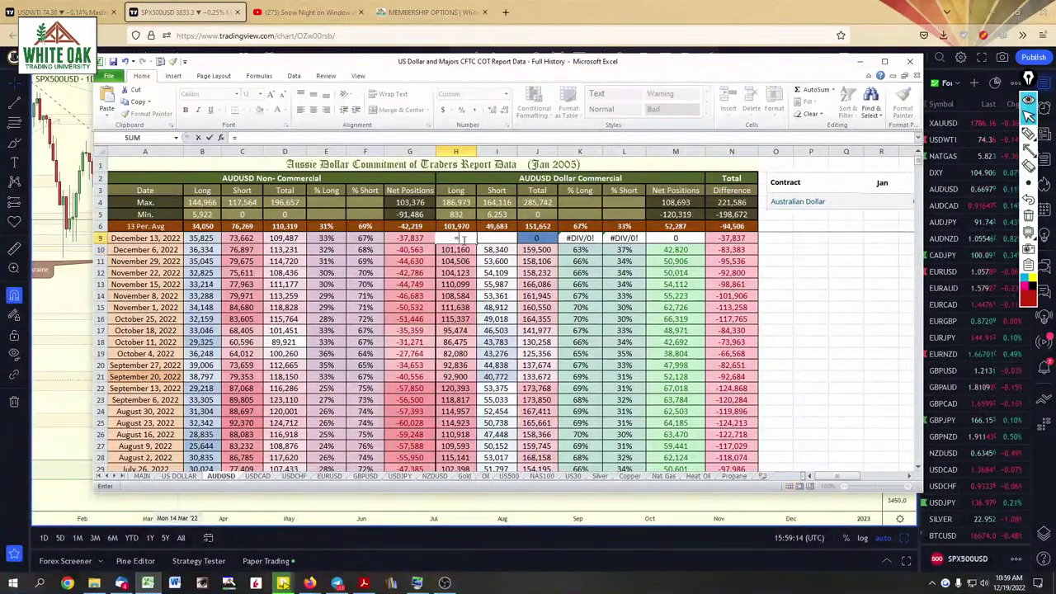
pyautogui.click(141, 476)
pyautogui.click(451, 224)
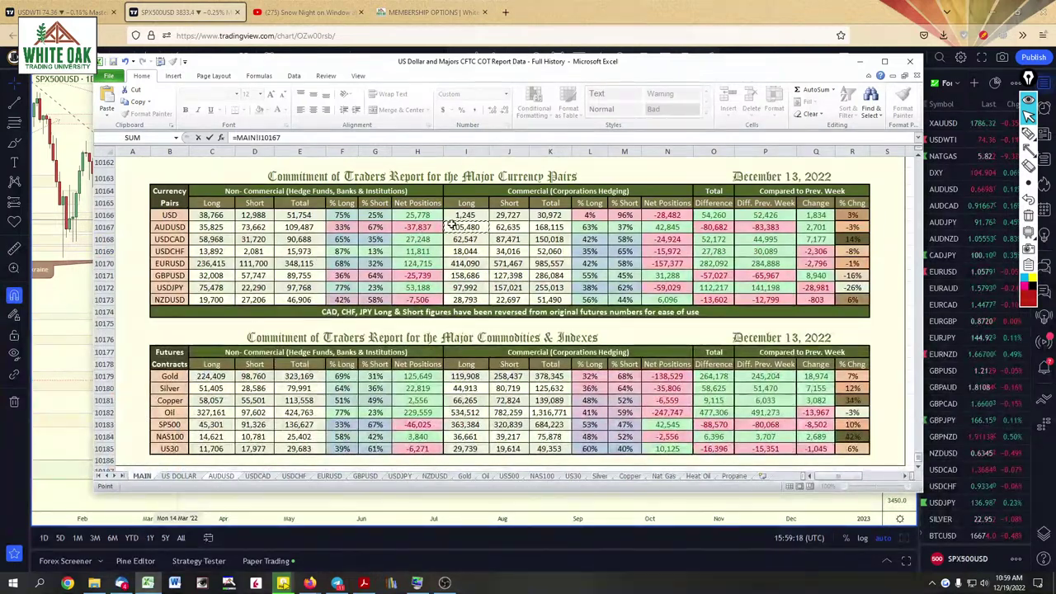
pyautogui.press('Return')
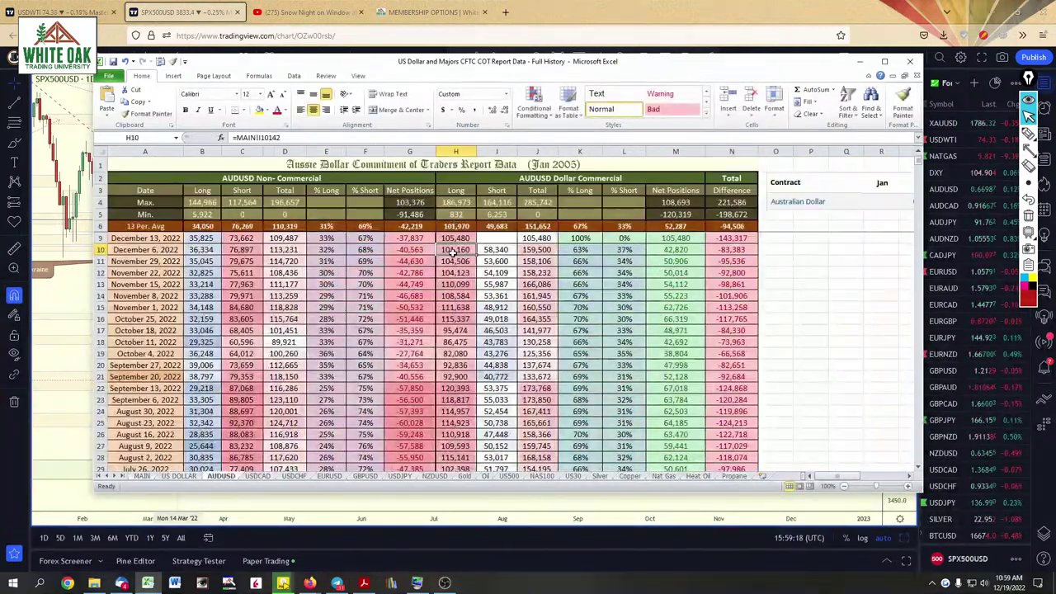
# Outline the recent AUDUSD commercial Long and non-commercial Short and Long figures with red rectangles, and clear the markings after explaining them
pyautogui.click(1030, 149)
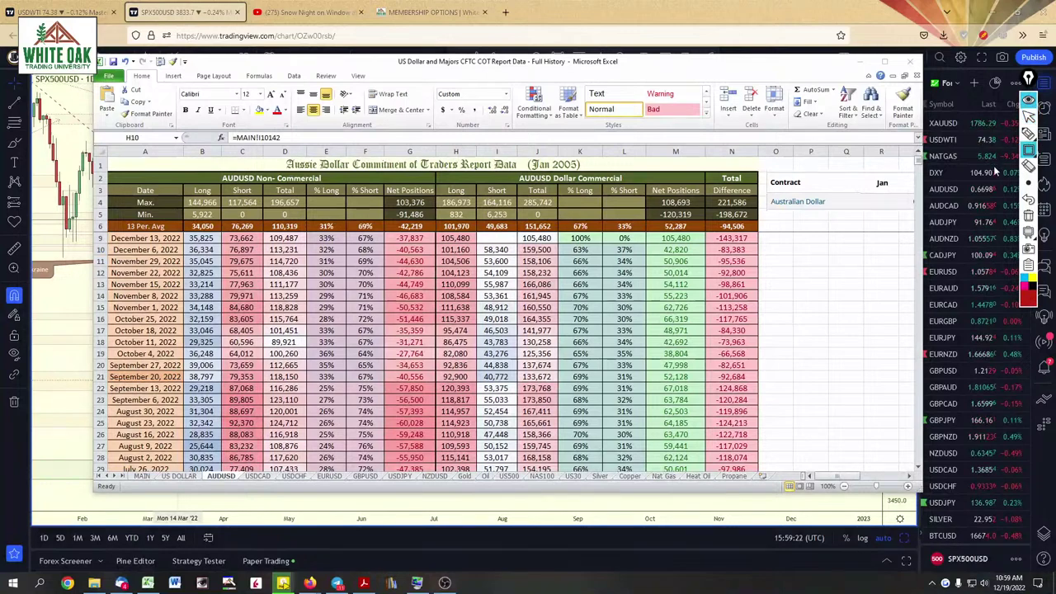
pyautogui.moveTo(436, 229); pyautogui.dragTo(477, 328)
pyautogui.moveTo(221, 232); pyautogui.dragTo(262, 323)
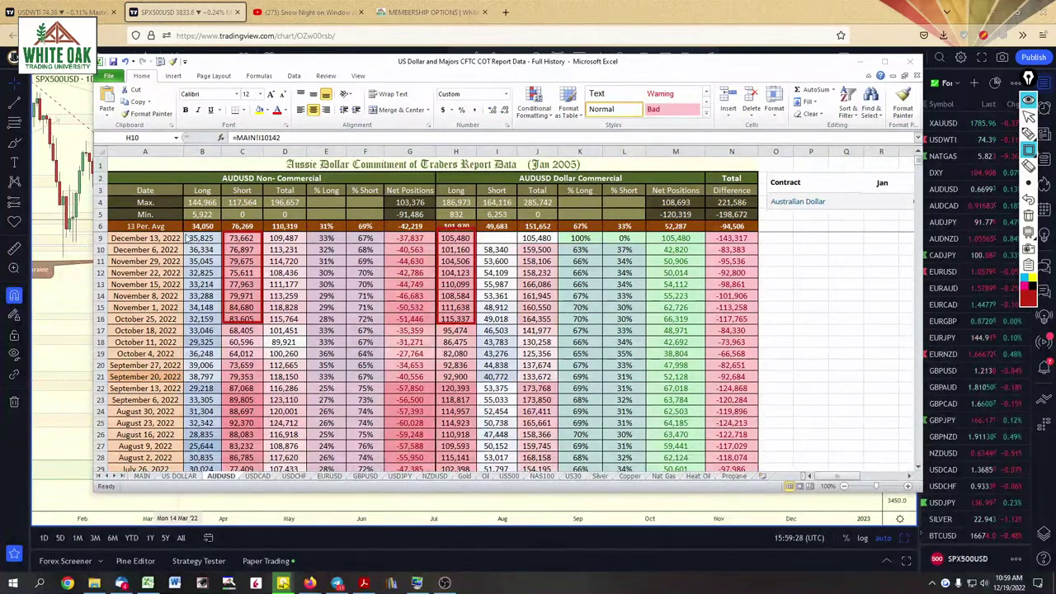
pyautogui.moveTo(184, 233)
pyautogui.mouseDown()
pyautogui.moveTo(224, 329)
pyautogui.moveTo(212, 320)
pyautogui.mouseUp()
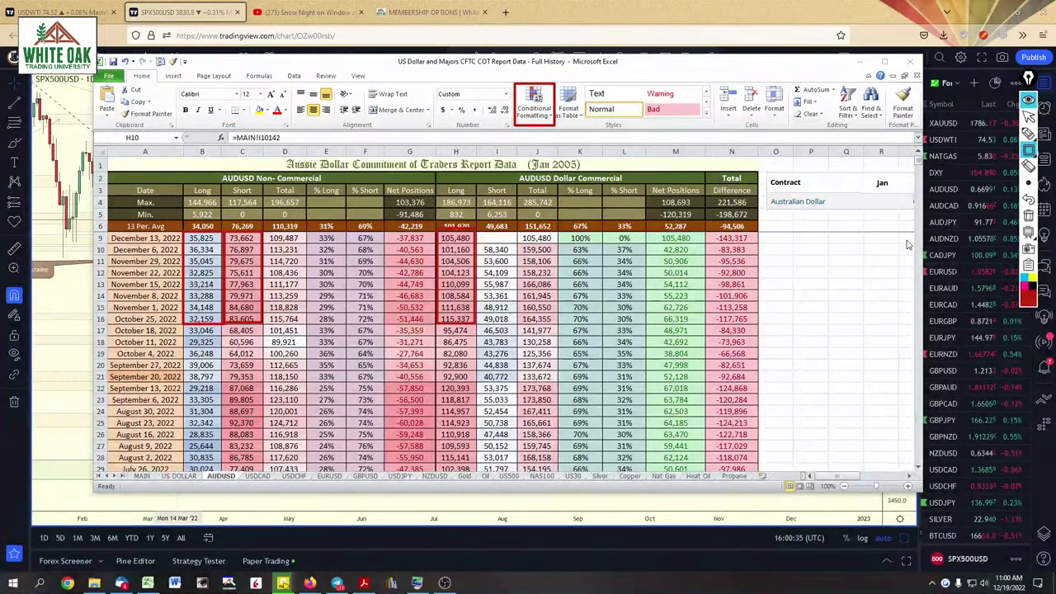
pyautogui.click(1030, 232)
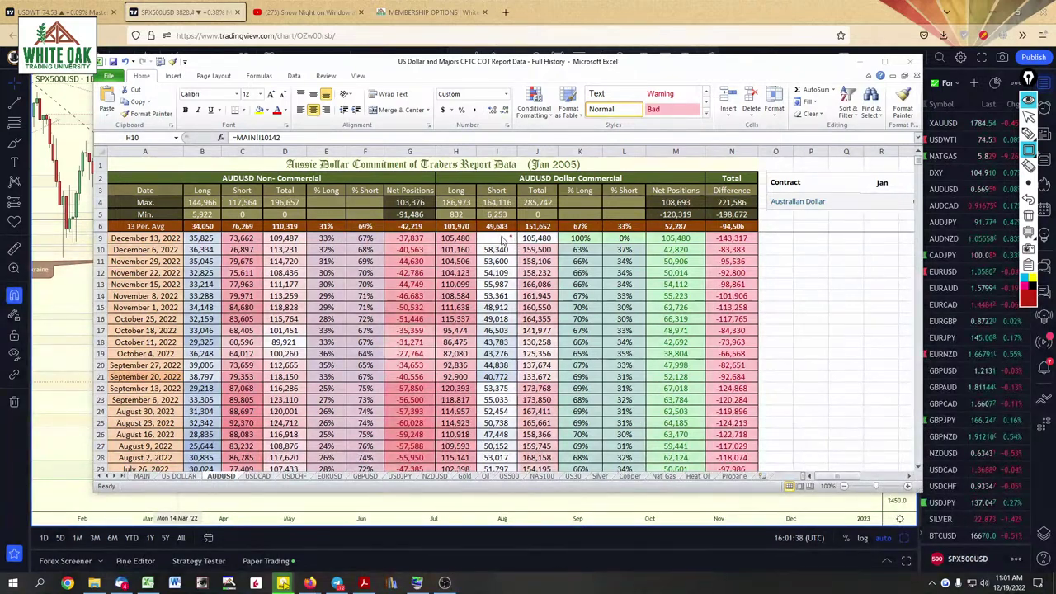
# Link the December 13, 2022 commercial Short cell to the AUDUSD short figure in MAIN!J10167
pyautogui.click(501, 237)
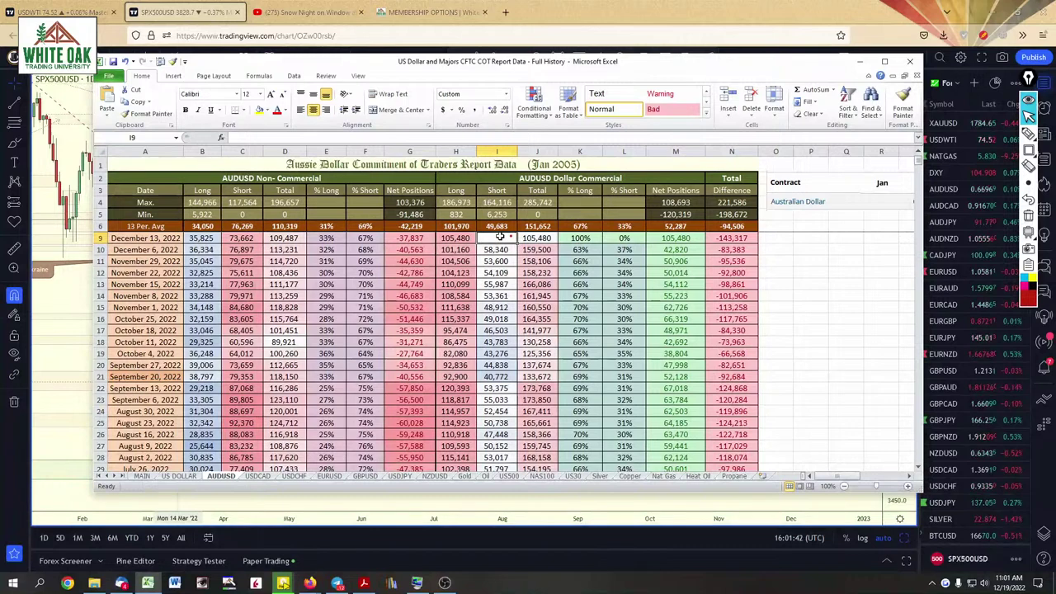
pyautogui.write('=')
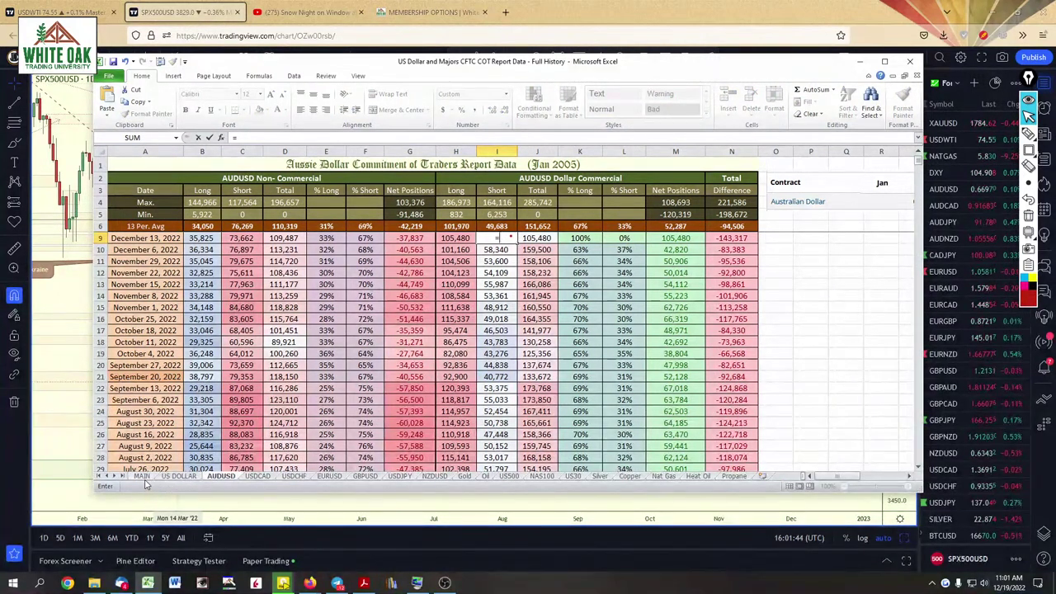
pyautogui.click(141, 477)
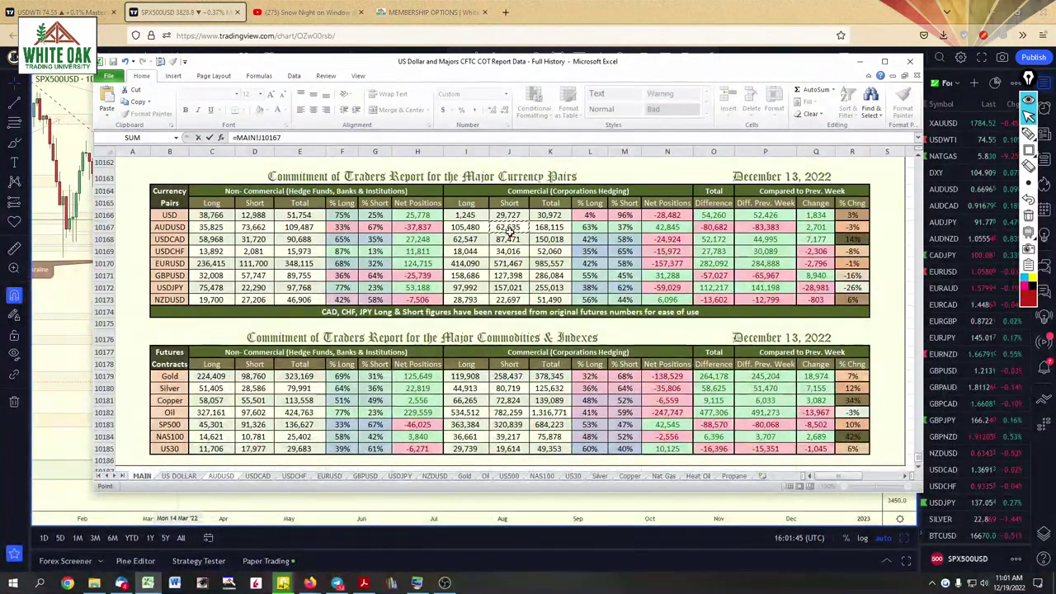
pyautogui.press('Return')
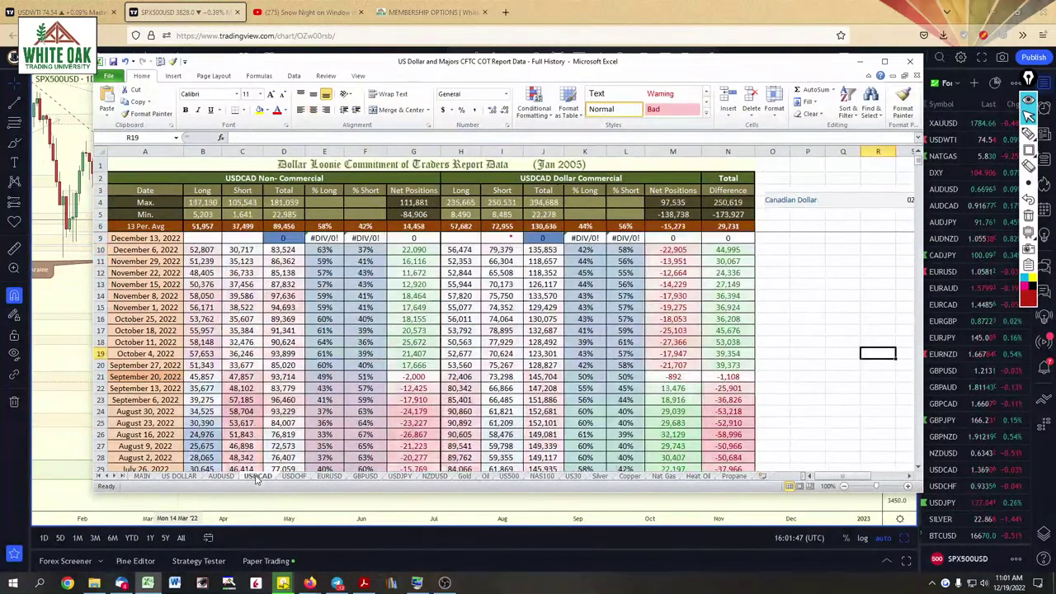
# In the USDCAD sheet, link the December 13, 2022 non-commercial Long and Short cells to MAIN!C10168 and MAIN!D10168
pyautogui.click(208, 239)
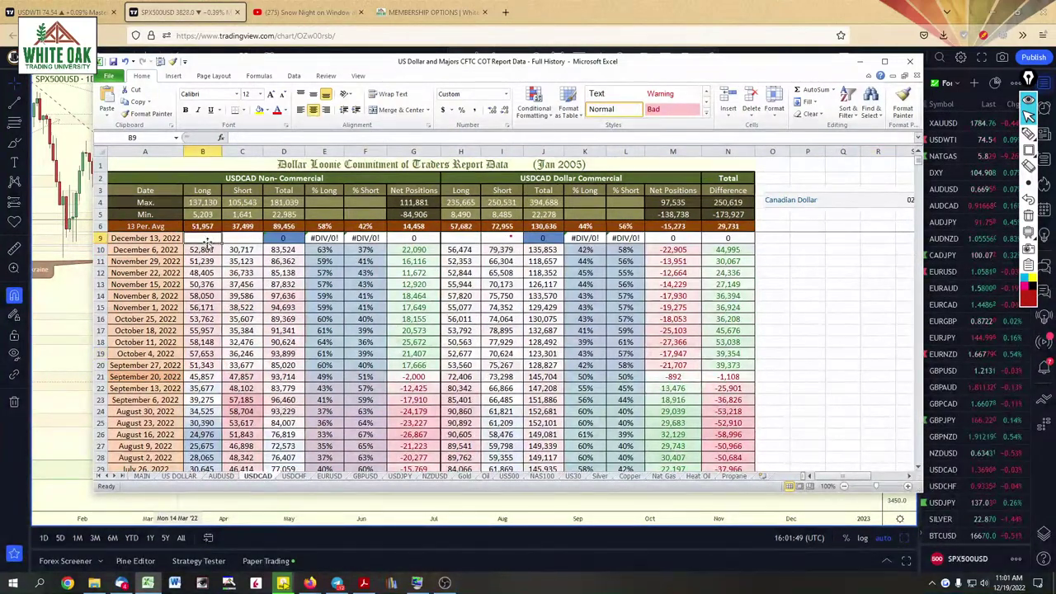
pyautogui.write('=')
pyautogui.click(142, 476)
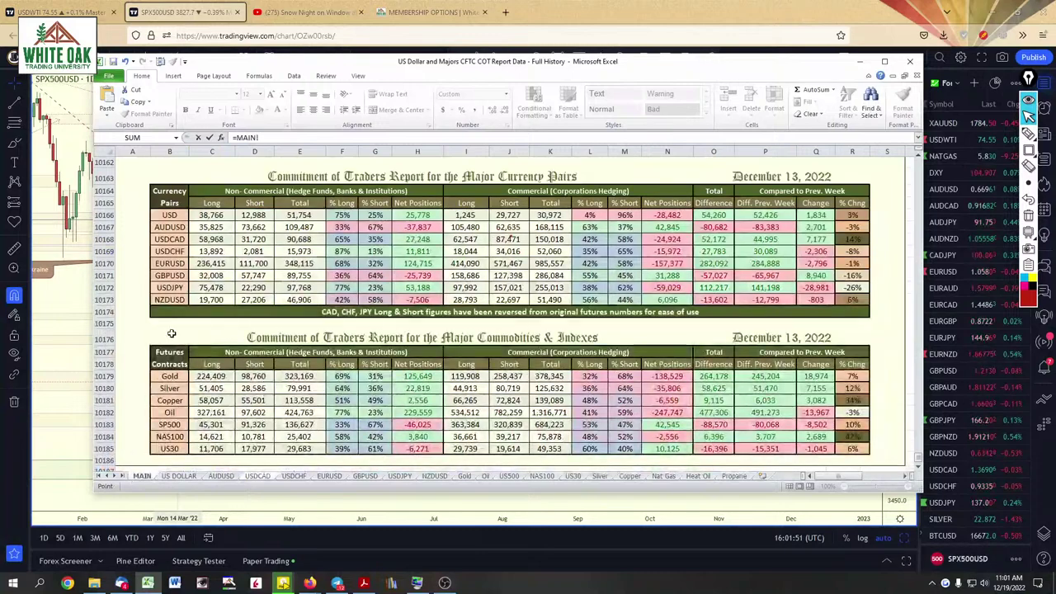
pyautogui.click(216, 240)
pyautogui.press('Tab')
pyautogui.write('=')
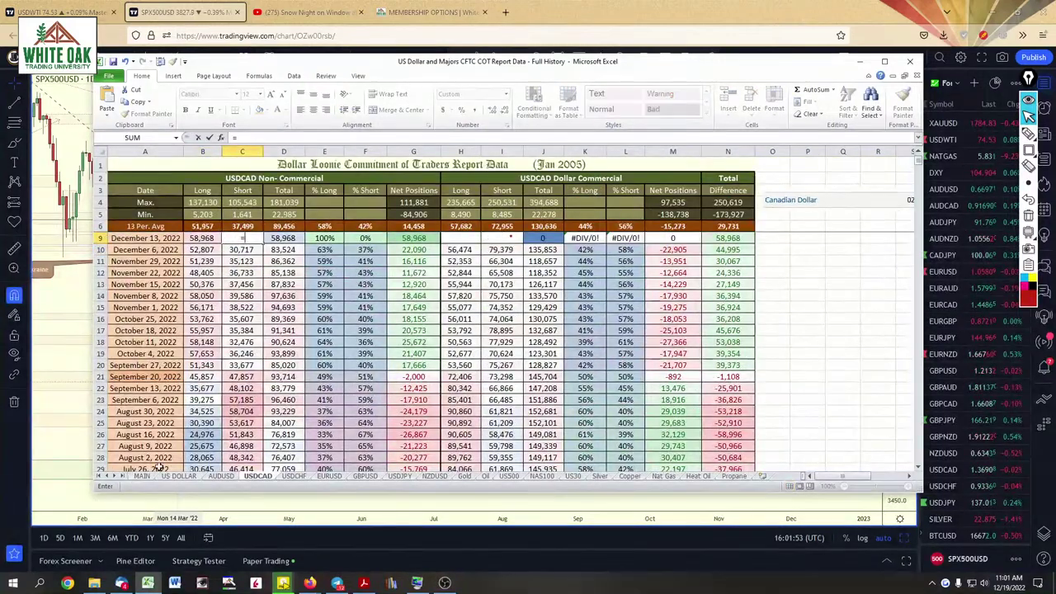
pyautogui.click(142, 476)
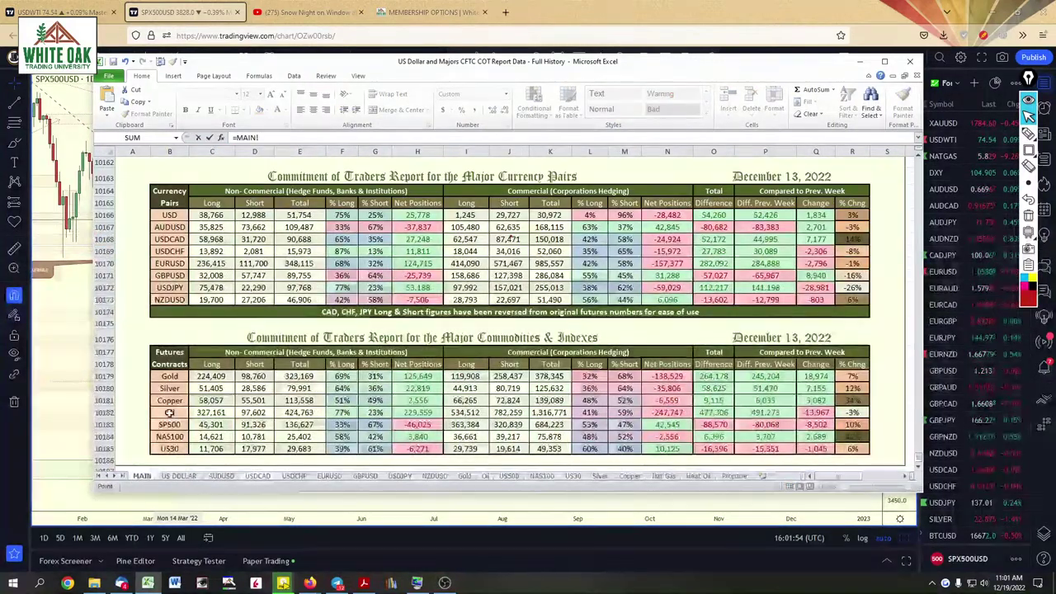
pyautogui.press('Tab')
# Link the December 13, 2022 USDCAD commercial Long and Short cells to MAIN!I10168 and MAIN!J10168
pyautogui.click(460, 238)
pyautogui.write('=')
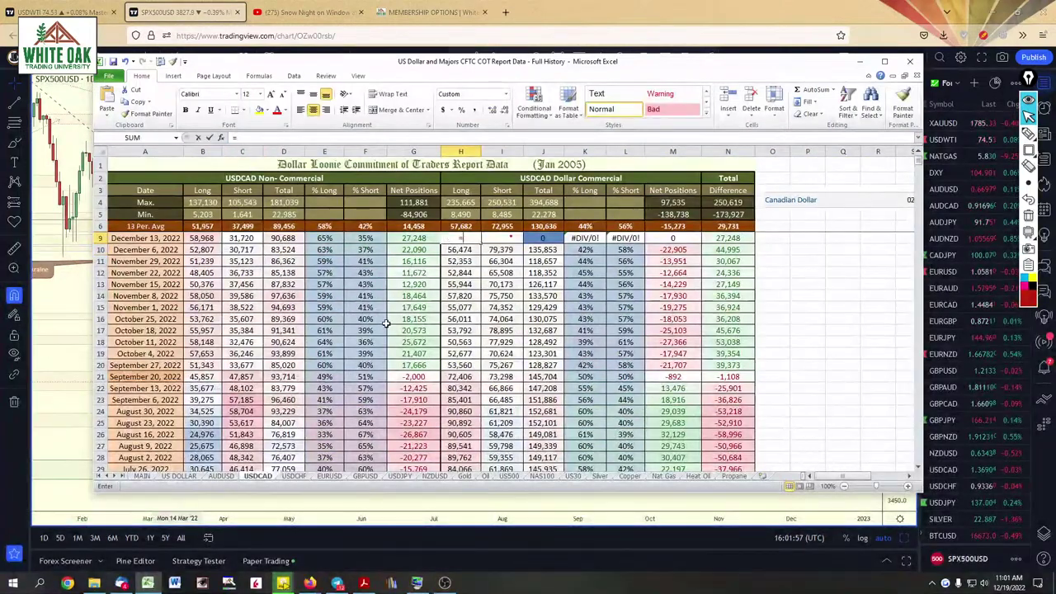
pyautogui.click(142, 476)
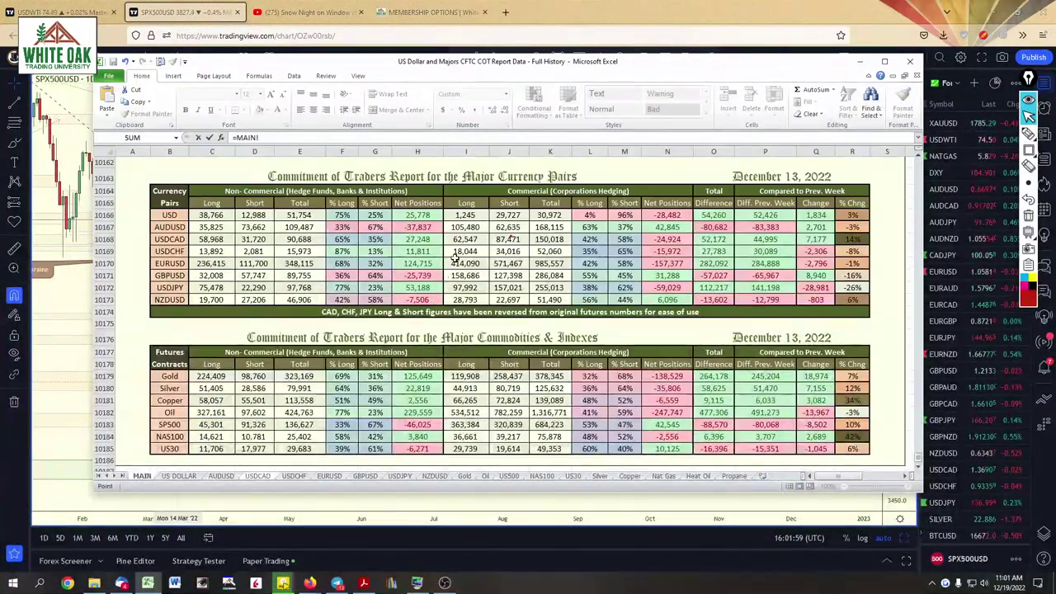
pyautogui.press('Tab')
pyautogui.write('=')
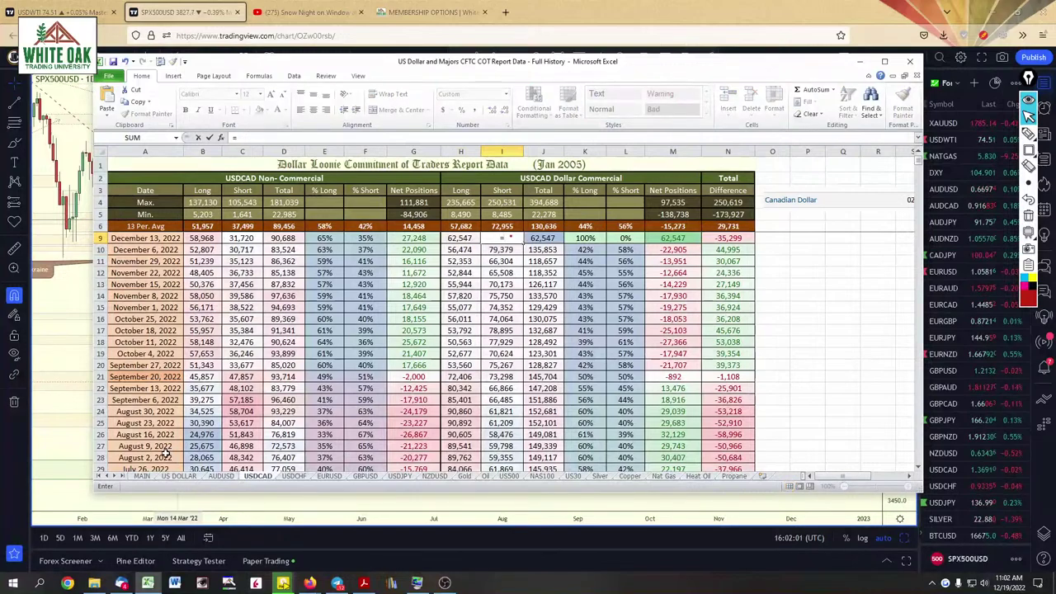
pyautogui.click(142, 476)
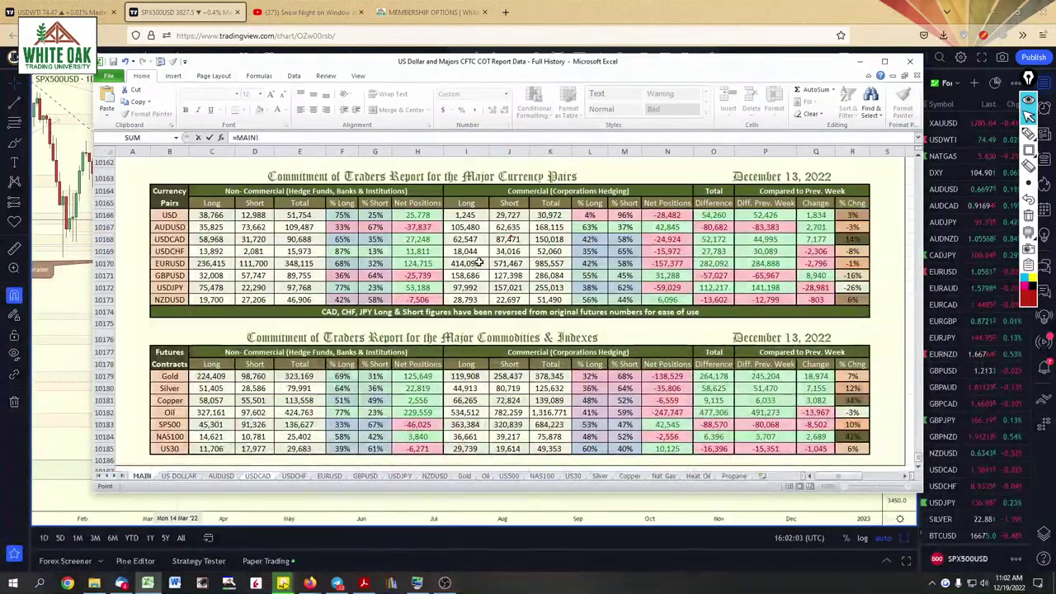
pyautogui.click(509, 239)
pyautogui.press('Return')
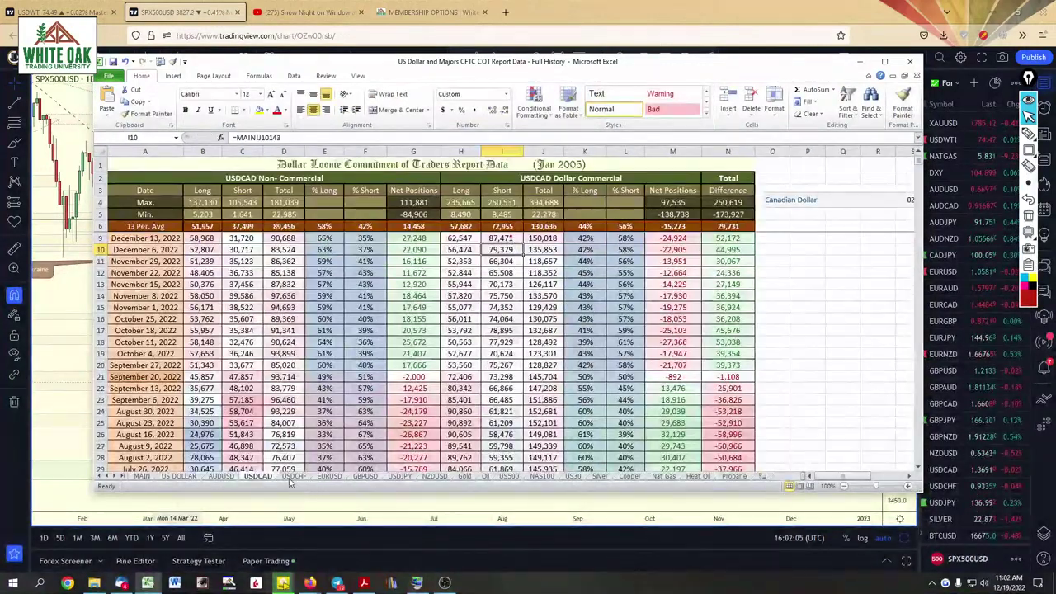
# In the USDCHF sheet, link the December 13, 2022 non-commercial Long and Short cells to MAIN!C10169 and MAIN!D10169
pyautogui.click(293, 476)
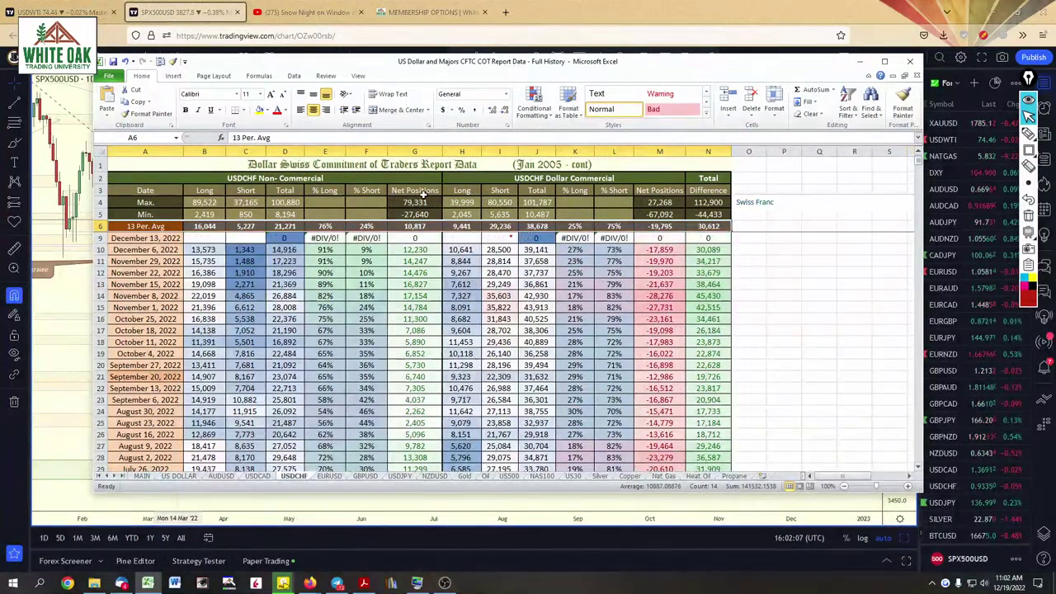
pyautogui.click(196, 241)
pyautogui.write('=')
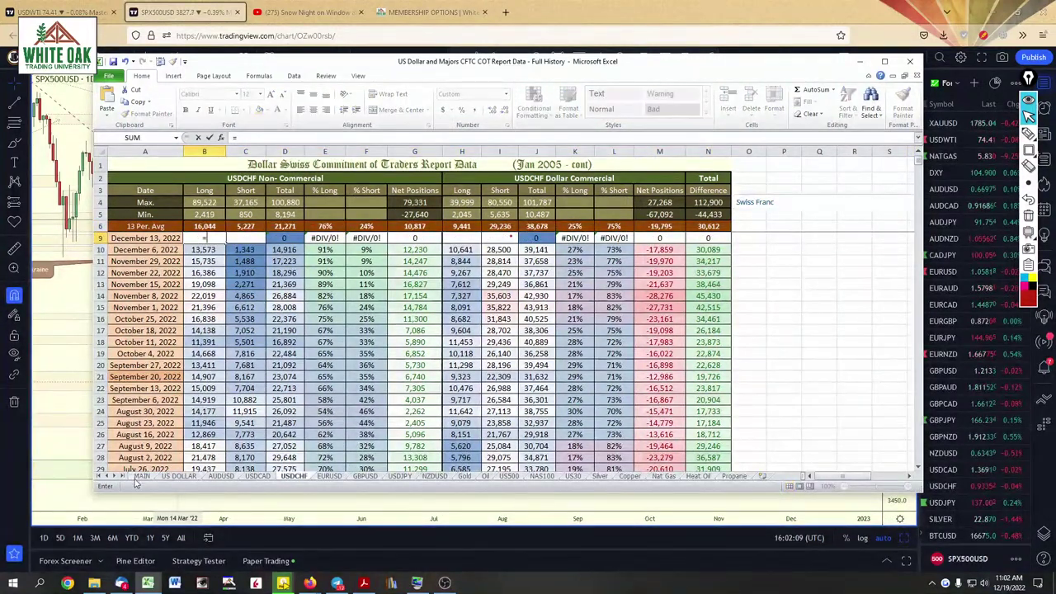
pyautogui.click(141, 476)
pyautogui.click(212, 251)
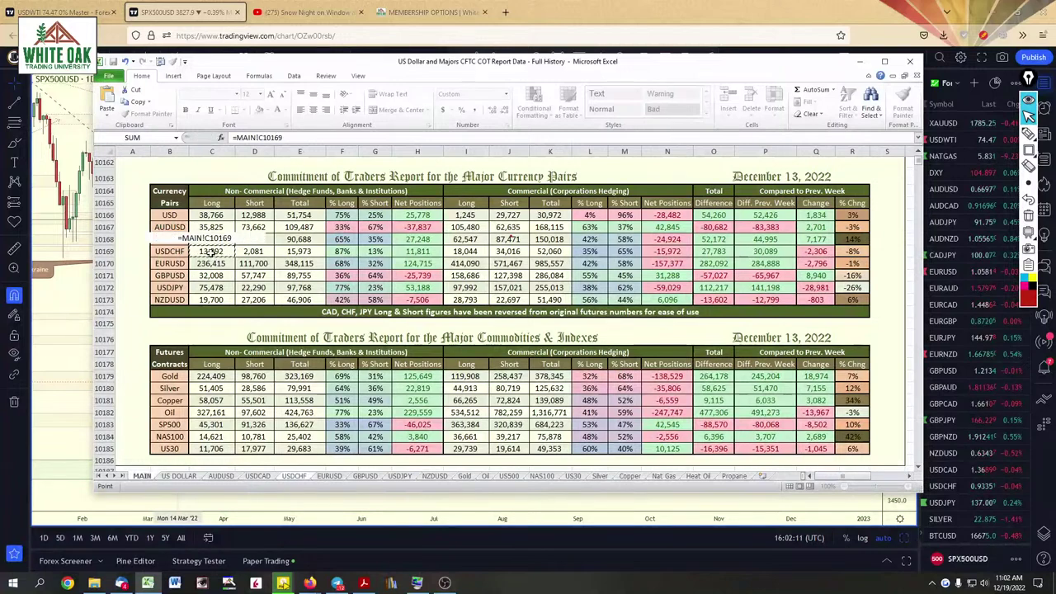
pyautogui.press('Tab')
pyautogui.write('=')
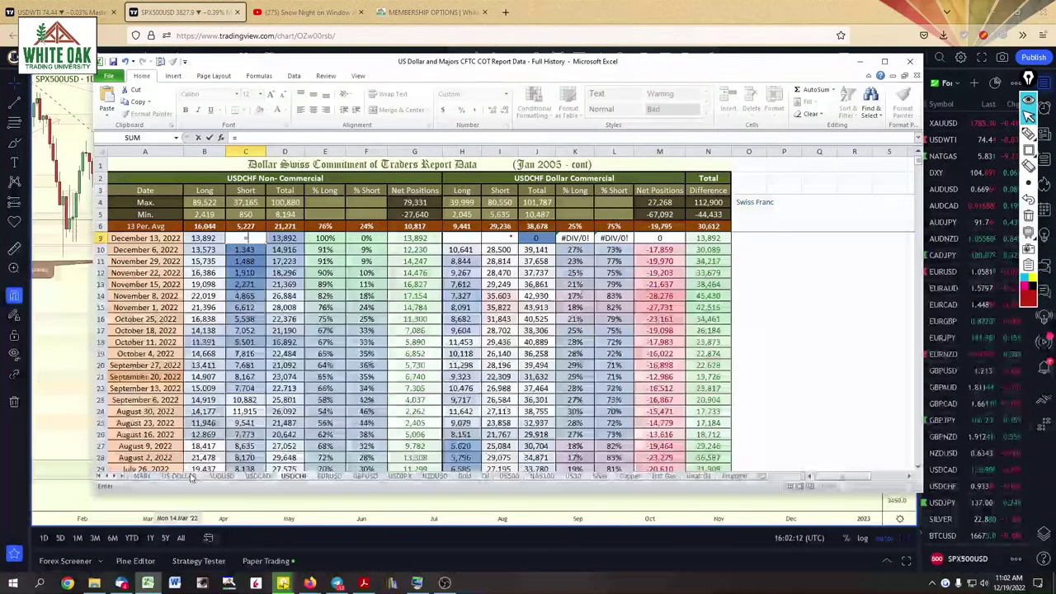
pyautogui.click(141, 476)
pyautogui.click(264, 252)
pyautogui.press('Return')
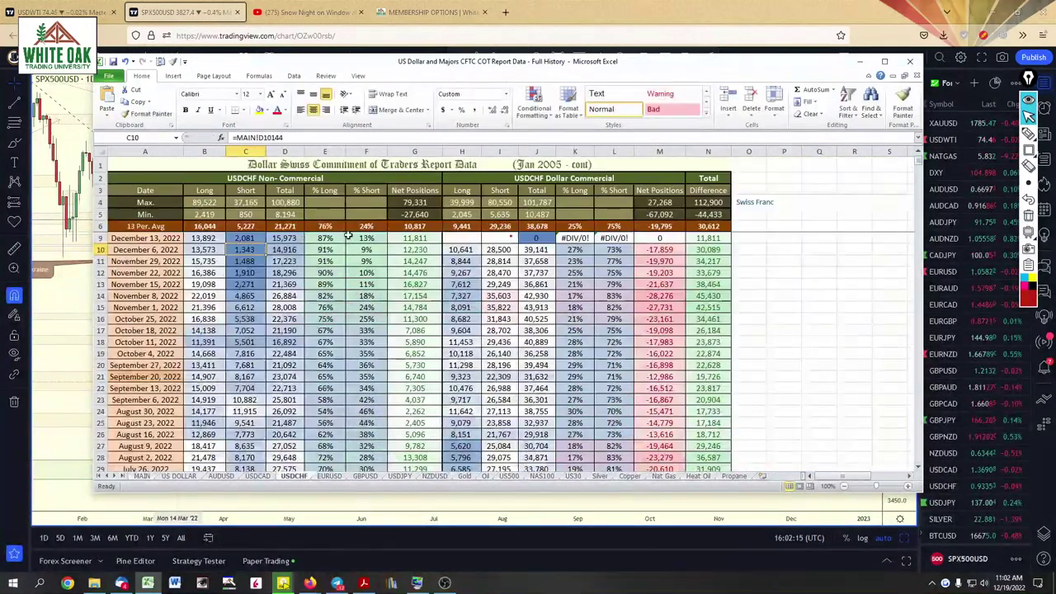
# Link the December 13, 2022 USDCHF commercial Long and Short cells to MAIN!I10169 and MAIN!J10169
pyautogui.click(462, 238)
pyautogui.write('=')
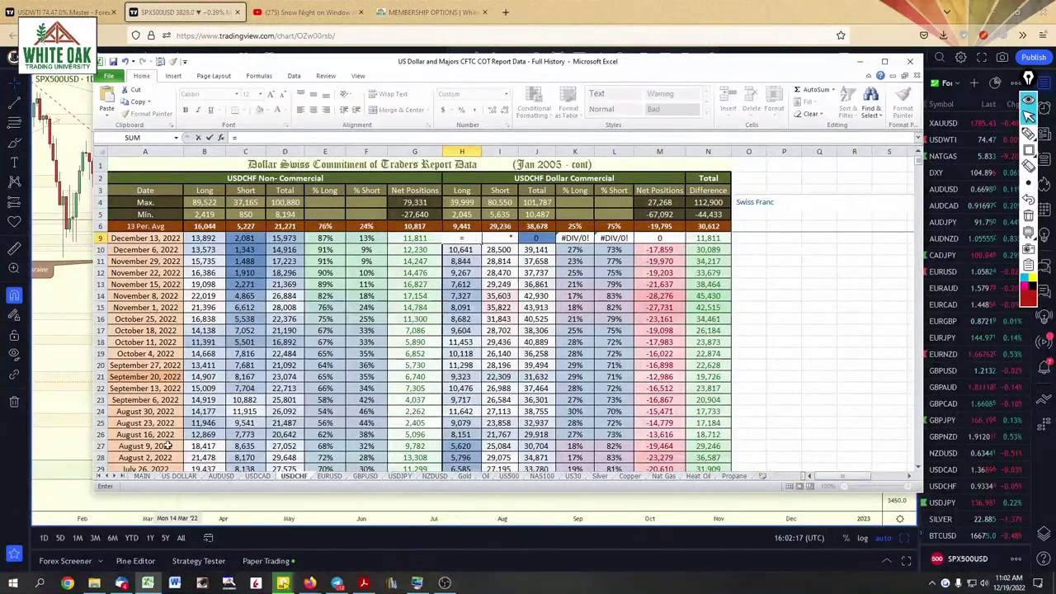
pyautogui.click(141, 476)
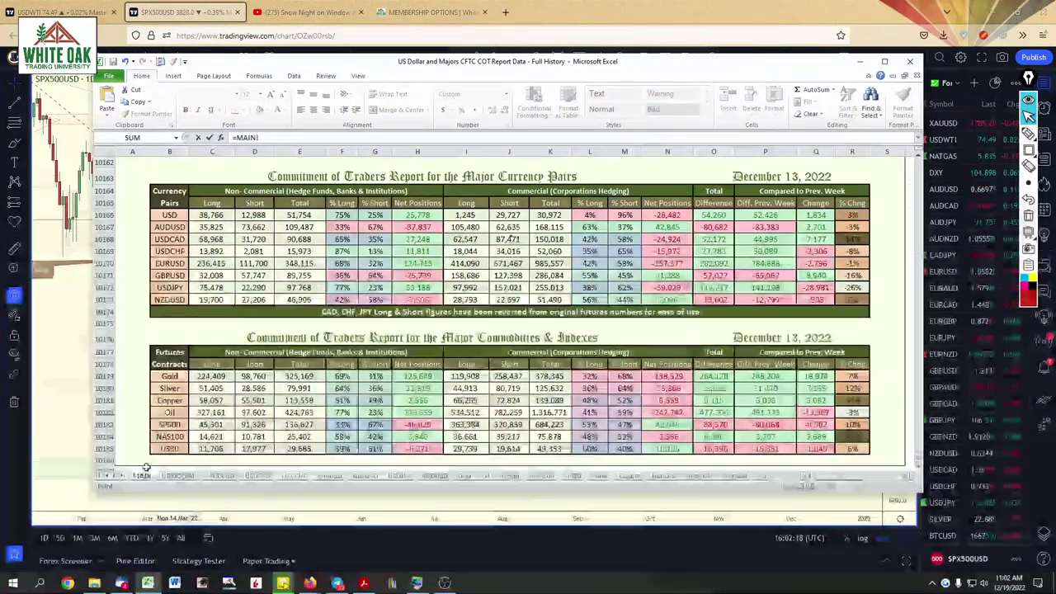
pyautogui.click(475, 258)
pyautogui.press('Return')
pyautogui.click(463, 238)
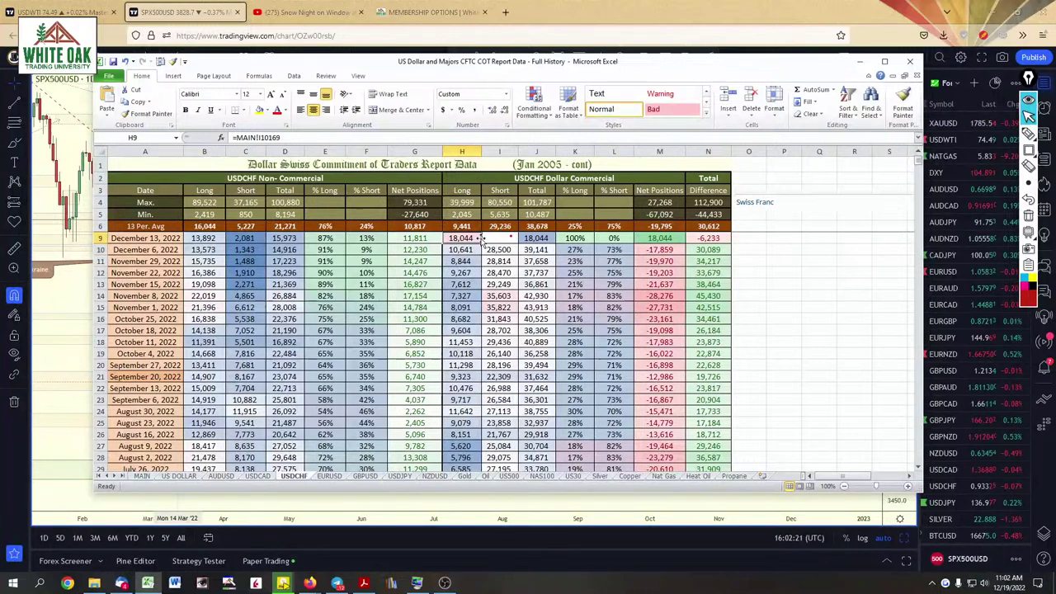
pyautogui.write('=')
pyautogui.click(141, 476)
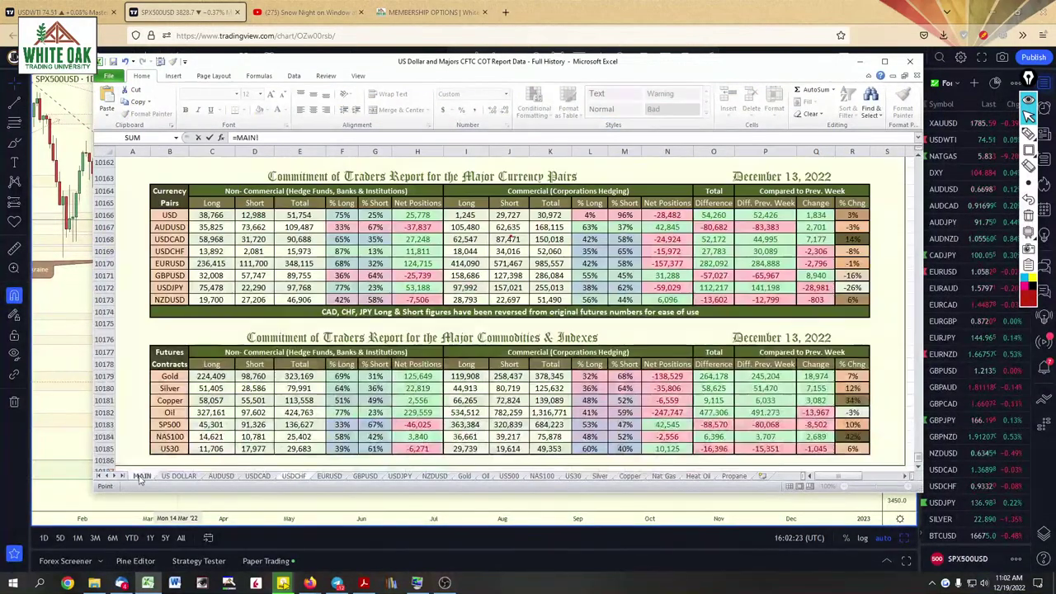
pyautogui.click(466, 251)
pyautogui.click(293, 476)
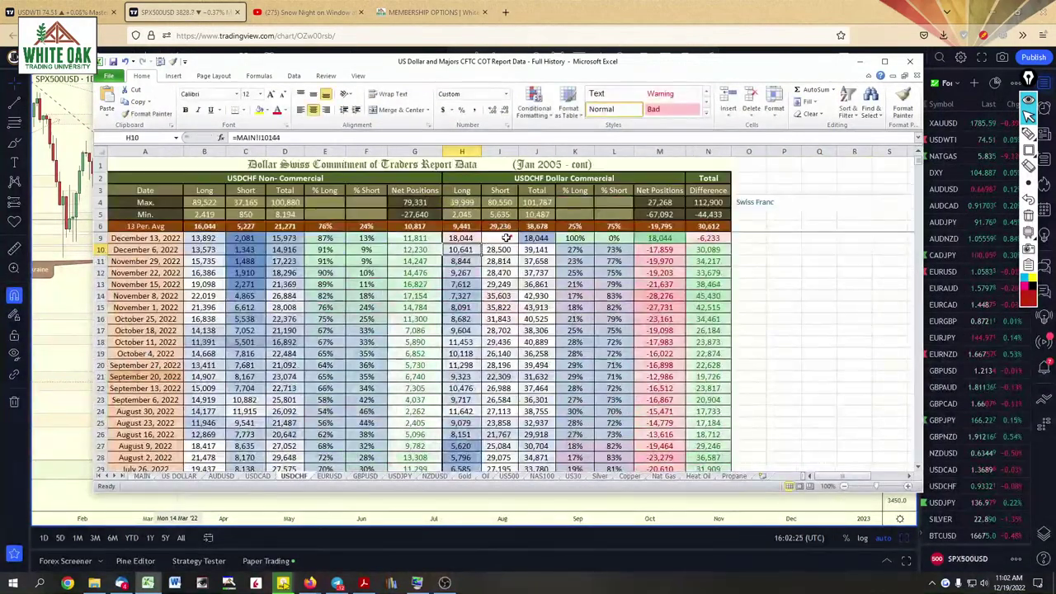
pyautogui.click(141, 476)
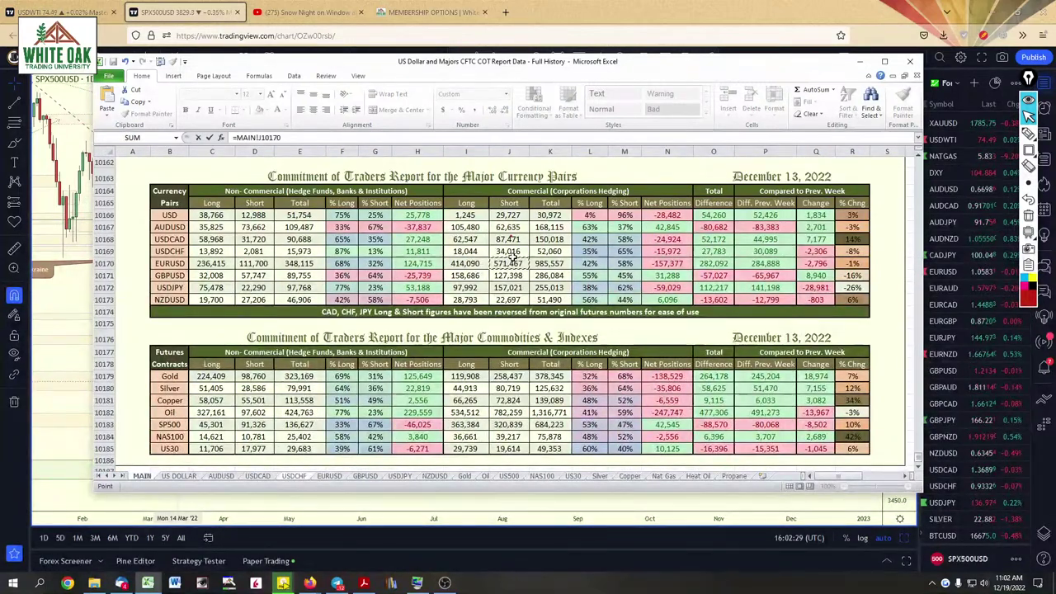
pyautogui.press('Return')
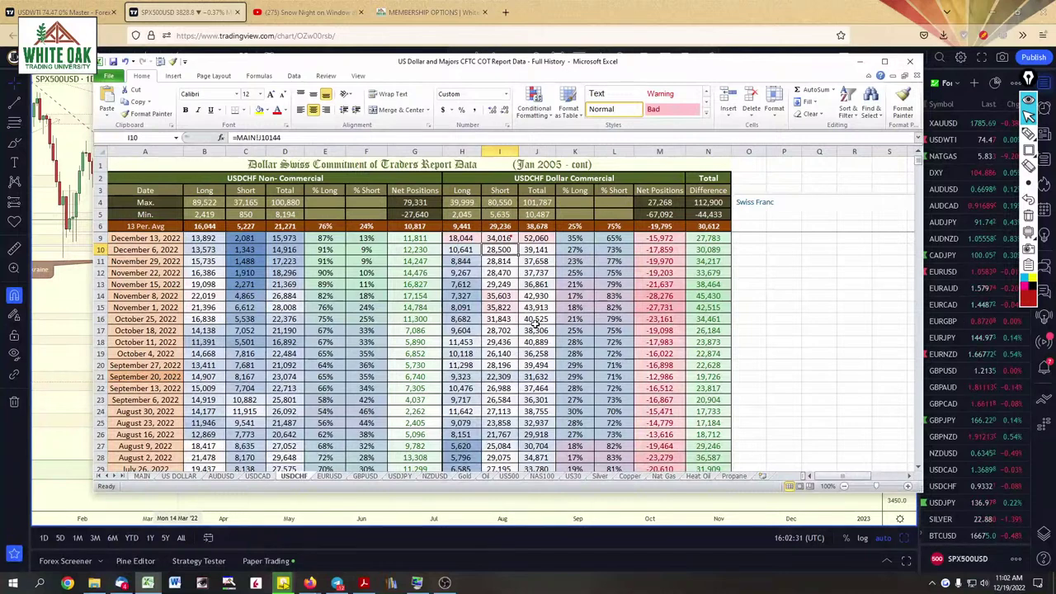
# In the EURUSD sheet, link the December 13, 2022 non-commercial Long and Short cells to MAIN!C10170 and MAIN!D10170
pyautogui.click(329, 476)
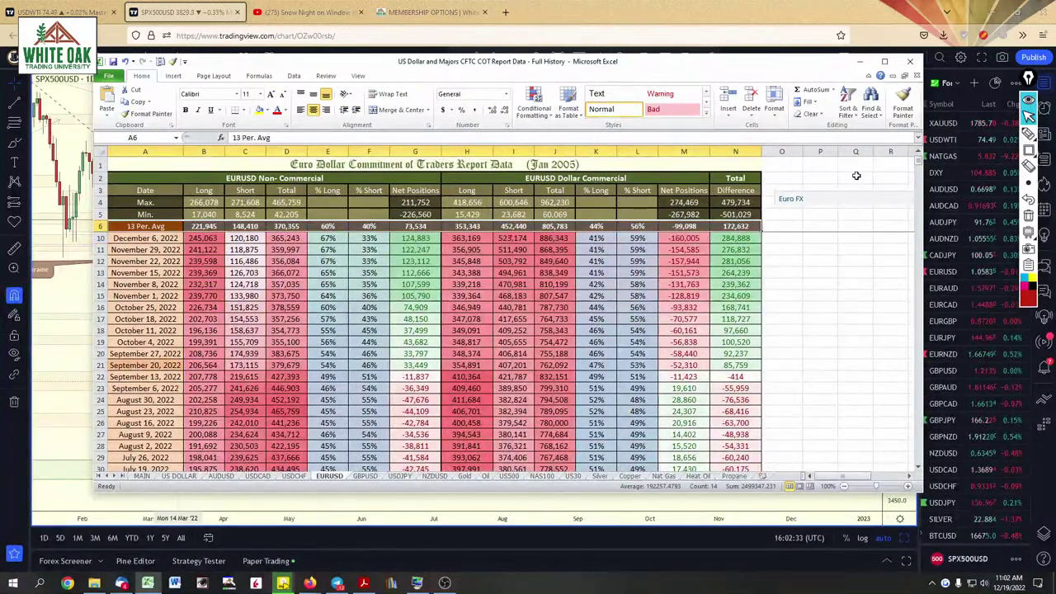
pyautogui.scroll(1, 847, 180)
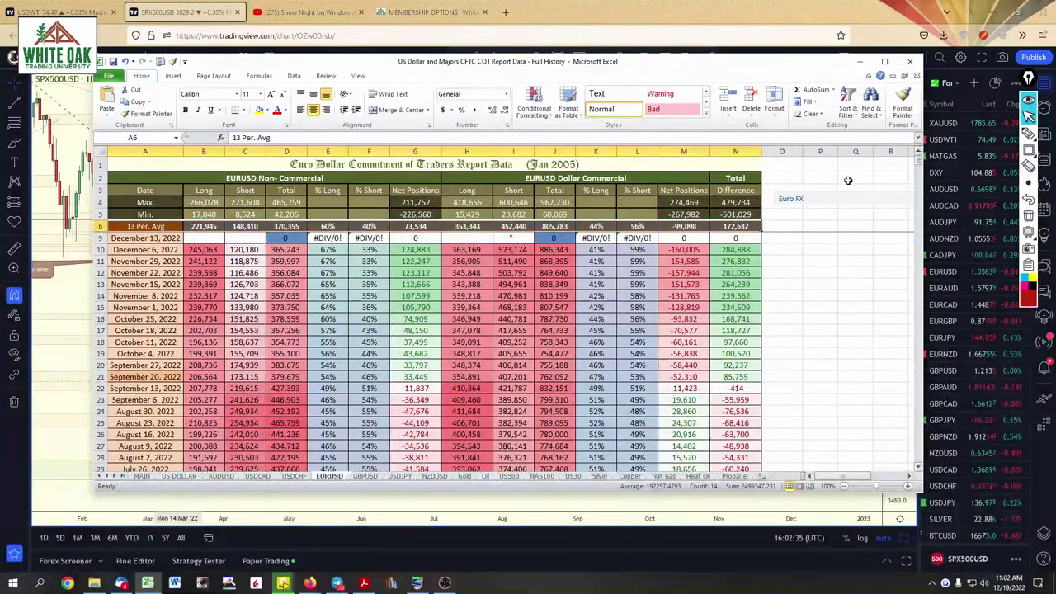
pyautogui.click(211, 237)
pyautogui.write('=')
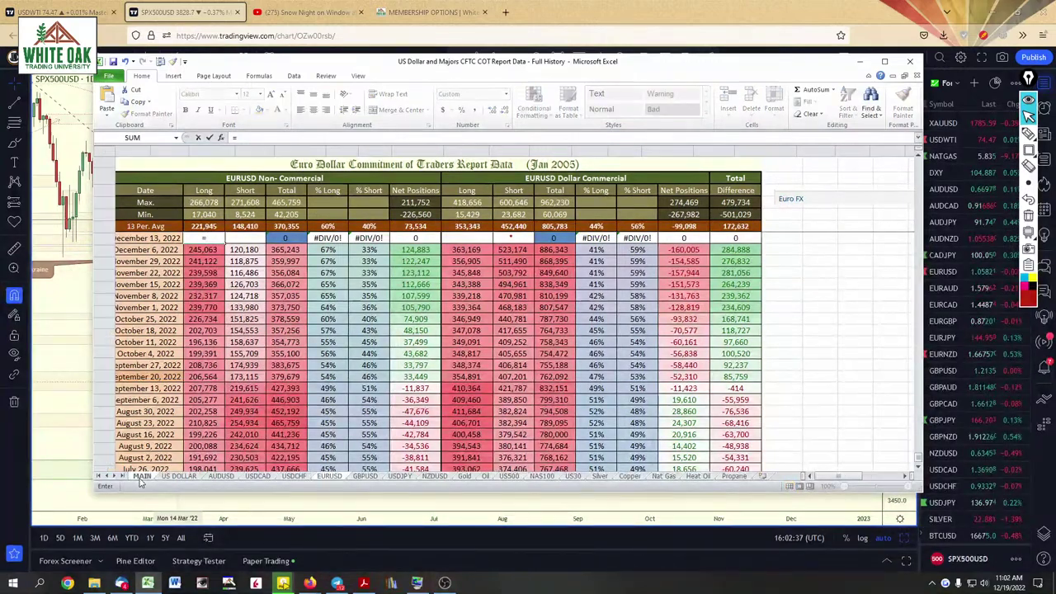
pyautogui.click(142, 477)
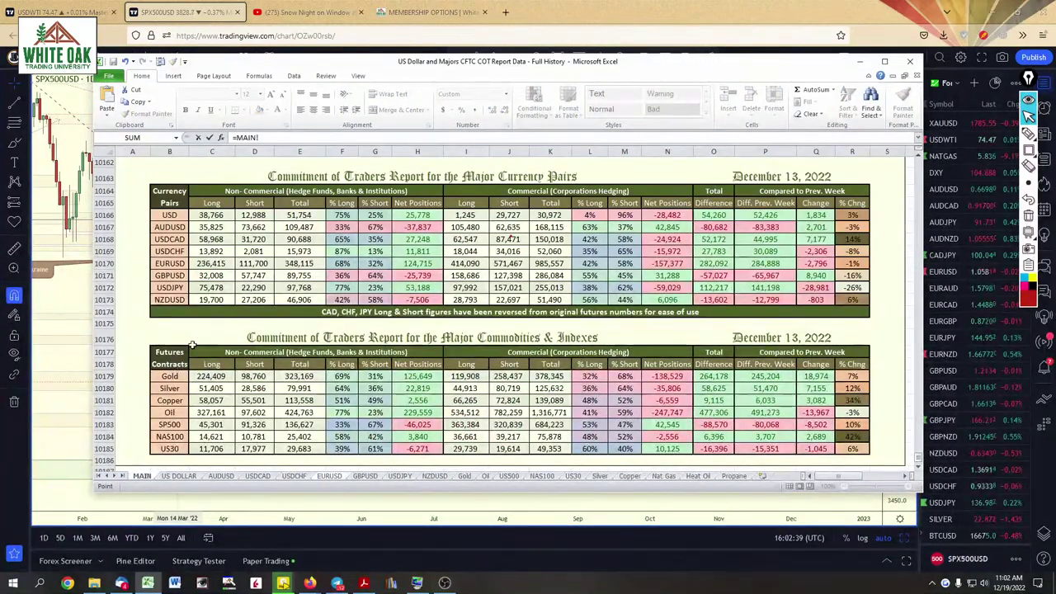
pyautogui.click(214, 262)
pyautogui.press('Tab')
pyautogui.write('=')
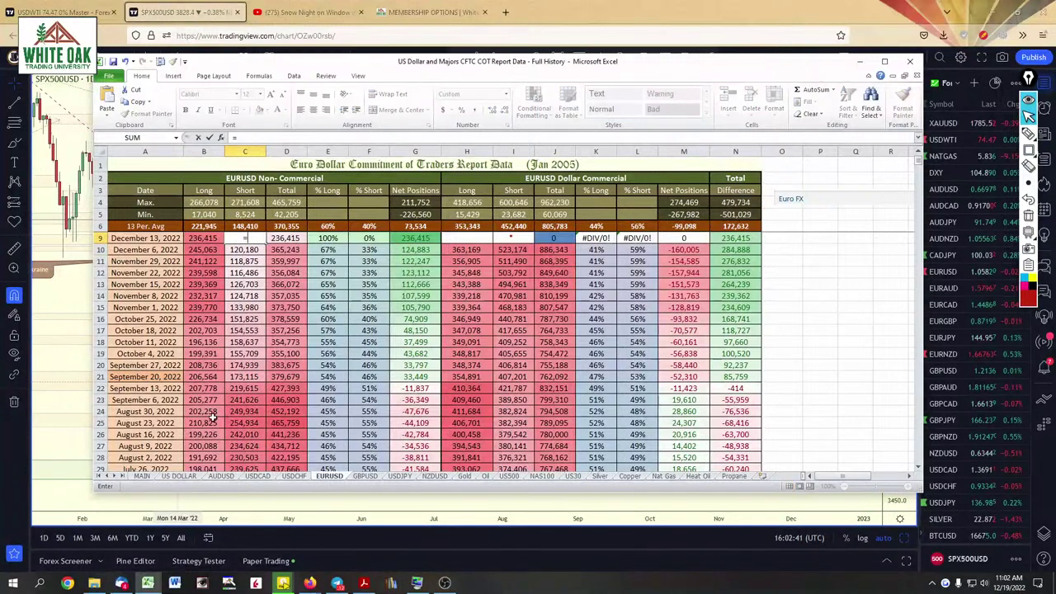
pyautogui.click(142, 477)
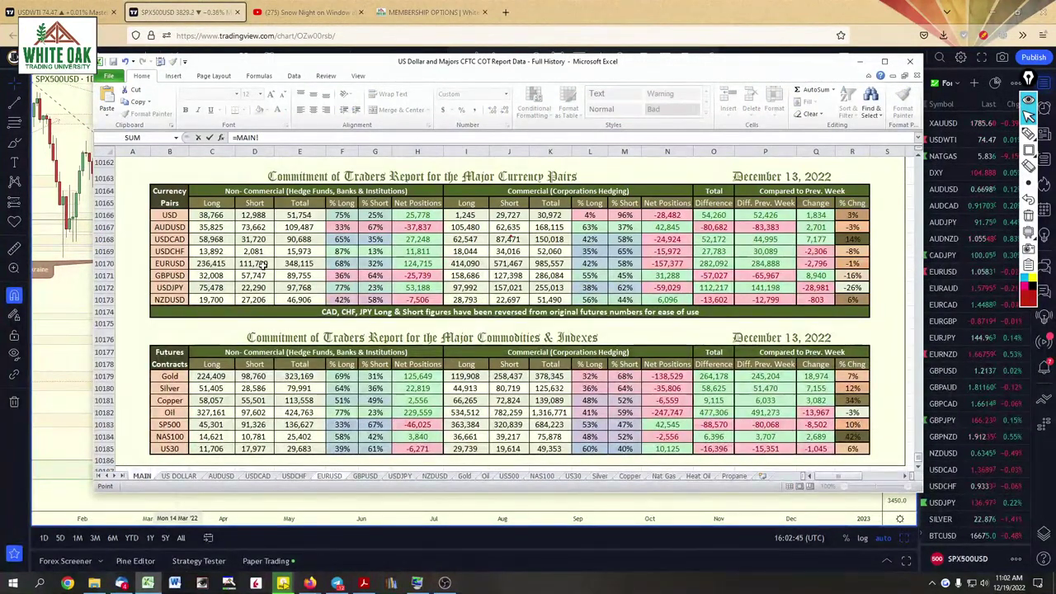
pyautogui.click(262, 263)
pyautogui.press('Tab')
pyautogui.click(466, 238)
pyautogui.write('=')
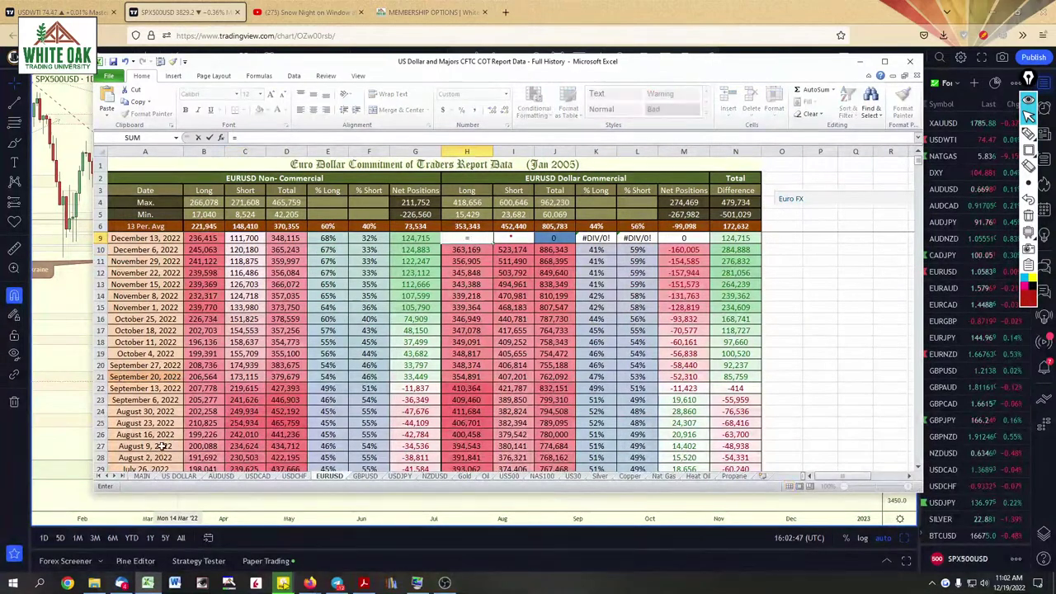
pyautogui.click(142, 477)
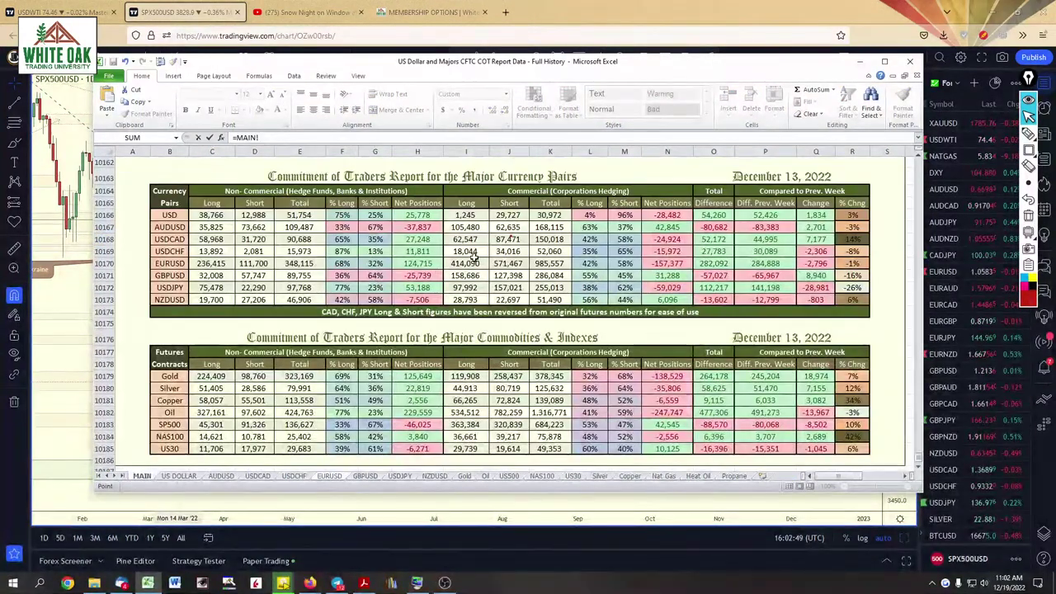
pyautogui.press('Return')
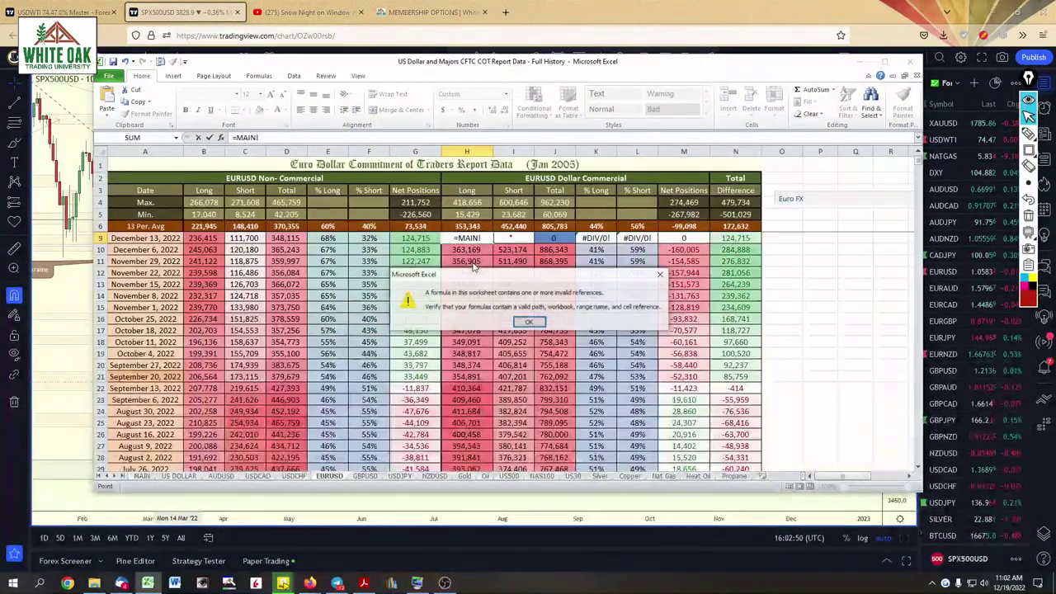
pyautogui.click(528, 322)
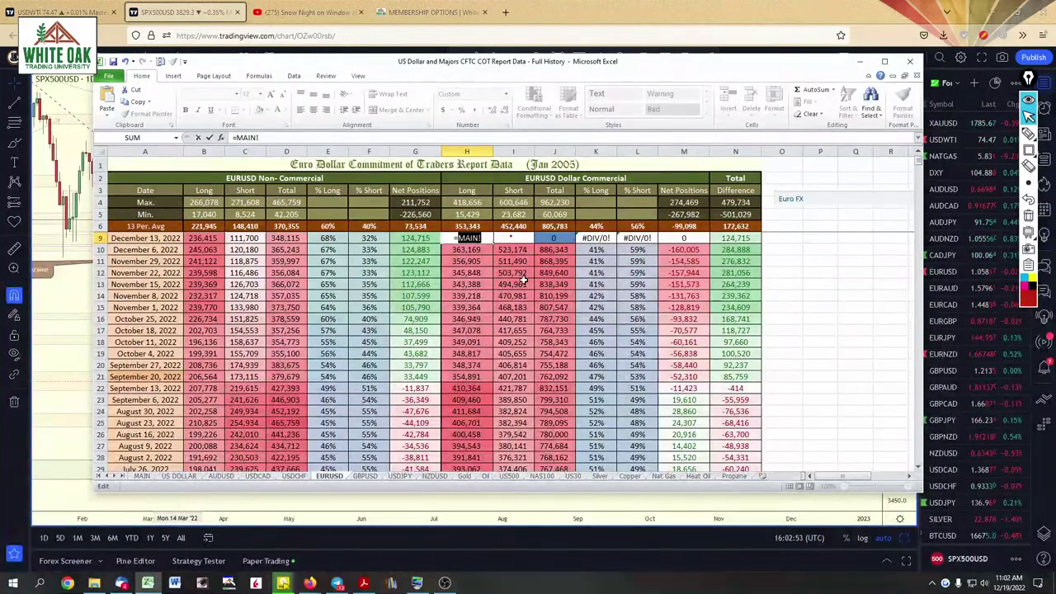
pyautogui.press('Escape')
# Link the December 13, 2022 EURUSD commercial Long and Short cells to MAIN!I10170 and MAIN!J10170
pyautogui.write('=')
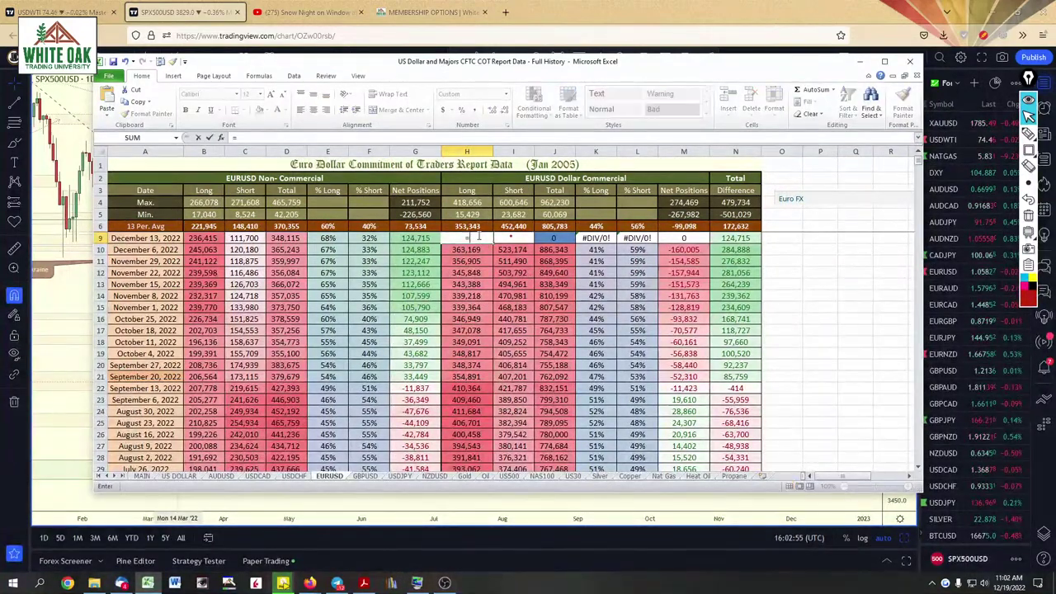
pyautogui.click(142, 476)
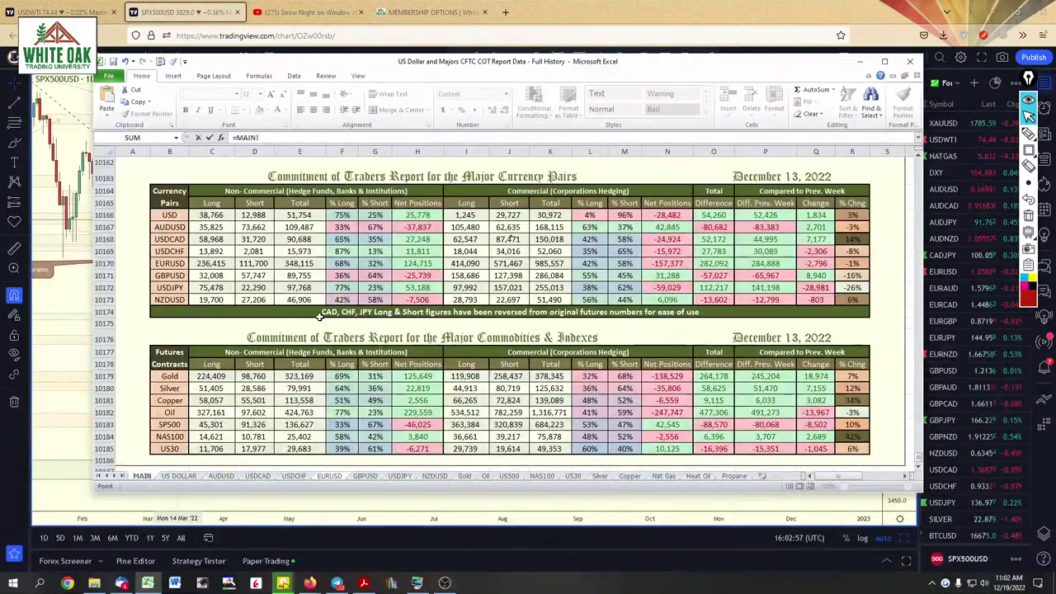
pyautogui.press('Escape')
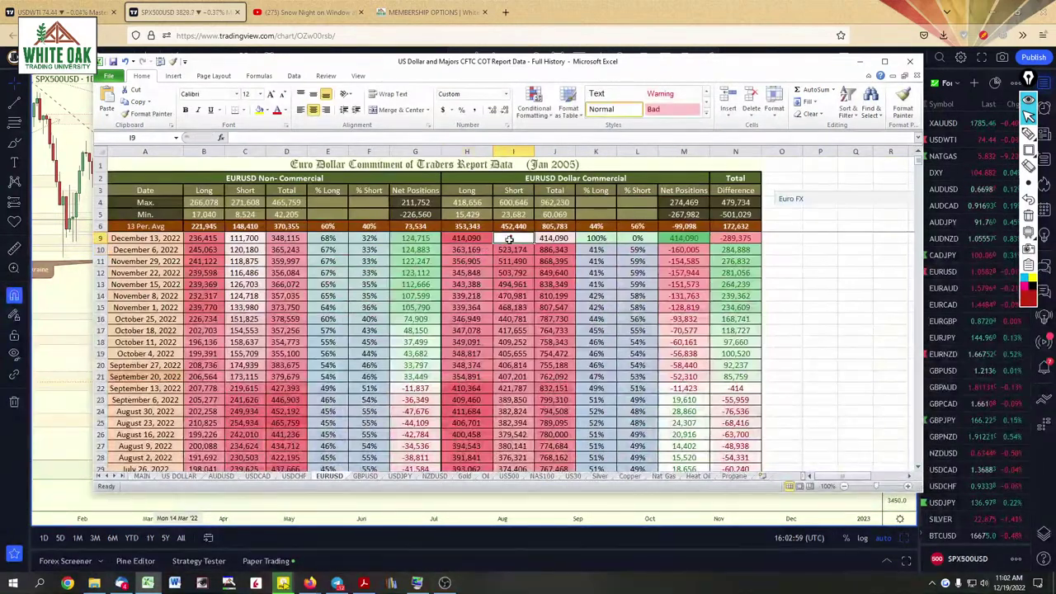
pyautogui.write('=')
pyautogui.click(142, 477)
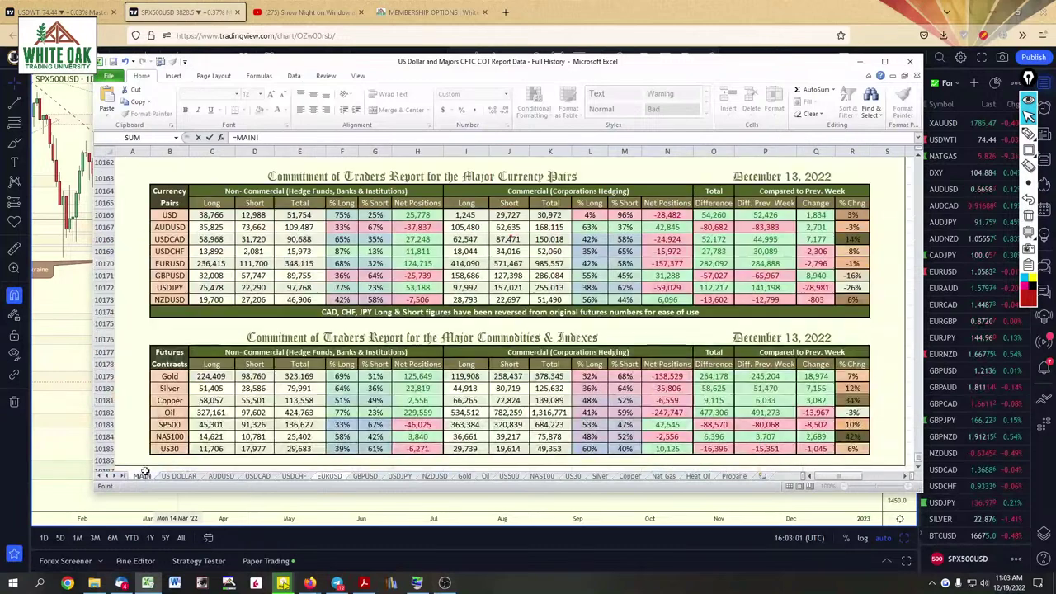
pyautogui.click(483, 264)
pyautogui.press('Return')
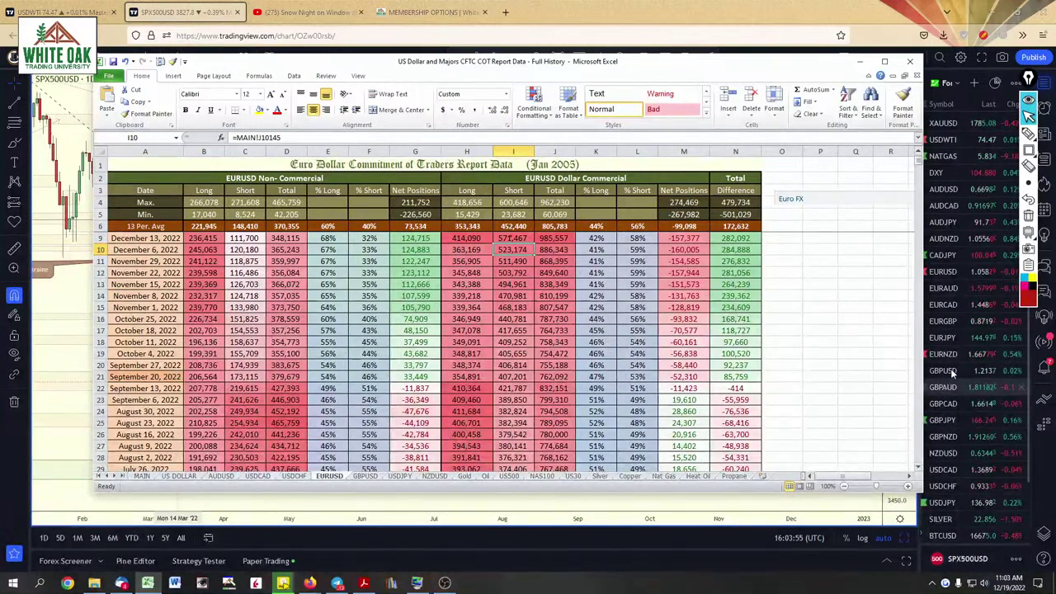
pyautogui.click(949, 274)
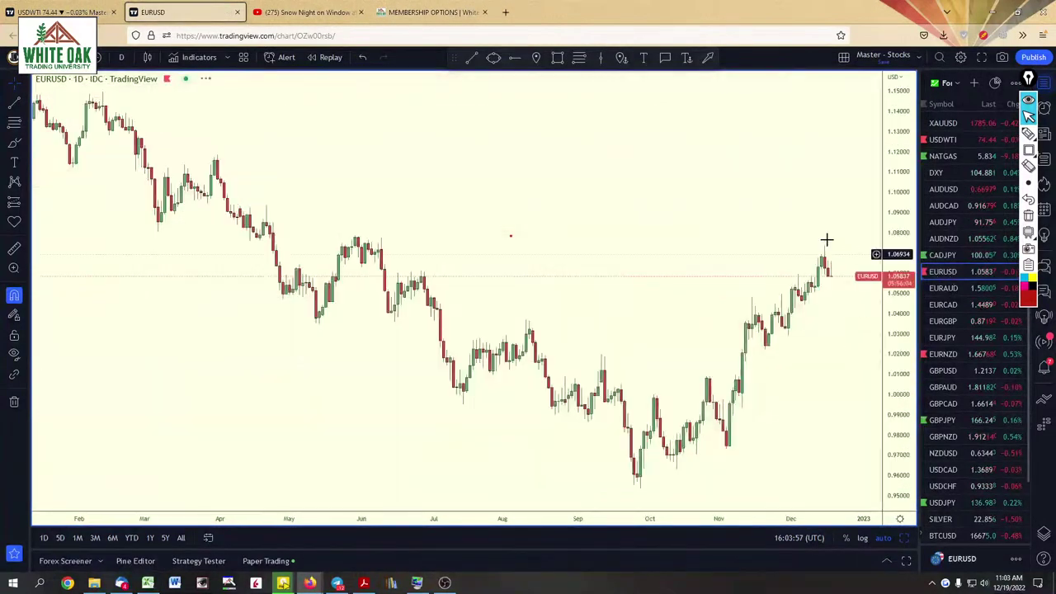
pyautogui.click(905, 539)
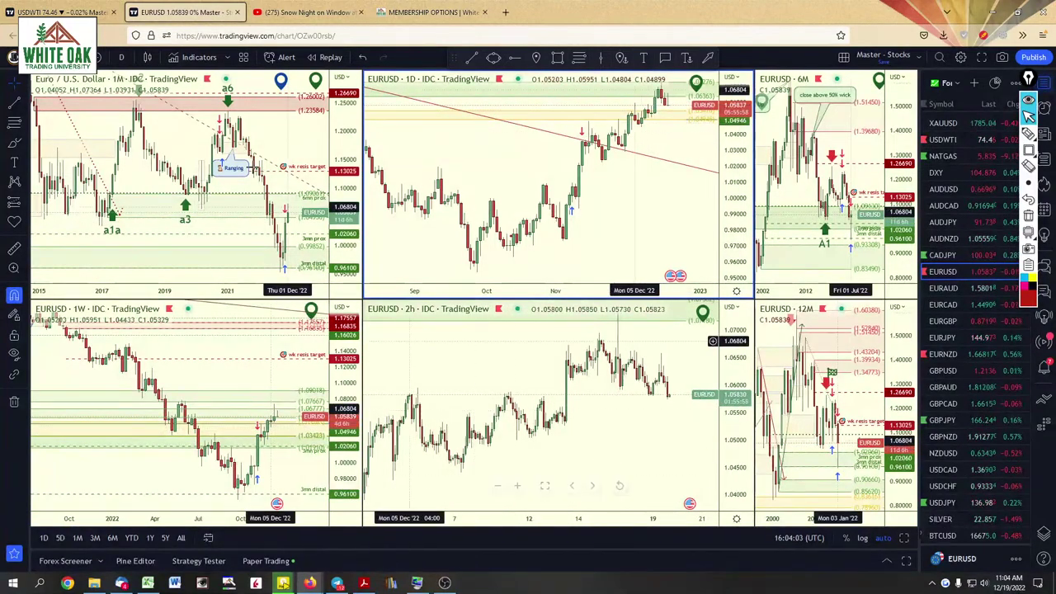
pyautogui.click(947, 83)
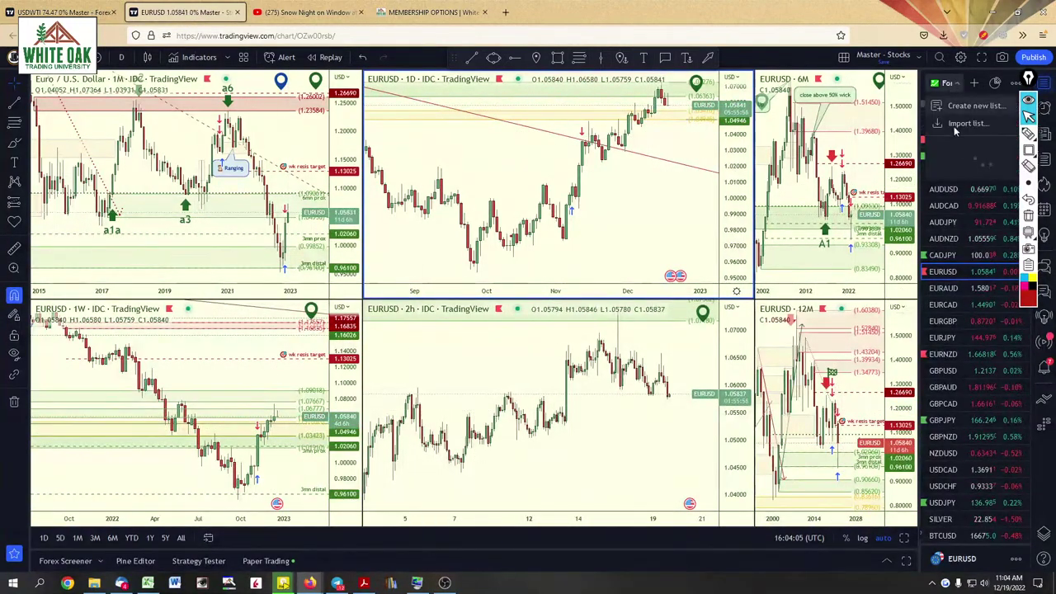
pyautogui.click(957, 209)
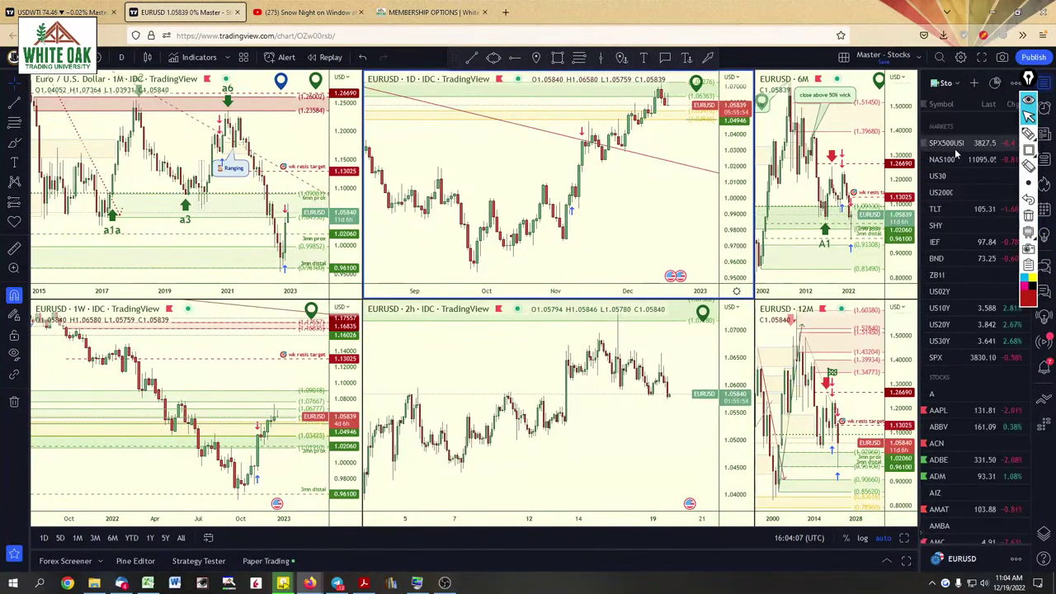
# Switch to the TradingView Master - Forex layout, load EURUSD from the watchlist, and enlarge its 4-hour chart
pyautogui.click(62, 12)
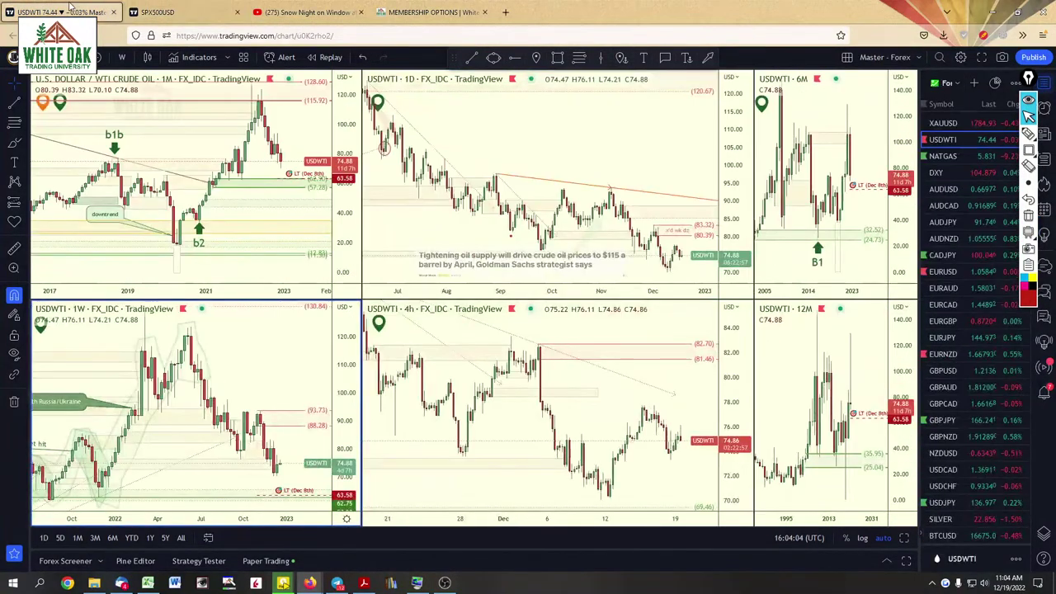
pyautogui.click(941, 271)
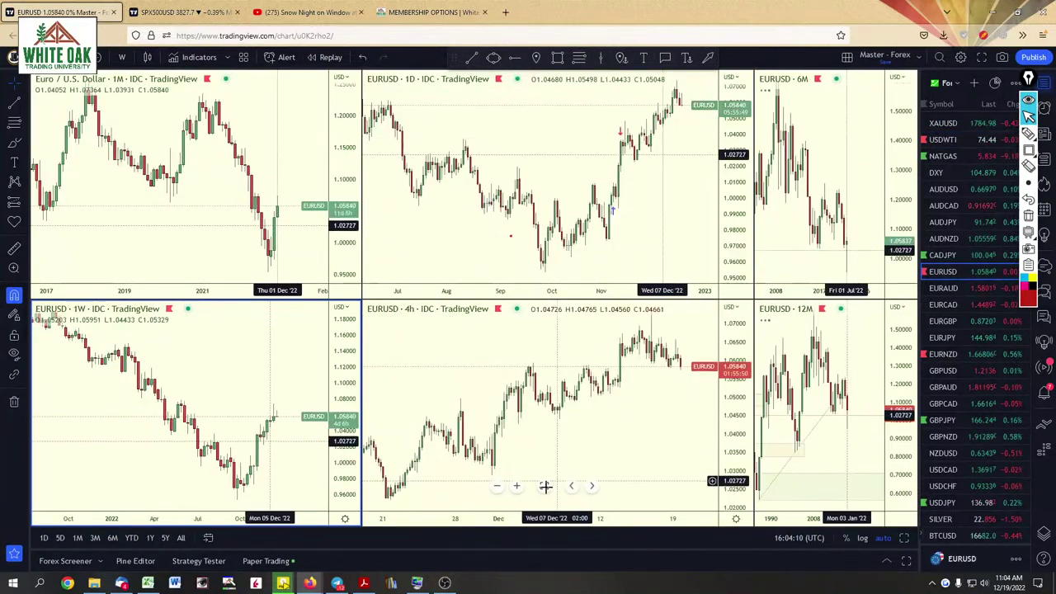
pyautogui.click(545, 487)
pyautogui.click(545, 487)
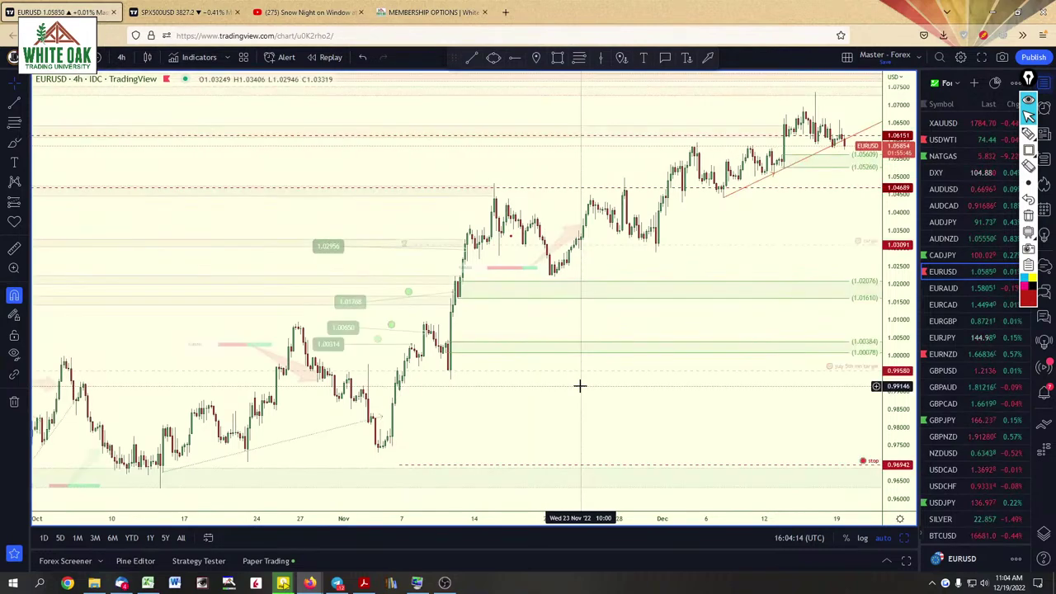
# With the red pen, circle the EURUSD 4-hour candles around 1.00314, 1.00650, 1.01768 and 1.02956, and draw an arrow to the highest circle
pyautogui.click(1029, 116)
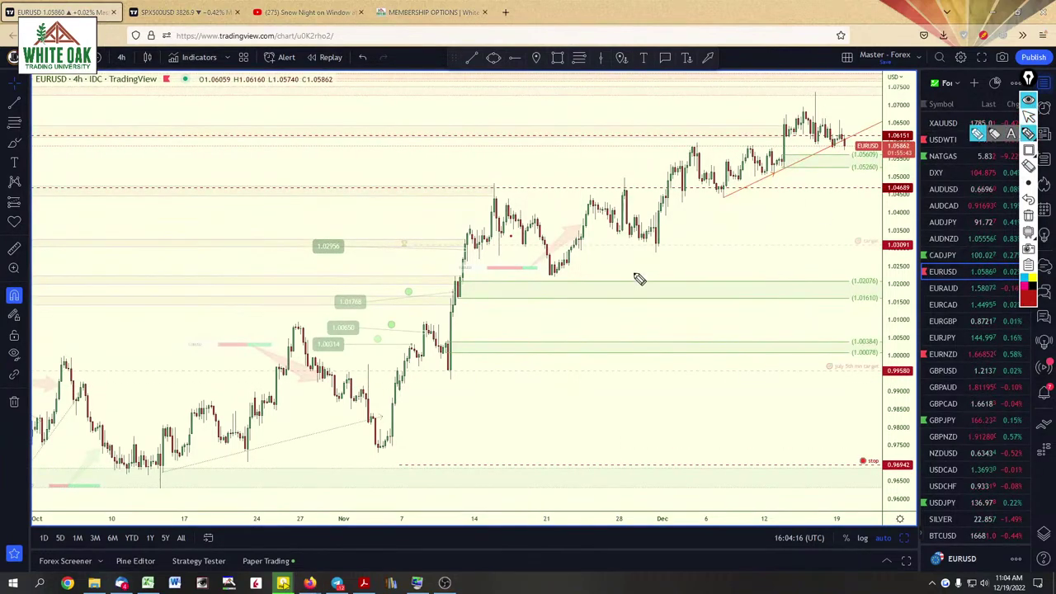
pyautogui.moveTo(426, 341)
pyautogui.mouseDown()
pyautogui.moveTo(411, 338)
pyautogui.moveTo(408, 360)
pyautogui.moveTo(431, 322)
pyautogui.mouseUp()
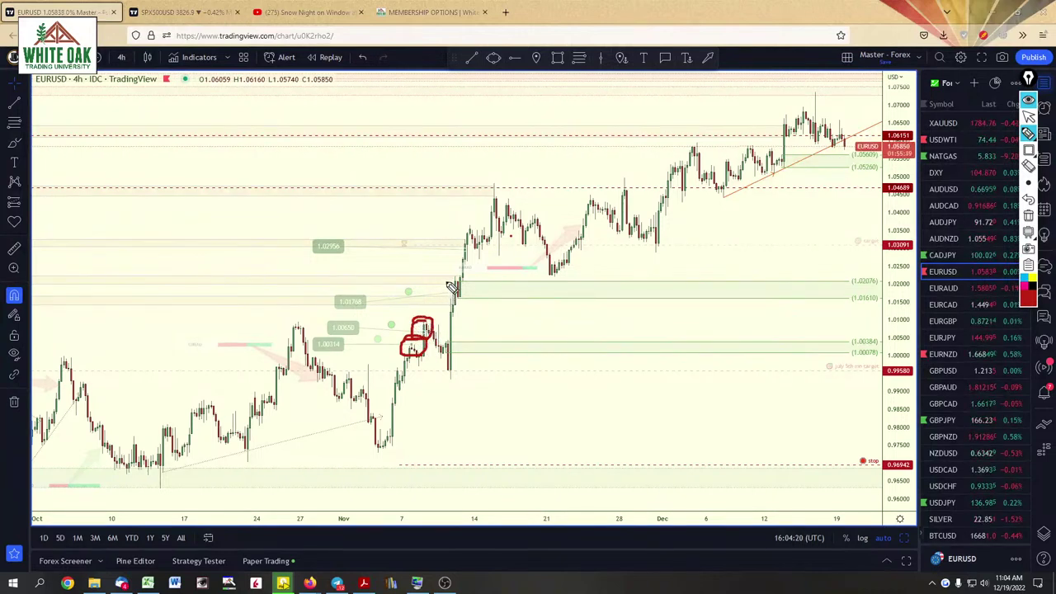
pyautogui.moveTo(451, 281); pyautogui.dragTo(456, 299)
pyautogui.moveTo(474, 241)
pyautogui.mouseDown()
pyautogui.moveTo(458, 248)
pyautogui.moveTo(475, 249)
pyautogui.mouseUp()
pyautogui.moveTo(411, 186)
pyautogui.mouseDown()
pyautogui.moveTo(438, 236)
pyautogui.moveTo(442, 216)
pyautogui.mouseUp()
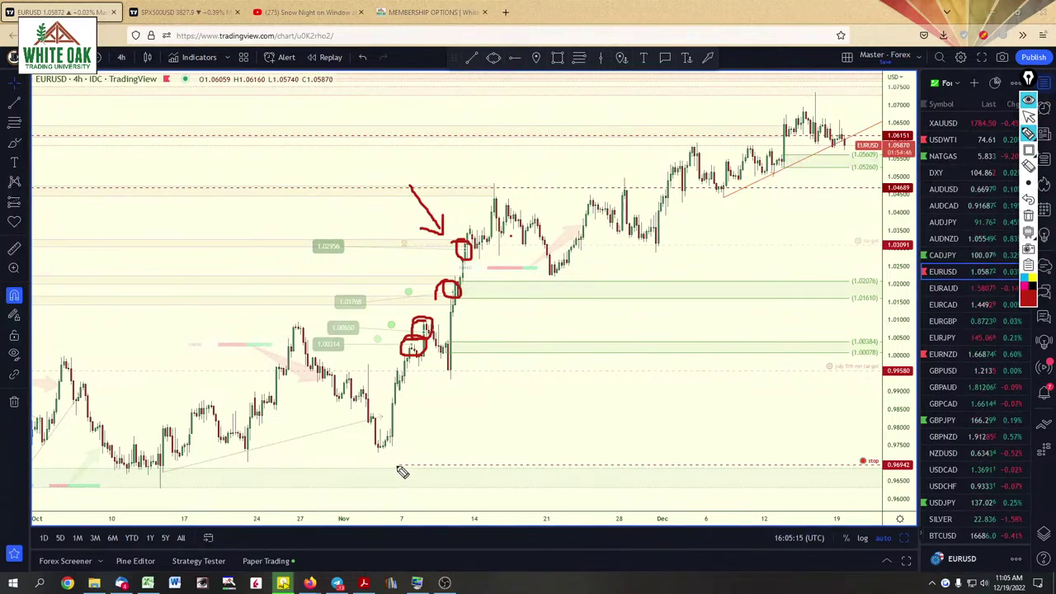
# Underline the 0.96942 level and label it "stop" in pen, then mark the pullback towards it with arrows and circle the candles near 1.01610
pyautogui.moveTo(398, 467); pyautogui.dragTo(579, 467)
pyautogui.moveTo(499, 442)
pyautogui.mouseDown()
pyautogui.moveTo(524, 444)
pyautogui.moveTo(506, 452)
pyautogui.moveTo(503, 437)
pyautogui.moveTo(531, 429)
pyautogui.moveTo(531, 452)
pyautogui.moveTo(558, 443)
pyautogui.moveTo(580, 467)
pyautogui.moveTo(581, 452)
pyautogui.mouseUp()
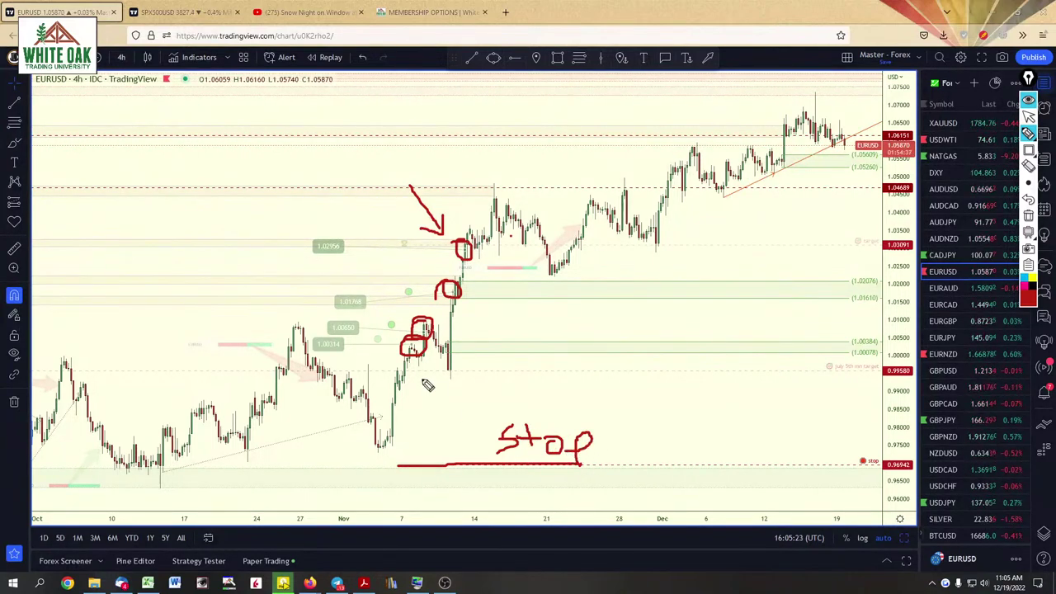
pyautogui.moveTo(428, 355)
pyautogui.mouseDown()
pyautogui.moveTo(450, 378)
pyautogui.moveTo(467, 455)
pyautogui.mouseUp()
pyautogui.moveTo(472, 419); pyautogui.dragTo(469, 454)
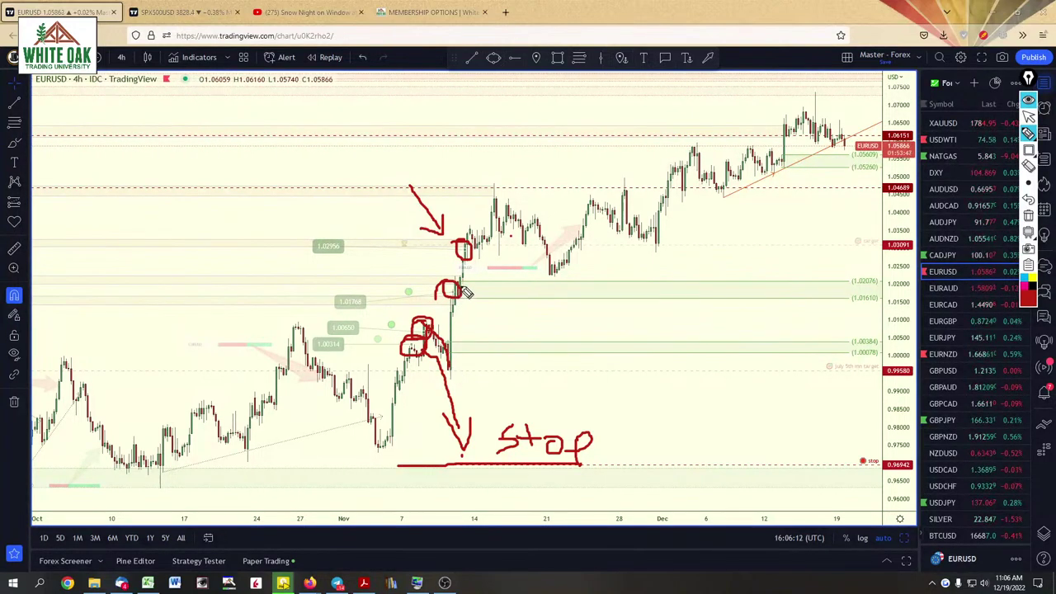
pyautogui.moveTo(438, 317)
pyautogui.mouseDown()
pyautogui.moveTo(466, 288)
pyautogui.moveTo(438, 307)
pyautogui.mouseUp()
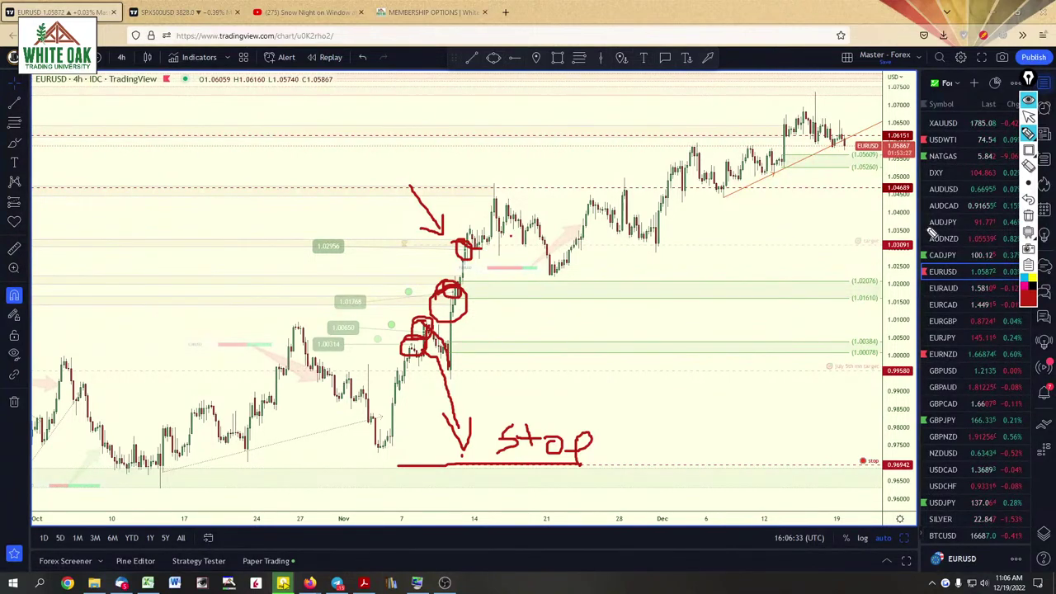
# Clear all pen annotations and return from the enlarged EURUSD 4-hour chart to the multi-chart layout
pyautogui.click(1033, 215)
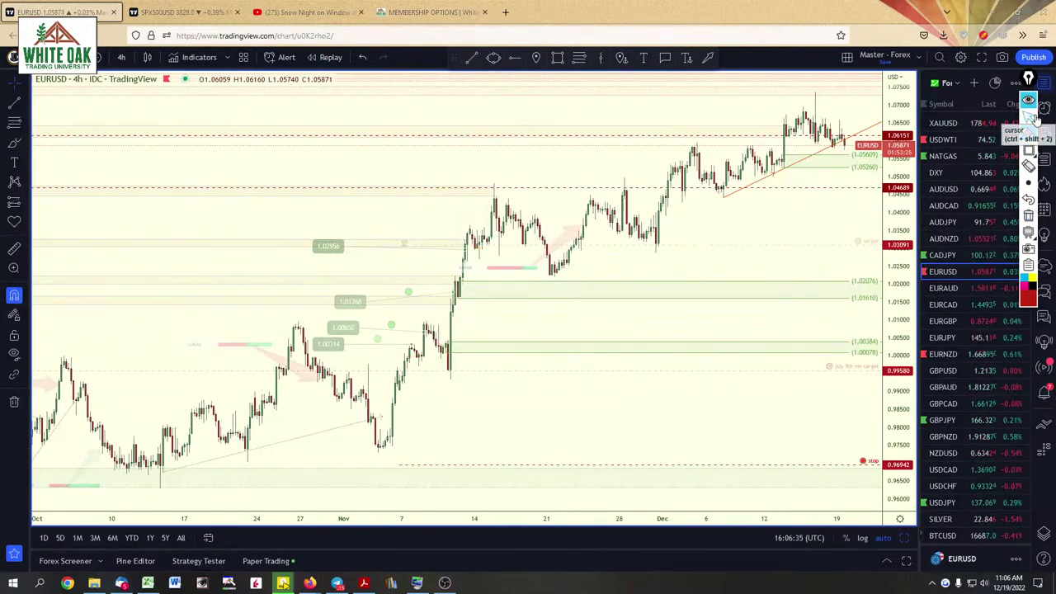
pyautogui.click(1029, 117)
pyautogui.hotkey('alt', 'Return')
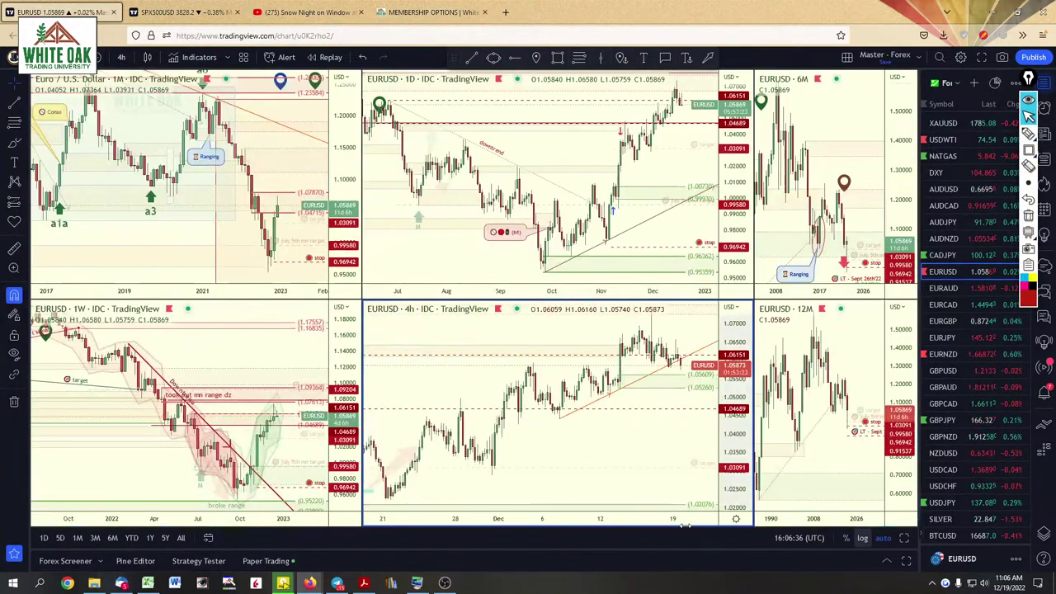
# Switch to the Excel COT workbook and link the December 13, 2022 GBPUSD non-commercial Long and Short cells to MAIN!C10171 and MAIN!D10171
pyautogui.click(147, 583)
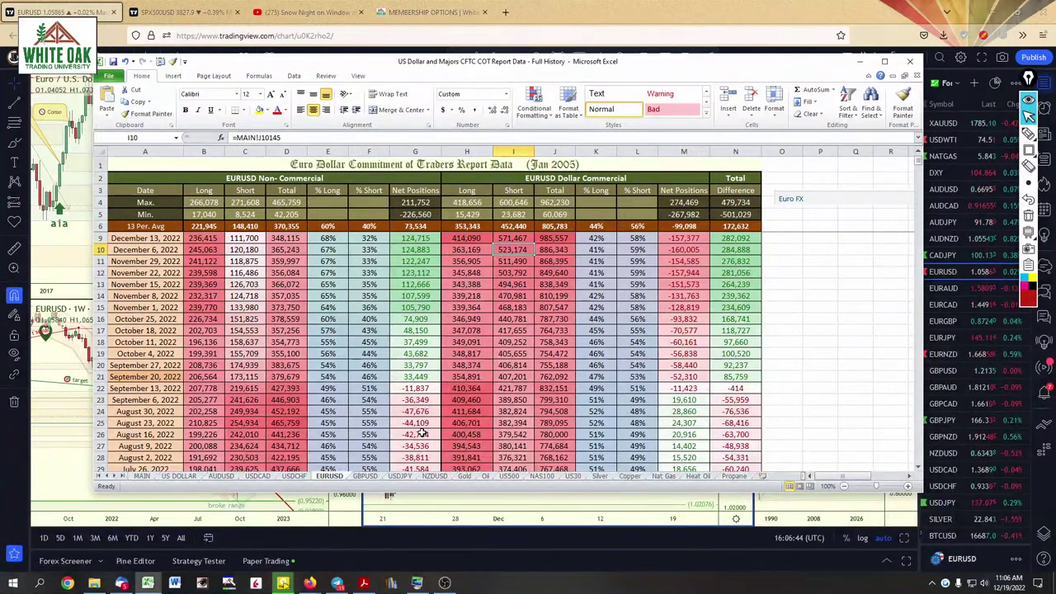
pyautogui.click(363, 477)
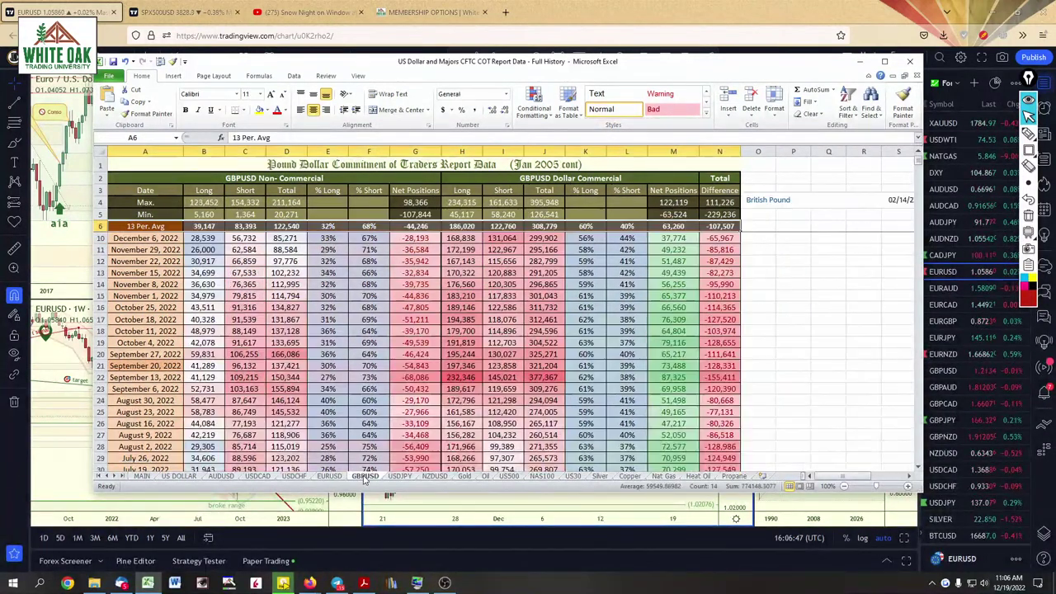
pyautogui.click(919, 157)
pyautogui.click(205, 238)
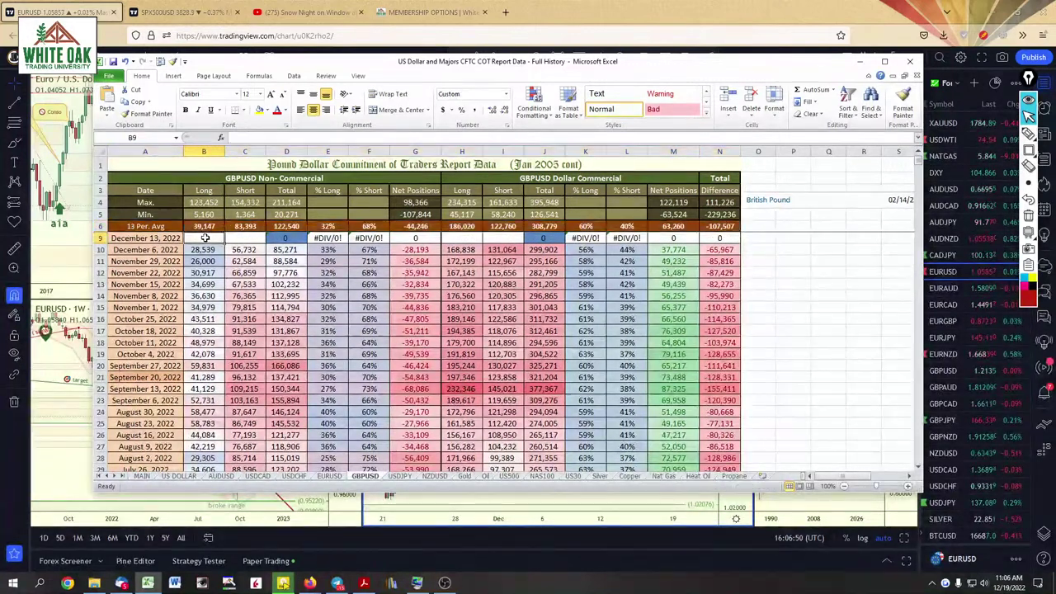
pyautogui.write('=')
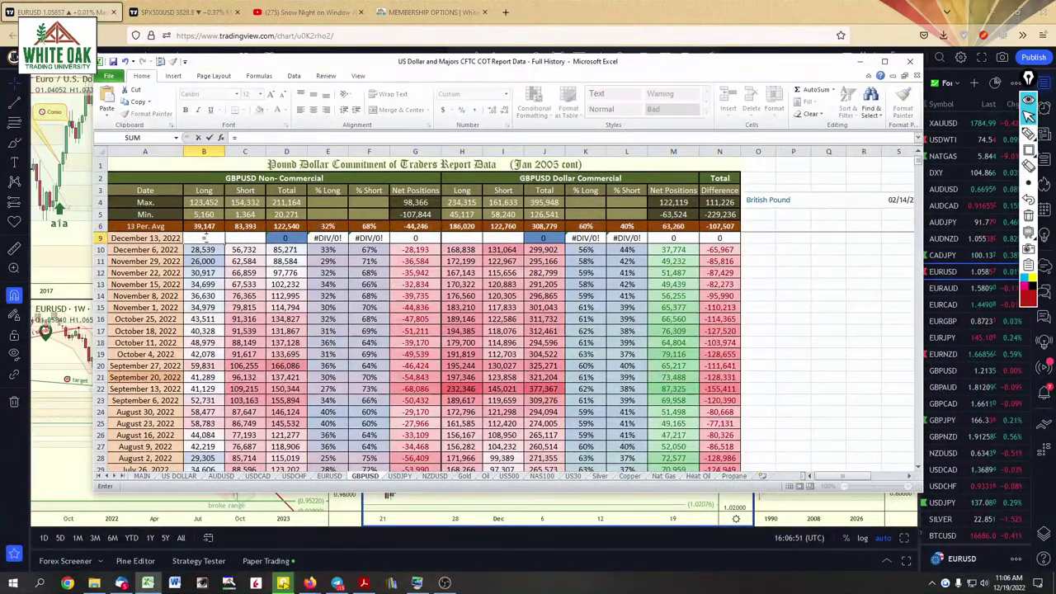
pyautogui.click(142, 477)
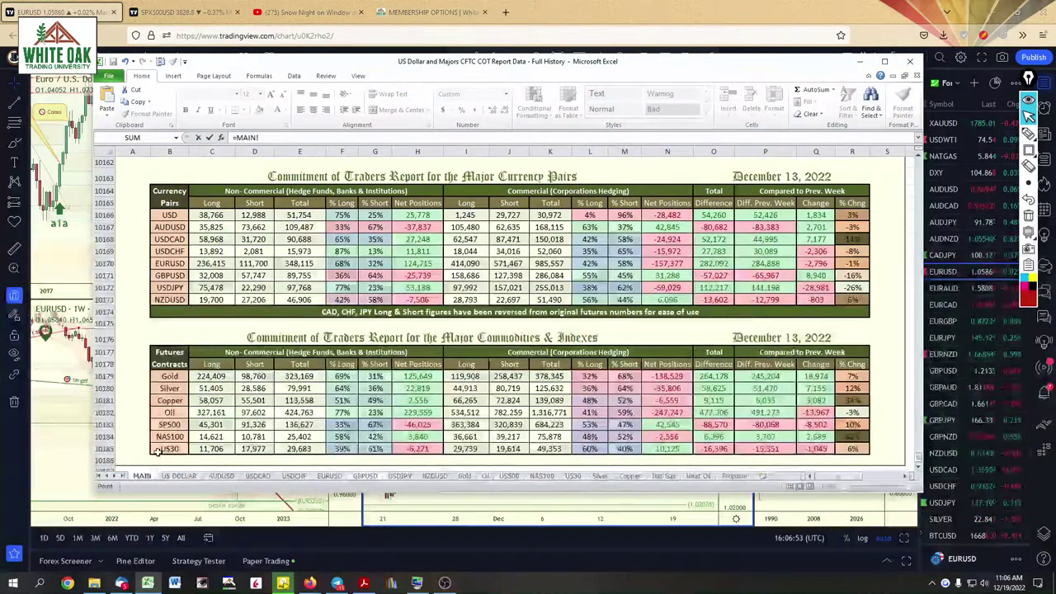
pyautogui.click(216, 276)
pyautogui.press('Return')
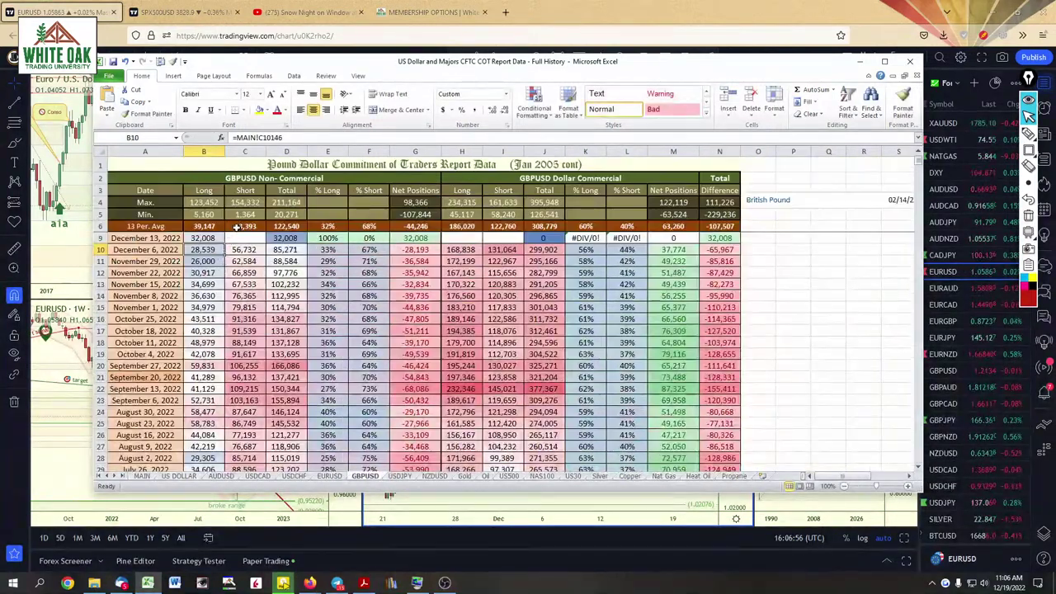
pyautogui.click(232, 239)
pyautogui.write('=')
pyautogui.click(142, 477)
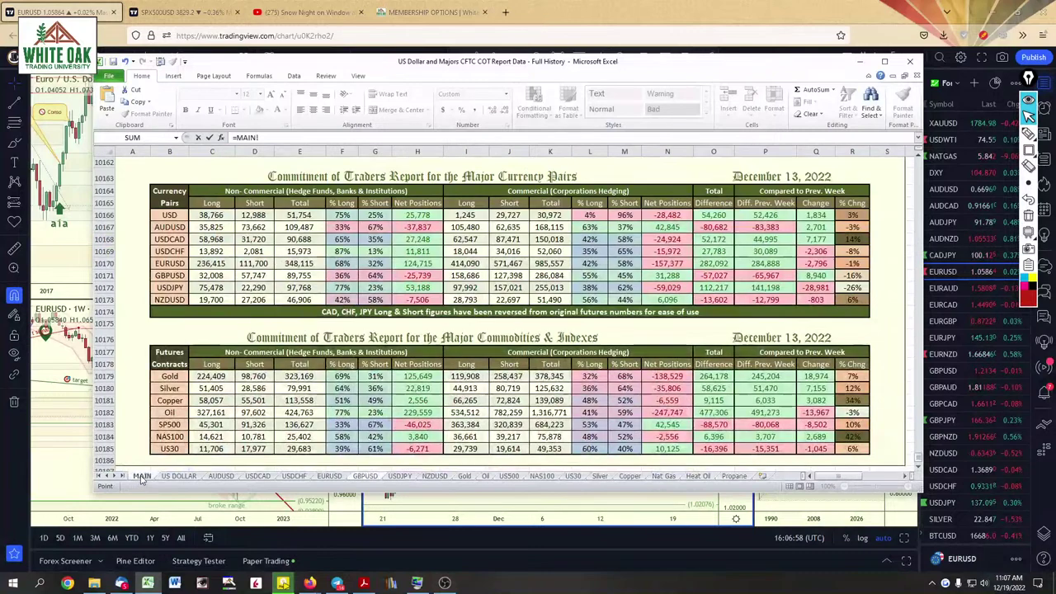
pyautogui.click(251, 278)
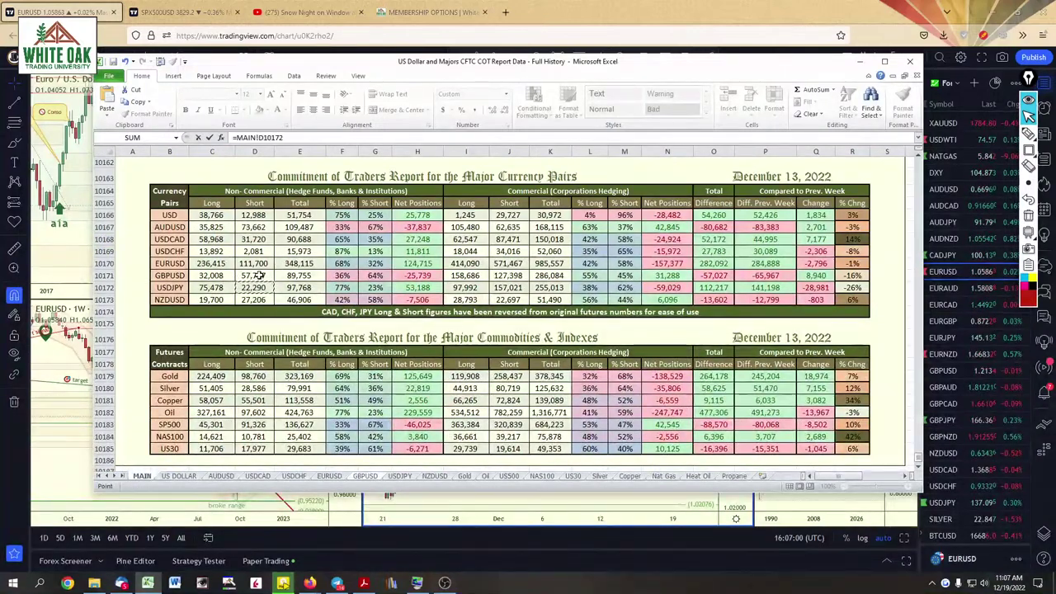
pyautogui.press('Return')
# Link the December 13, 2022 GBPUSD commercial Long and Short cells to MAIN!I10171 and MAIN!J10171
pyautogui.click(462, 237)
pyautogui.write('=')
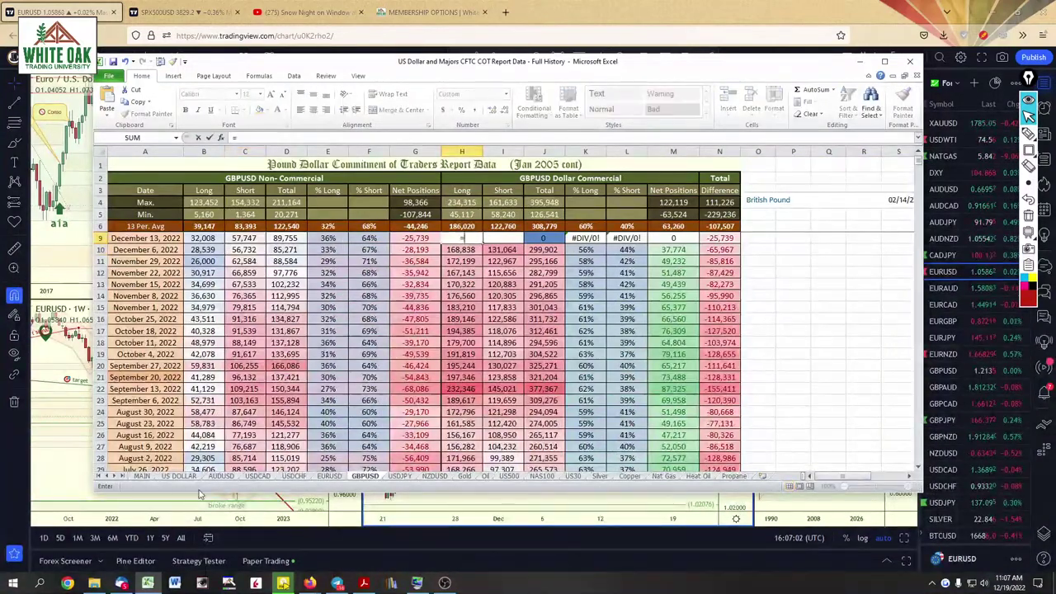
pyautogui.click(142, 476)
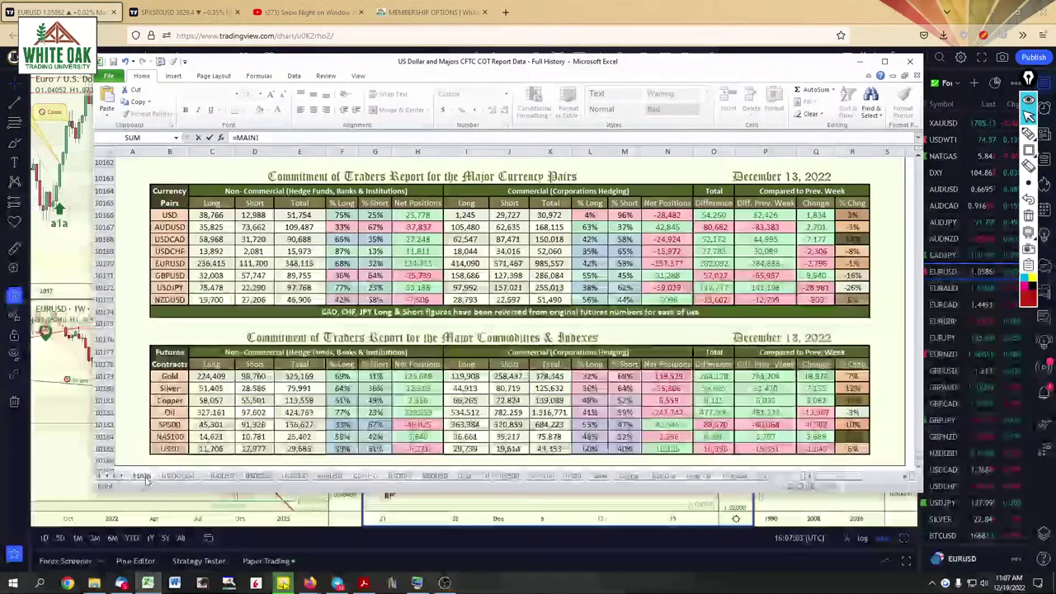
pyautogui.click(467, 276)
pyautogui.press('Tab')
pyautogui.write('=')
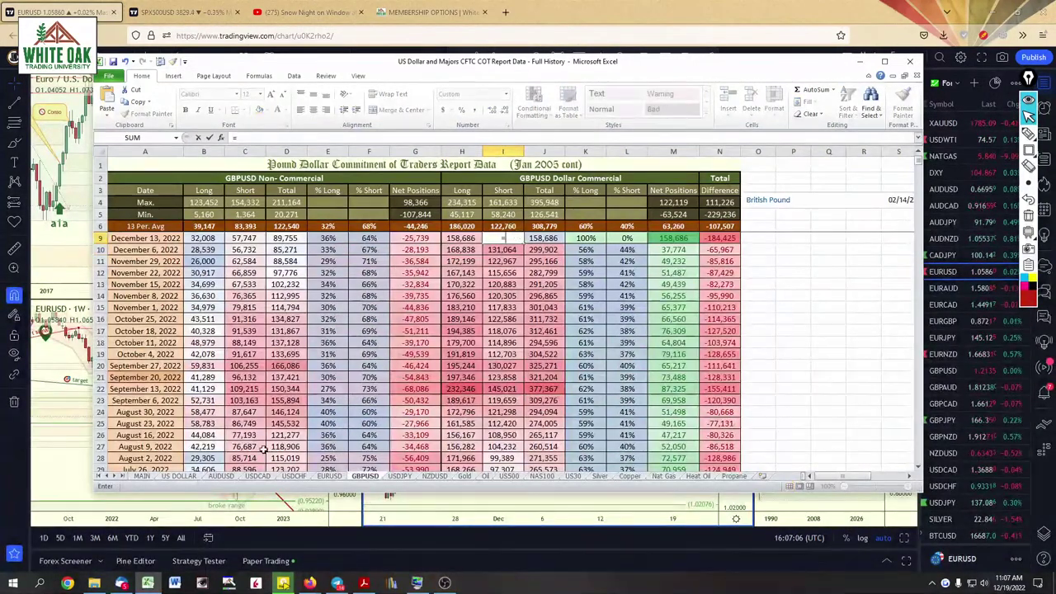
pyautogui.click(142, 477)
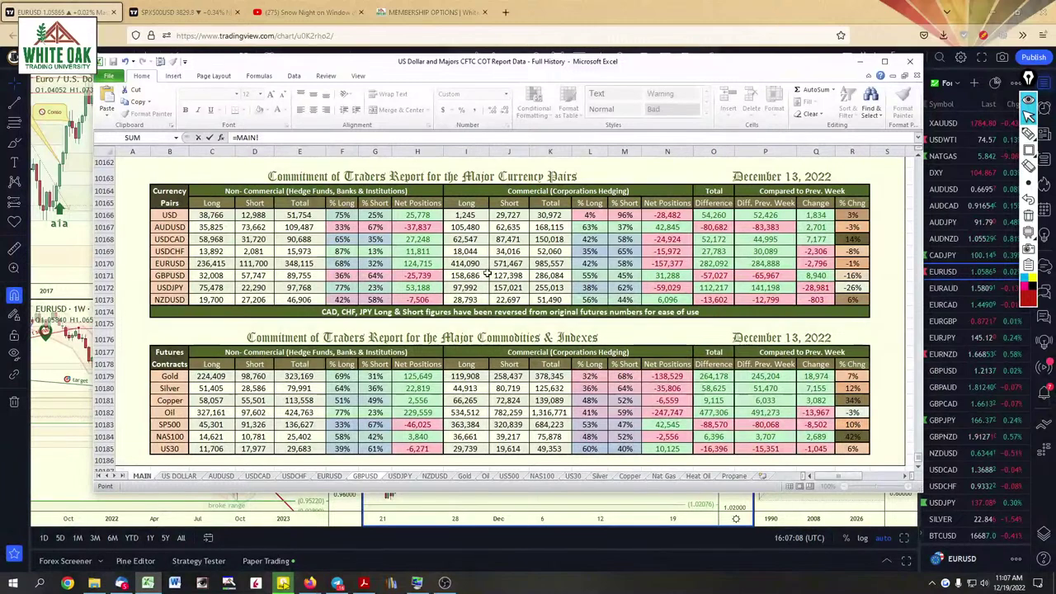
pyautogui.click(510, 275)
pyautogui.press('Return')
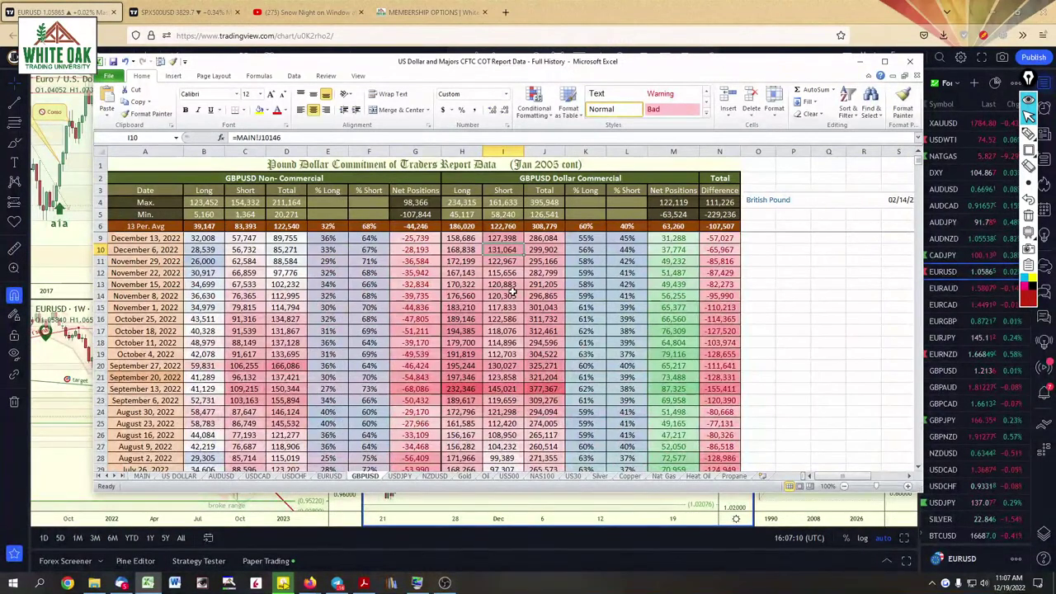
# In the USDJPY sheet, link the December 13, 2022 non-commercial Long and Short cells to MAIN!C10172 and MAIN!D10172
pyautogui.hotkey('ctrl', 'pagedown')
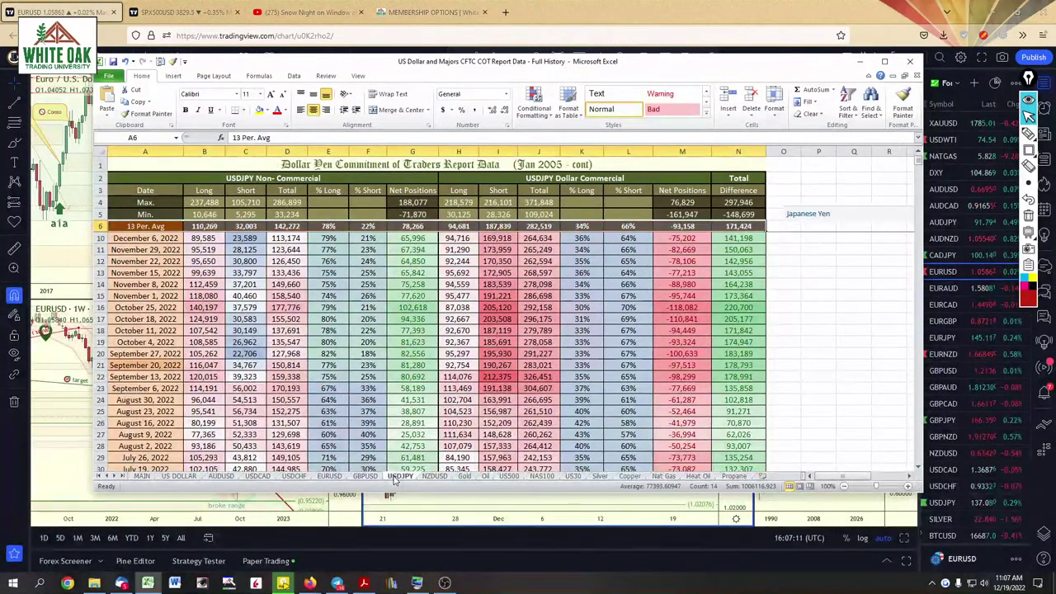
pyautogui.click(919, 156)
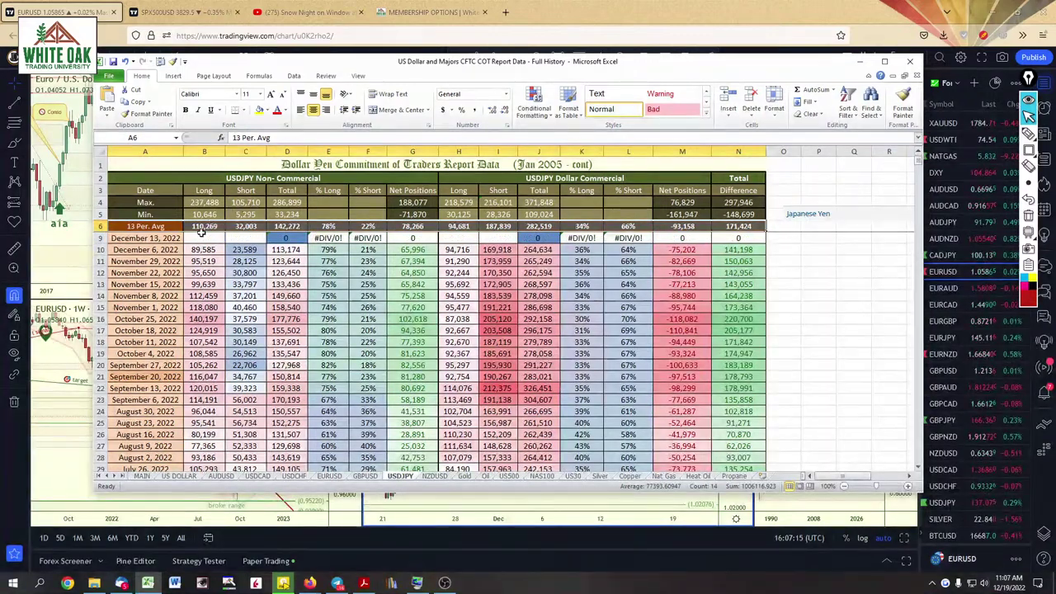
pyautogui.click(203, 237)
pyautogui.write('=')
pyautogui.click(142, 476)
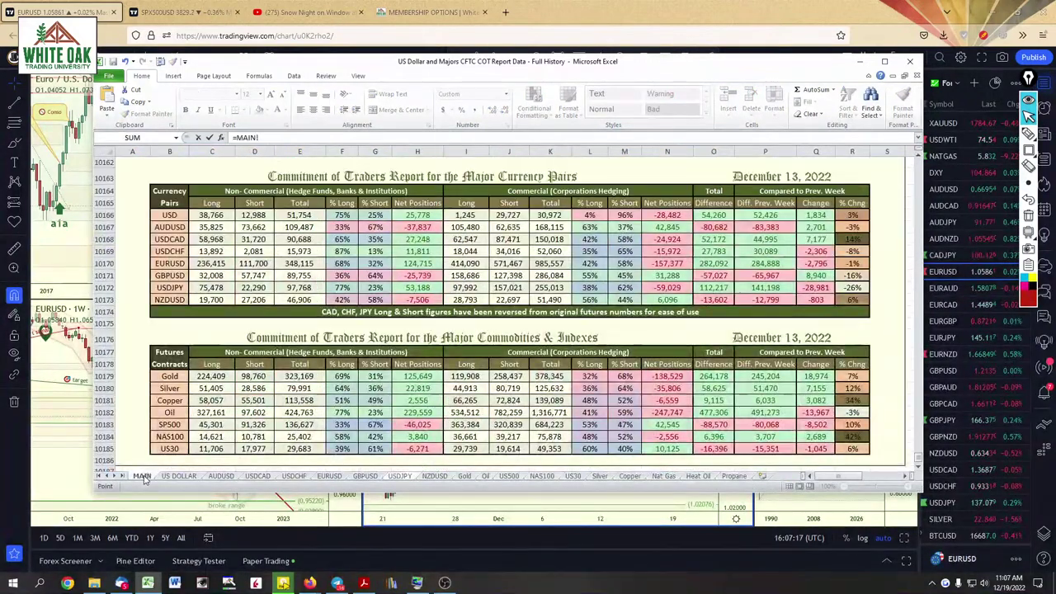
pyautogui.click(229, 287)
pyautogui.press('Return')
pyautogui.write('=')
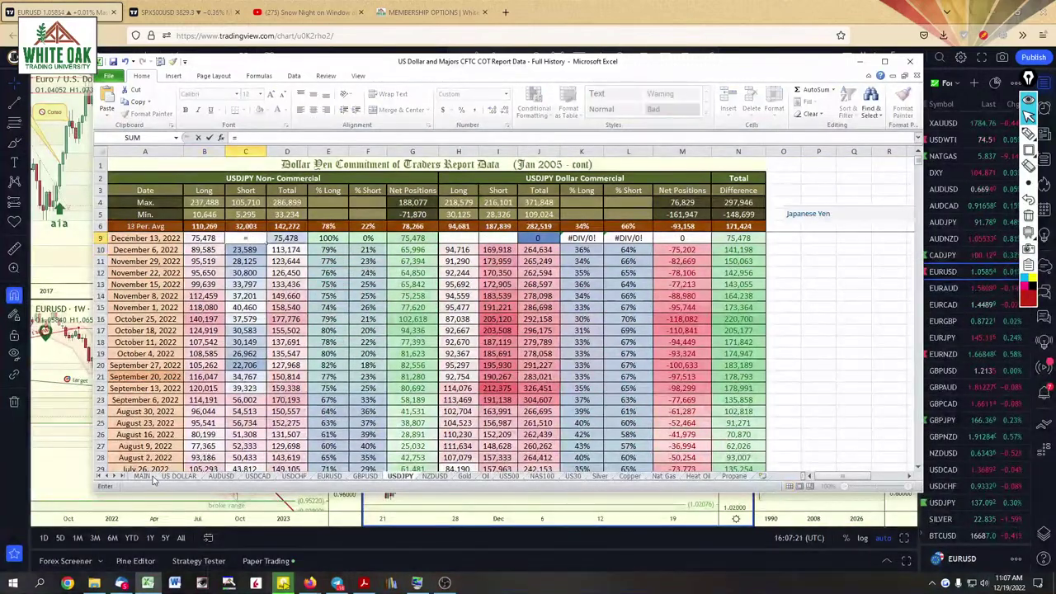
pyautogui.click(142, 476)
pyautogui.click(256, 288)
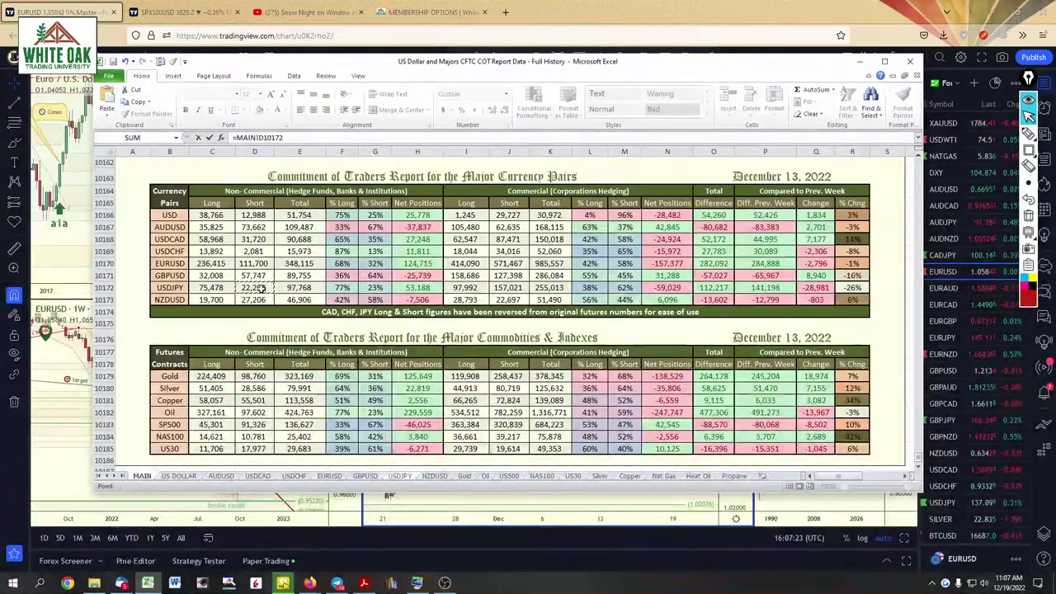
pyautogui.press('Return')
# Link the December 13, 2022 USDJPY commercial Long and Short cells to MAIN!I10172 and MAIN!J10172
pyautogui.click(458, 239)
pyautogui.write('=')
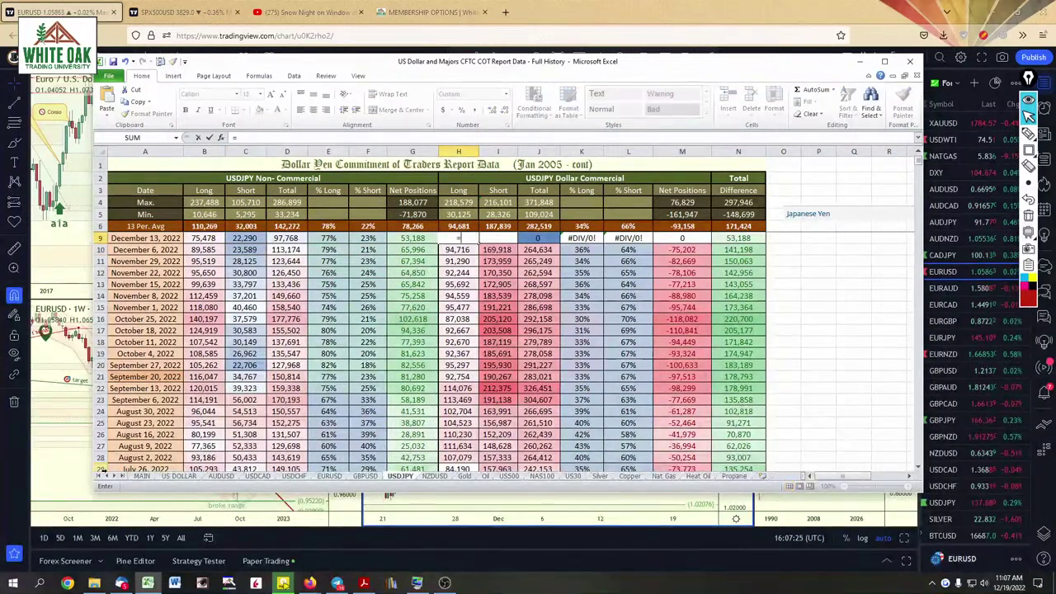
pyautogui.click(142, 477)
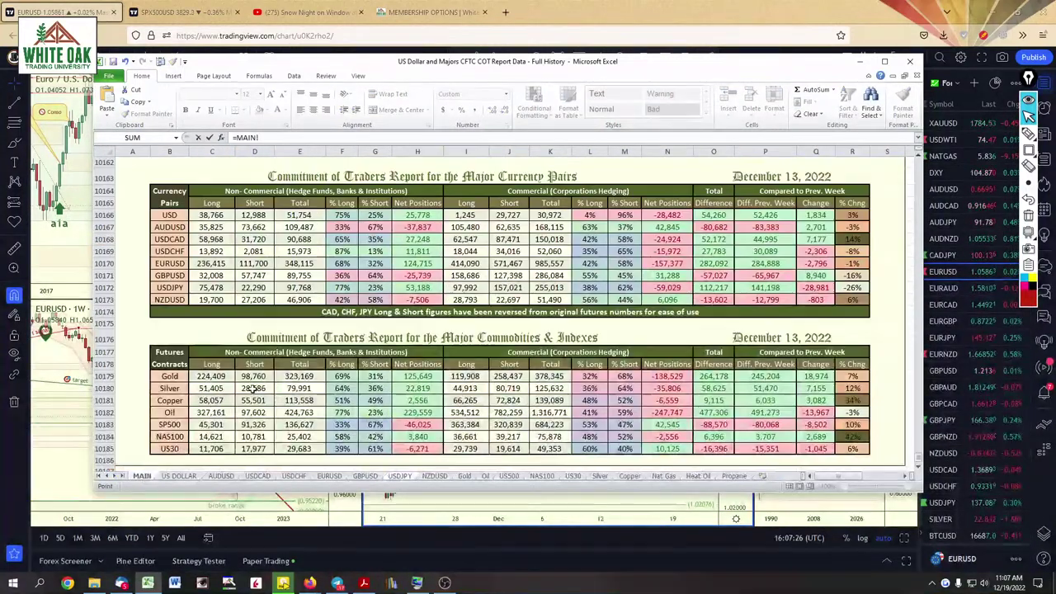
pyautogui.click(461, 287)
pyautogui.press('Tab')
pyautogui.write('=')
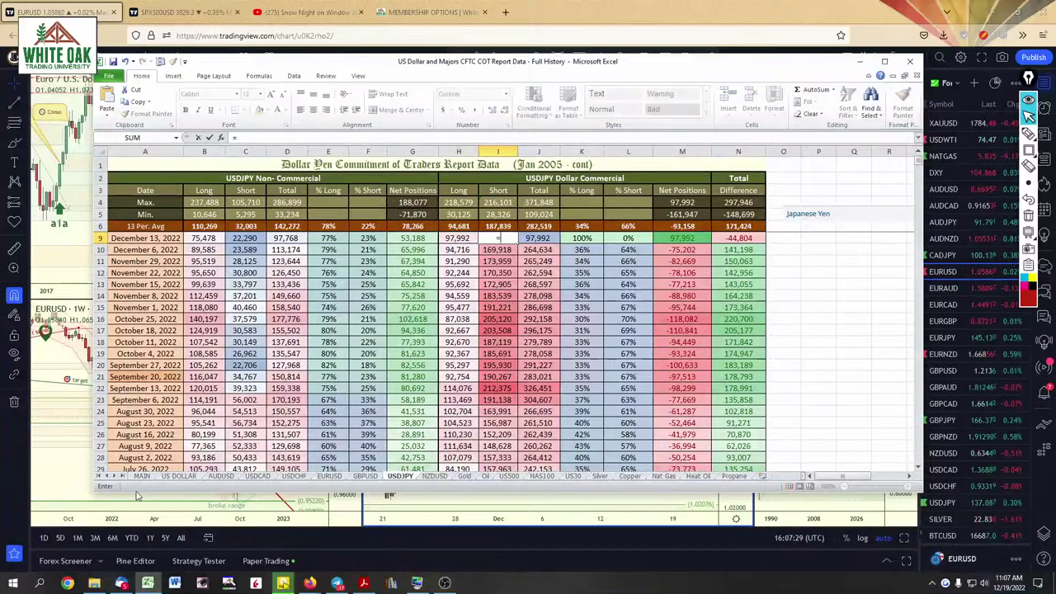
pyautogui.click(142, 476)
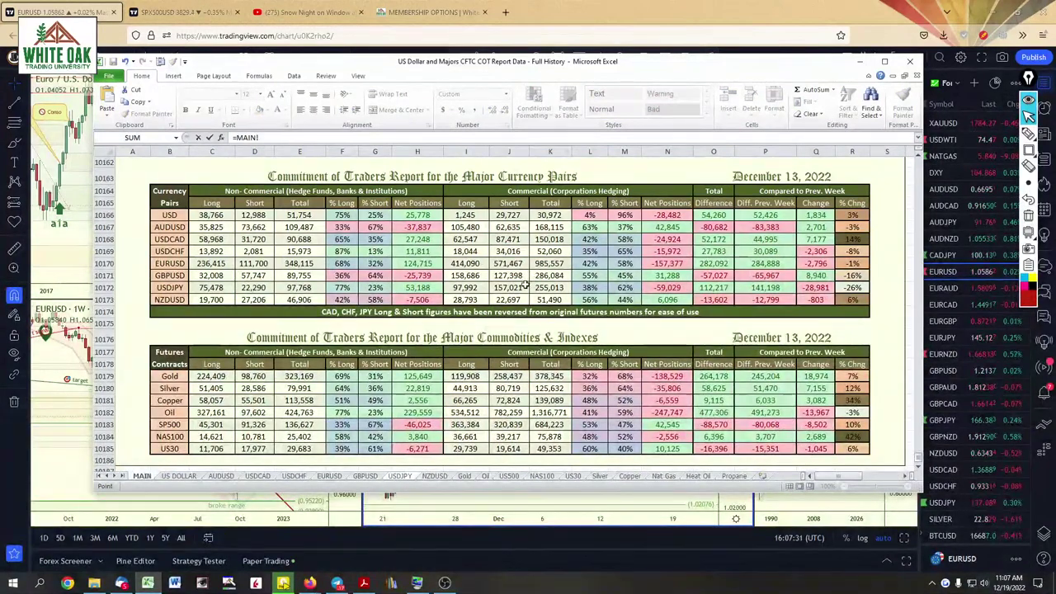
pyautogui.press('Return')
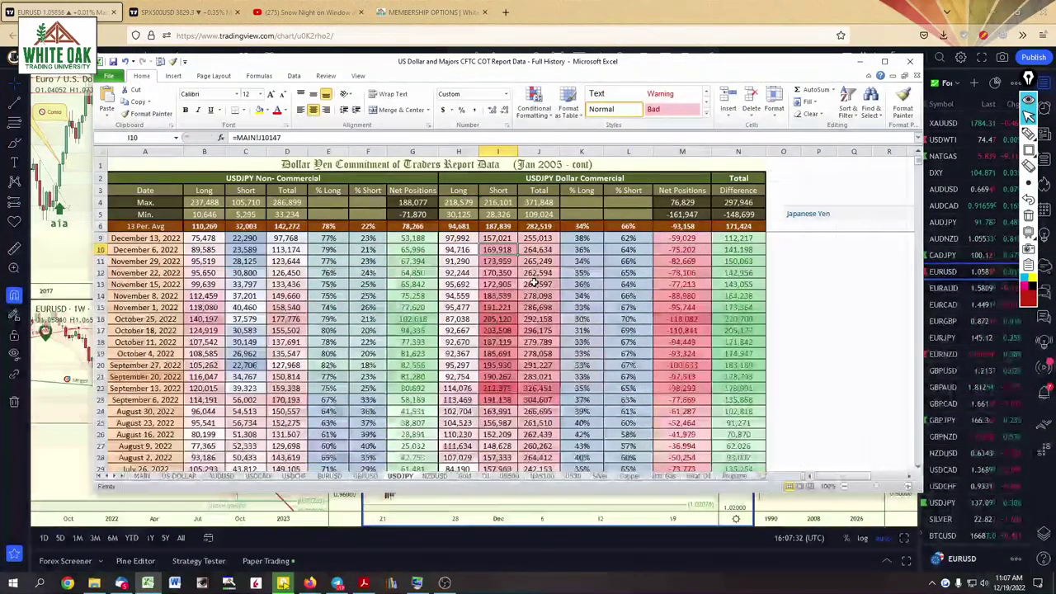
# In the NZDUSD sheet, link the December 13, 2022 non-commercial Long cell to MAIN!C10173
pyautogui.click(435, 477)
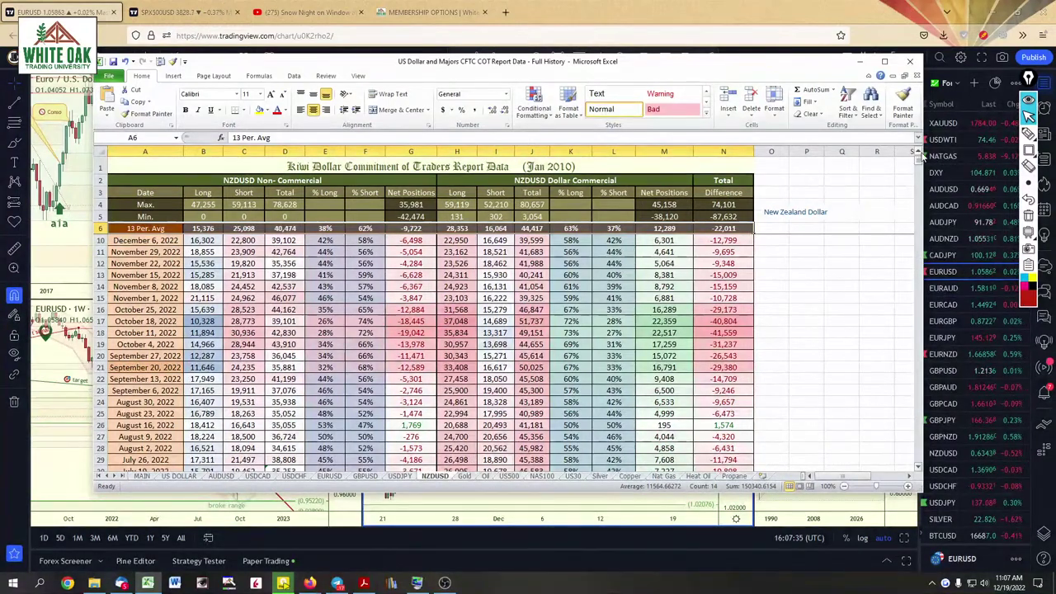
pyautogui.click(918, 155)
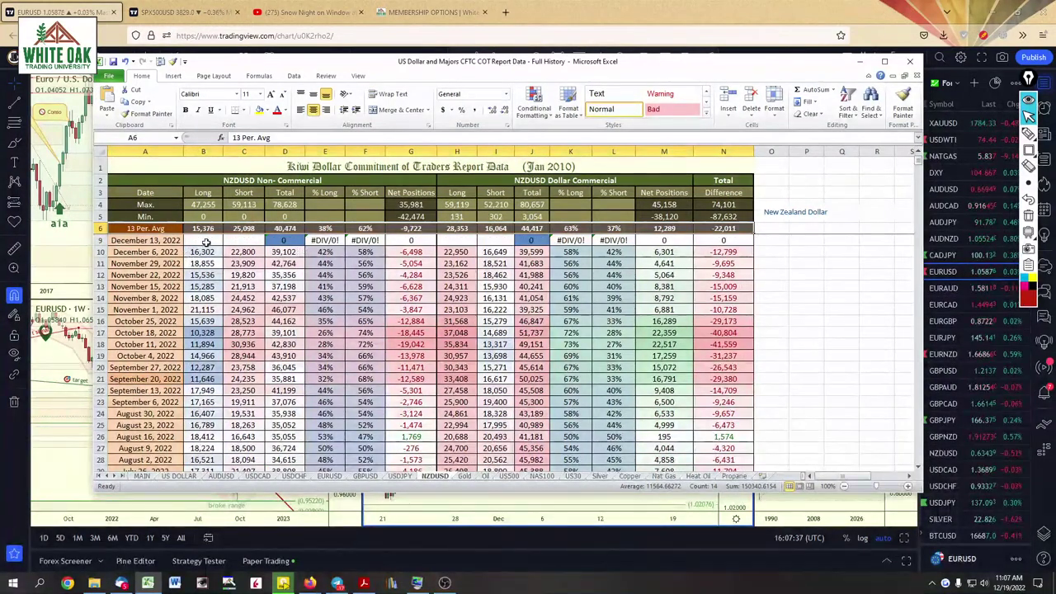
pyautogui.click(205, 240)
pyautogui.write('=')
pyautogui.click(142, 476)
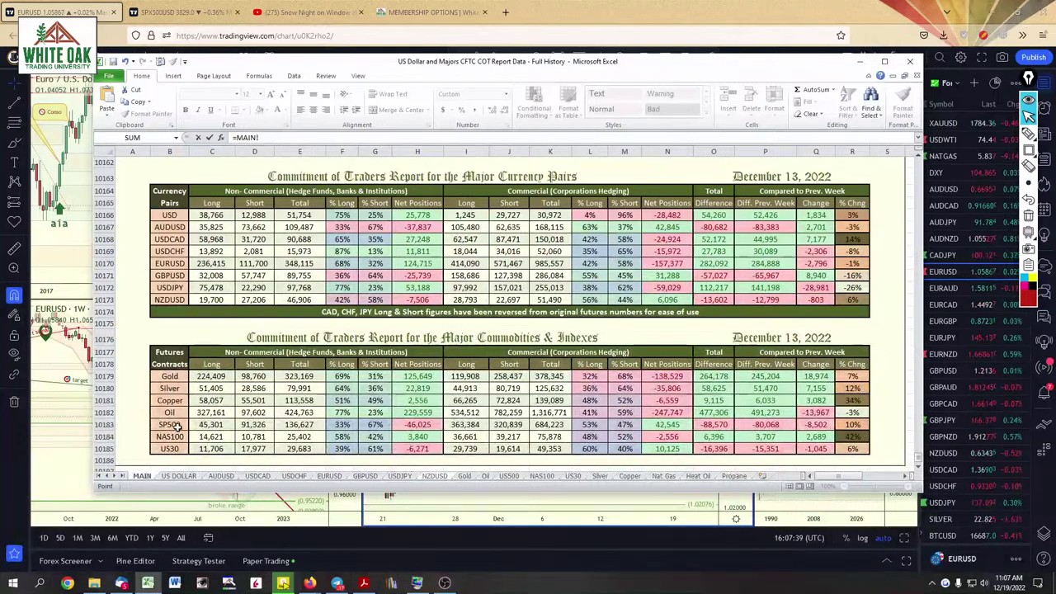
pyautogui.click(213, 300)
pyautogui.press('Return')
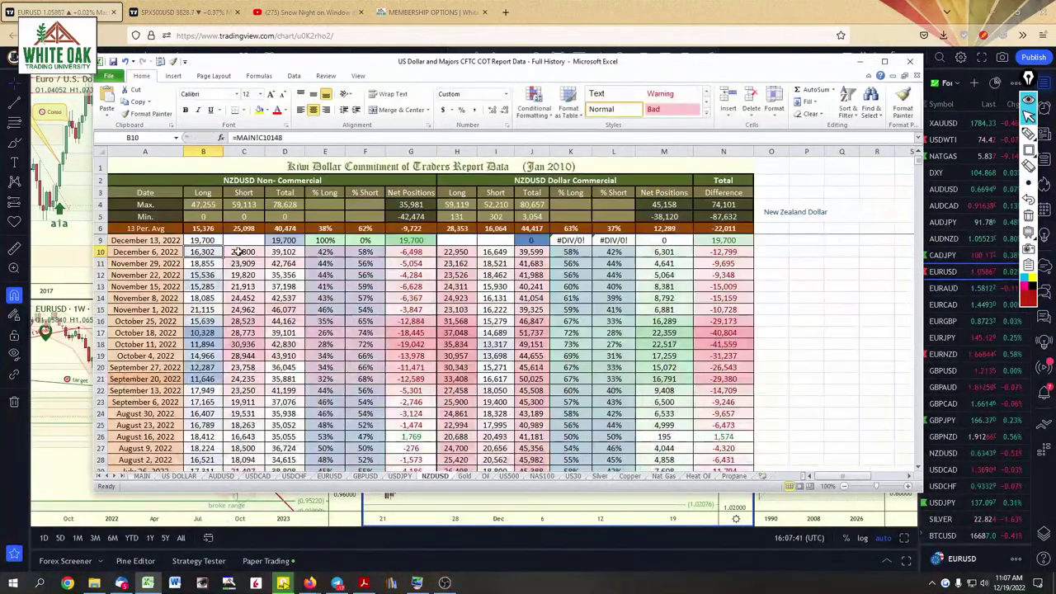
# Link the December 13, 2022 NZDUSD non-commercial Short cell to MAIN!D10173
pyautogui.write('=')
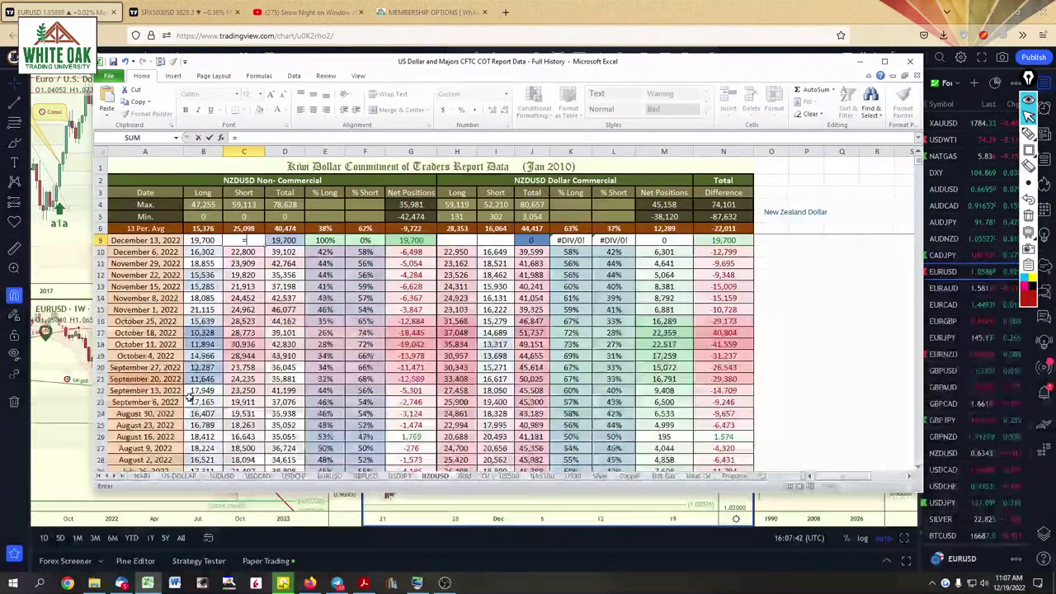
pyautogui.click(142, 476)
pyautogui.click(245, 300)
pyautogui.press('Return')
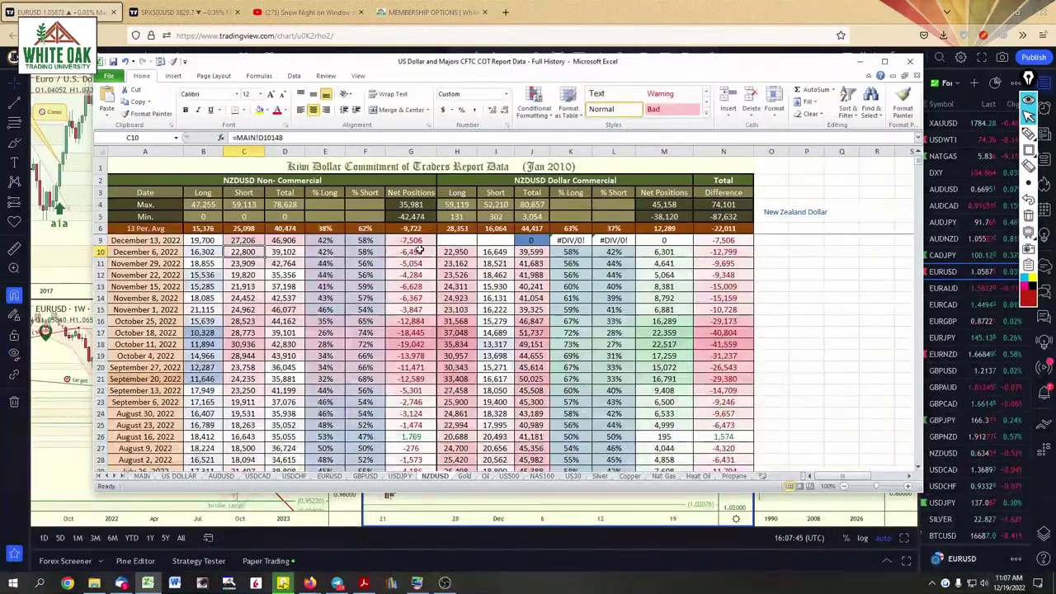
# Link the December 13, 2022 NZDUSD commercial Long and Short cells to MAIN!I10173 and MAIN!J10173
pyautogui.click(457, 241)
pyautogui.write('=')
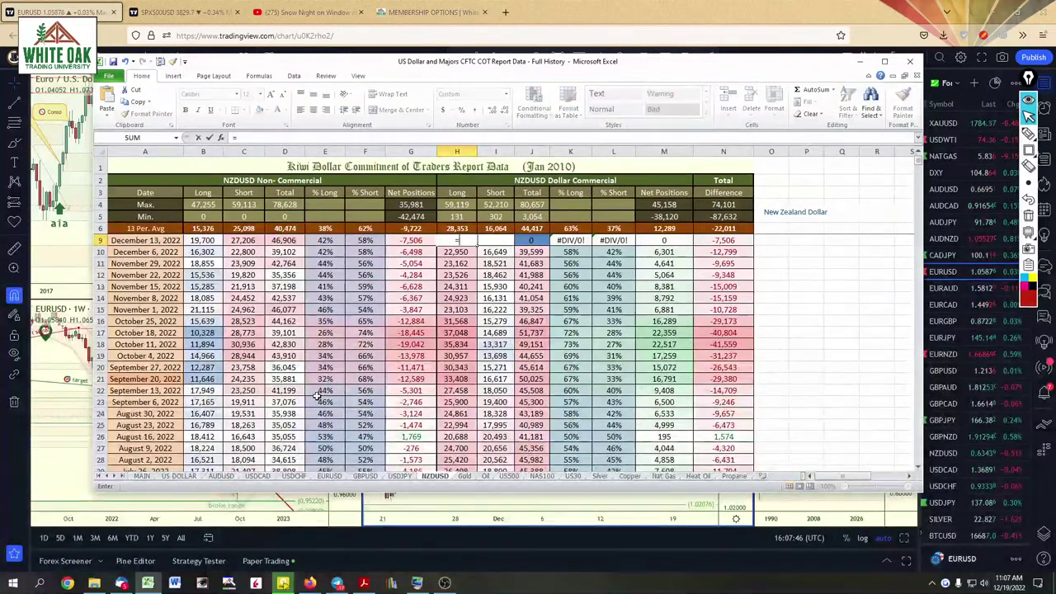
pyautogui.click(142, 476)
pyautogui.click(466, 299)
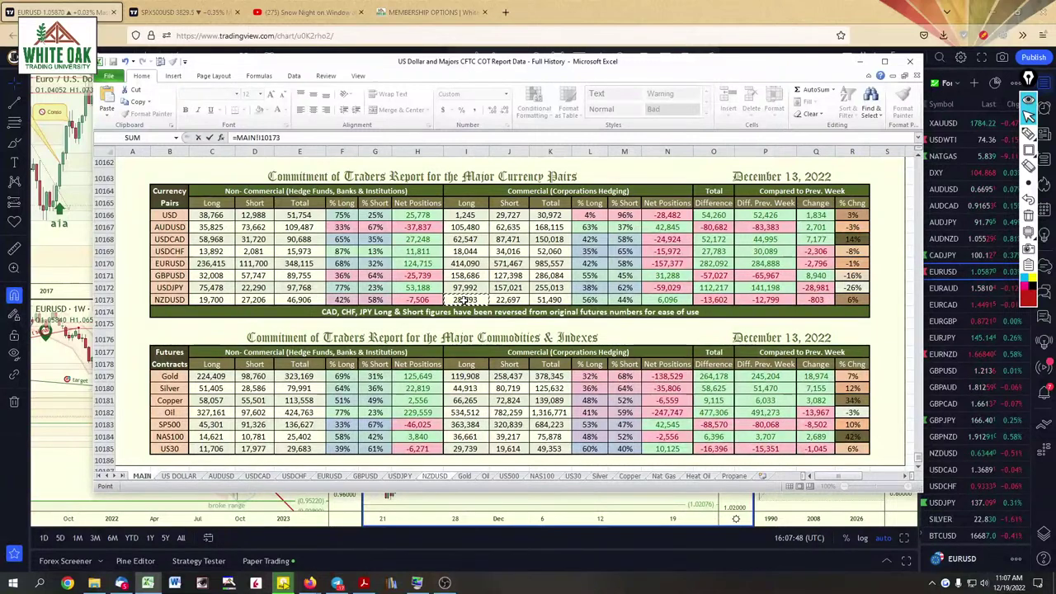
pyautogui.press('Return')
pyautogui.click(495, 240)
pyautogui.write('=')
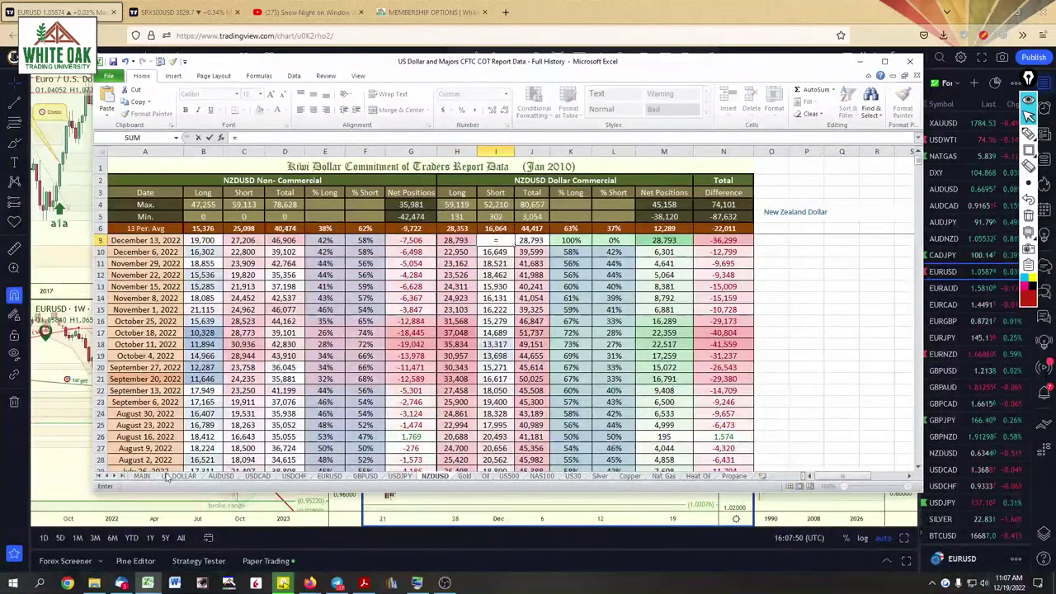
pyautogui.click(141, 476)
pyautogui.click(514, 299)
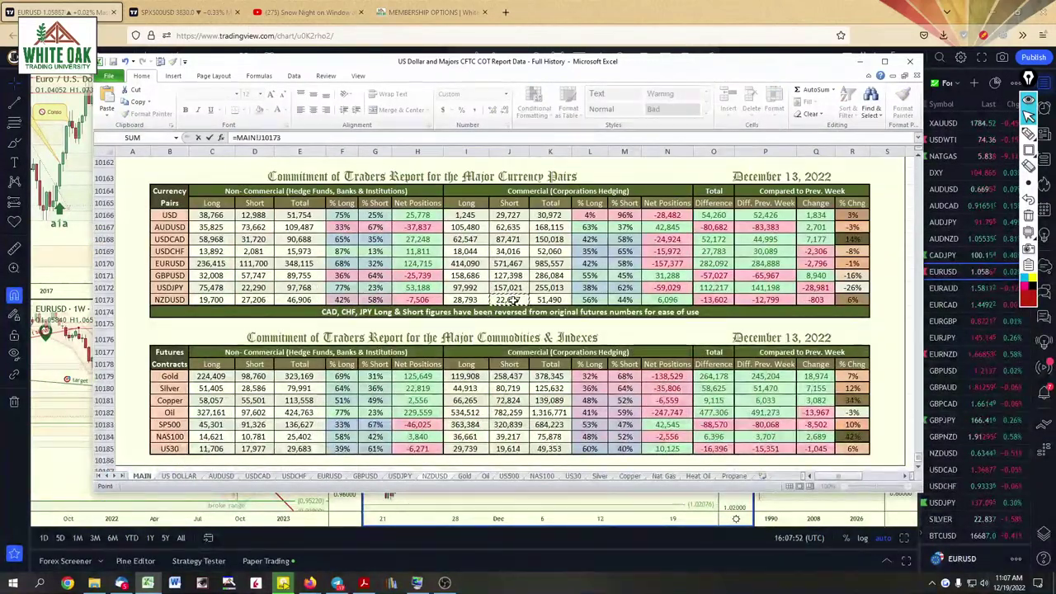
pyautogui.press('Return')
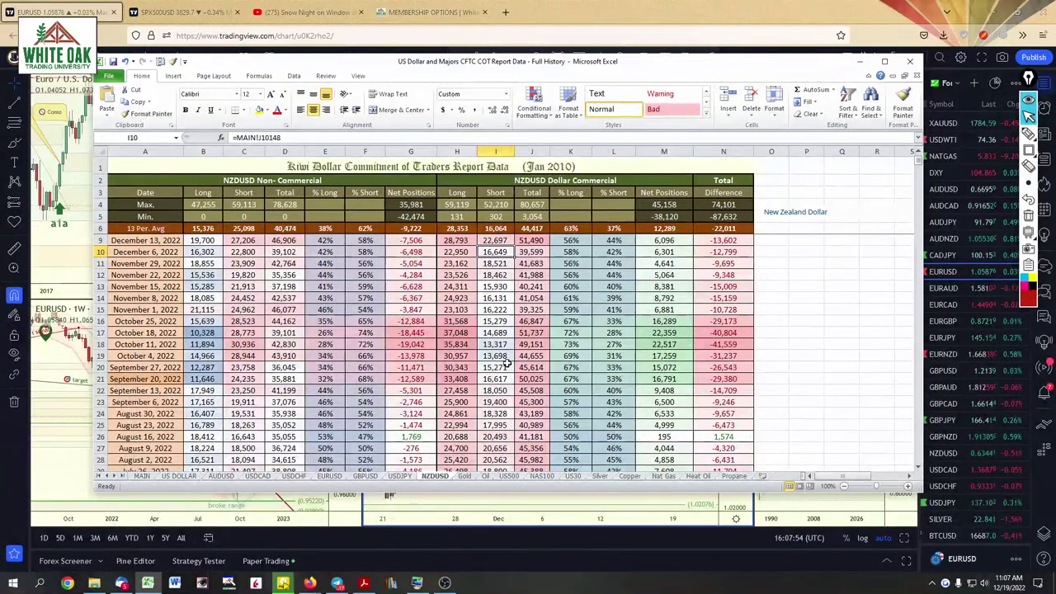
# In the Gold sheet, link the December 13, 2022 non-commercial Long cell to MAIN!C10179 and select the adjacent Short cell
pyautogui.click(465, 477)
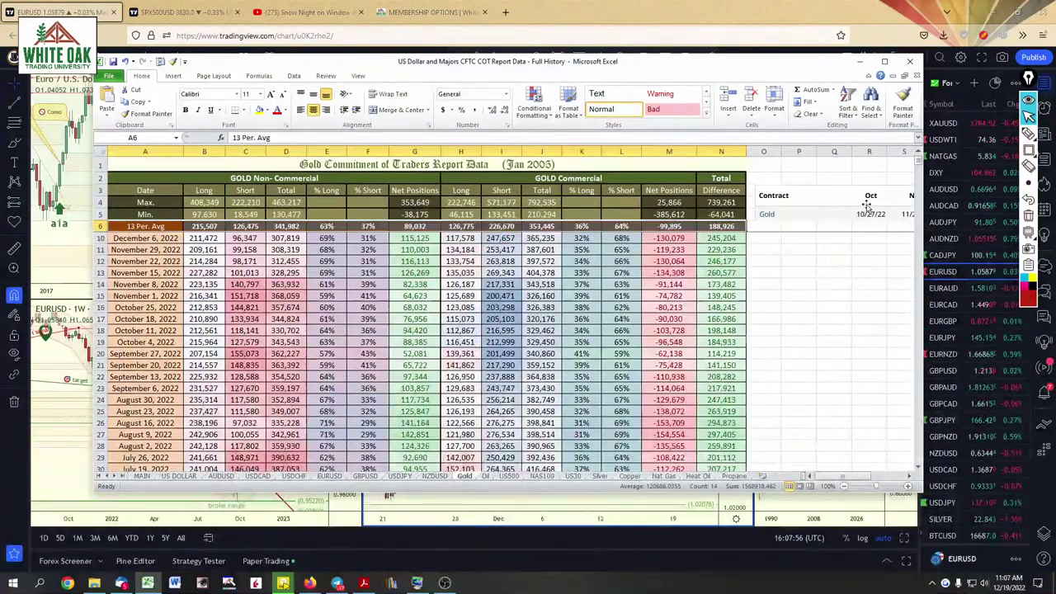
pyautogui.click(918, 154)
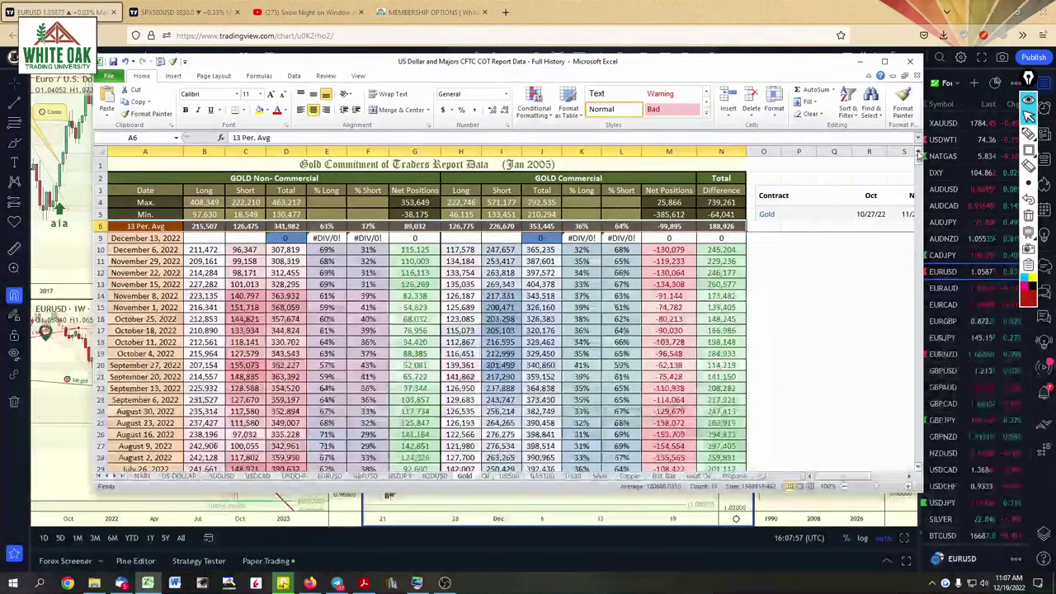
pyautogui.click(204, 238)
pyautogui.write('=')
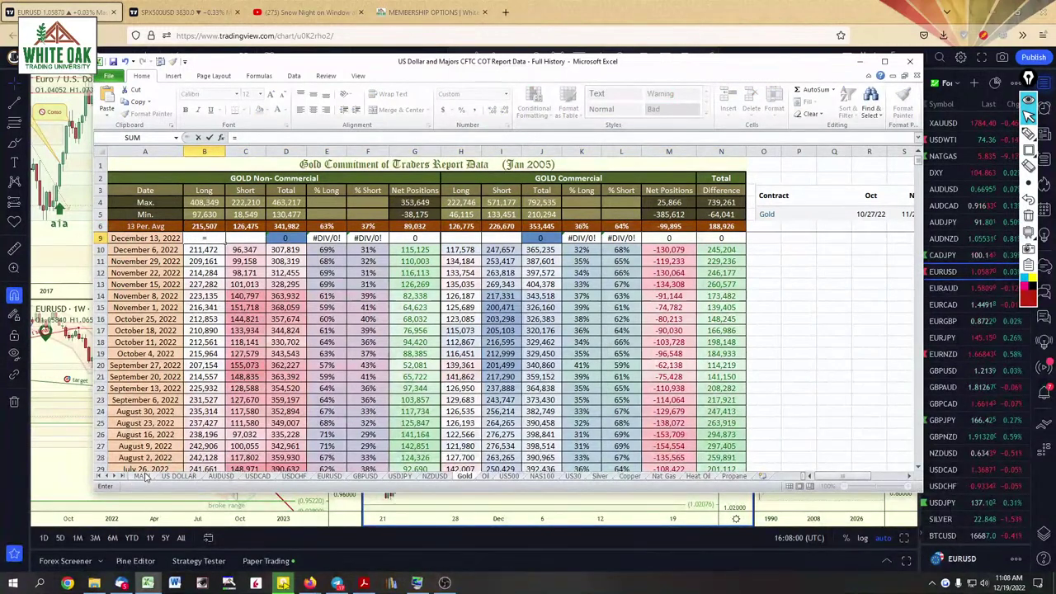
pyautogui.click(145, 477)
pyautogui.click(207, 375)
pyautogui.press('Return')
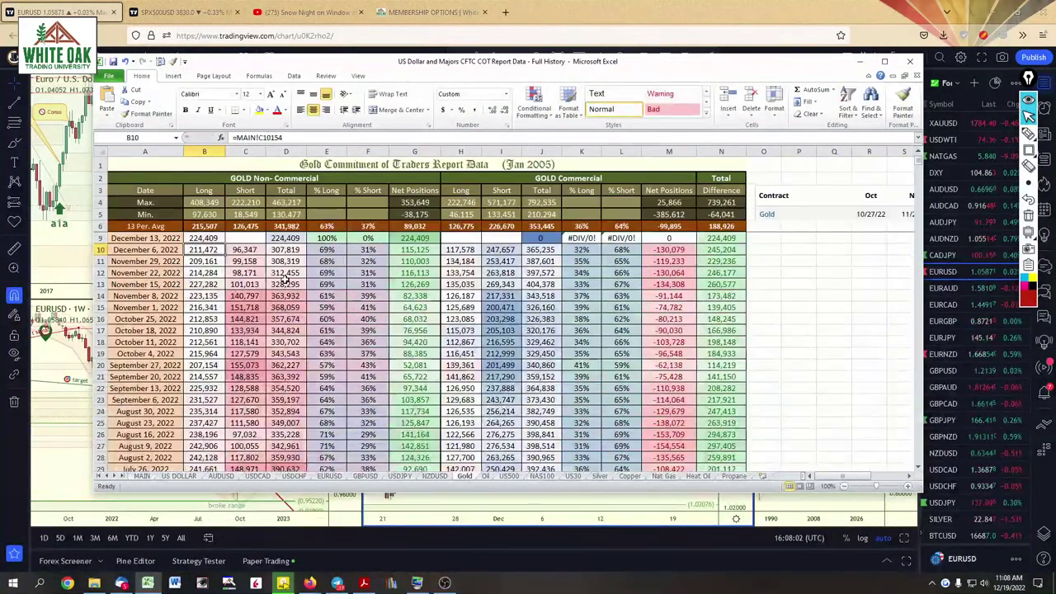
pyautogui.click(260, 238)
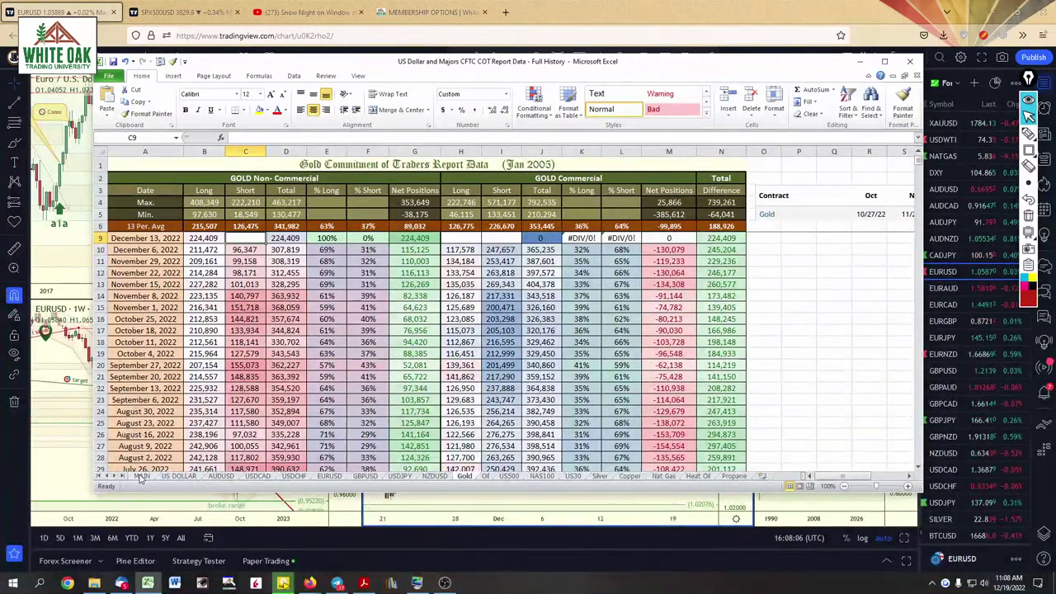
pyautogui.click(142, 477)
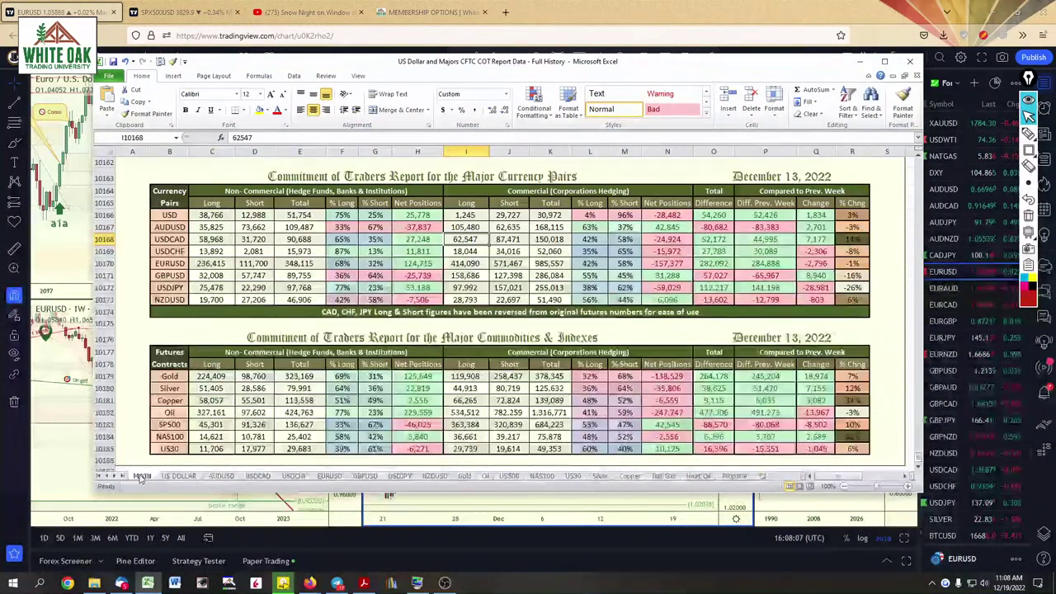
pyautogui.click(261, 377)
pyautogui.press('Down')
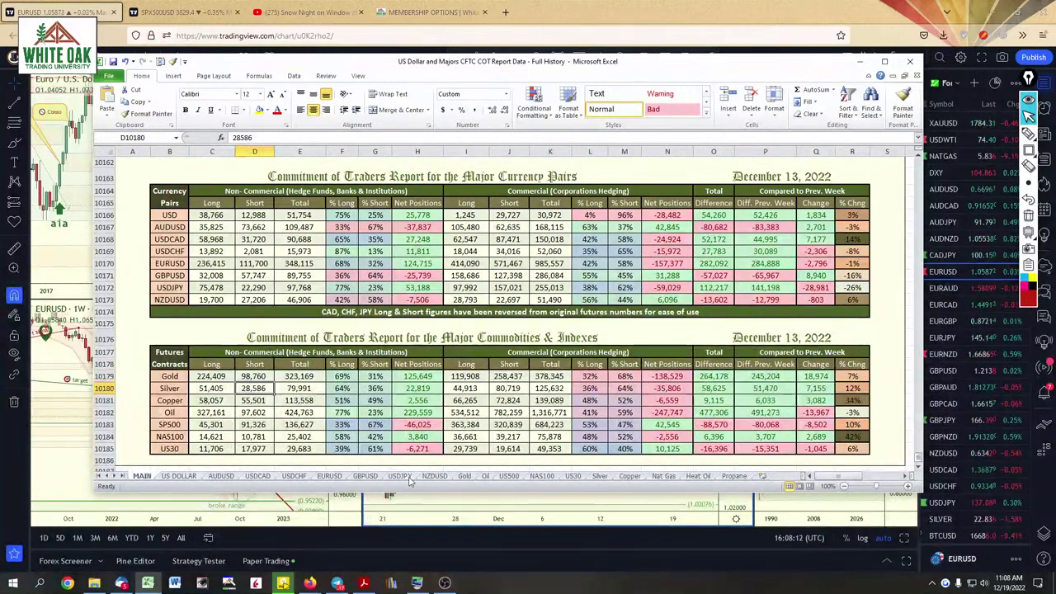
pyautogui.click(464, 477)
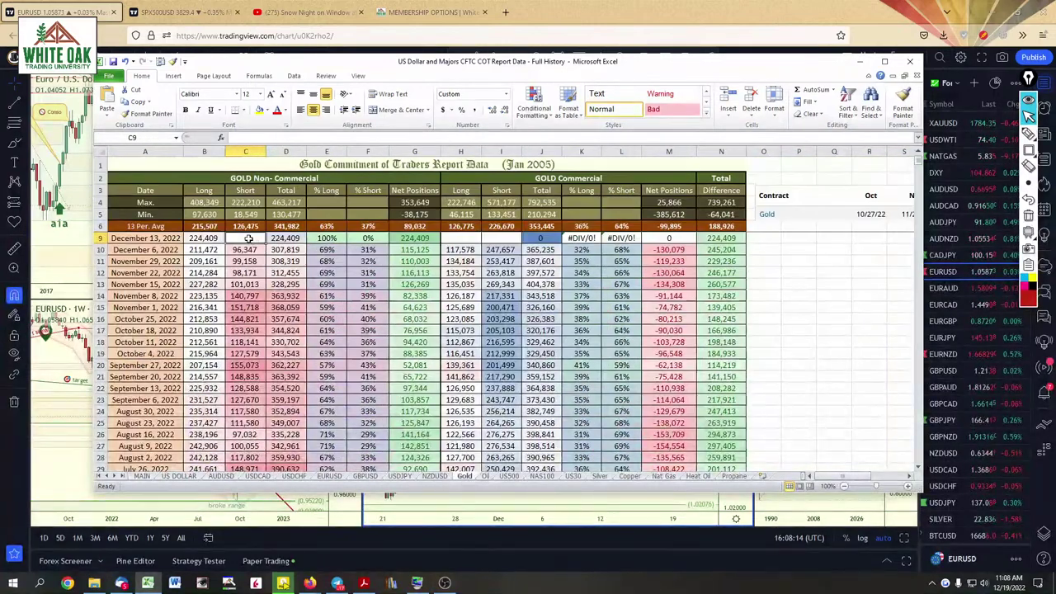
# Link Gold's December 13, 2022 non-commercial Short cell to MAIN!D10179 and box the November 15 to December 13 Long figures in red
pyautogui.write('=')
pyautogui.click(142, 476)
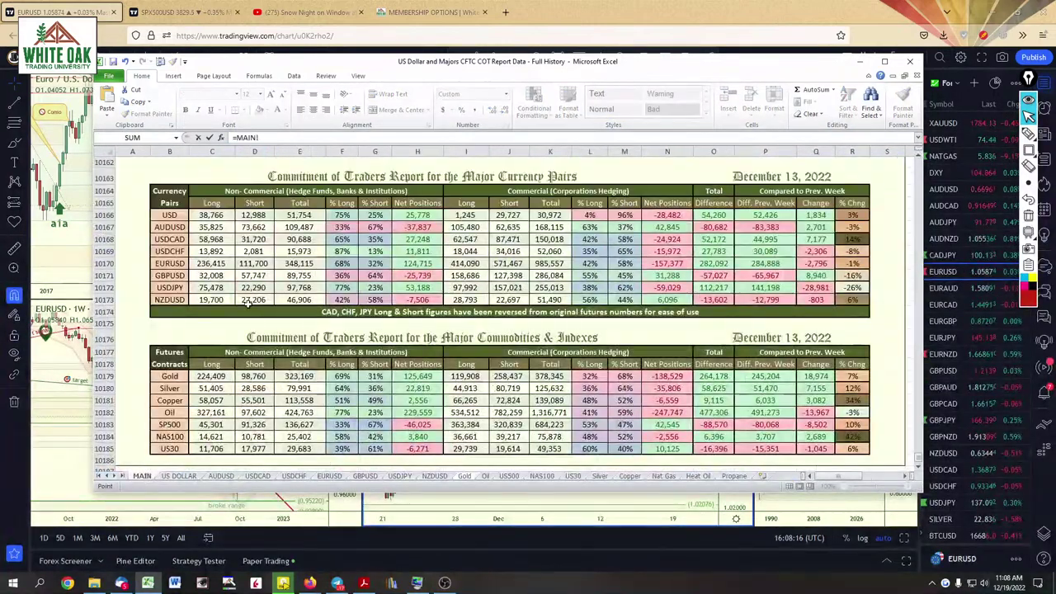
pyautogui.click(255, 376)
pyautogui.press('Return')
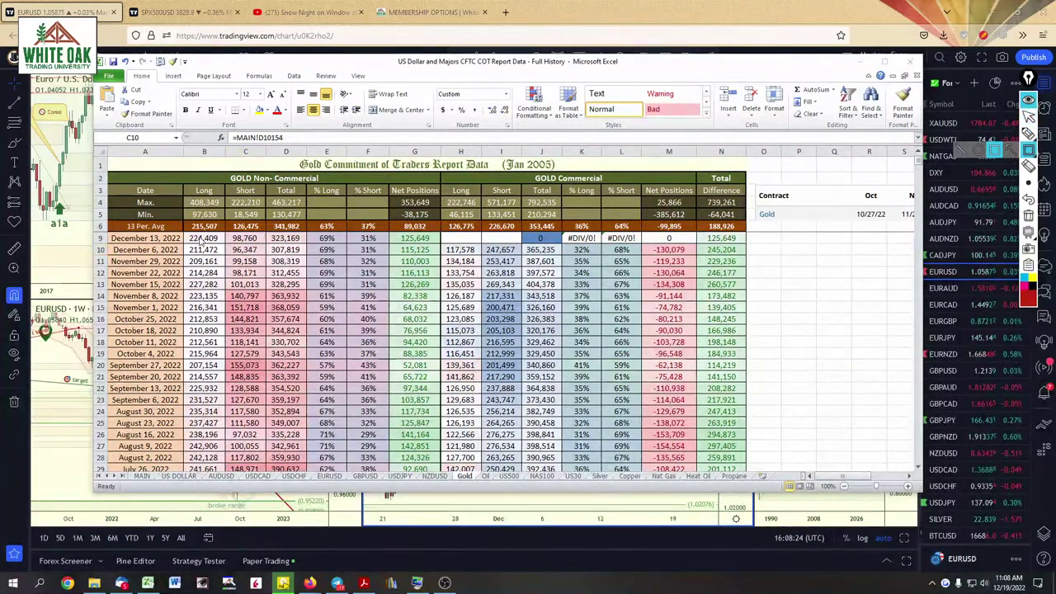
pyautogui.moveTo(184, 223); pyautogui.dragTo(226, 293)
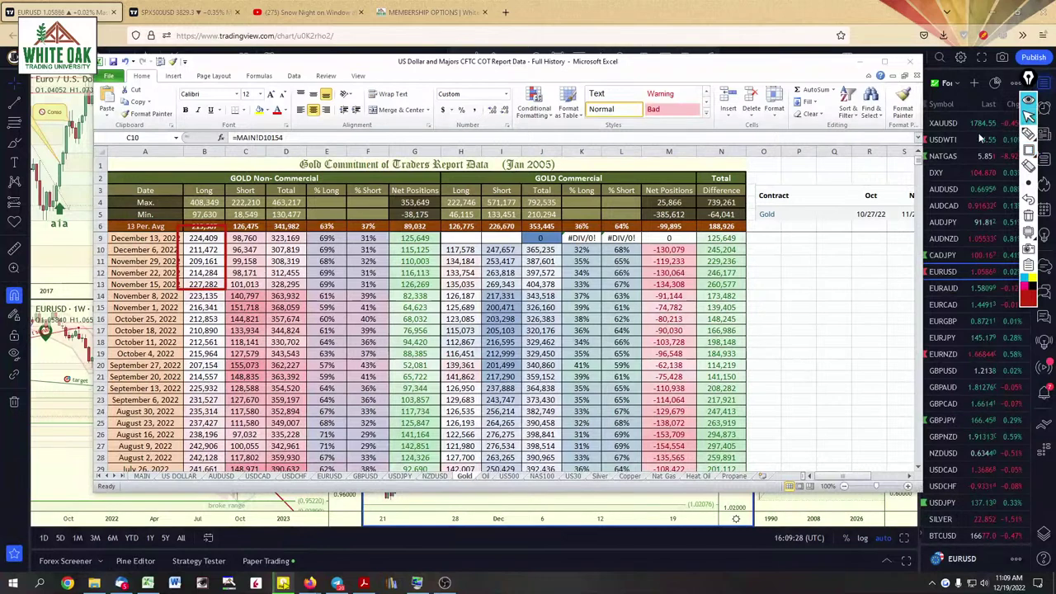
# Link the December 13, 2022 Gold commercial Long and Short cells to MAIN!I10179 and MAIN!J10179
pyautogui.click(457, 240)
pyautogui.write('=')
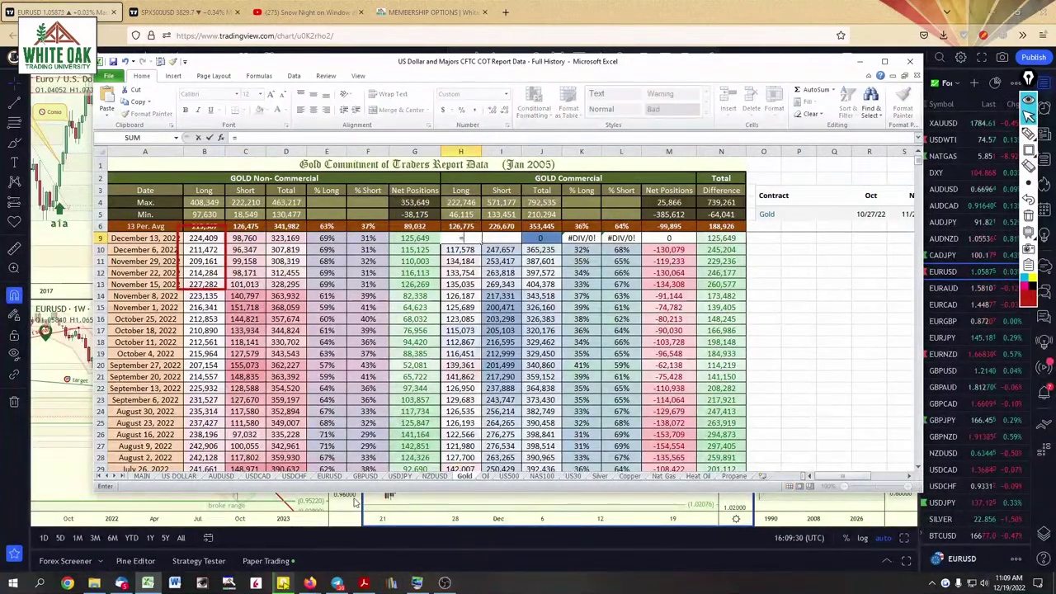
pyautogui.click(142, 477)
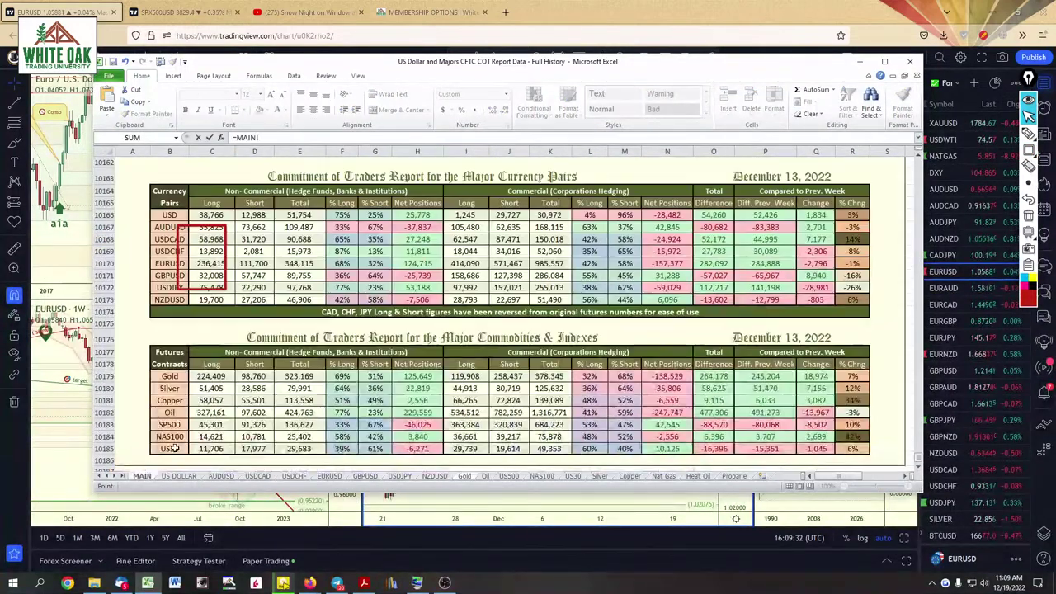
pyautogui.click(466, 376)
pyautogui.press('Return')
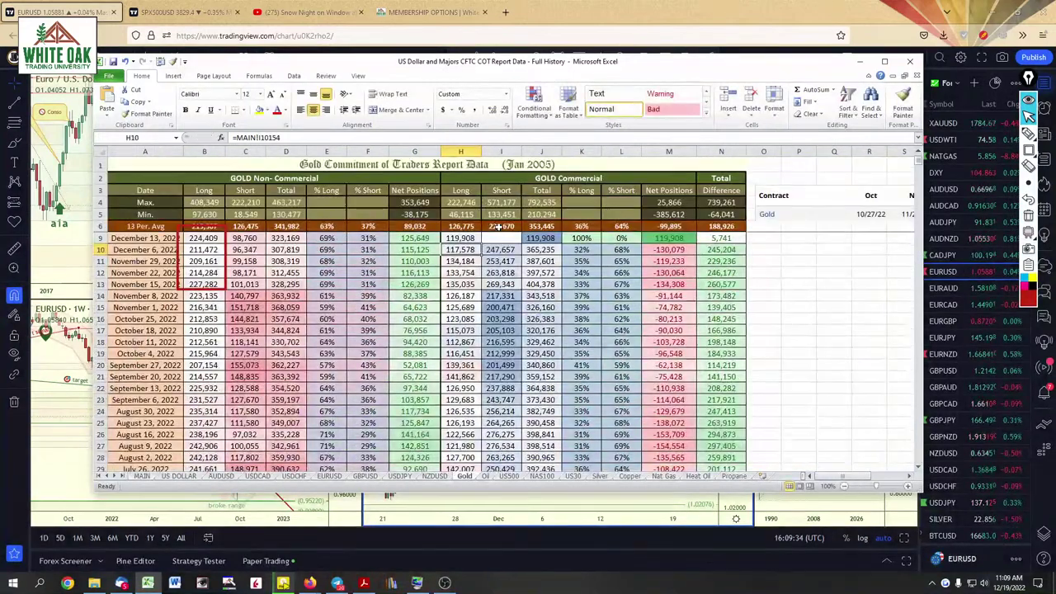
pyautogui.click(498, 238)
pyautogui.write('=')
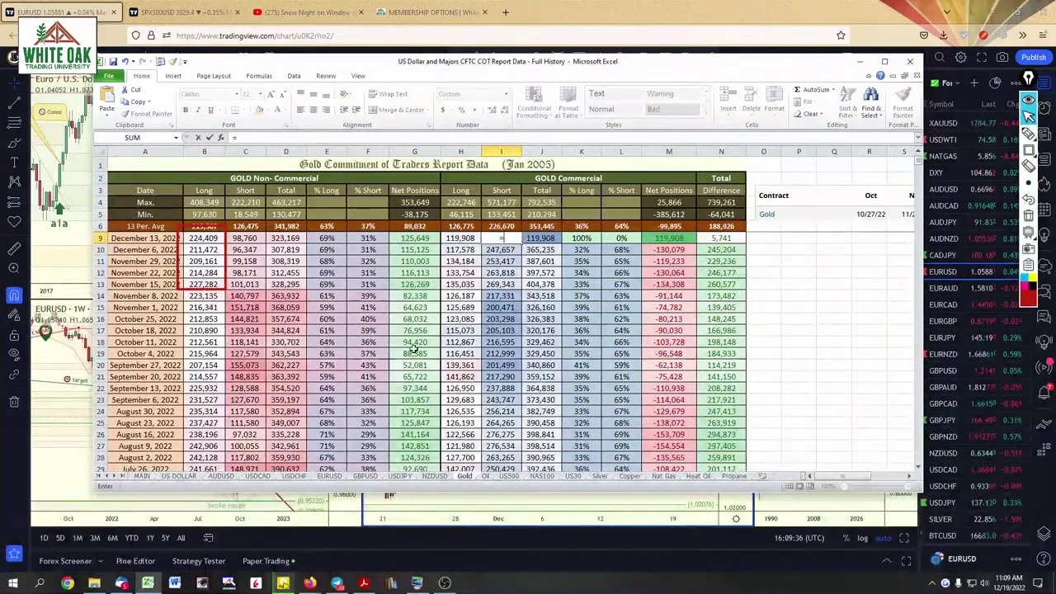
pyautogui.click(142, 477)
pyautogui.click(505, 309)
pyautogui.press('Return')
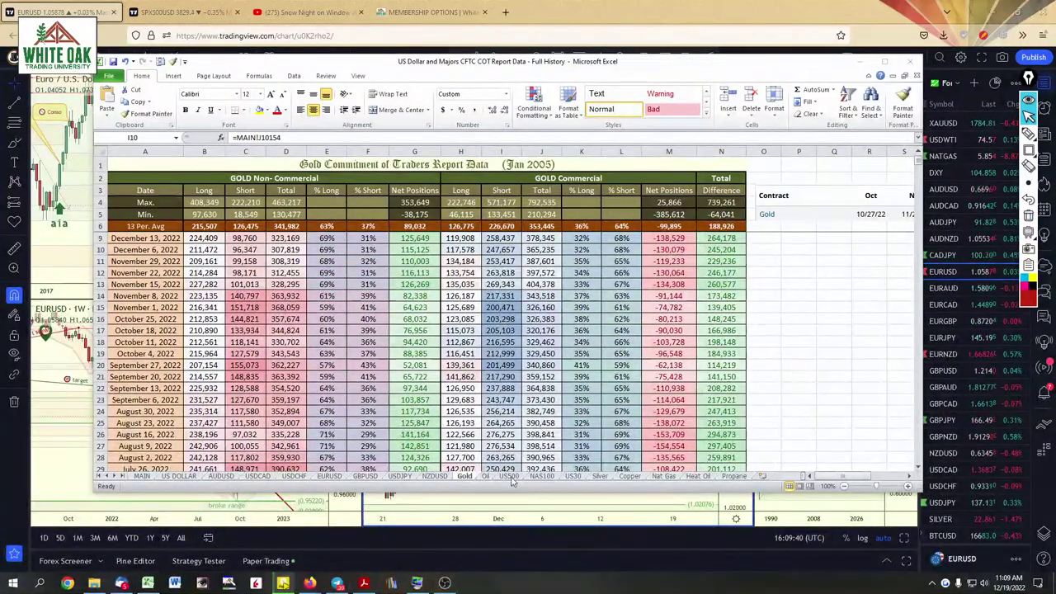
# In the Oil sheet, link the December 13, 2022 non-commercial Long and Short cells to MAIN!C10182 and MAIN!D10182
pyautogui.click(486, 477)
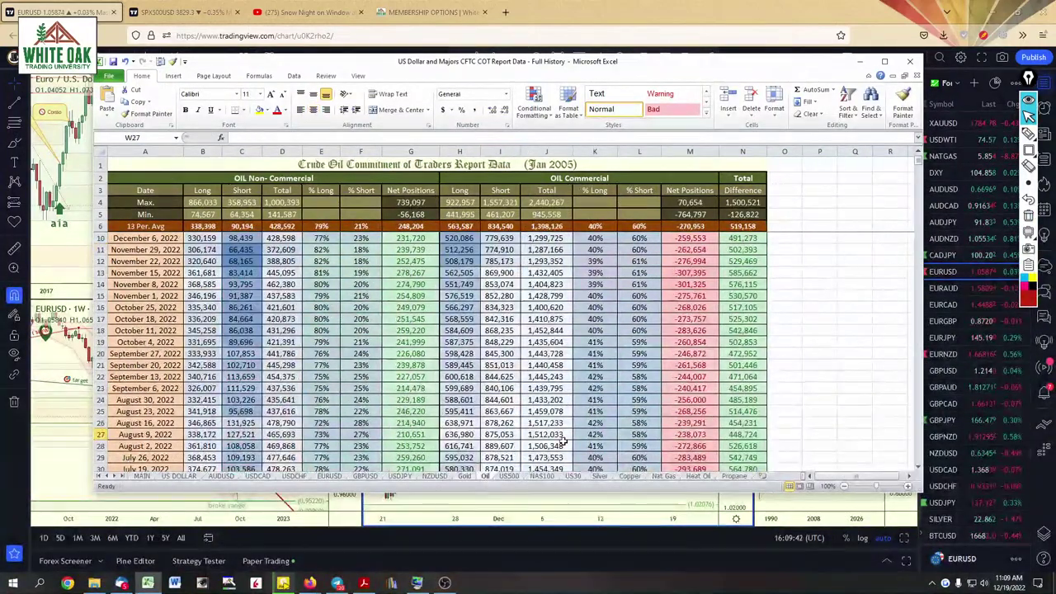
pyautogui.click(912, 157)
pyautogui.click(202, 237)
pyautogui.write('=')
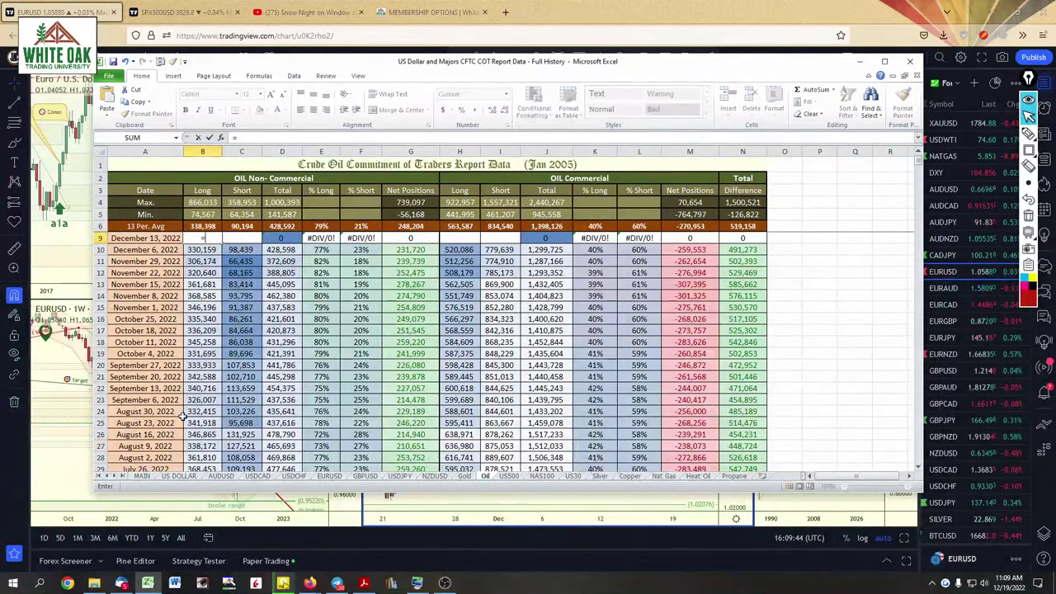
pyautogui.click(143, 477)
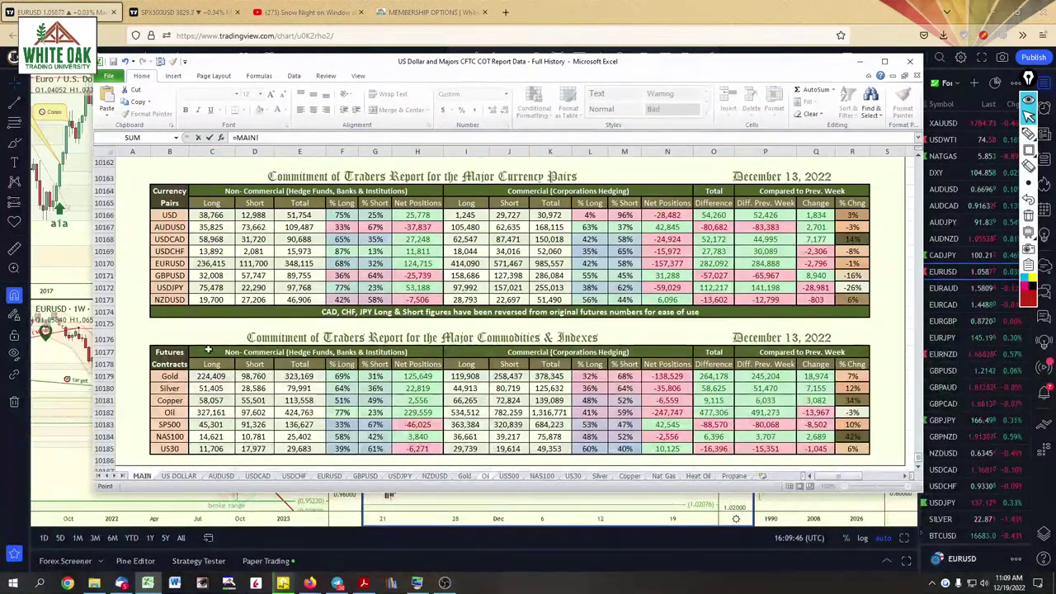
pyautogui.click(210, 413)
pyautogui.press('Return')
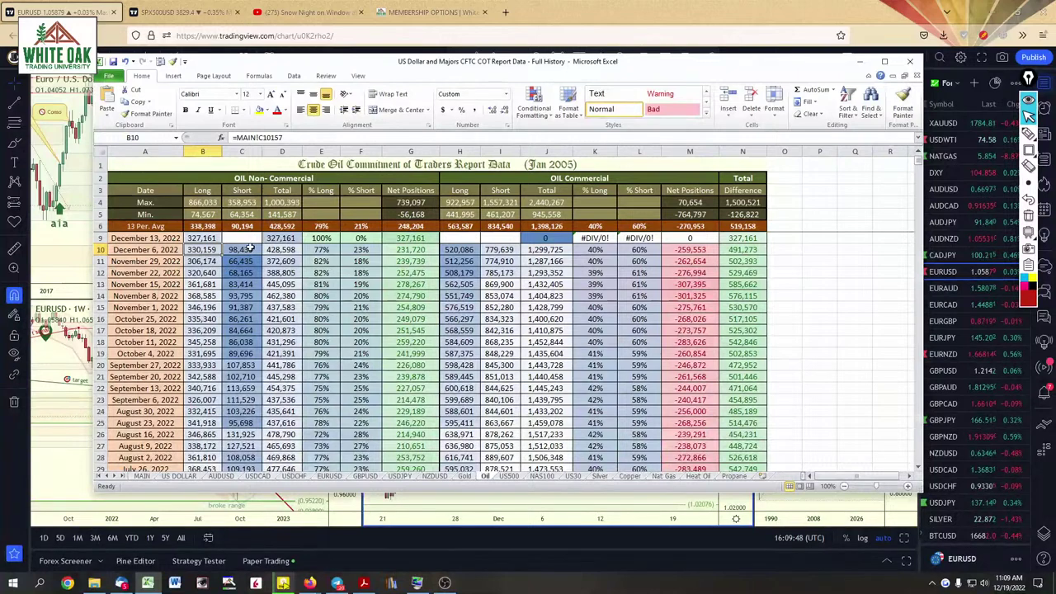
pyautogui.write('=')
pyautogui.click(143, 477)
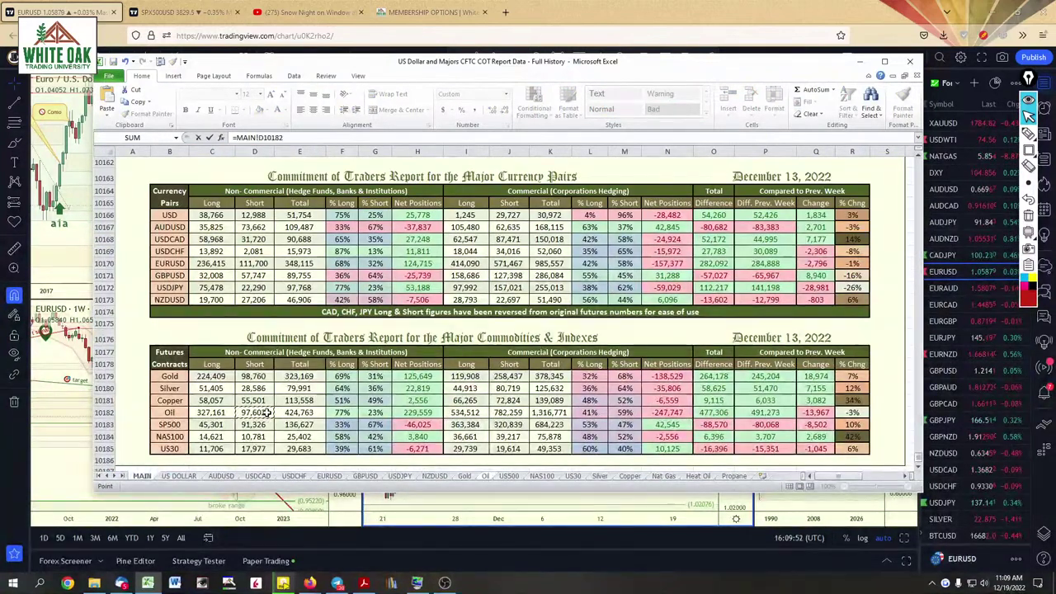
pyautogui.press('Return')
# Link the December 13, 2022 Oil commercial Long and Short cells to MAIN!I10182 and MAIN!J10182
pyautogui.click(459, 238)
pyautogui.write('=')
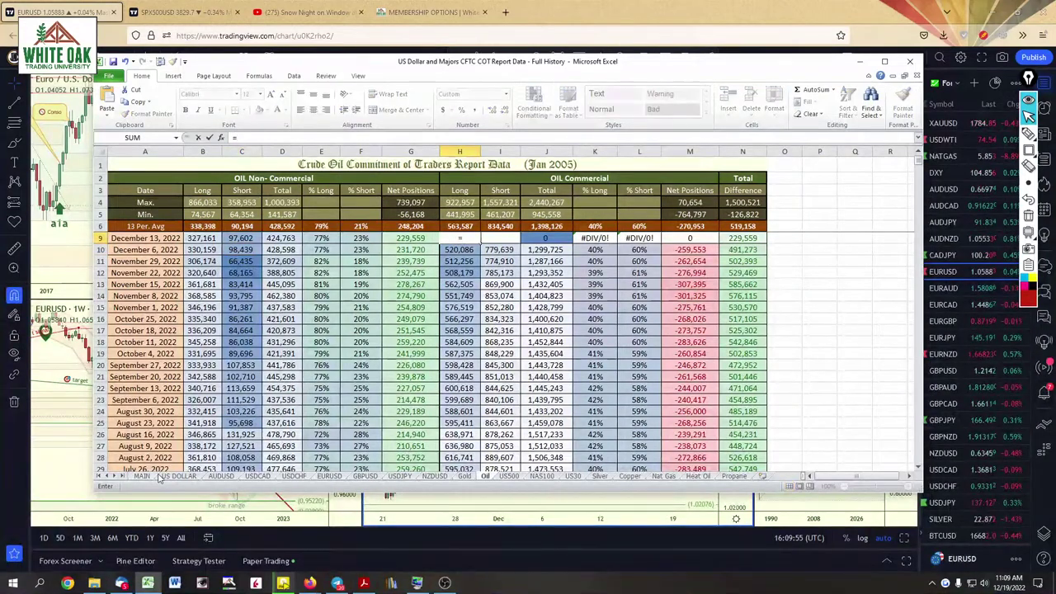
pyautogui.click(141, 477)
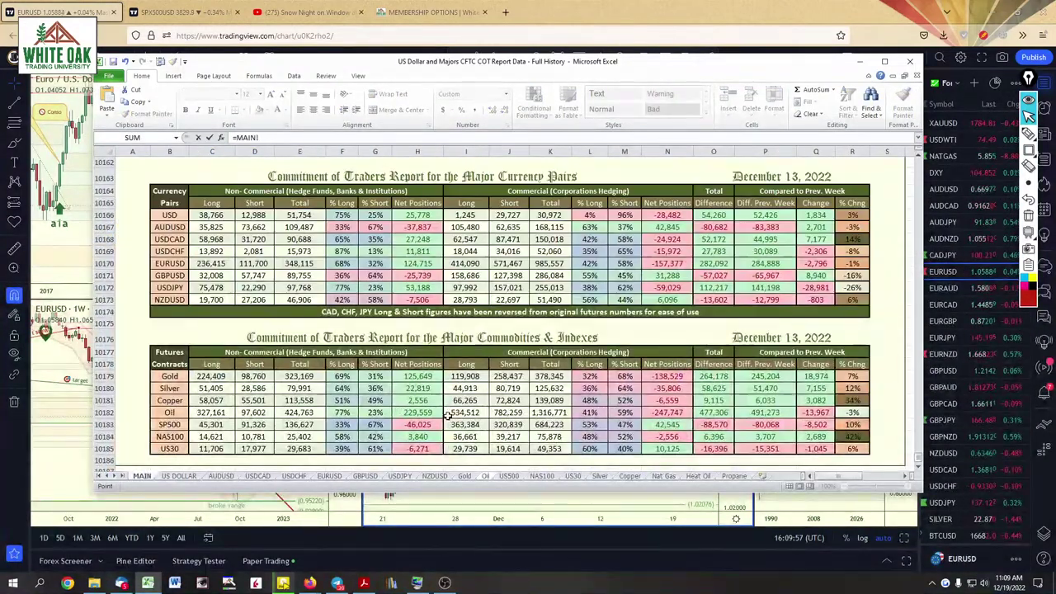
pyautogui.press('Return')
pyautogui.click(505, 239)
pyautogui.write('=')
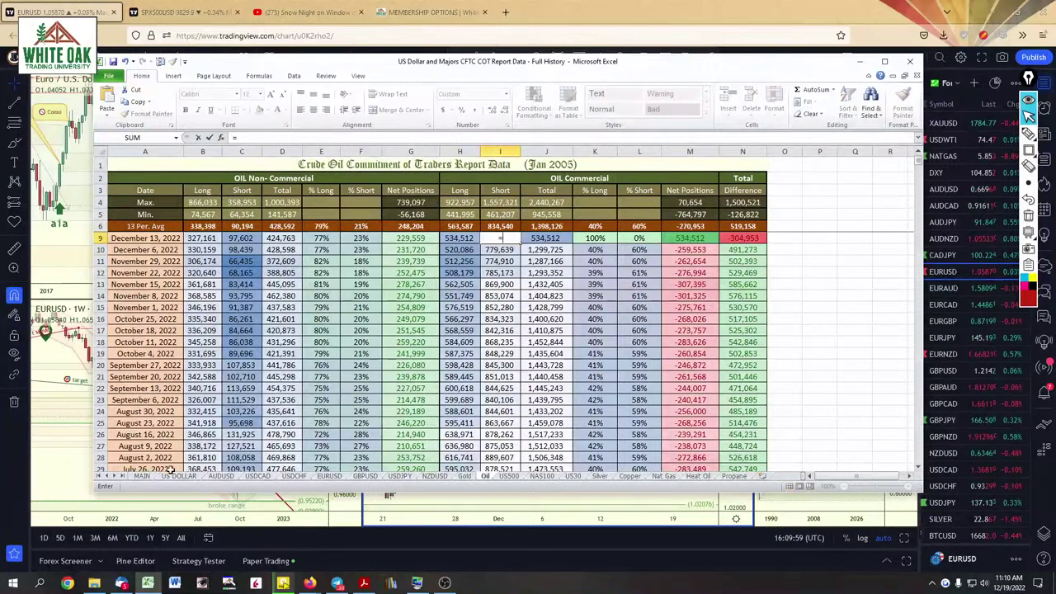
pyautogui.click(142, 477)
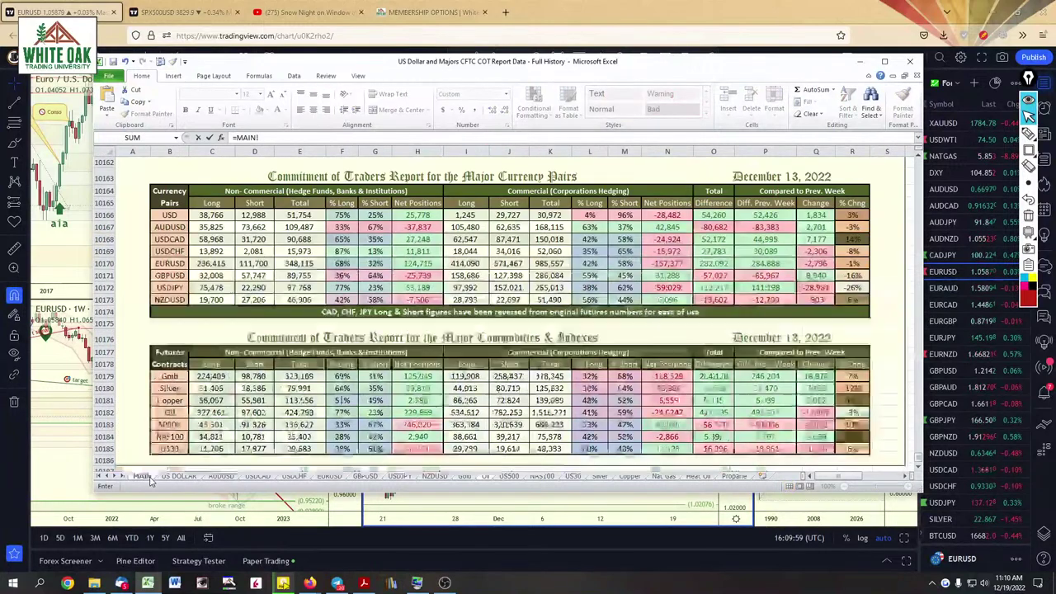
pyautogui.click(522, 412)
pyautogui.press('Return')
# In the US500 sheet, link the December 13, 2022 non-commercial Long and Short cells to MAIN!C10183 and MAIN!D10183
pyautogui.click(508, 477)
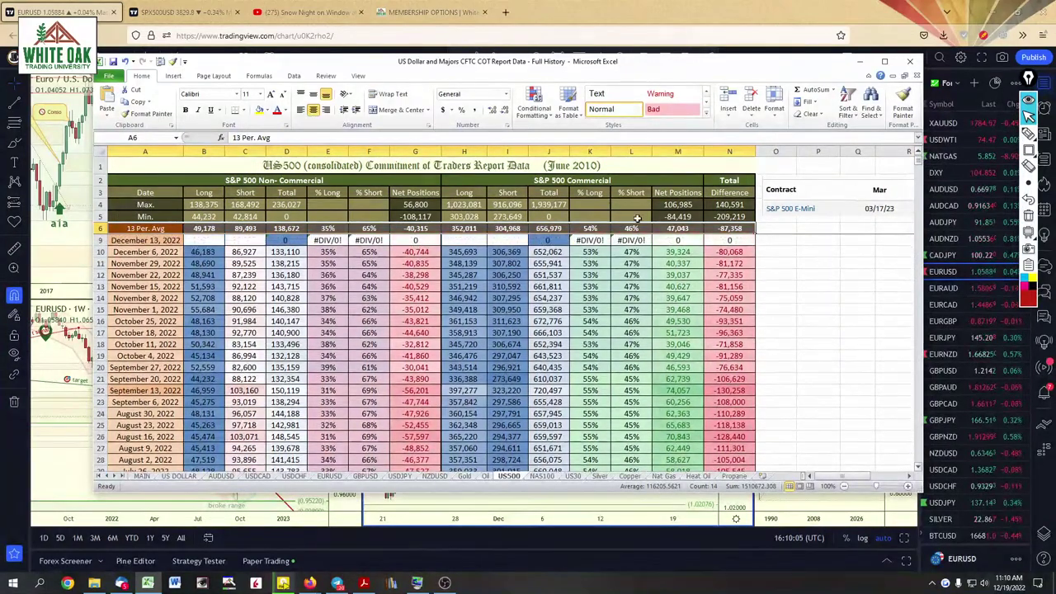
pyautogui.click(203, 240)
pyautogui.write('=')
pyautogui.click(142, 476)
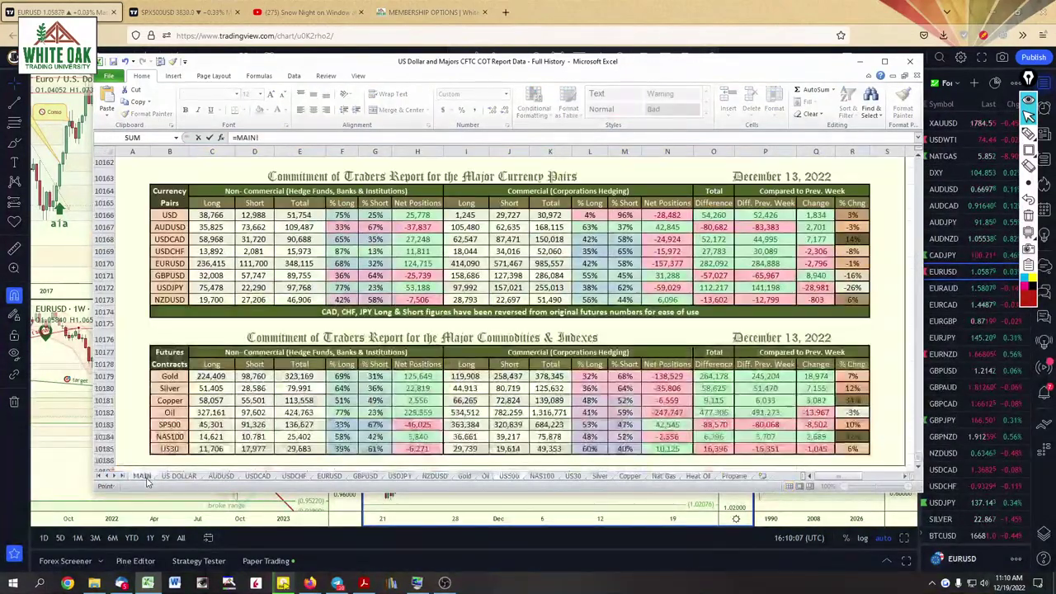
pyautogui.click(202, 424)
pyautogui.press('Tab')
pyautogui.write('=')
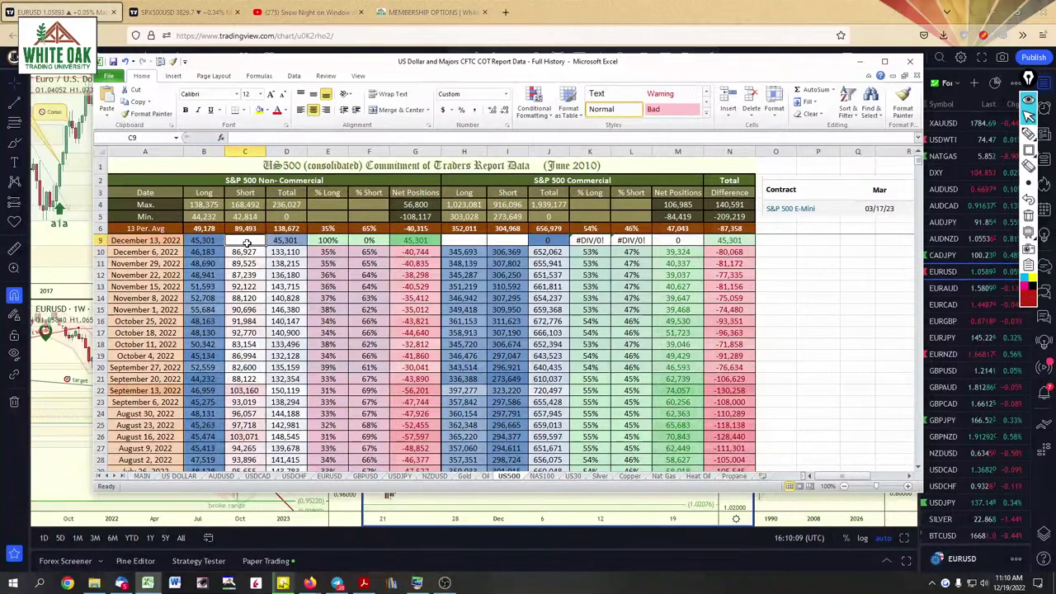
pyautogui.click(142, 476)
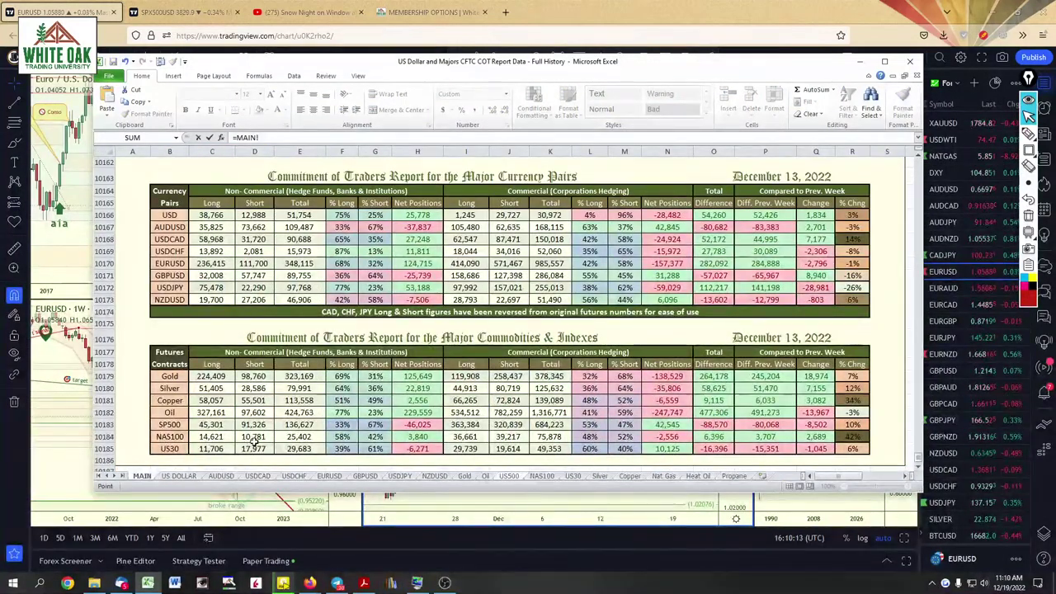
pyautogui.click(263, 424)
pyautogui.press('Tab')
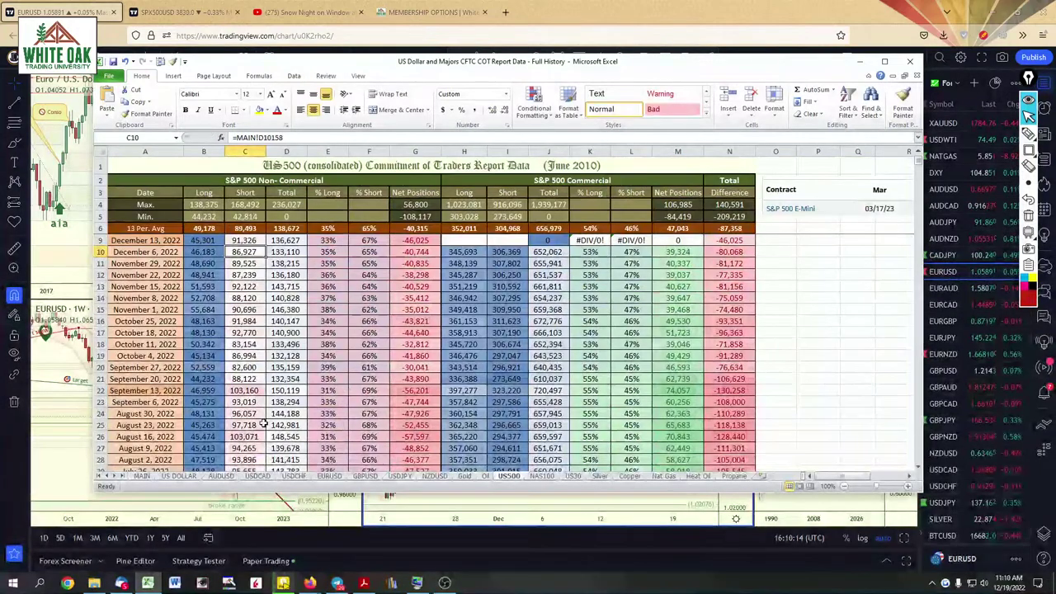
# Link the December 13, 2022 S&P 500 commercial Long and Short cells to MAIN!I10183 and MAIN!J10183
pyautogui.click(471, 240)
pyautogui.write('=')
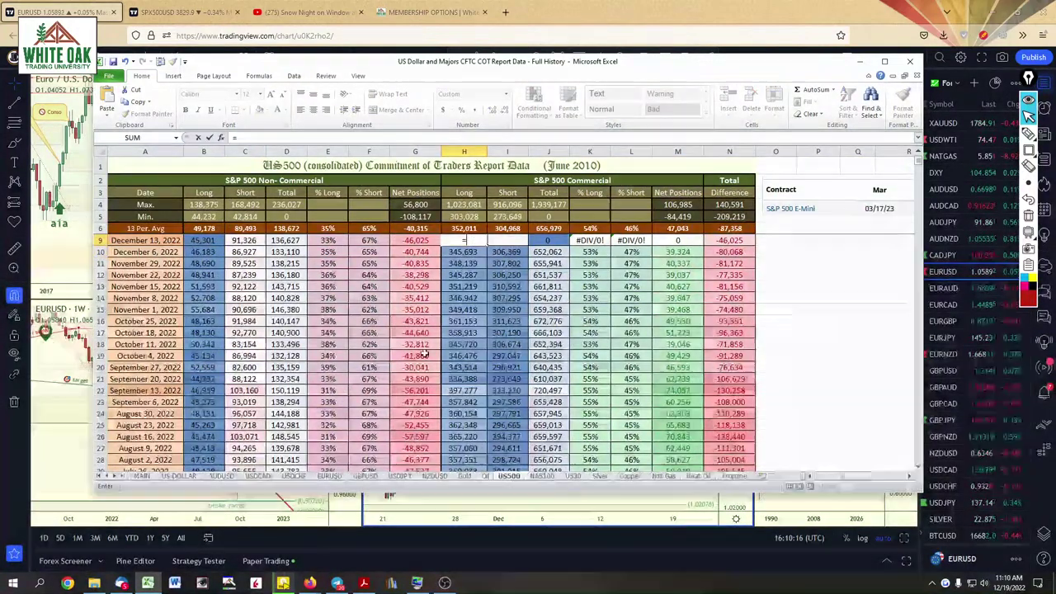
pyautogui.click(140, 478)
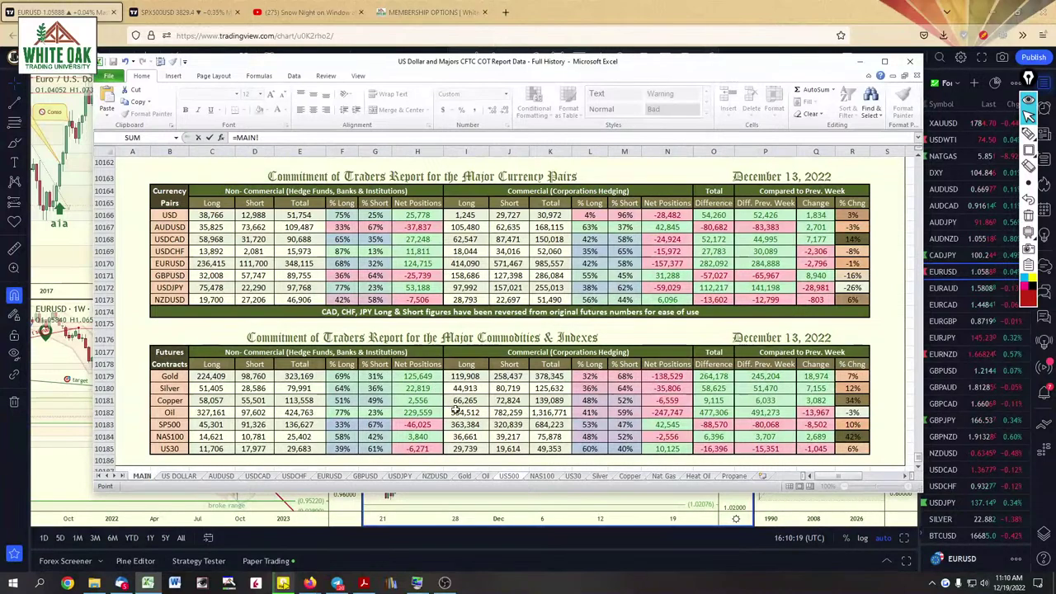
pyautogui.click(467, 423)
pyautogui.press('Tab')
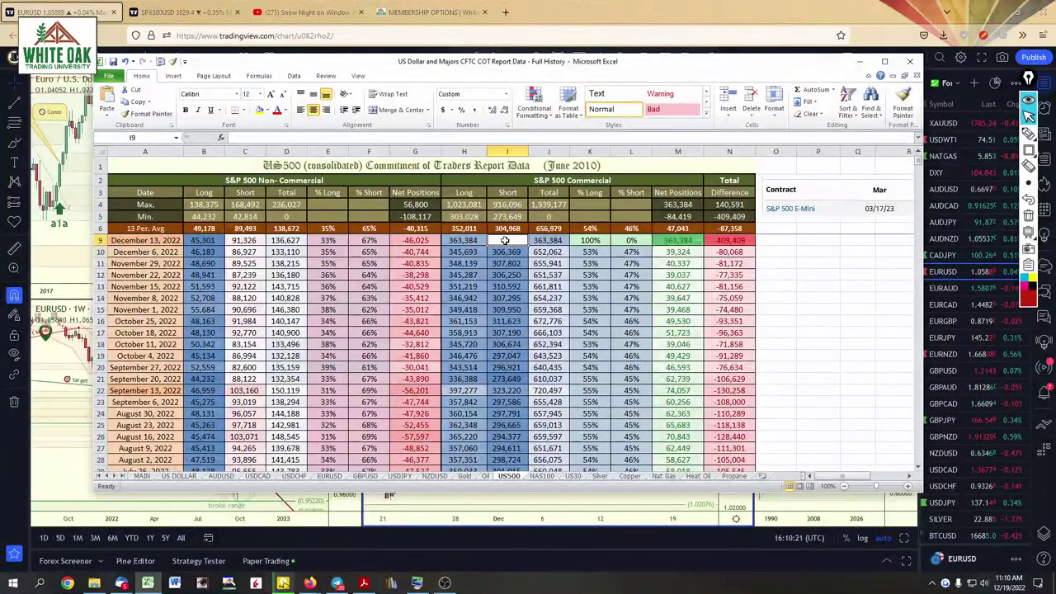
pyautogui.write('=')
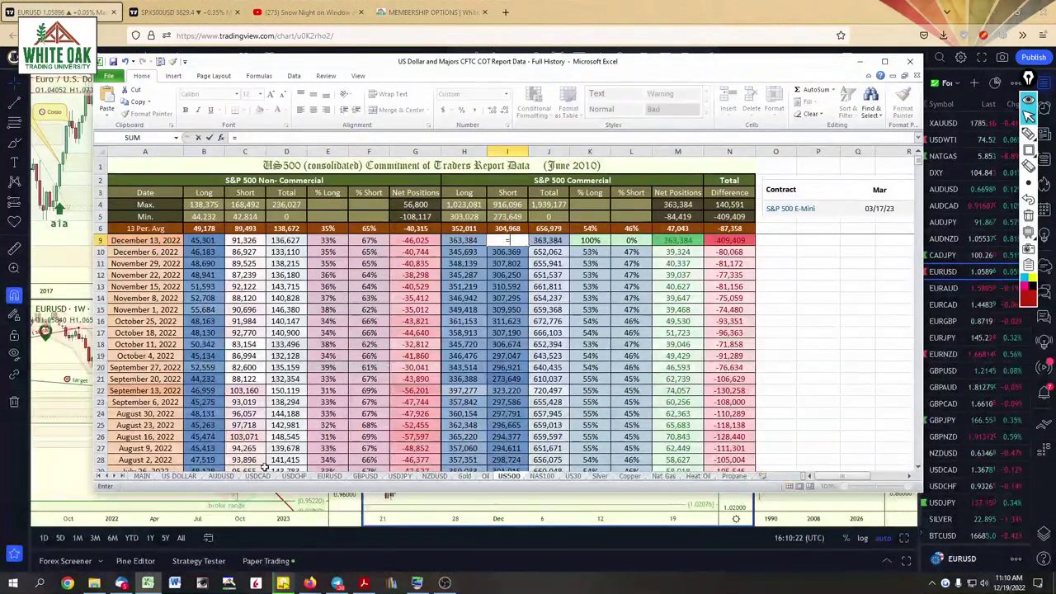
pyautogui.click(142, 477)
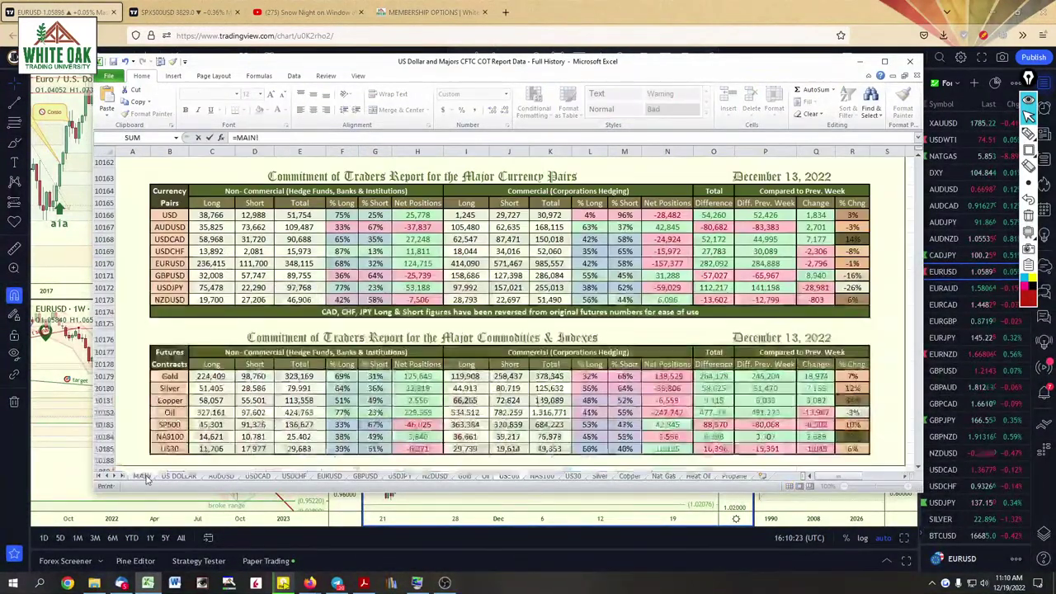
pyautogui.click(509, 425)
pyautogui.press('Return')
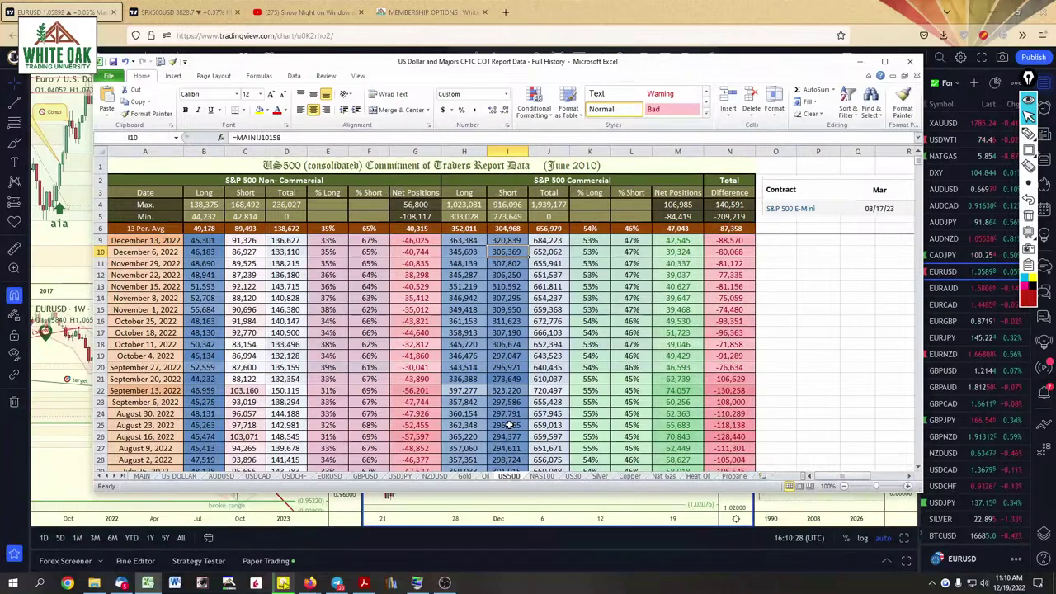
# In the NAS100 sheet, link the December 13, 2022 non-commercial Long and Short cells to MAIN!C10184 and MAIN!D10184
pyautogui.click(542, 477)
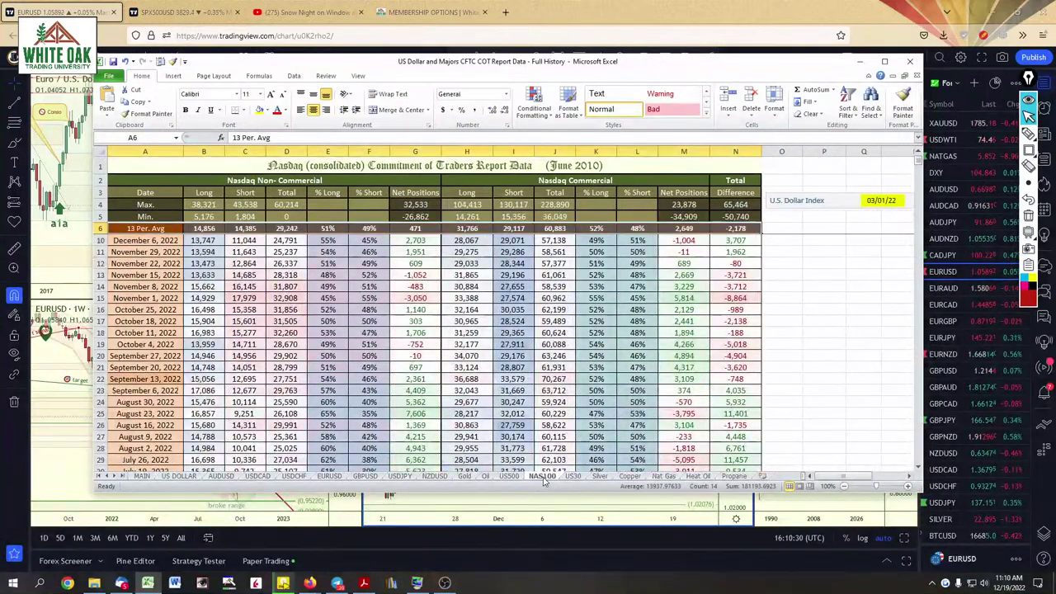
pyautogui.click(916, 153)
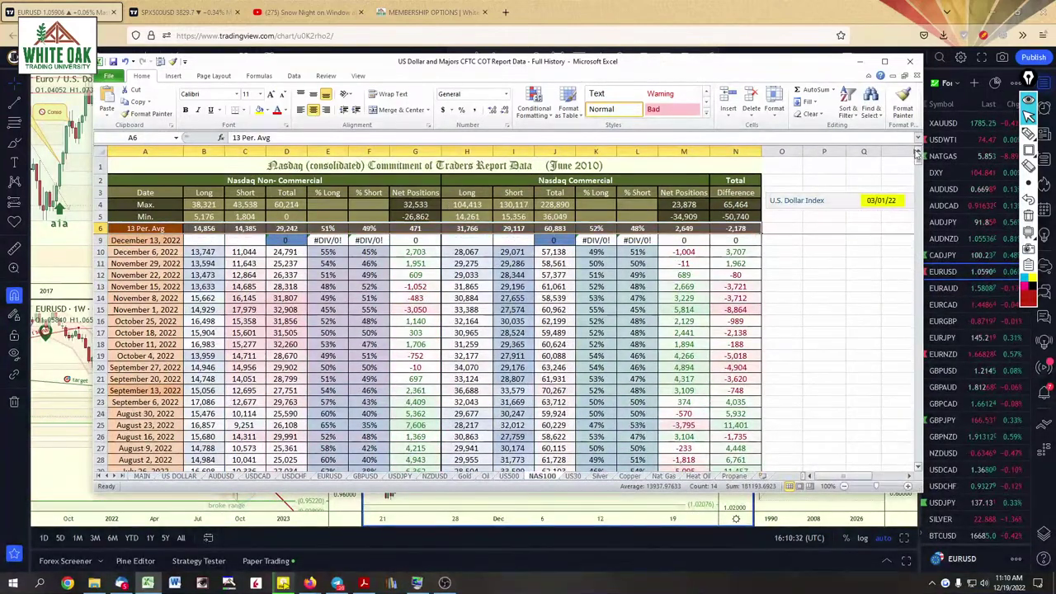
pyautogui.click(204, 240)
pyautogui.write('=')
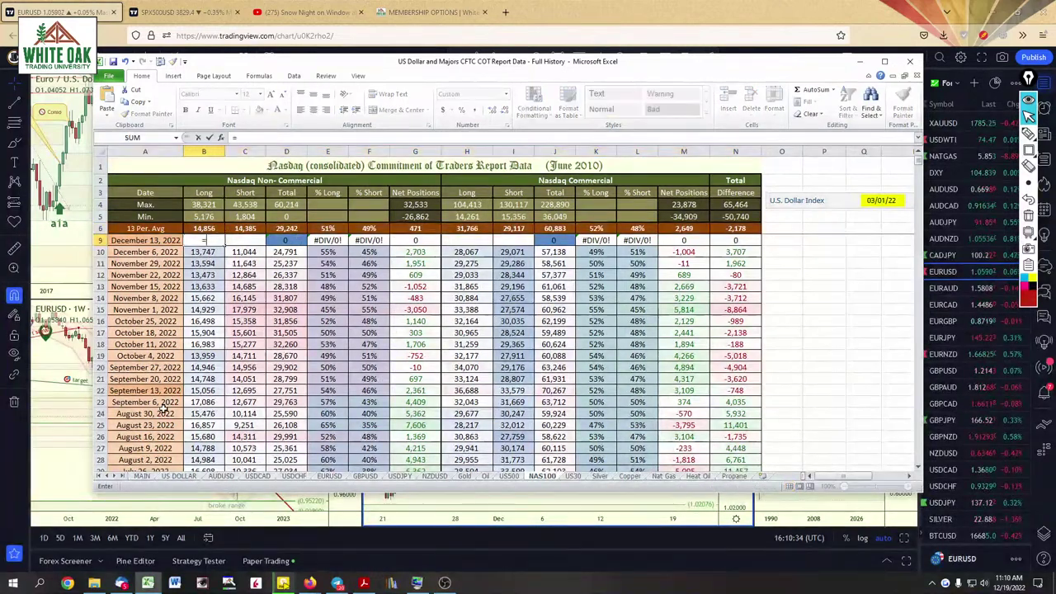
pyautogui.click(142, 477)
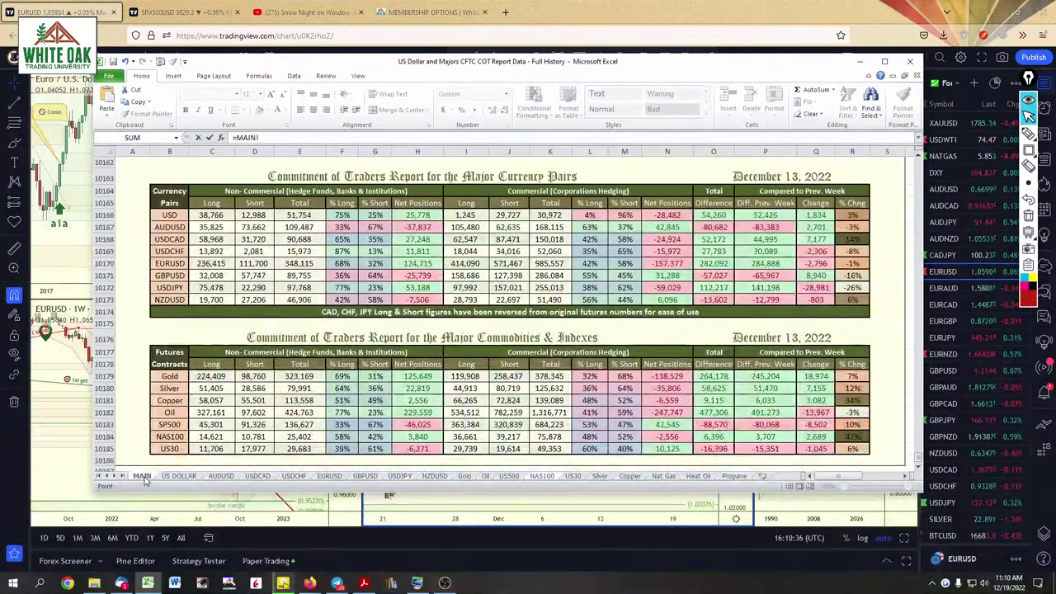
pyautogui.click(208, 437)
pyautogui.press('Tab')
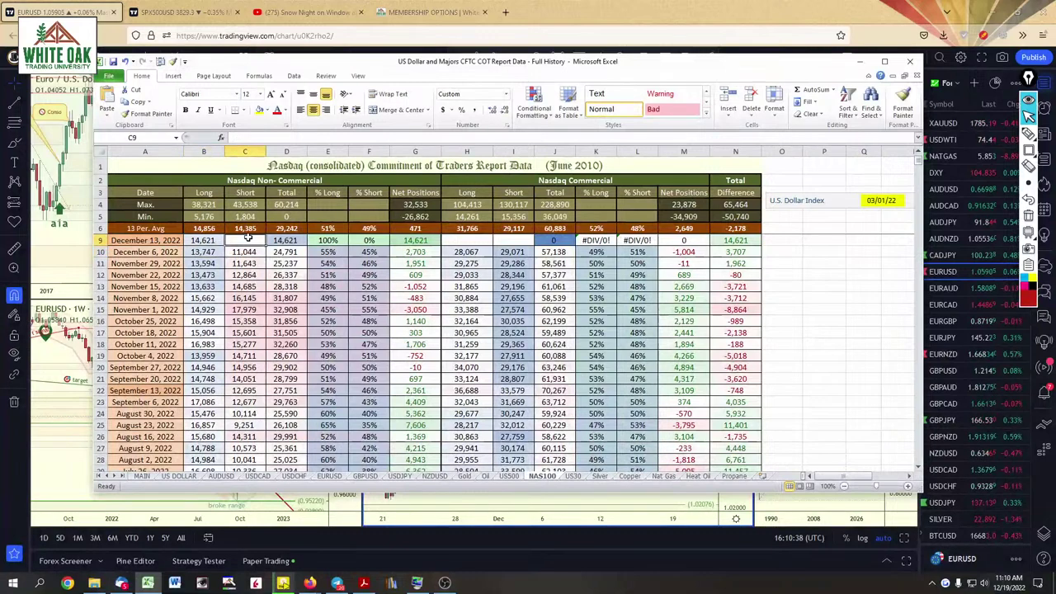
pyautogui.write('=')
pyautogui.click(143, 476)
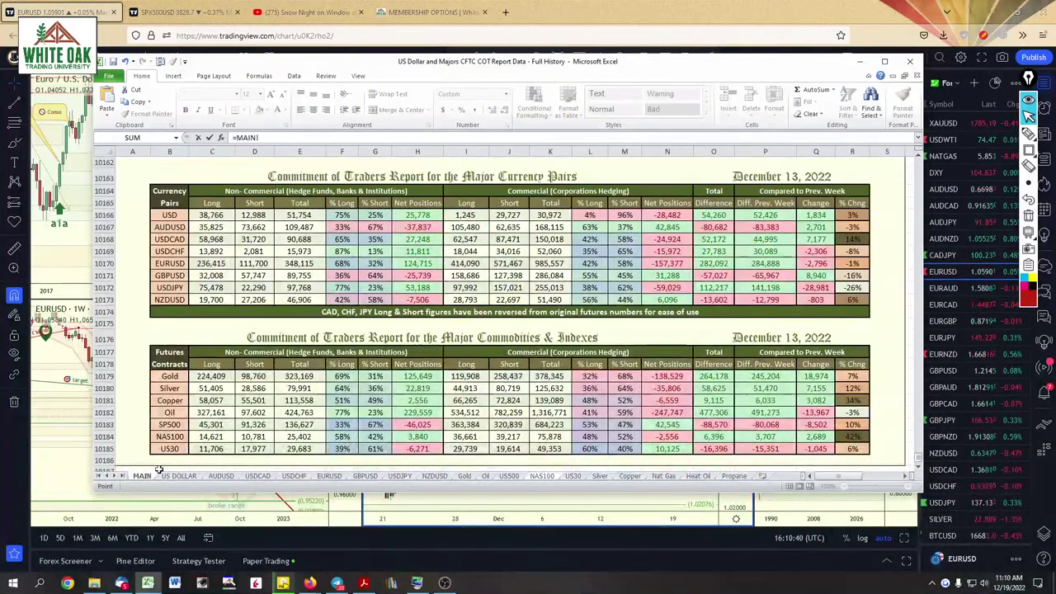
pyautogui.click(240, 438)
pyautogui.press('Tab')
# Link the December 13, 2022 Nasdaq commercial Long and Short cells to MAIN!I10184 and MAIN!J10184, and compare them with the MAIN sheet
pyautogui.write('=')
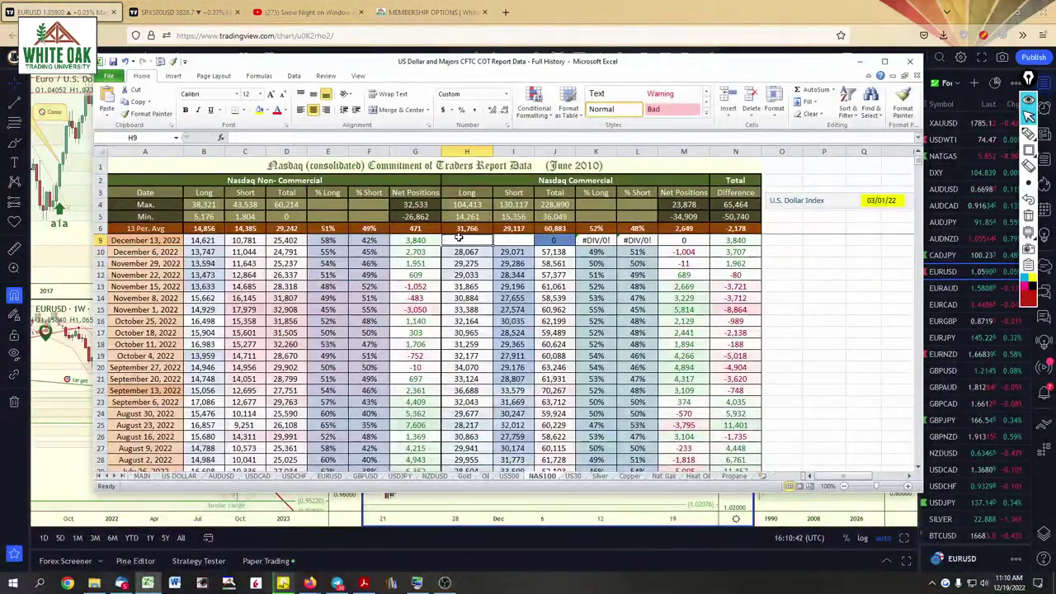
pyautogui.click(144, 476)
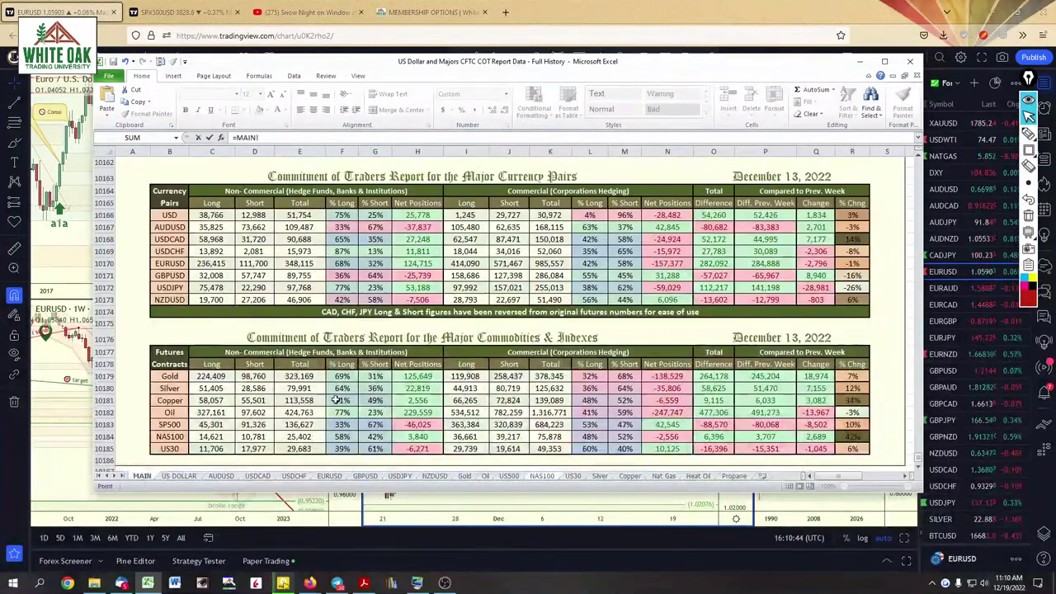
pyautogui.click(466, 437)
pyautogui.press('Tab')
pyautogui.write('=')
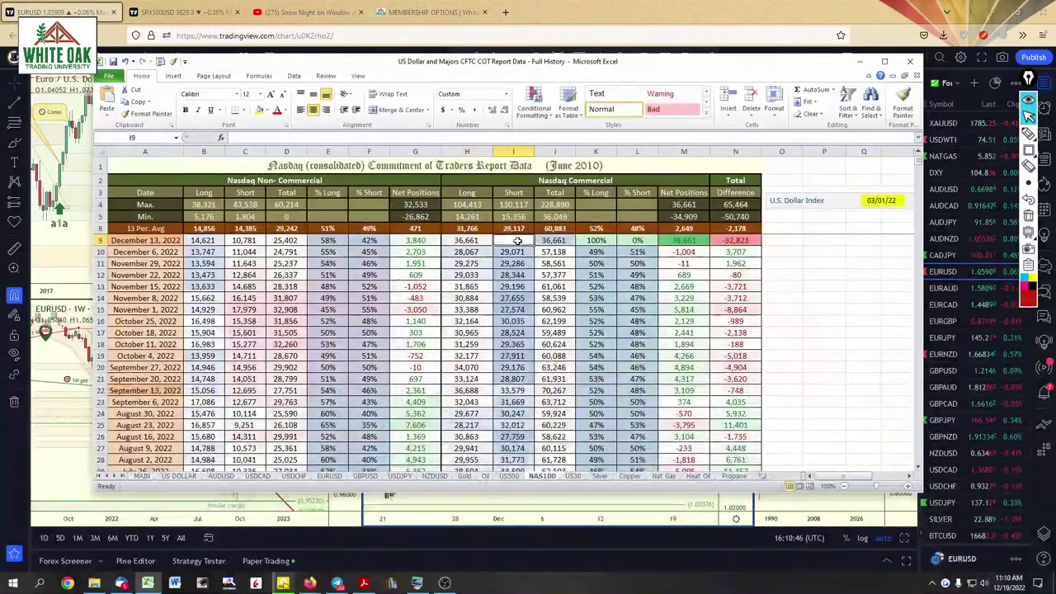
pyautogui.click(142, 477)
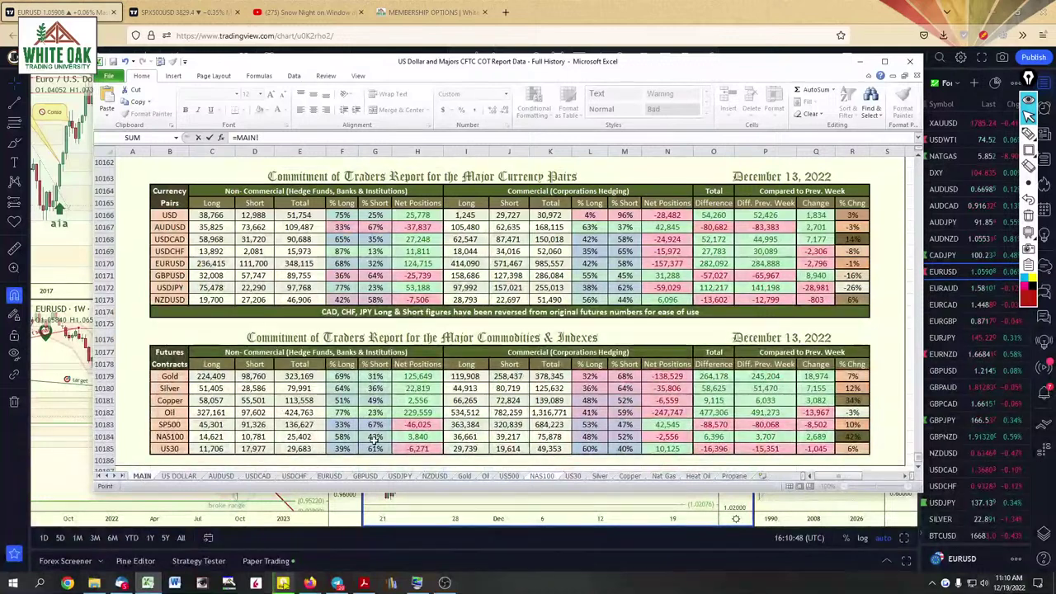
pyautogui.click(519, 437)
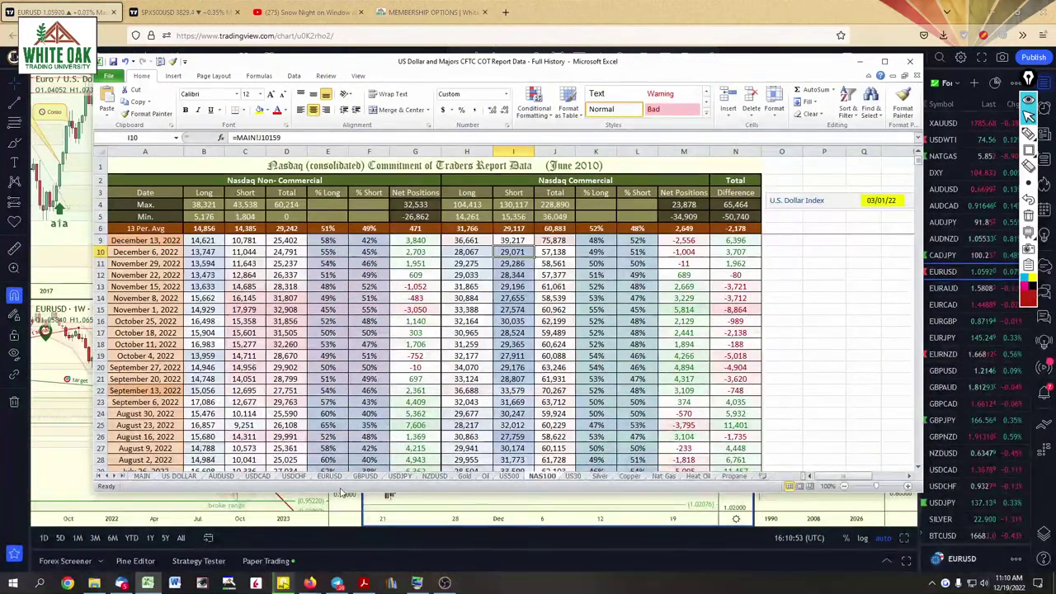
pyautogui.click(138, 477)
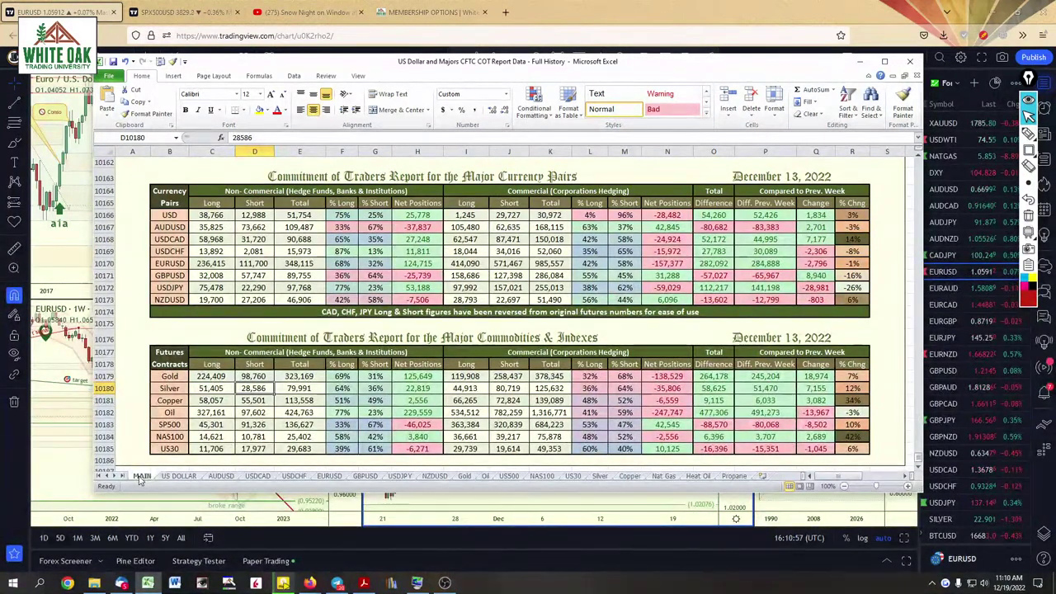
pyautogui.click(543, 477)
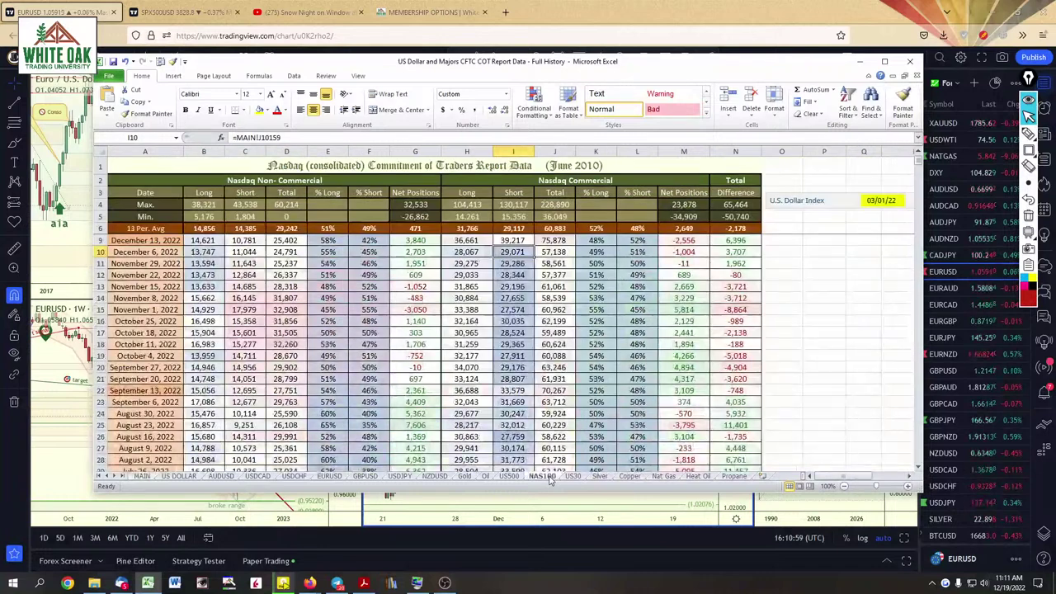
# In the US30 sheet, link the December 13, 2022 non-commercial Long and Short cells to MAIN!C10185 and MAIN!D10185
pyautogui.click(572, 477)
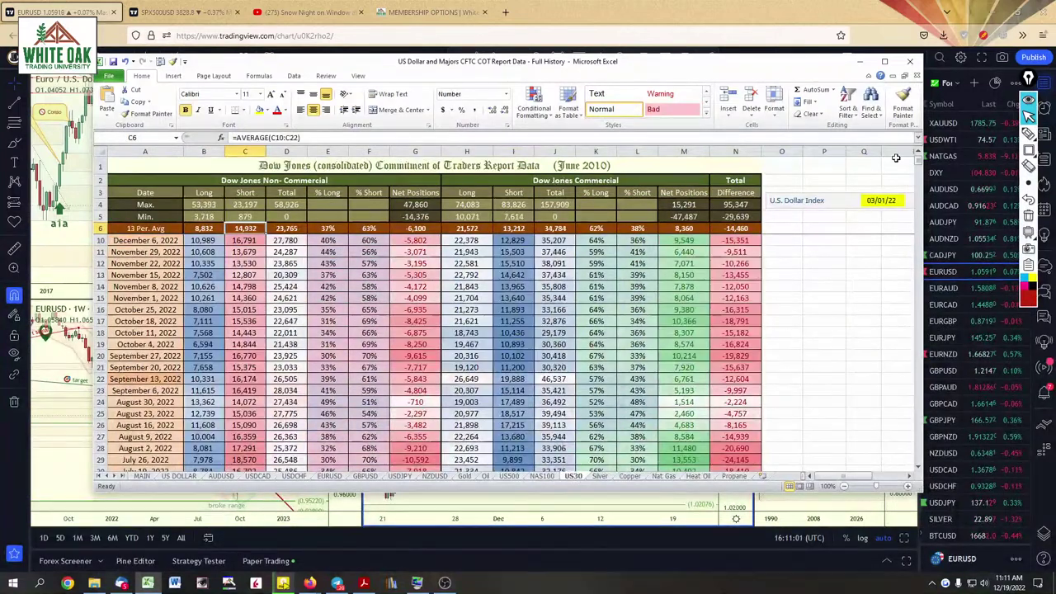
pyautogui.hotkey('ctrl', 'shift', '9')
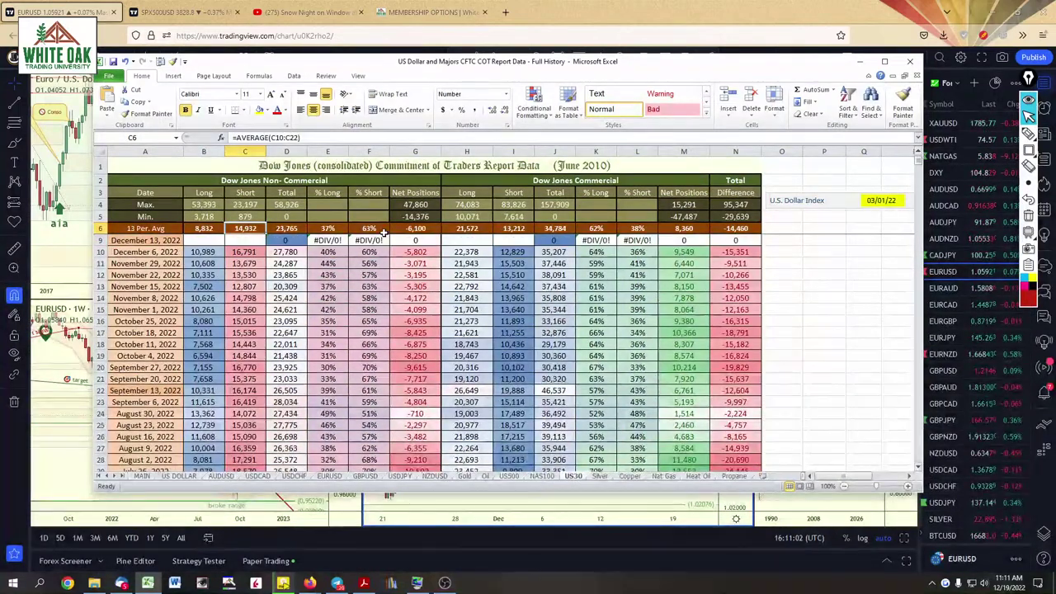
pyautogui.click(214, 240)
pyautogui.write('=')
pyautogui.click(141, 476)
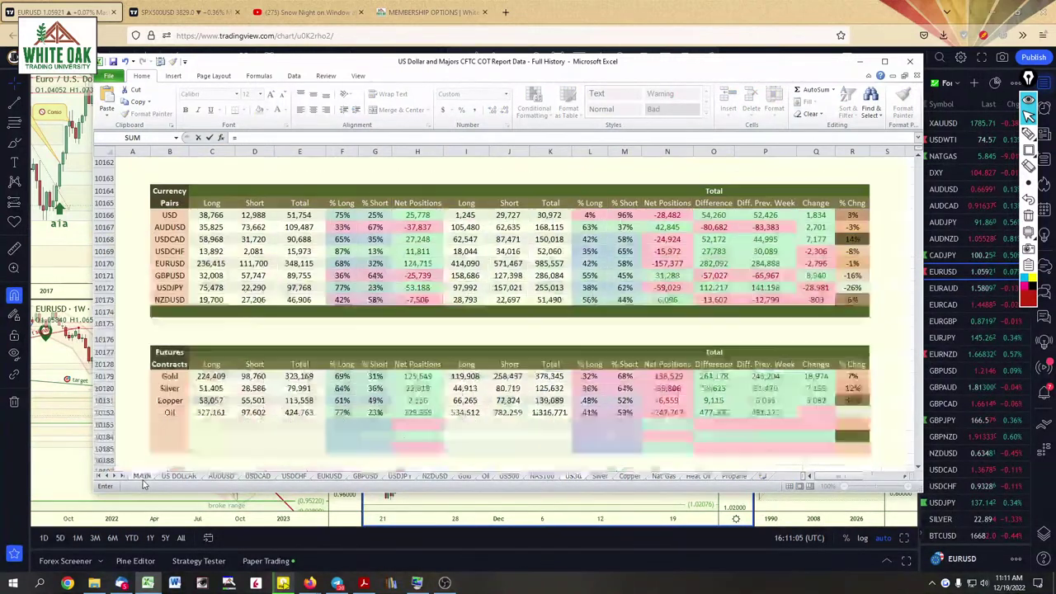
pyautogui.click(211, 448)
pyautogui.press('Return')
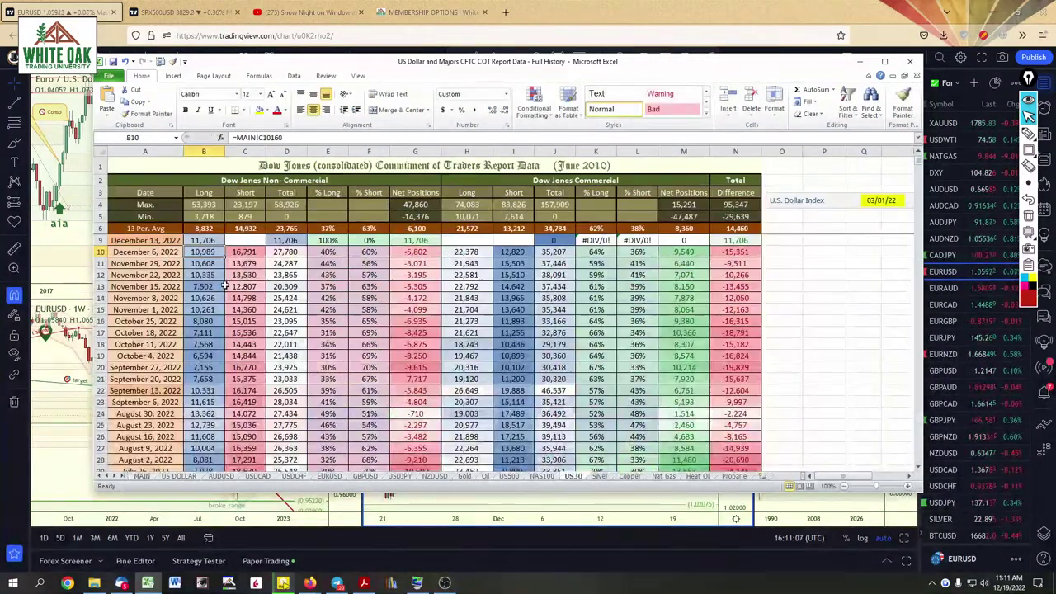
pyautogui.click(248, 238)
pyautogui.write('=')
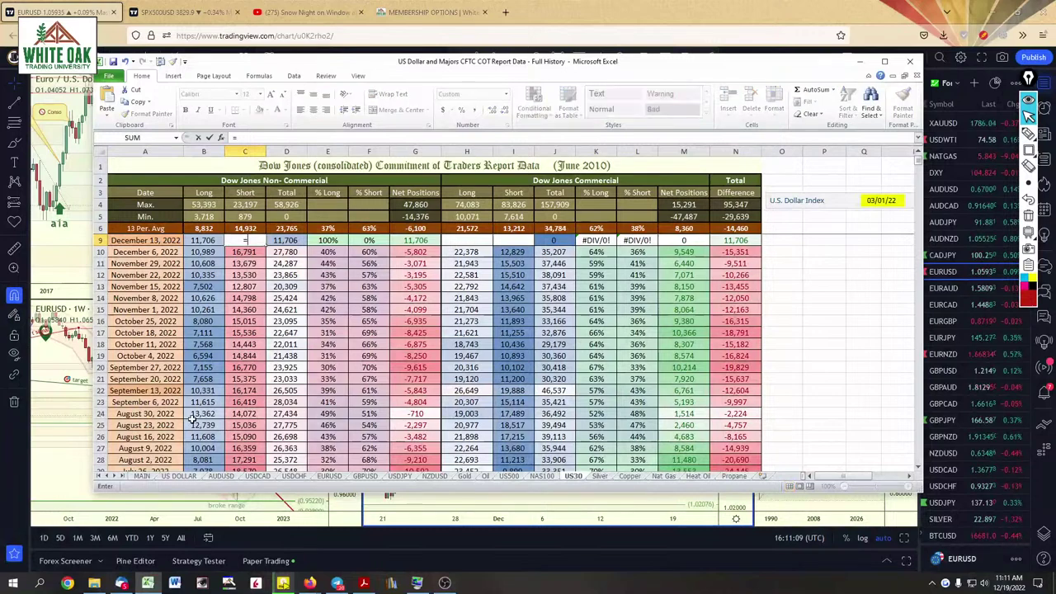
pyautogui.click(142, 476)
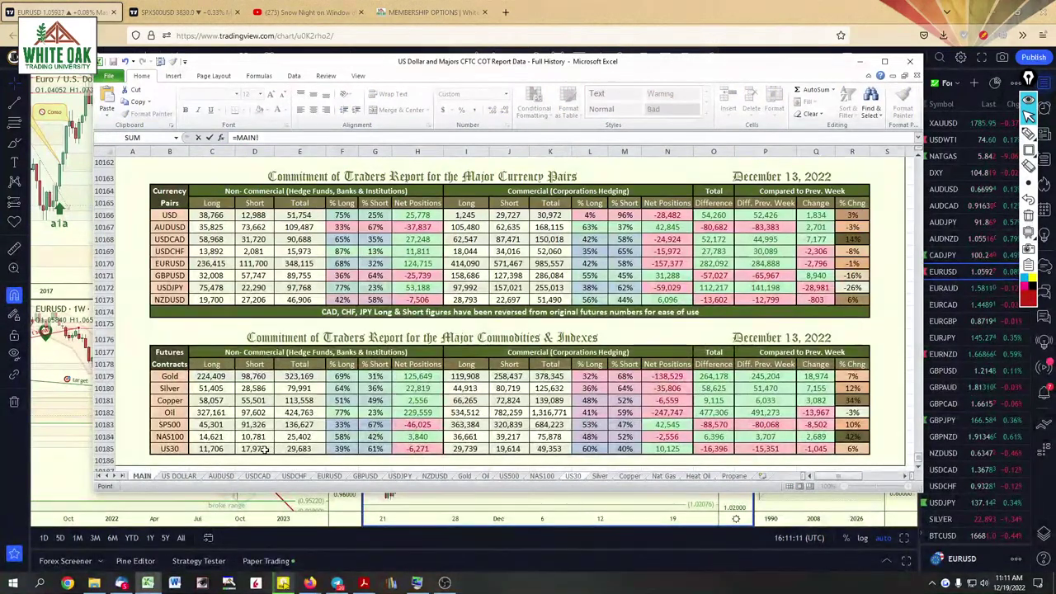
pyautogui.click(262, 448)
pyautogui.press('Return')
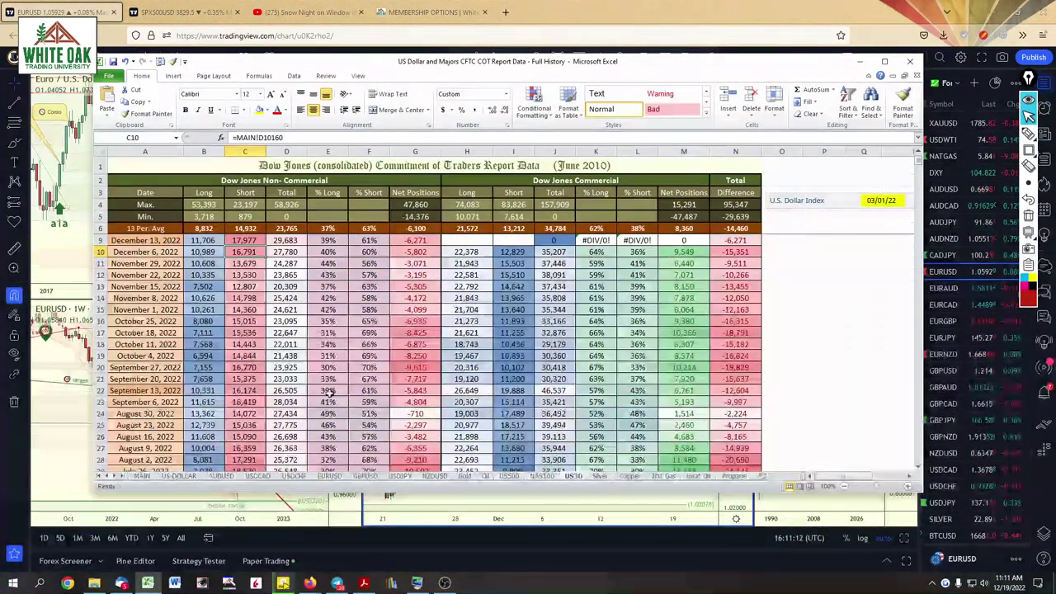
# In the US30 sheet, link the December 13, 2022 Dow Jones commercial Long and Short cells to MAIN!I10185 and MAIN!J10185
pyautogui.click(466, 239)
pyautogui.write('=')
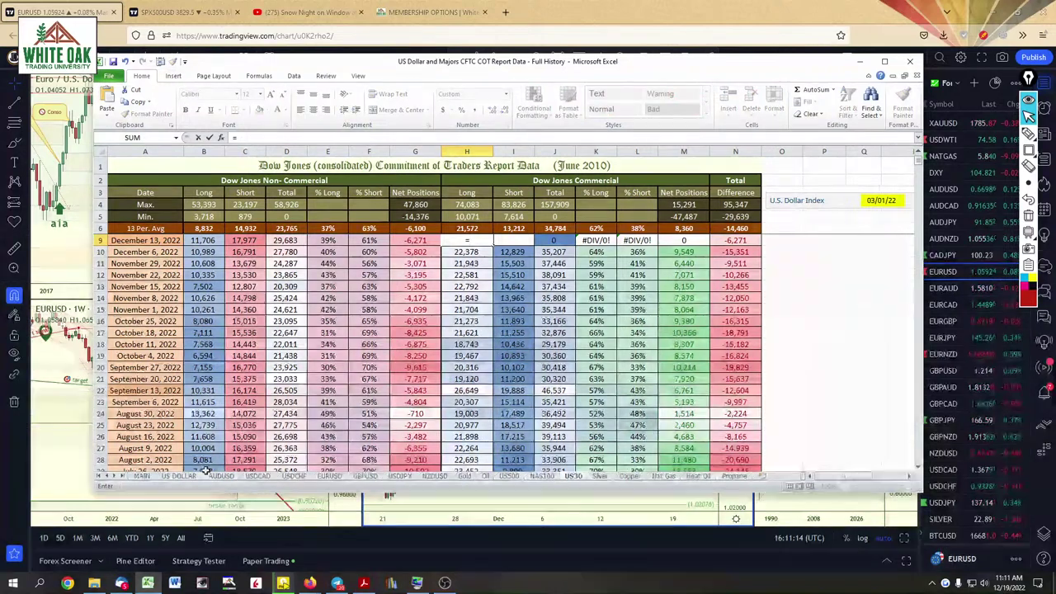
pyautogui.click(142, 477)
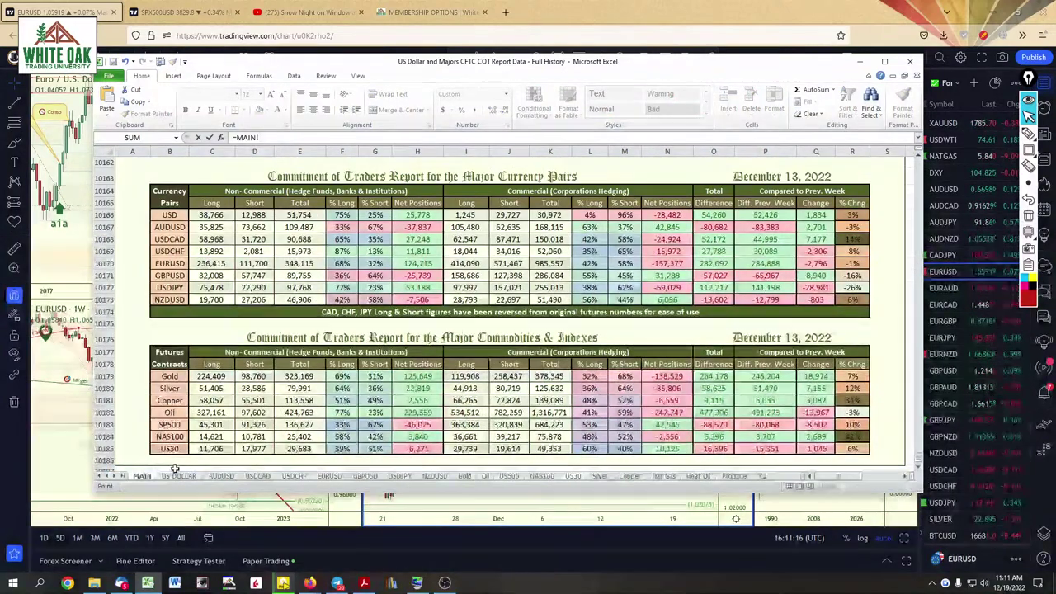
pyautogui.click(483, 448)
pyautogui.press('Tab')
pyautogui.write('=')
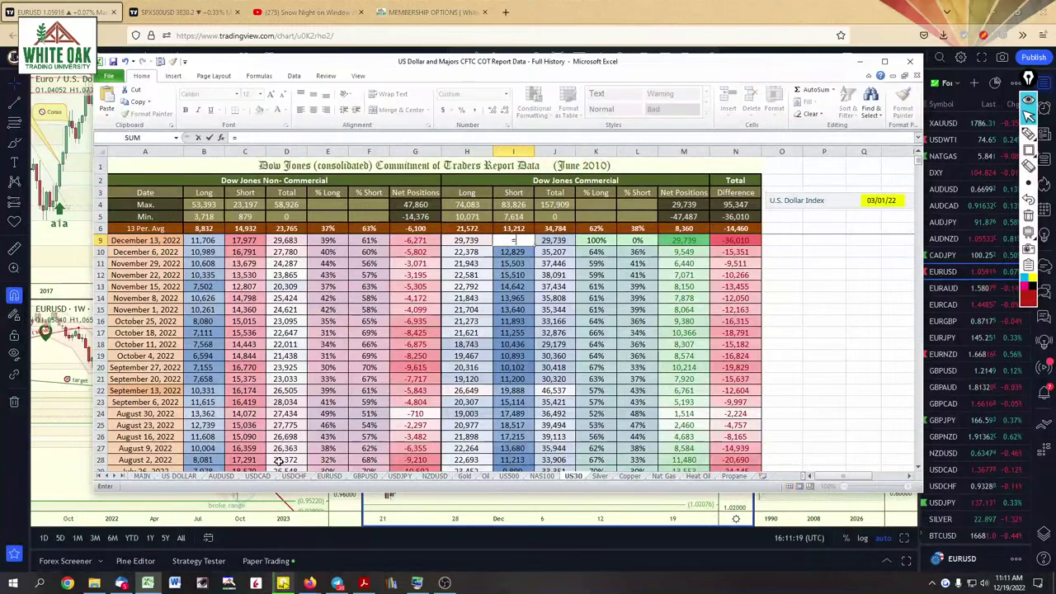
pyautogui.click(142, 477)
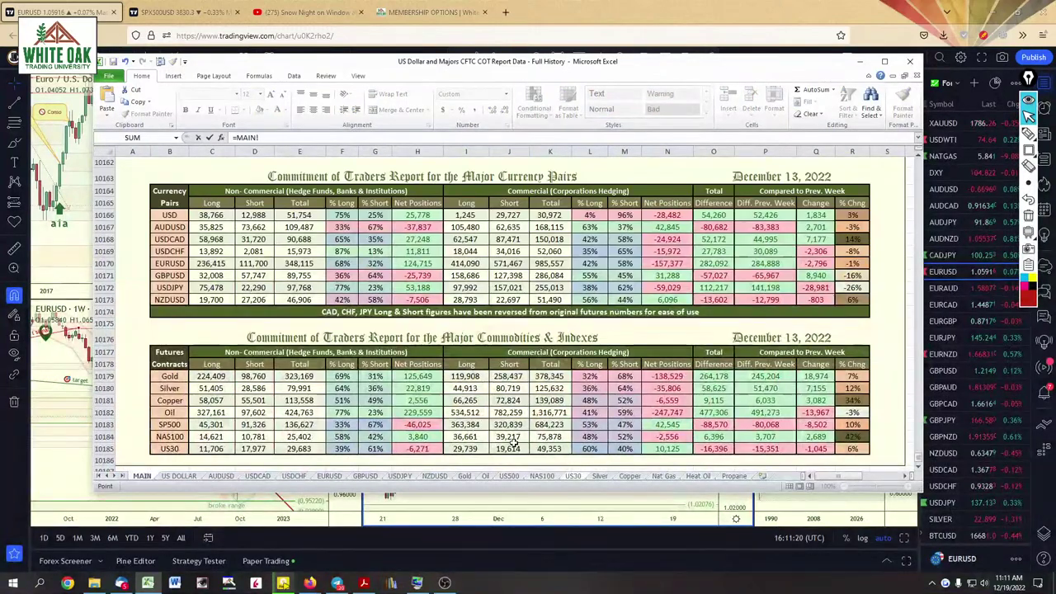
pyautogui.press('Return')
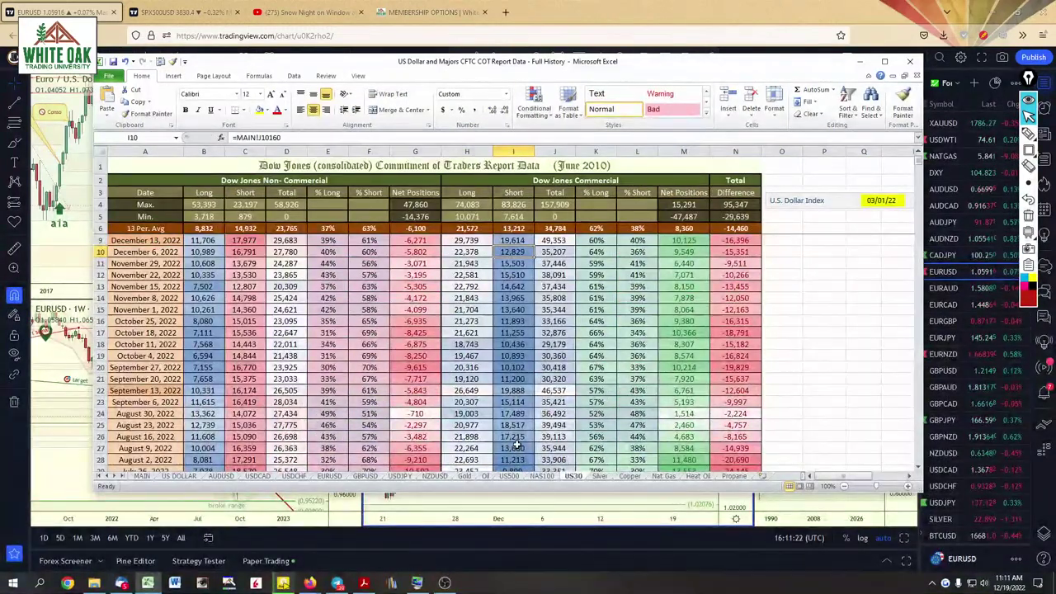
# Compare the linked US30 figures with the MAIN sheet, and review the US DOLLAR sheet
pyautogui.click(142, 477)
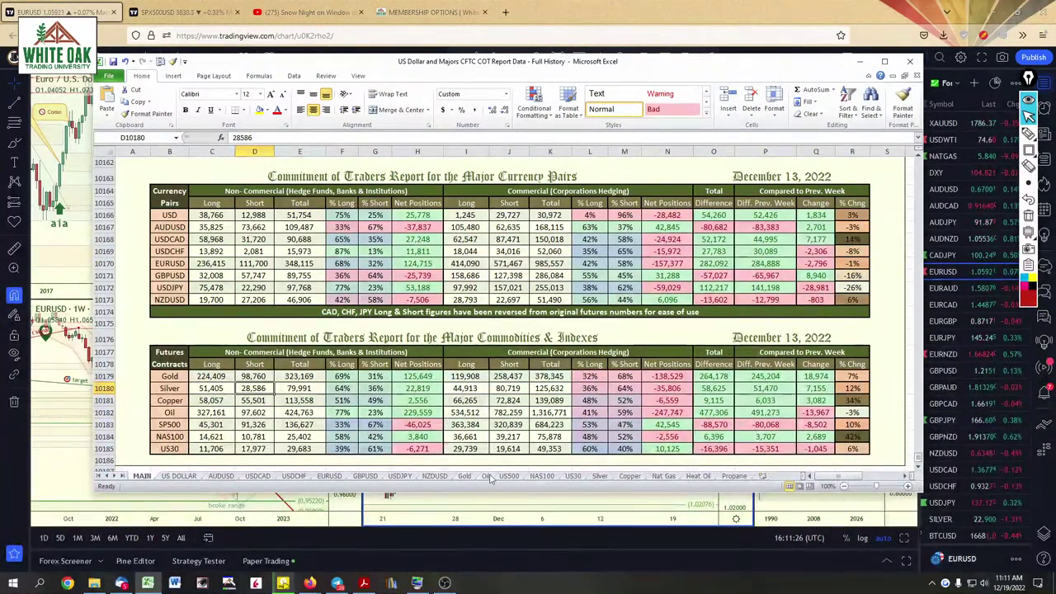
pyautogui.click(574, 477)
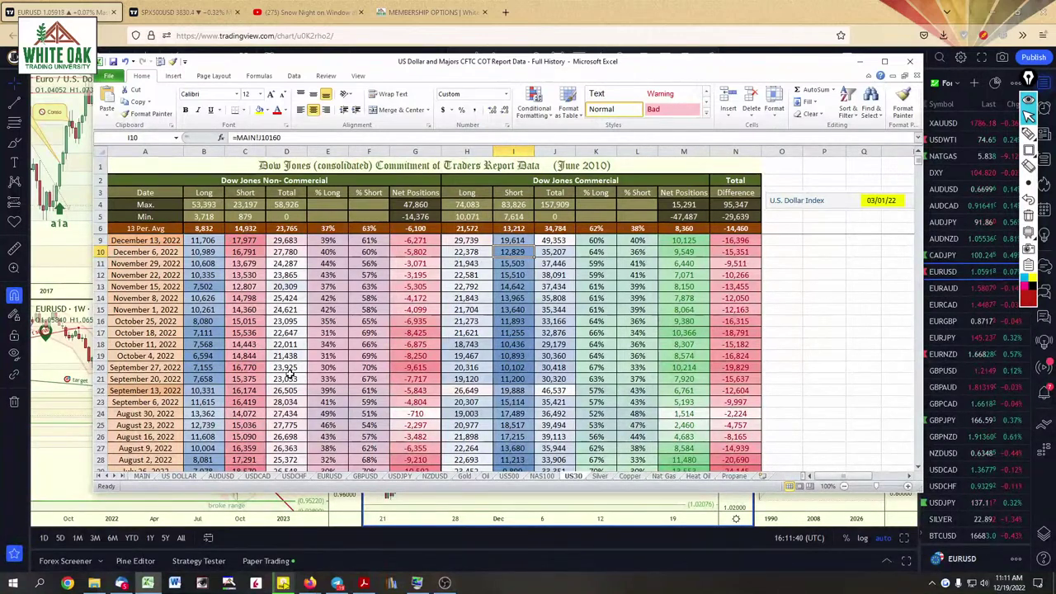
pyautogui.click(192, 477)
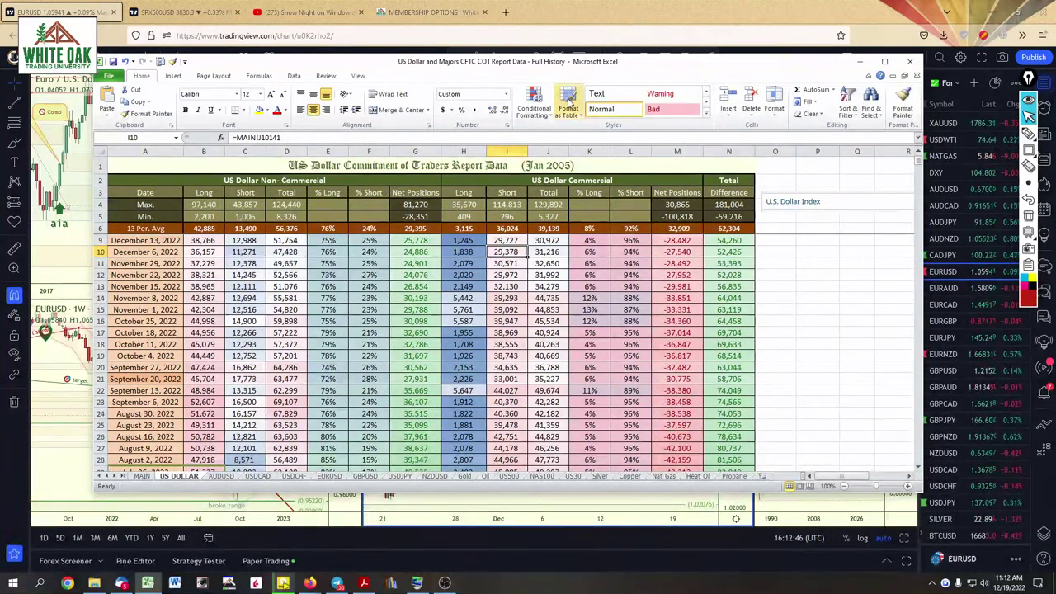
# Search the web for images of "3 shell game" in a new Firefox tab and preview the YouTube picture of hands beside three shells
pyautogui.click(504, 11)
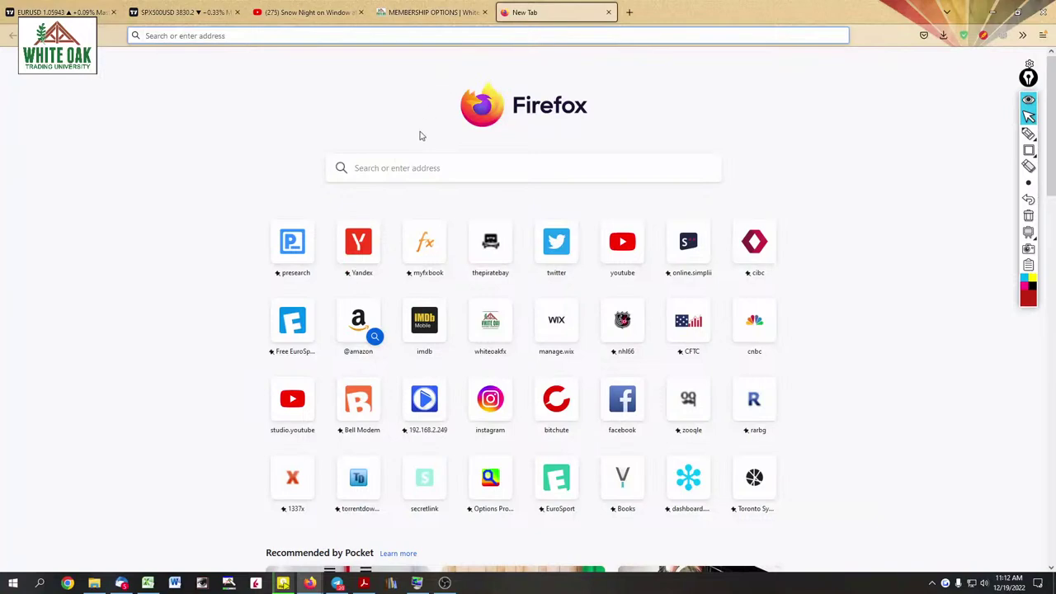
pyautogui.write('3 s')
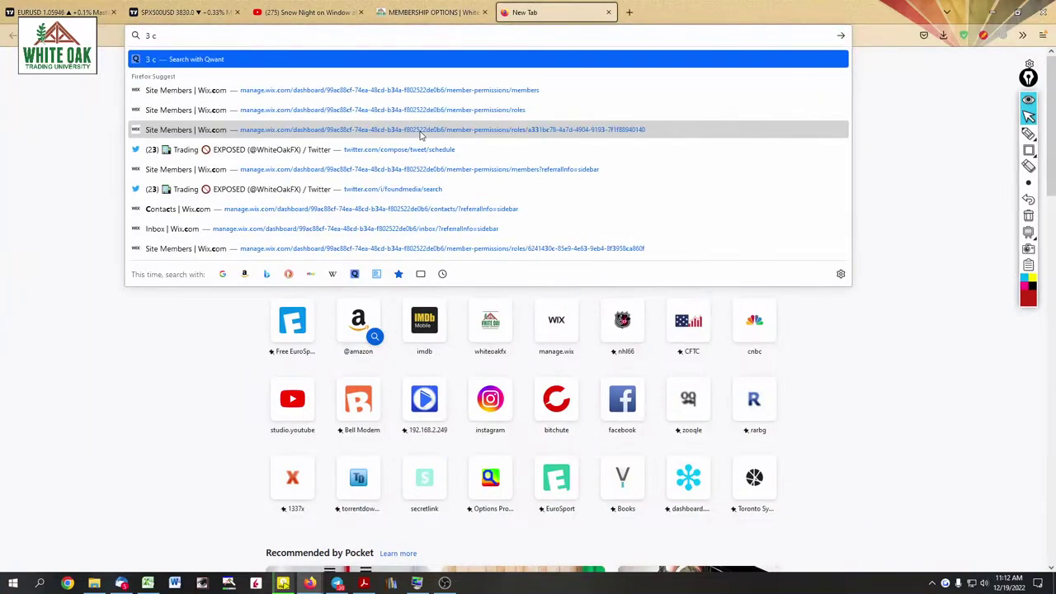
pyautogui.write('hell game')
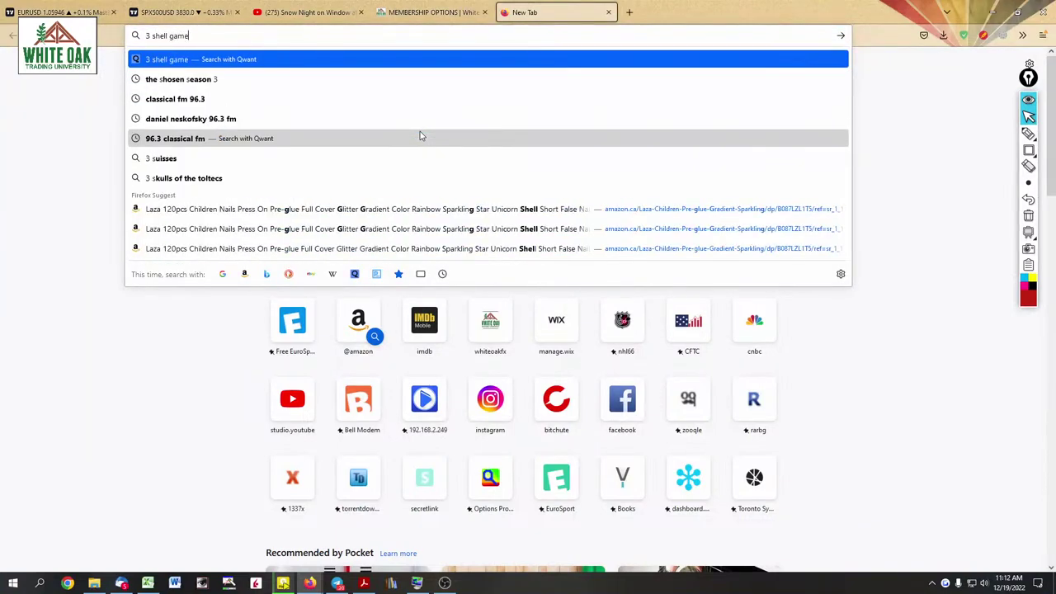
pyautogui.press('Return')
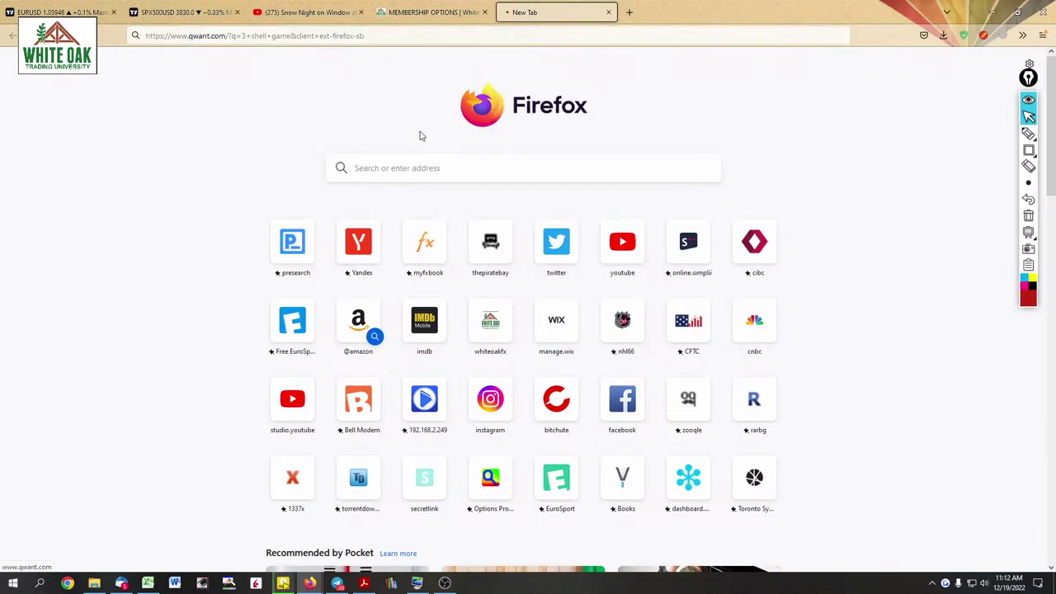
pyautogui.click(162, 103)
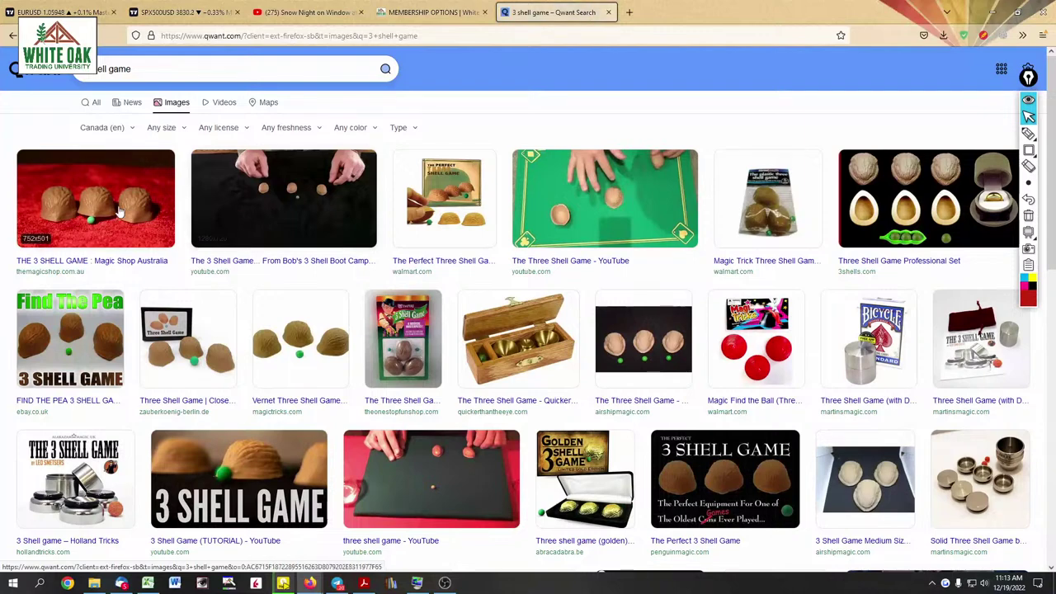
pyautogui.click(118, 212)
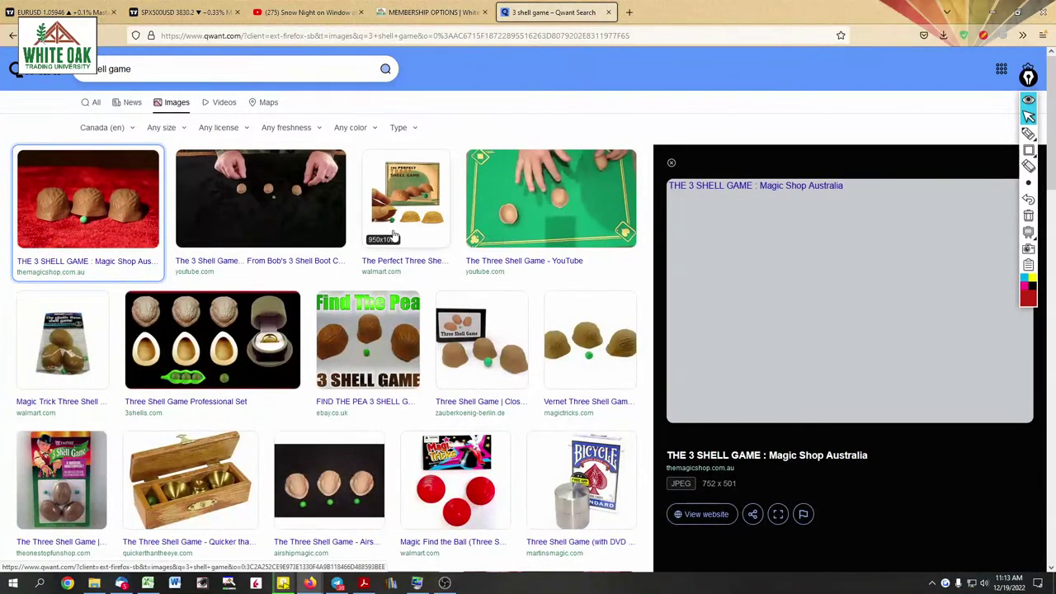
pyautogui.click(291, 227)
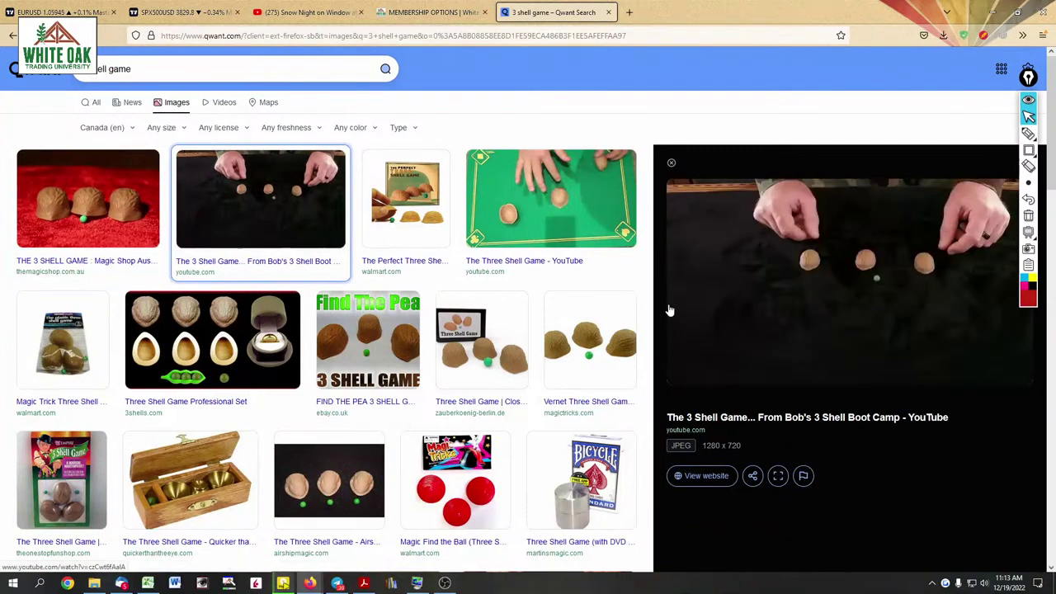
# Capture a 546 × 359 region of the previewed shell game picture and pin the capture on the screen
pyautogui.press('Print')
pyautogui.moveTo(710, 183)
pyautogui.mouseDown()
pyautogui.moveTo(766, 201)
pyautogui.moveTo(1002, 355)
pyautogui.moveTo(1012, 380)
pyautogui.mouseUp()
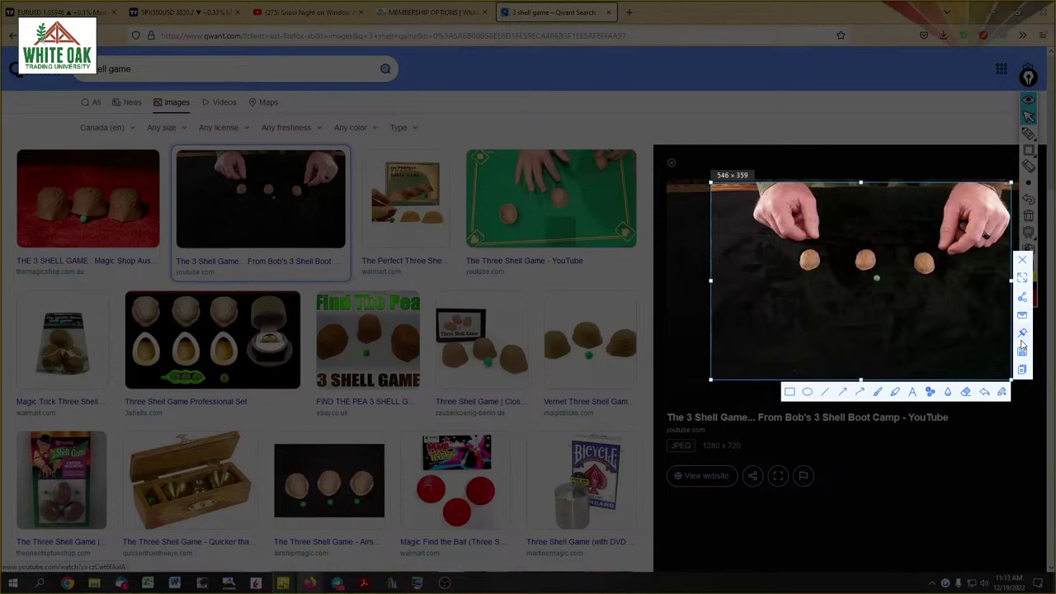
pyautogui.click(1022, 334)
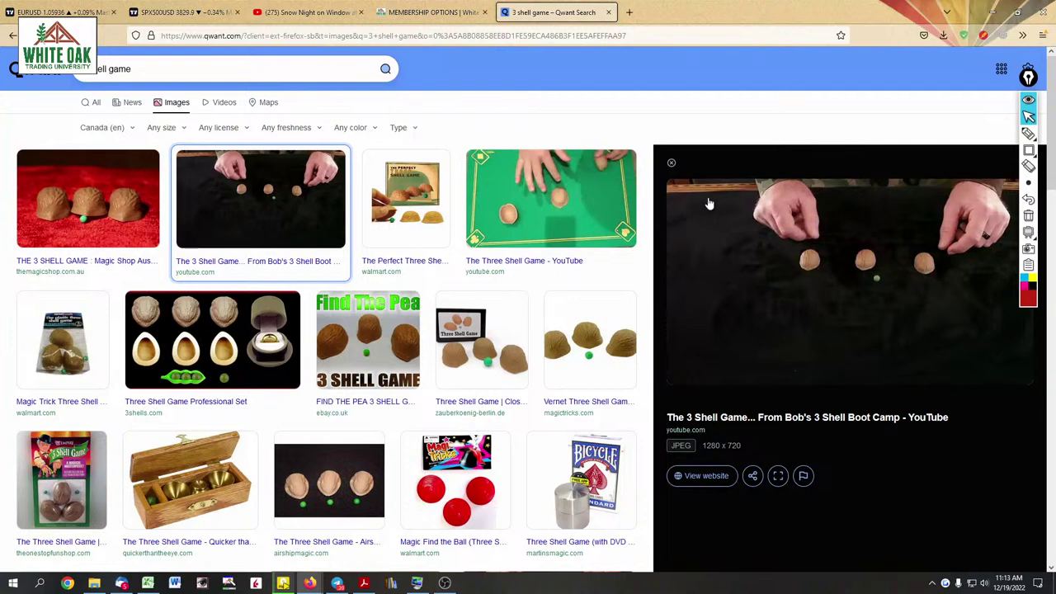
pyautogui.press('Print')
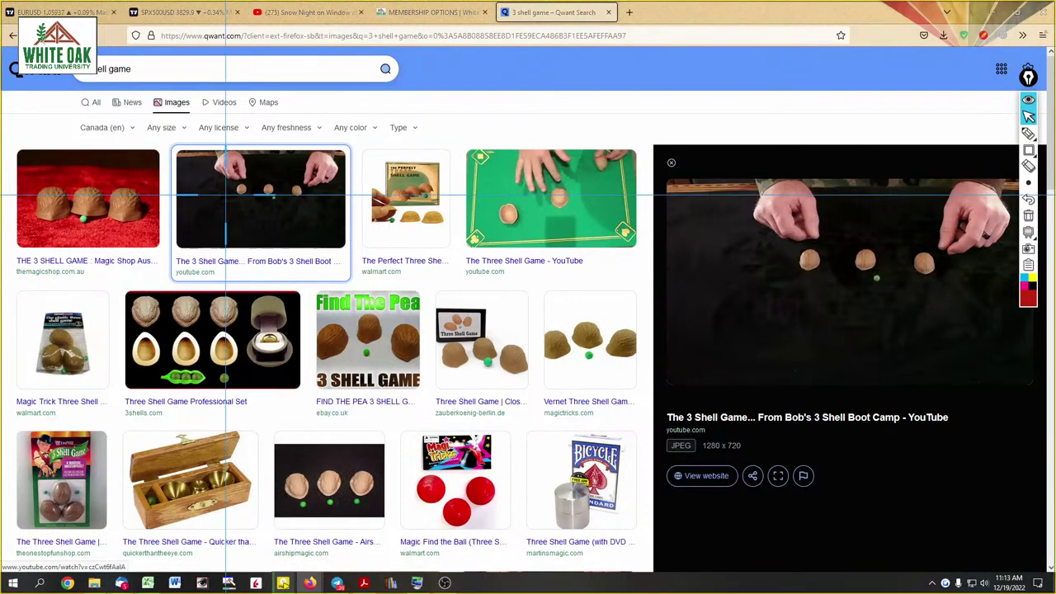
pyautogui.moveTo(695, 183); pyautogui.dragTo(1015, 379)
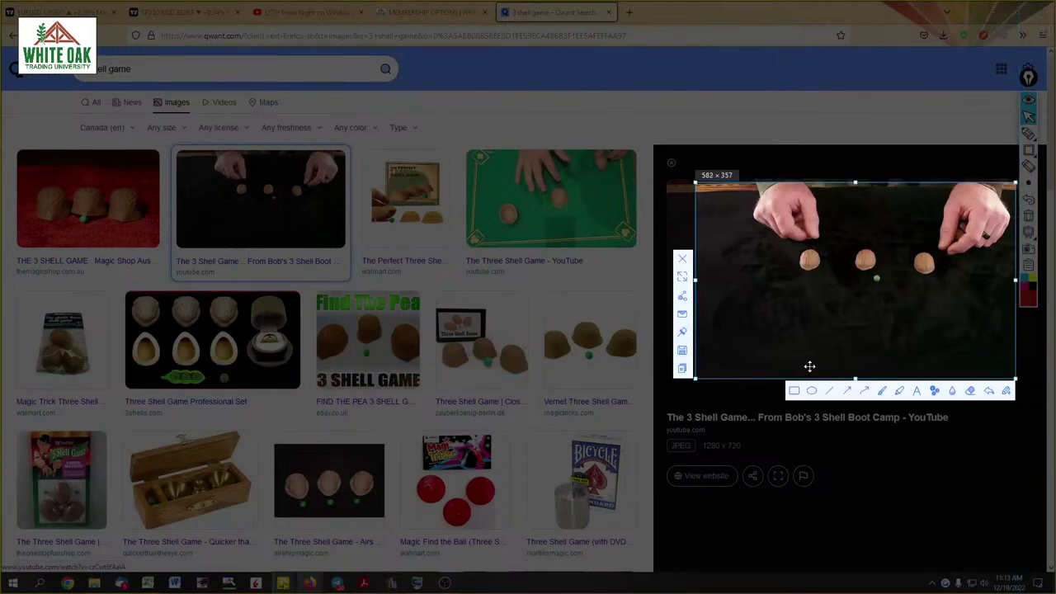
pyautogui.rightClick(810, 367)
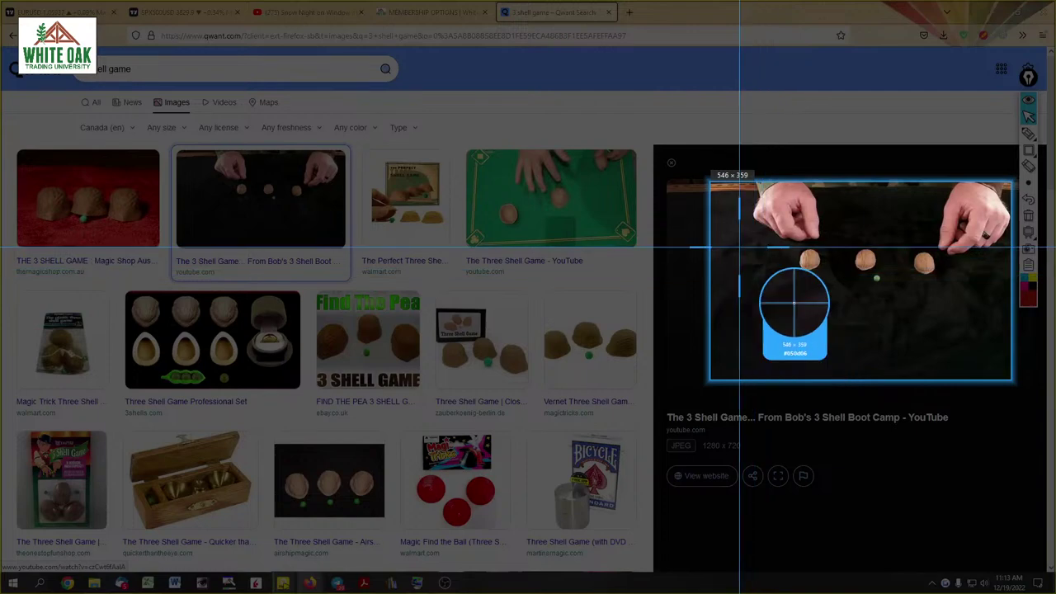
pyautogui.hotkey('ctrl', 't')
# Move the pinned shell game picture over the search results and enlarge it beyond 190%
pyautogui.moveTo(733, 233); pyautogui.dragTo(398, 205)
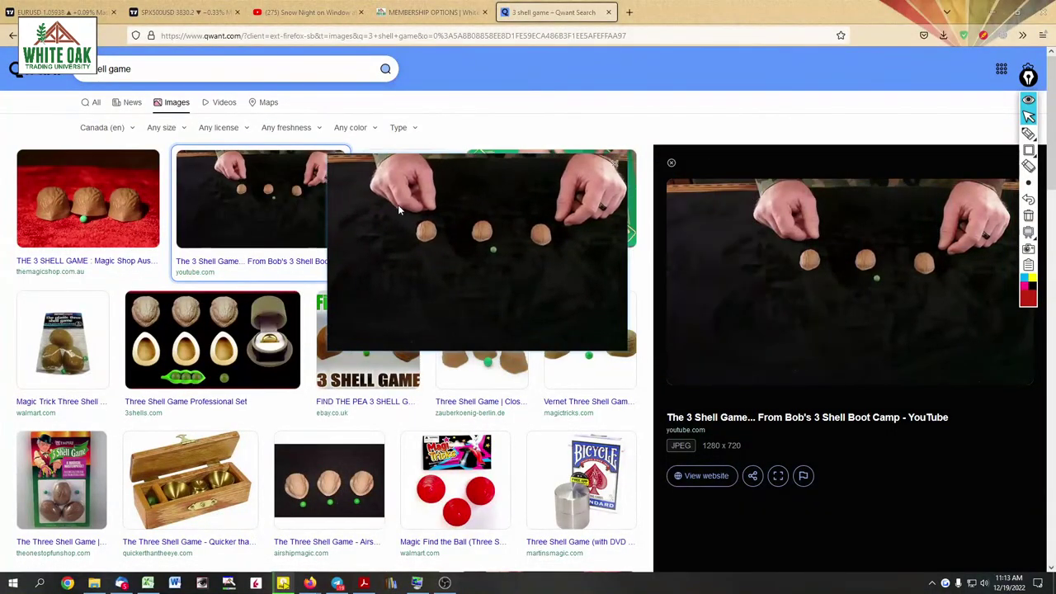
pyautogui.scroll(9, 398, 204)
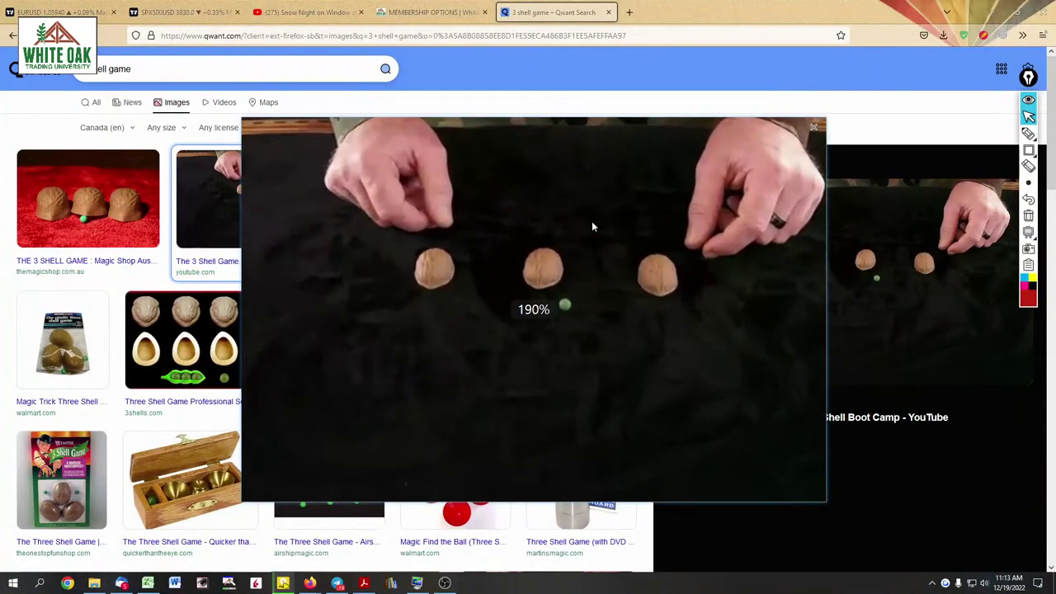
pyautogui.scroll(5, 591, 226)
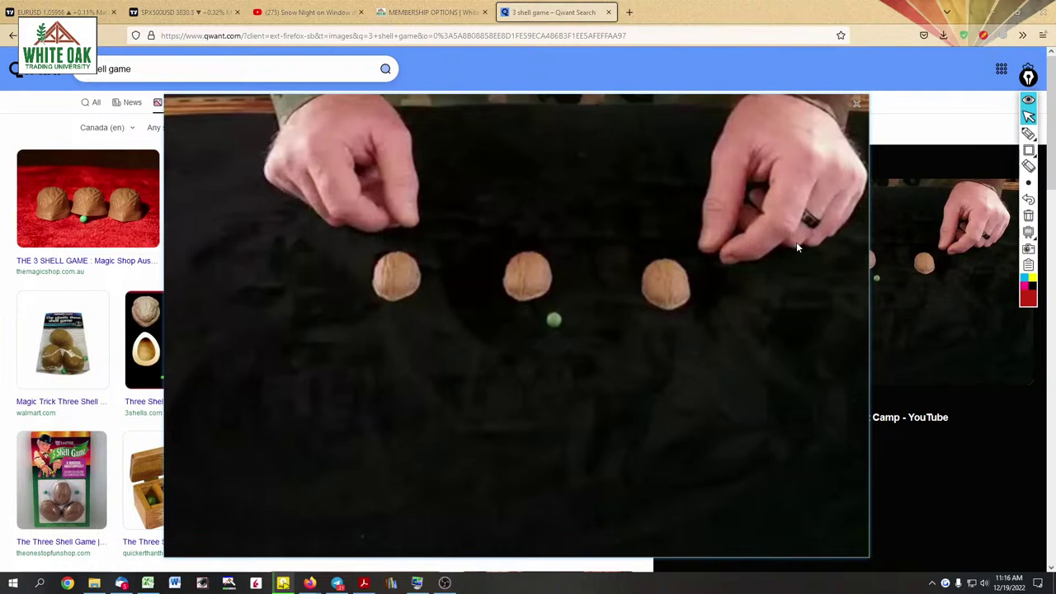
# With the red pen, circle the two outer shells joined by an arc, and add a check mark beside them
pyautogui.click(1028, 133)
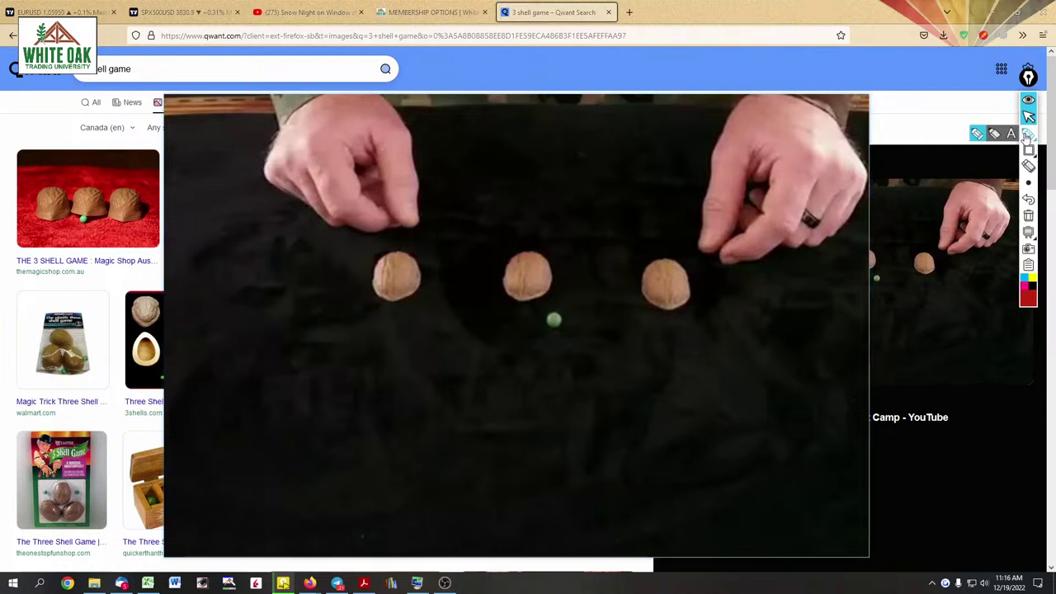
pyautogui.moveTo(947, 213); pyautogui.dragTo(936, 240)
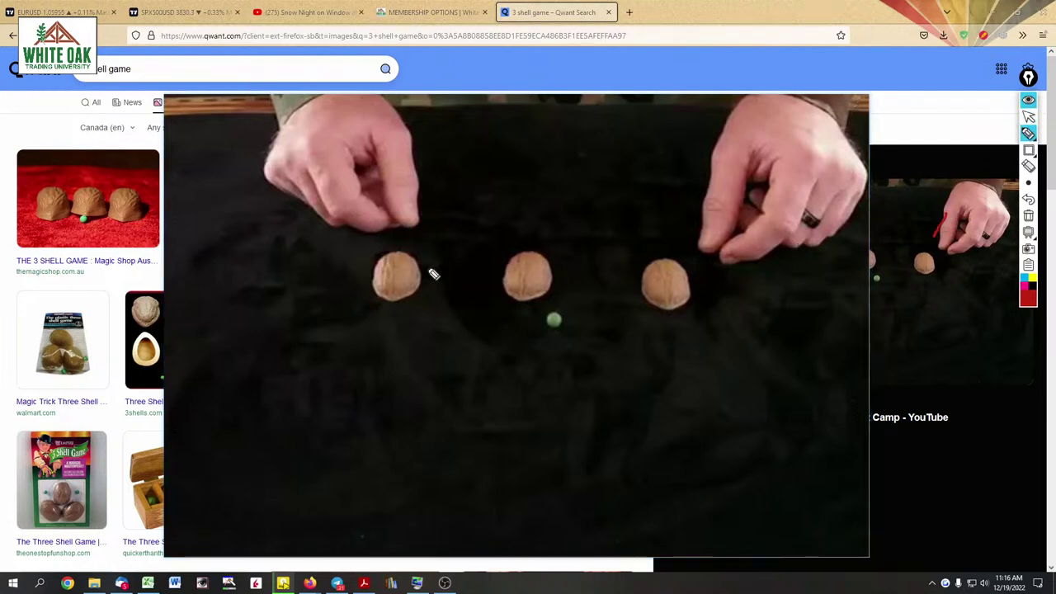
pyautogui.moveTo(388, 236)
pyautogui.mouseDown()
pyautogui.moveTo(401, 315)
pyautogui.moveTo(413, 247)
pyautogui.moveTo(664, 273)
pyautogui.moveTo(650, 327)
pyautogui.moveTo(653, 276)
pyautogui.mouseUp()
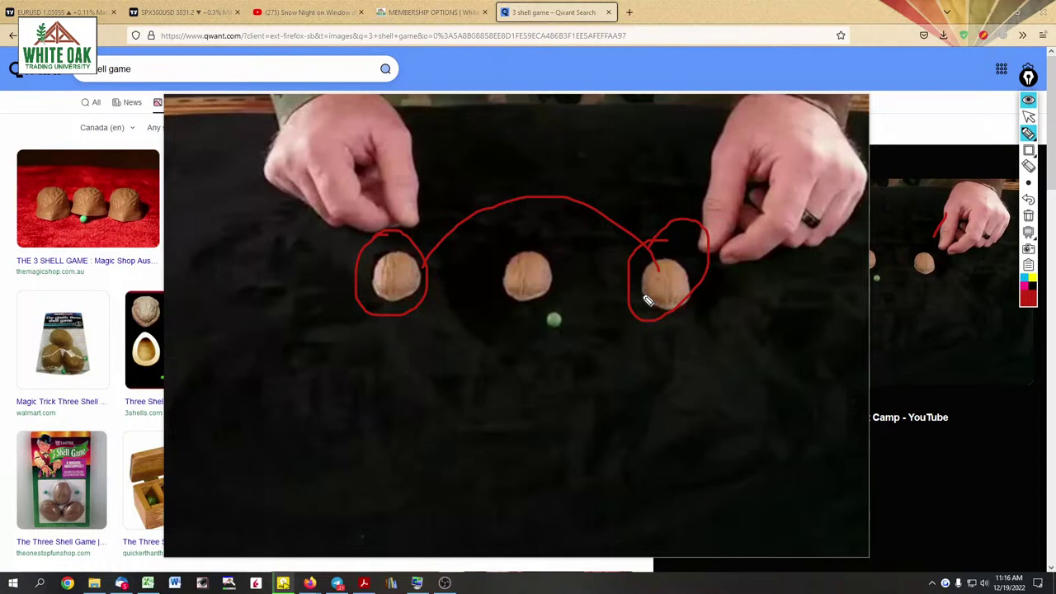
pyautogui.moveTo(727, 337)
pyautogui.mouseDown()
pyautogui.moveTo(767, 377)
pyautogui.moveTo(829, 328)
pyautogui.mouseUp()
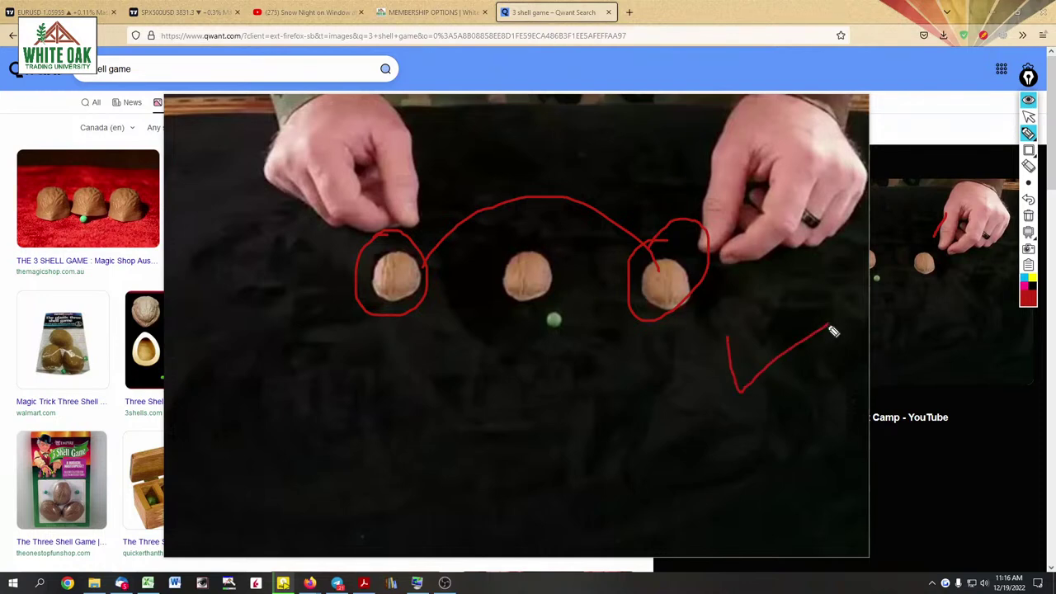
# Draw further red arcs and arrows around the outer shells, including one from the green ball to the shell on its right
pyautogui.moveTo(683, 104)
pyautogui.mouseDown()
pyautogui.moveTo(577, 111)
pyautogui.moveTo(381, 266)
pyautogui.moveTo(382, 243)
pyautogui.moveTo(425, 254)
pyautogui.mouseUp()
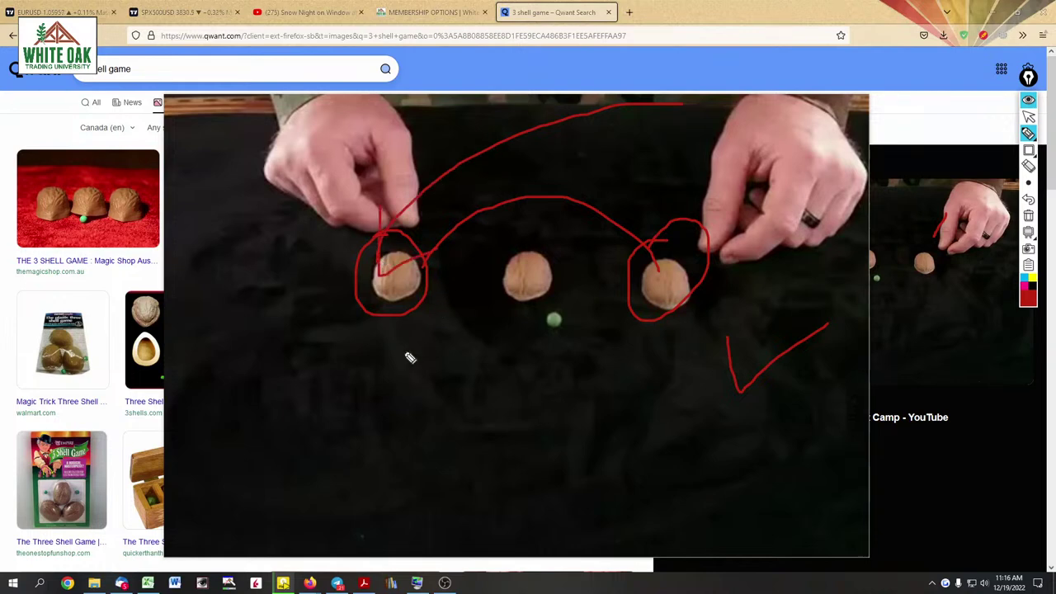
pyautogui.moveTo(427, 271)
pyautogui.mouseDown()
pyautogui.moveTo(641, 228)
pyautogui.moveTo(691, 263)
pyautogui.mouseUp()
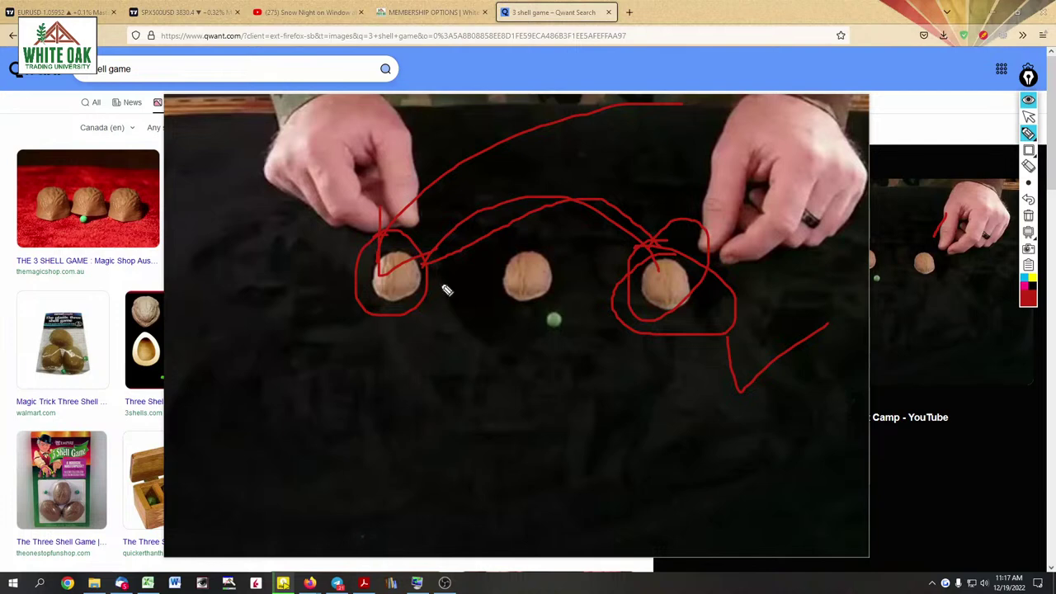
pyautogui.moveTo(410, 245)
pyautogui.mouseDown()
pyautogui.moveTo(382, 253)
pyautogui.moveTo(396, 281)
pyautogui.moveTo(202, 268)
pyautogui.mouseUp()
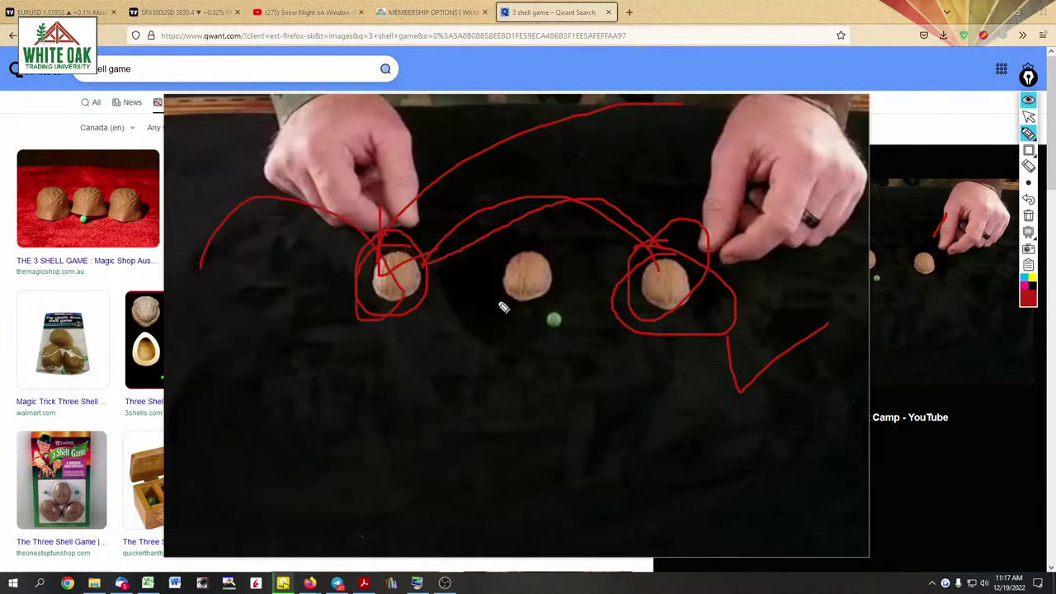
pyautogui.moveTo(649, 301)
pyautogui.mouseDown()
pyautogui.moveTo(723, 269)
pyautogui.moveTo(747, 295)
pyautogui.mouseUp()
pyautogui.moveTo(568, 318); pyautogui.dragTo(644, 307)
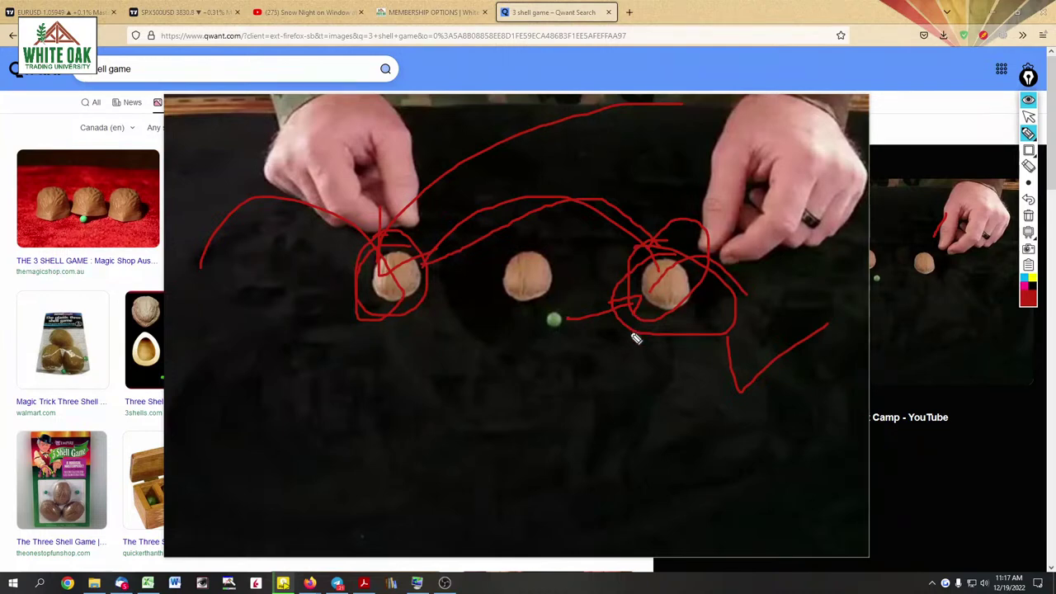
# Clear all pen annotations, and close the pinned picture and the shell game search tab
pyautogui.click(1028, 217)
pyautogui.click(1029, 116)
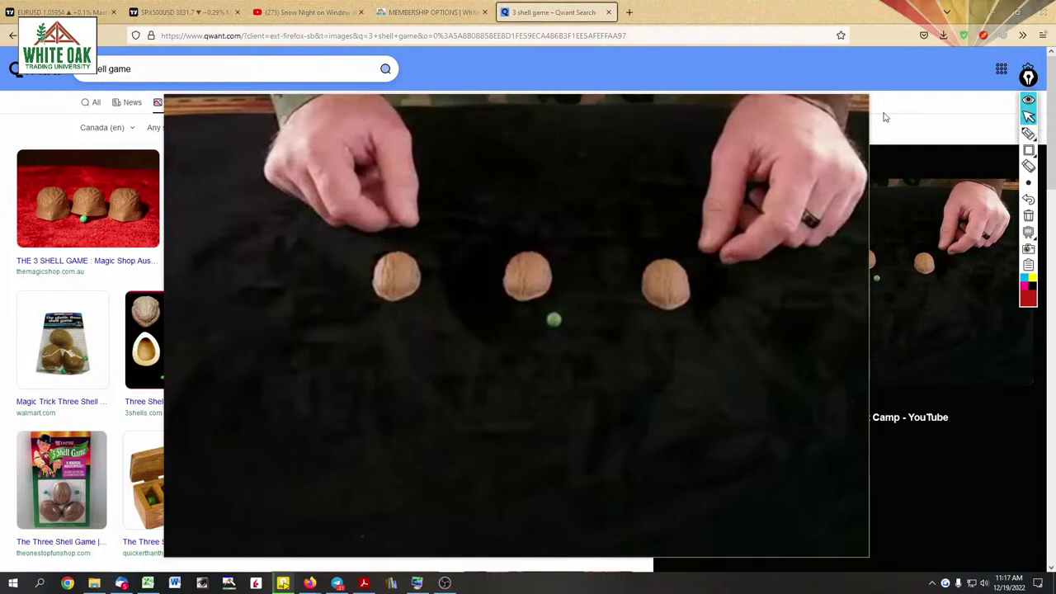
pyautogui.click(859, 105)
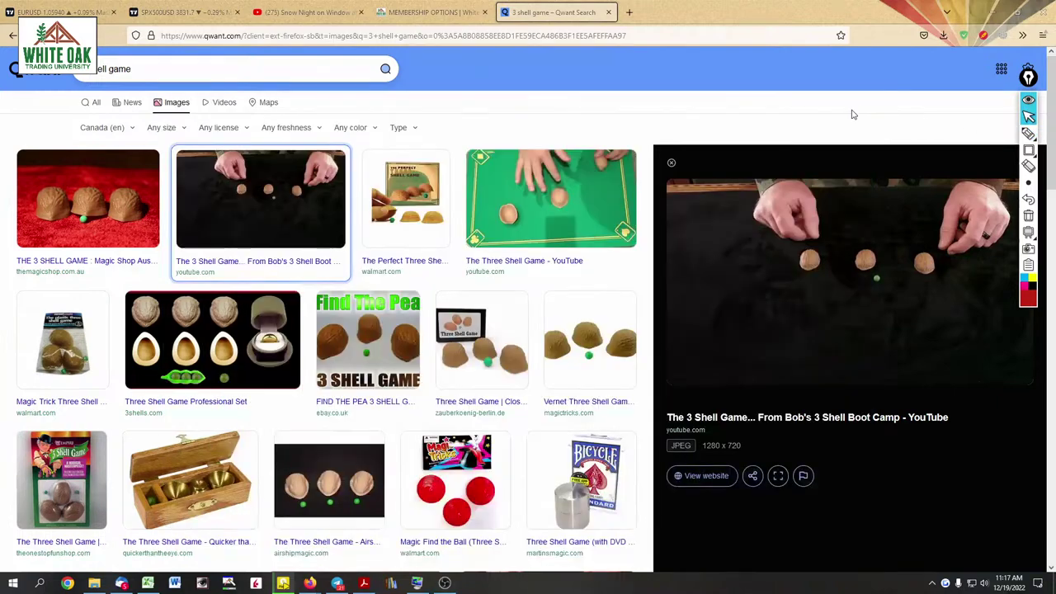
pyautogui.click(608, 11)
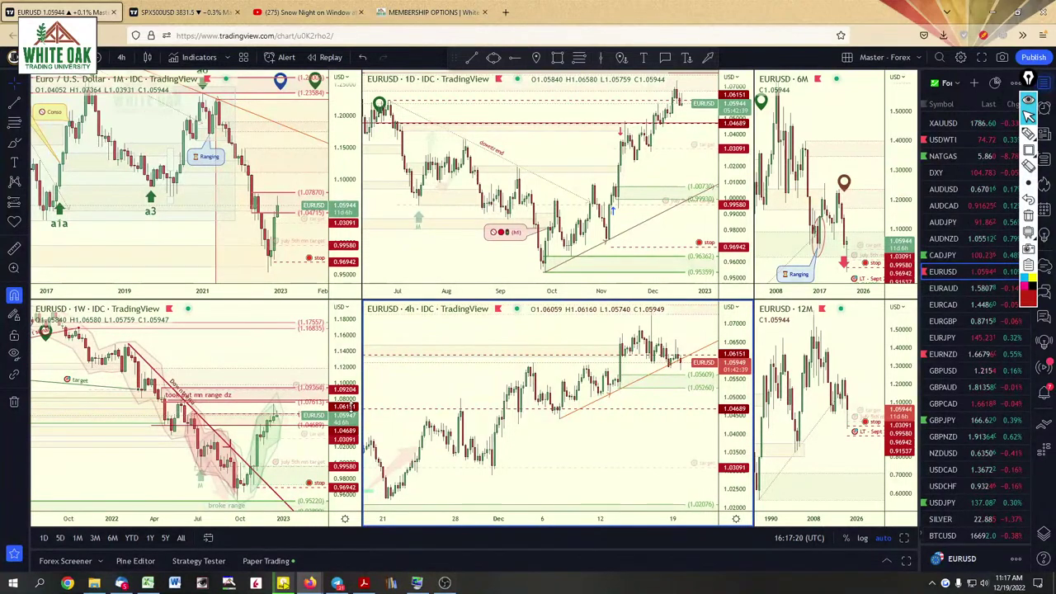
# Switch to the COT report workbook in Excel and shift the US DOLLAR sheet's non-commercial Long average in B6 to cover B9:B21
pyautogui.moveTo(148, 583)
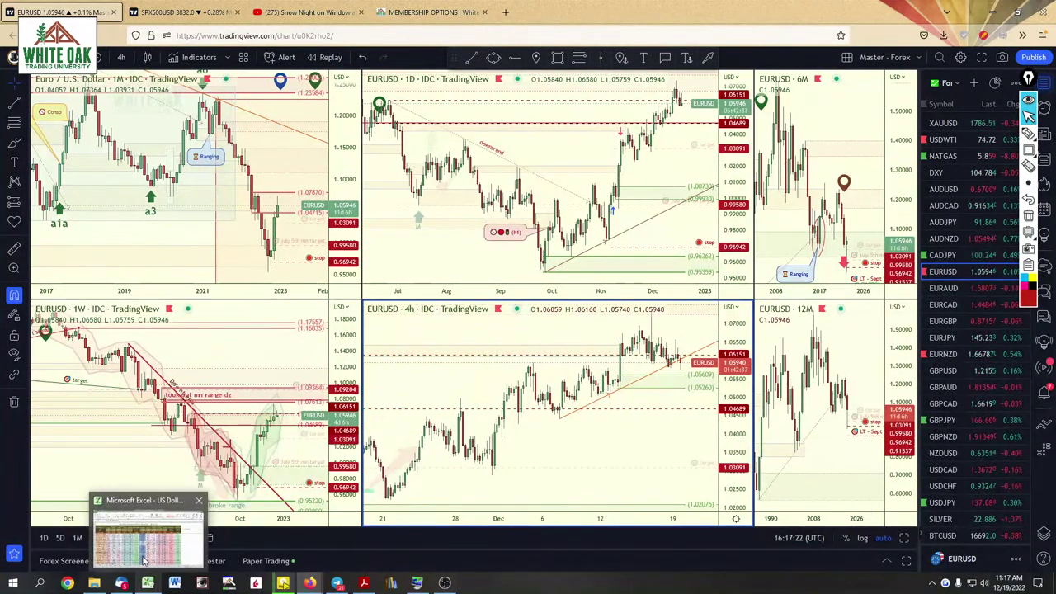
pyautogui.click(156, 528)
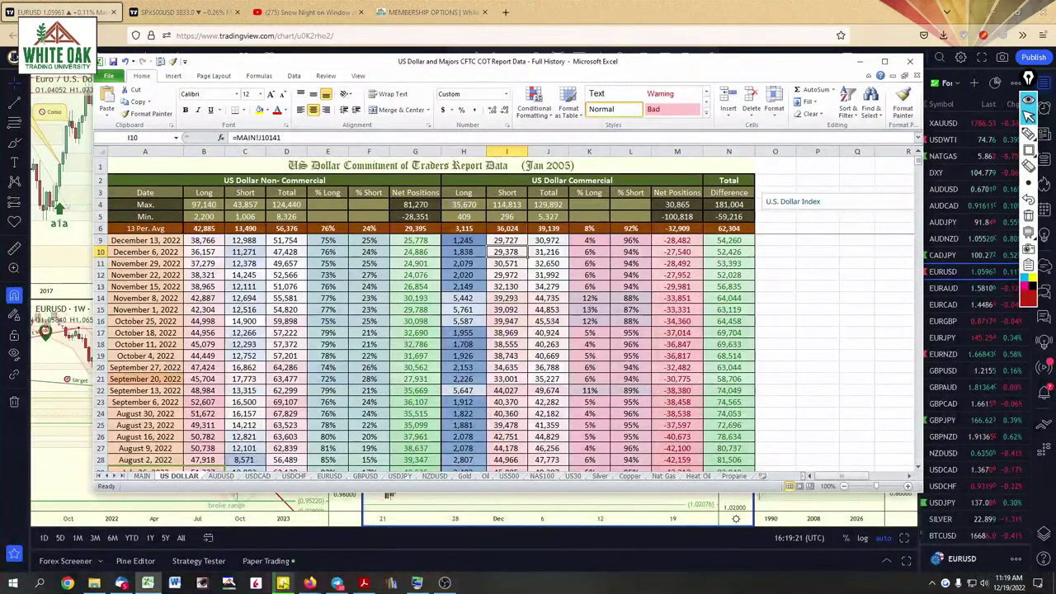
pyautogui.doubleClick(199, 228)
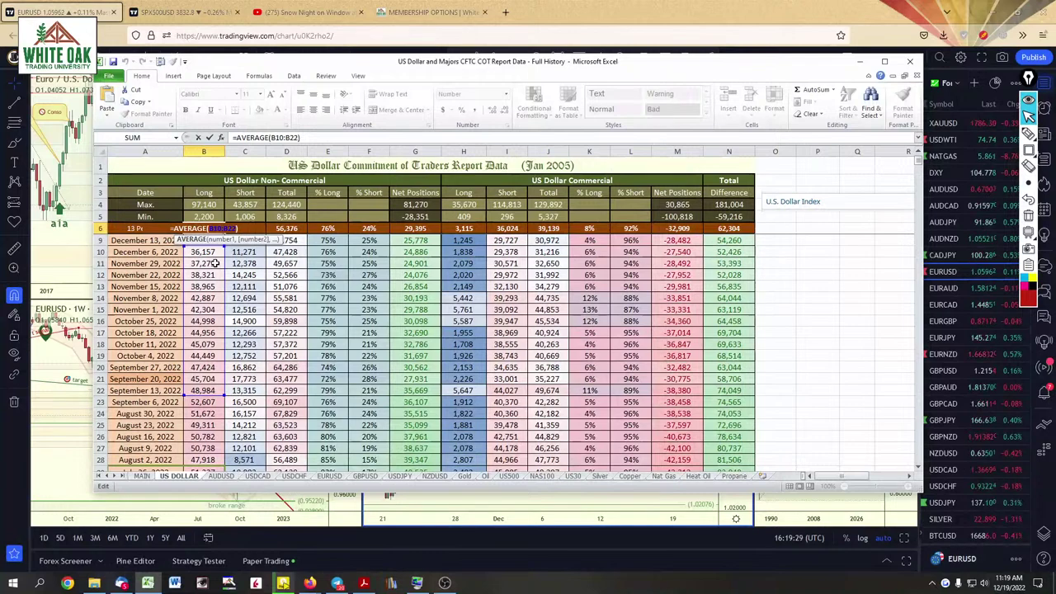
pyautogui.scroll(1, 214, 263)
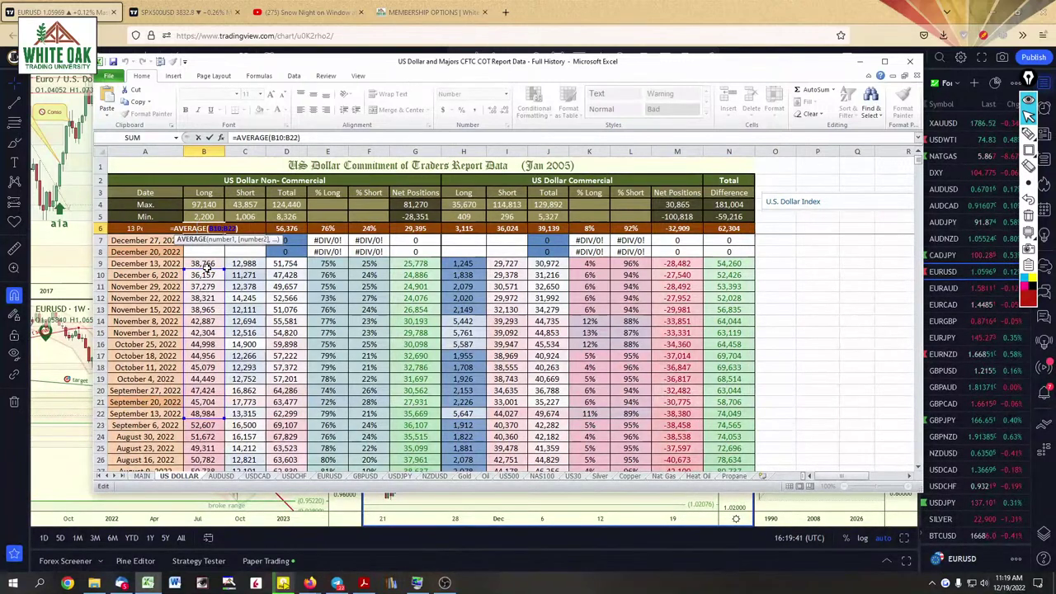
pyautogui.moveTo(205, 269); pyautogui.dragTo(205, 257)
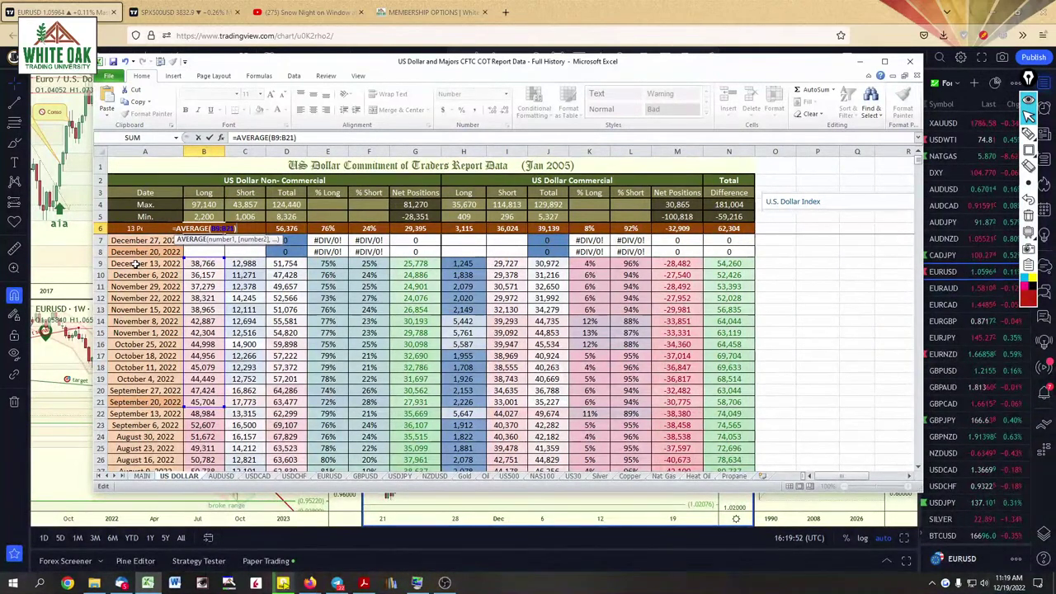
pyautogui.press('Return')
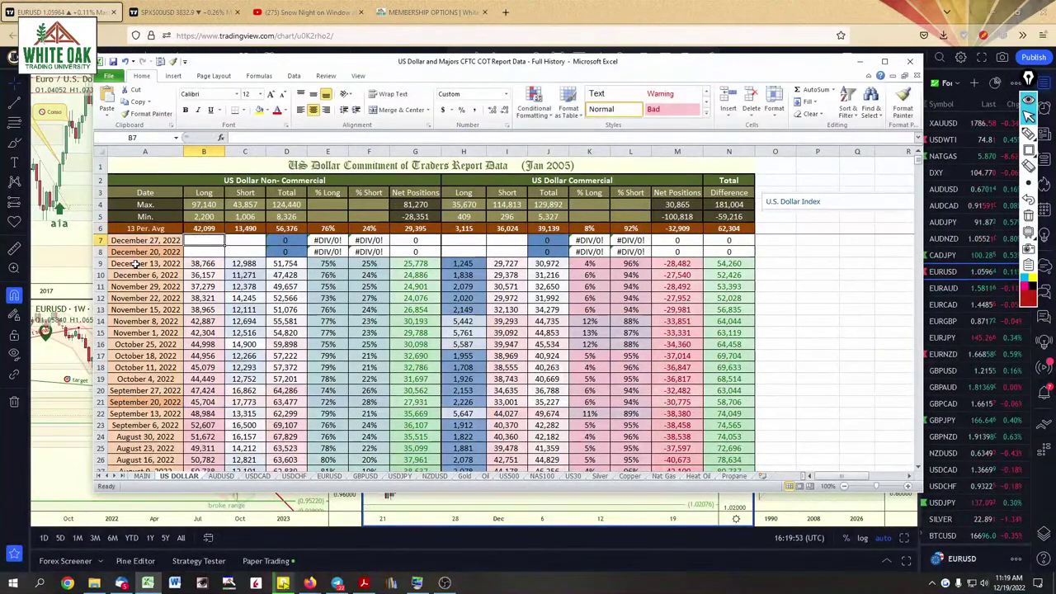
pyautogui.doubleClick(209, 224)
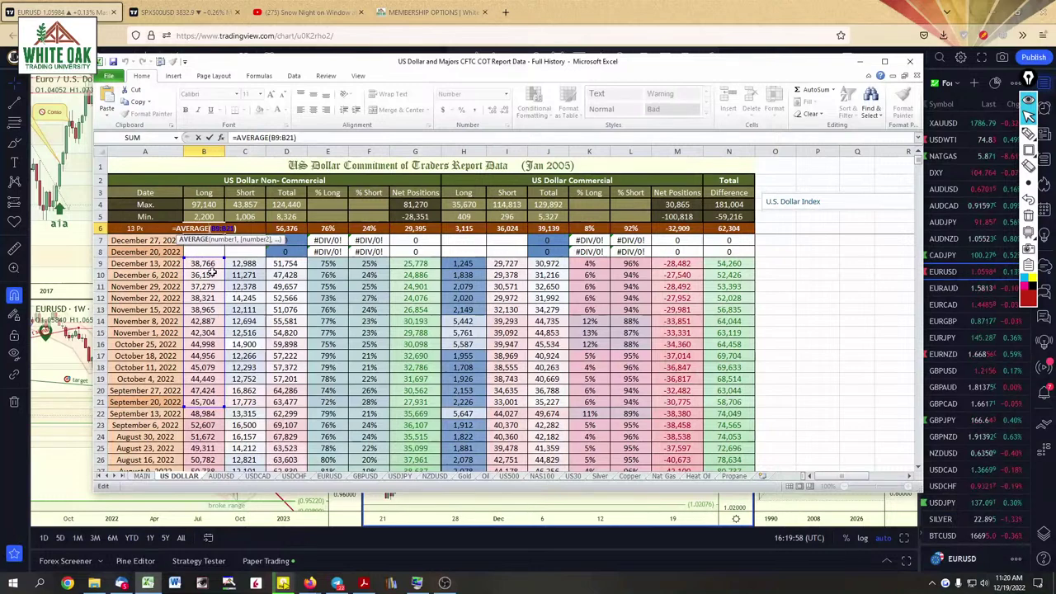
pyautogui.press('Escape')
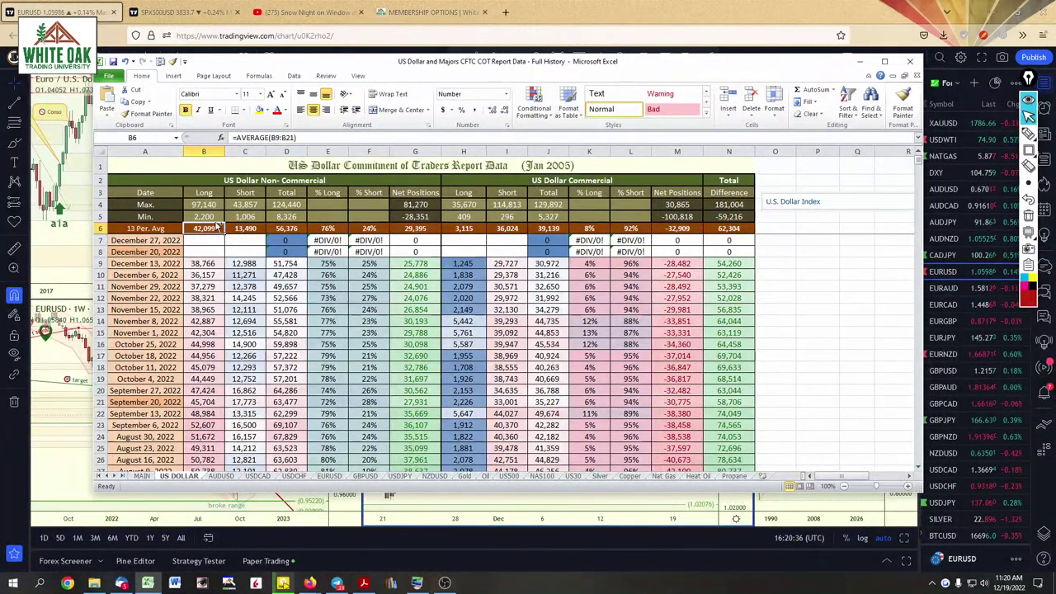
# Copy the B6 average formula into C6, D6, G6, H6, I6, J6, M6 and N6 of the 13 Per. Avg row
pyautogui.hotkey('ctrl', 'c')
pyautogui.click(245, 228)
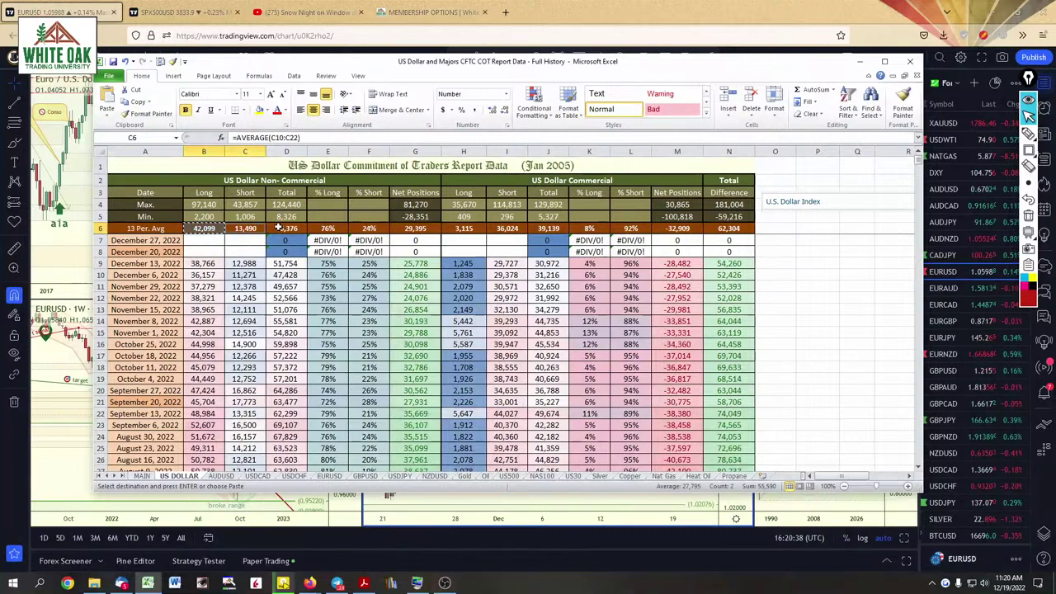
pyautogui.click(279, 228)
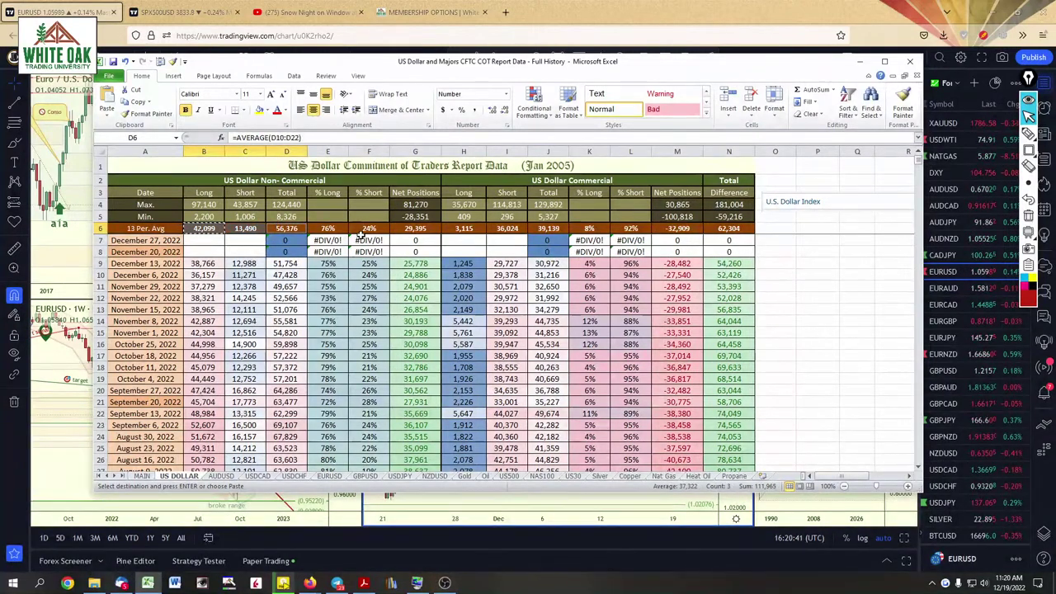
pyautogui.keyDown('ctrl'); pyautogui.click(416, 229); pyautogui.keyUp('ctrl')
pyautogui.keyDown('ctrl'); pyautogui.click(464, 229); pyautogui.keyUp('ctrl')
pyautogui.keyDown('ctrl'); pyautogui.click(507, 229); pyautogui.keyUp('ctrl')
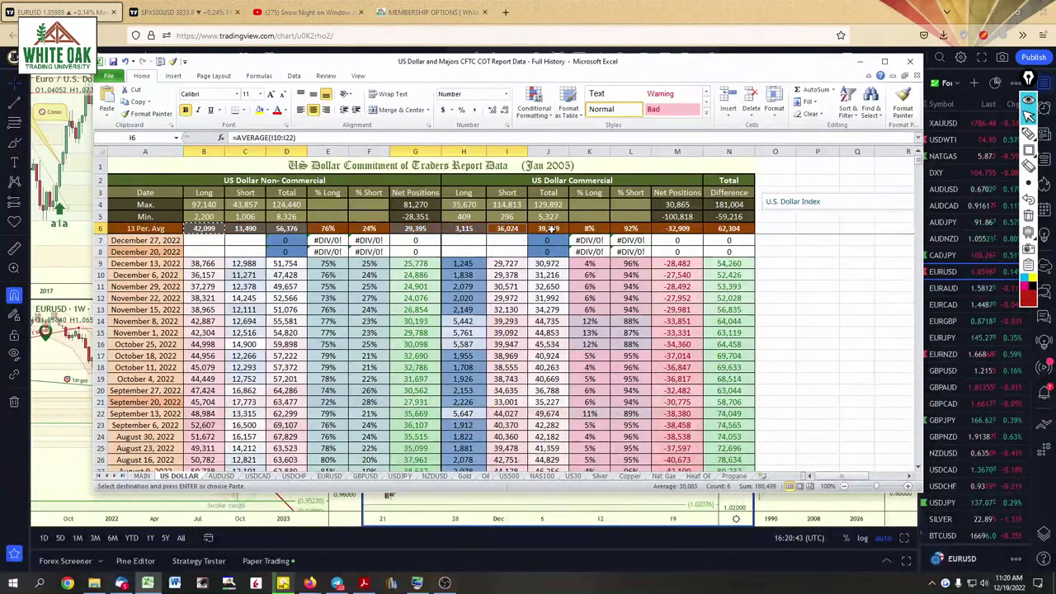
pyautogui.keyDown('ctrl'); pyautogui.click(551, 228); pyautogui.keyUp('ctrl')
pyautogui.keyDown('ctrl'); pyautogui.click(685, 229); pyautogui.keyUp('ctrl')
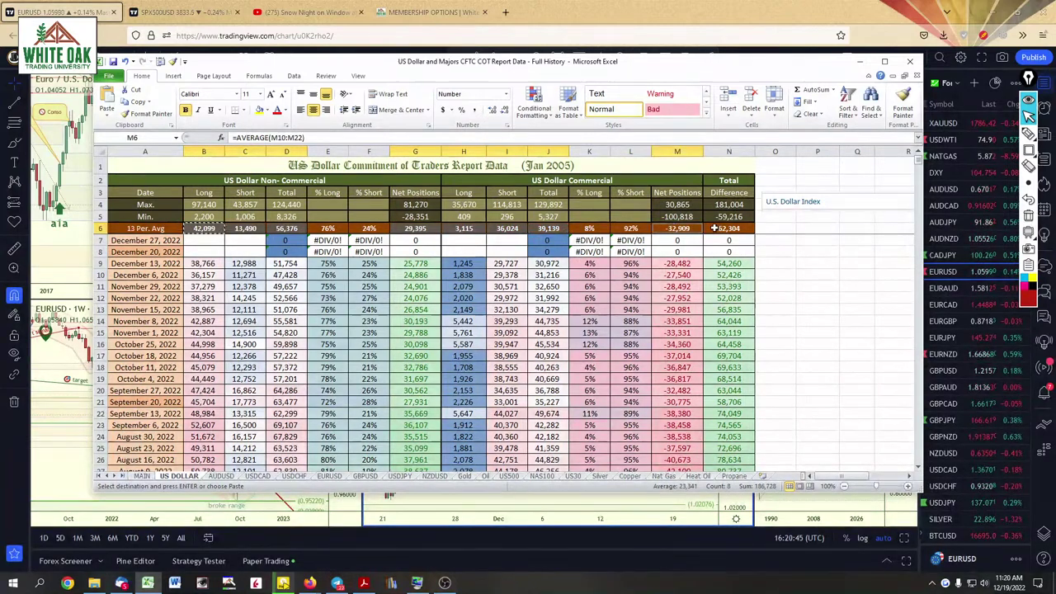
pyautogui.keyDown('ctrl'); pyautogui.click(714, 227); pyautogui.keyUp('ctrl')
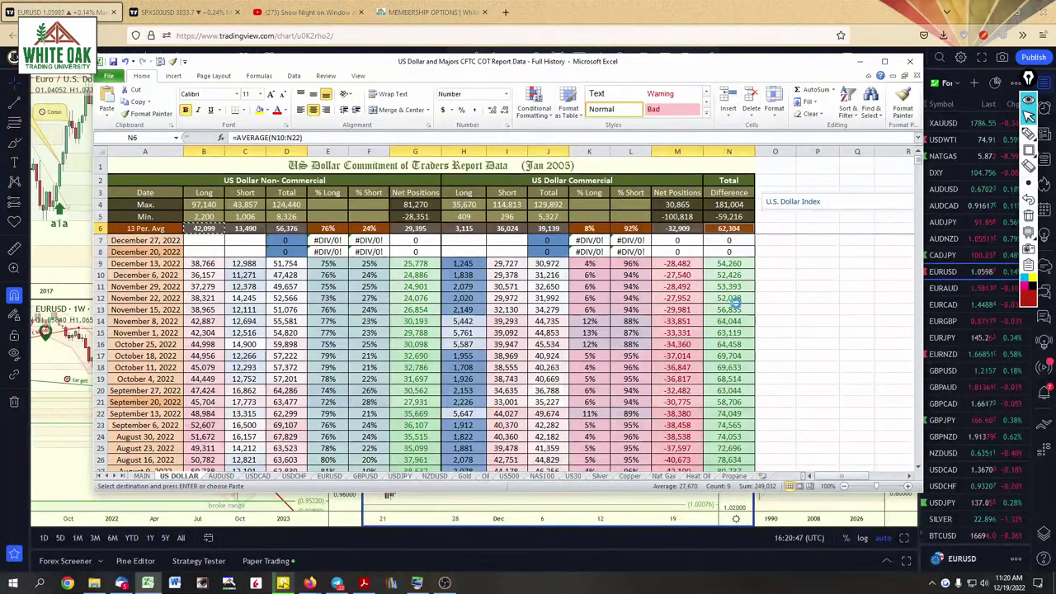
pyautogui.hotkey('ctrl', 'v')
# Check the average ranges in D6, G6, H6 and I6 of the 13 Per. Avg row
pyautogui.click(280, 229)
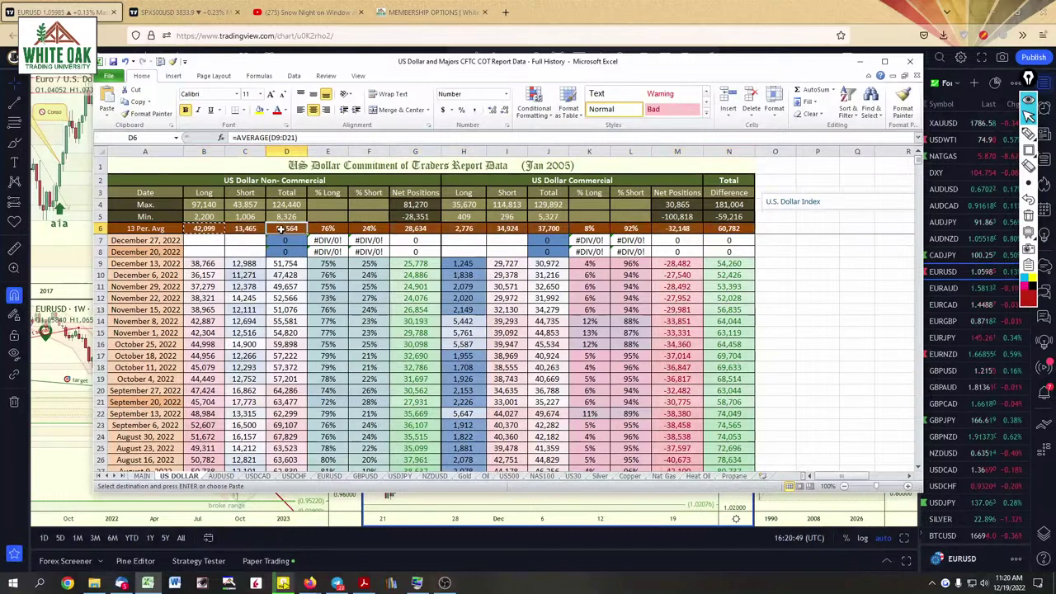
pyautogui.press('Escape')
pyautogui.click(421, 229)
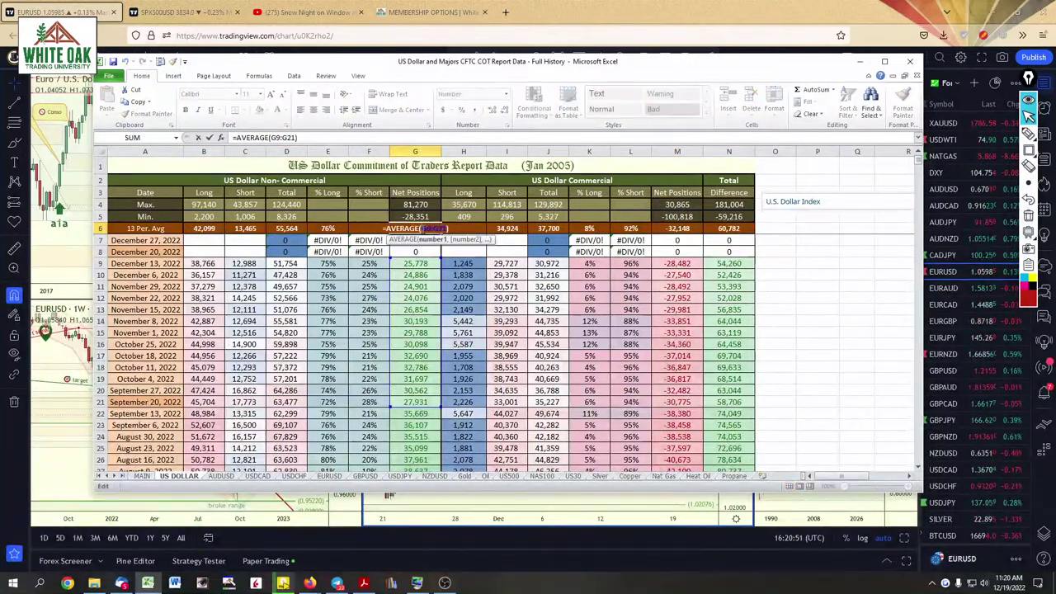
pyautogui.click(463, 229)
pyautogui.click(501, 230)
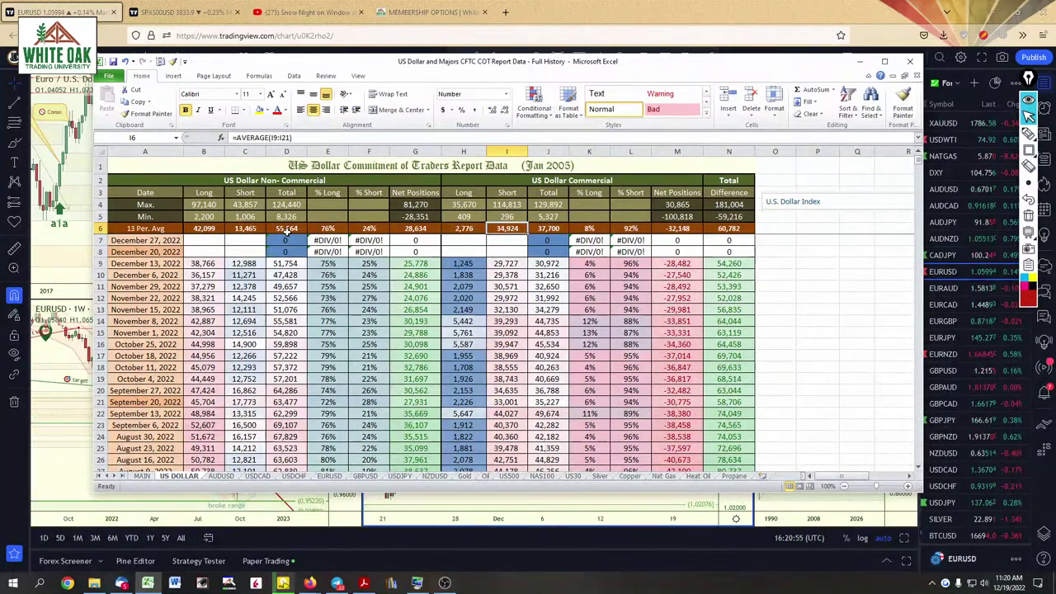
# Shift the non-commercial % Long average in E6 to cover E9:E21
pyautogui.click(332, 229)
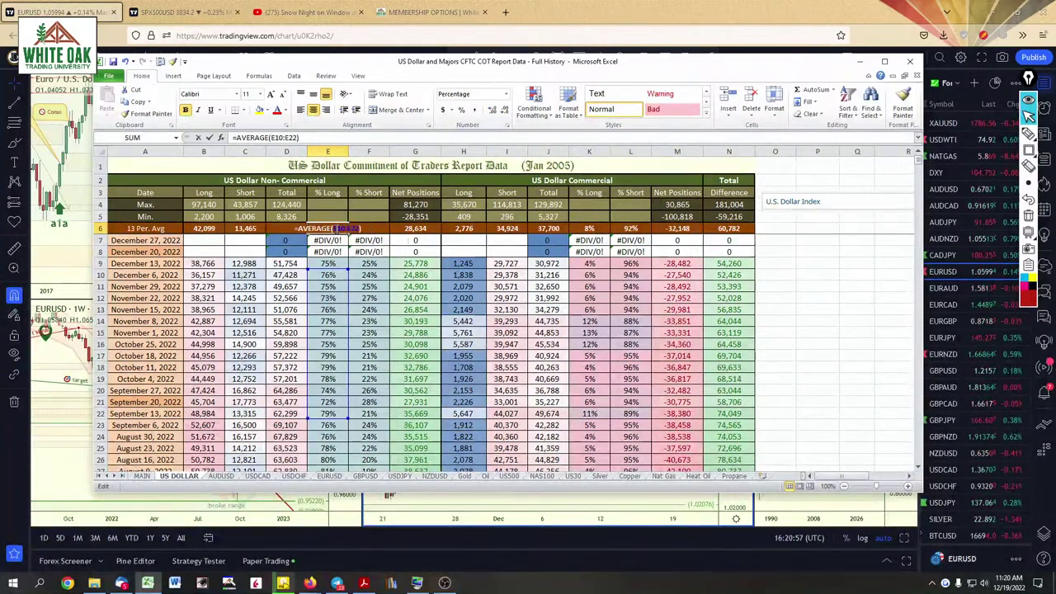
pyautogui.doubleClick(332, 230)
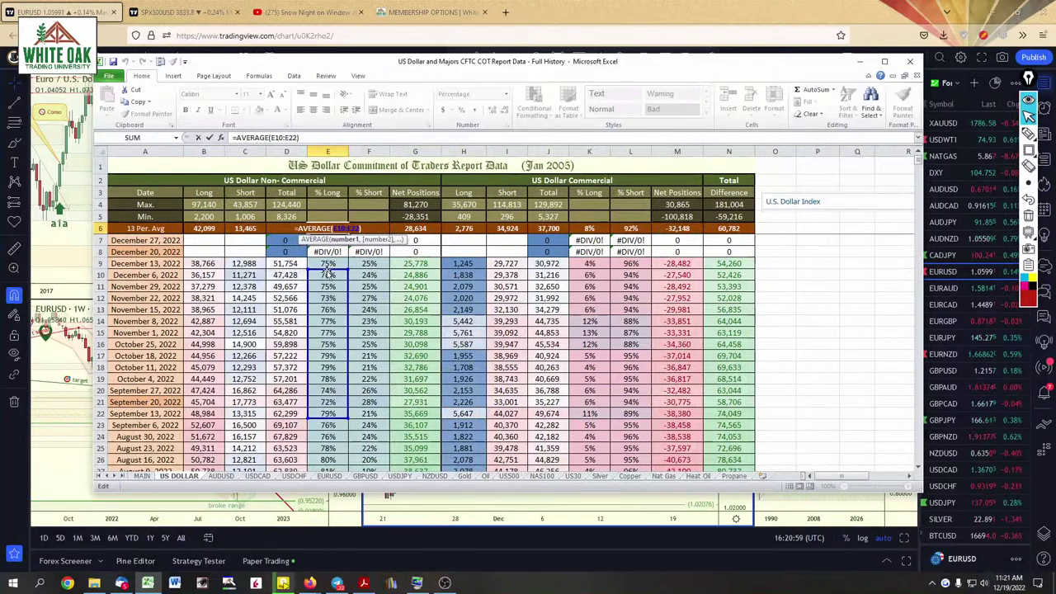
pyautogui.moveTo(328, 275); pyautogui.dragTo(328, 262)
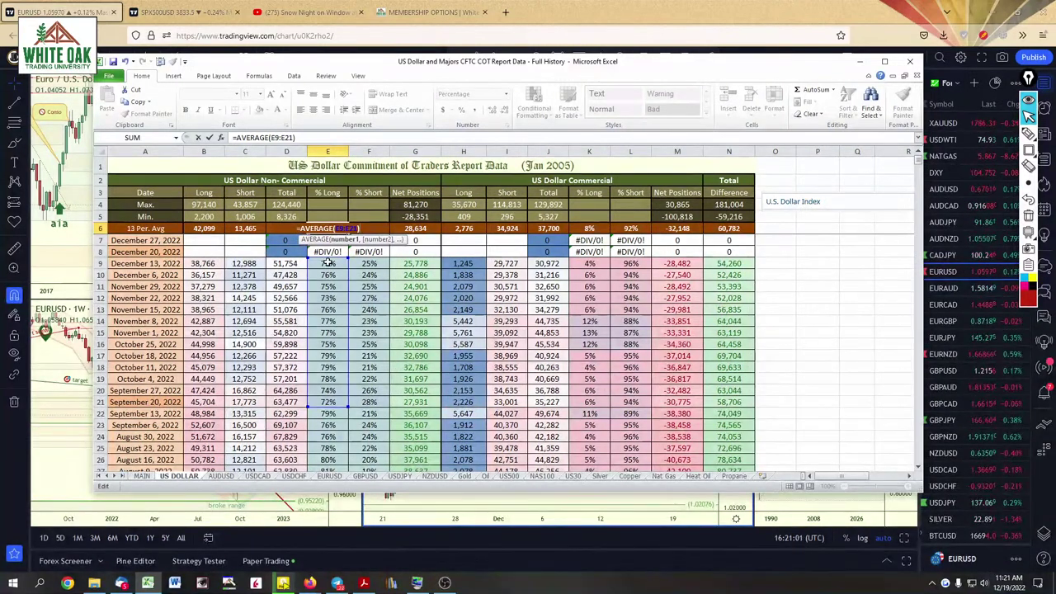
pyautogui.click(330, 229)
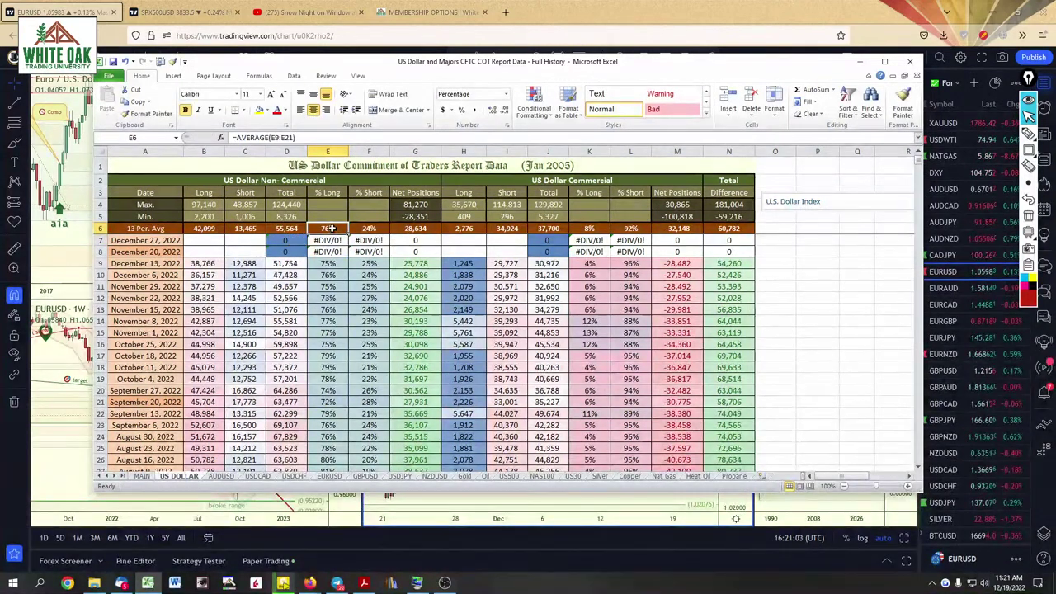
# Copy the E6 average formula into the remaining percentage averages F6, K6 and L6
pyautogui.hotkey('ctrl', 'c')
pyautogui.click(369, 229)
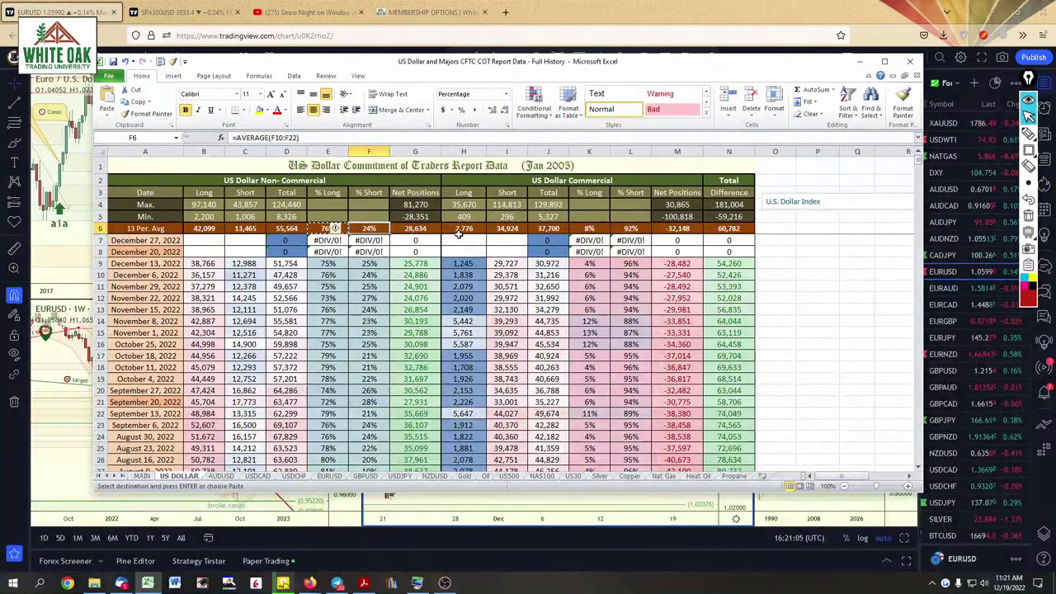
pyautogui.keyDown('ctrl'); pyautogui.click(589, 228); pyautogui.keyUp('ctrl')
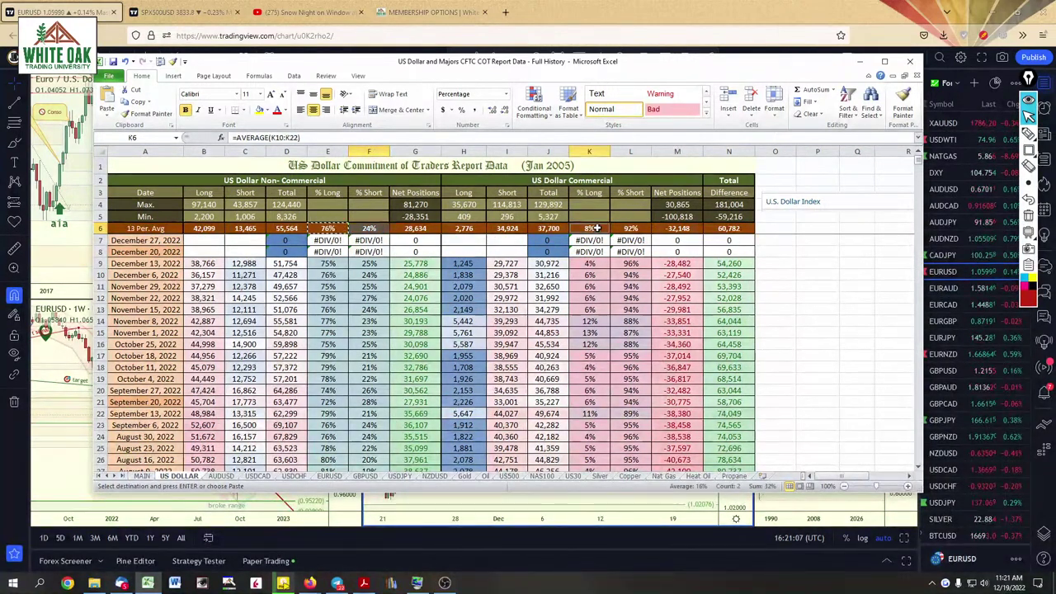
pyautogui.keyDown('ctrl'); pyautogui.click(631, 228); pyautogui.keyUp('ctrl')
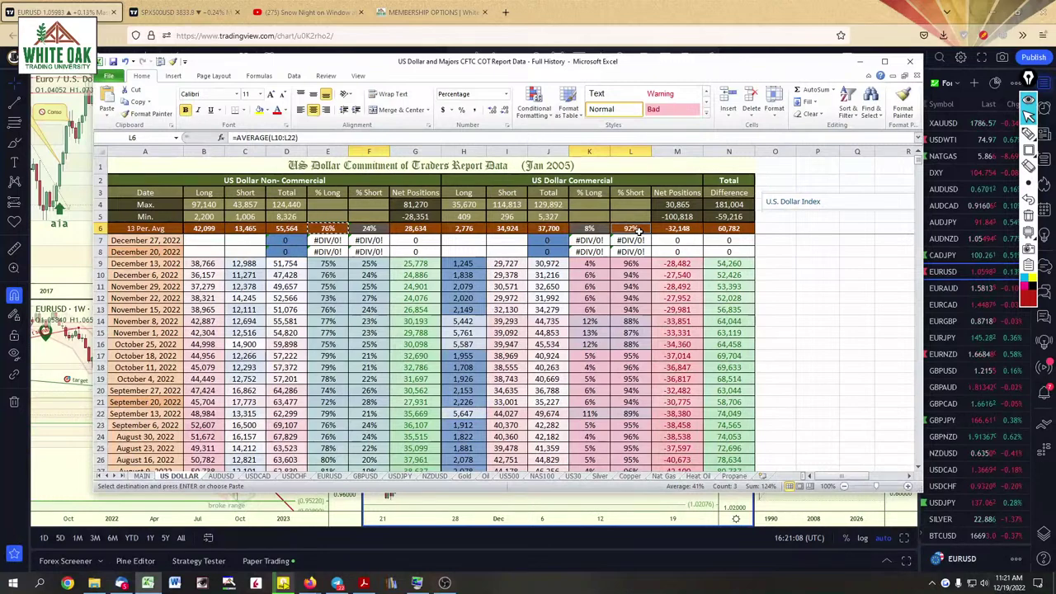
pyautogui.click(775, 274)
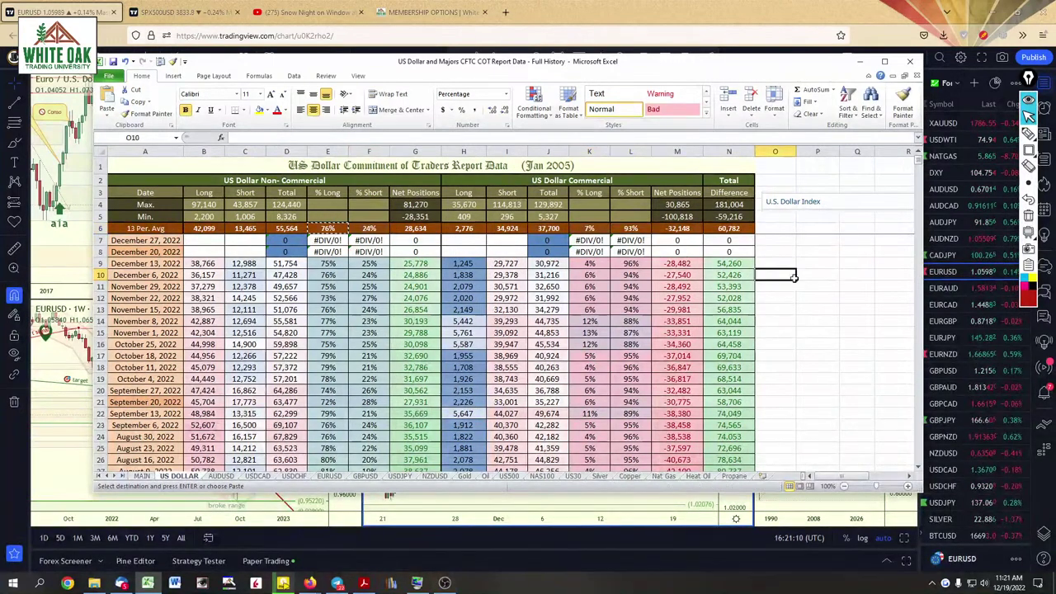
# Verify the commercial average formulas in L6, J6 and I6 without changing them
pyautogui.doubleClick(639, 228)
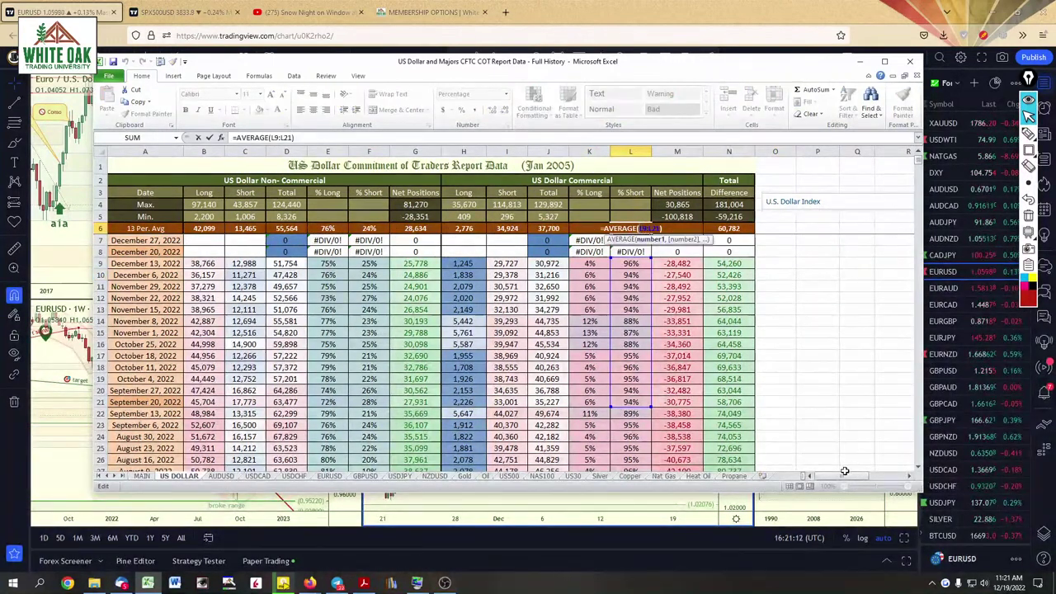
pyautogui.click(530, 227)
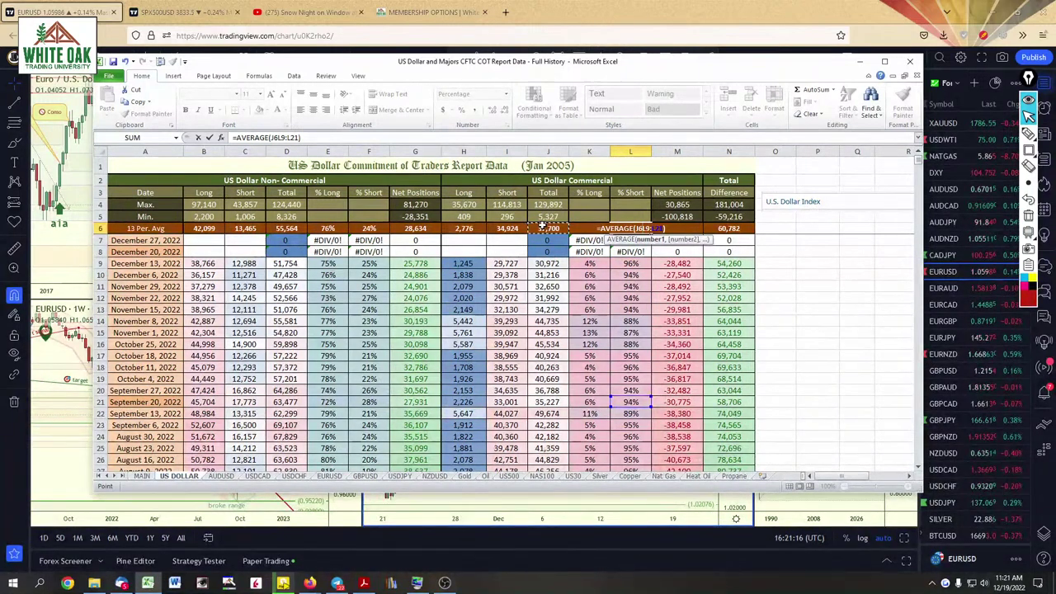
pyautogui.press('Escape')
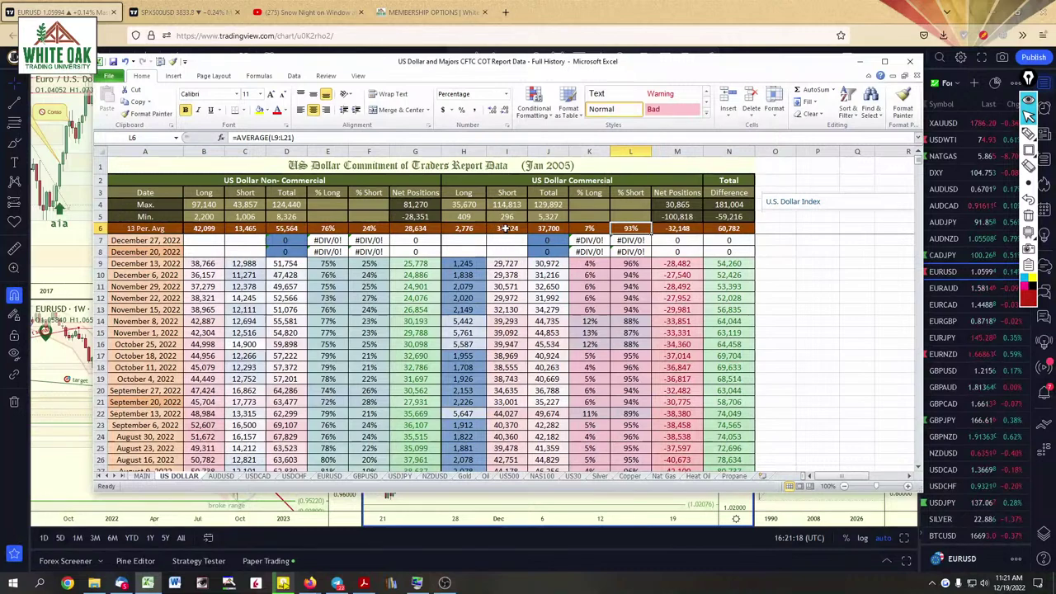
pyautogui.click(545, 228)
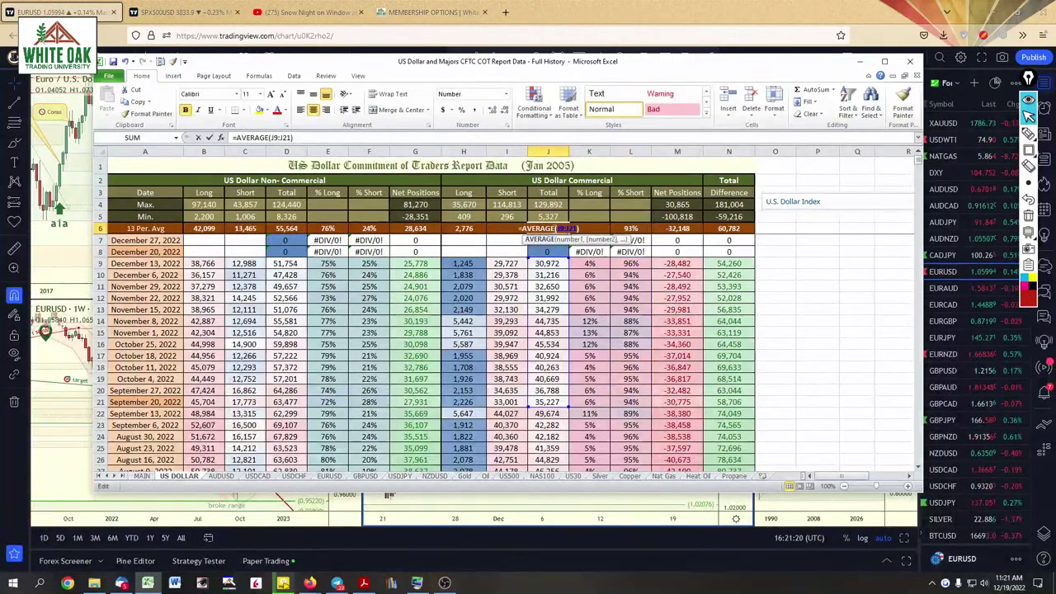
pyautogui.click(512, 231)
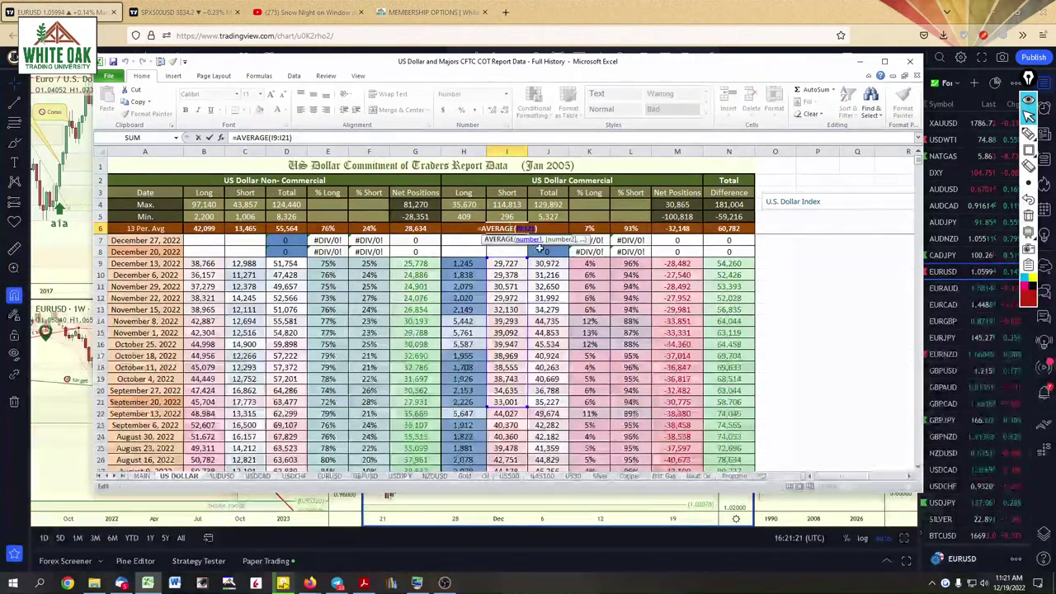
pyautogui.click(917, 468)
pyautogui.click(917, 469)
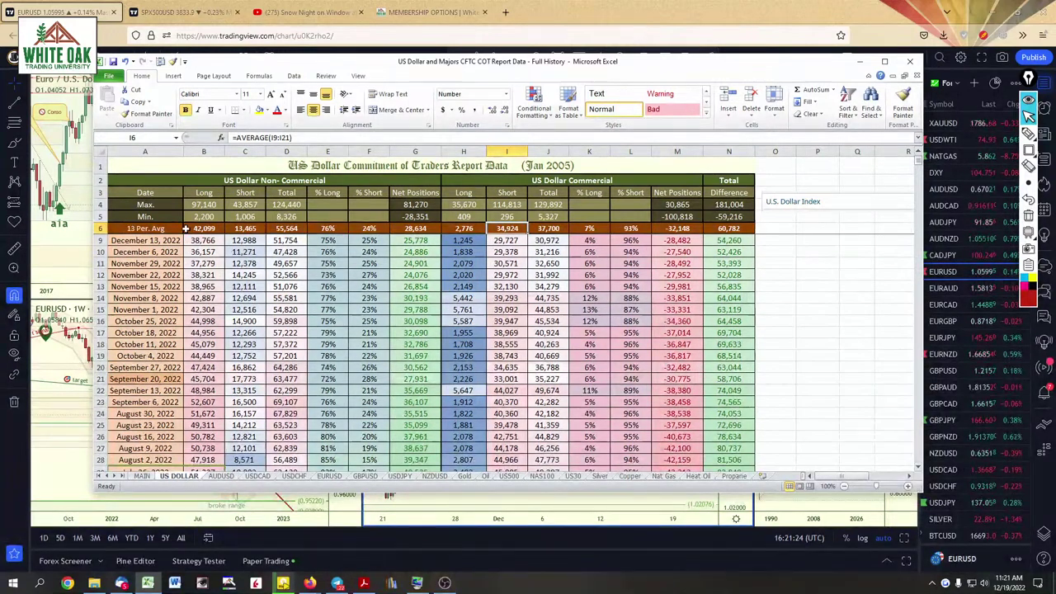
# Copy the 13 Per. Avg row A6:N6 from the US DOLLAR sheet and paste it over row 6 of the AUDUSD sheet
pyautogui.moveTo(145, 229); pyautogui.dragTo(743, 230)
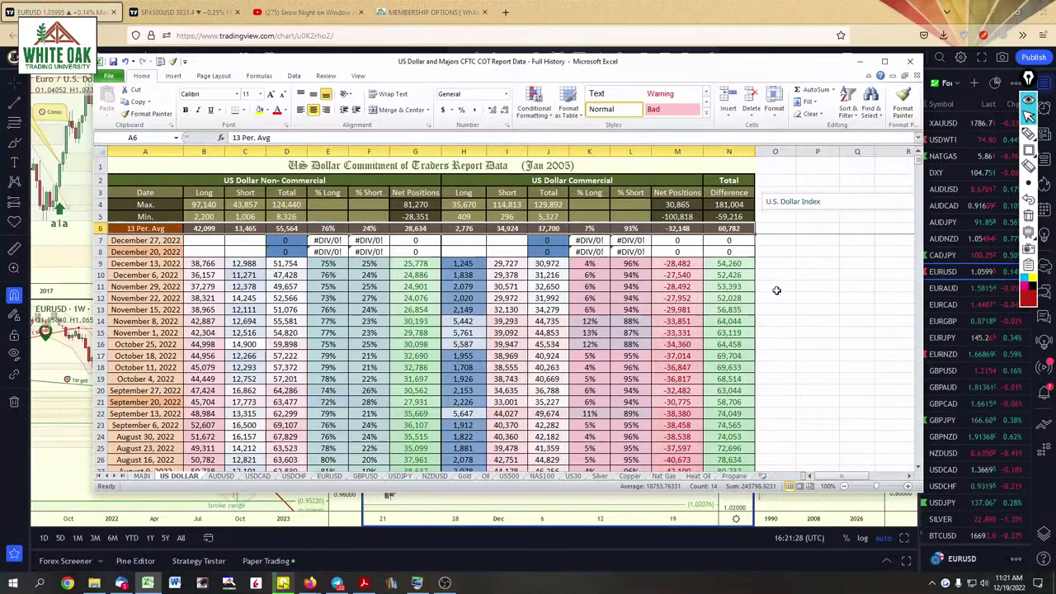
pyautogui.hotkey('ctrl', 'c')
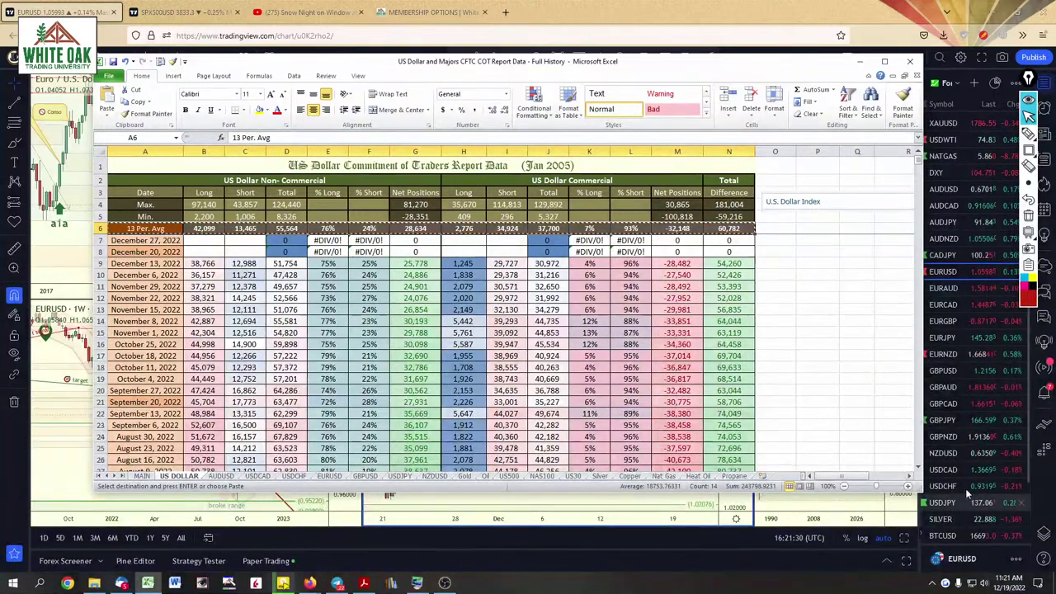
pyautogui.scroll(-1, 529, 371)
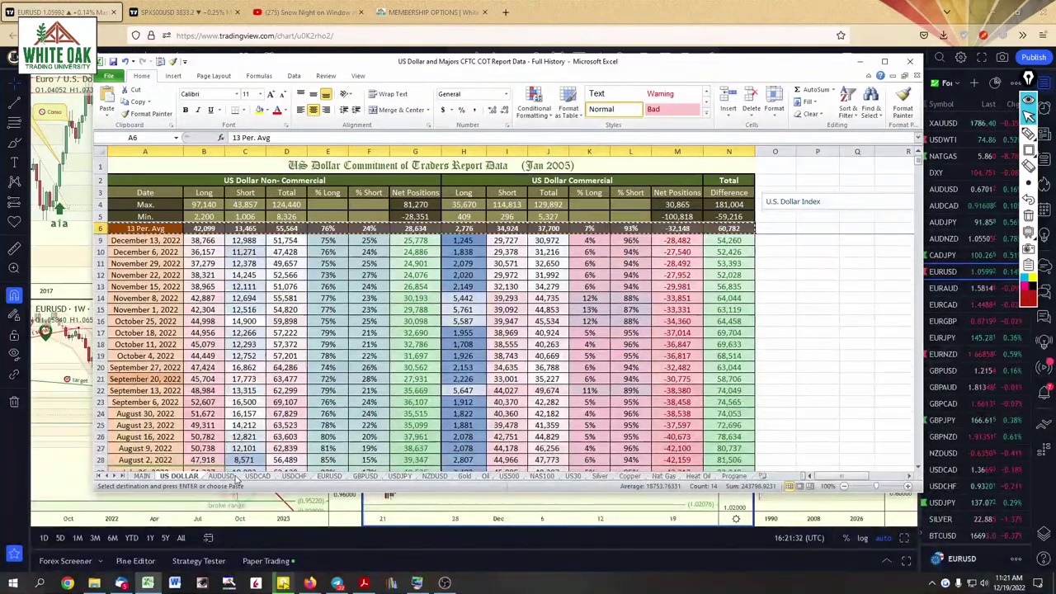
pyautogui.click(222, 477)
pyautogui.click(145, 226)
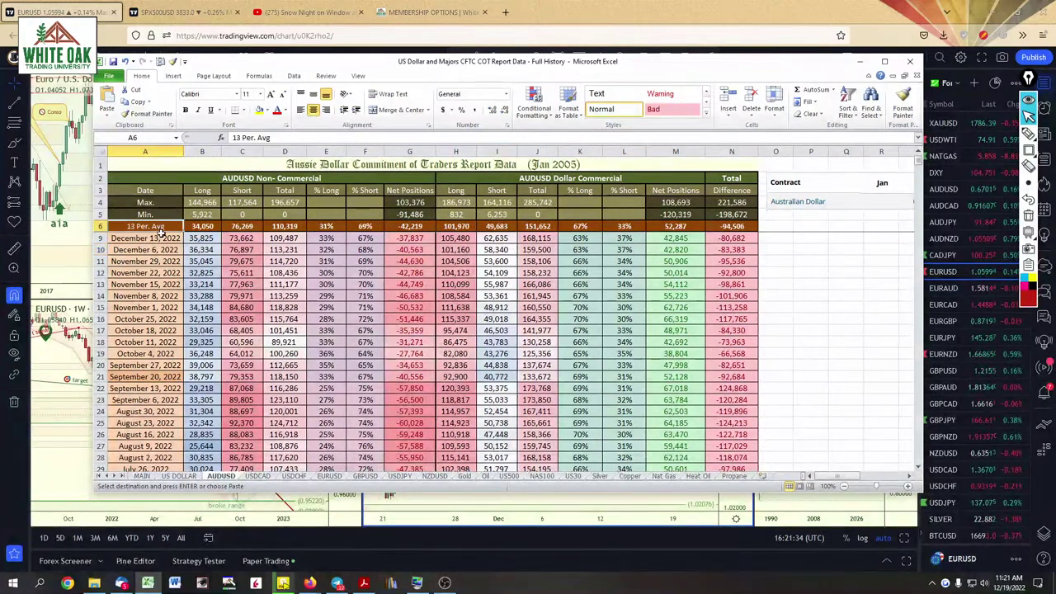
pyautogui.hotkey('ctrl', 'v')
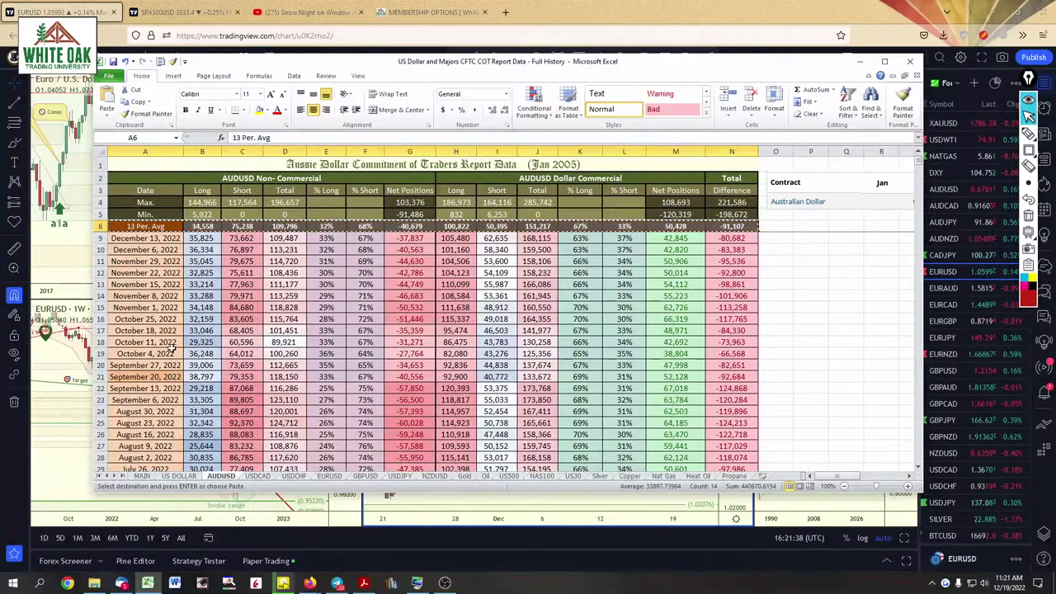
# Paste the copied 13 Per. Avg row over row 6 of the USDCAD and USDCHF sheets
pyautogui.click(258, 476)
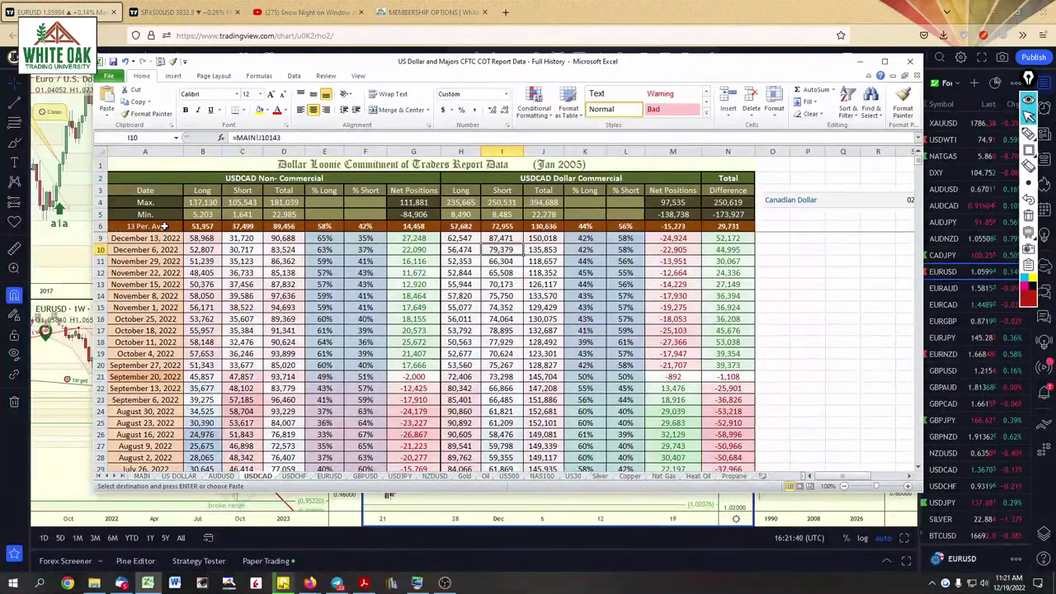
pyautogui.hotkey('ctrl', 'v')
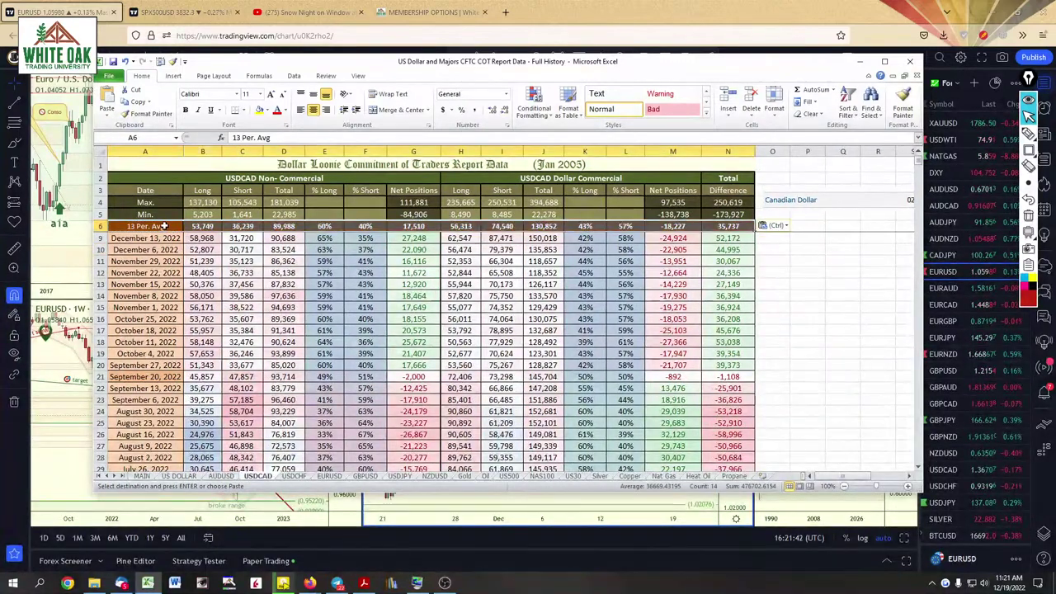
pyautogui.click(294, 478)
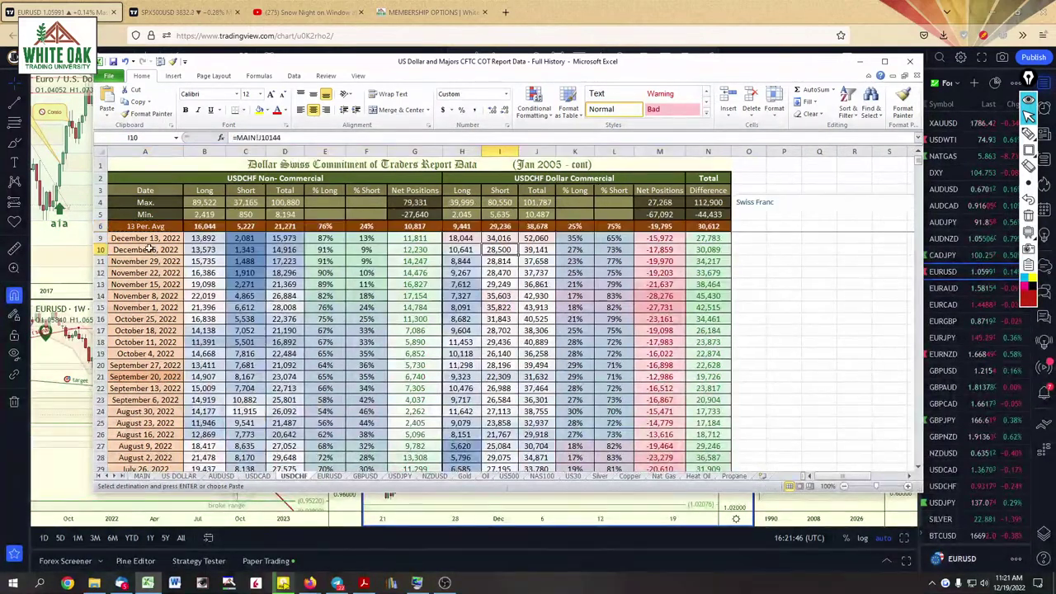
pyautogui.click(144, 226)
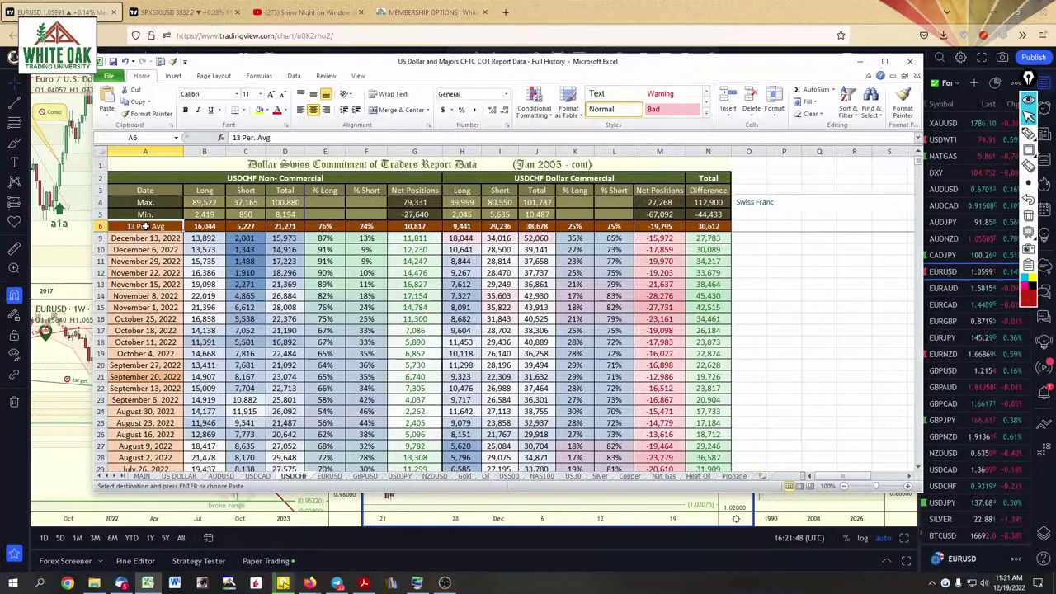
pyautogui.hotkey('ctrl', 'v')
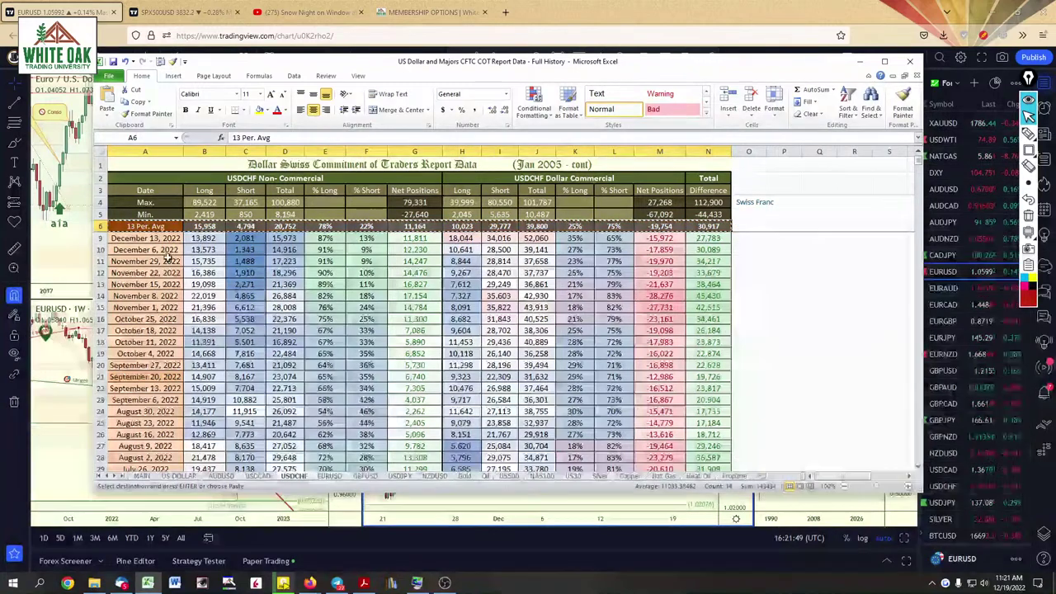
# Paste the copied 13 Per. Avg row over row 6 of the EURUSD and GBPUSD sheets
pyautogui.click(328, 477)
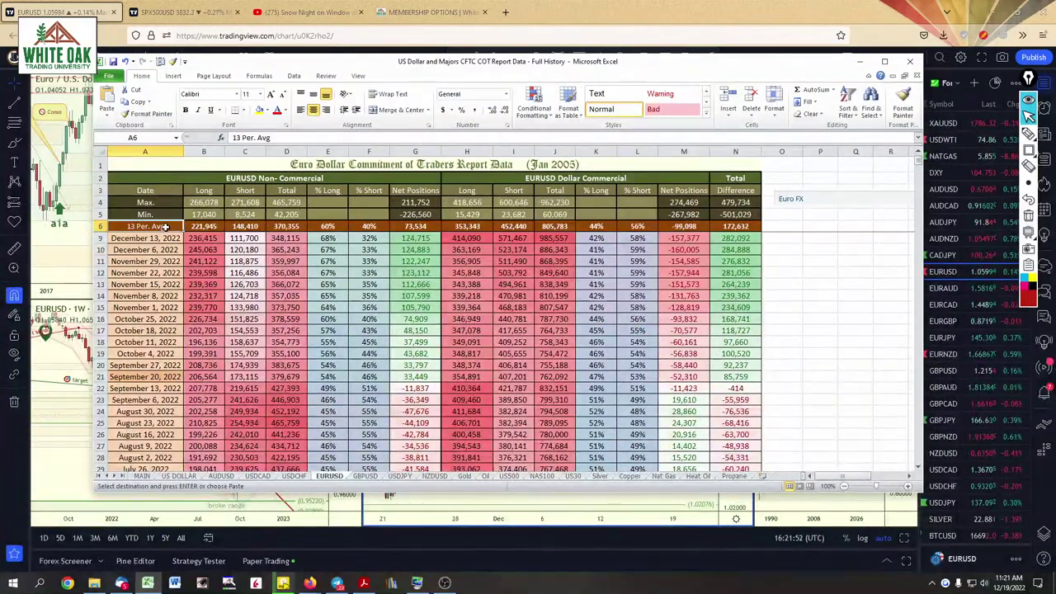
pyautogui.click(367, 477)
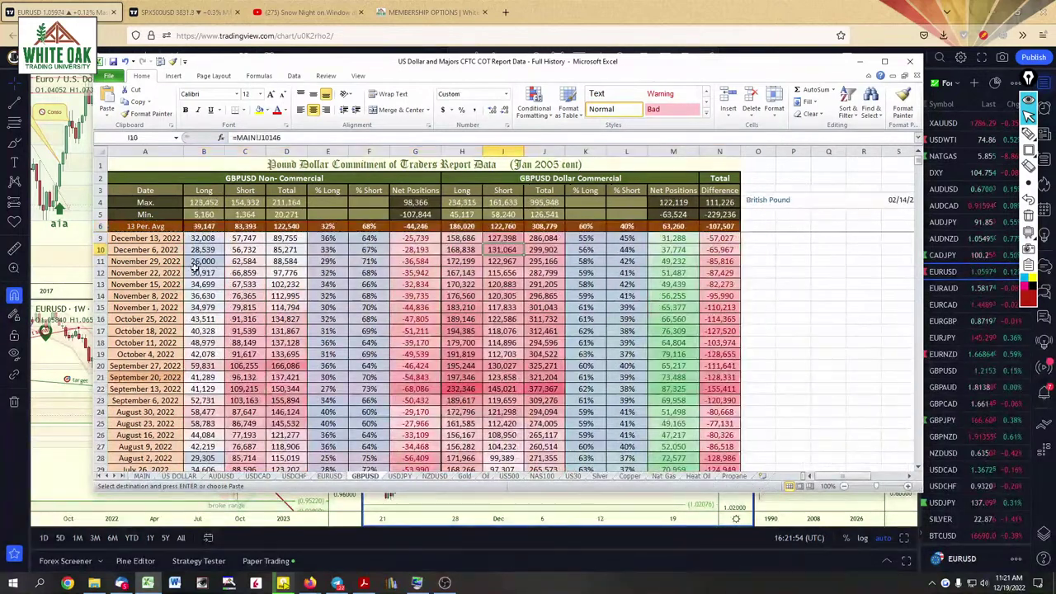
pyautogui.click(169, 227)
pyautogui.hotkey('ctrl', 'v')
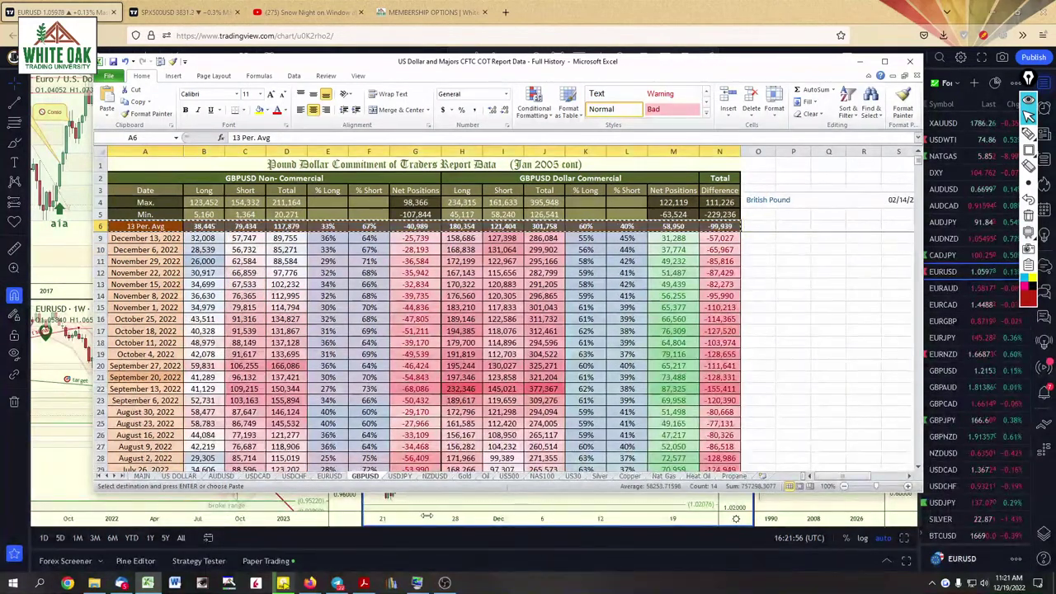
# Paste the copied 13 Per. Avg row over row 6 of the USDJPY and NZDUSD sheets
pyautogui.click(400, 477)
pyautogui.click(176, 236)
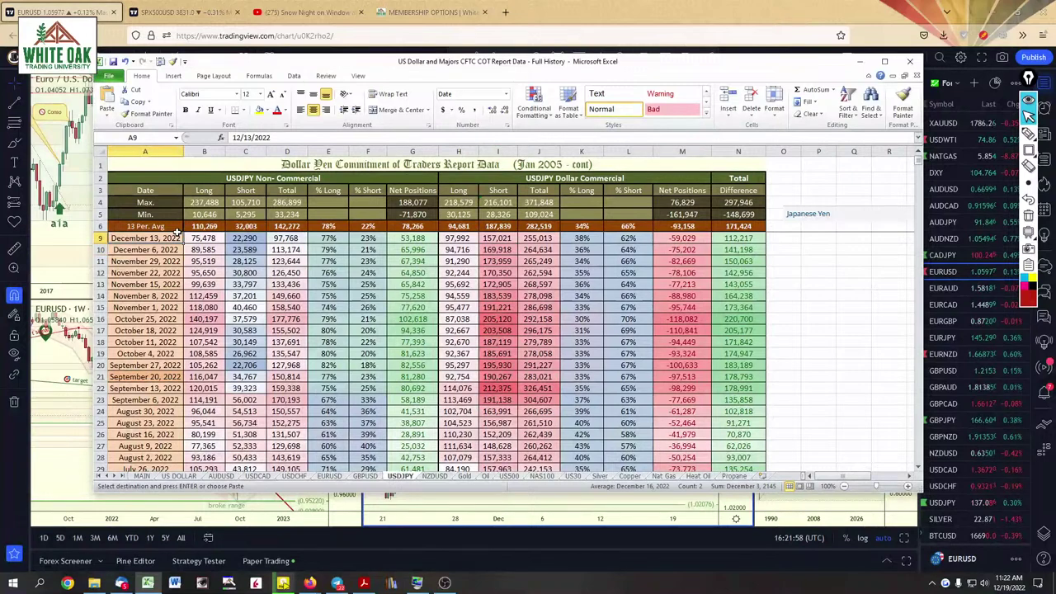
pyautogui.click(175, 227)
pyautogui.hotkey('ctrl', 'v')
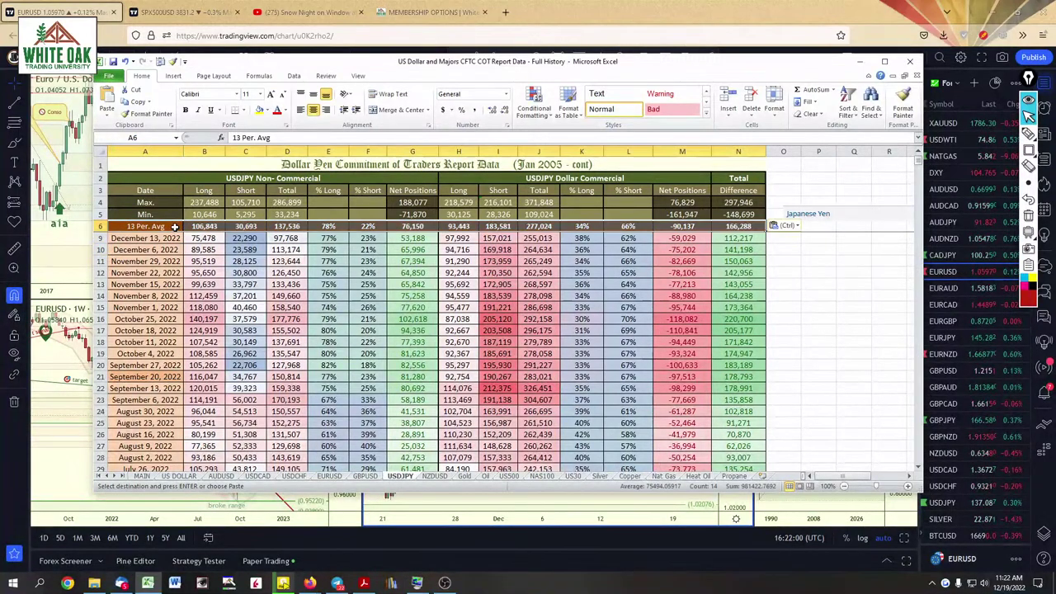
pyautogui.click(435, 477)
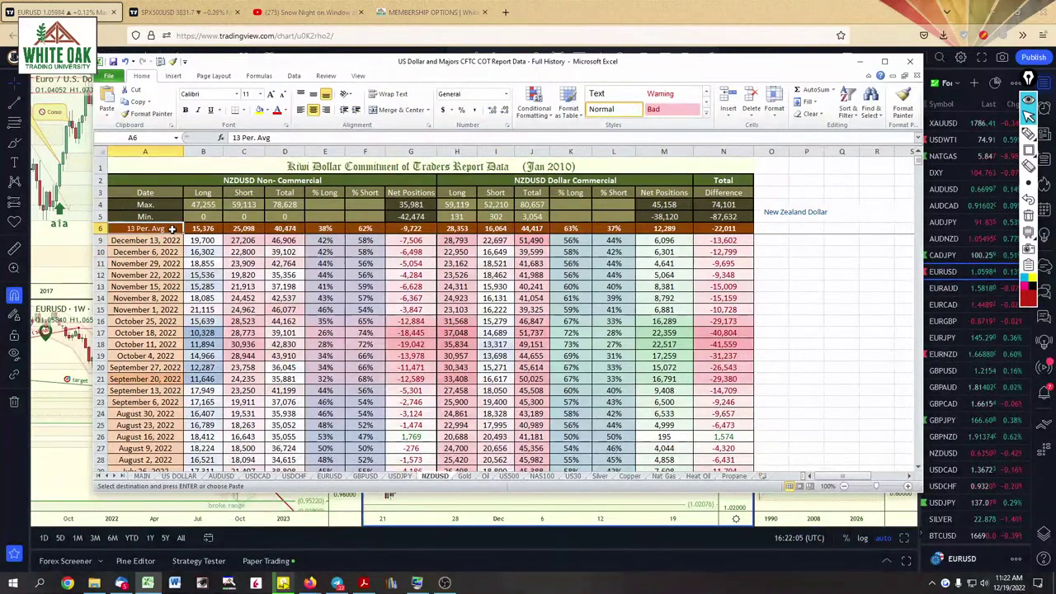
# Paste the copied 13 Per. Avg row over row 6 of the Gold and Oil sheets
pyautogui.hotkey('ctrl', 'pagedown')
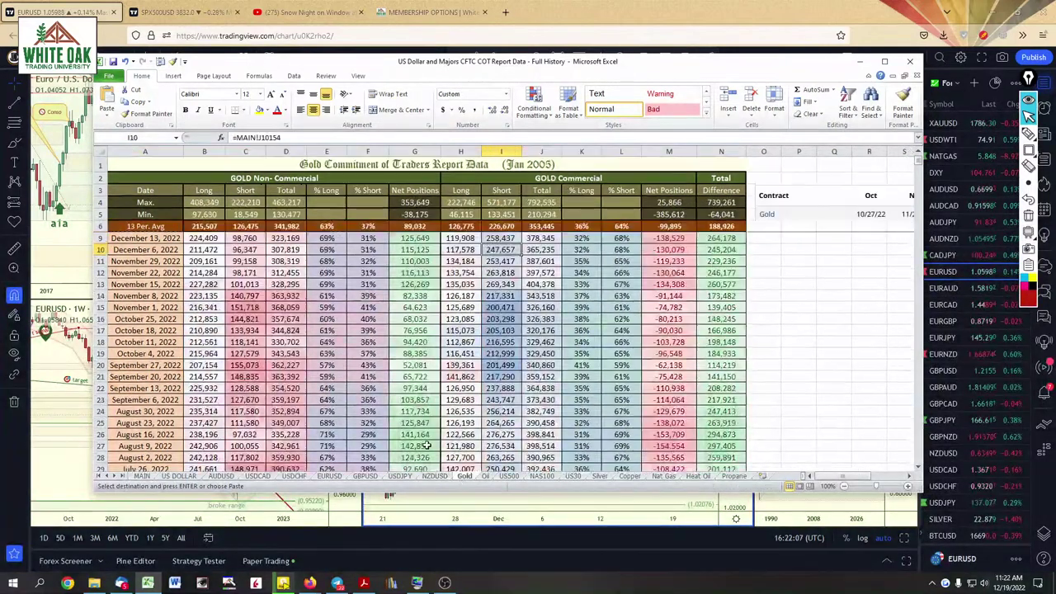
pyautogui.click(141, 226)
pyautogui.hotkey('ctrl', 'v')
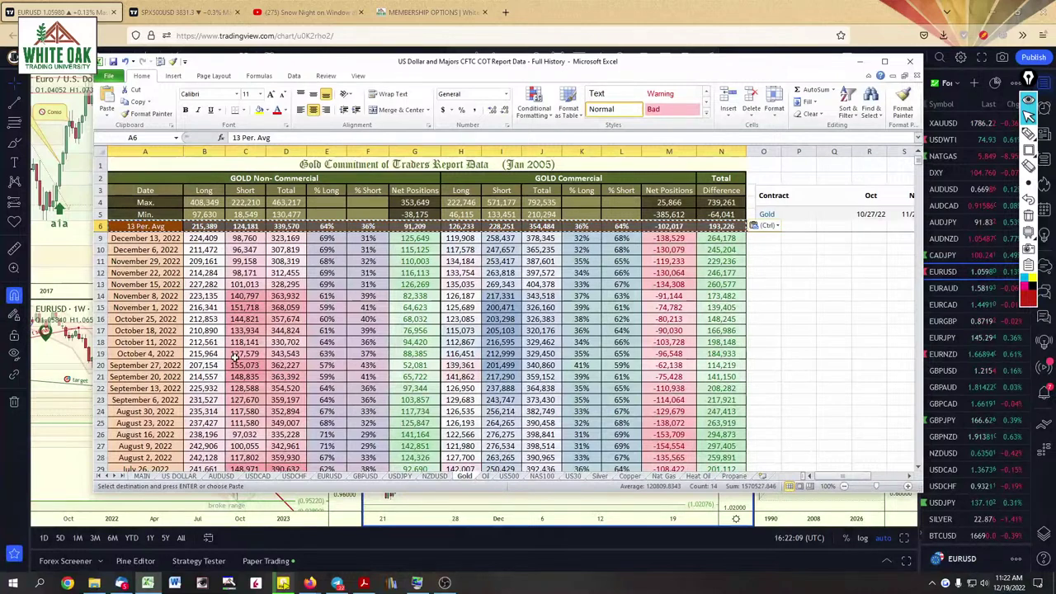
pyautogui.click(485, 477)
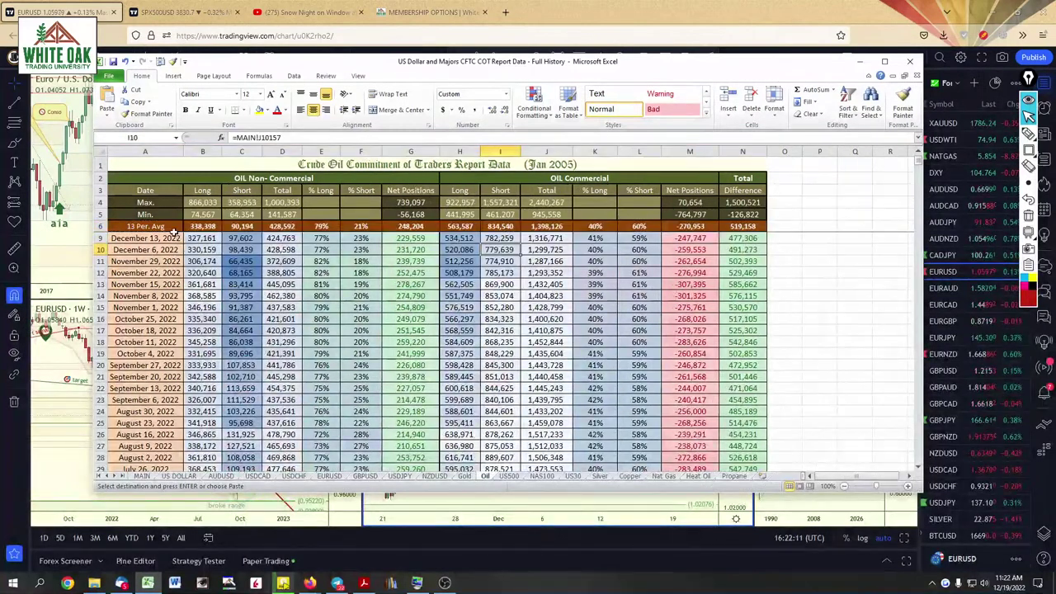
pyautogui.click(168, 225)
pyautogui.hotkey('ctrl', 'v')
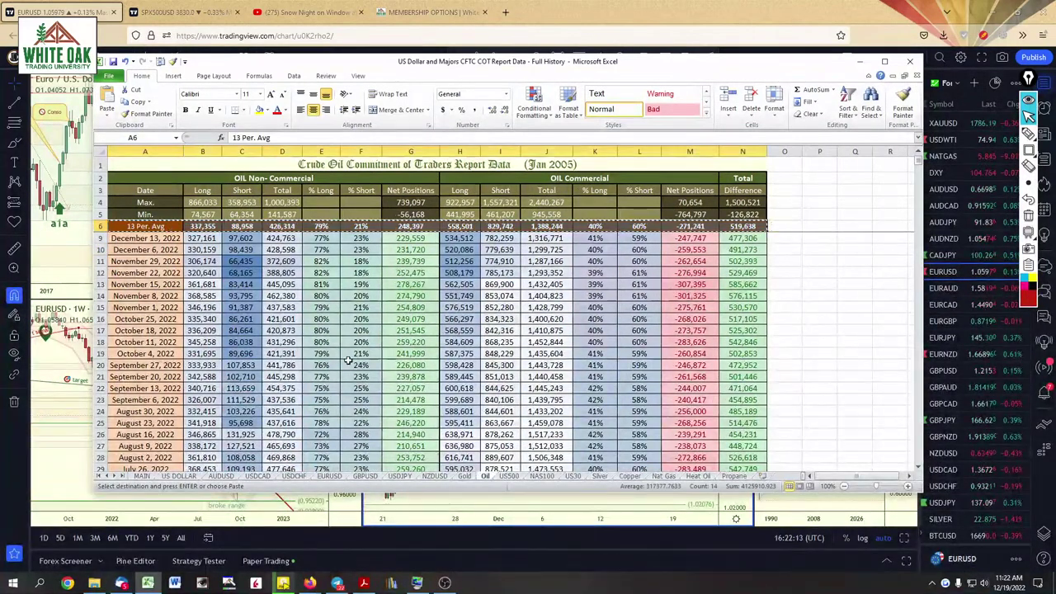
# Paste the copied 13 Per. Avg row over row 6 of the US500 and NAS100 sheets
pyautogui.click(508, 477)
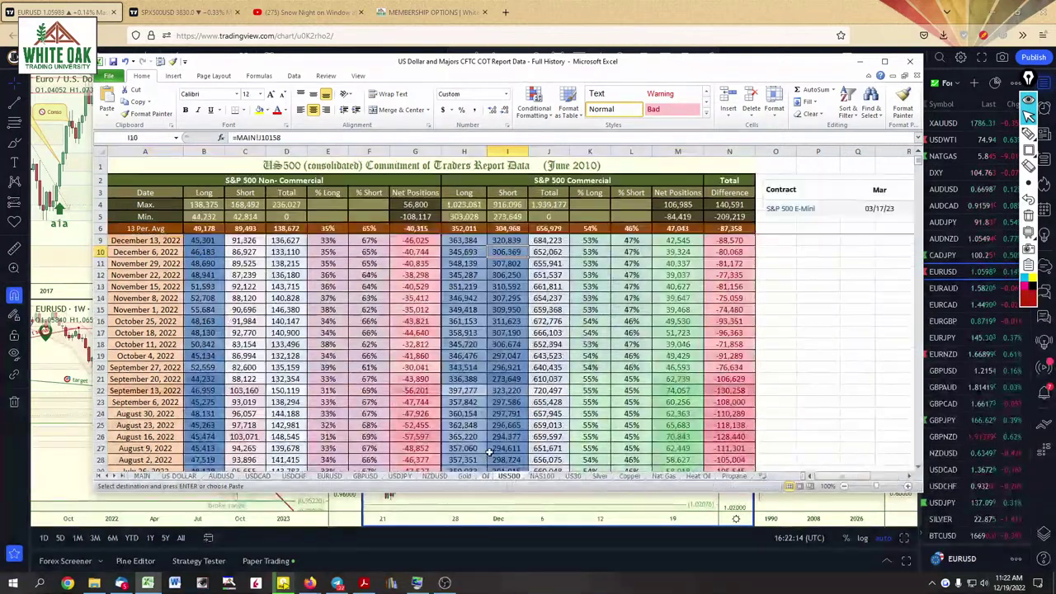
pyautogui.click(177, 229)
pyautogui.hotkey('ctrl', 'v')
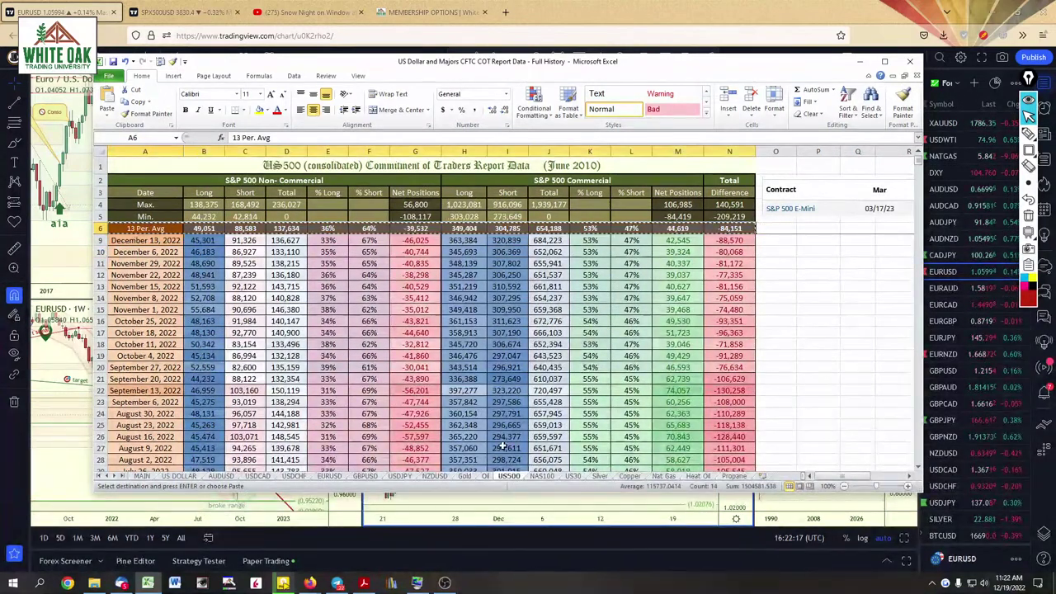
pyautogui.click(541, 477)
pyautogui.click(176, 229)
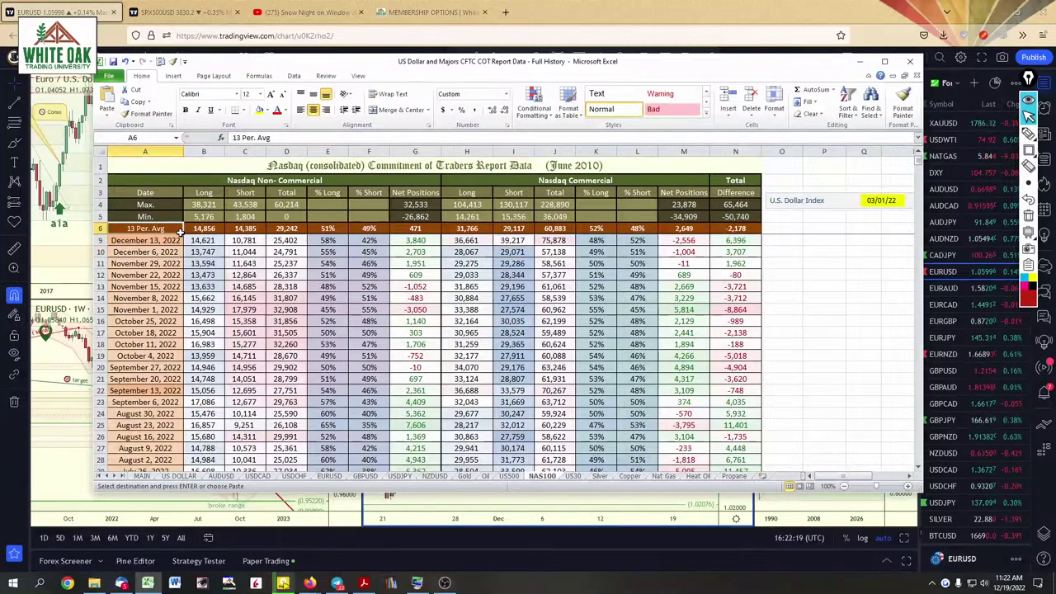
pyautogui.hotkey('ctrl', 'v')
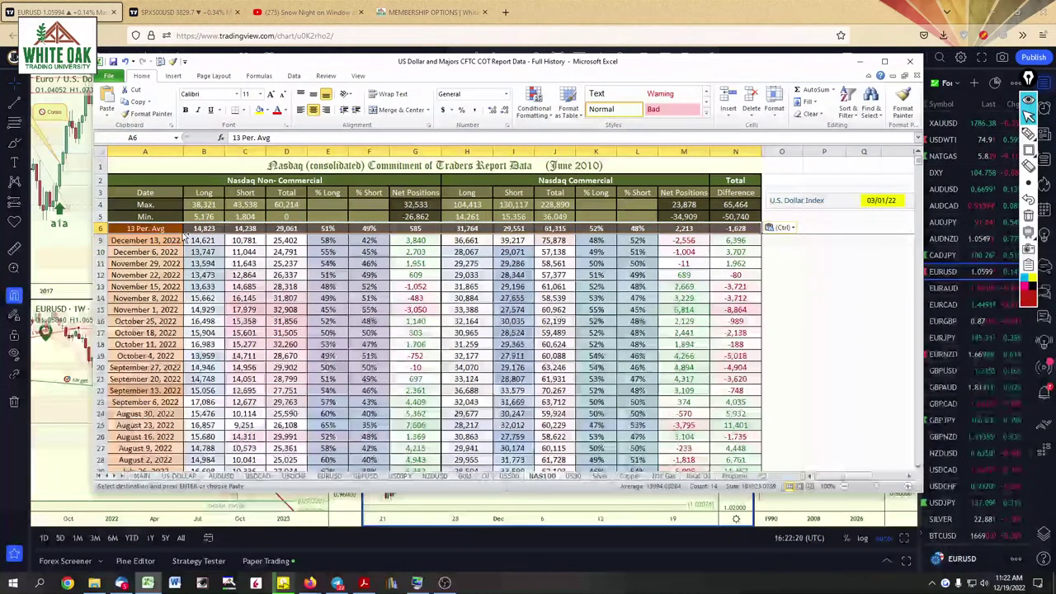
# Paste the copied 13 Per. Avg row over row 6 of the US30 sheet and deselect it
pyautogui.click(572, 477)
pyautogui.click(142, 228)
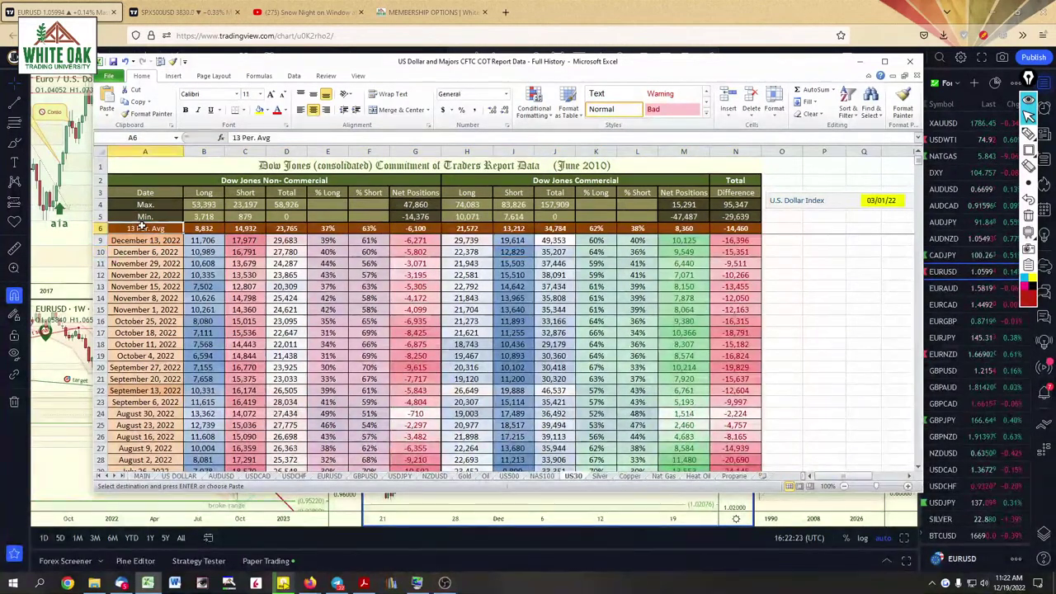
pyautogui.hotkey('ctrl', 'v')
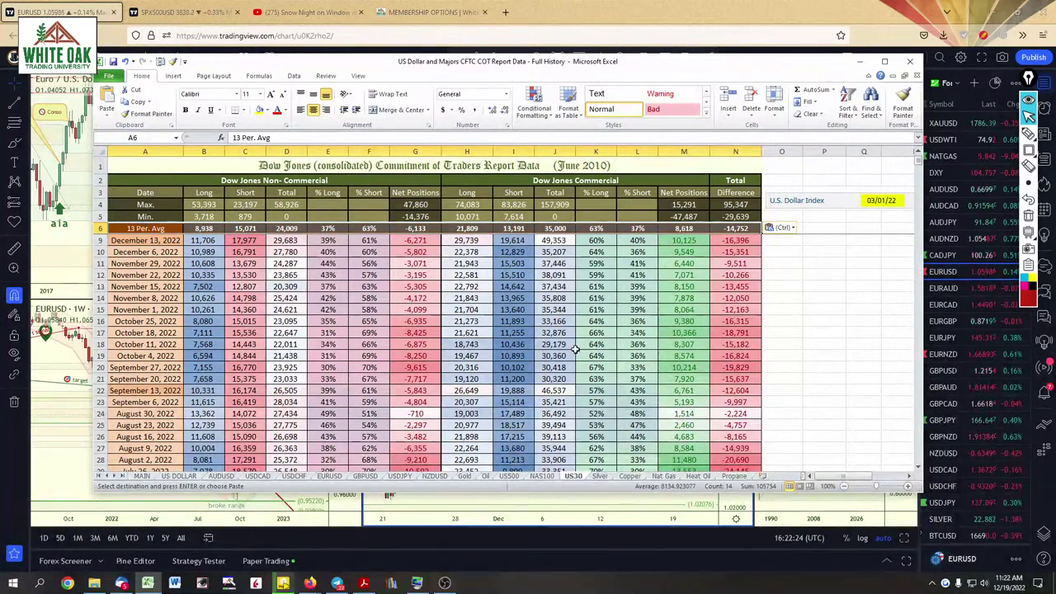
pyautogui.click(838, 320)
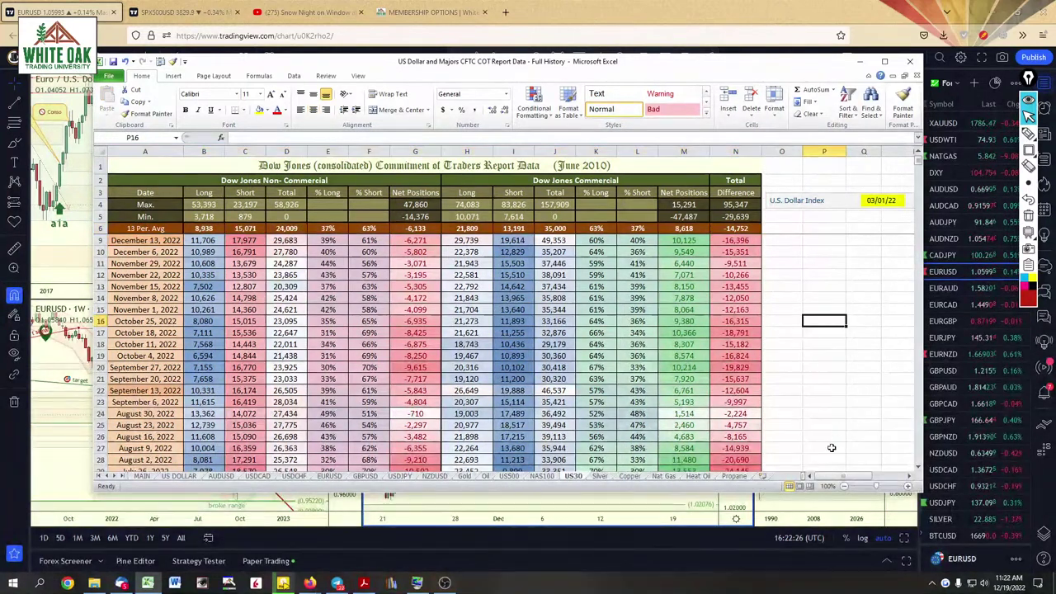
# Return to the US DOLLAR sheet and save the workbook
pyautogui.click(178, 476)
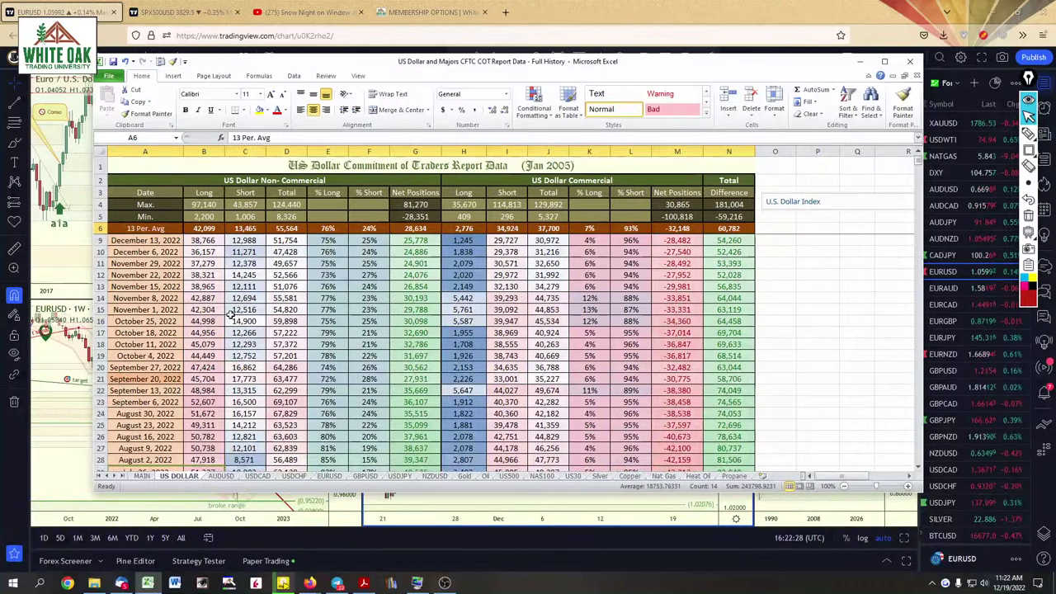
pyautogui.click(113, 62)
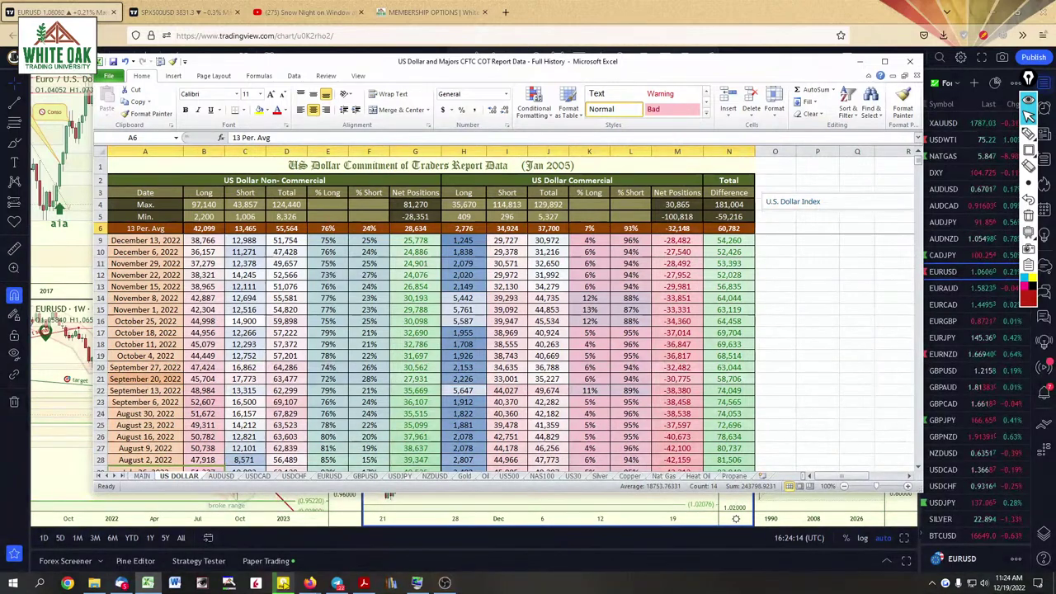
# Examine the conditional formatting color scales available for cell B9 on the US DOLLAR sheet without applying one
pyautogui.click(203, 240)
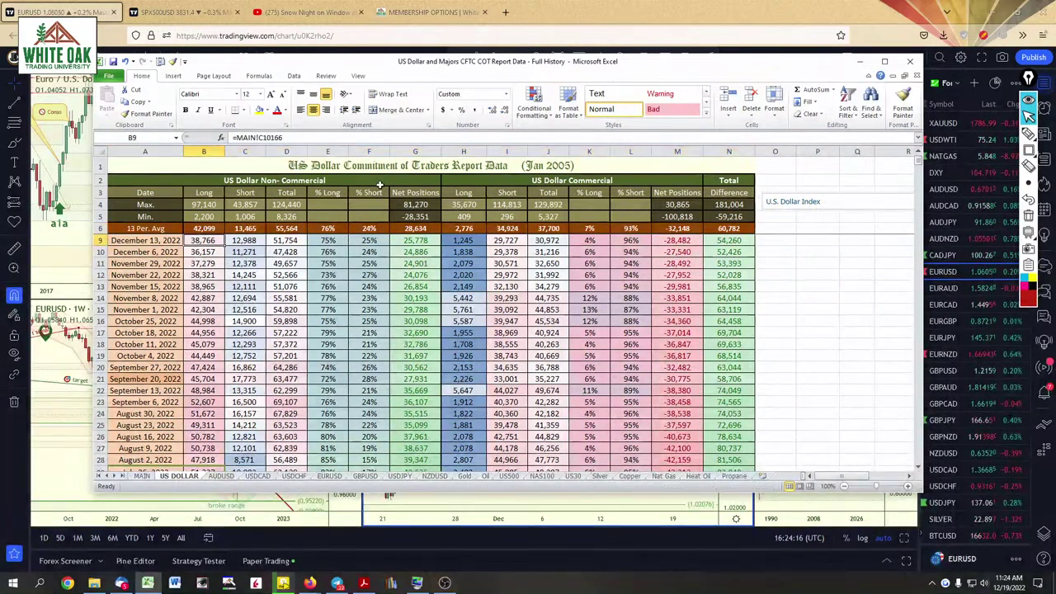
pyautogui.click(534, 106)
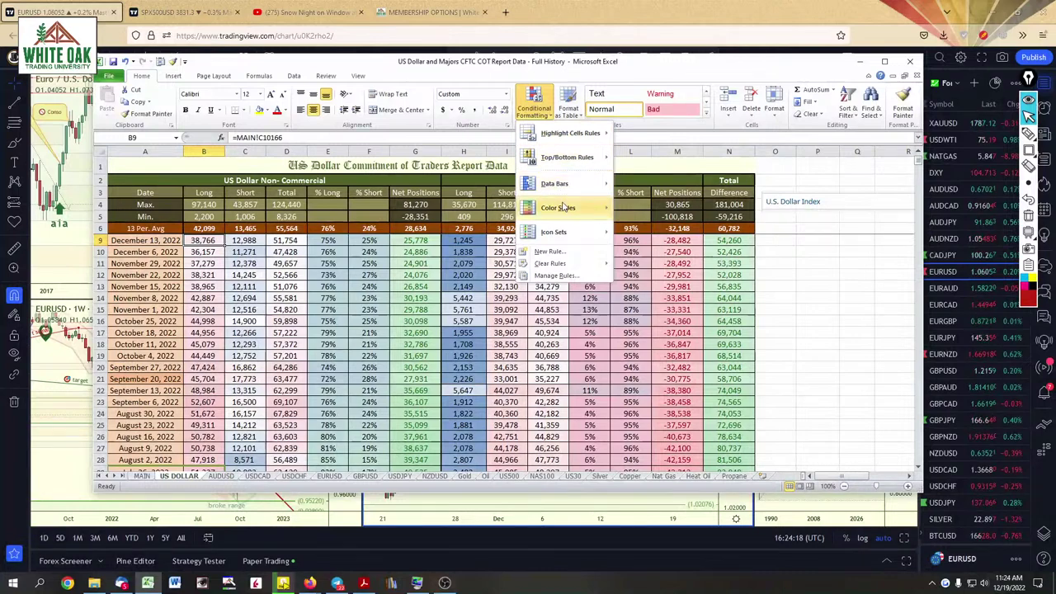
pyautogui.moveTo(562, 207)
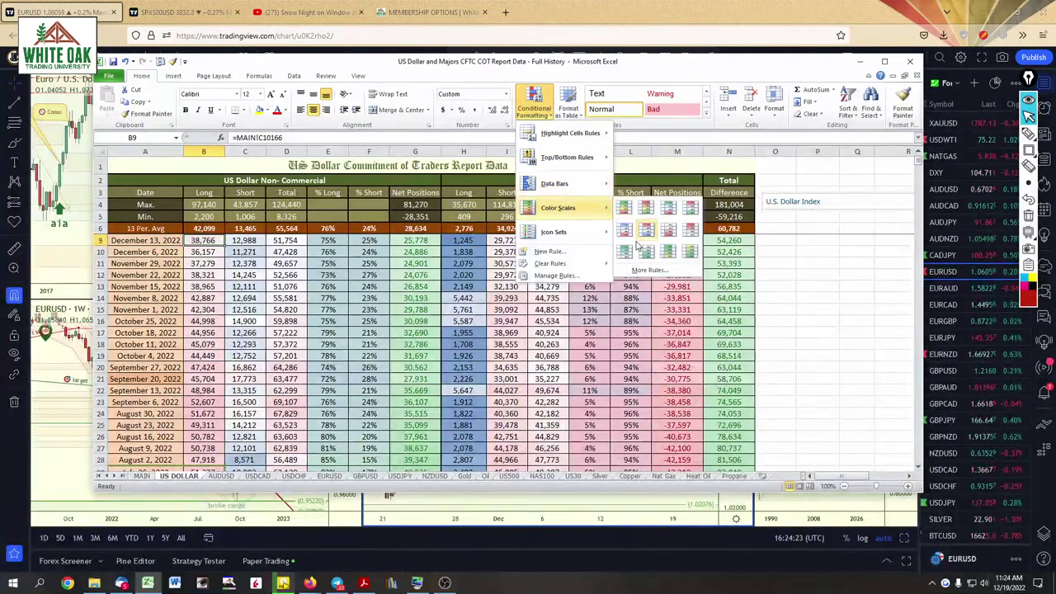
pyautogui.click(213, 240)
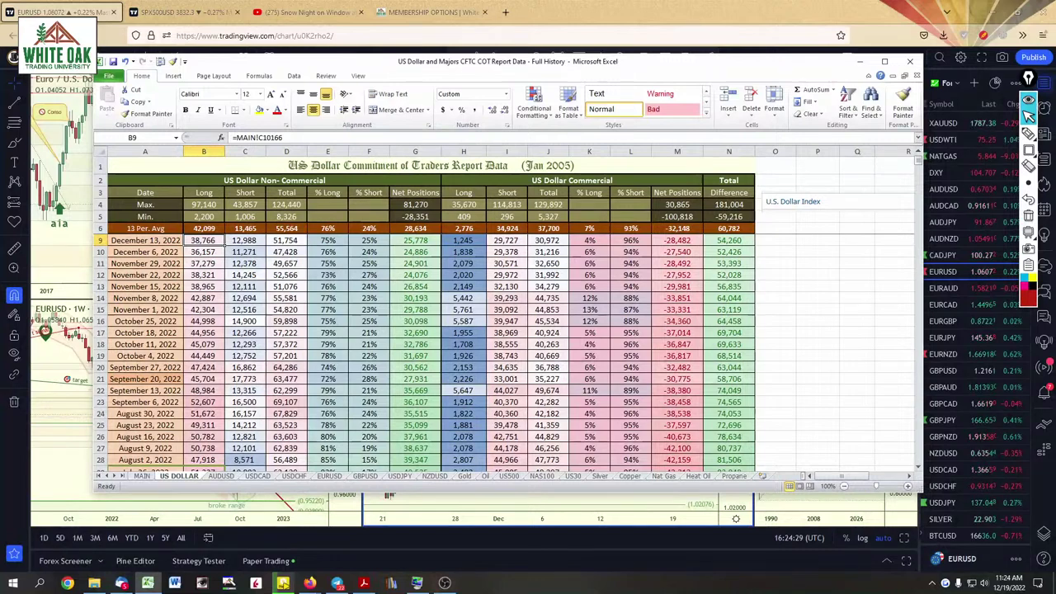
pyautogui.scroll(-2, 507, 346)
pyautogui.scroll(3, 507, 346)
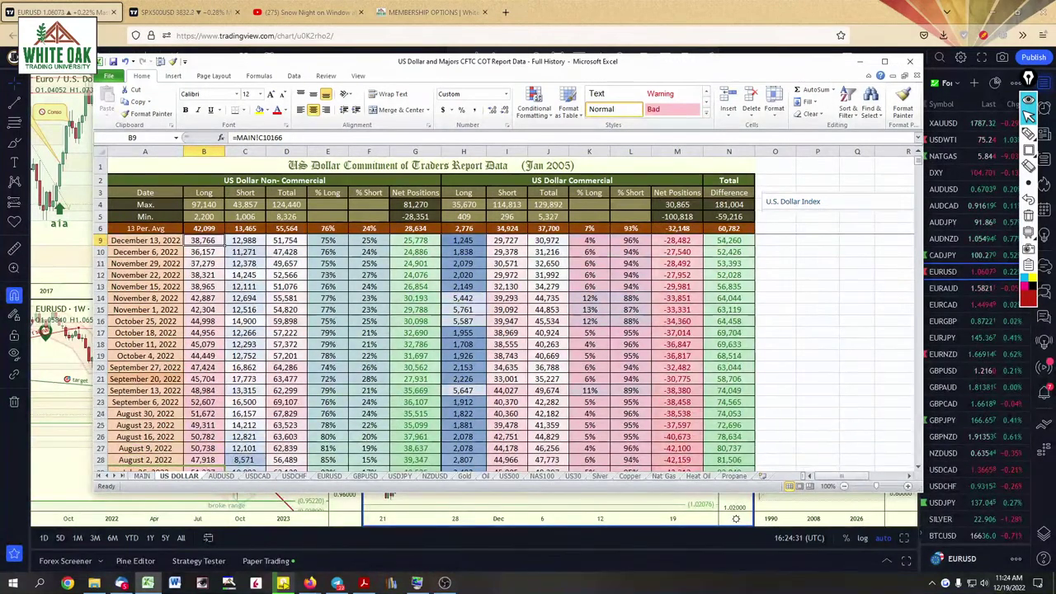
pyautogui.scroll(-1, 507, 347)
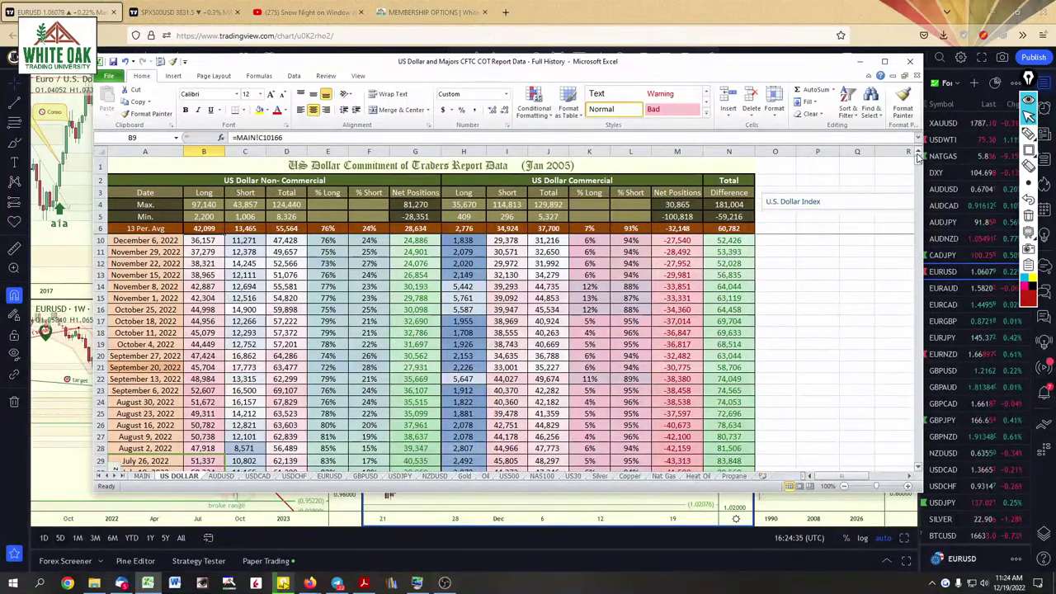
pyautogui.scroll(1, 612, 276)
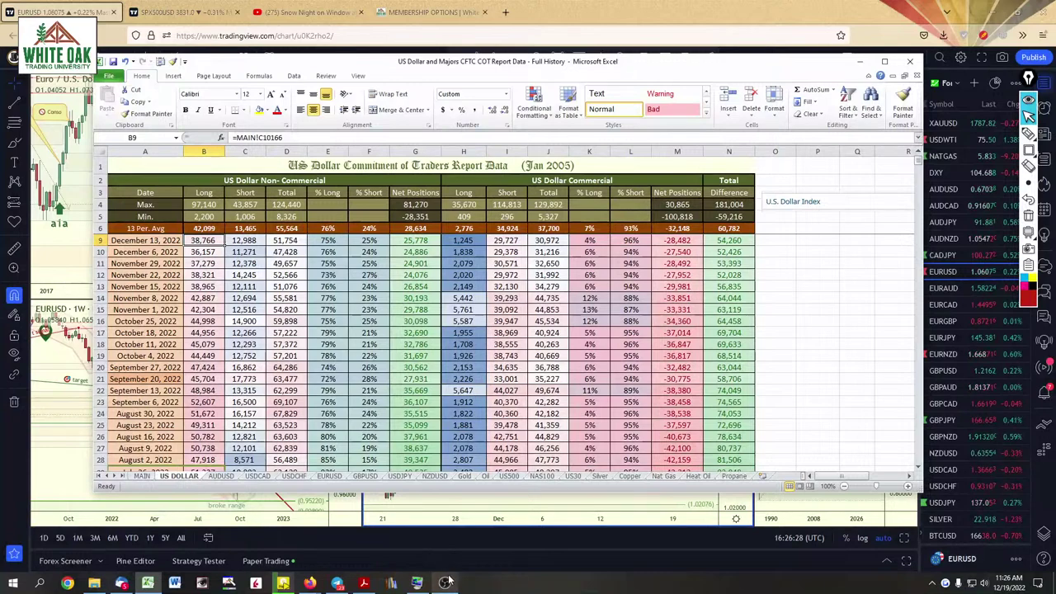
# Switch to the Snow Night on Window coffee shop video on YouTube and show it in full screen
pyautogui.moveTo(446, 583)
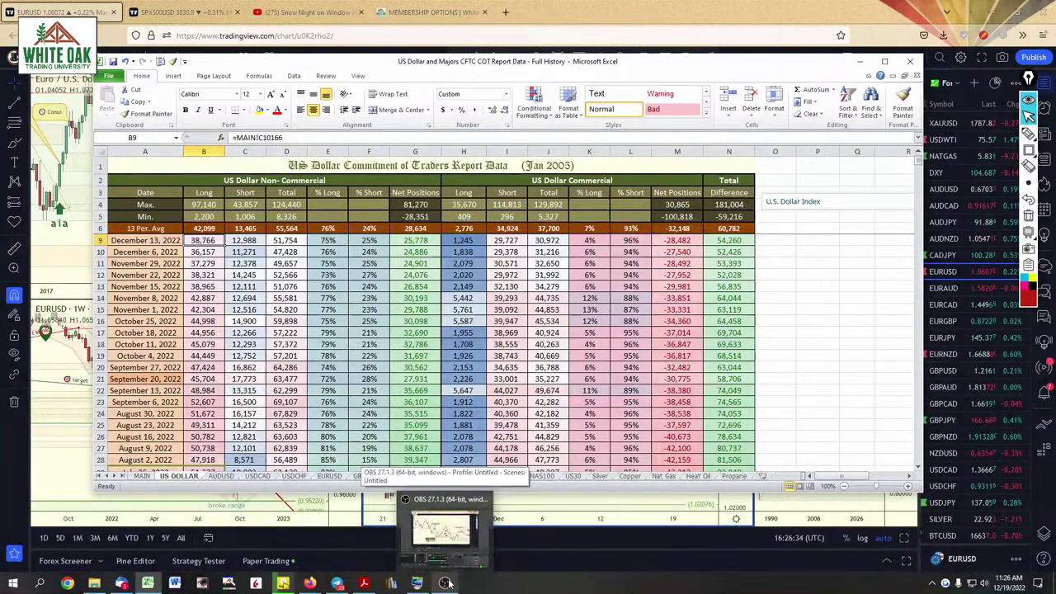
pyautogui.click(446, 583)
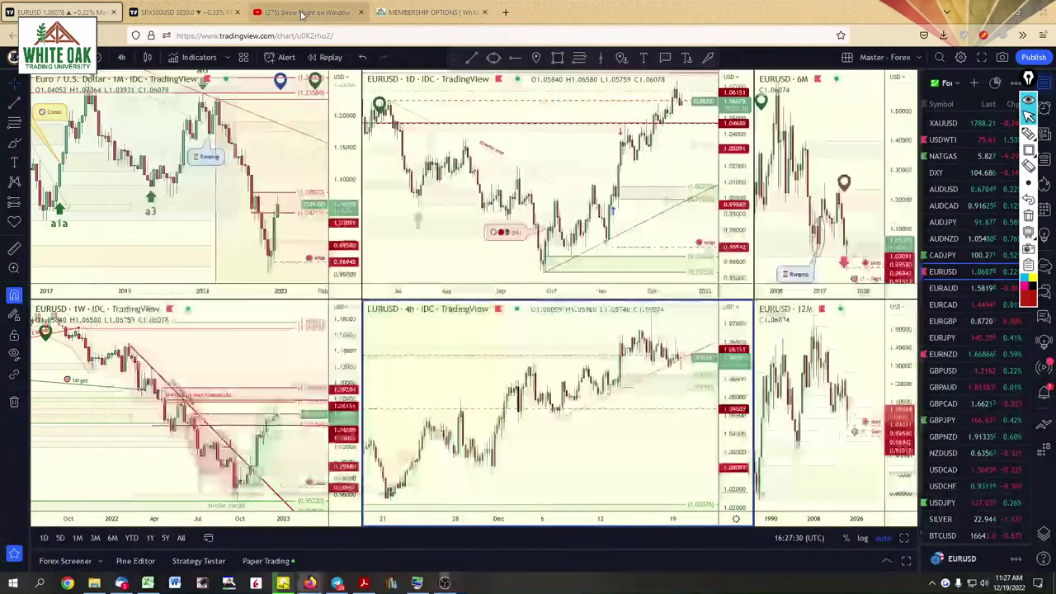
pyautogui.click(303, 13)
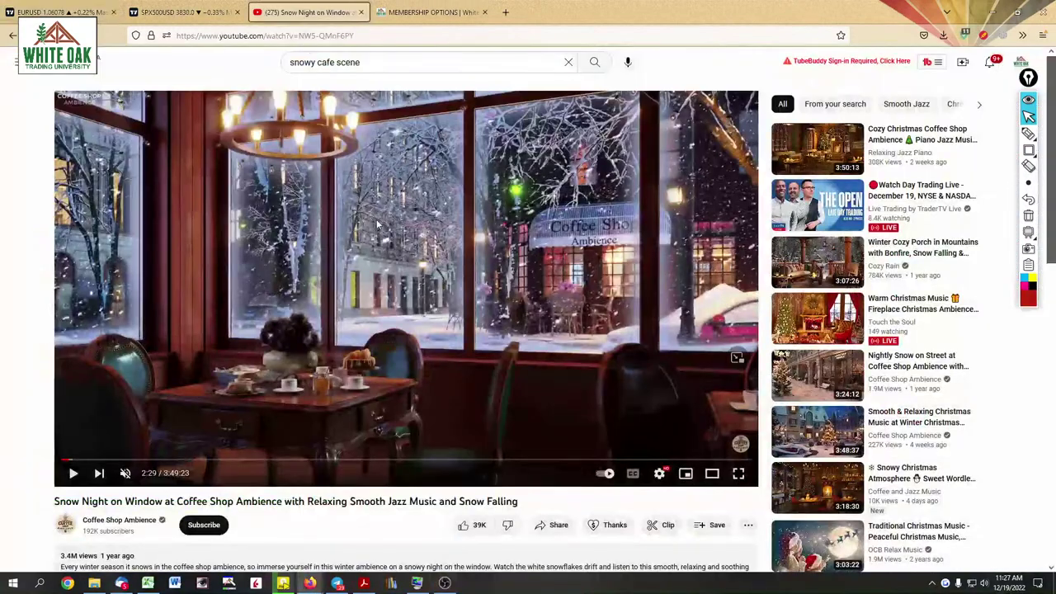
pyautogui.click(738, 473)
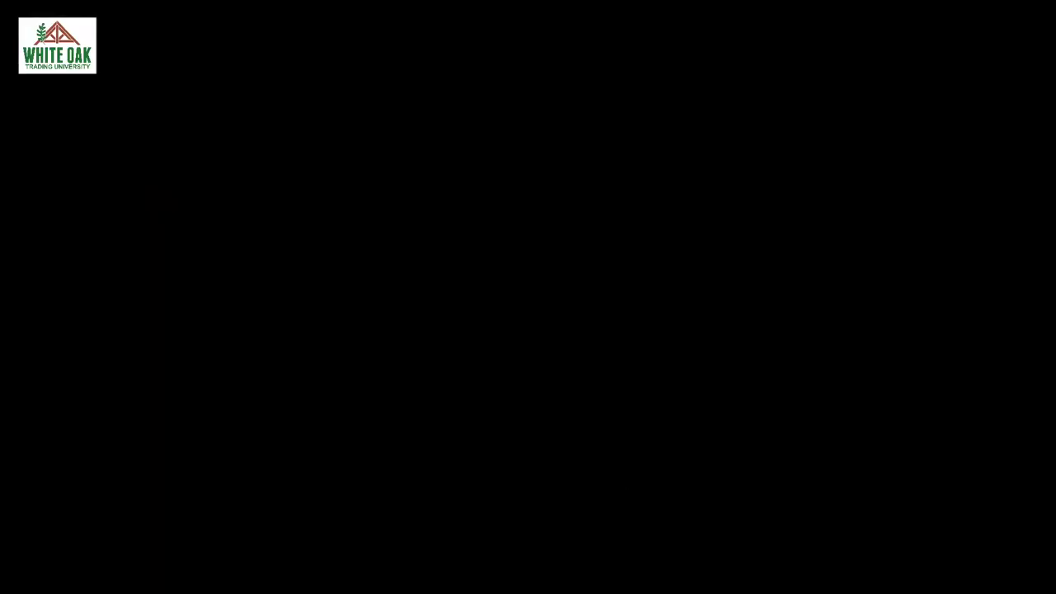